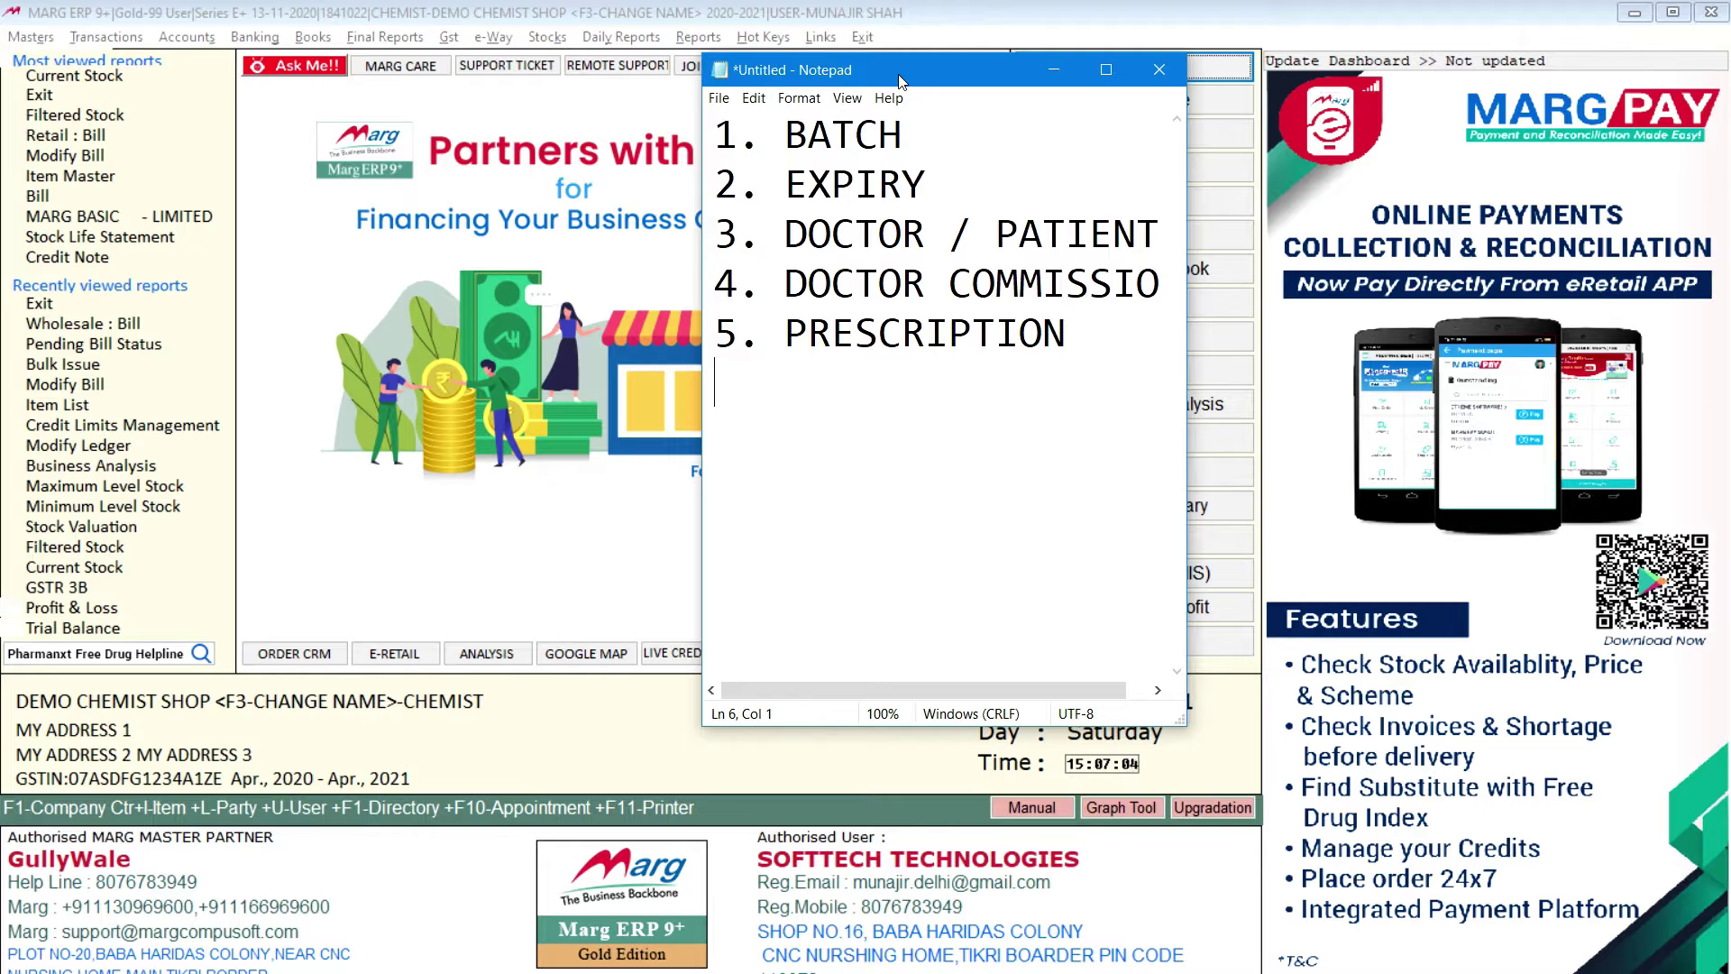
# Step: Highlight the notes' first topics, BATCH and EXPIRY, one at a time
pyautogui.moveTo(1085, 352); pyautogui.dragTo(665, 121)
pyautogui.click(826, 246)
pyautogui.moveTo(905, 150); pyautogui.dragTo(700, 127)
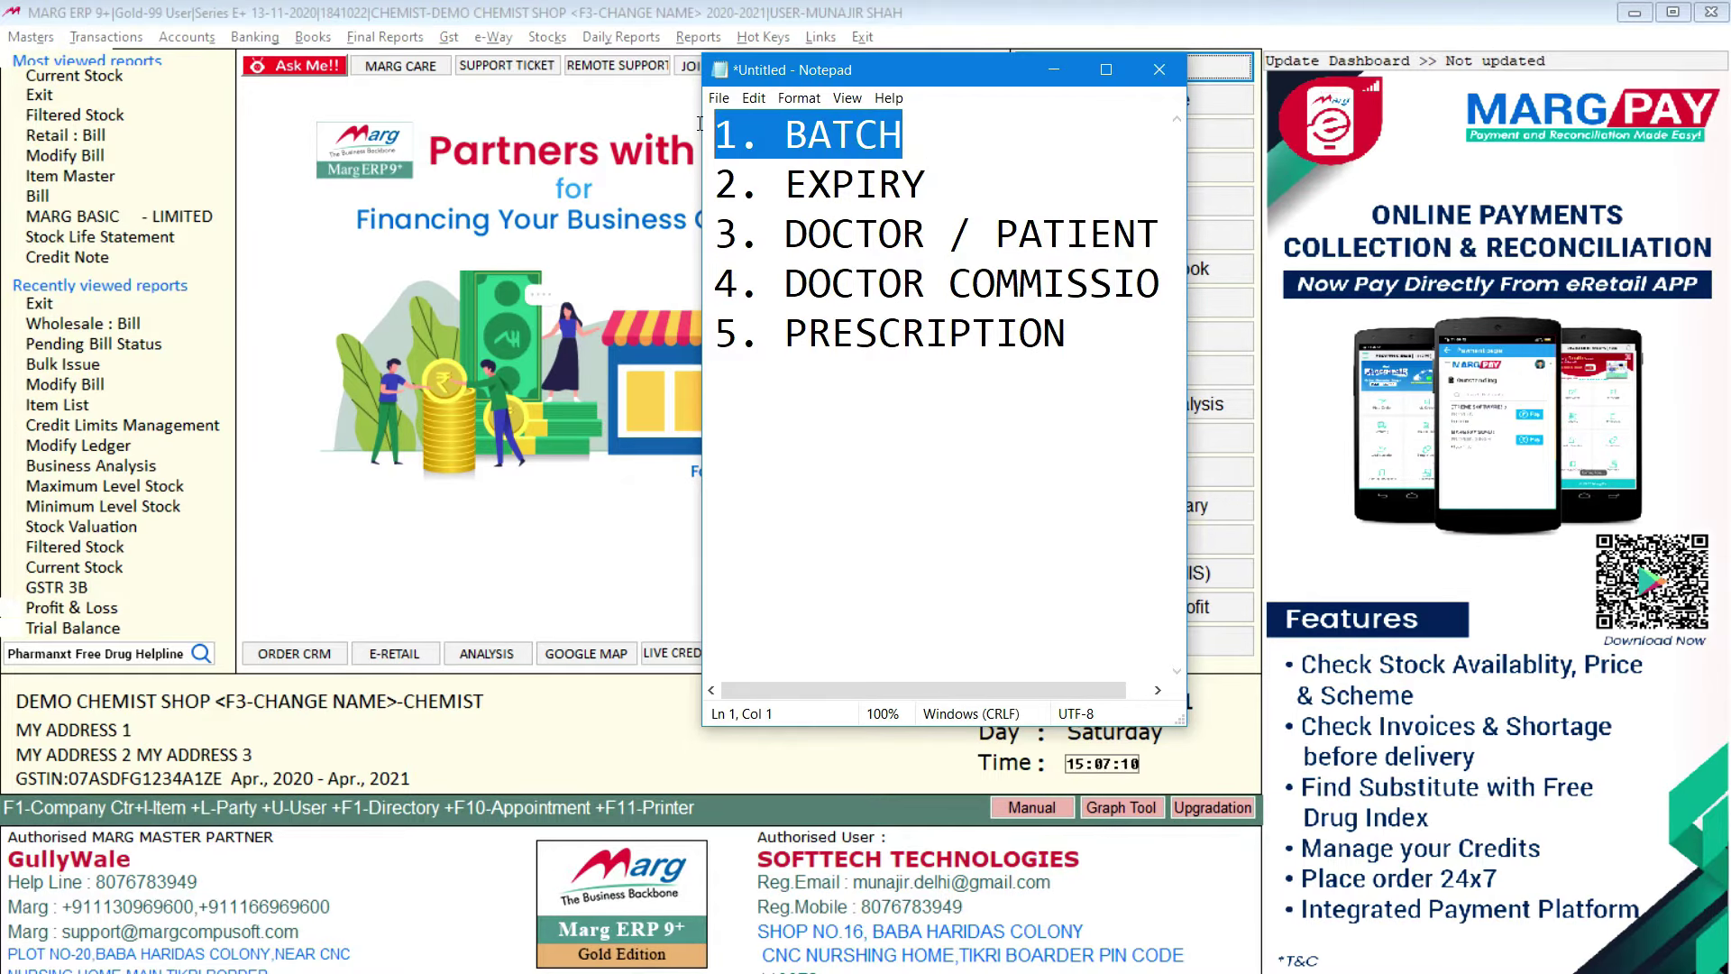
pyautogui.moveTo(929, 186); pyautogui.dragTo(700, 186)
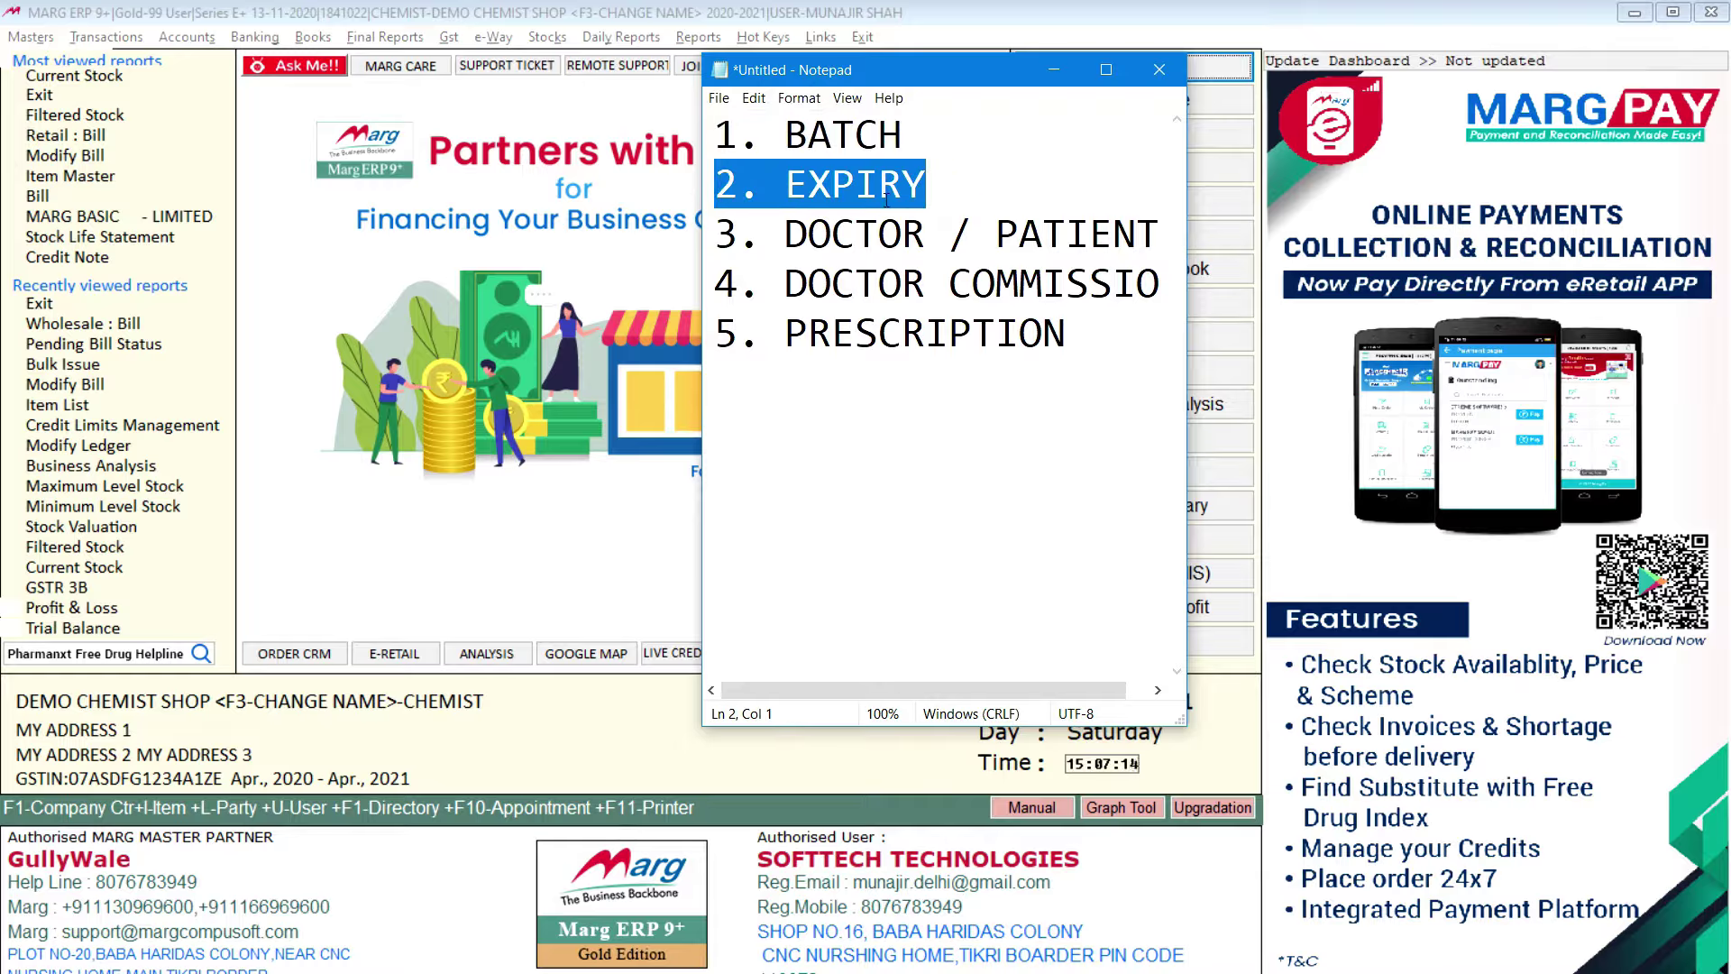
pyautogui.click(936, 184)
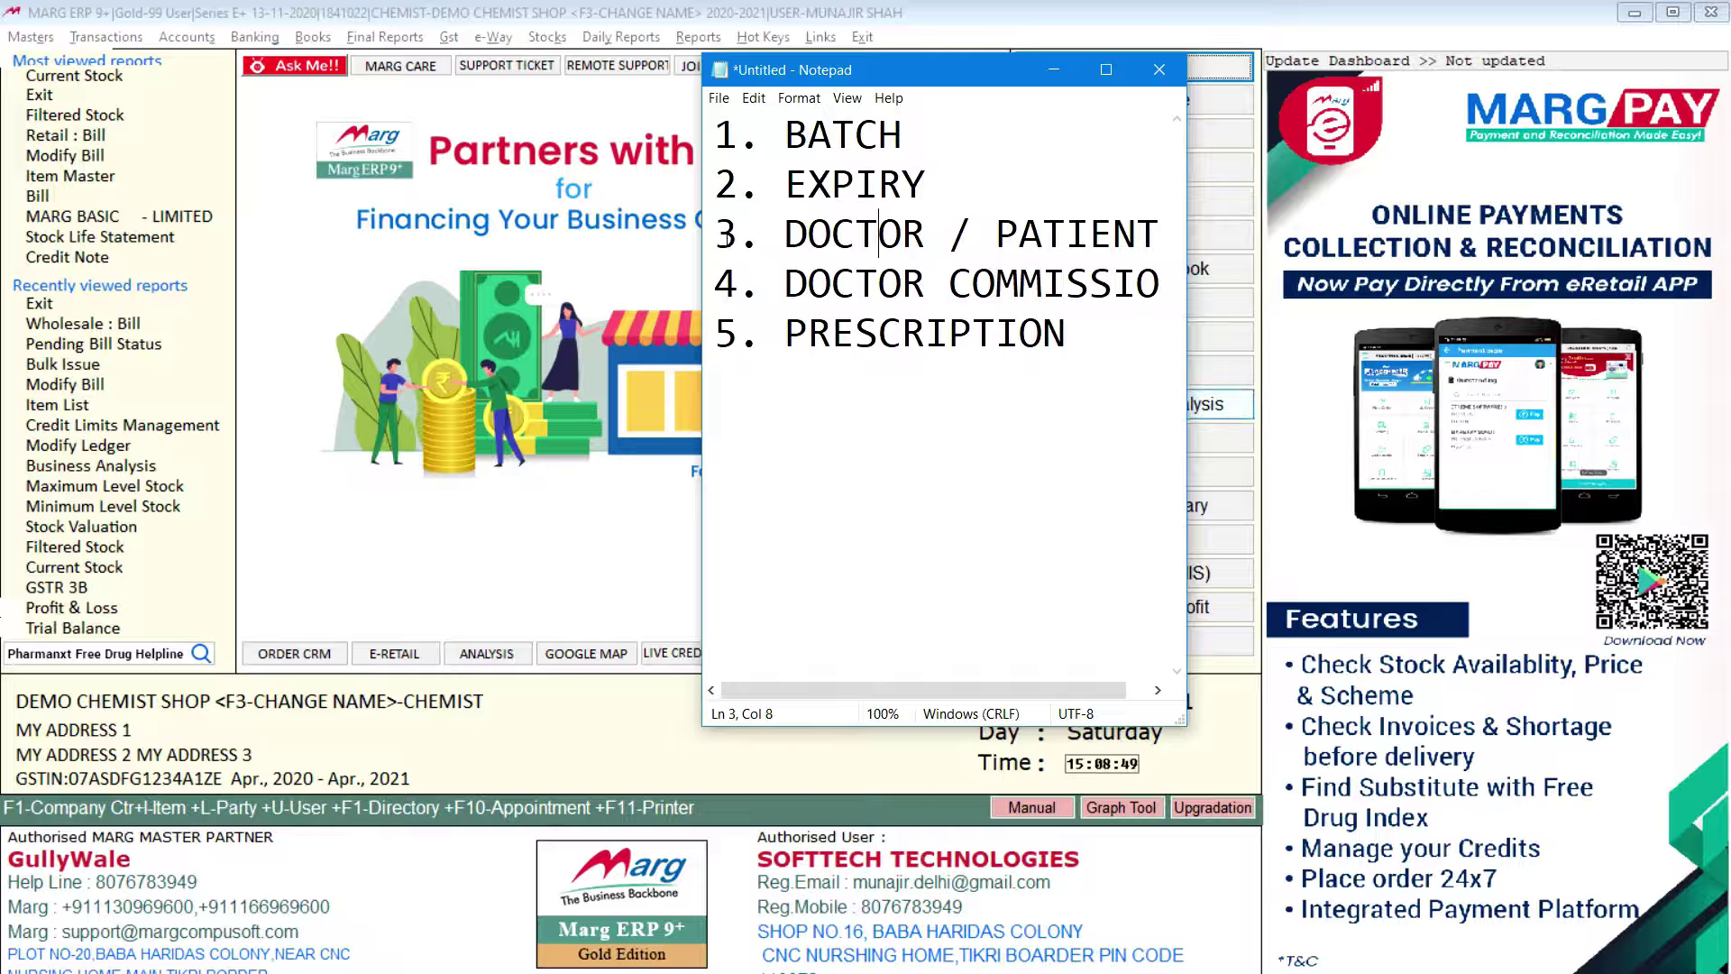
# Step: Highlight the DOCTOR / PATIENT, doctor commission and PRESCRIPTION topics in turn
pyautogui.moveTo(722, 236); pyautogui.dragTo(1072, 222)
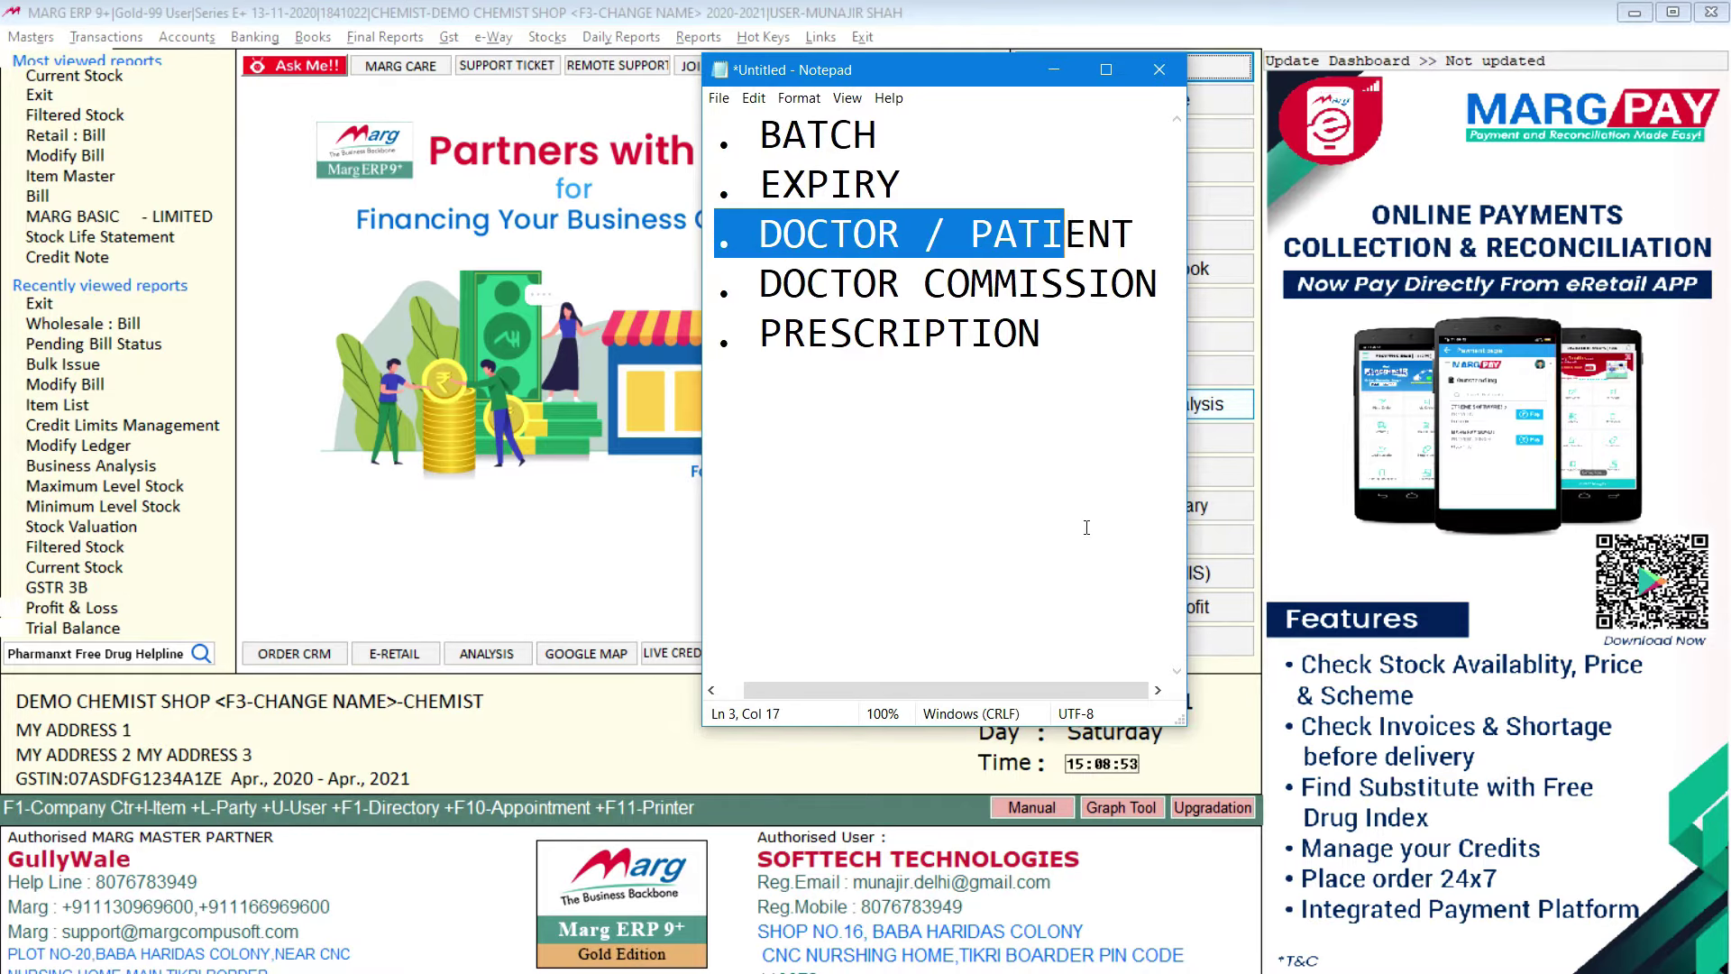
pyautogui.moveTo(938, 690); pyautogui.dragTo(914, 690)
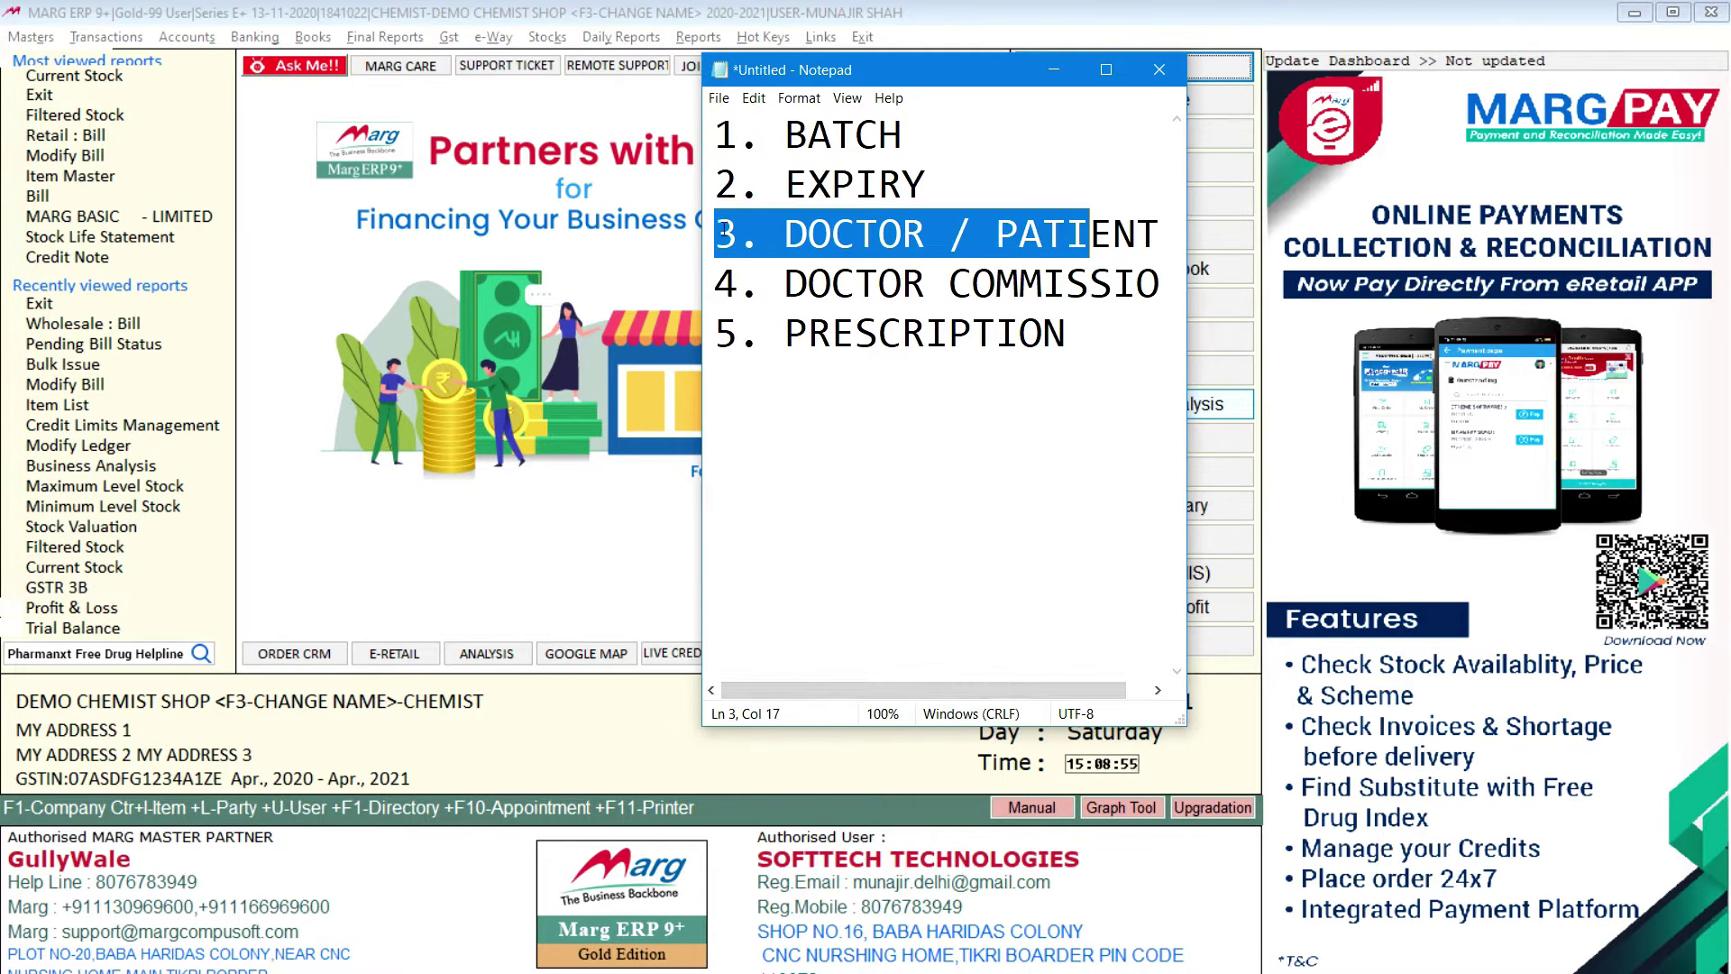
pyautogui.click(724, 232)
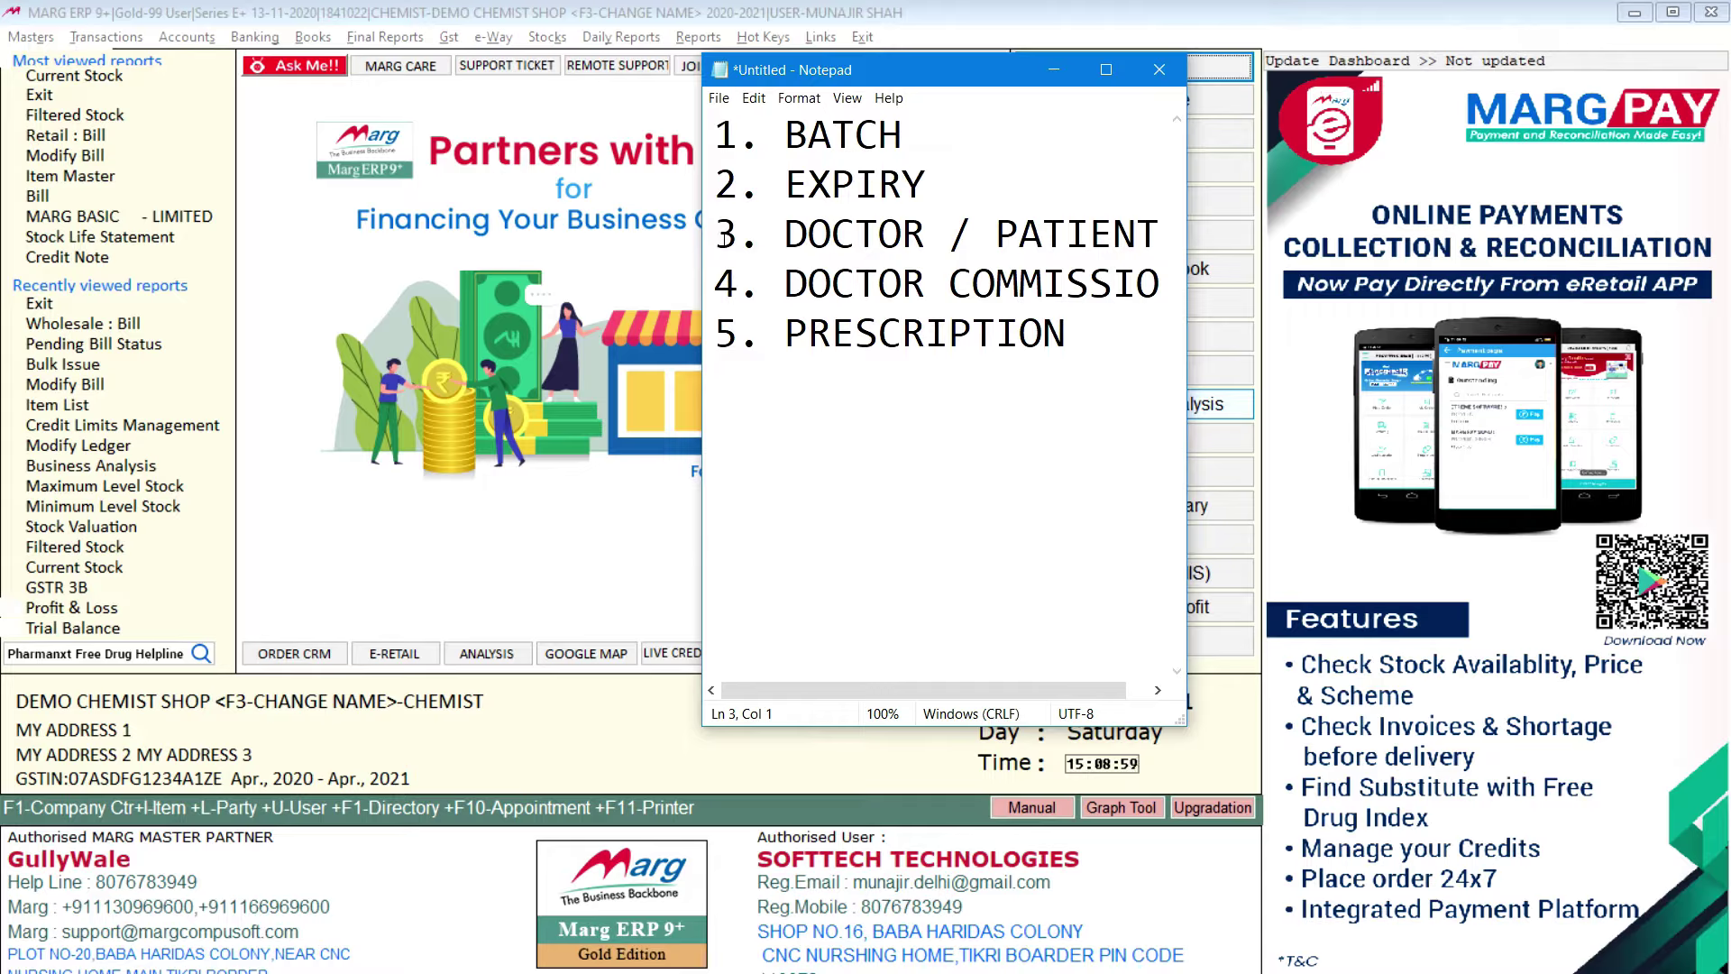
pyautogui.moveTo(717, 283); pyautogui.dragTo(997, 290)
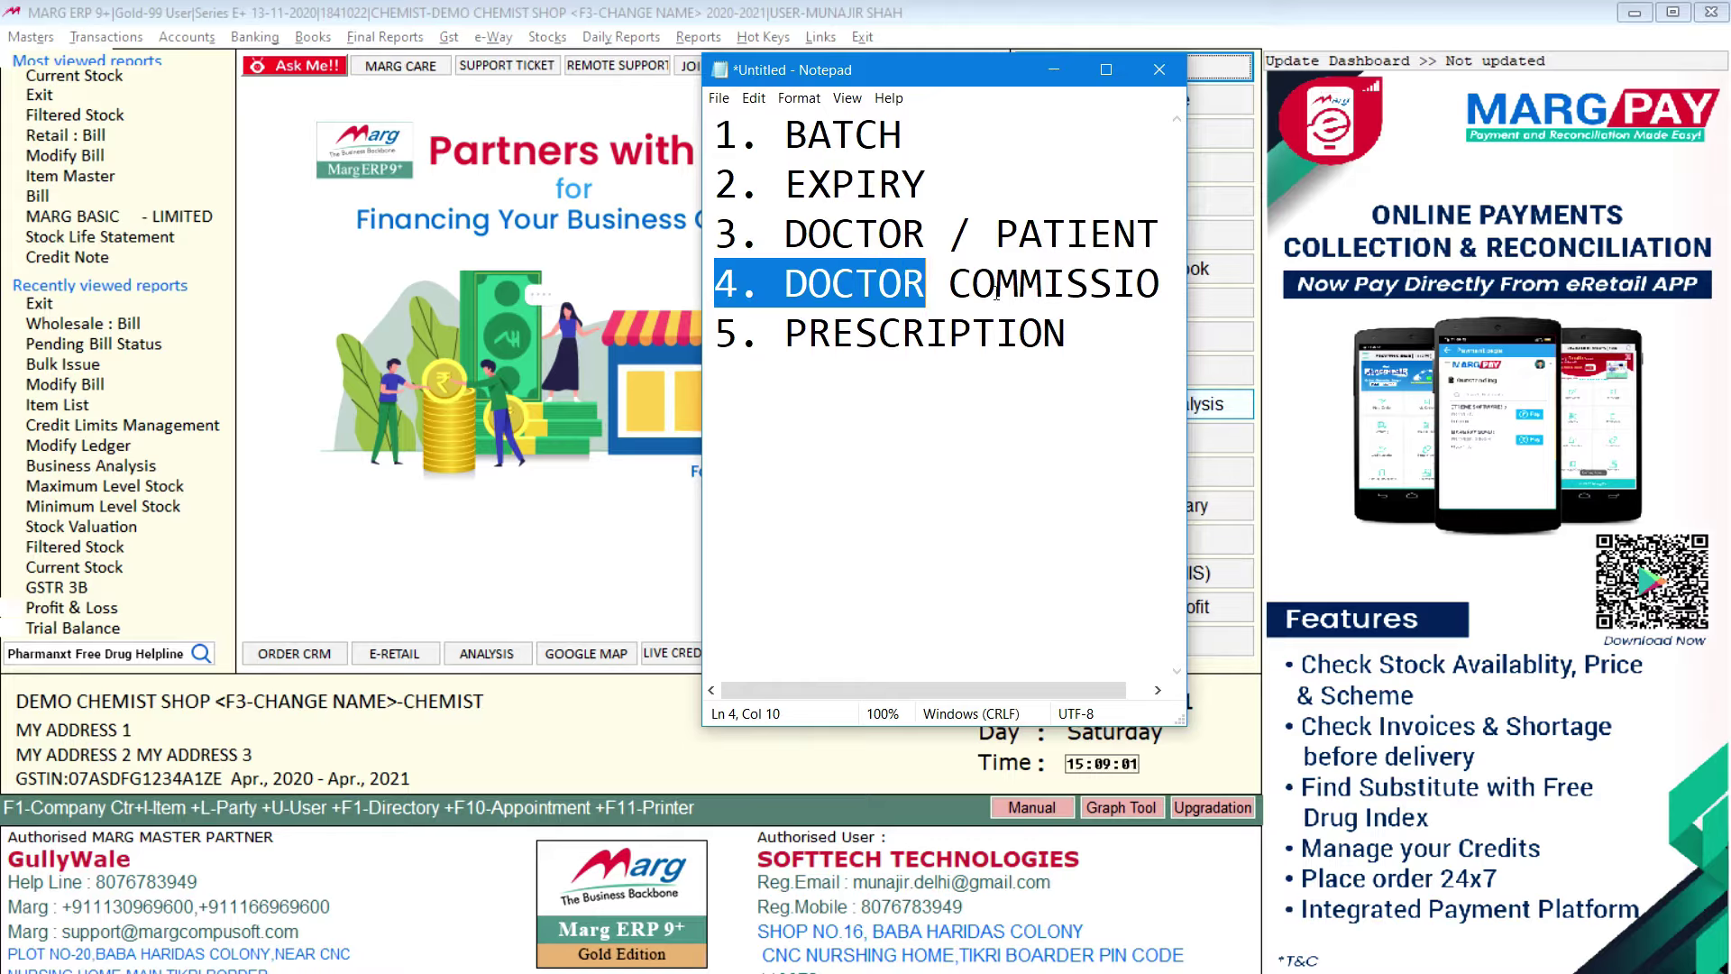
pyautogui.click(1138, 283)
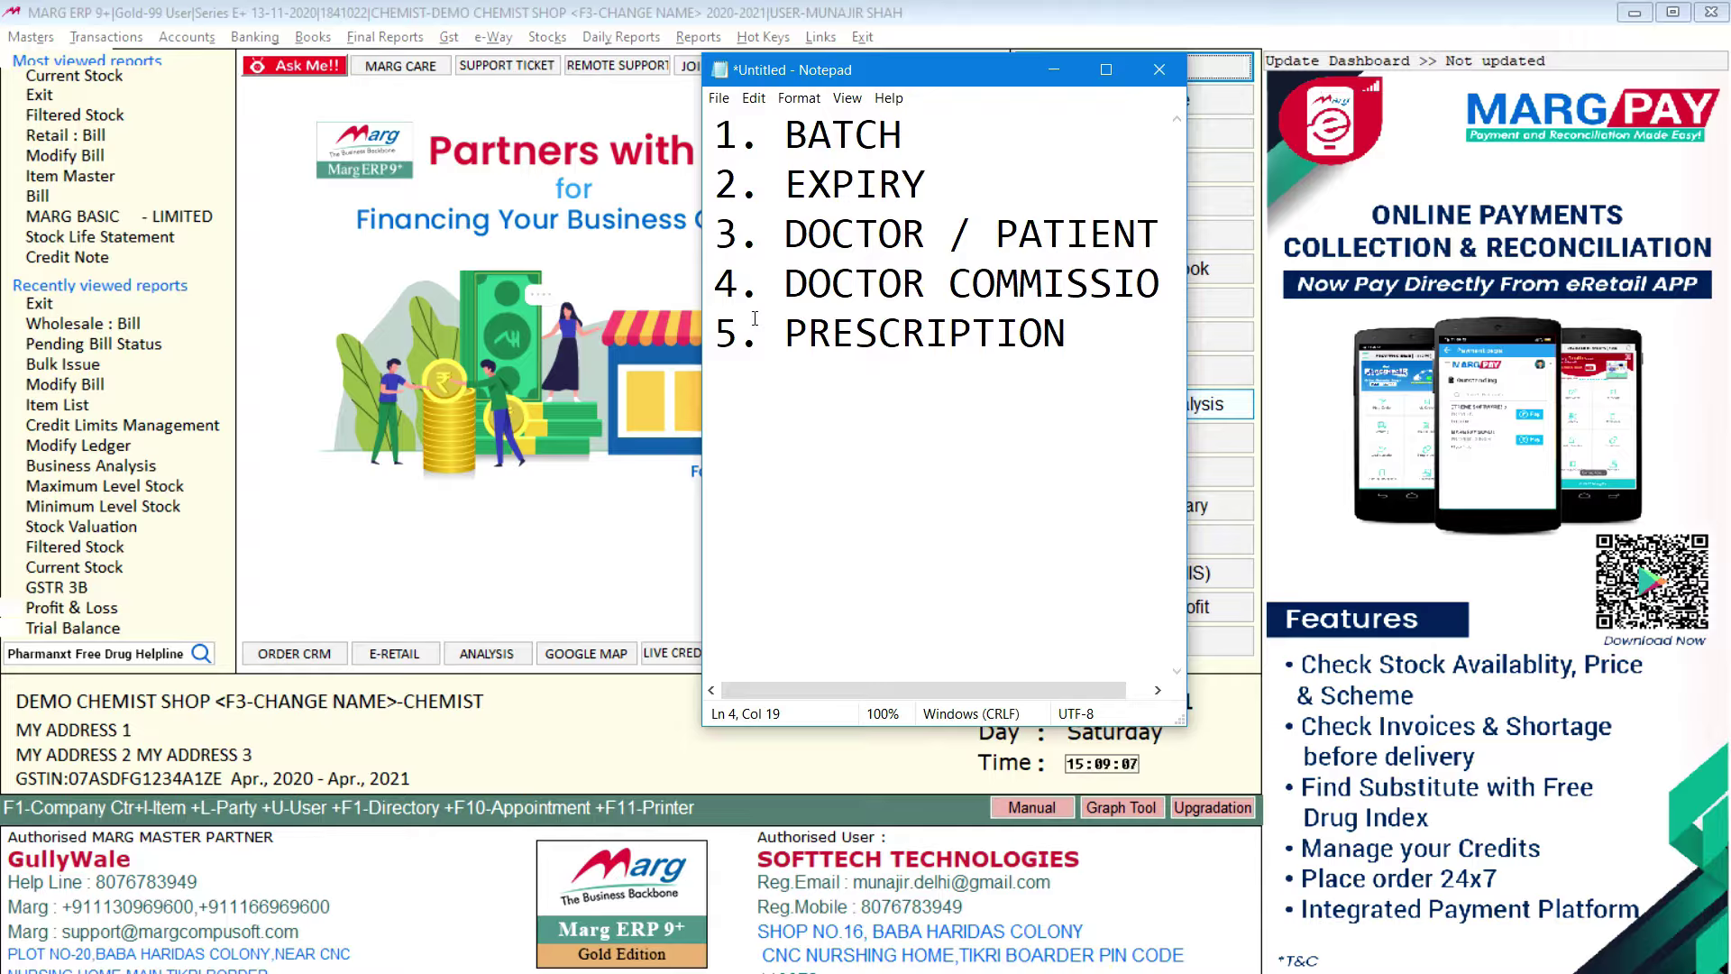
pyautogui.moveTo(723, 335); pyautogui.dragTo(1086, 336)
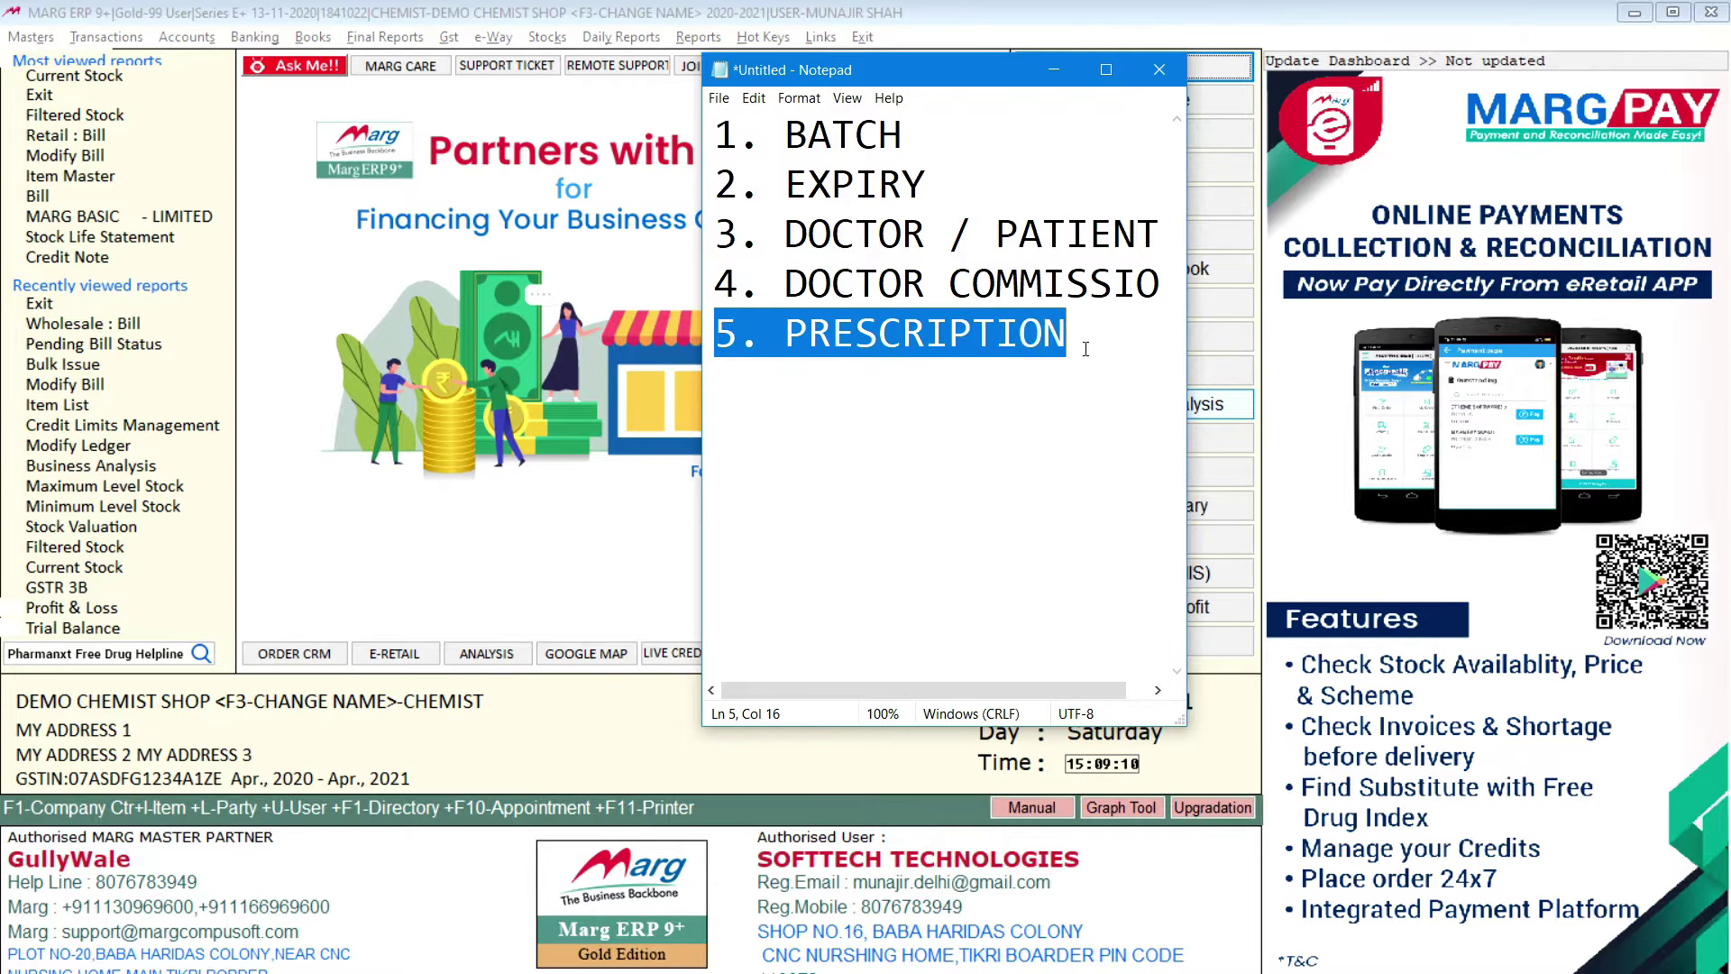
pyautogui.click(857, 328)
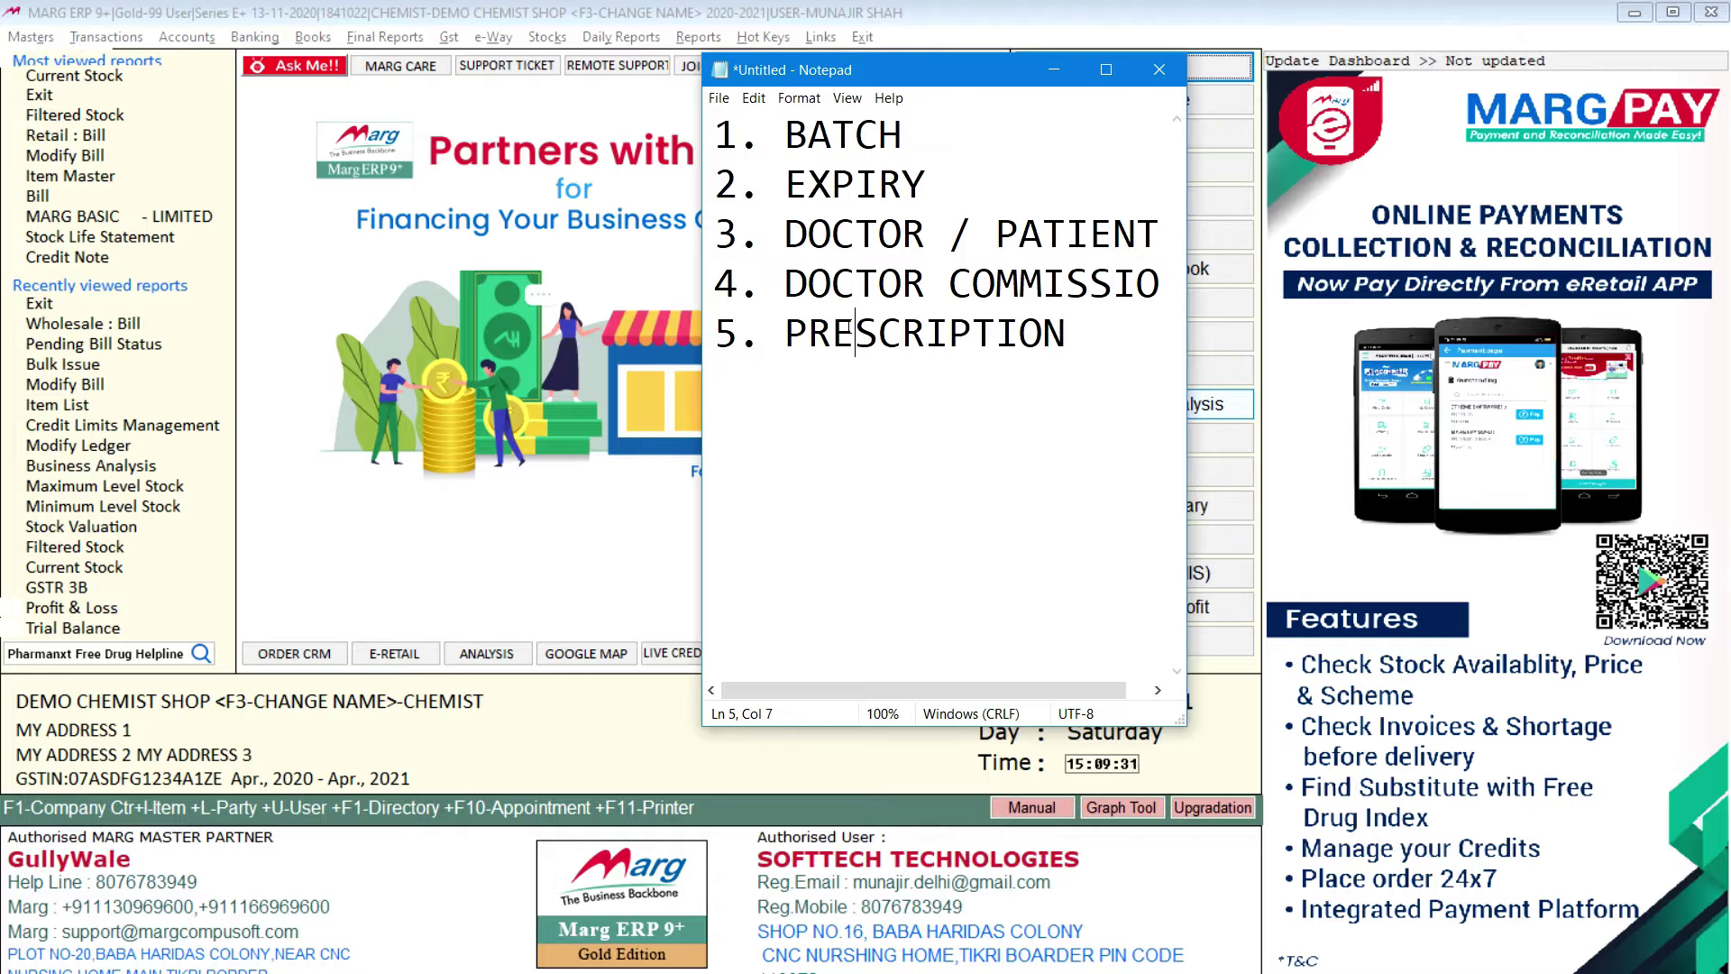
# Step: Reselect all five topics, then minimise Notepad to reveal the Marg dashboard
pyautogui.moveTo(1087, 327); pyautogui.dragTo(956, 91)
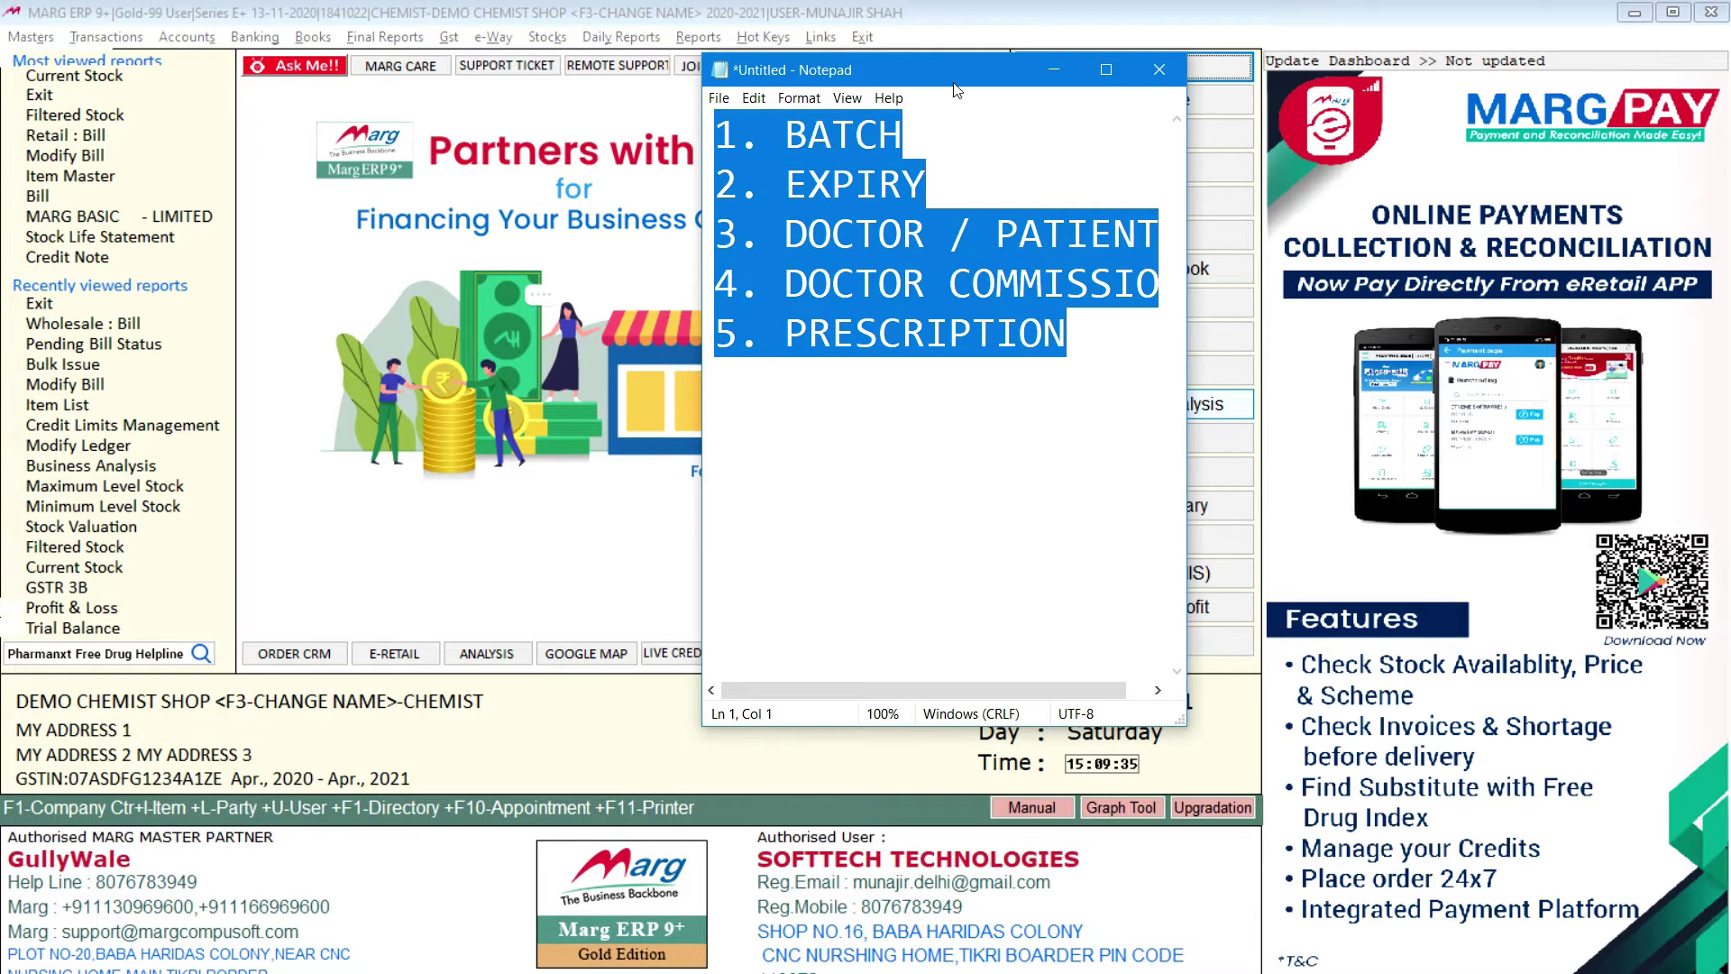
pyautogui.click(996, 74)
pyautogui.click(1053, 69)
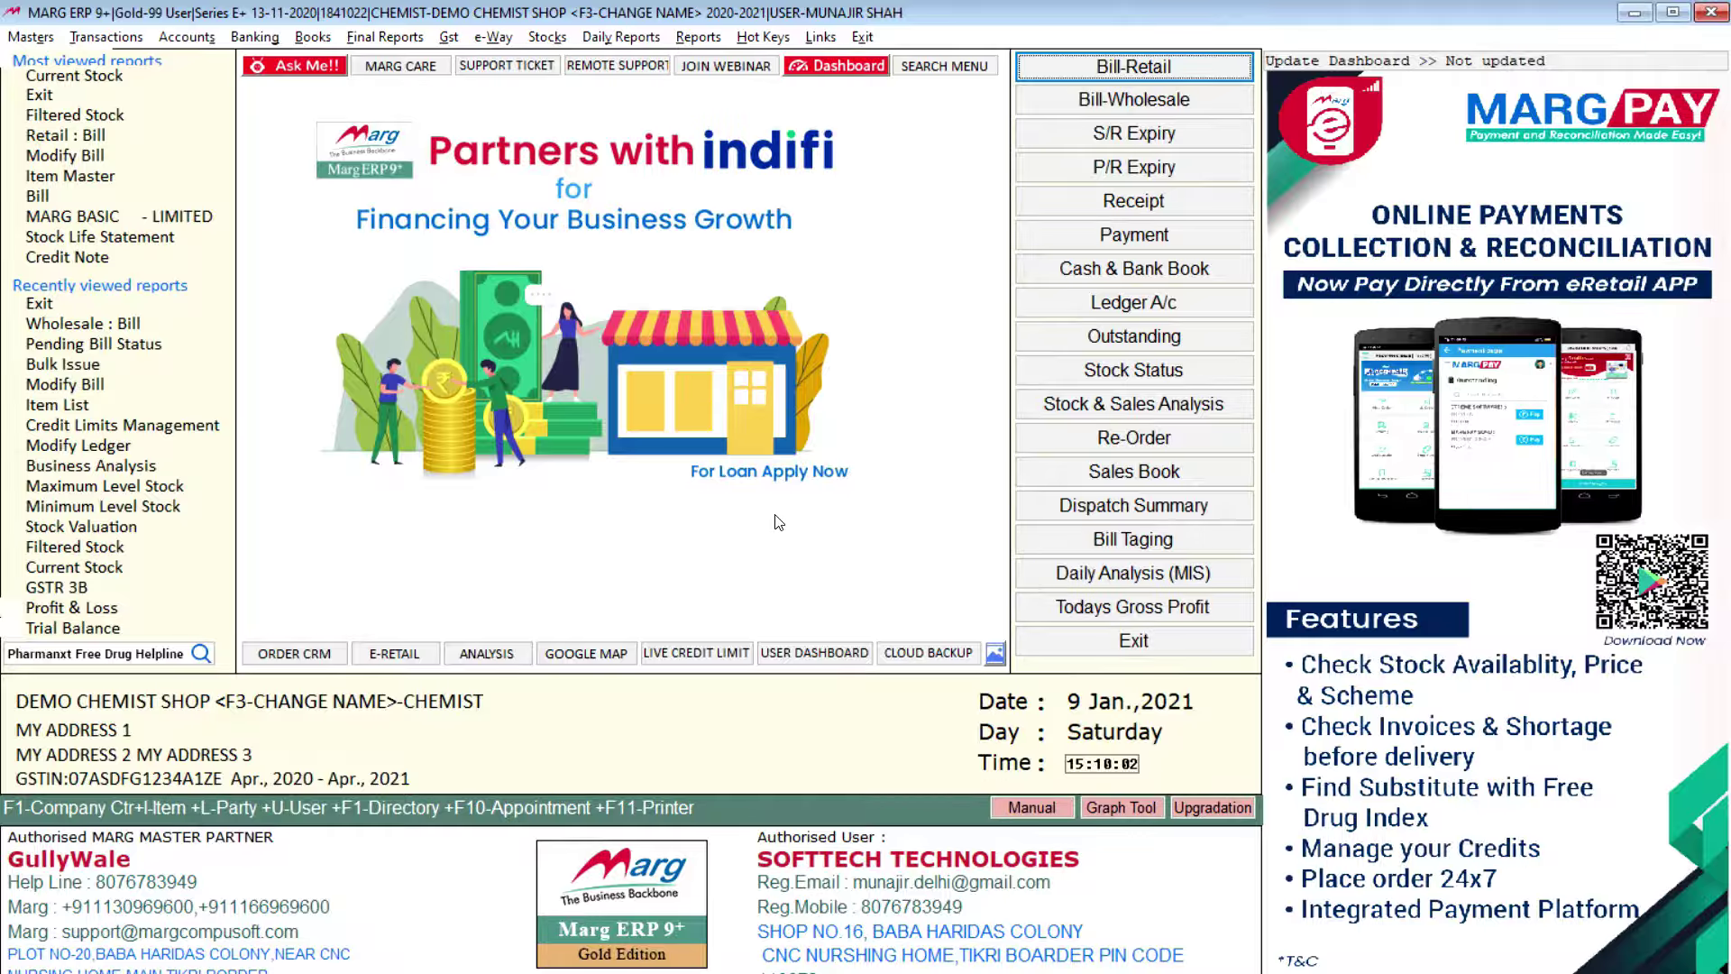
# Step: Browse the Masters, Transactions, Accounts and Banking menus to show their items
pyautogui.click(51, 43)
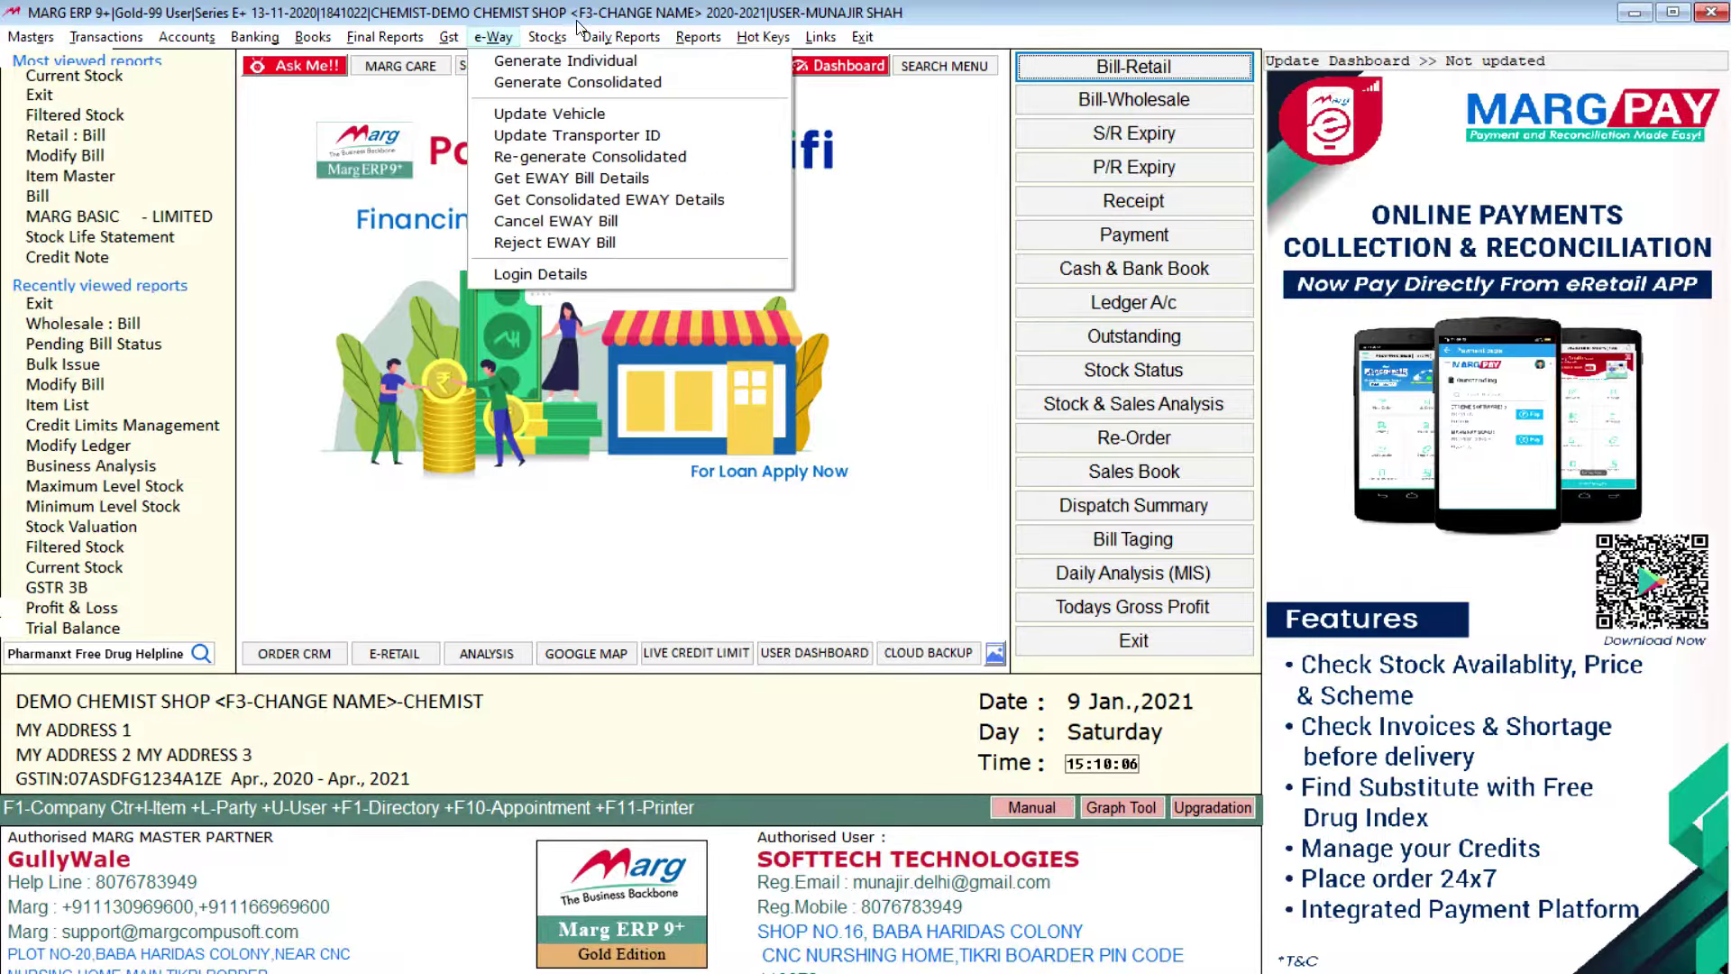
pyautogui.moveTo(863, 36)
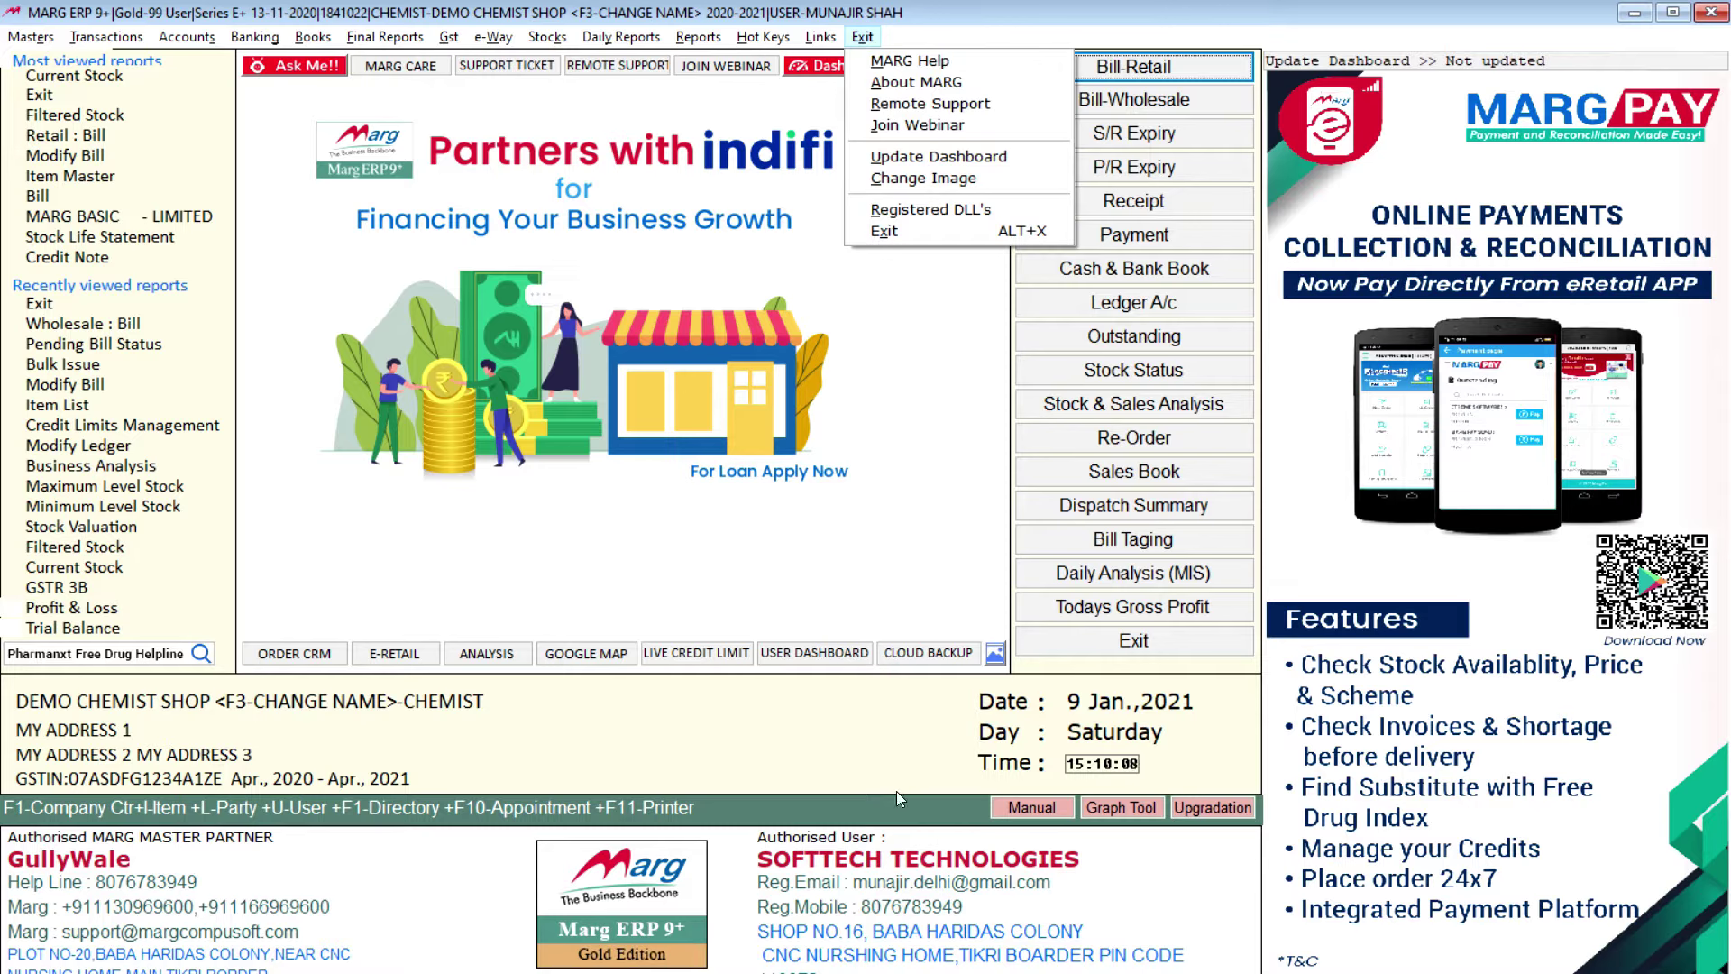
pyautogui.click(688, 776)
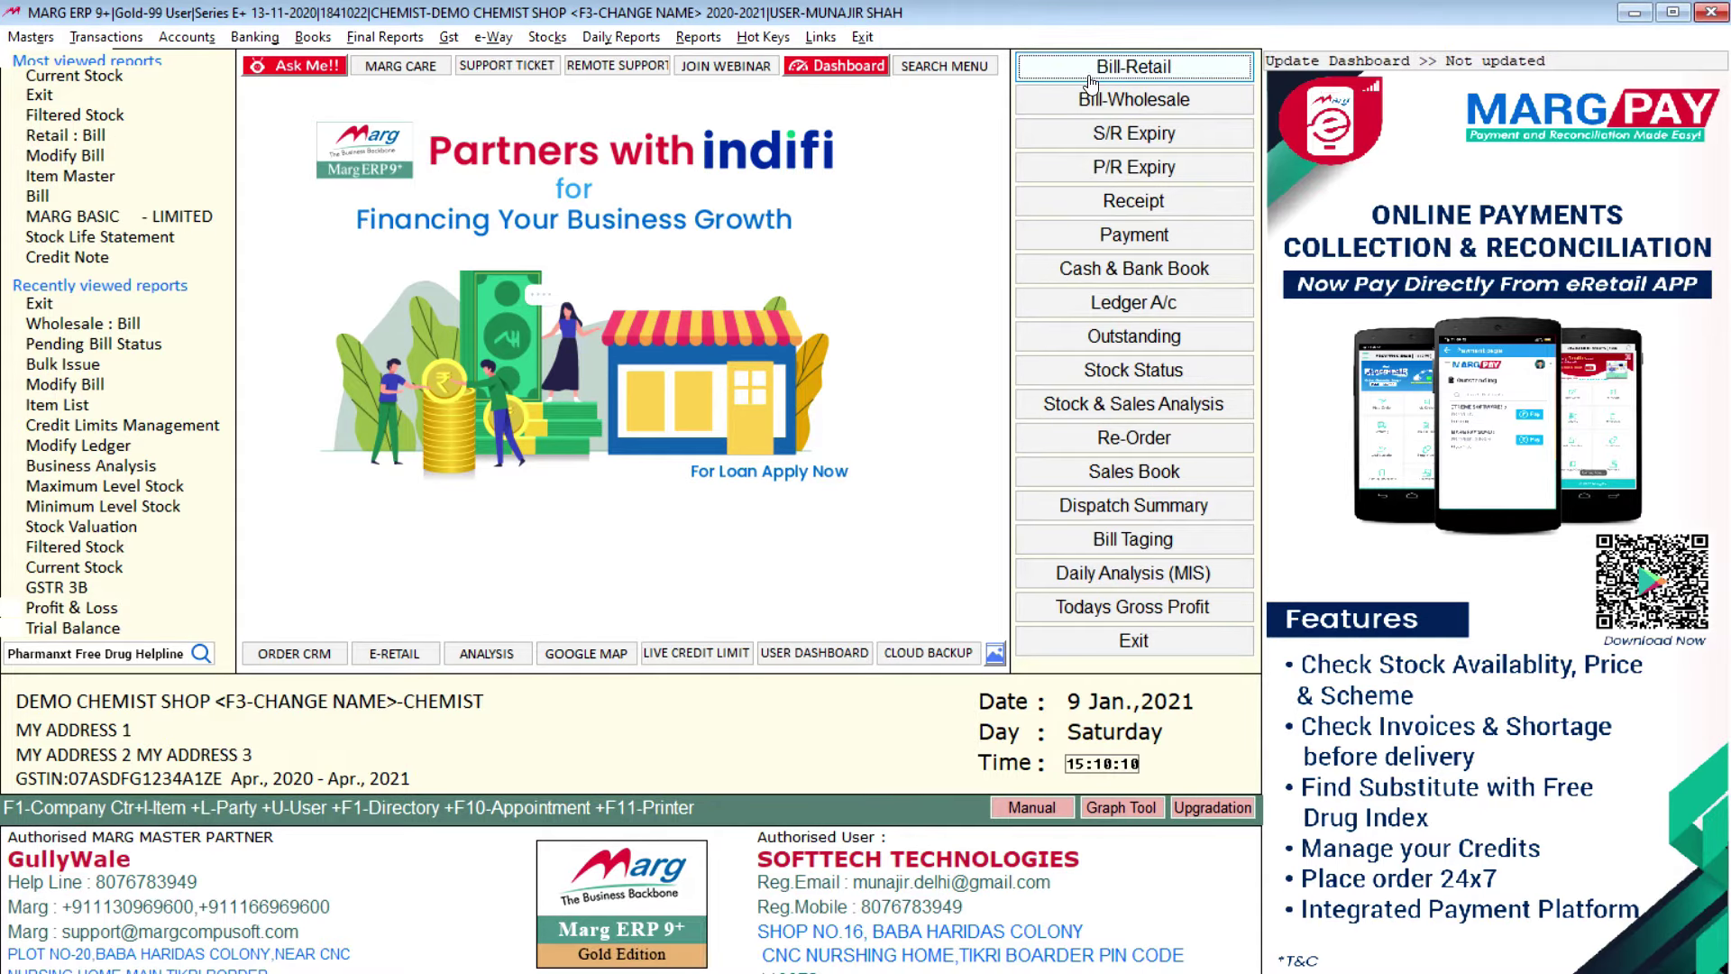
pyautogui.click(45, 39)
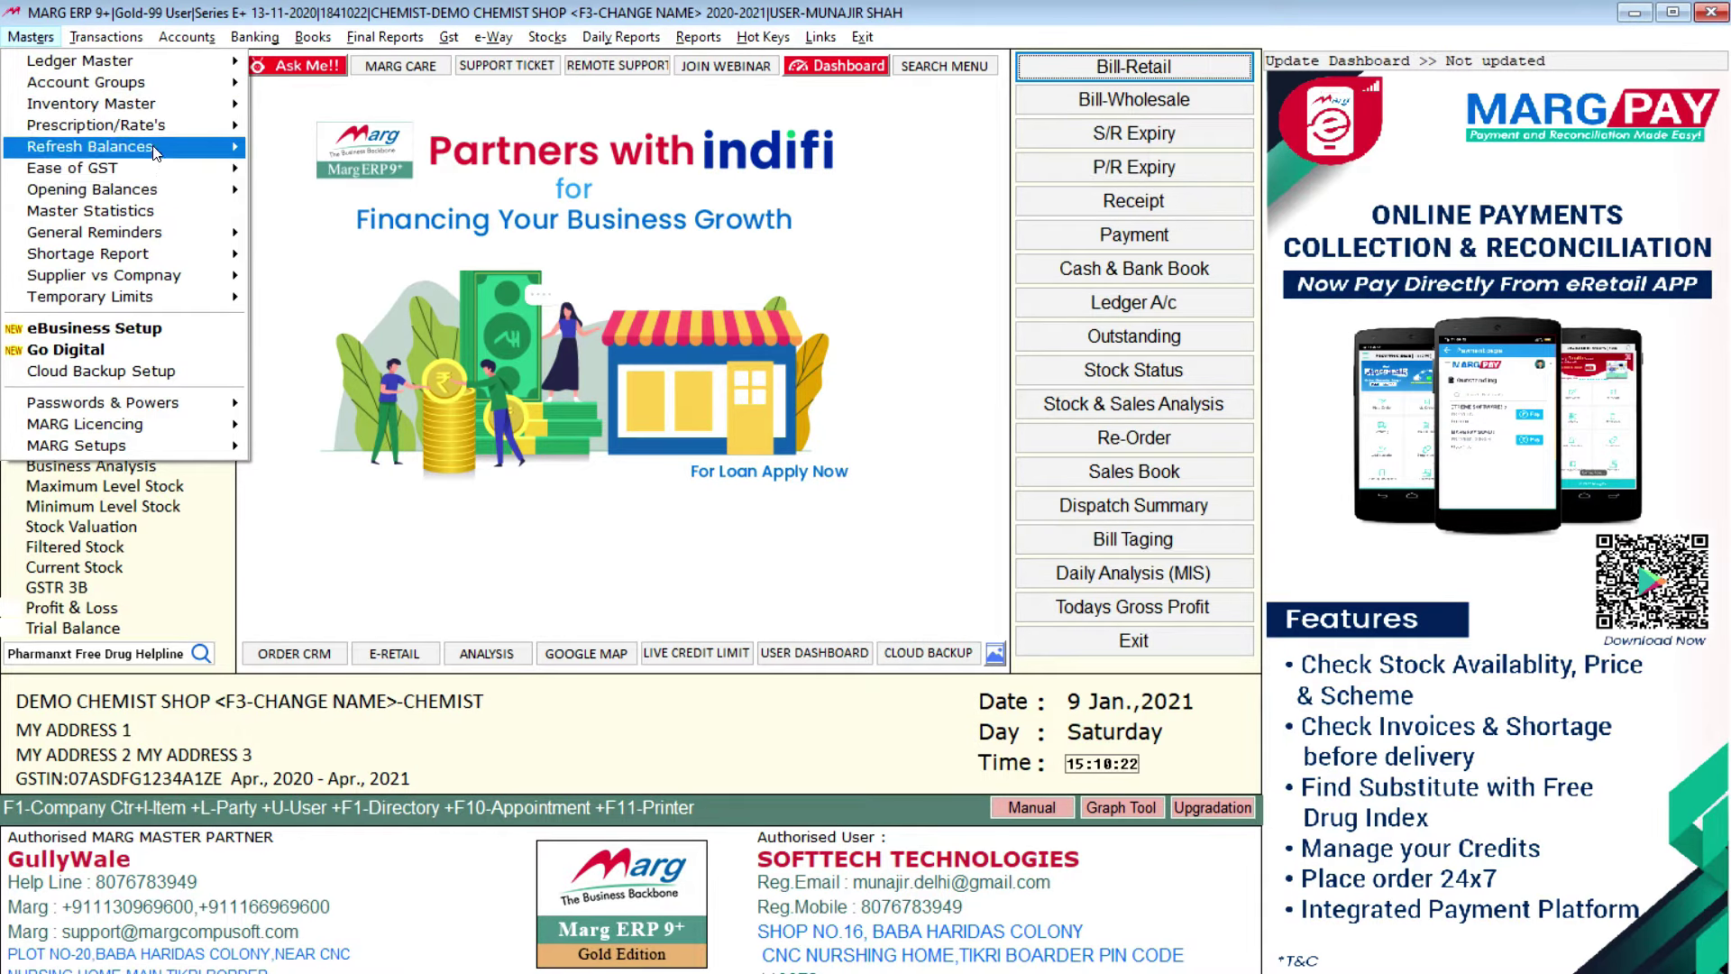
pyautogui.moveTo(112, 41)
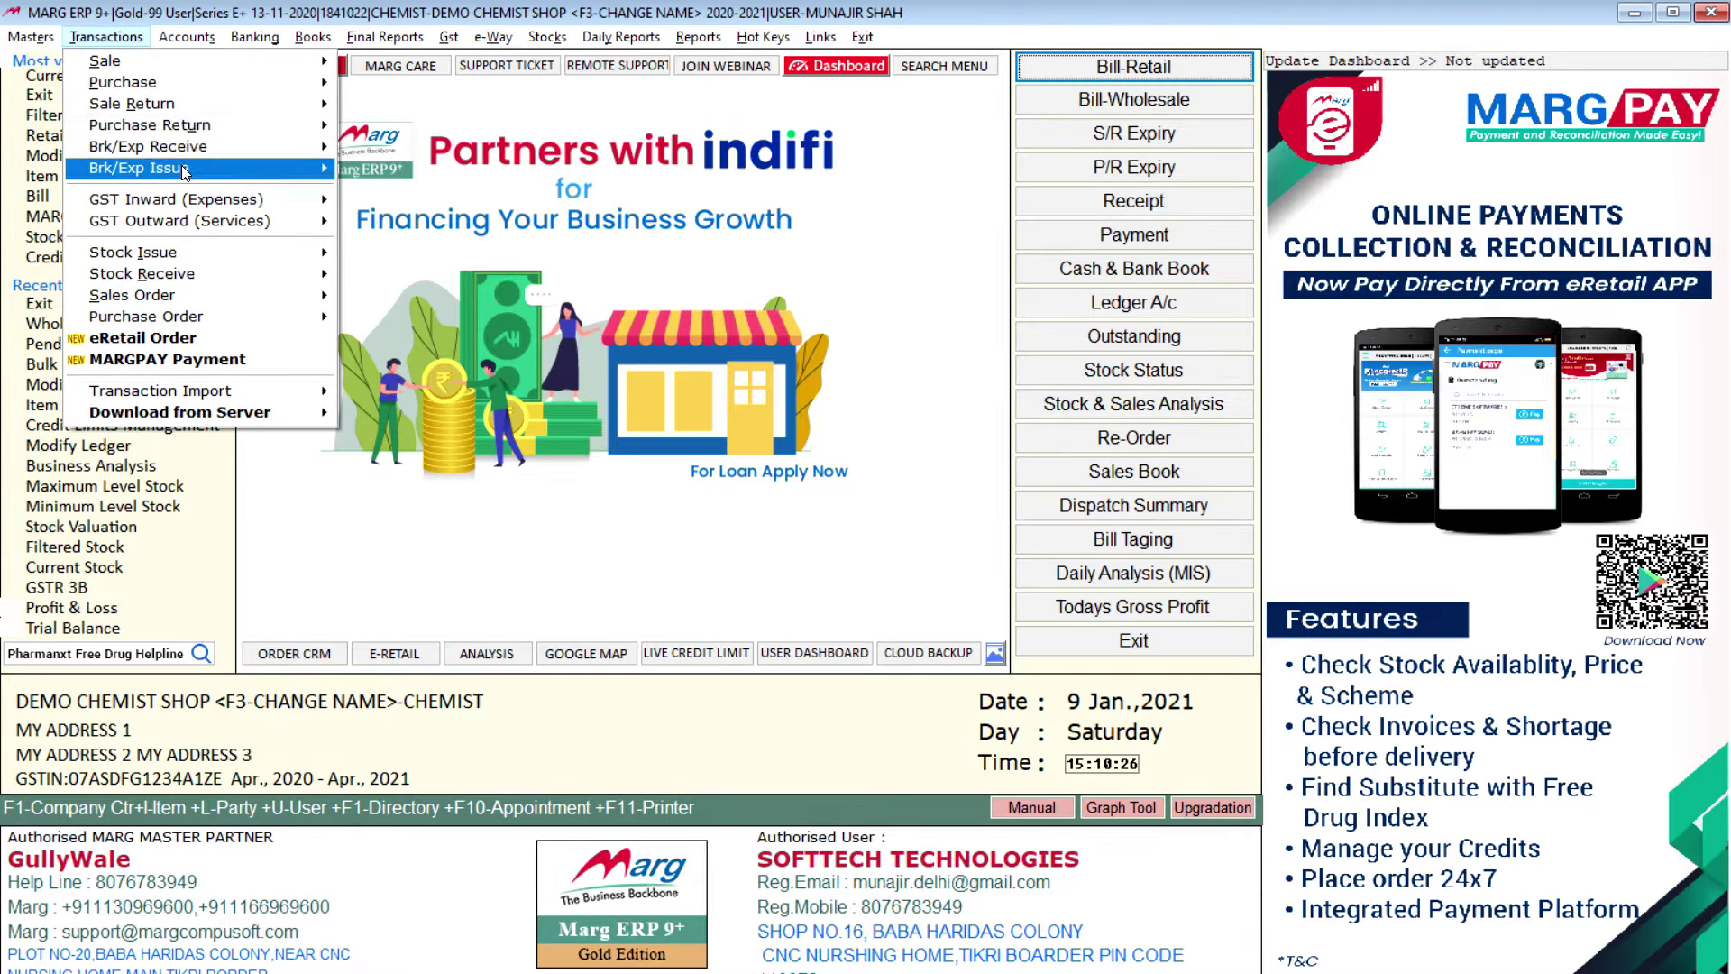
pyautogui.moveTo(182, 295)
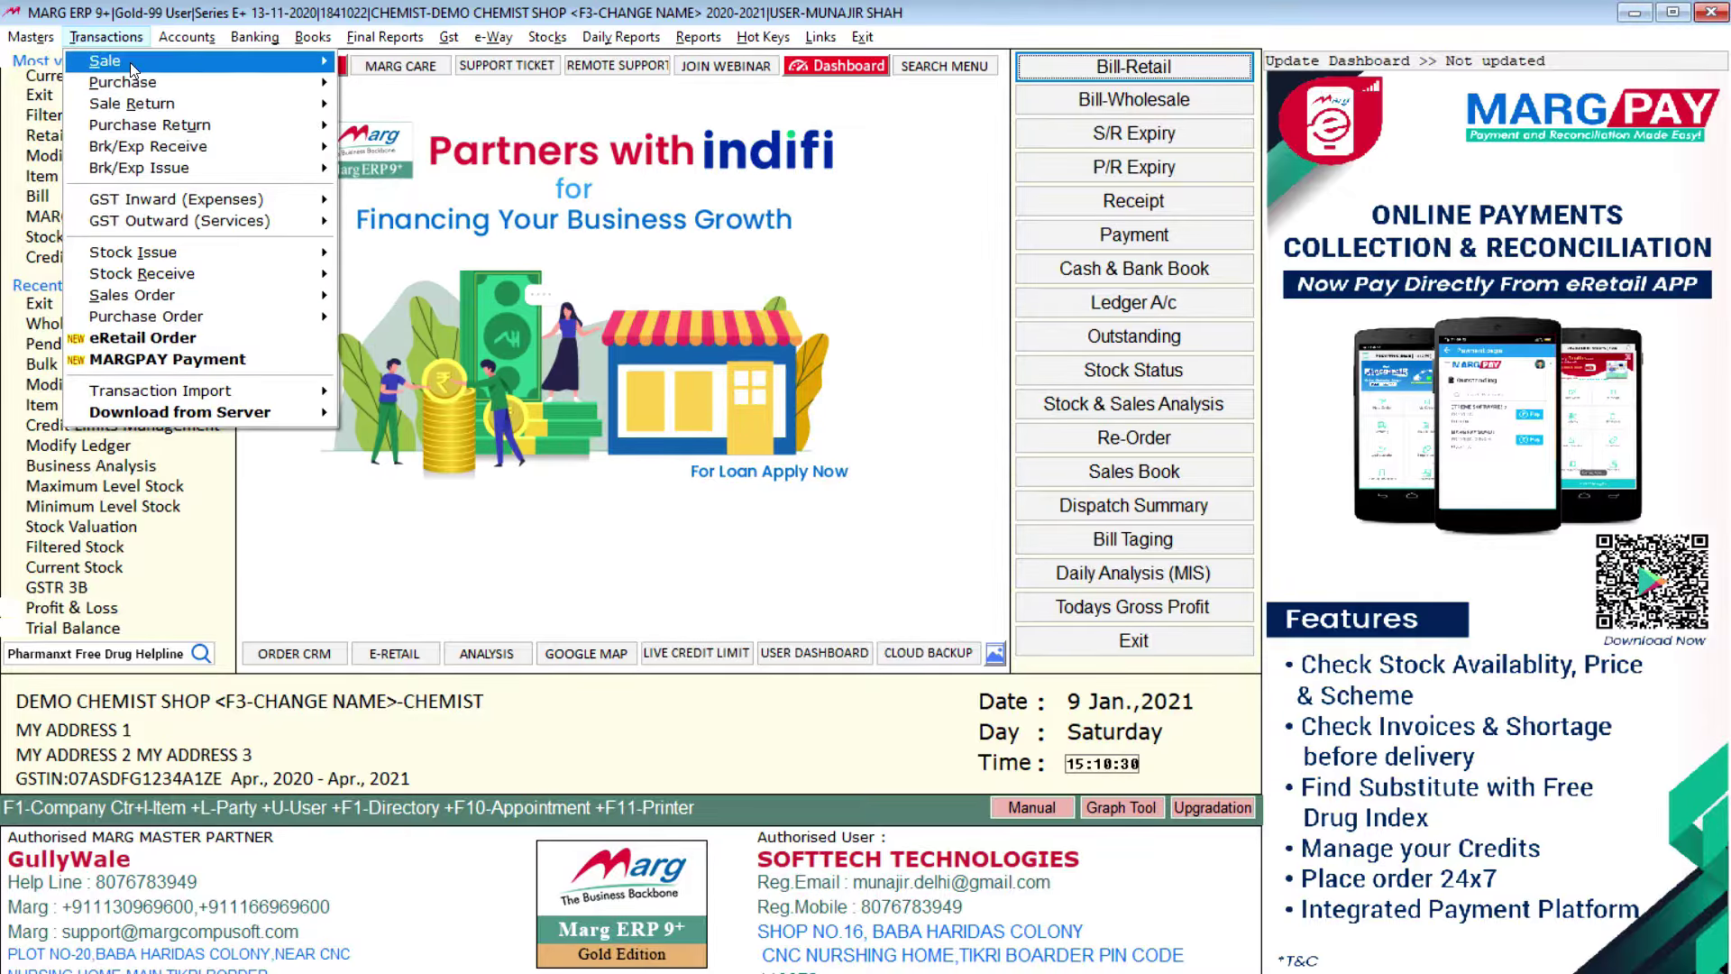
pyautogui.click(185, 38)
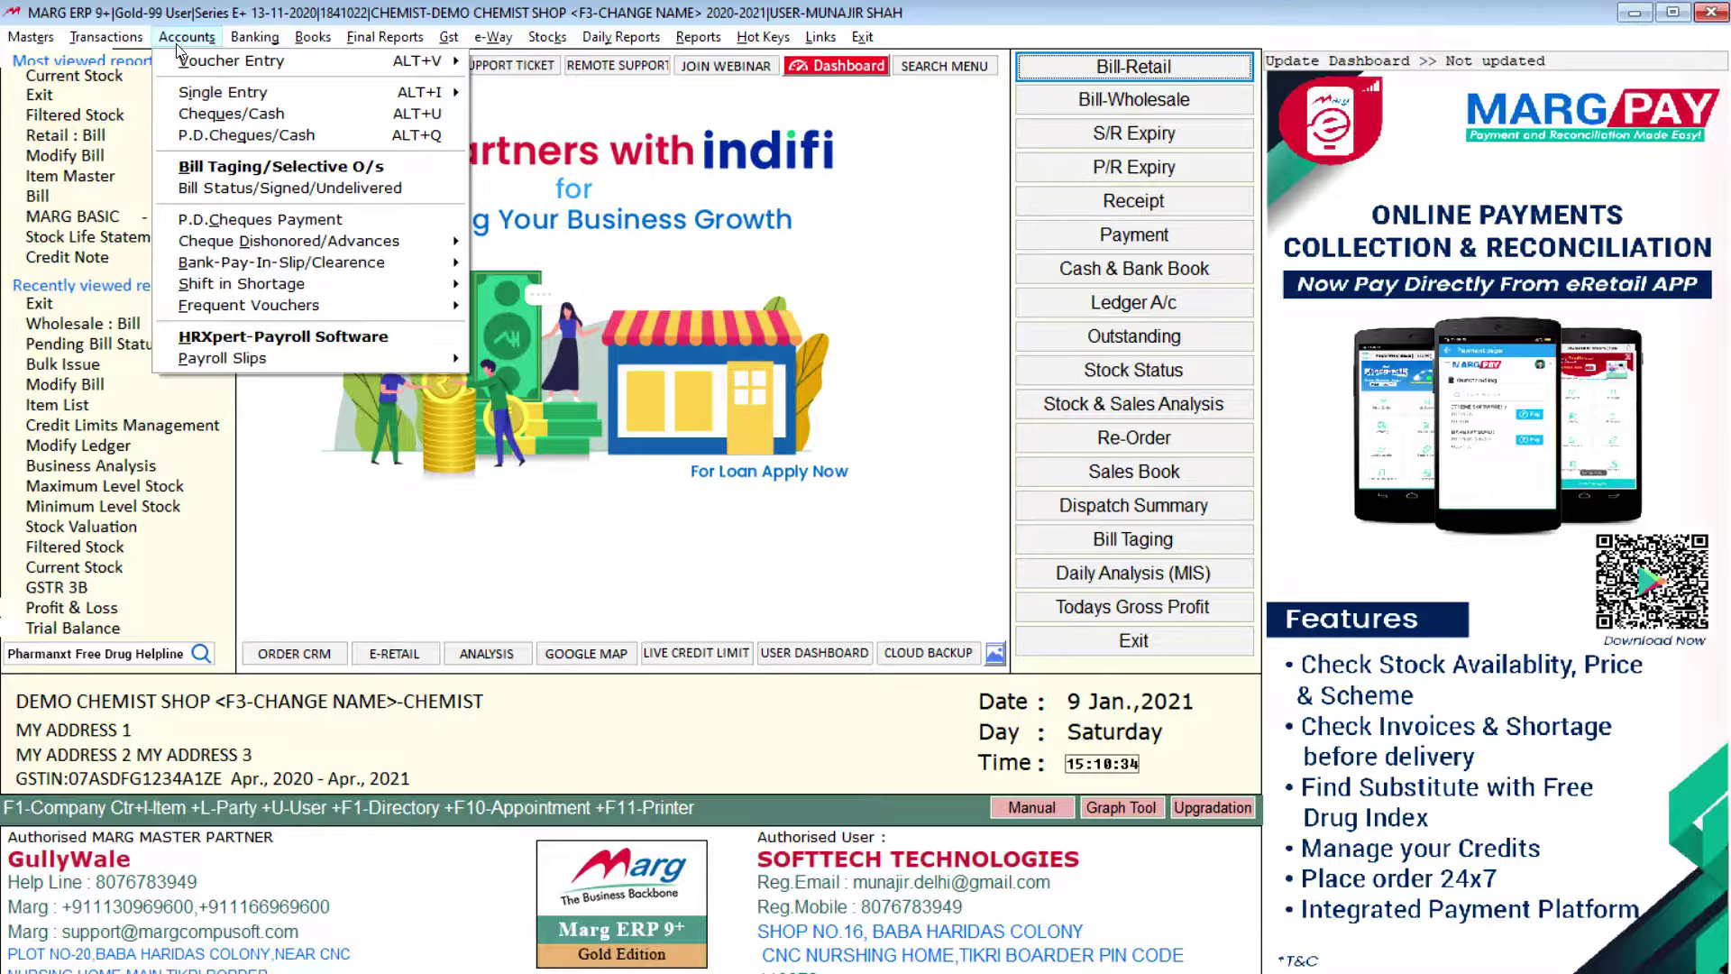
pyautogui.moveTo(435, 73)
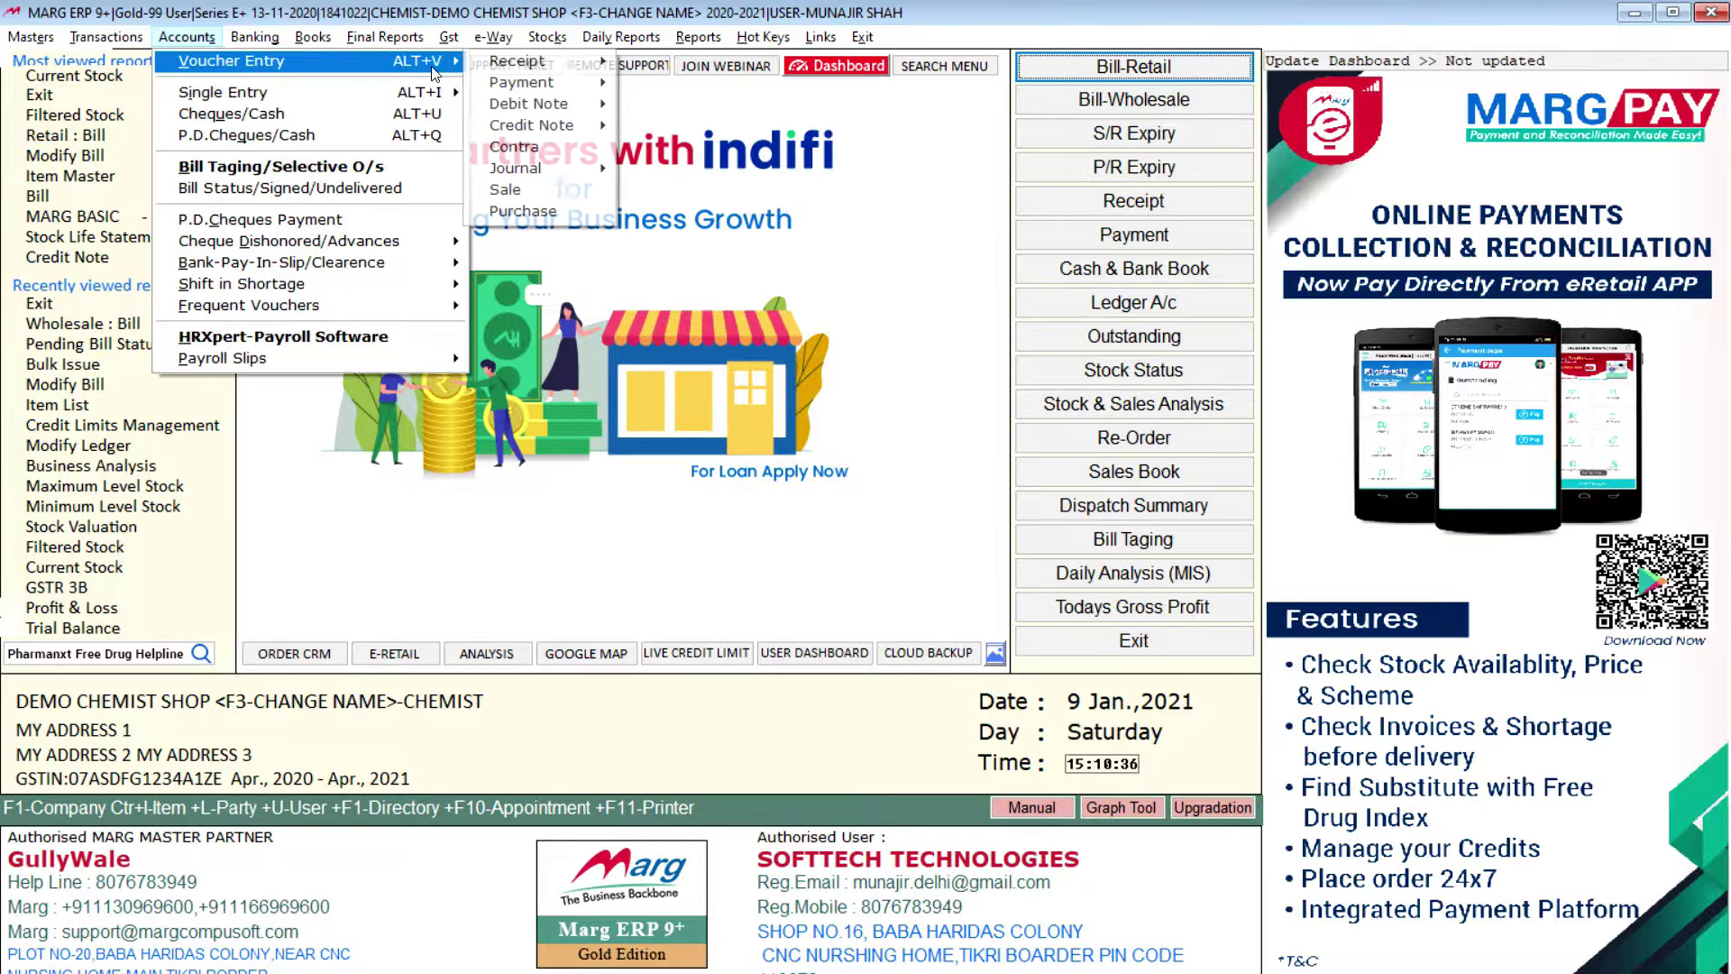
pyautogui.moveTo(512, 87)
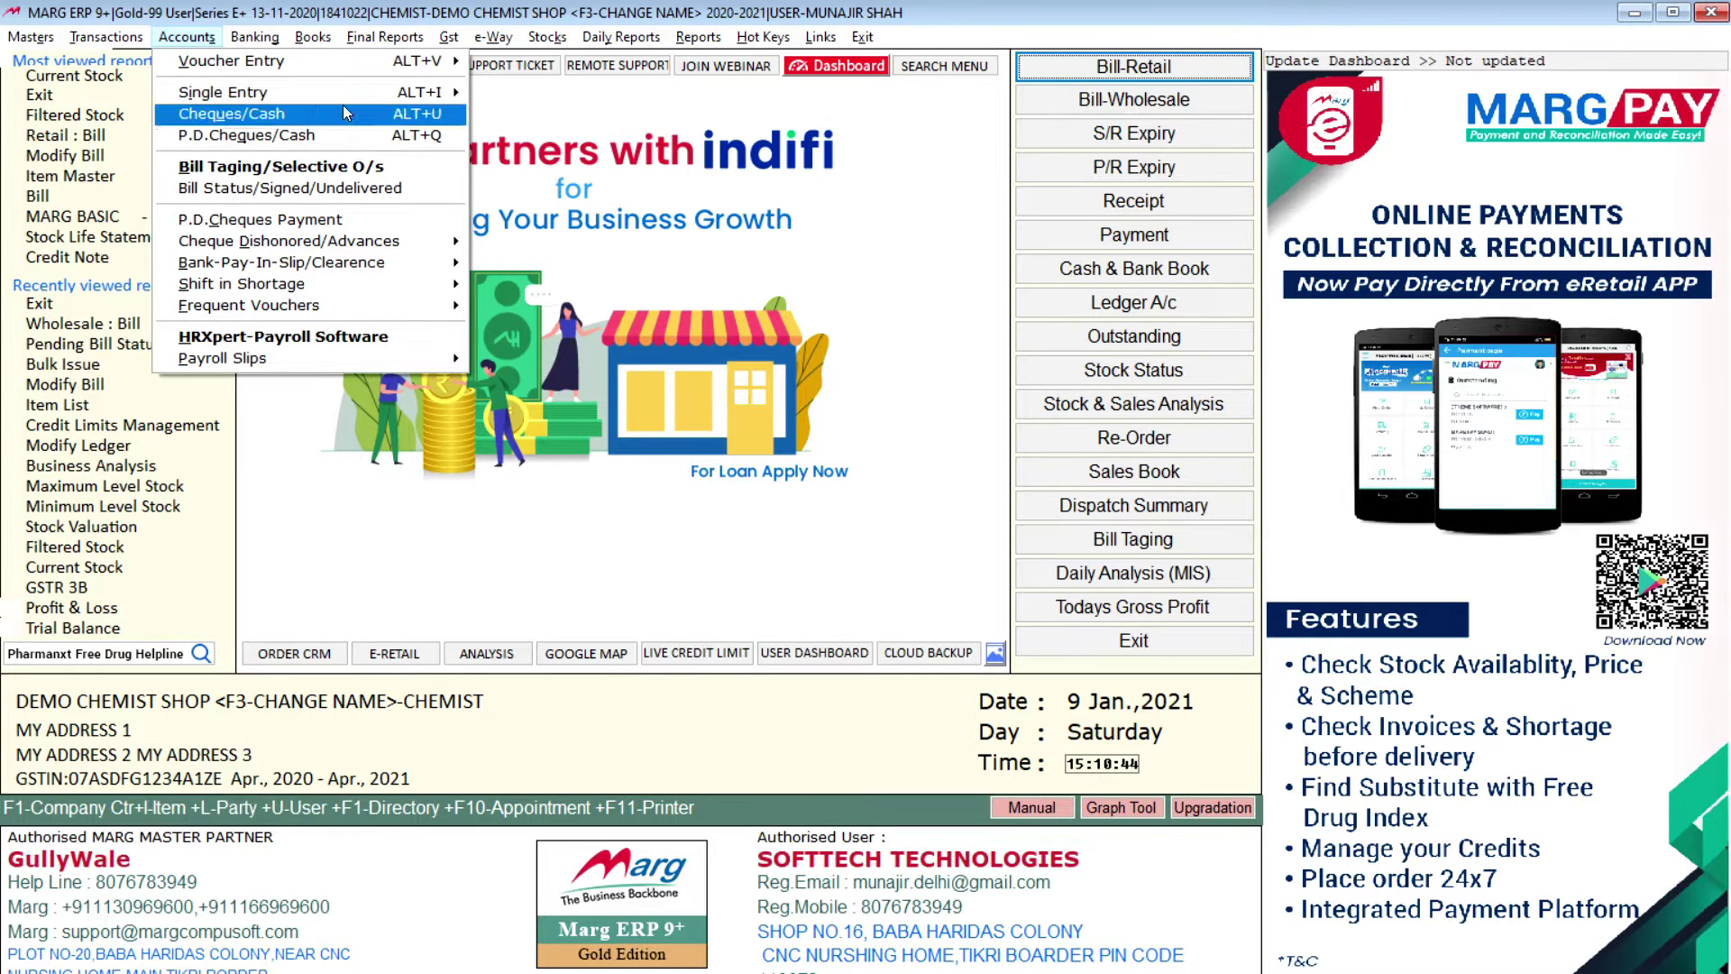
pyautogui.moveTo(344, 110)
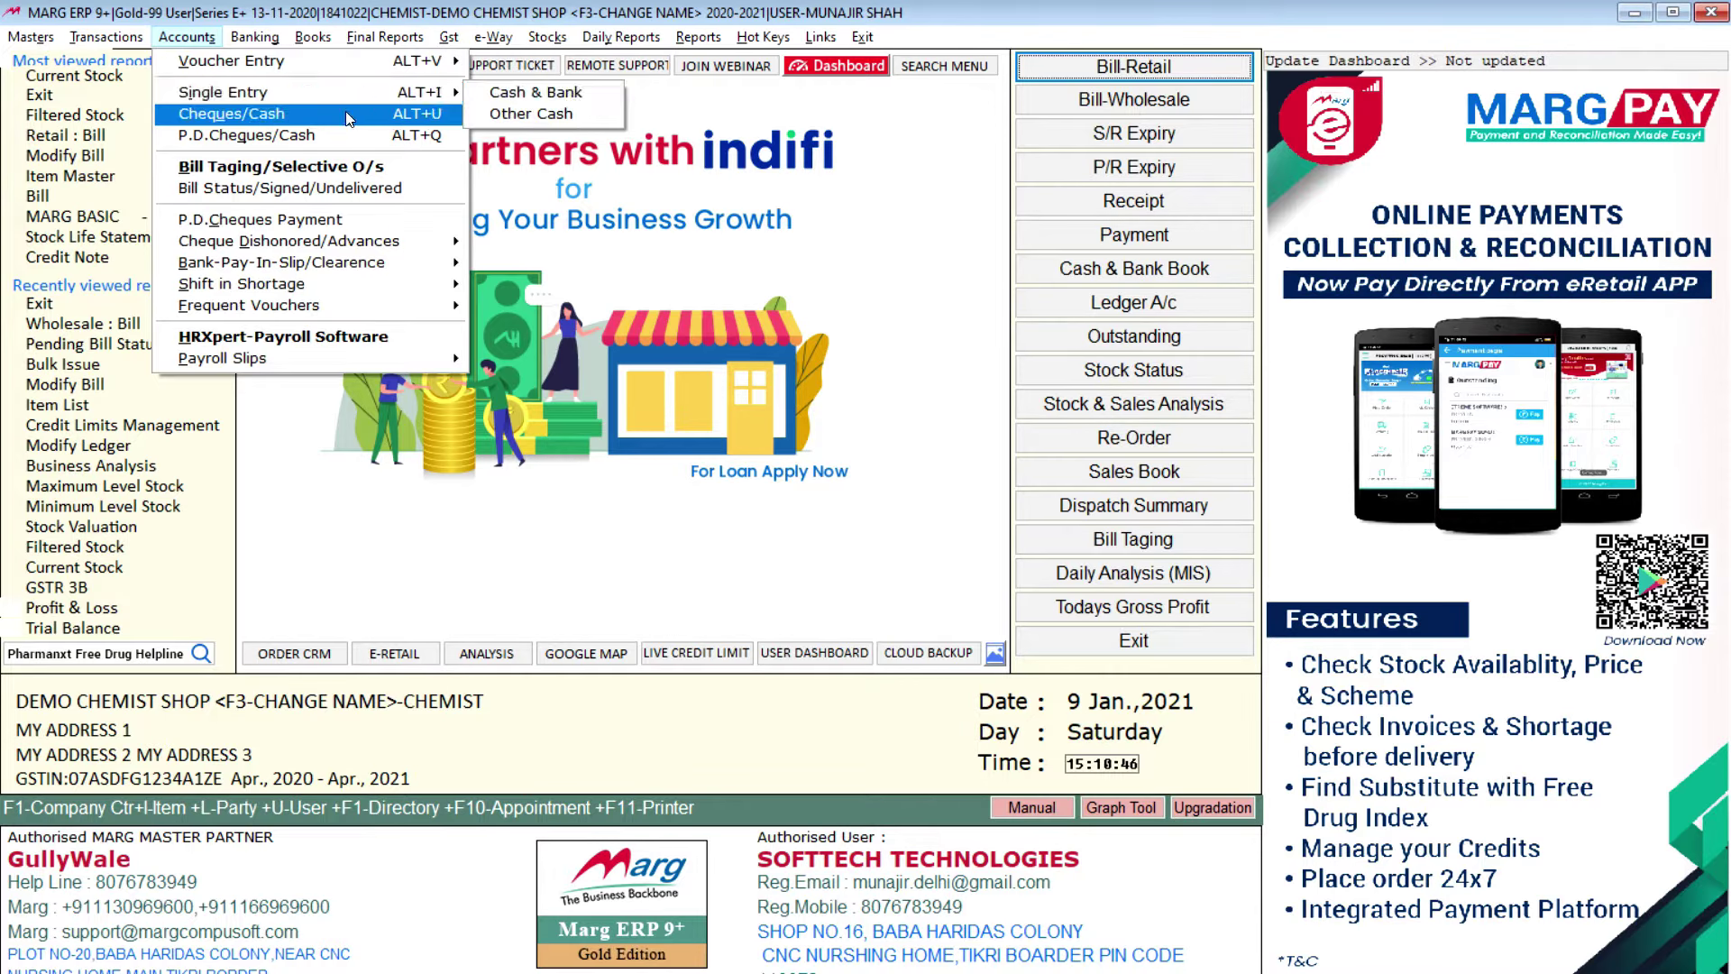
pyautogui.moveTo(276, 44)
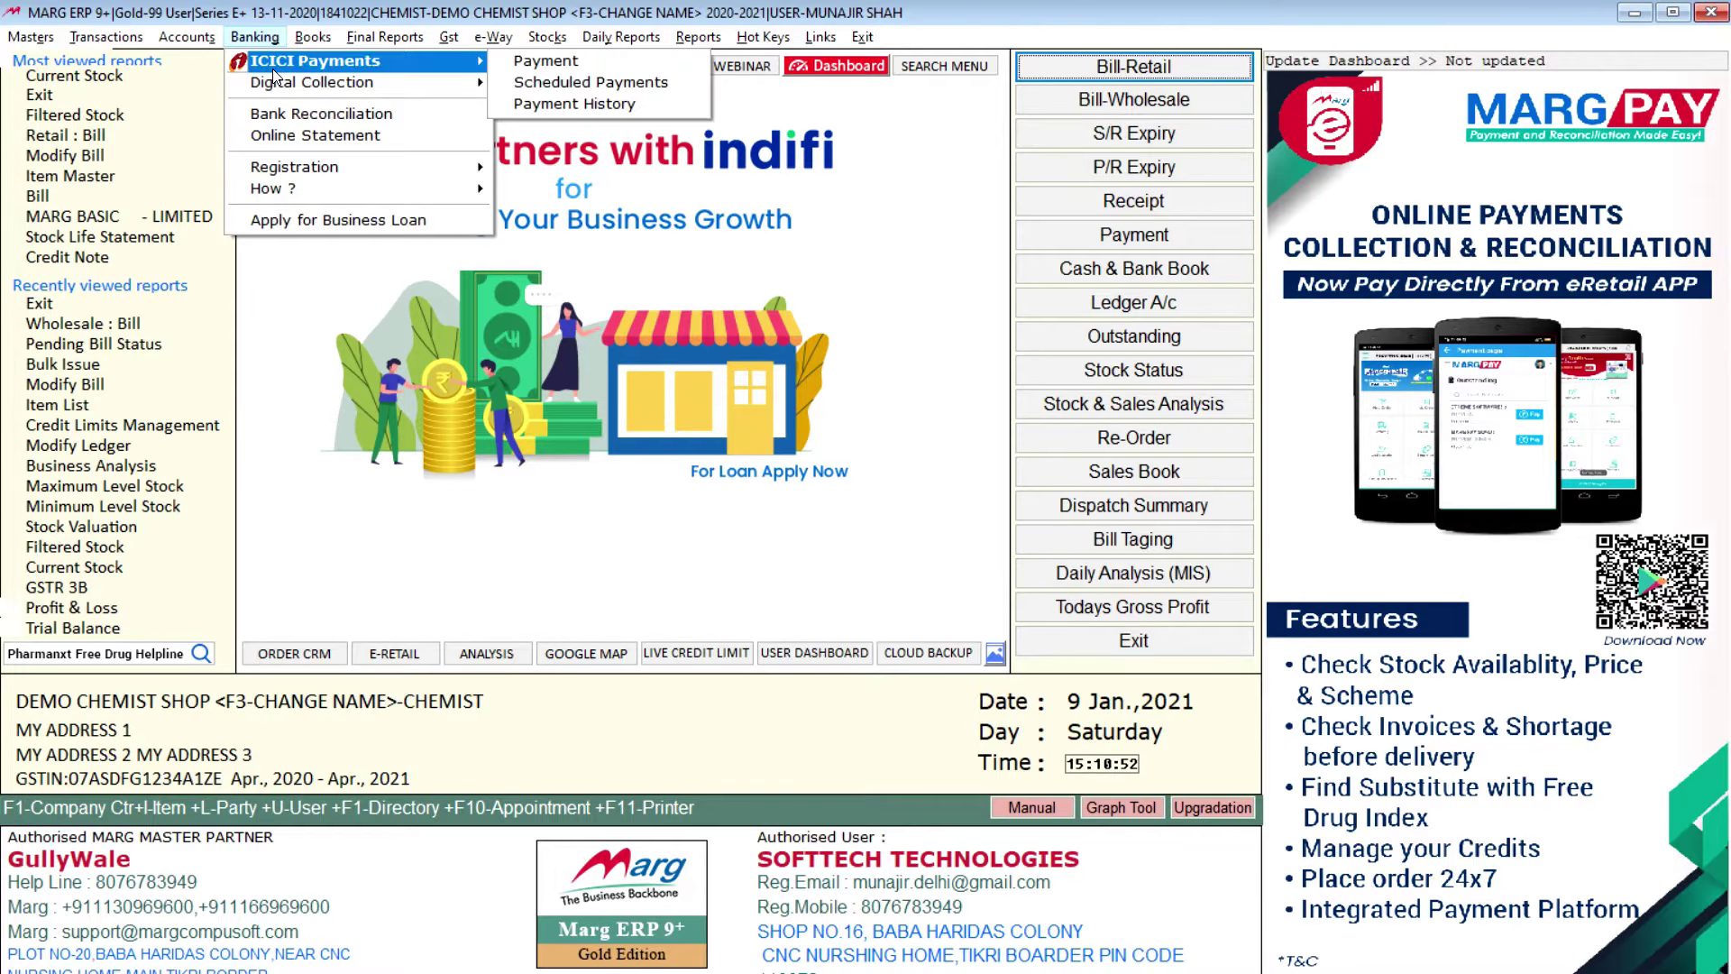
pyautogui.moveTo(281, 172)
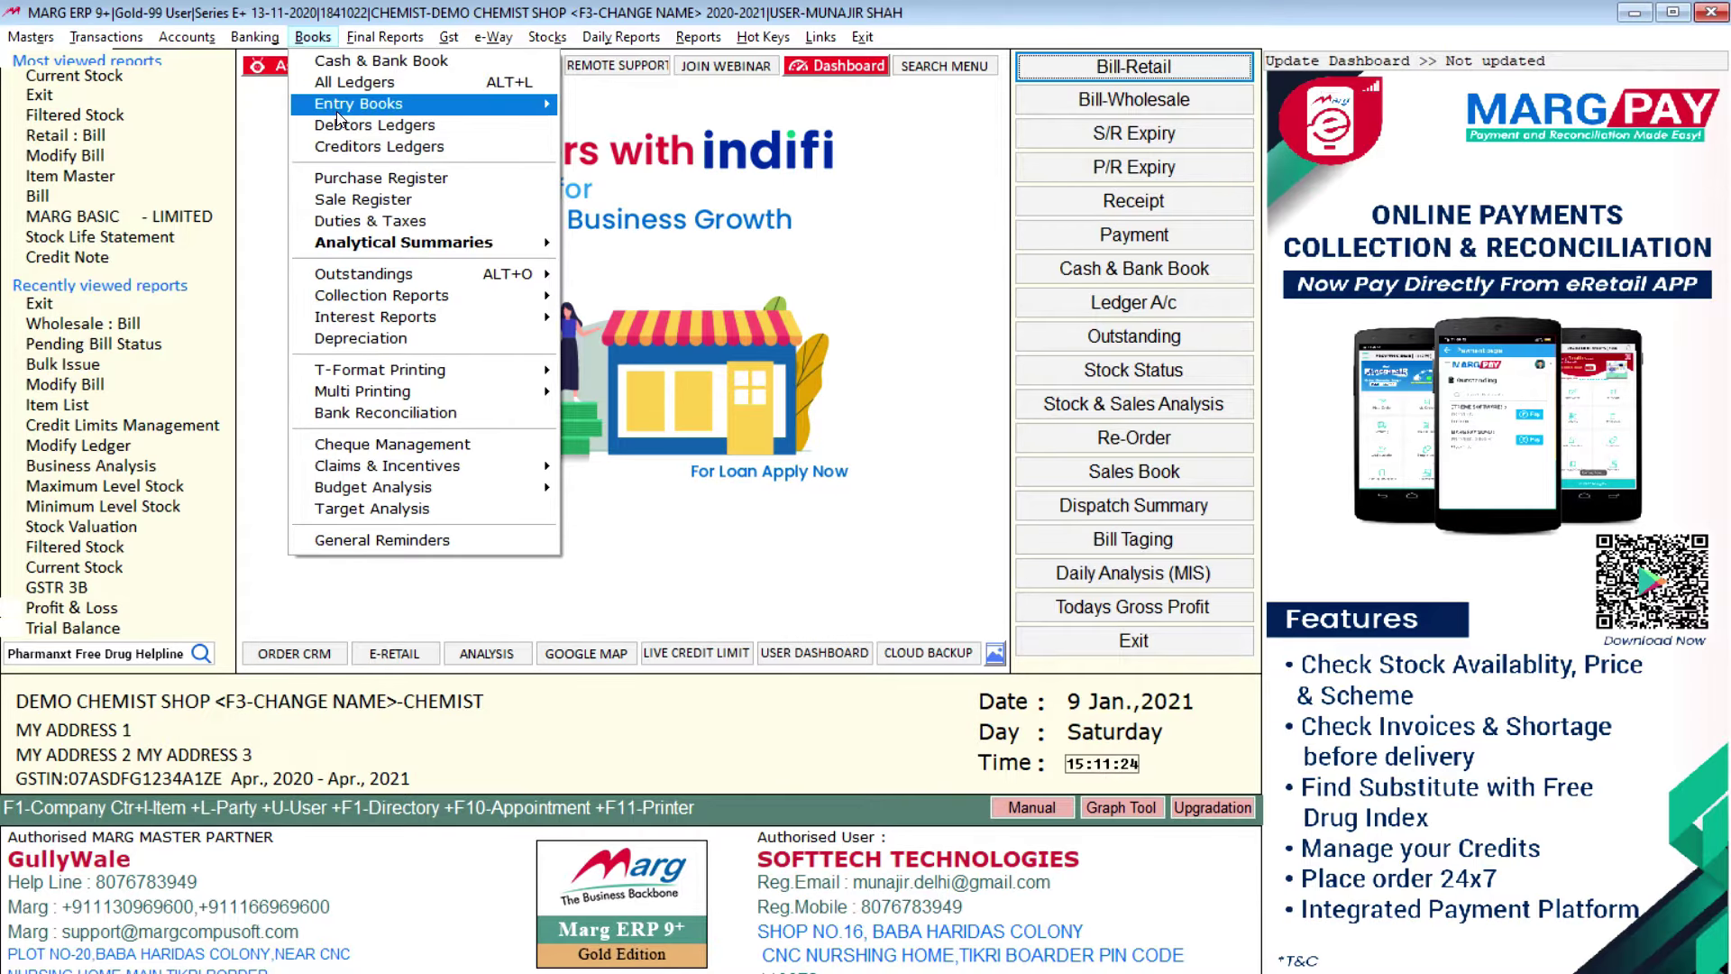
pyautogui.moveTo(411, 108)
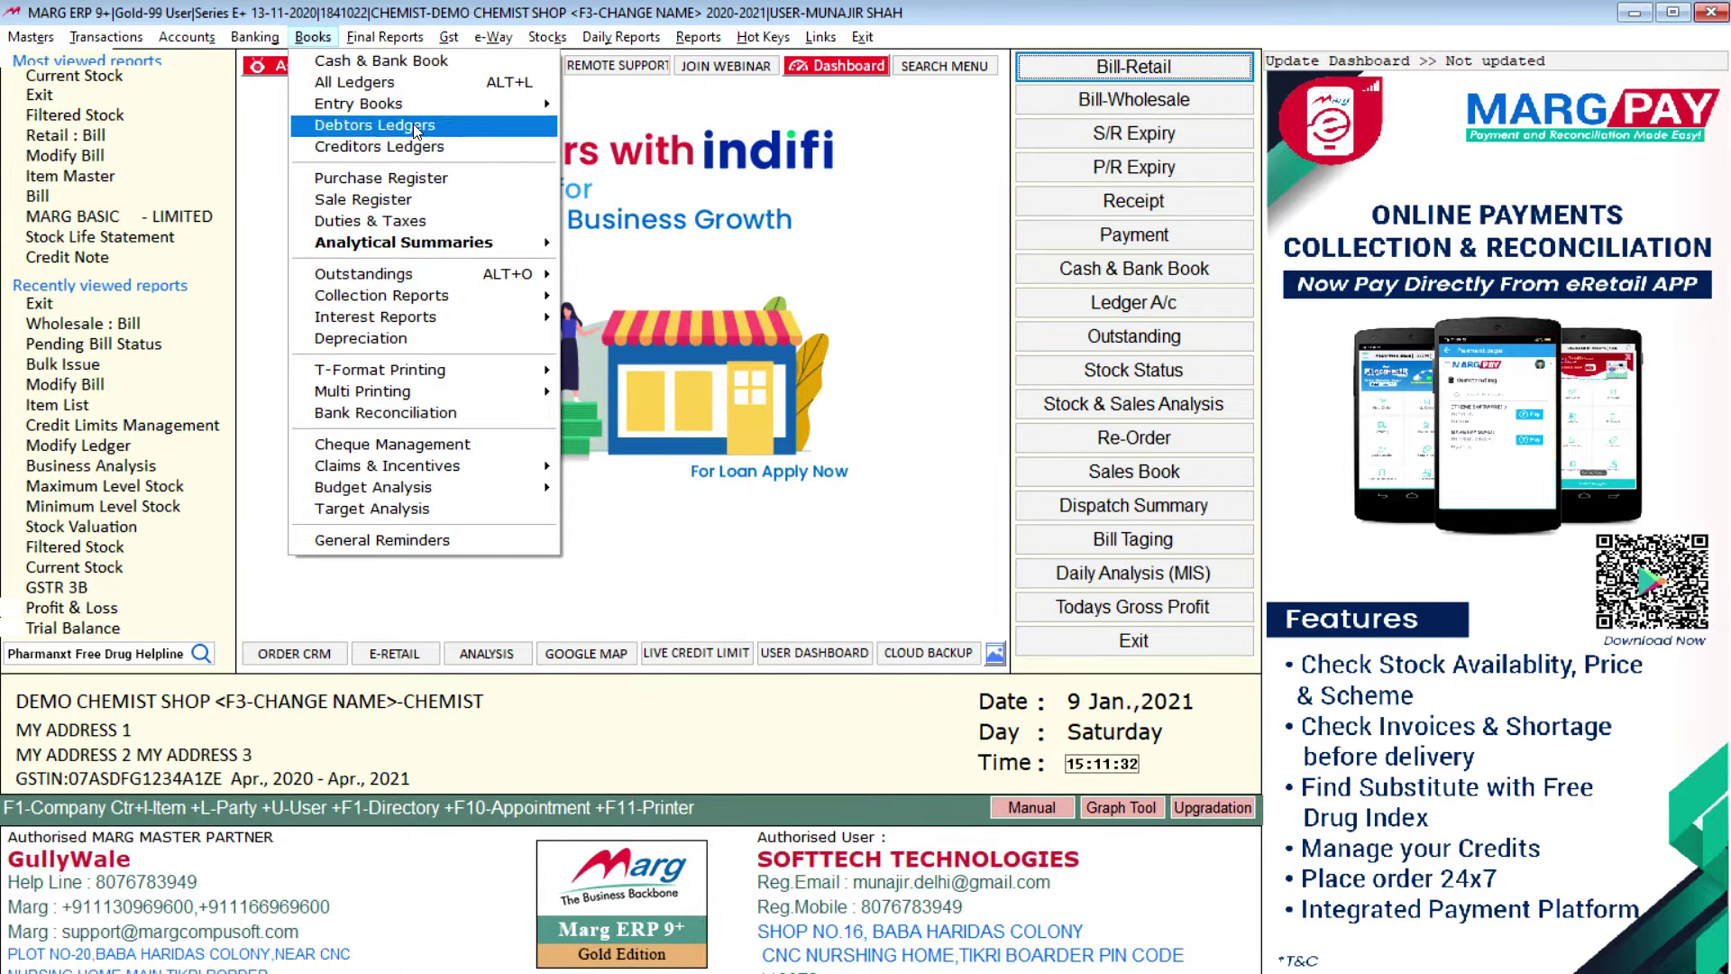
pyautogui.moveTo(375, 43)
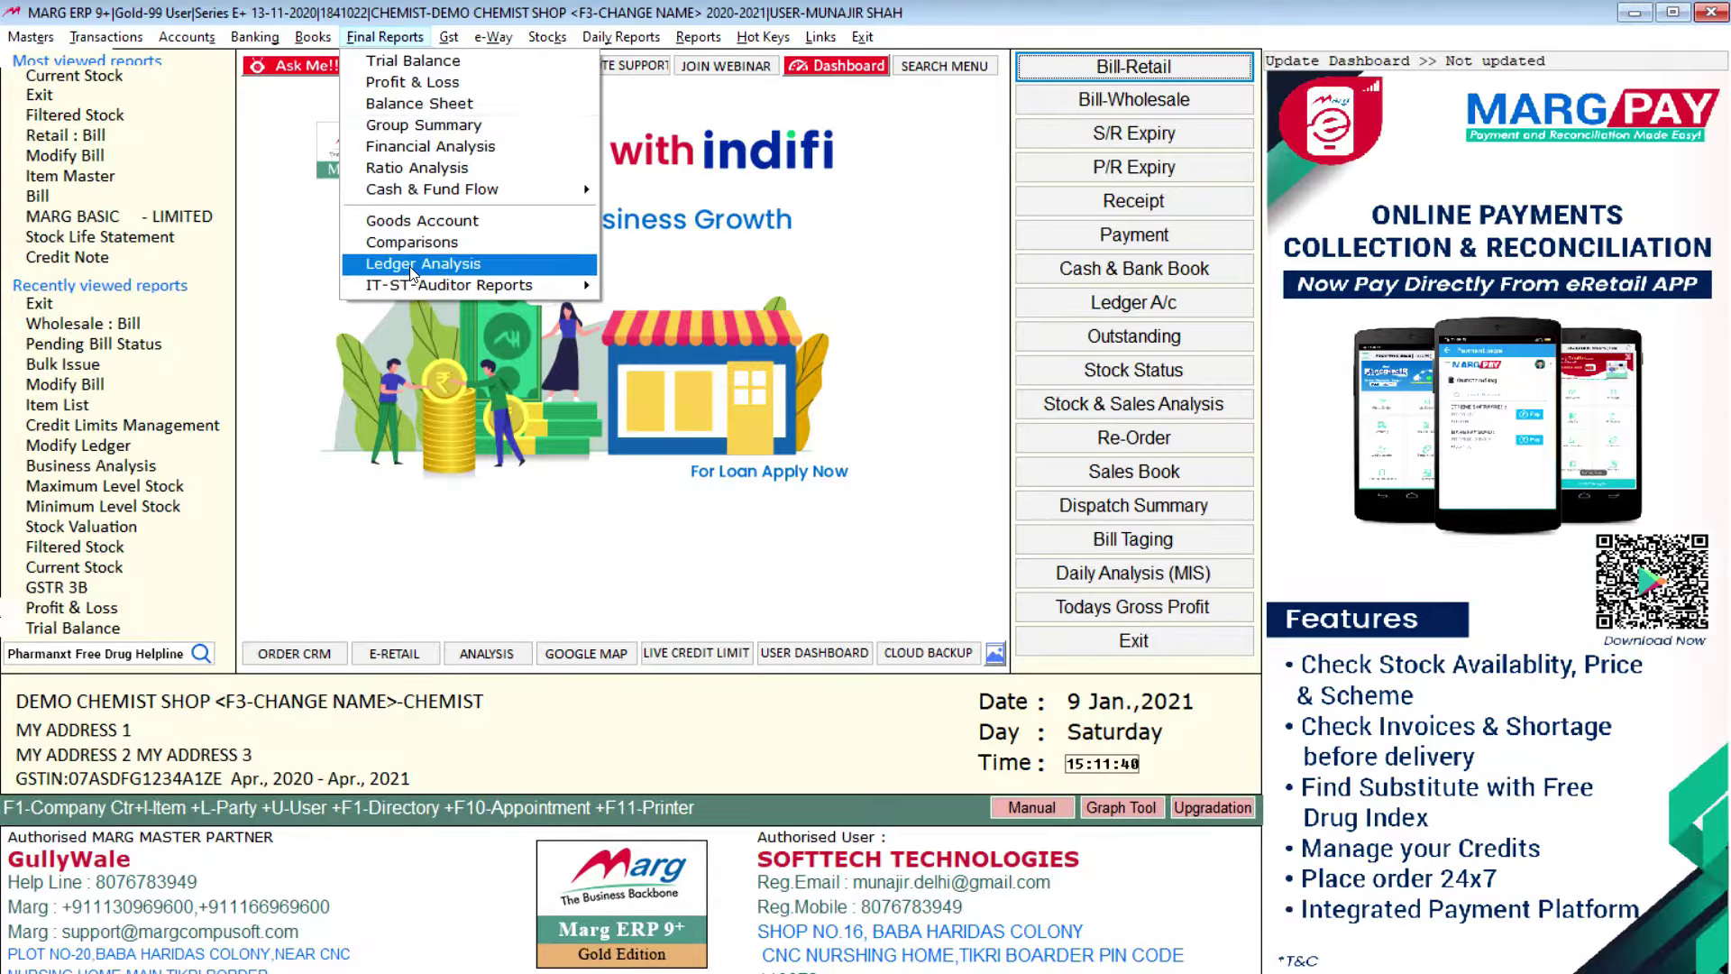
pyautogui.moveTo(441, 38)
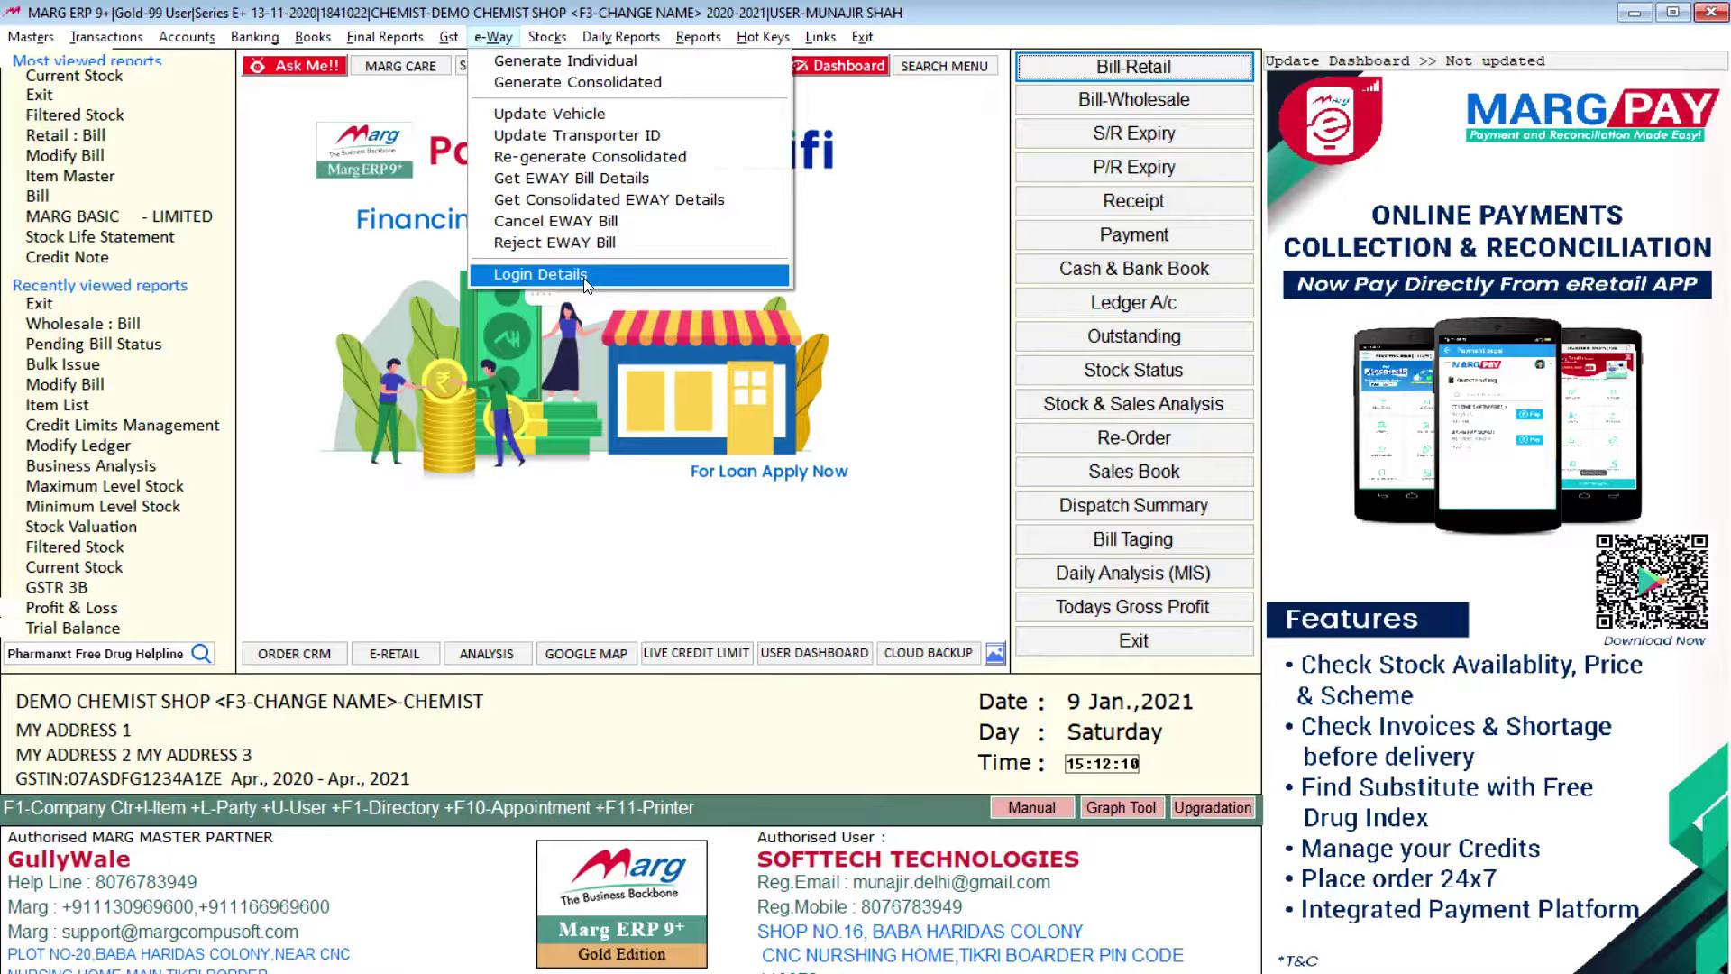
pyautogui.moveTo(547, 39)
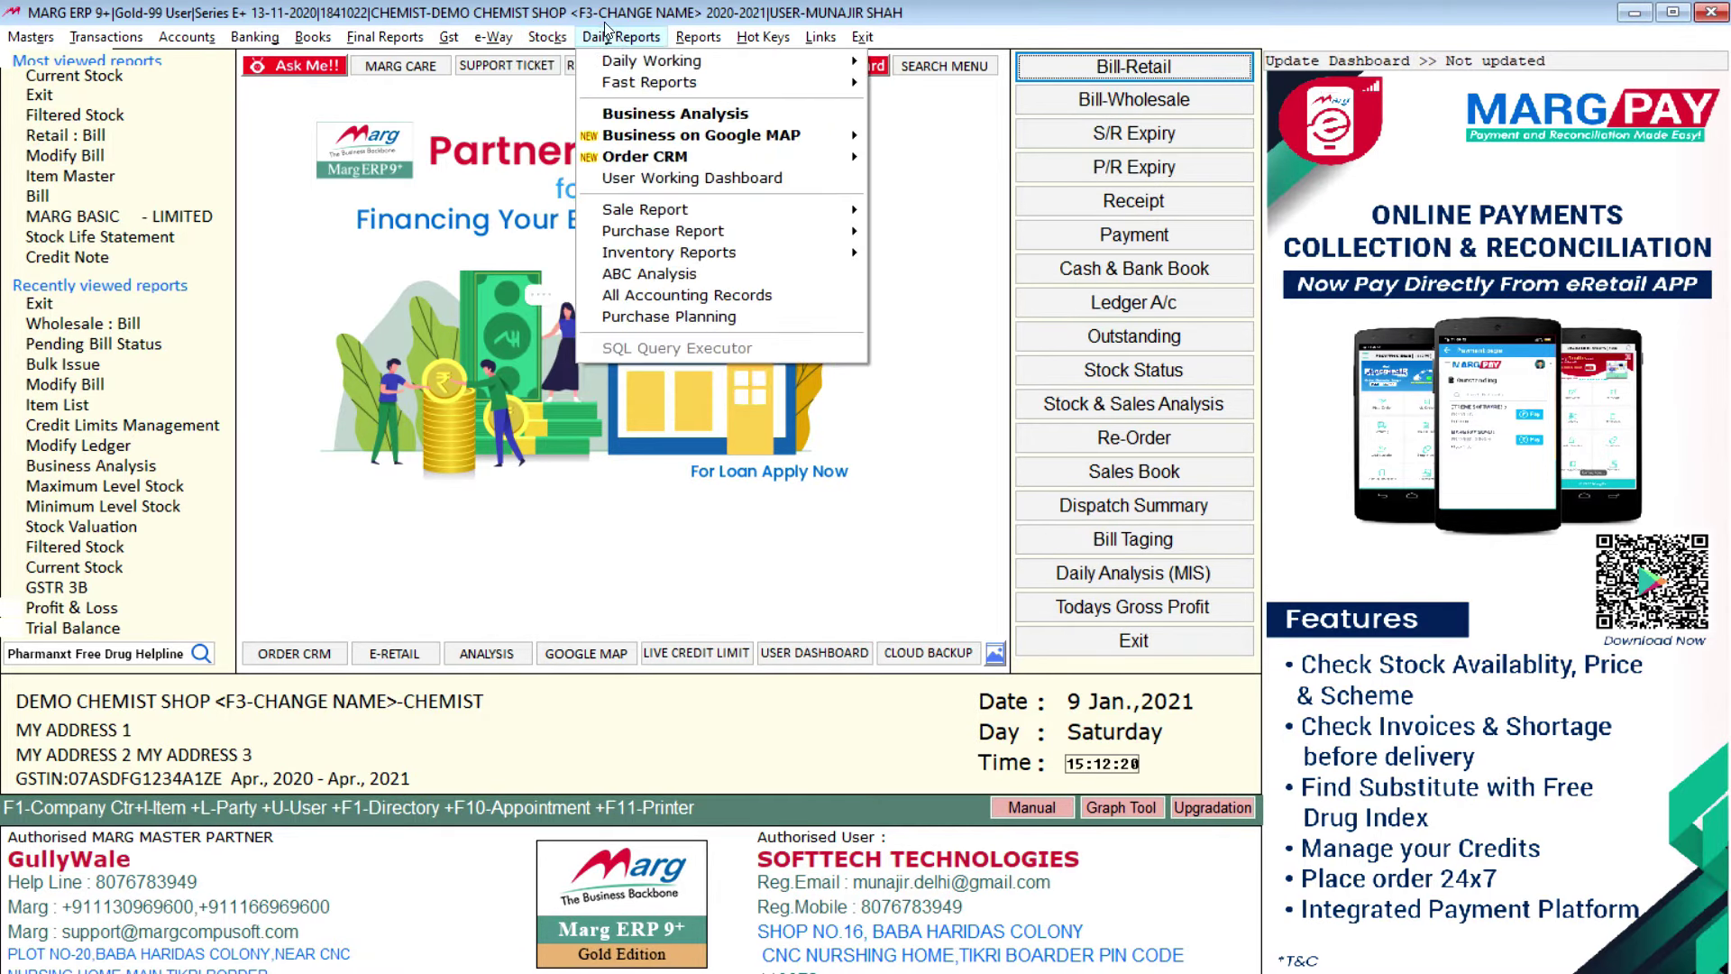
pyautogui.moveTo(718, 71)
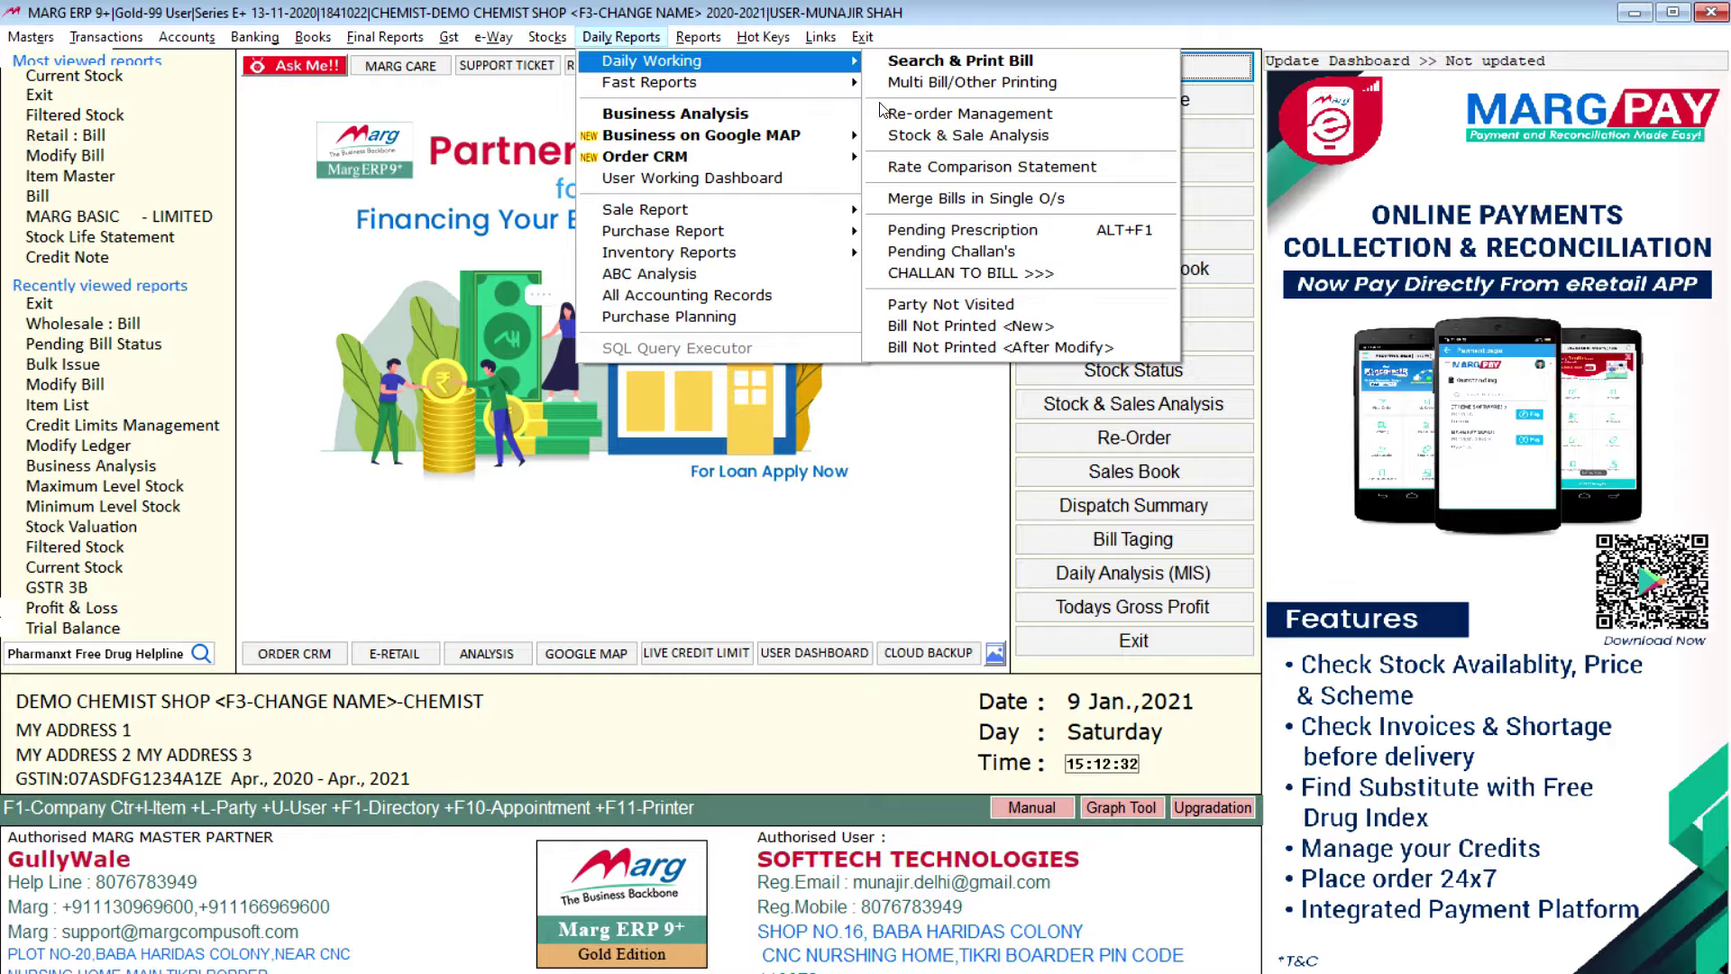
pyautogui.moveTo(832, 86)
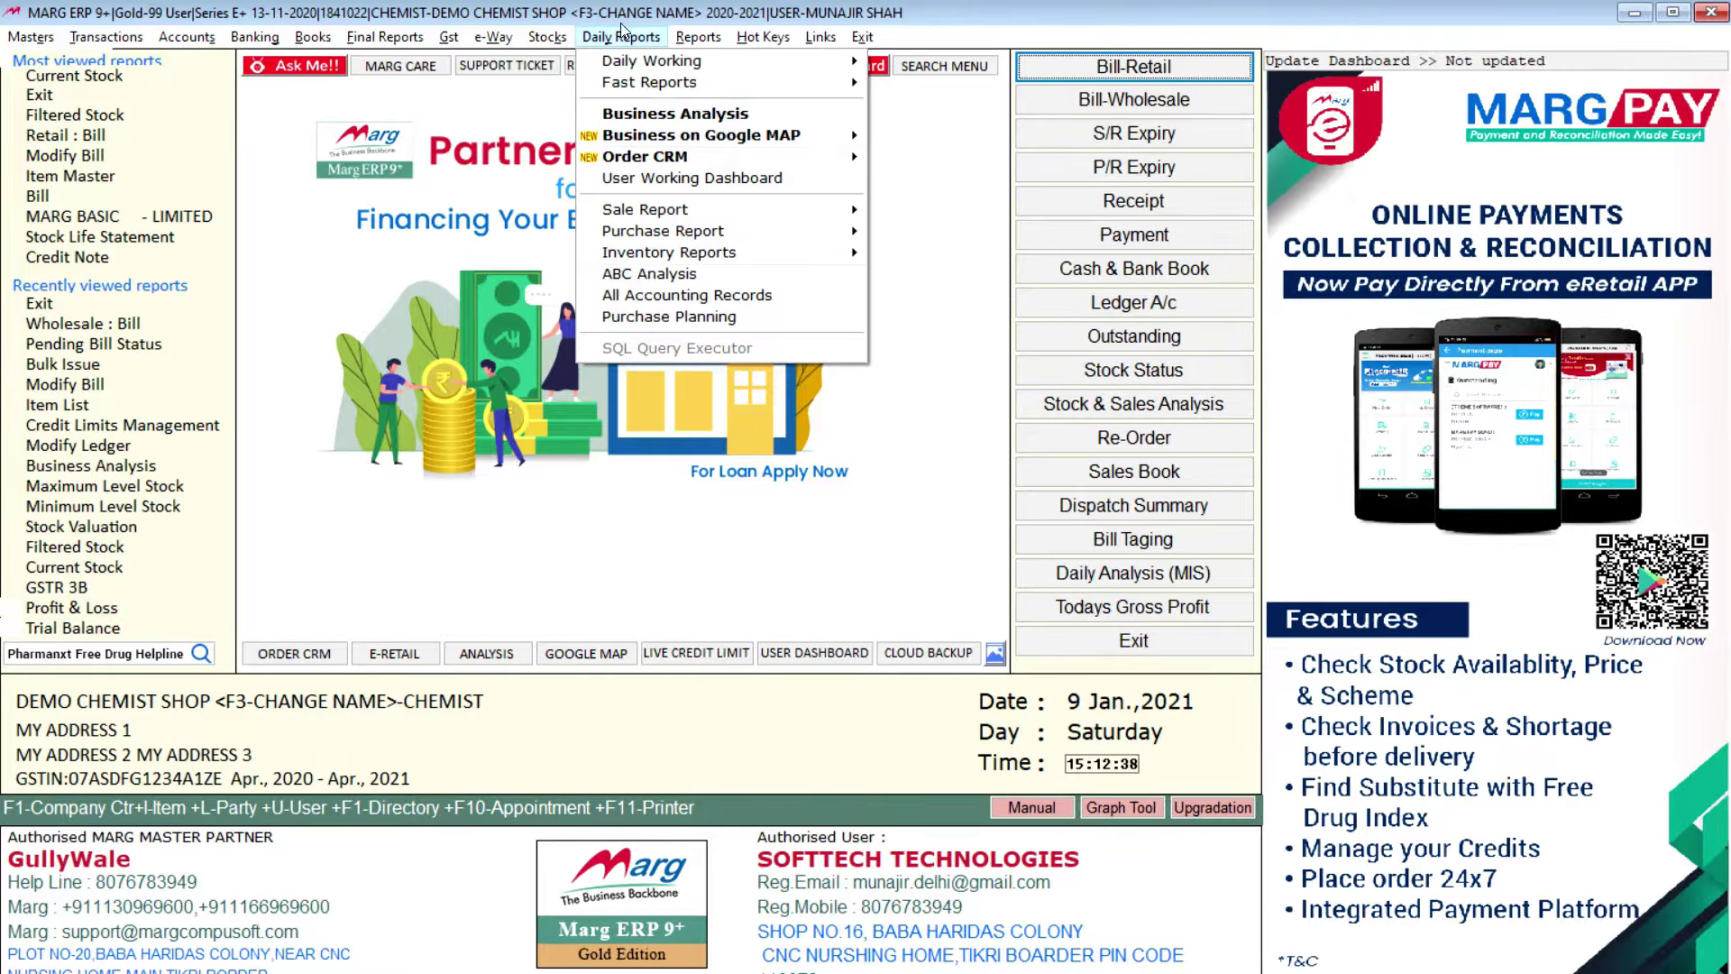
pyautogui.click(708, 41)
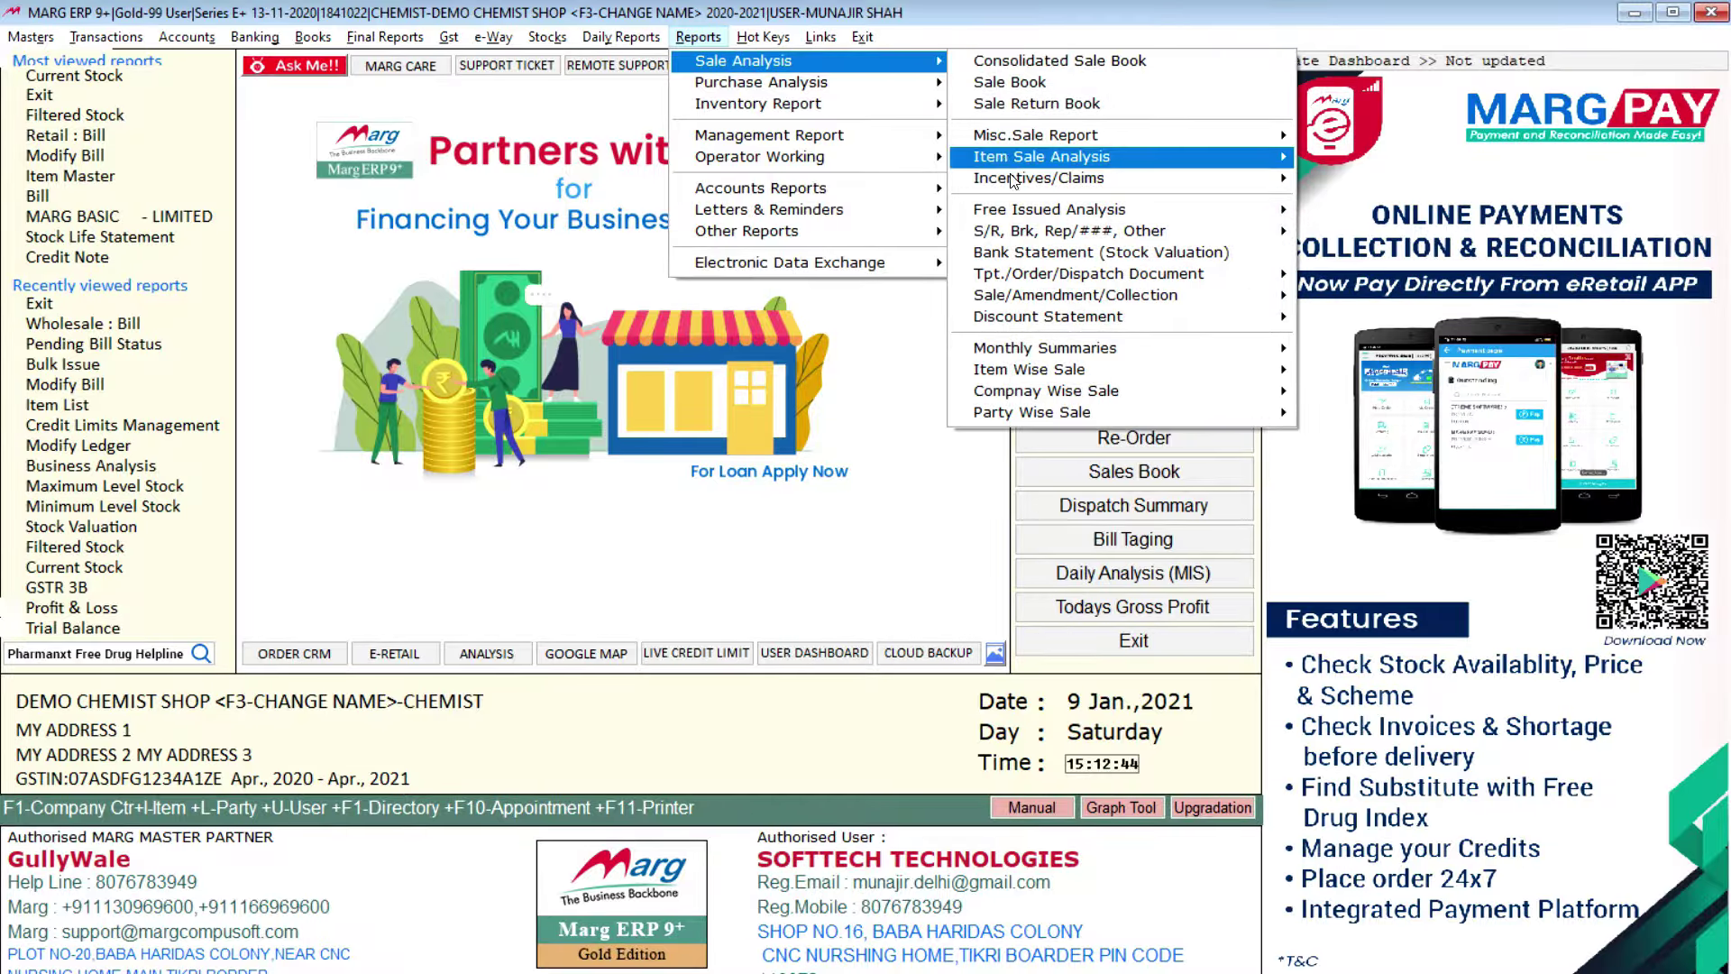
pyautogui.moveTo(889, 80)
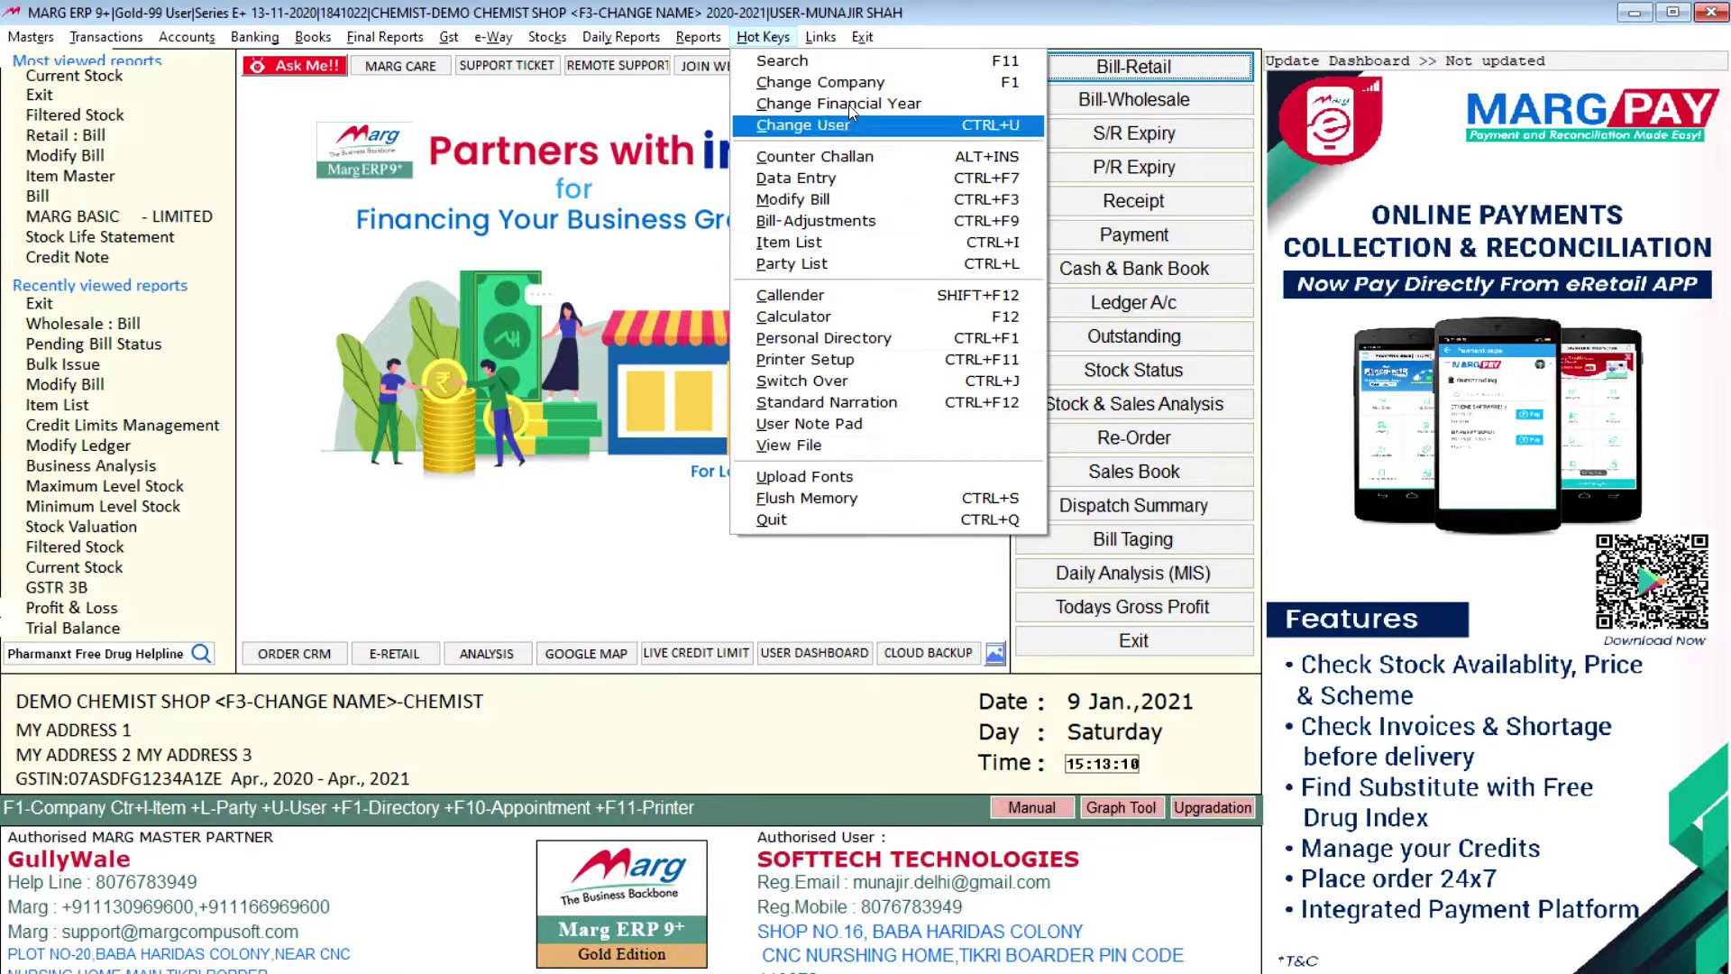
pyautogui.moveTo(821, 37)
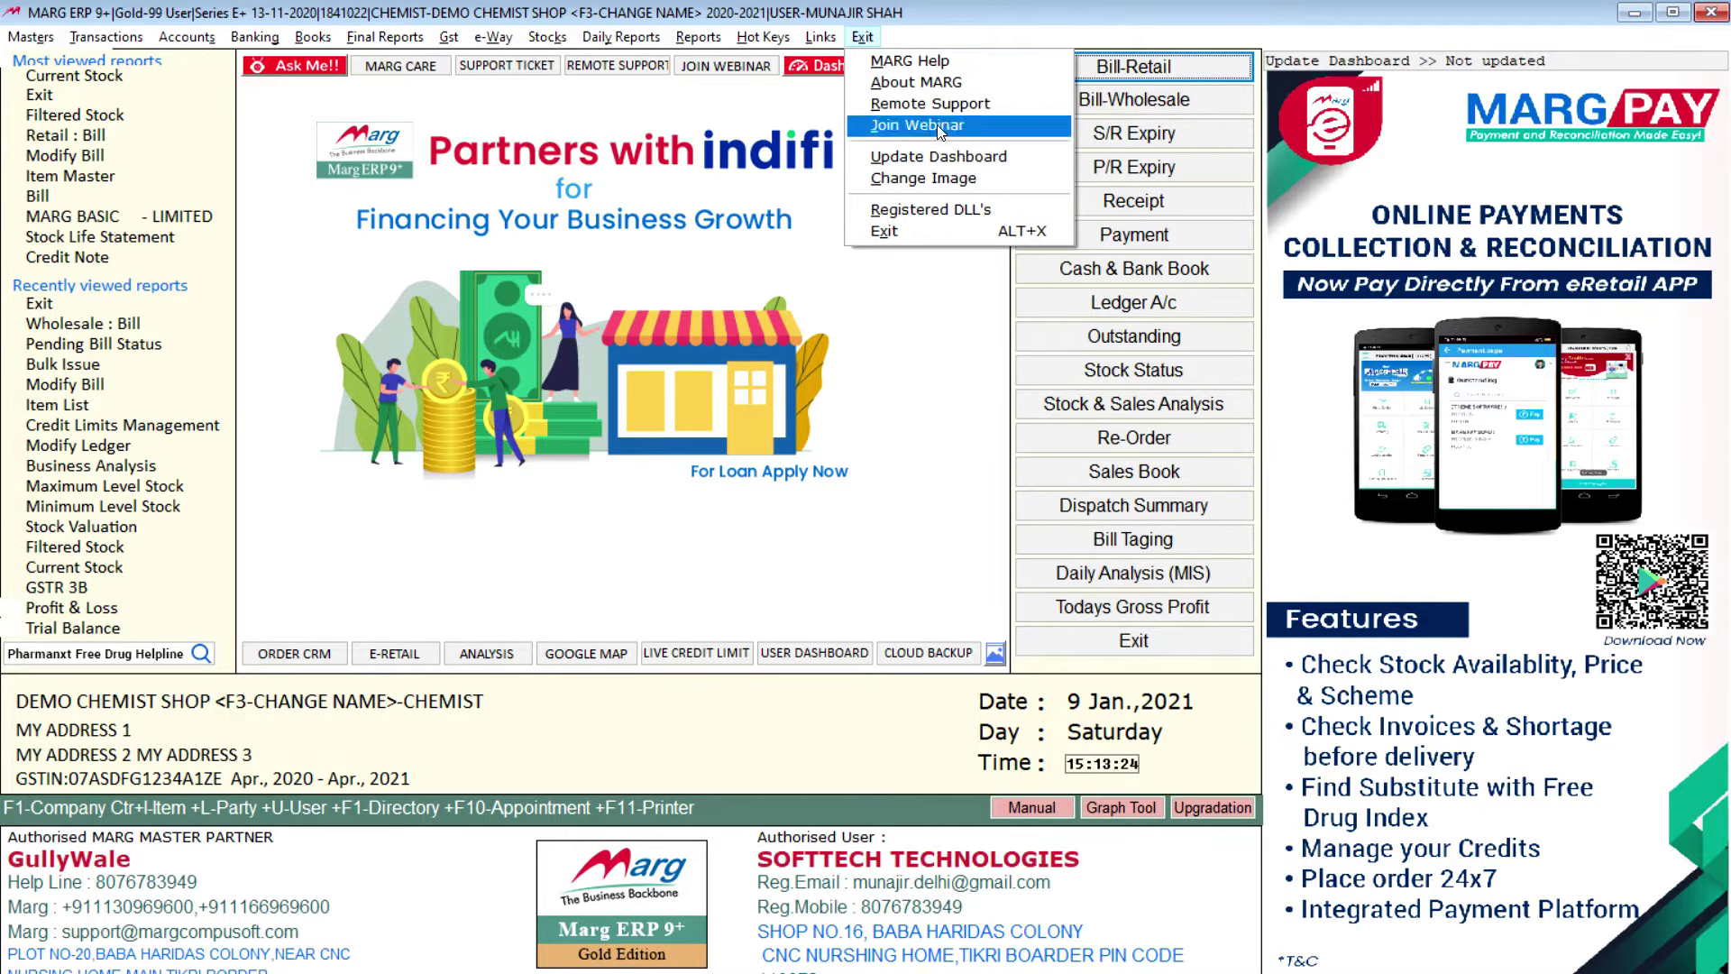
pyautogui.click(821, 36)
pyautogui.click(863, 36)
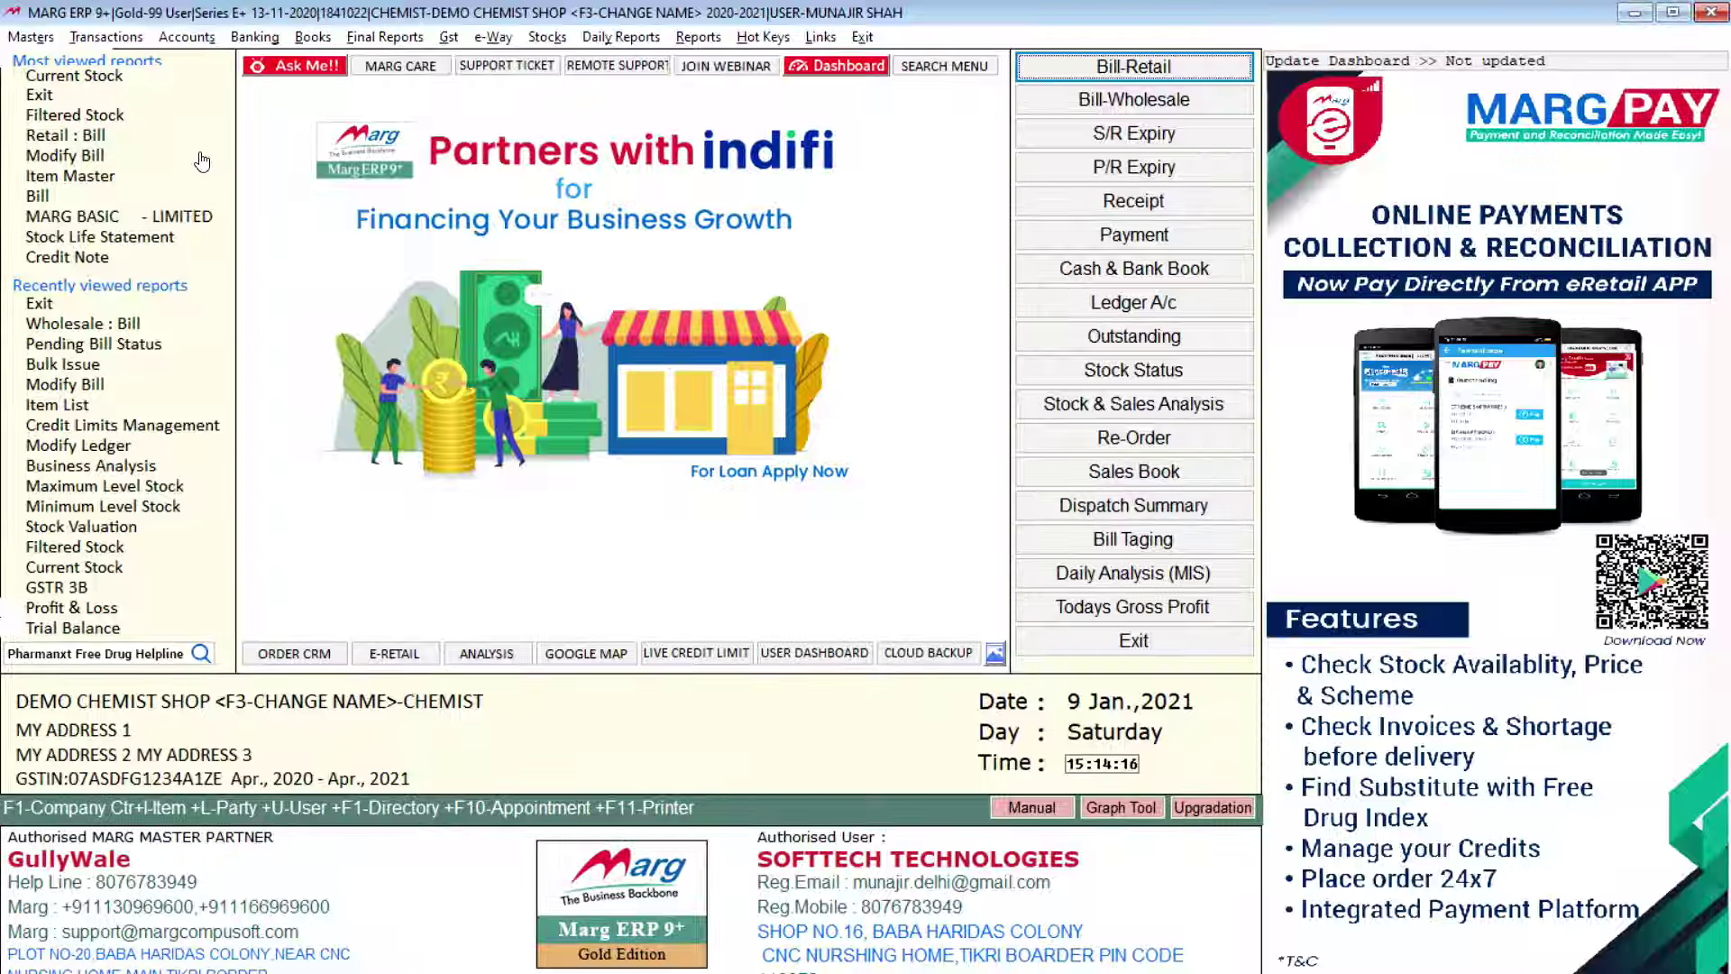
# Step: Open the Masters menu from the dashboard's menu bar
pyautogui.click(37, 40)
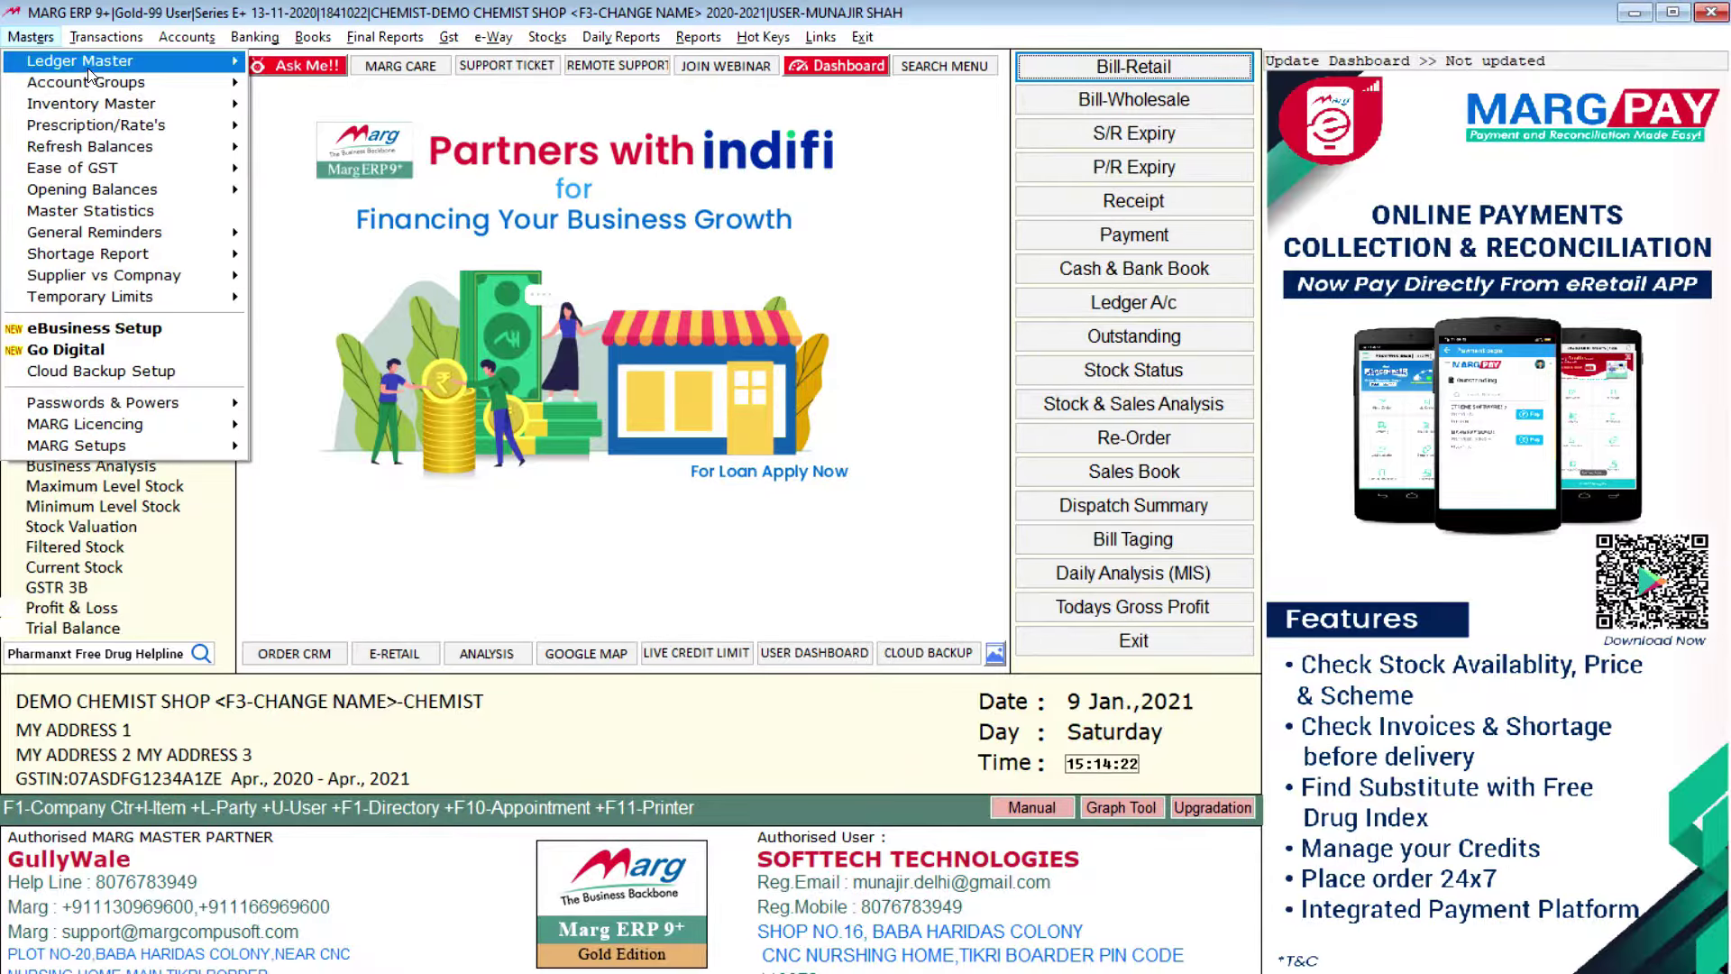
# Step: Start a New Ledger from Masters > Ledger Master and browse the Under Group list
pyautogui.moveTo(54, 60)
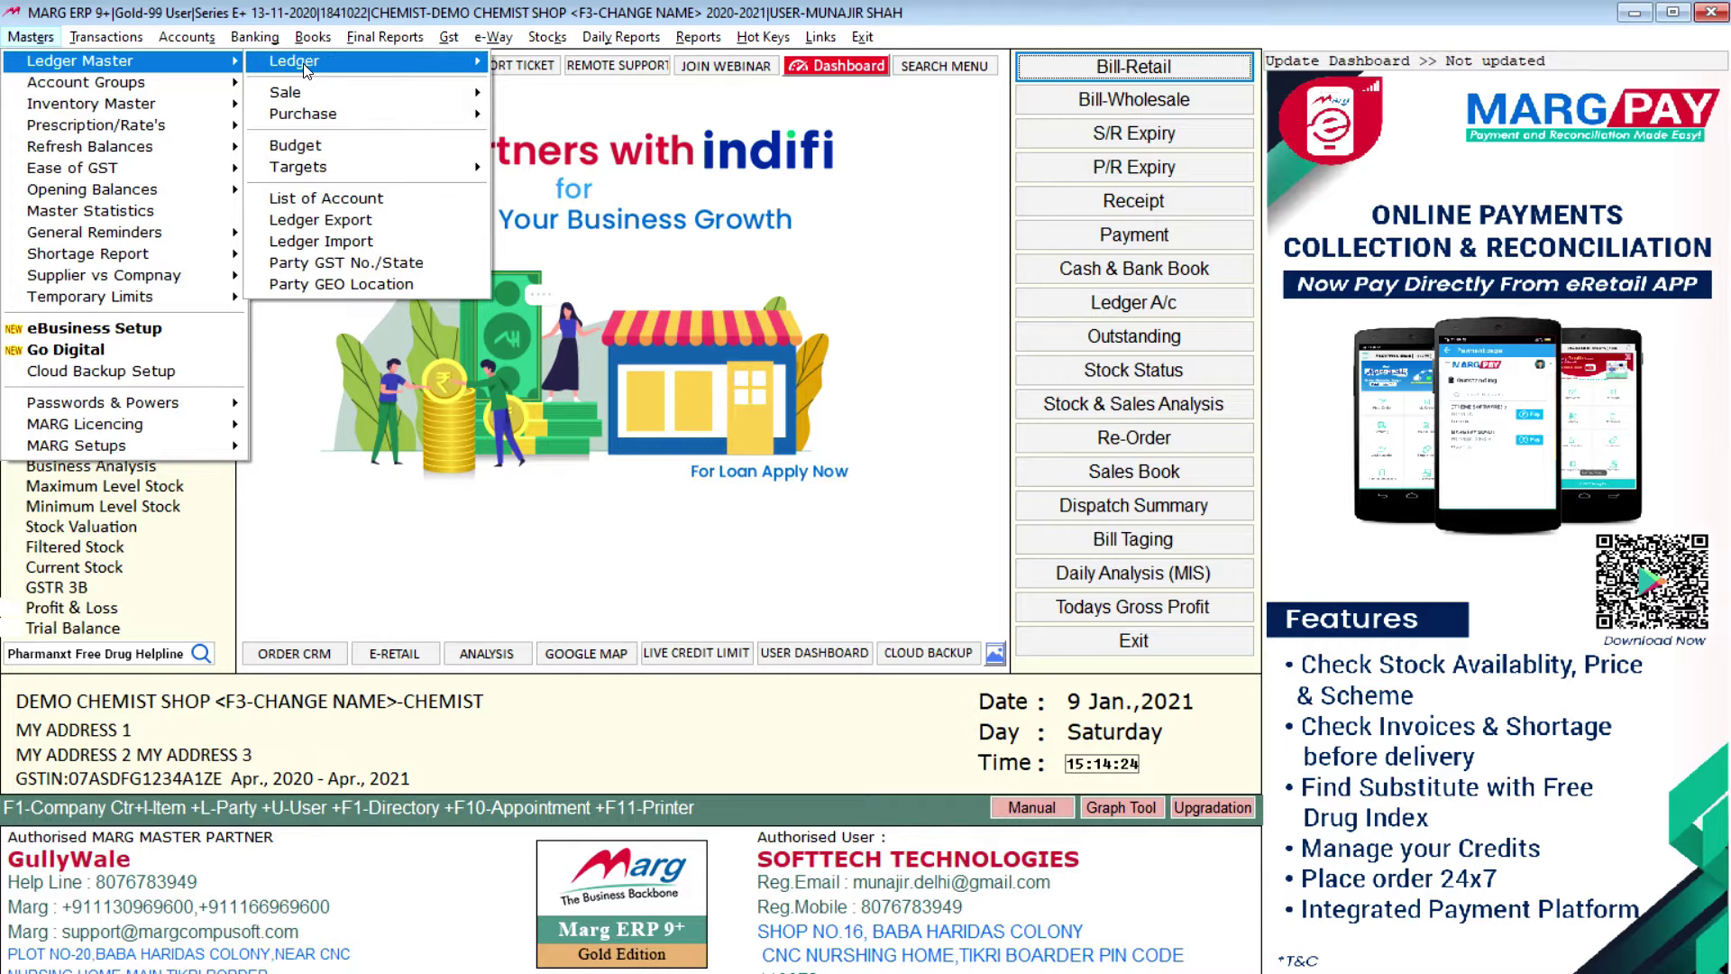
pyautogui.moveTo(298, 63)
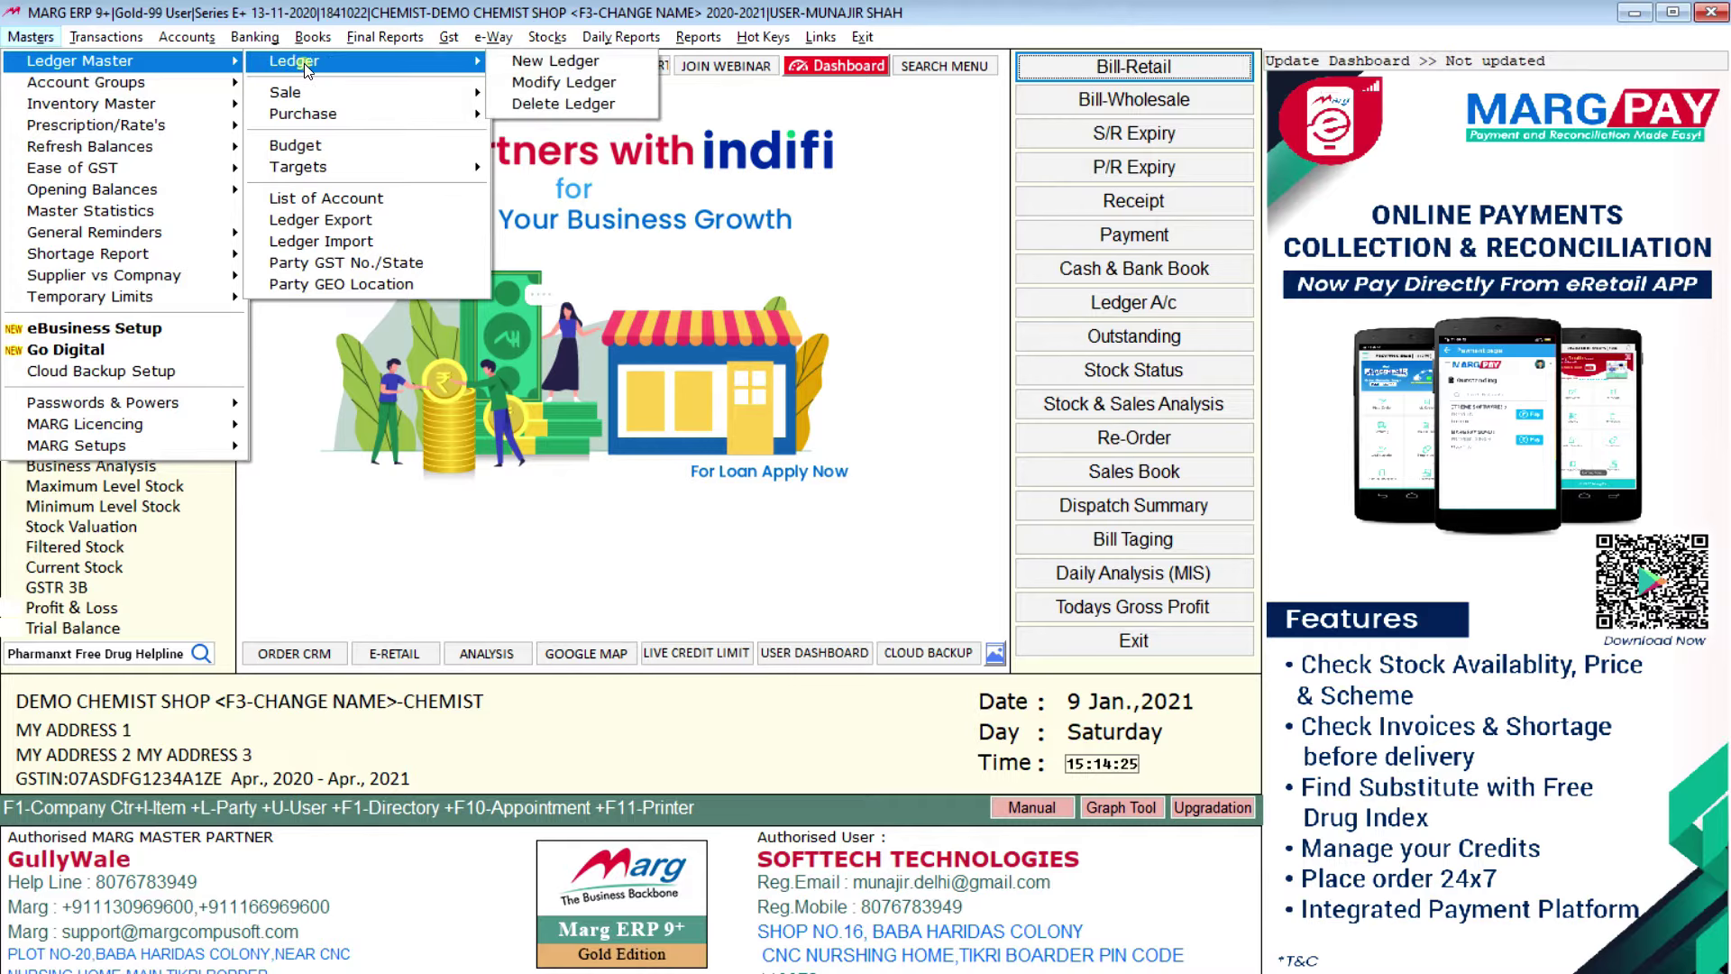
pyautogui.click(583, 60)
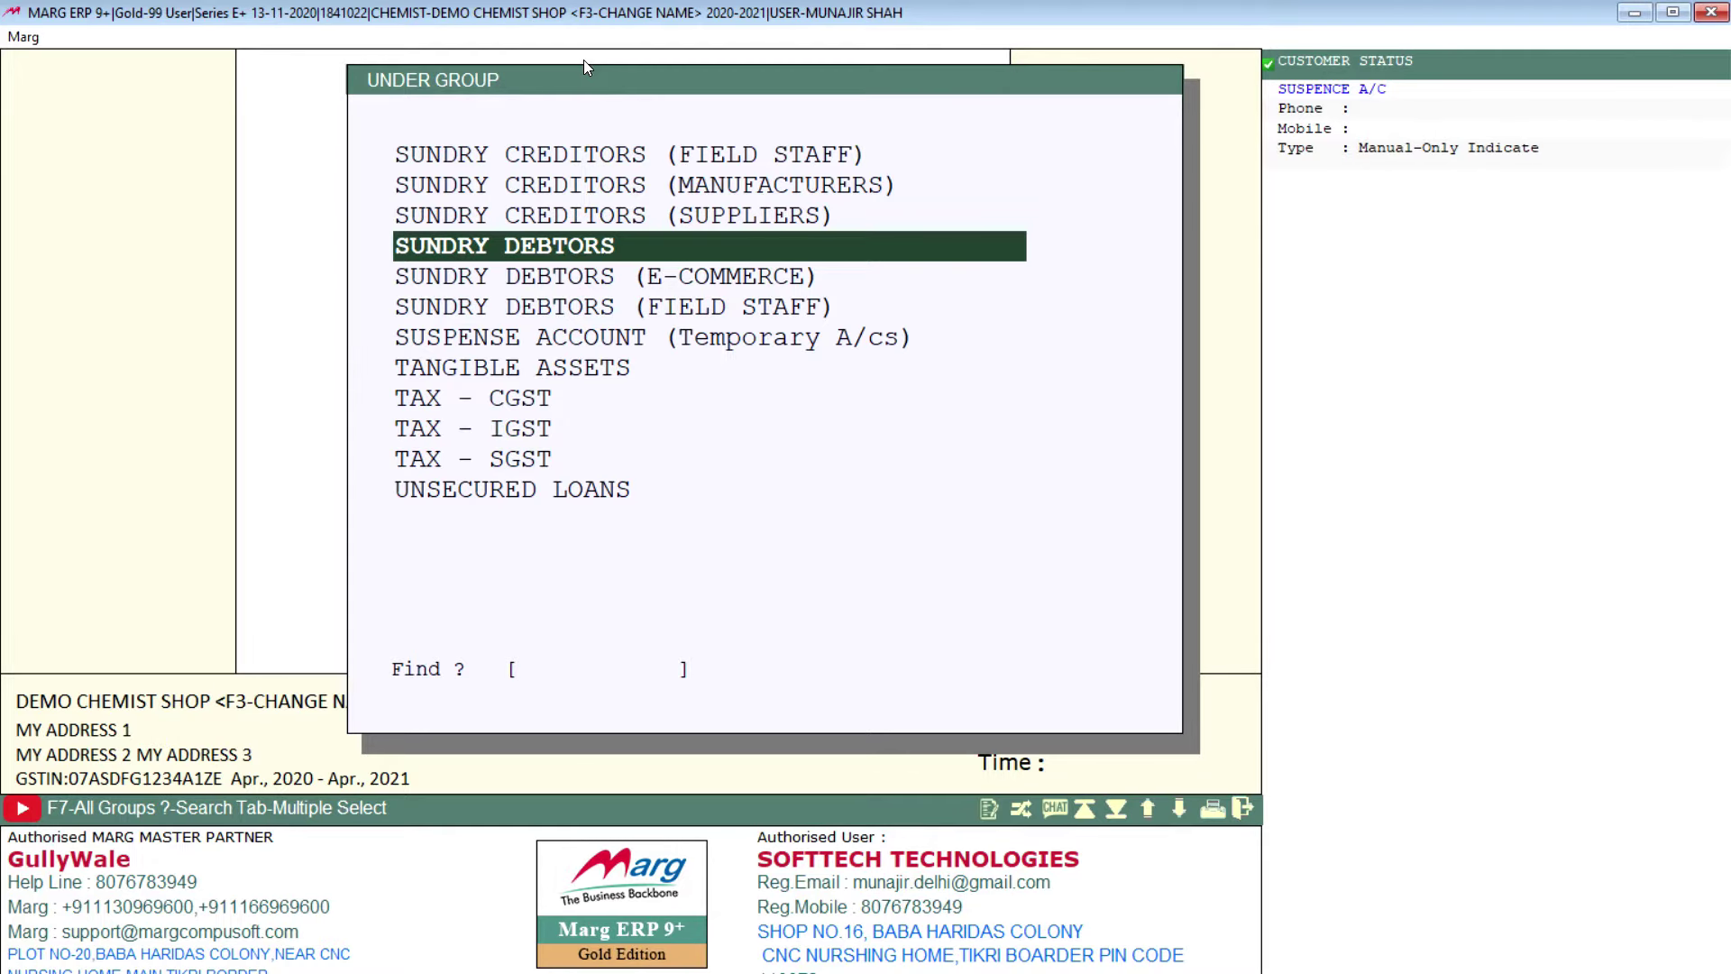
pyautogui.press('Up')
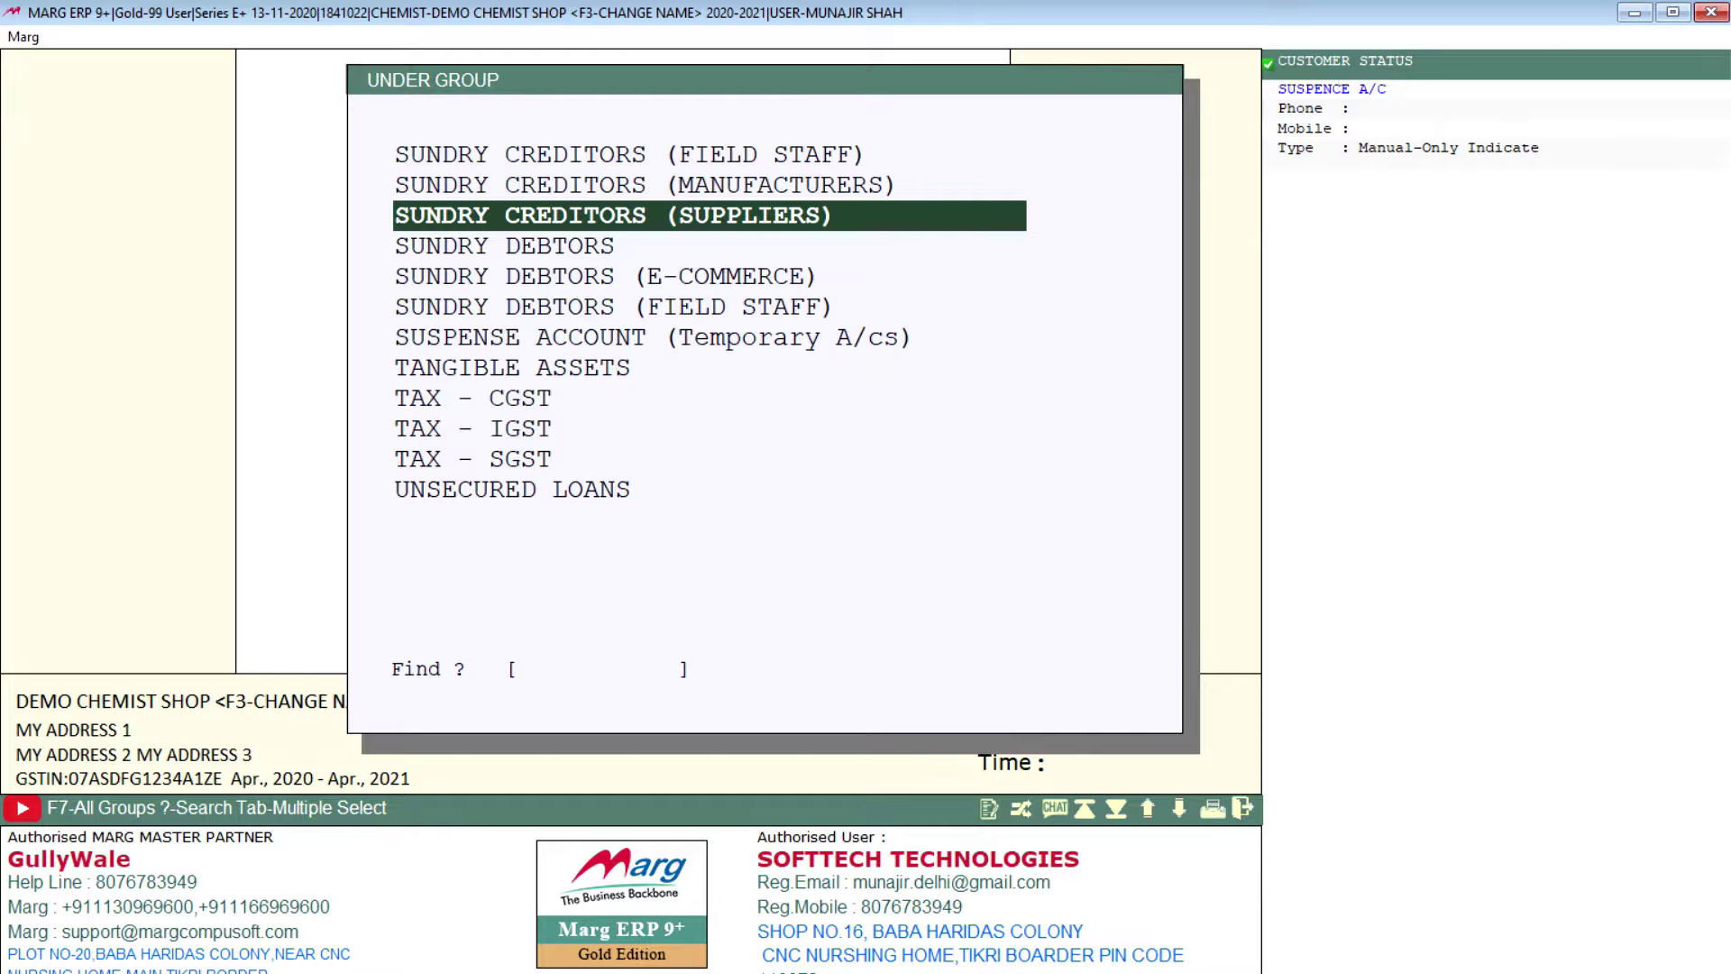
pyautogui.press('Down')
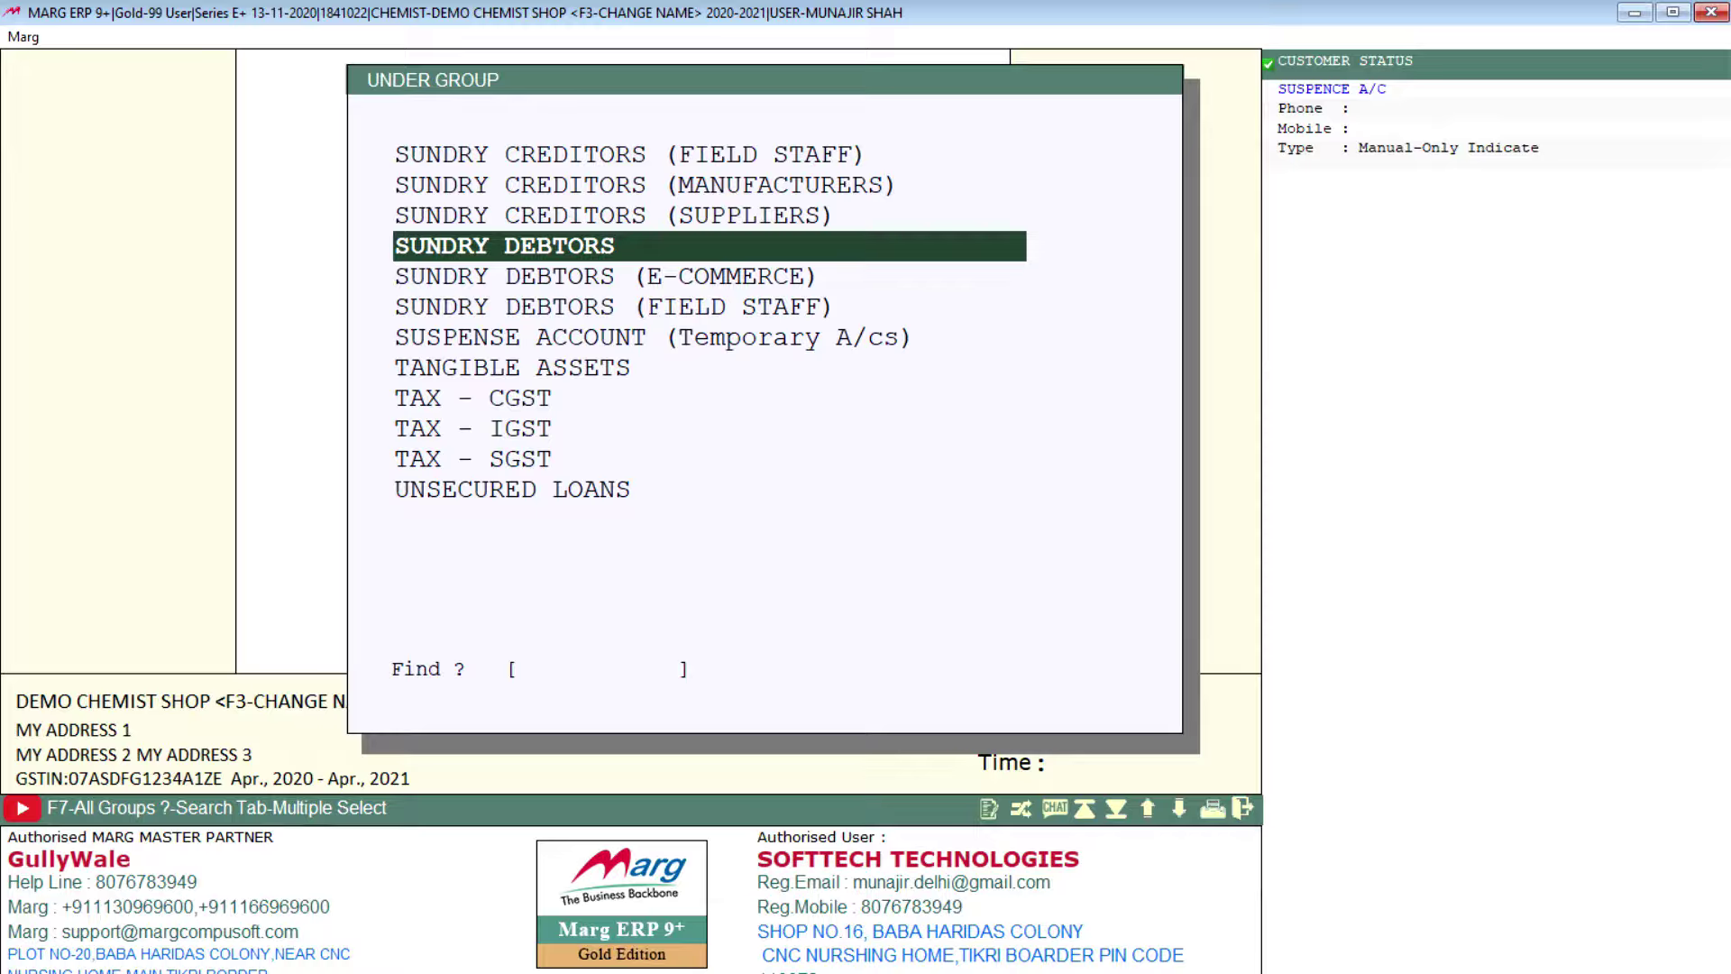
# Step: Save supplier ledger SB TRADERS under SUNDRY CREDITORS (SUPPLIERS), leaving other fields blank
pyautogui.press('Up')
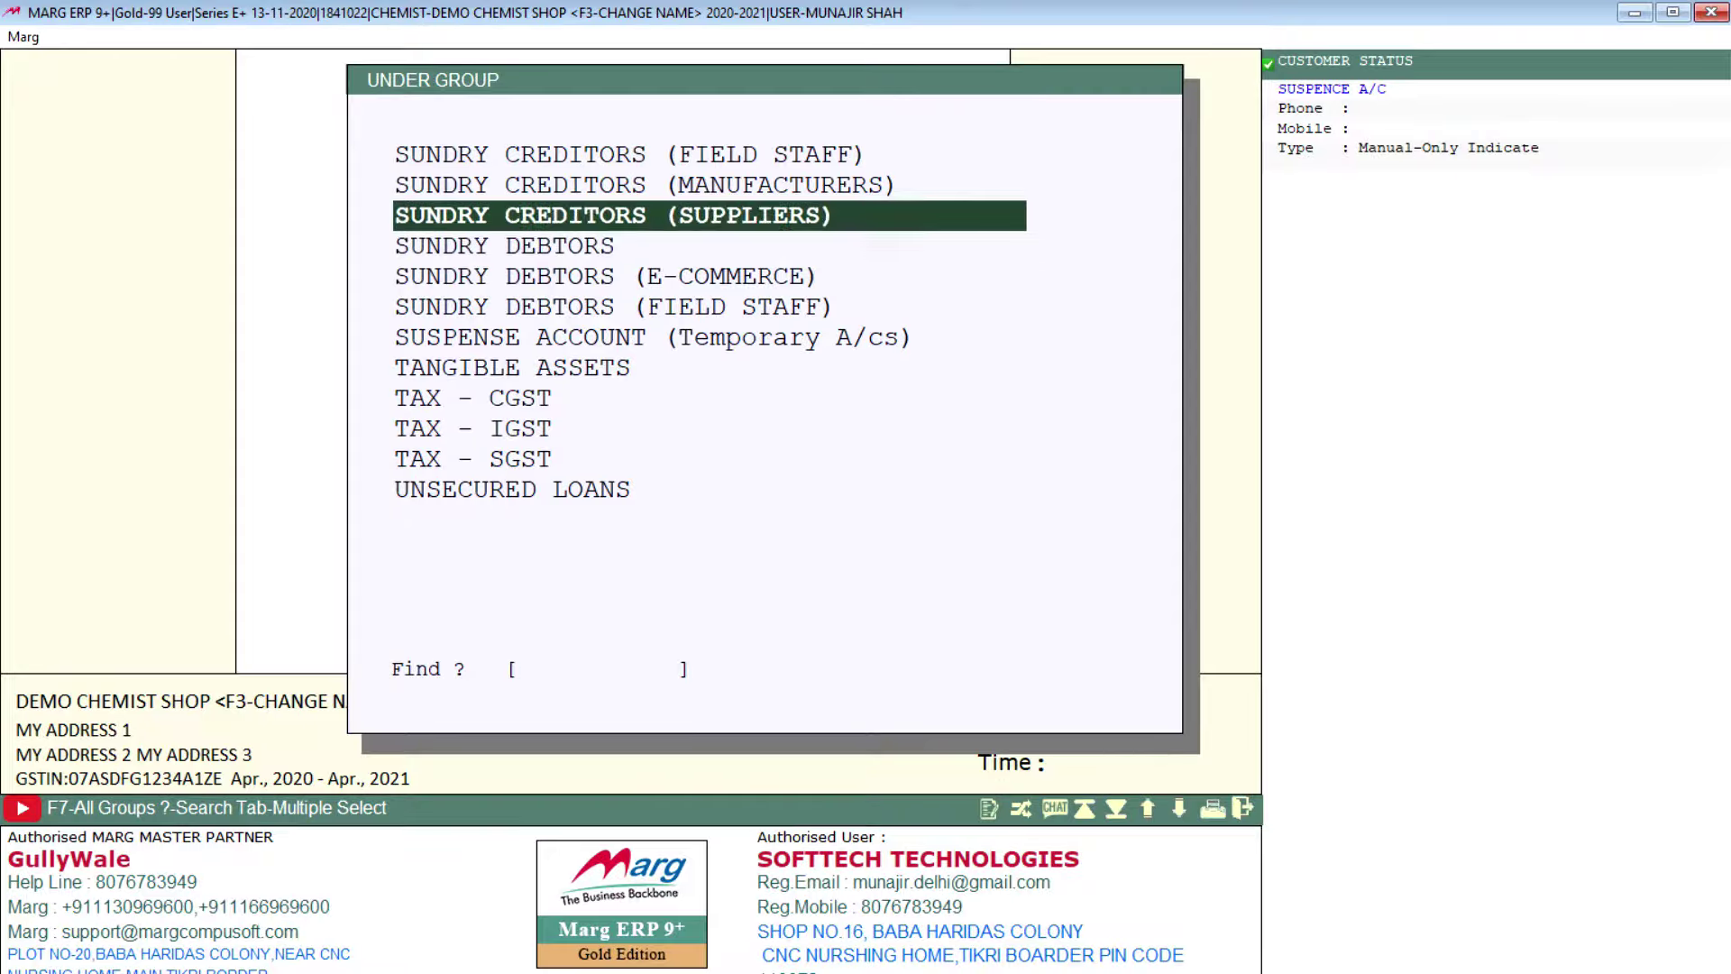
pyautogui.press('Escape')
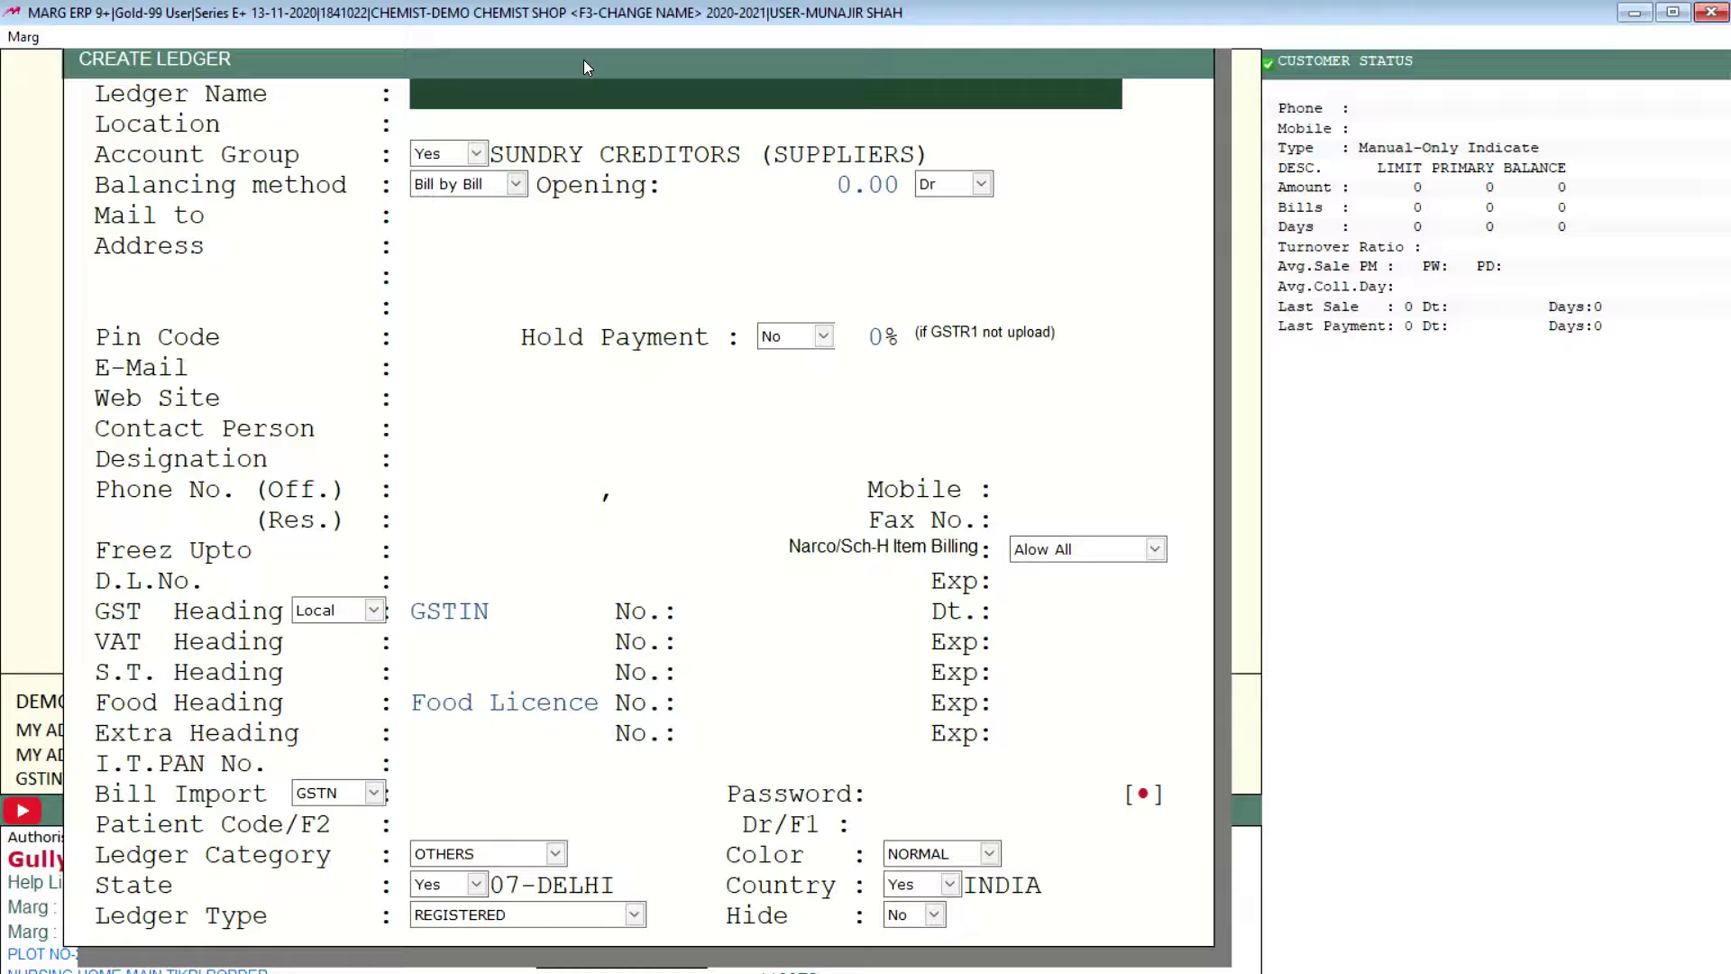
pyautogui.write('SB TRADERS')
pyautogui.press('Return')
pyautogui.press('Return')
pyautogui.press('Return')
pyautogui.press('Return')
pyautogui.press('Return')
pyautogui.press('Return')
pyautogui.press('Return')
pyautogui.press('Return')
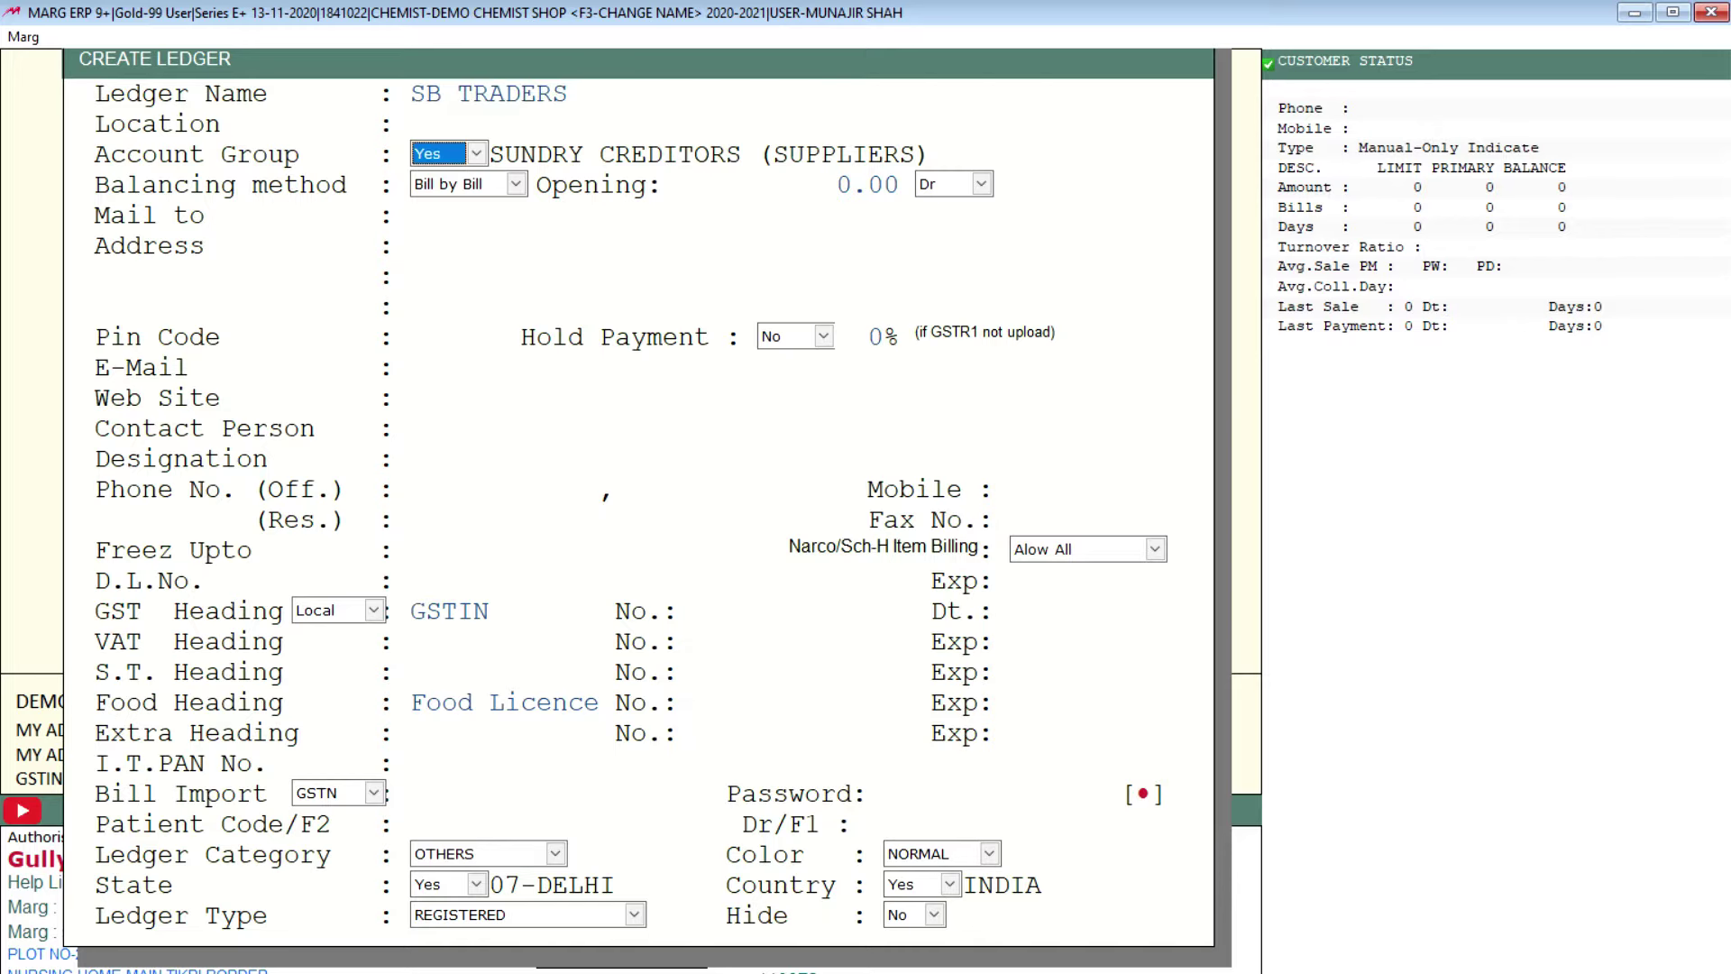
pyautogui.press('Up')
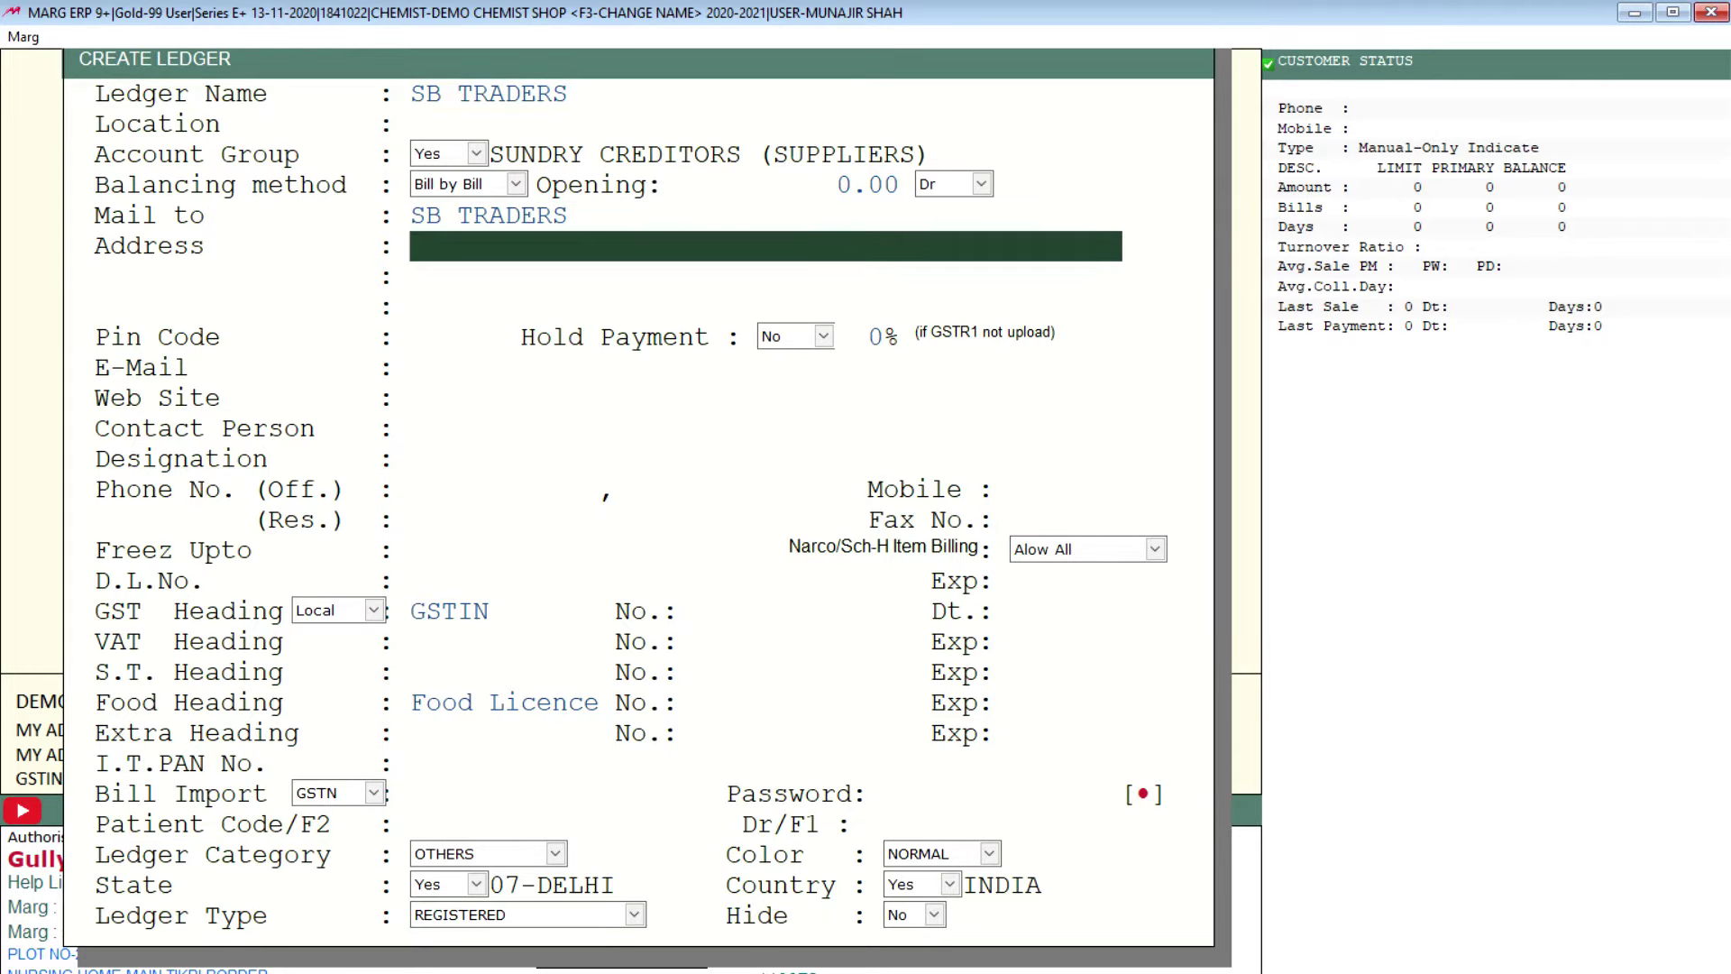
pyautogui.press('Return')
pyautogui.press('Return')
pyautogui.press('Return')
pyautogui.press('Return')
pyautogui.press('Return')
pyautogui.press('Return')
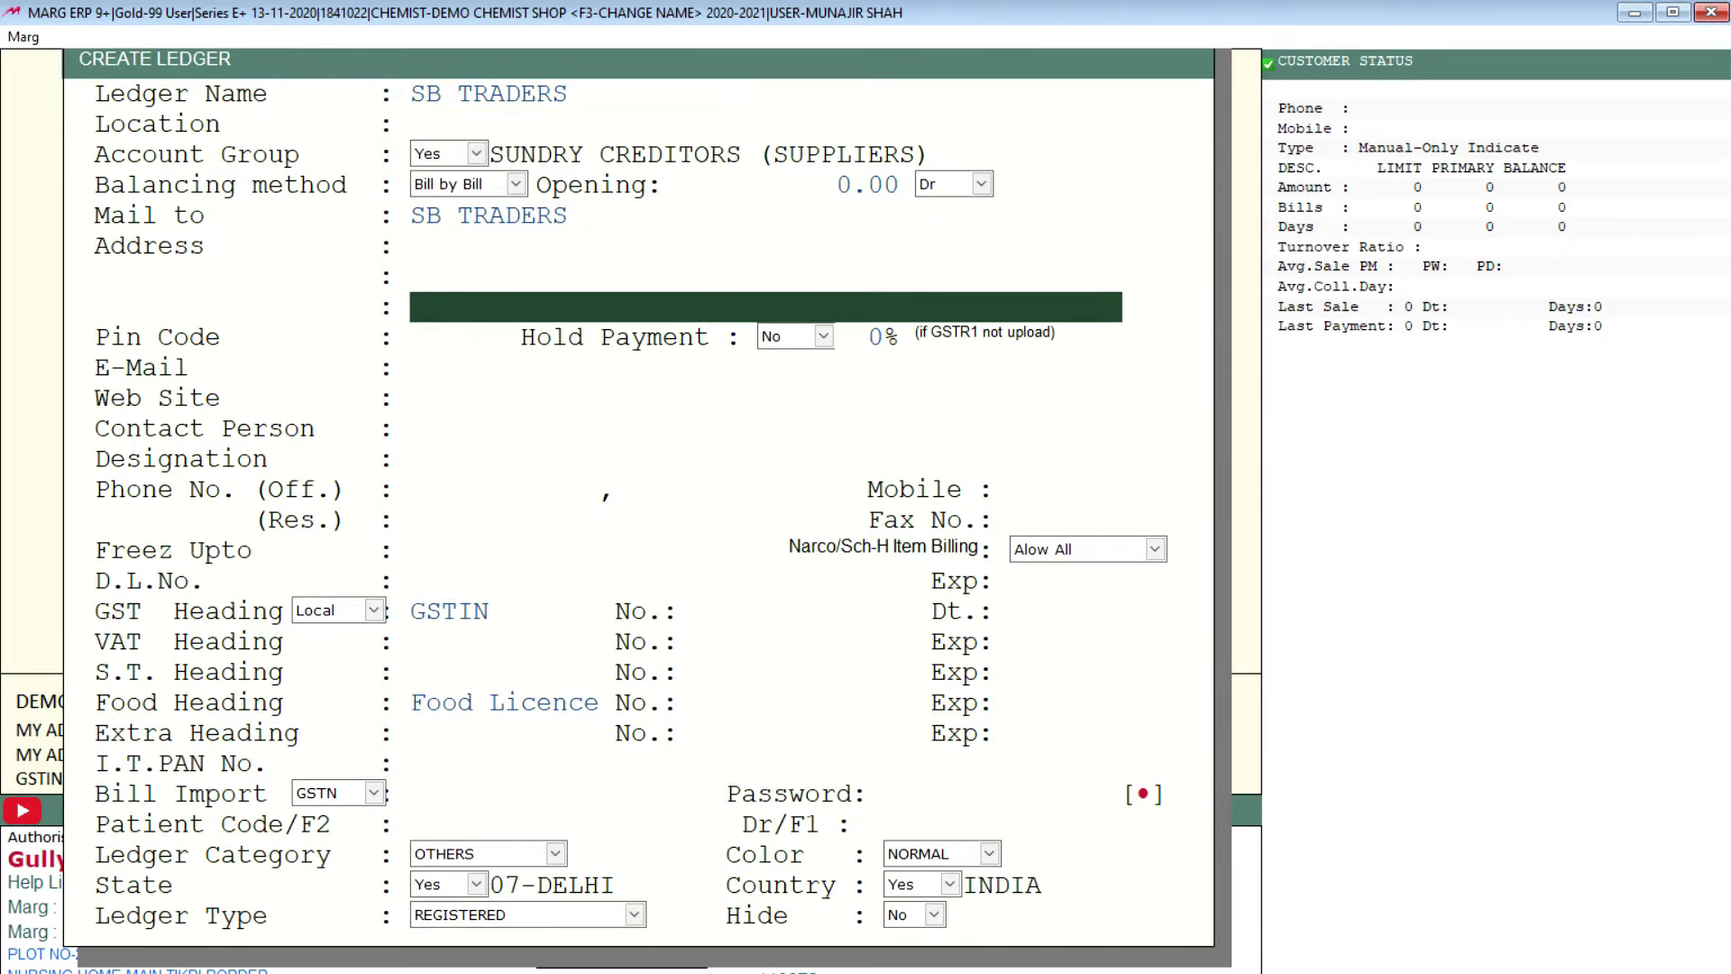
pyautogui.press('Return')
pyautogui.press('Return')
pyautogui.press('Return')
pyautogui.press('Return')
pyautogui.press('Return')
pyautogui.press('Return')
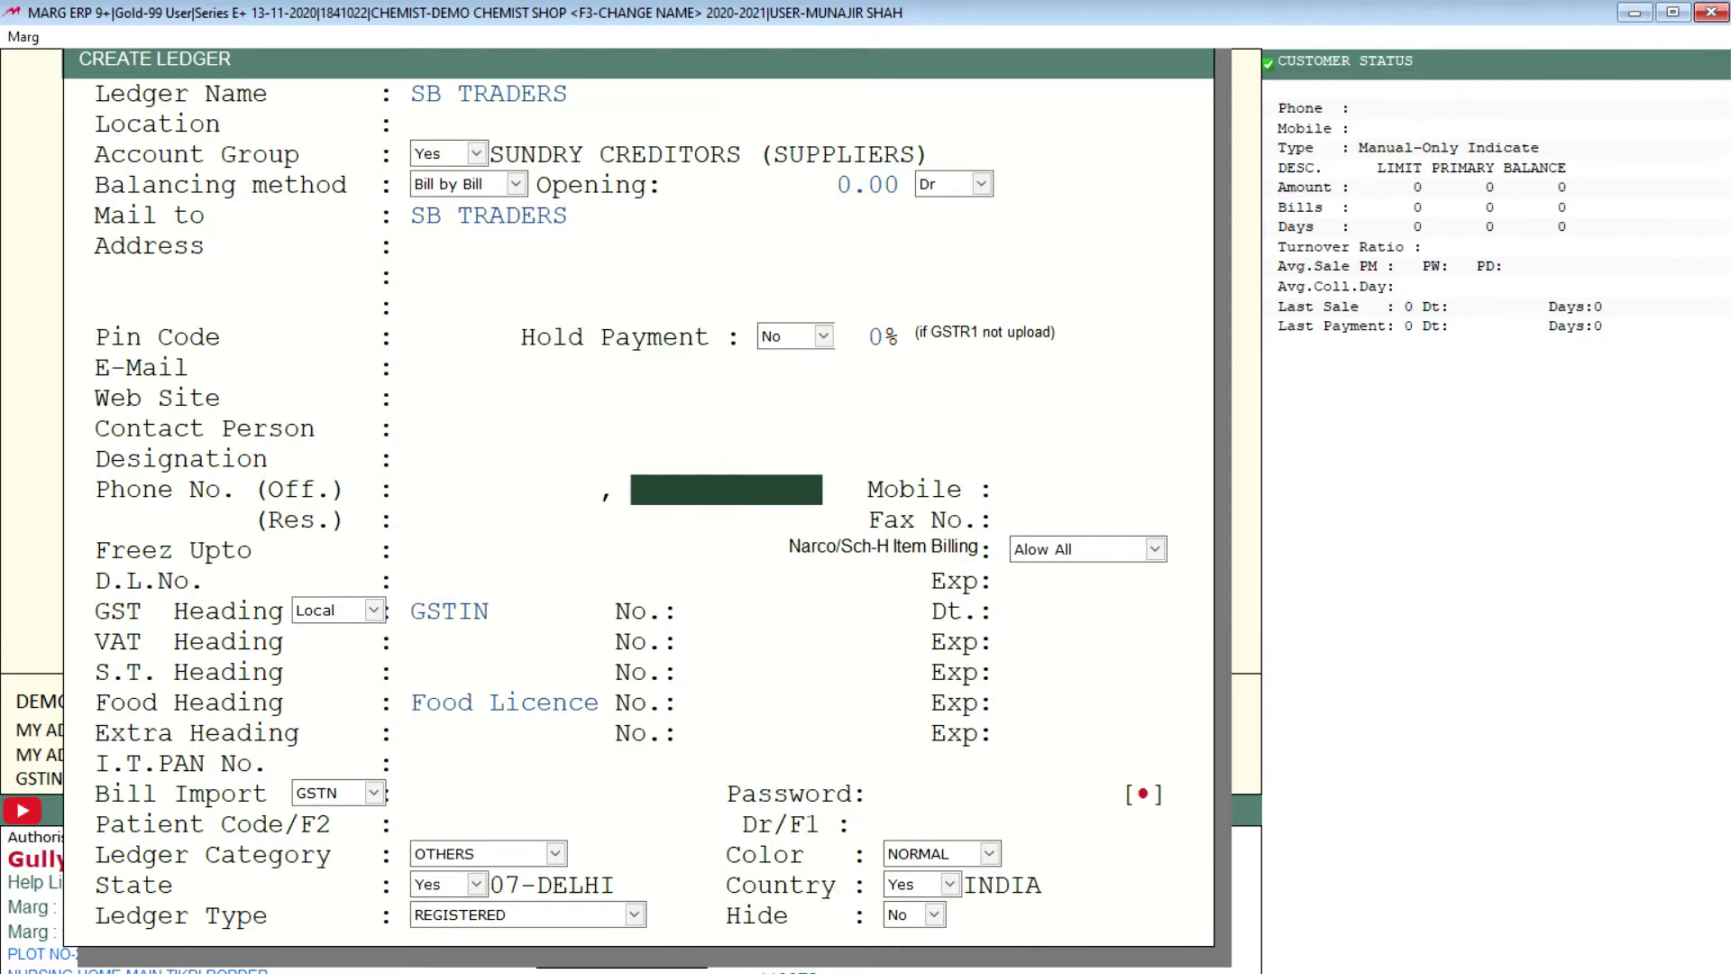
pyautogui.press('Return')
pyautogui.press('Return')
pyautogui.press('Return')
pyautogui.press('Return')
pyautogui.press('Return')
pyautogui.press('Return')
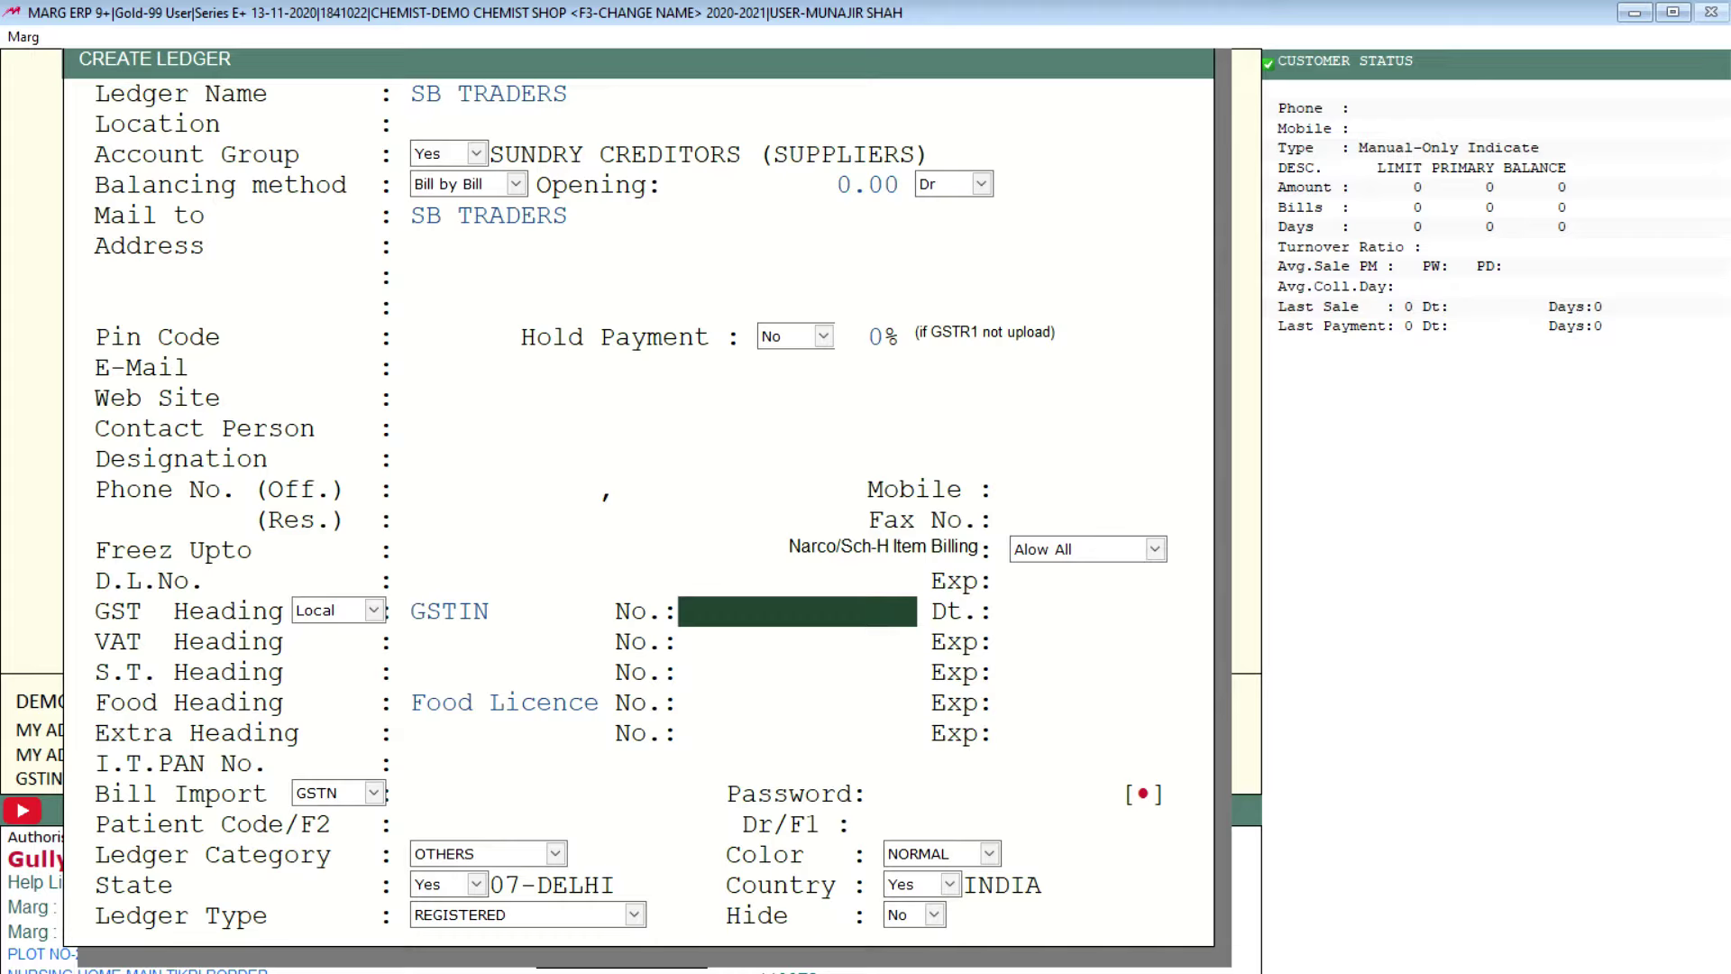
pyautogui.press('pagedown')
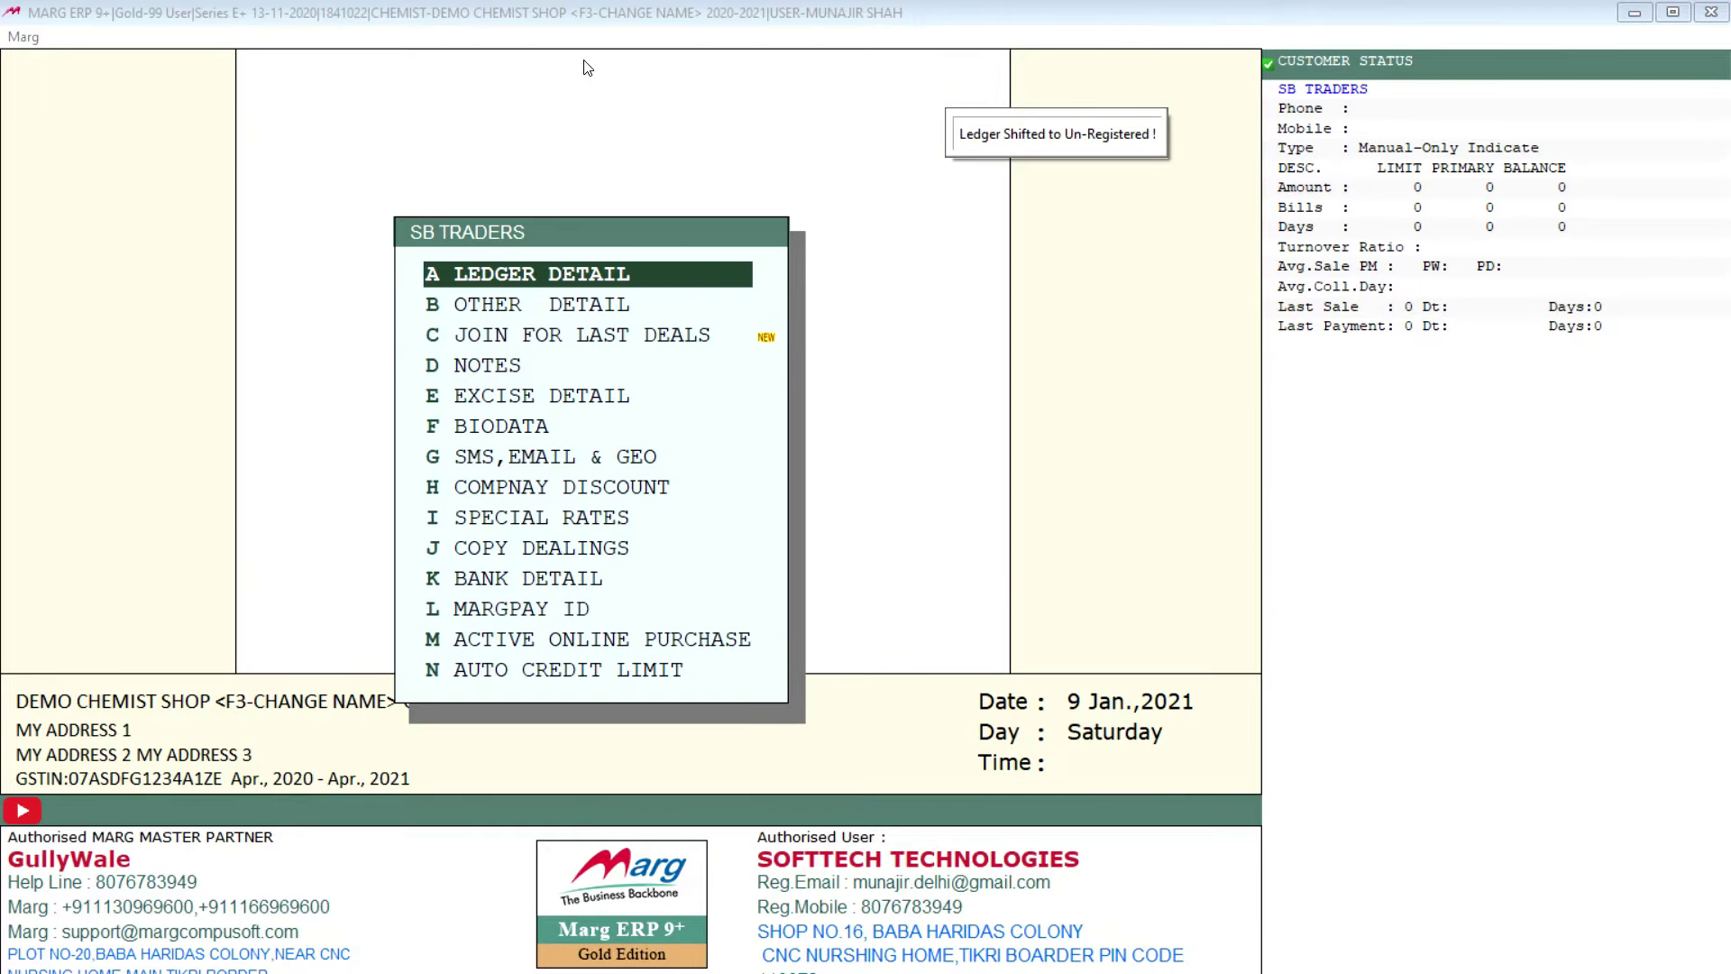
# Step: Close the SB TRADERS options menu and return to SUNDRY DEBTORS in the group list
pyautogui.press('Down')
pyautogui.press('Down')
pyautogui.press('Down')
pyautogui.press('Down')
pyautogui.press('Down')
pyautogui.press('Down')
pyautogui.press('Down')
pyautogui.press('Down')
pyautogui.press('Down')
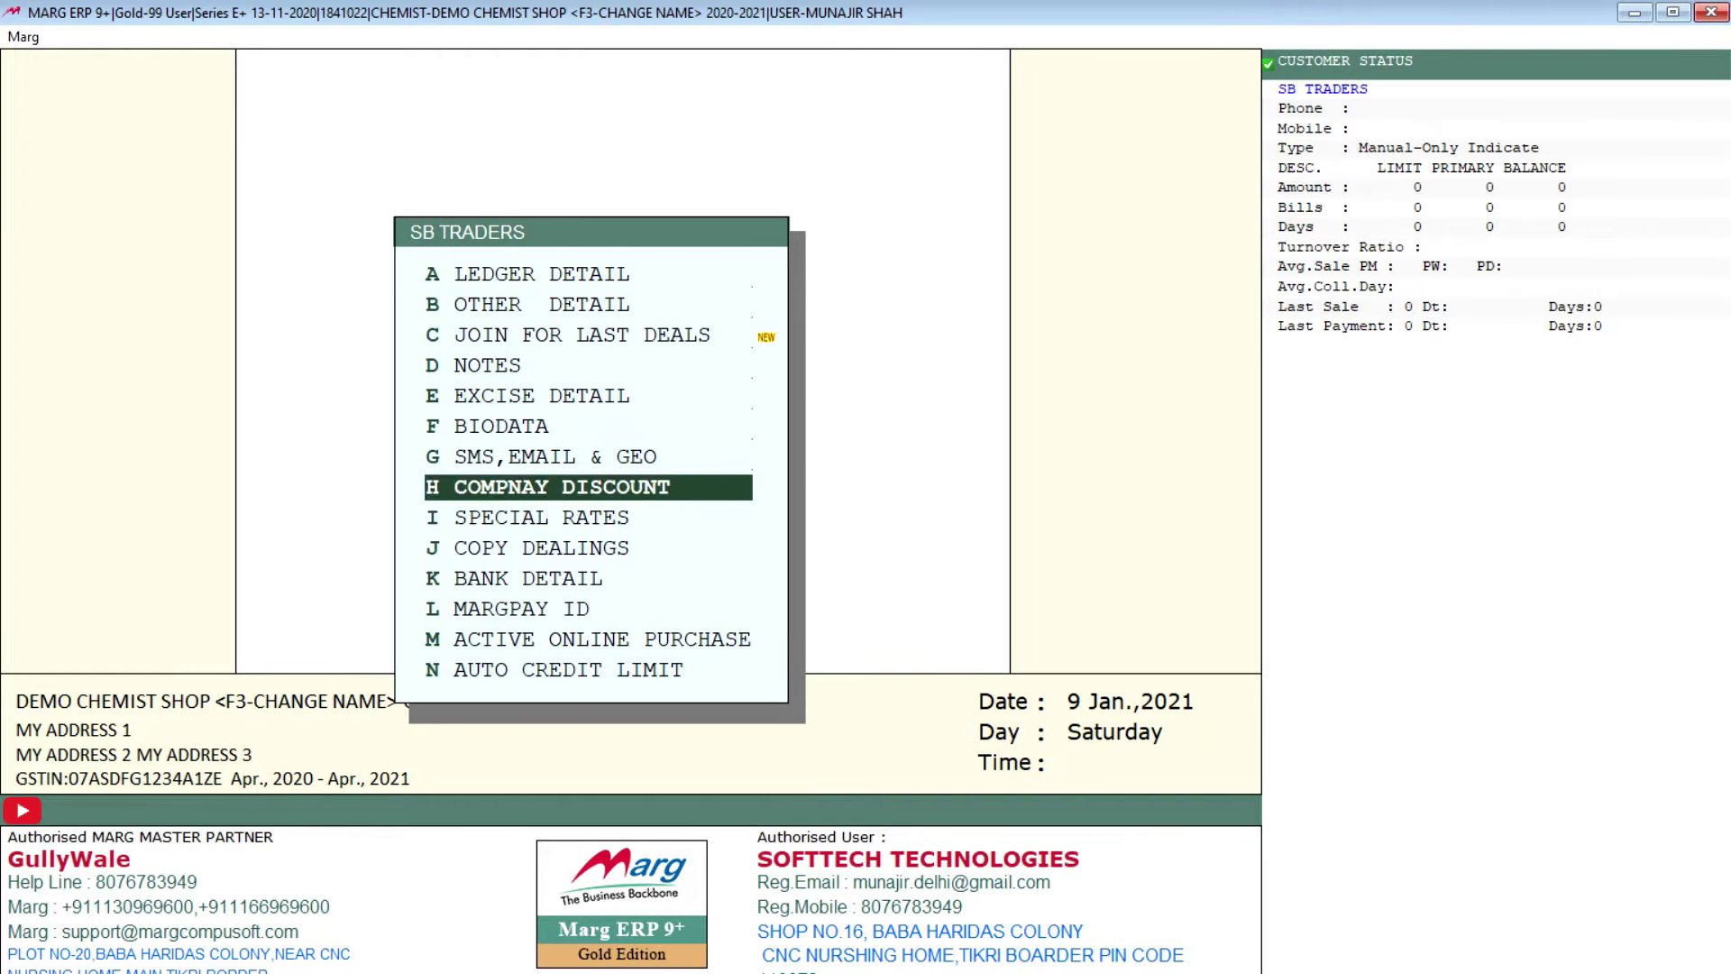
pyautogui.press('Down')
pyautogui.press('Down')
pyautogui.press('Down')
pyautogui.press('Down')
pyautogui.press('Up')
pyautogui.press('Up')
pyautogui.press('Up')
pyautogui.press('Up')
pyautogui.press('Up')
pyautogui.press('Up')
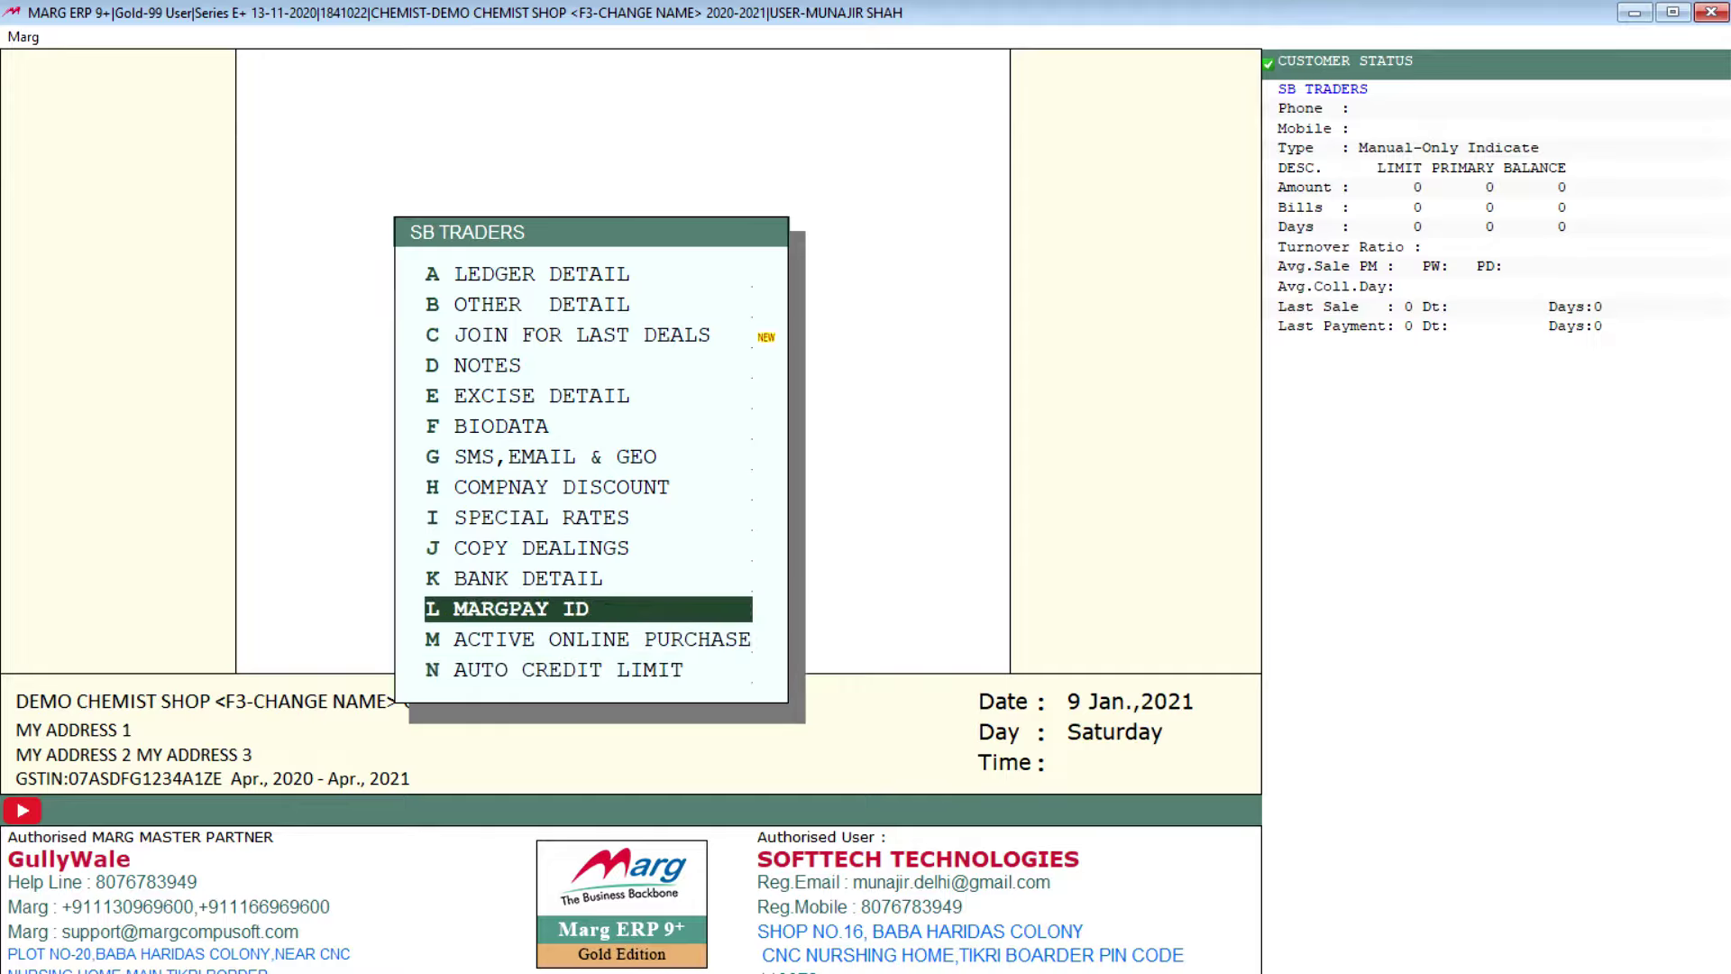
pyautogui.press('Up')
pyautogui.press('Up')
pyautogui.press('Up')
pyautogui.press('Up')
pyautogui.press('Up')
pyautogui.press('Up')
pyautogui.press('Up')
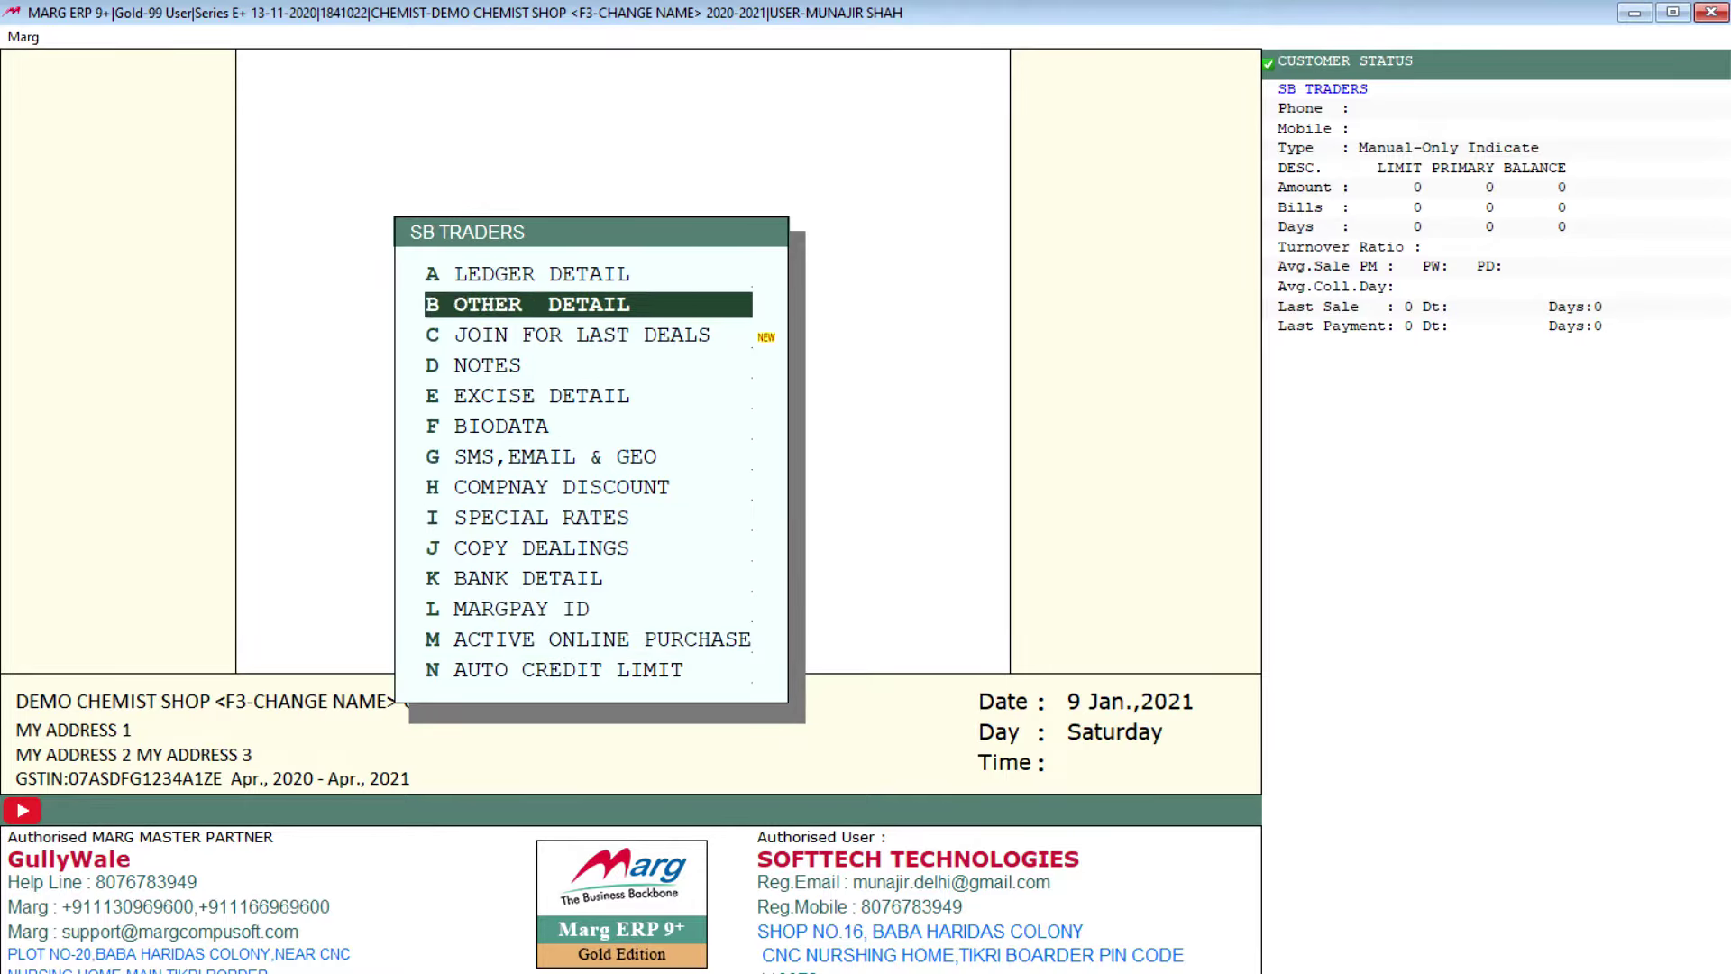
pyautogui.press('Up')
pyautogui.press('Down')
pyautogui.press('Return')
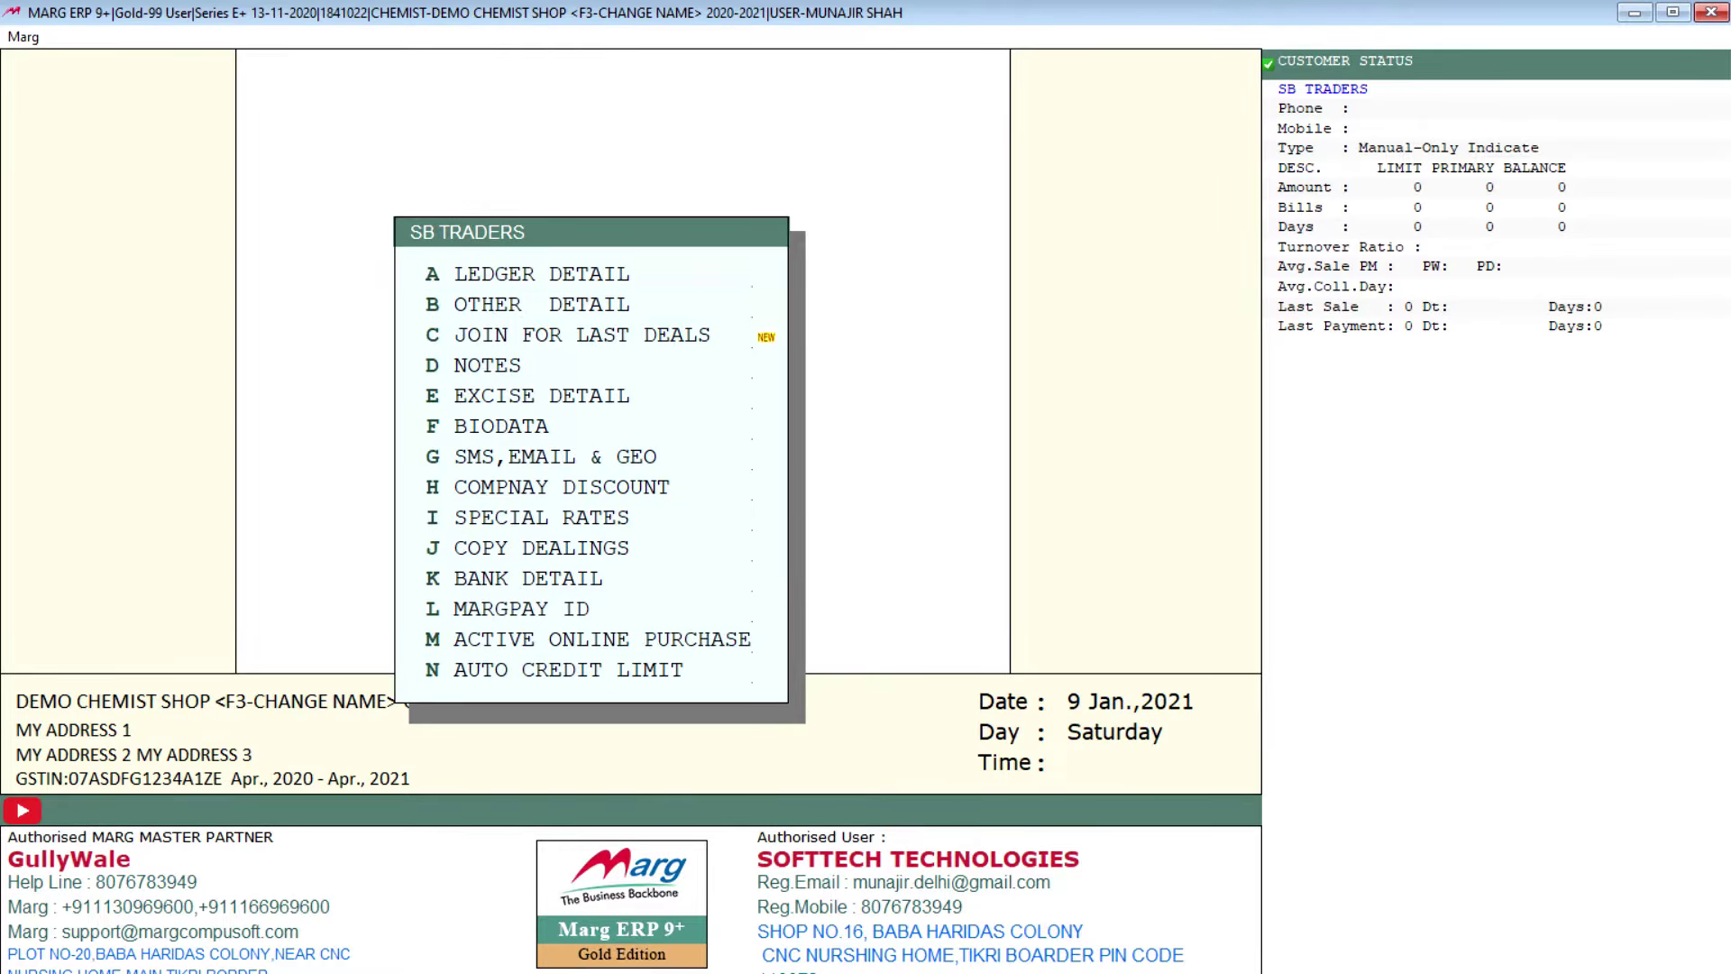
pyautogui.press('Up')
pyautogui.press('Down')
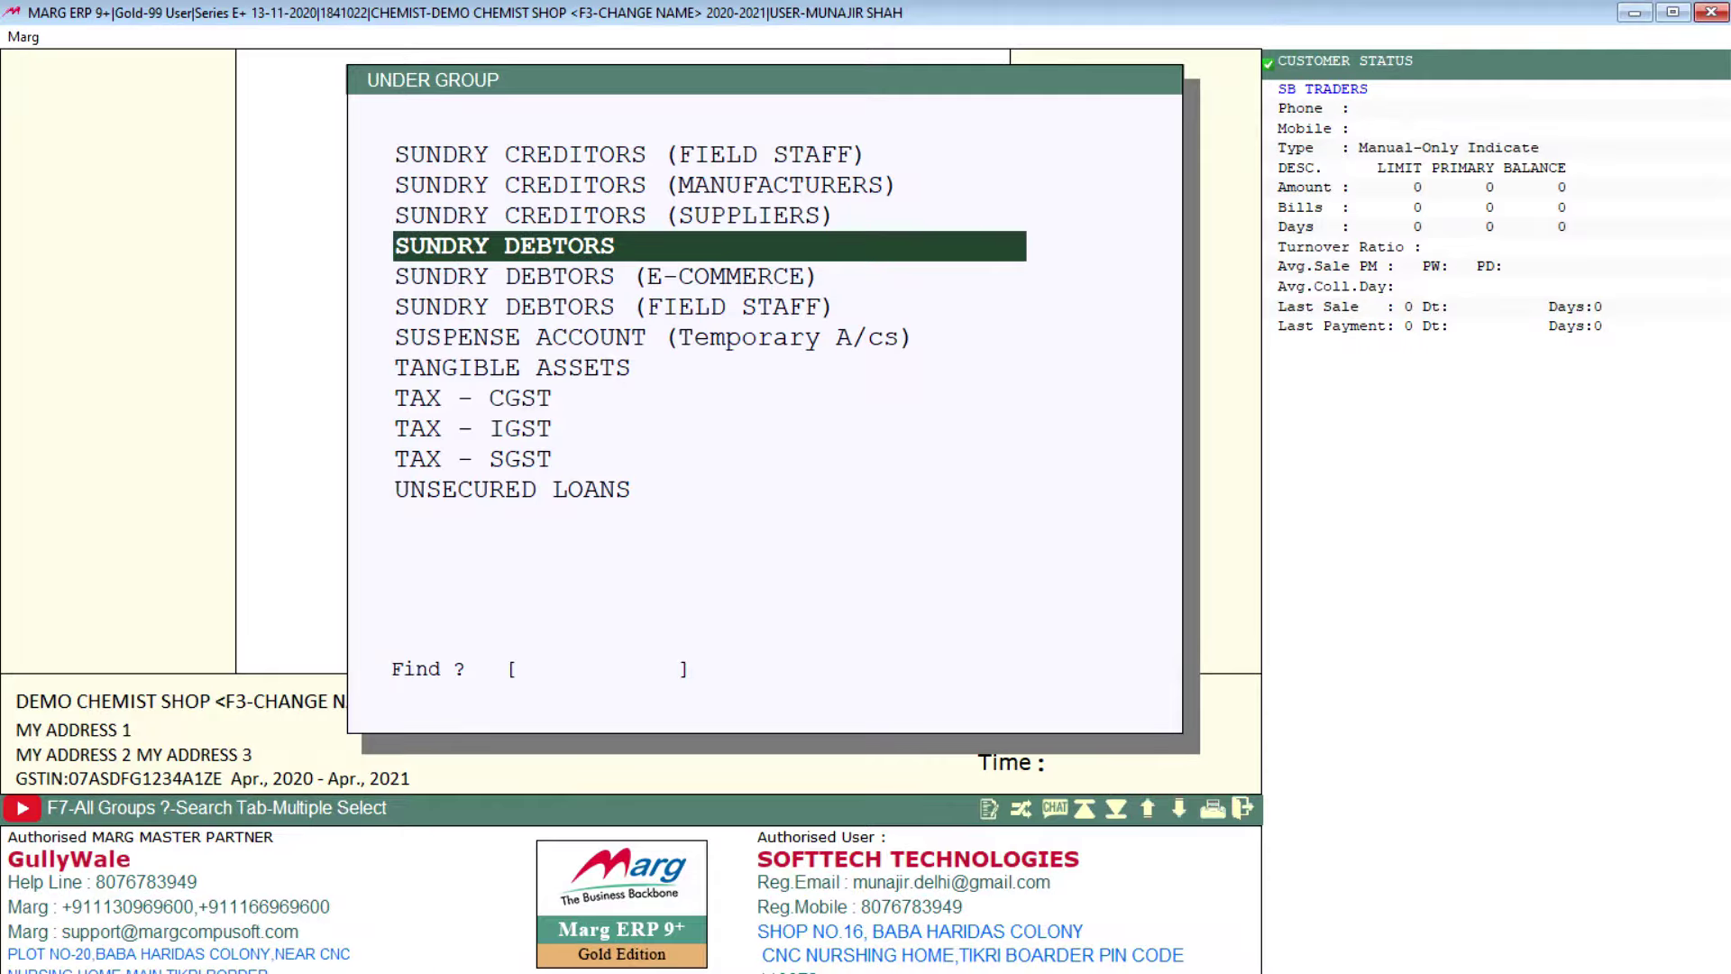
# Step: Save customer ledger RAHUL ENTERPRISES under SUNDRY DEBTORS and escape back to the dashboard
pyautogui.press('Return')
pyautogui.write('RAHUL ENTERPRISES')
pyautogui.press('Return')
pyautogui.press('Return')
pyautogui.press('Return')
pyautogui.press('Return')
pyautogui.press('Return')
pyautogui.press('Return')
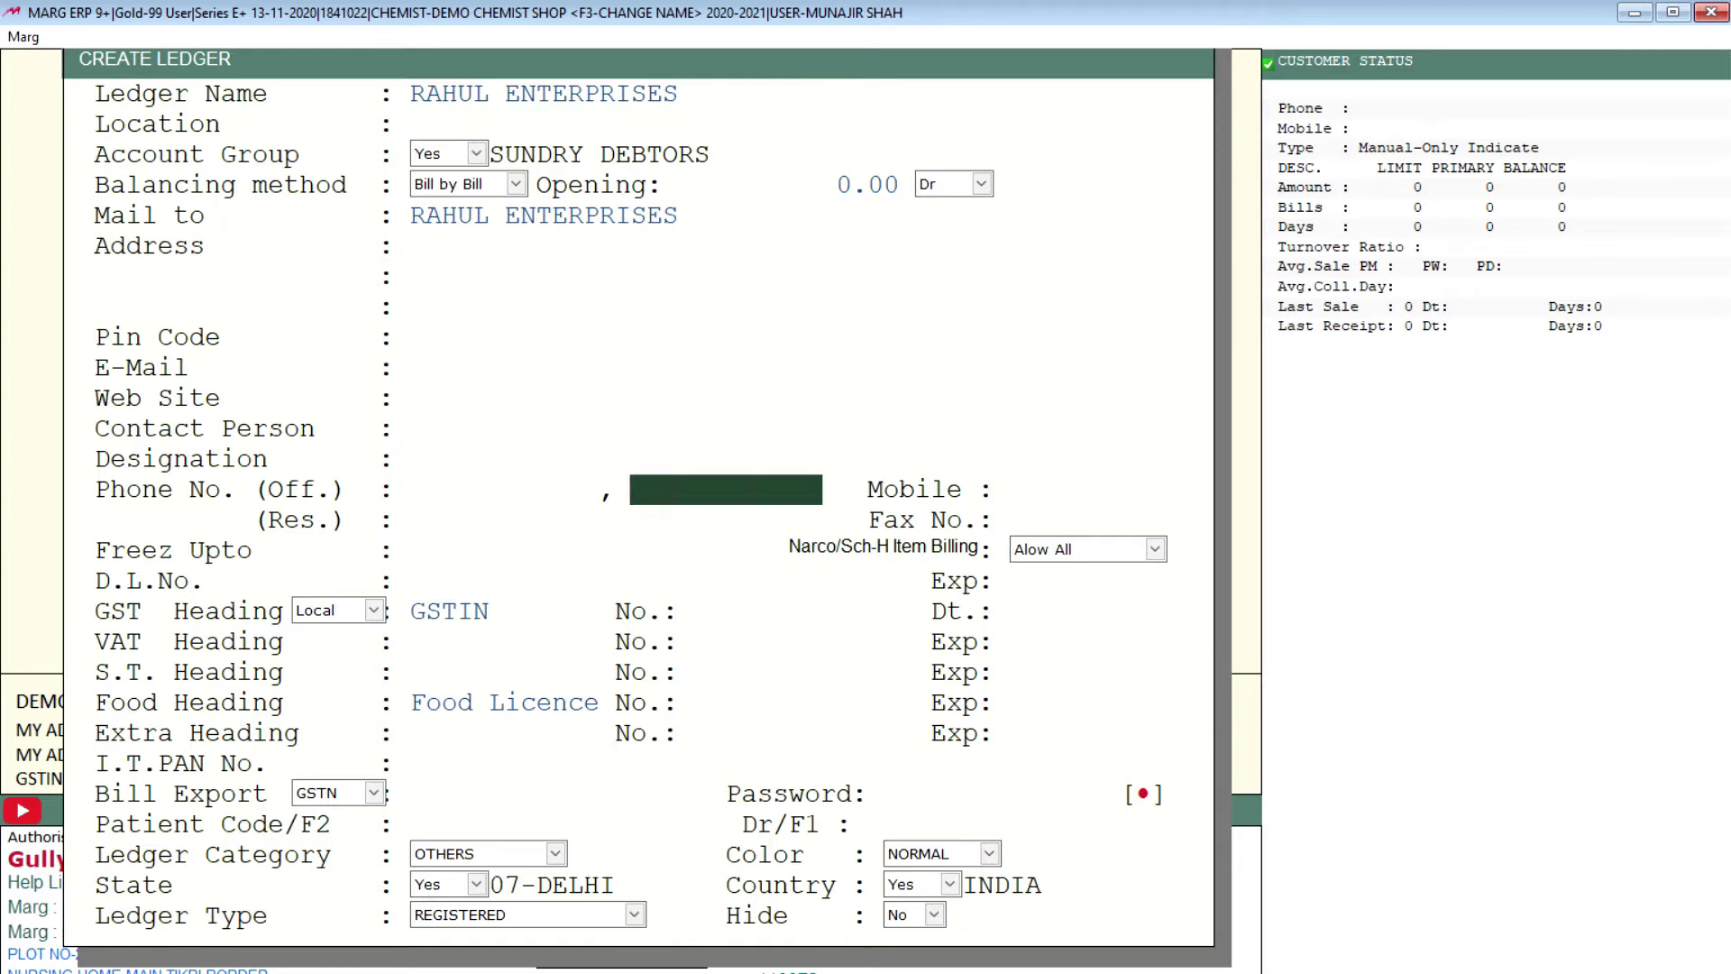
pyautogui.press('Return')
pyautogui.press('Return')
pyautogui.press('Return')
pyautogui.press('Return')
pyautogui.press('Return')
pyautogui.press('Return')
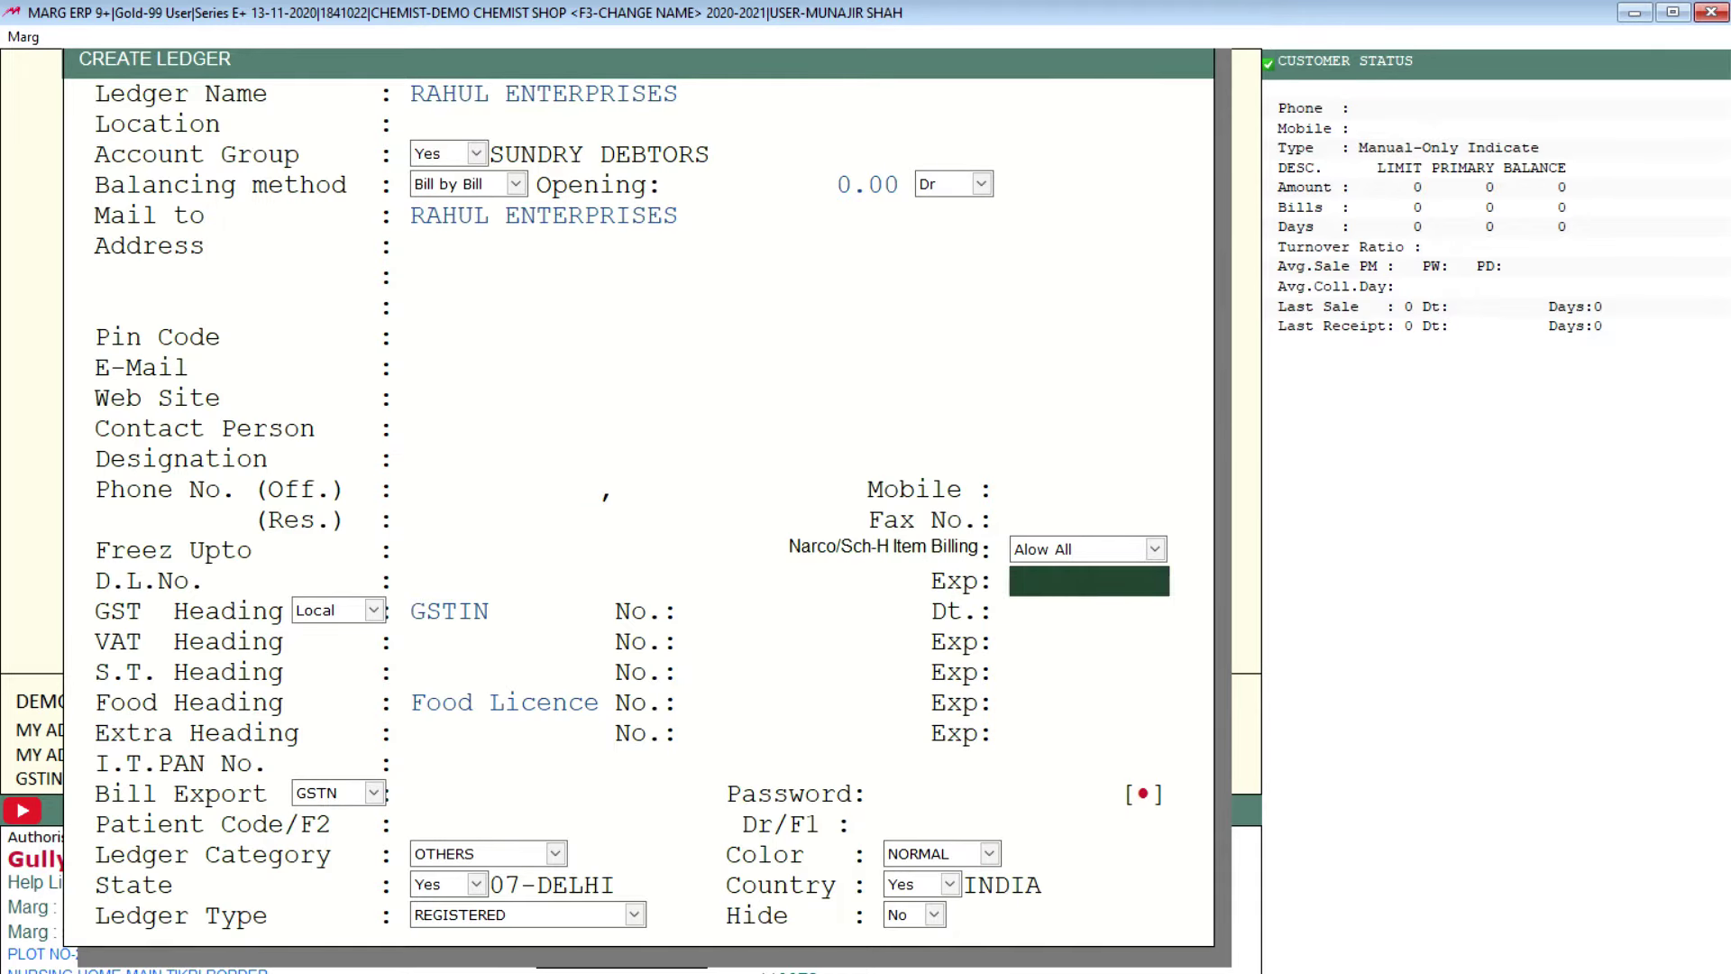
pyautogui.press('pagedown')
pyautogui.press('Escape')
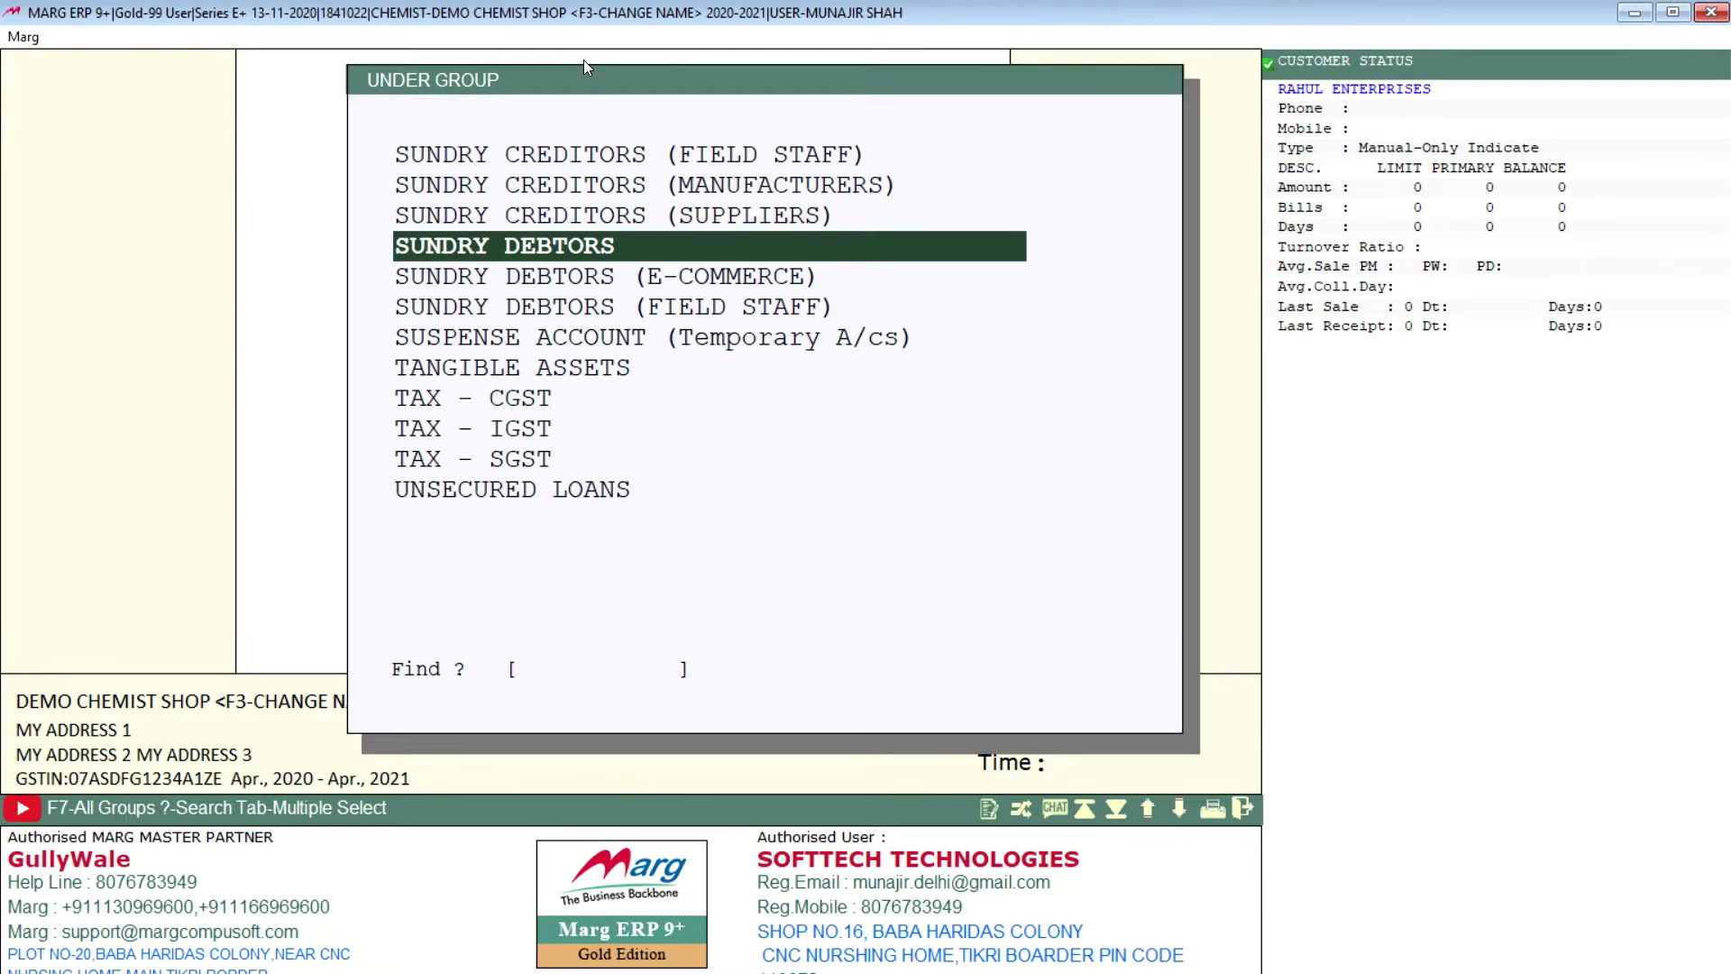
pyautogui.press('Escape')
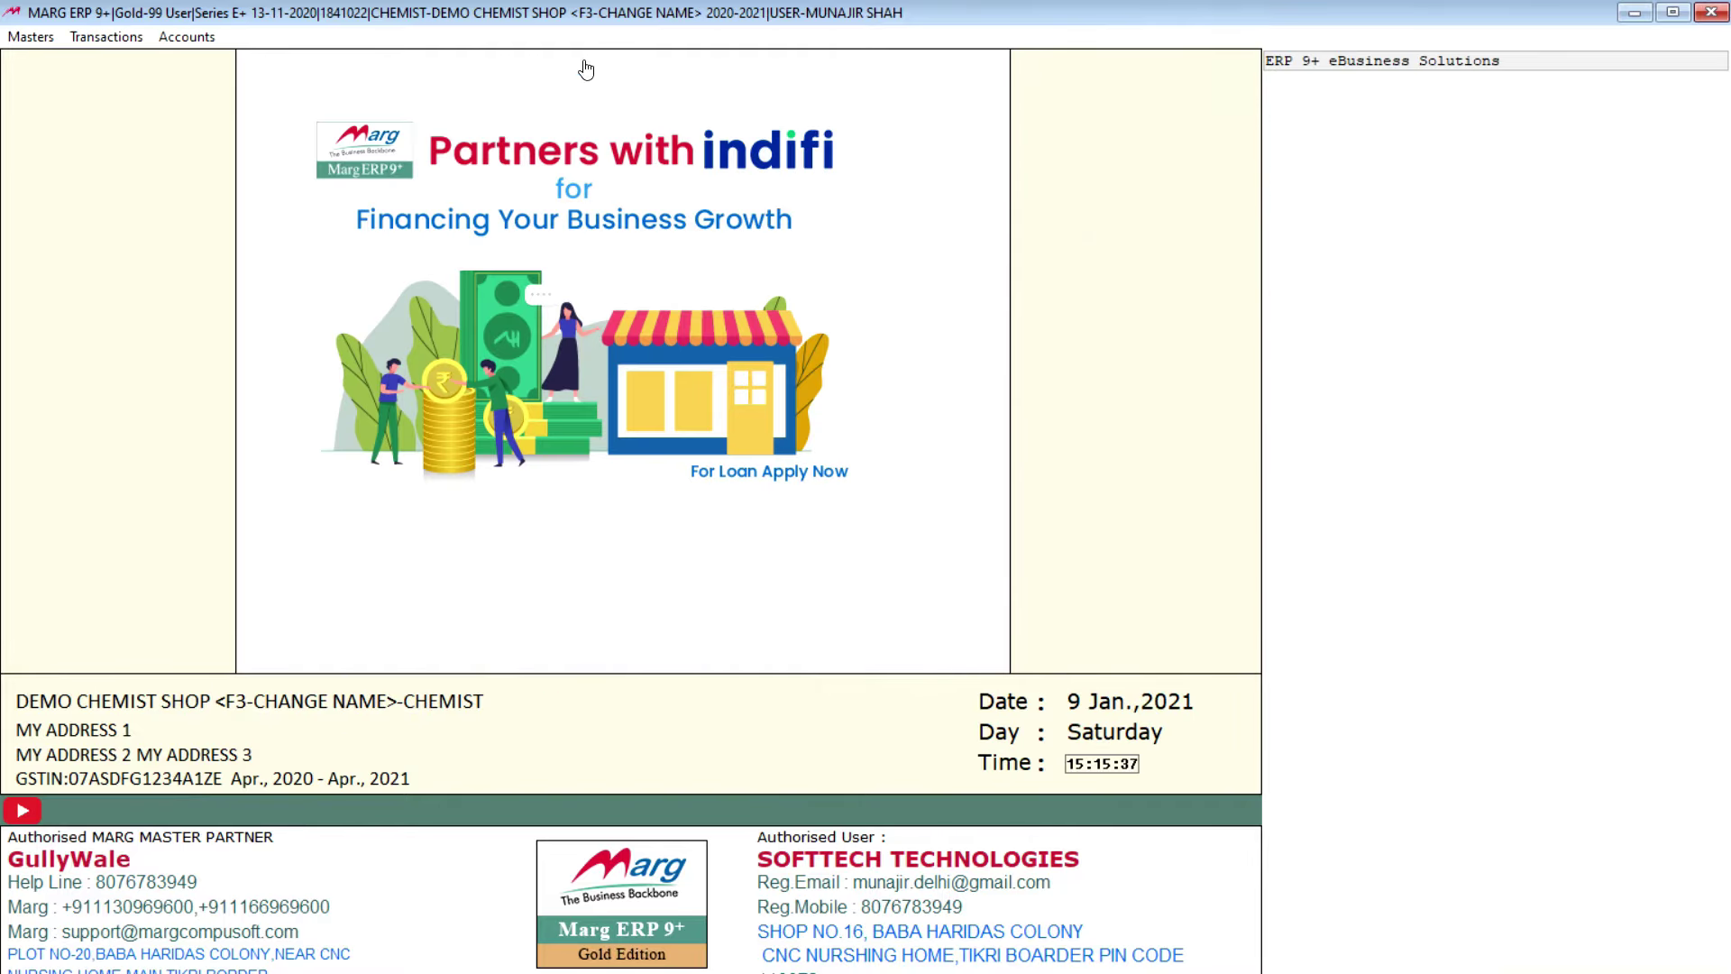
# Step: Open the stock item list from Masters' inventory options and start a new product entry
pyautogui.click(31, 36)
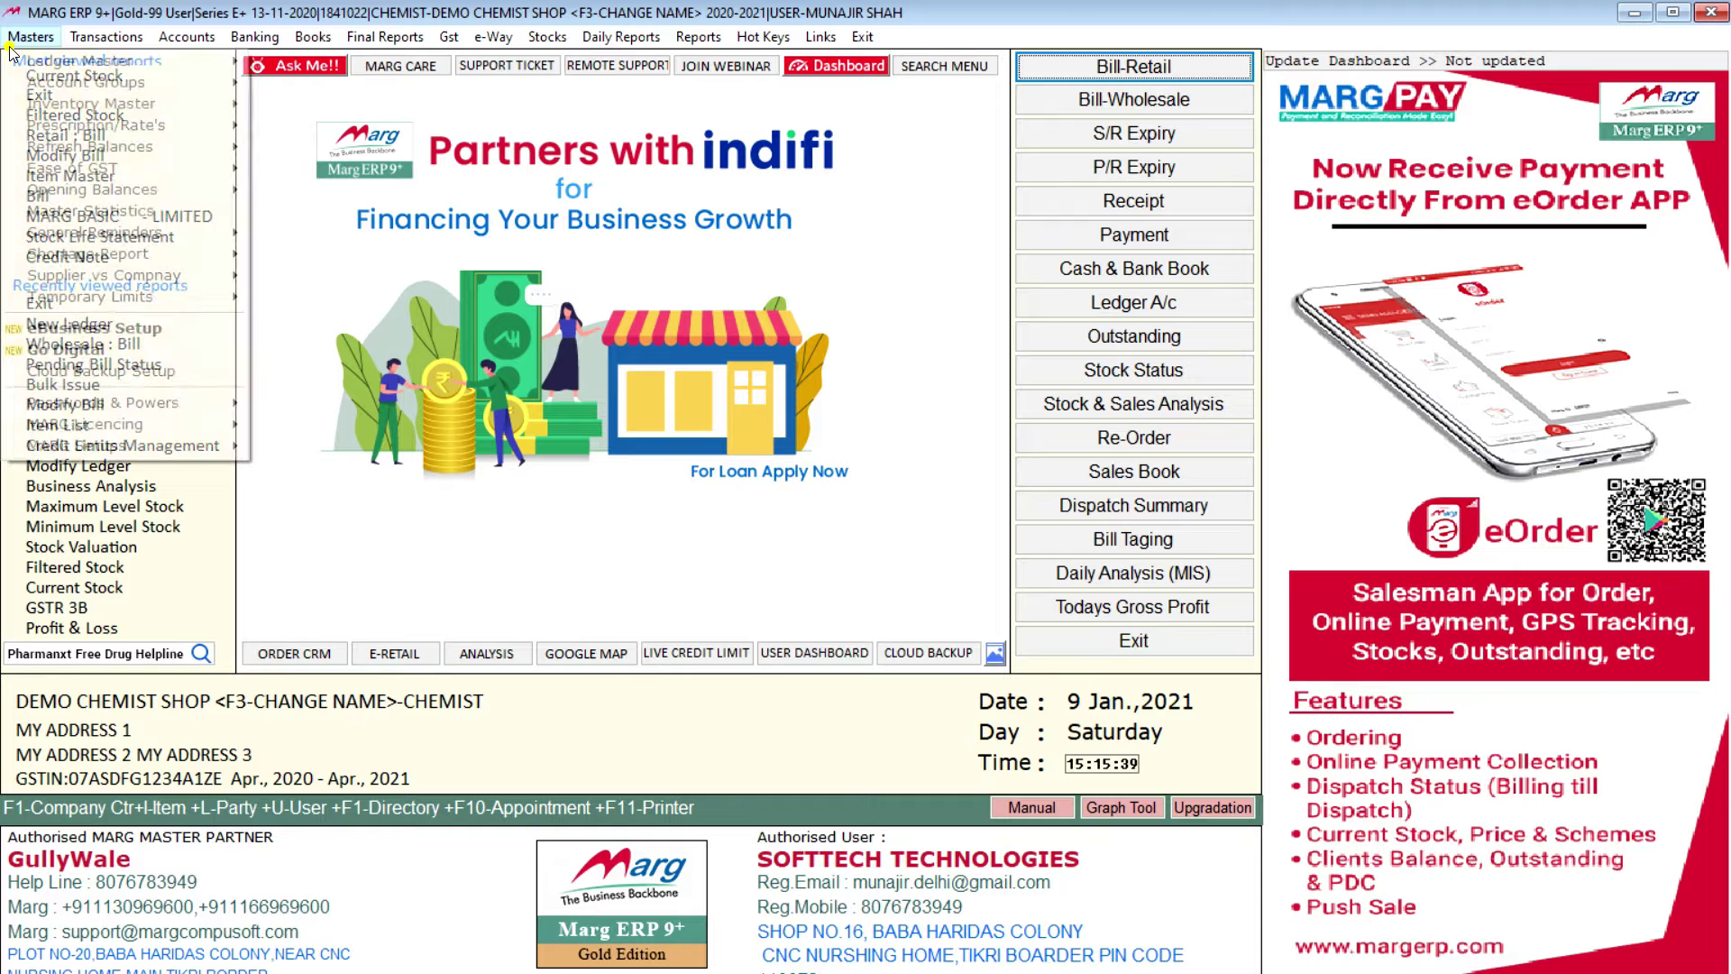
pyautogui.click(238, 104)
pyautogui.click(319, 104)
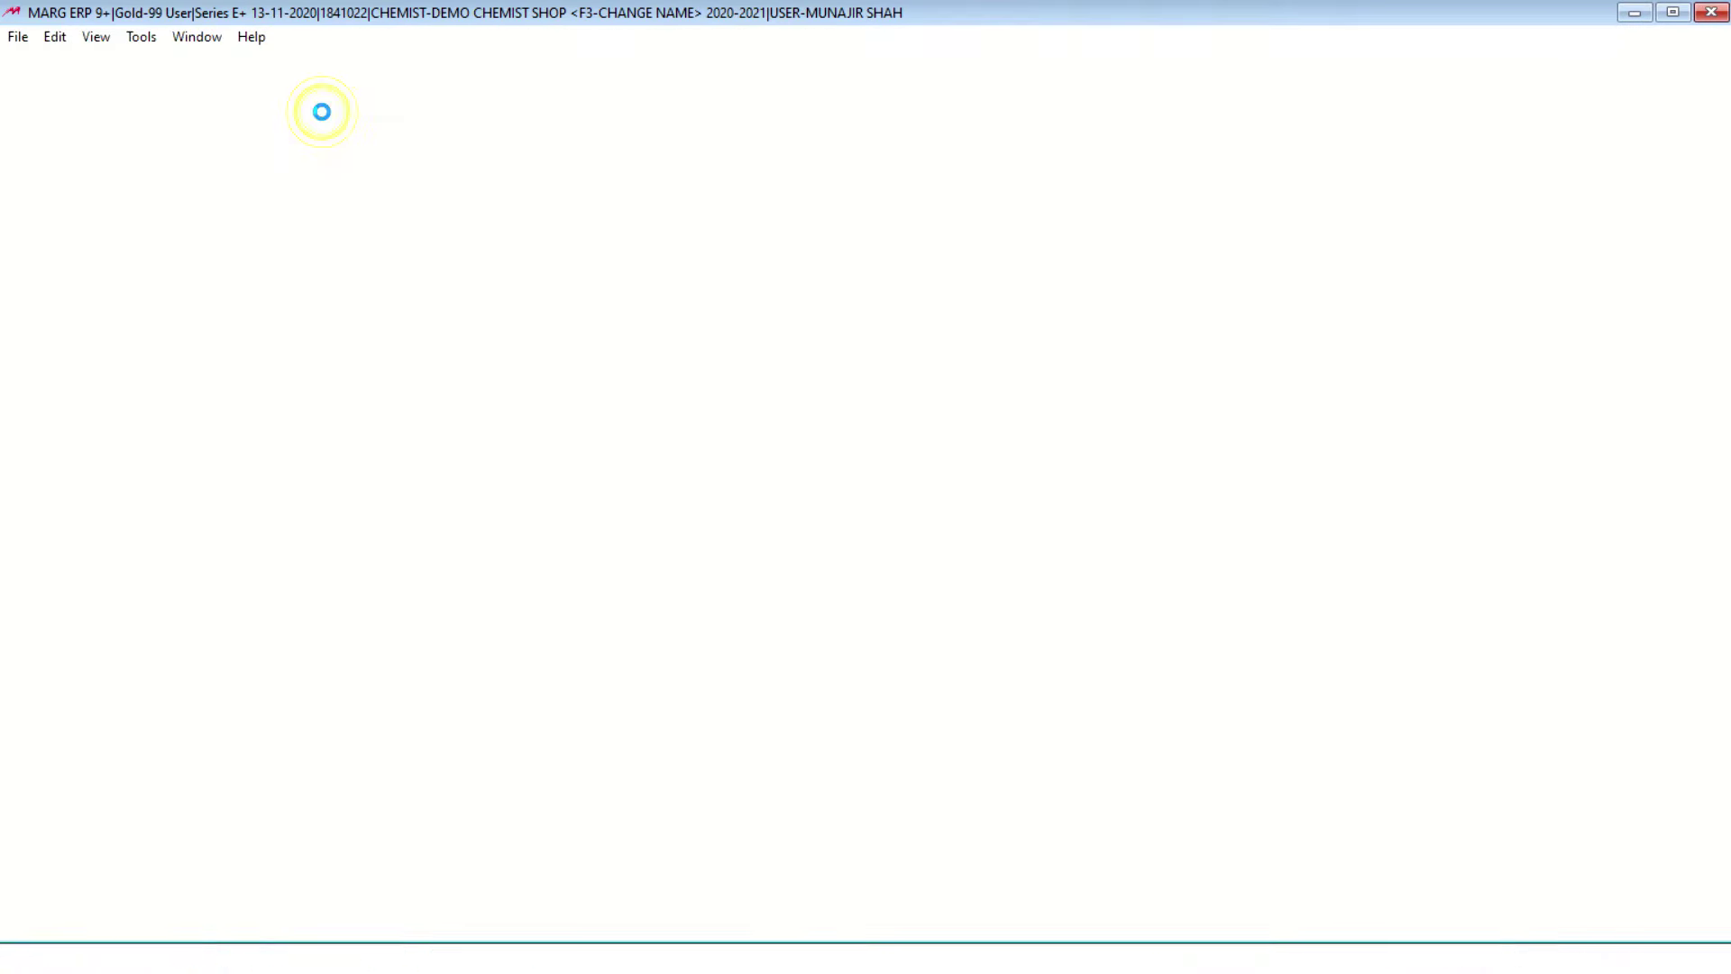
pyautogui.press('Down')
pyautogui.press('Down')
pyautogui.press('Down')
pyautogui.press('Down')
pyautogui.press('Down')
pyautogui.press('Down')
pyautogui.press('Down')
pyautogui.press('Down')
pyautogui.press('Down')
pyautogui.press('Down')
pyautogui.press('Down')
pyautogui.press('Down')
pyautogui.press('Down')
pyautogui.press('Down')
pyautogui.press('Down')
pyautogui.press('Down')
pyautogui.press('Down')
pyautogui.press('Down')
pyautogui.press('Down')
pyautogui.press('Down')
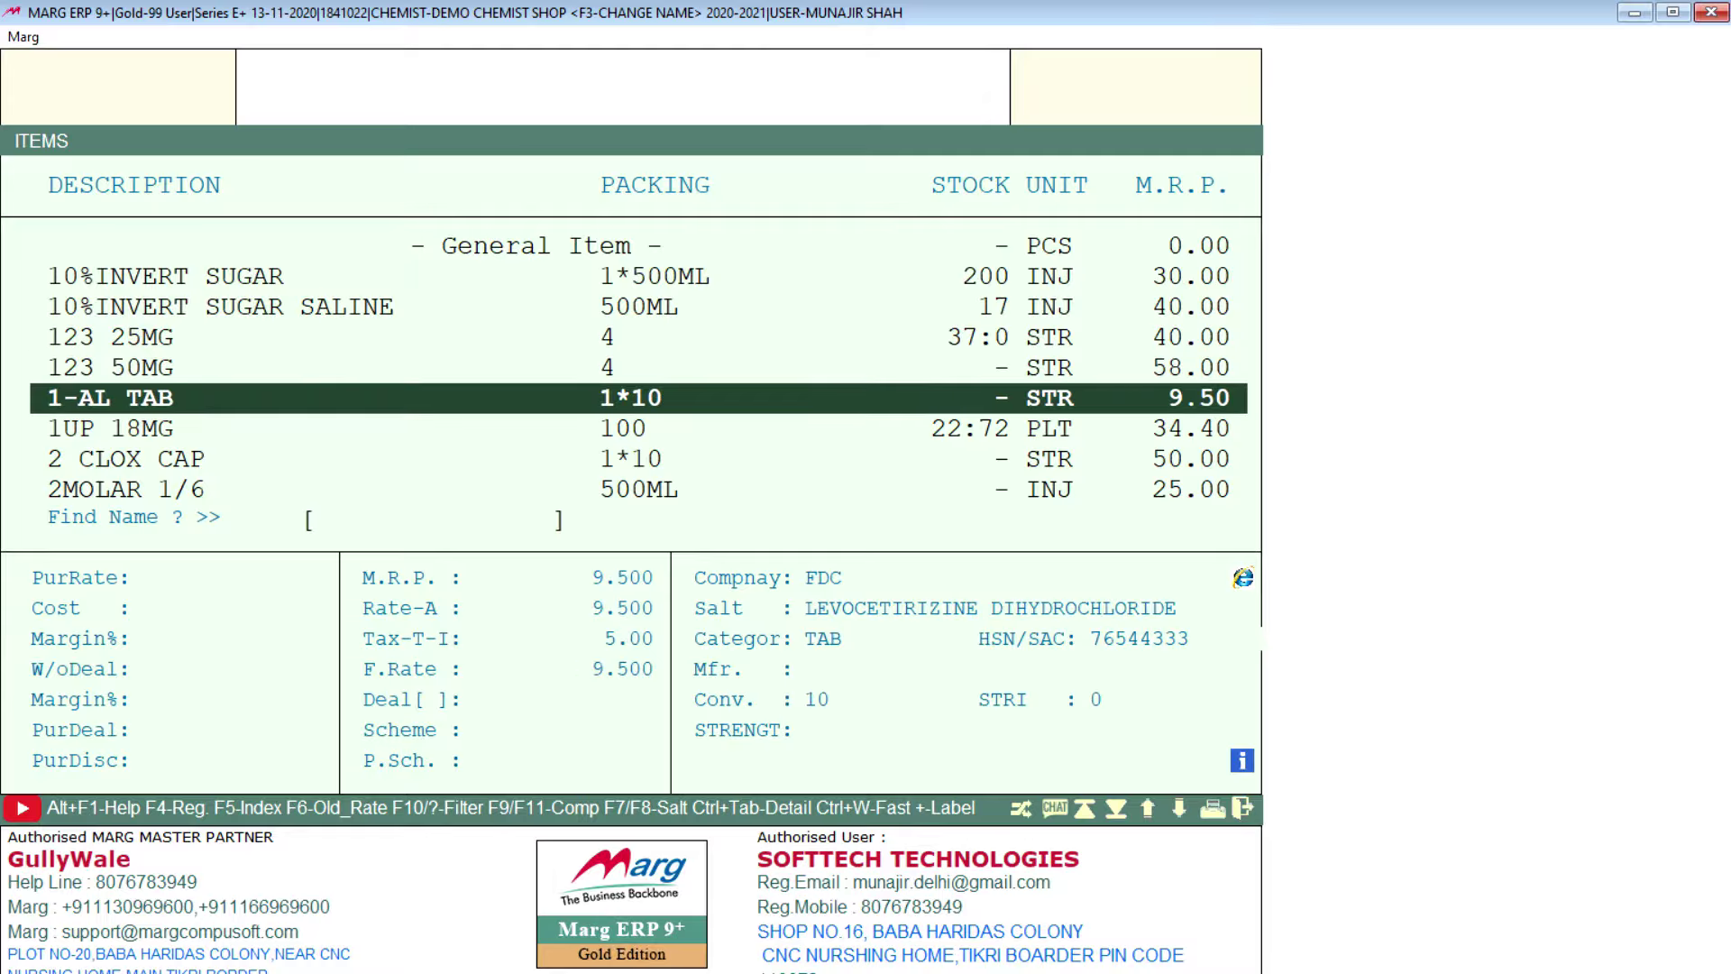
pyautogui.press('Down')
pyautogui.press('Down')
pyautogui.press('Down')
pyautogui.press('Down')
pyautogui.press('Down')
pyautogui.press('Down')
pyautogui.press('Down')
pyautogui.press('Down')
pyautogui.press('Down')
pyautogui.press('Down')
pyautogui.press('Down')
pyautogui.press('Down')
pyautogui.press('Down')
pyautogui.press('Down')
pyautogui.press('Down')
pyautogui.press('Down')
pyautogui.press('Down')
pyautogui.press('Down')
pyautogui.press('Down')
pyautogui.press('Down')
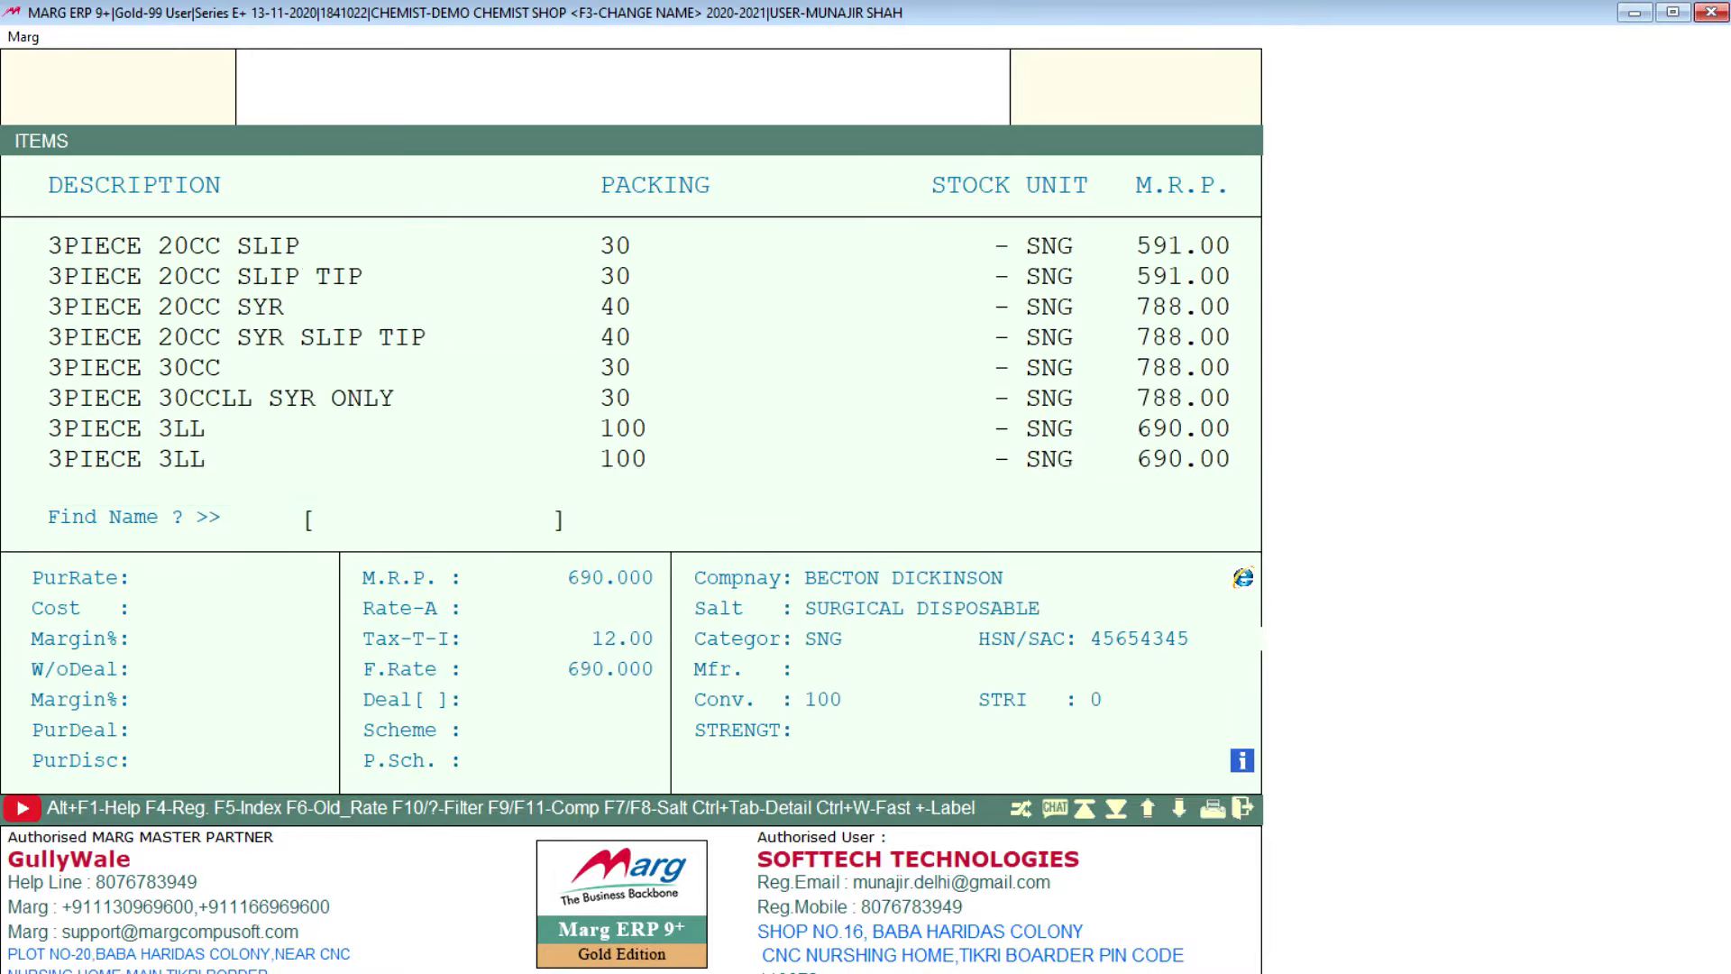
pyautogui.press('Down')
pyautogui.press('Down')
pyautogui.press('Down')
pyautogui.press('Down')
pyautogui.press('Down')
pyautogui.press('Down')
pyautogui.press('Down')
pyautogui.press('Down')
pyautogui.press('Down')
pyautogui.press('Down')
pyautogui.press('Down')
pyautogui.press('Down')
pyautogui.press('Down')
pyautogui.press('Down')
pyautogui.press('Down')
pyautogui.press('Down')
pyautogui.press('Down')
pyautogui.press('Down')
pyautogui.press('Down')
pyautogui.press('Down')
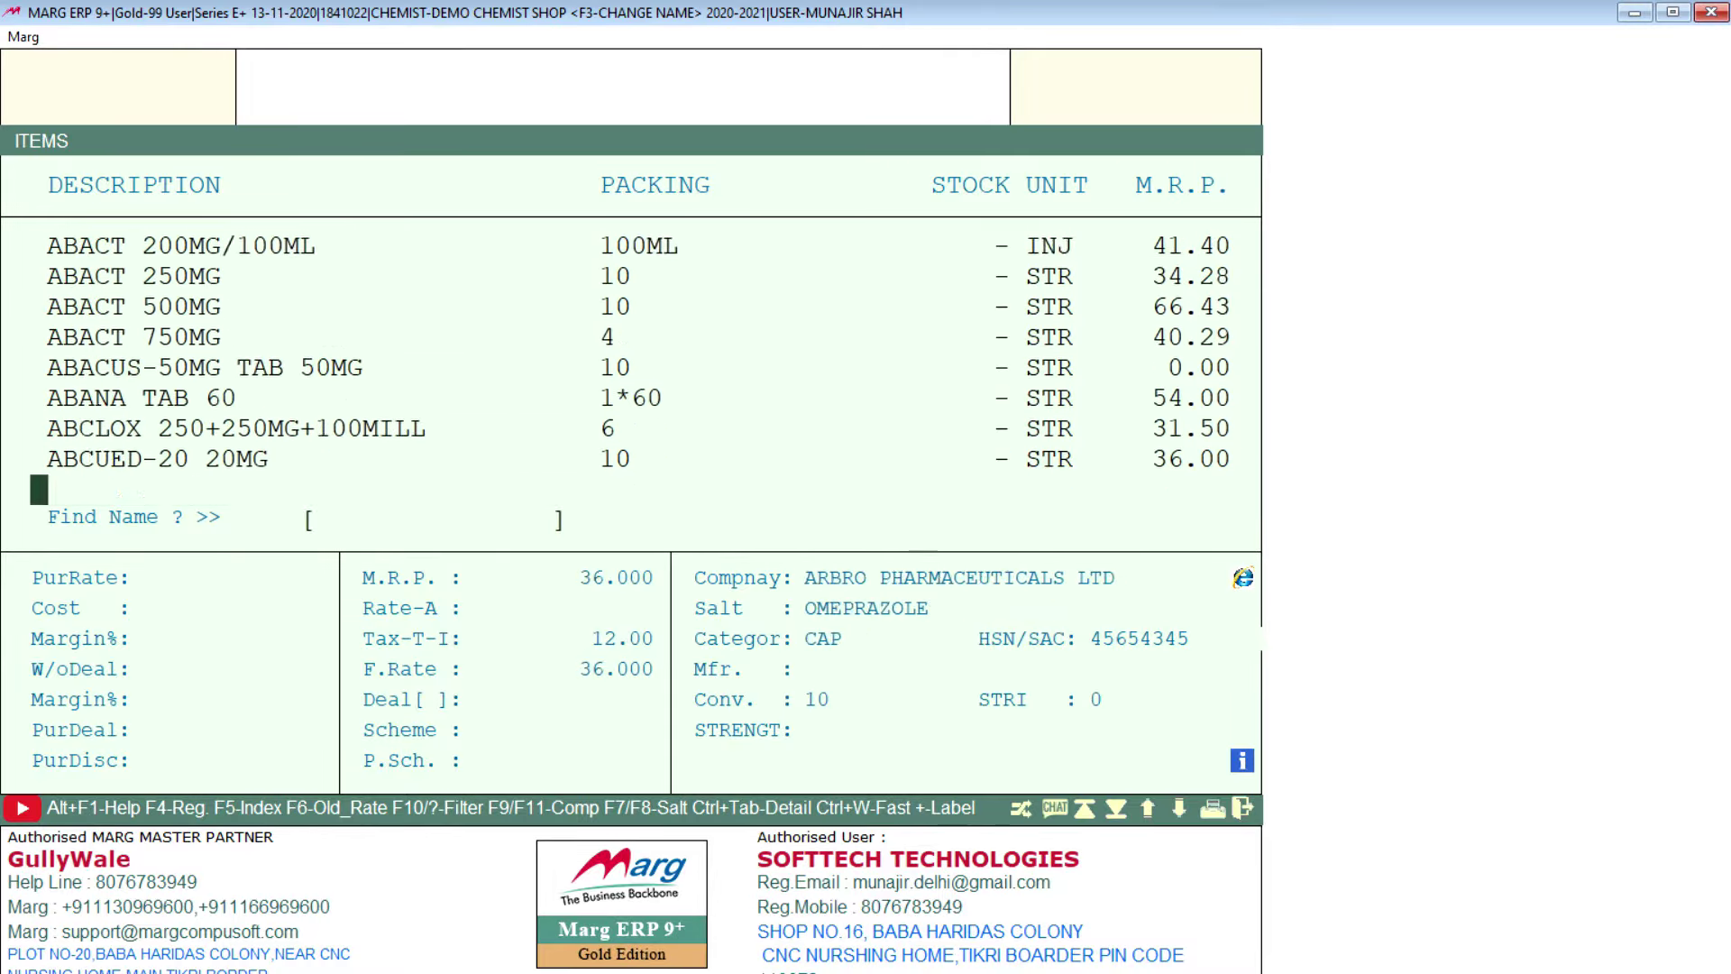
pyautogui.press('Down')
pyautogui.press('Down')
pyautogui.press('Down')
pyautogui.press('Down')
pyautogui.press('Down')
pyautogui.press('Down')
pyautogui.press('Down')
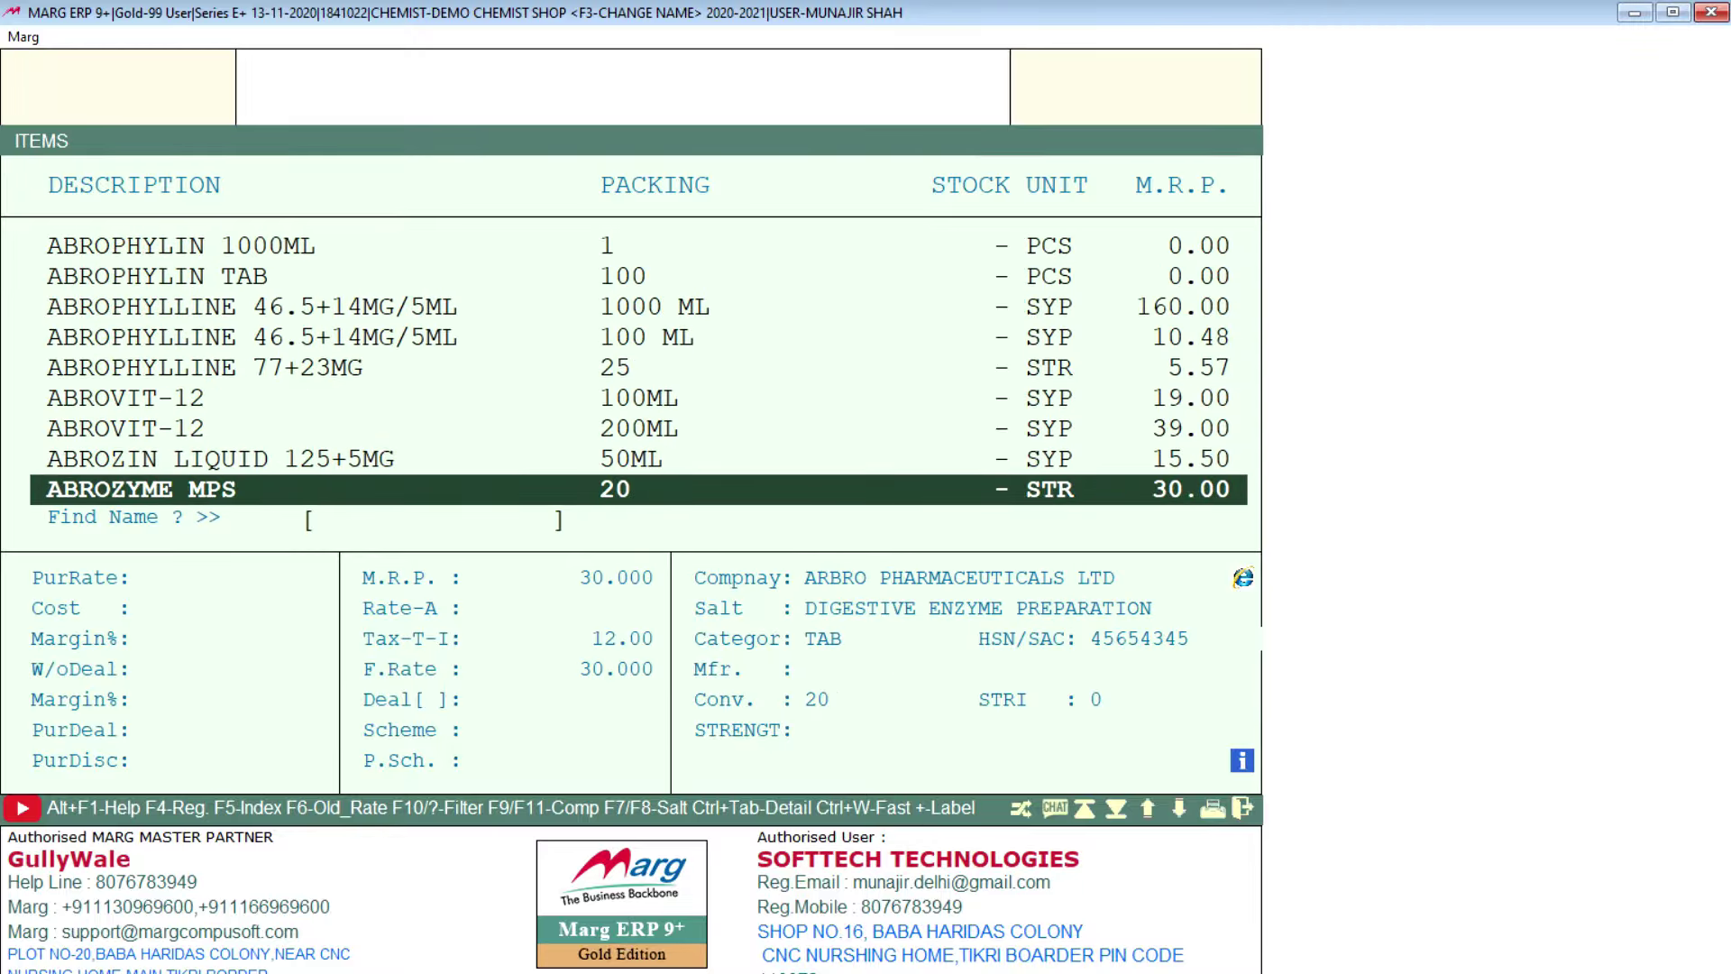
pyautogui.press('Up')
pyautogui.press('Up')
pyautogui.press('Up')
pyautogui.press('Up')
pyautogui.press('Up')
pyautogui.press('Up')
pyautogui.press('Up')
pyautogui.press('Up')
pyautogui.press('Up')
pyautogui.press('Up')
pyautogui.press('Up')
pyautogui.press('Up')
pyautogui.press('Up')
pyautogui.press('Up')
pyautogui.press('Up')
pyautogui.press('Up')
pyautogui.press('Up')
pyautogui.press('Up')
pyautogui.press('Up')
pyautogui.press('Up')
pyautogui.press('Up')
pyautogui.press('Up')
pyautogui.press('Up')
pyautogui.press('Up')
pyautogui.press('Up')
pyautogui.press('Up')
pyautogui.press('Up')
pyautogui.press('Up')
pyautogui.press('Up')
pyautogui.press('Up')
pyautogui.press('Up')
pyautogui.press('Up')
pyautogui.press('Up')
pyautogui.press('Up')
pyautogui.press('Up')
pyautogui.press('Up')
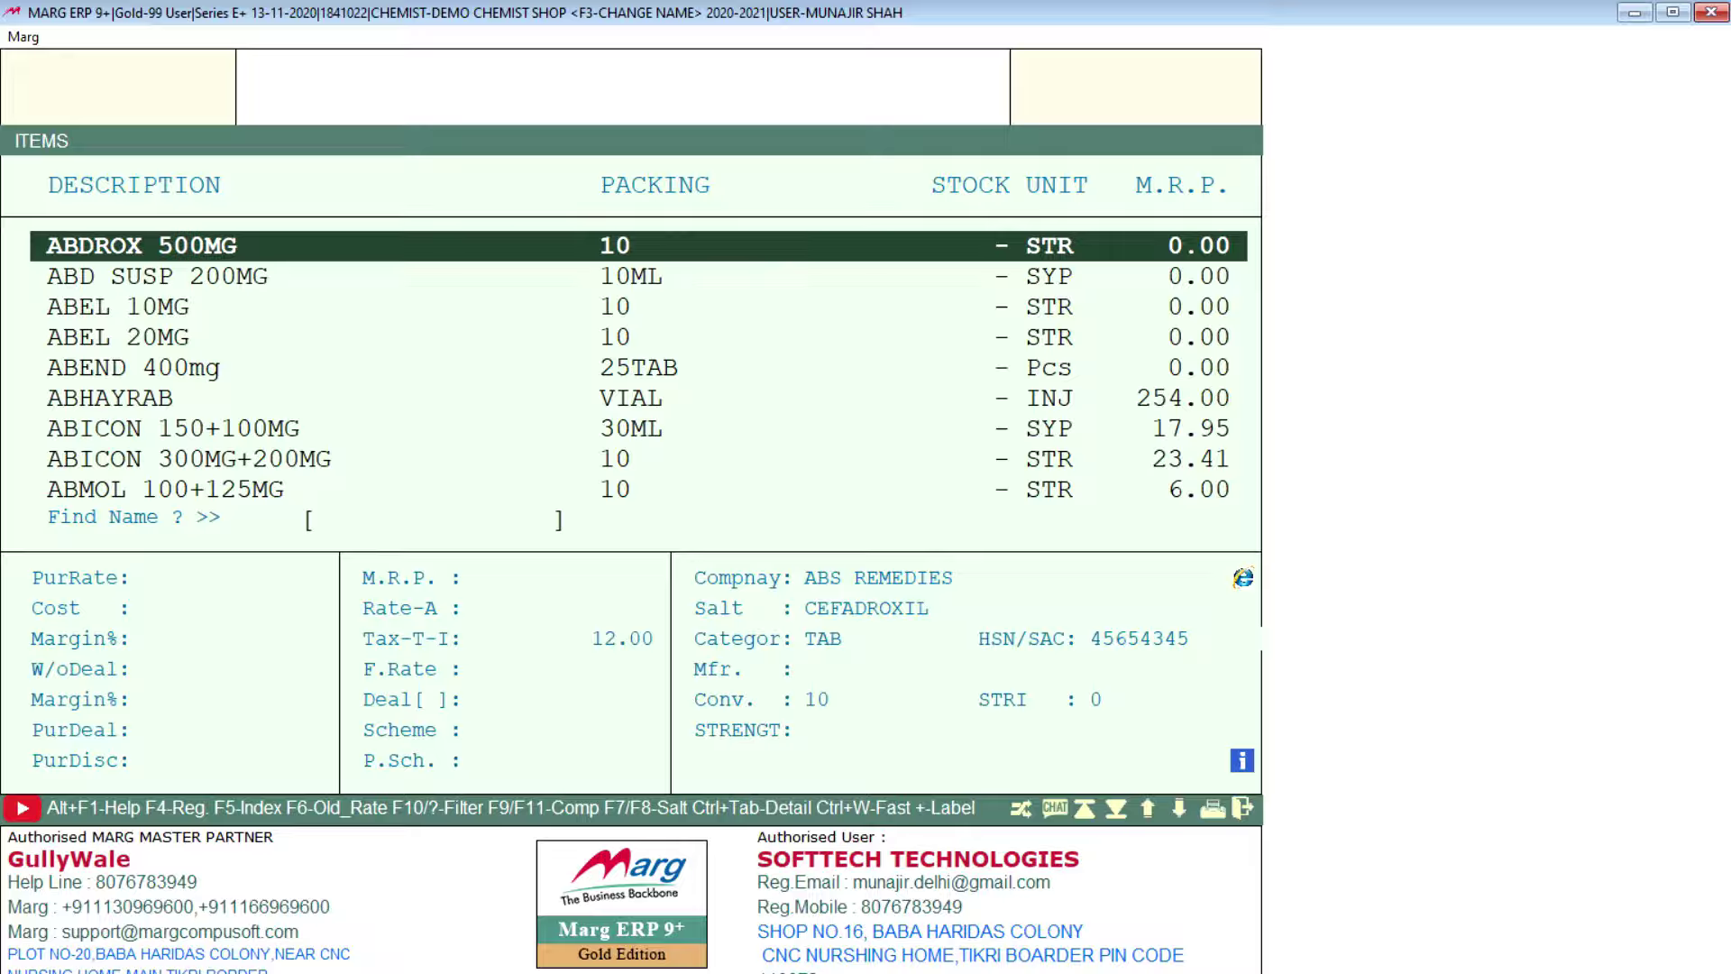
pyautogui.hotkey('alt', 'c')
pyautogui.press('Left')
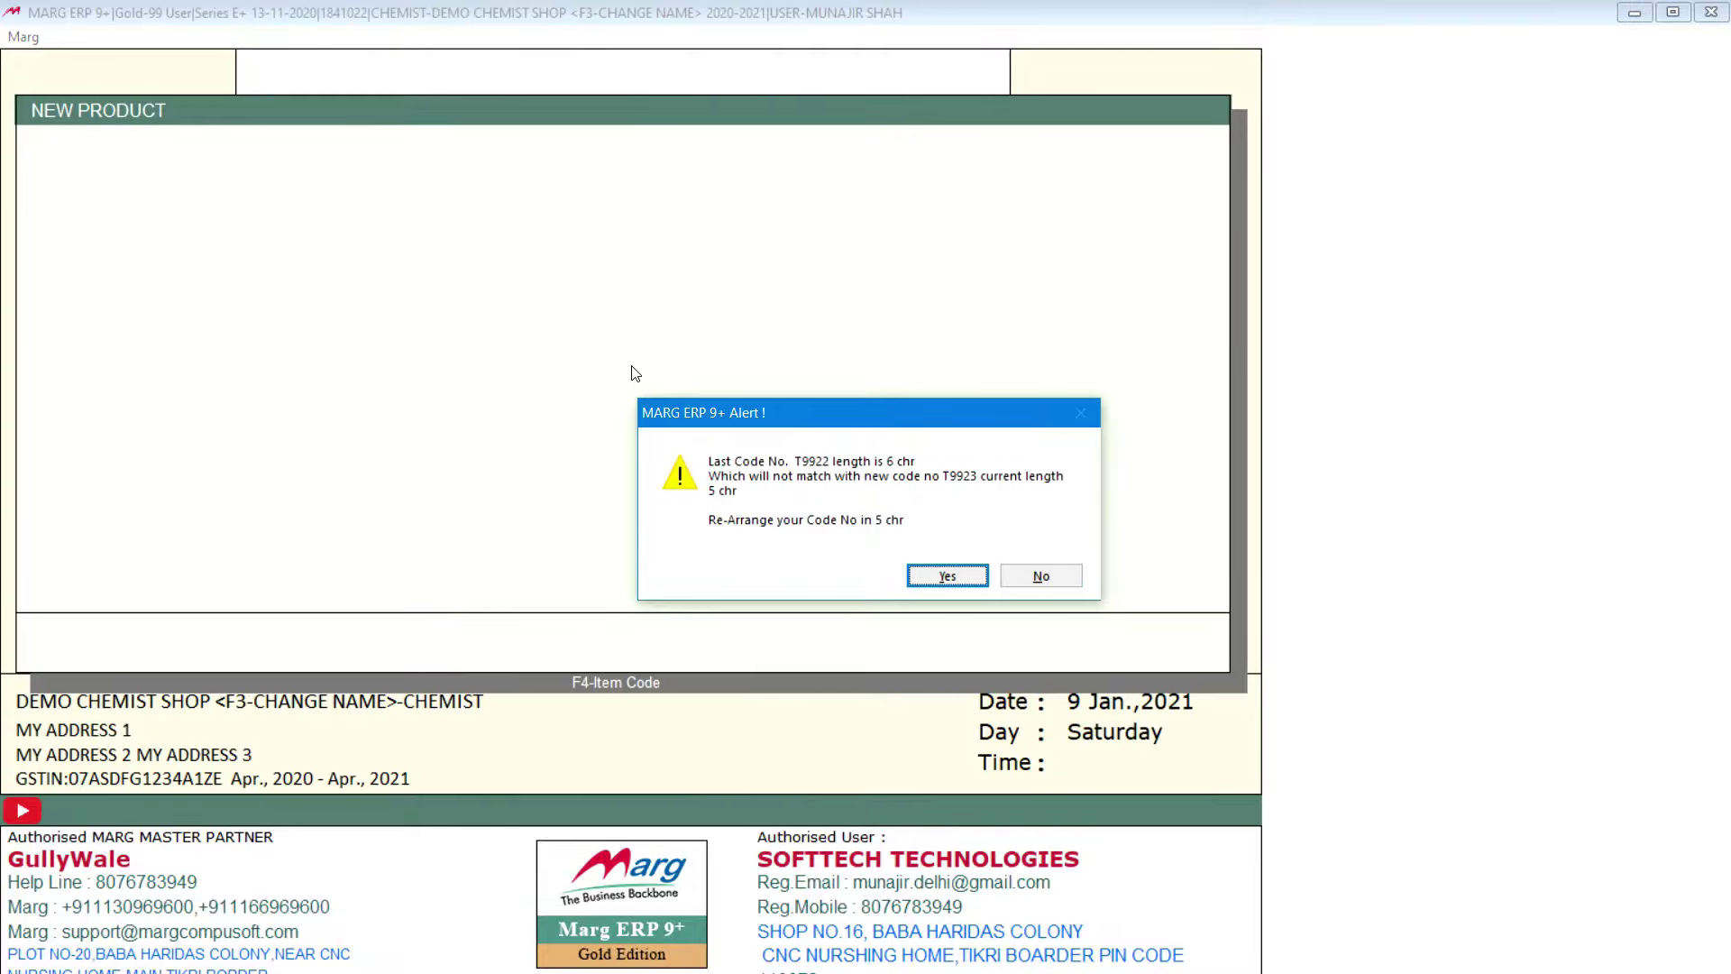
# Step: Accept the 5-character code re-arrangement and name the product CROSIN 20GM
pyautogui.press('Return')
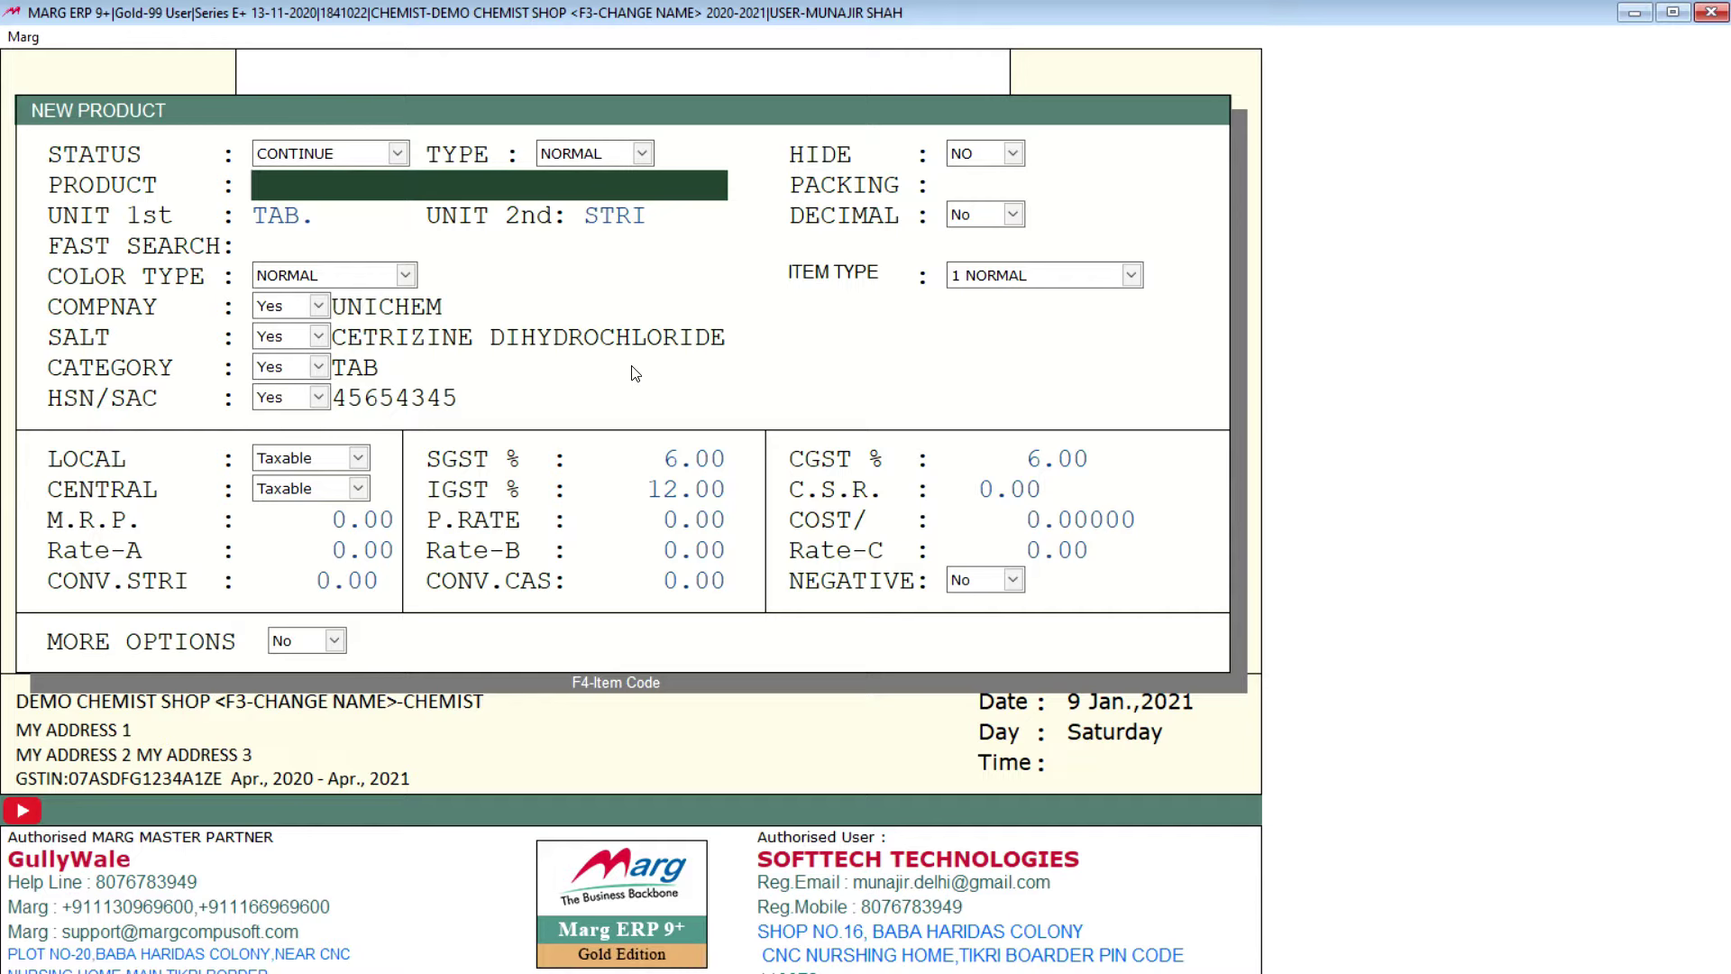
pyautogui.write('CROSI')
pyautogui.write('N ')
pyautogui.write('200')
pyautogui.write('MG')
pyautogui.press('BackSpace')
pyautogui.press('BackSpace')
pyautogui.press('BackSpace')
pyautogui.write('GM')
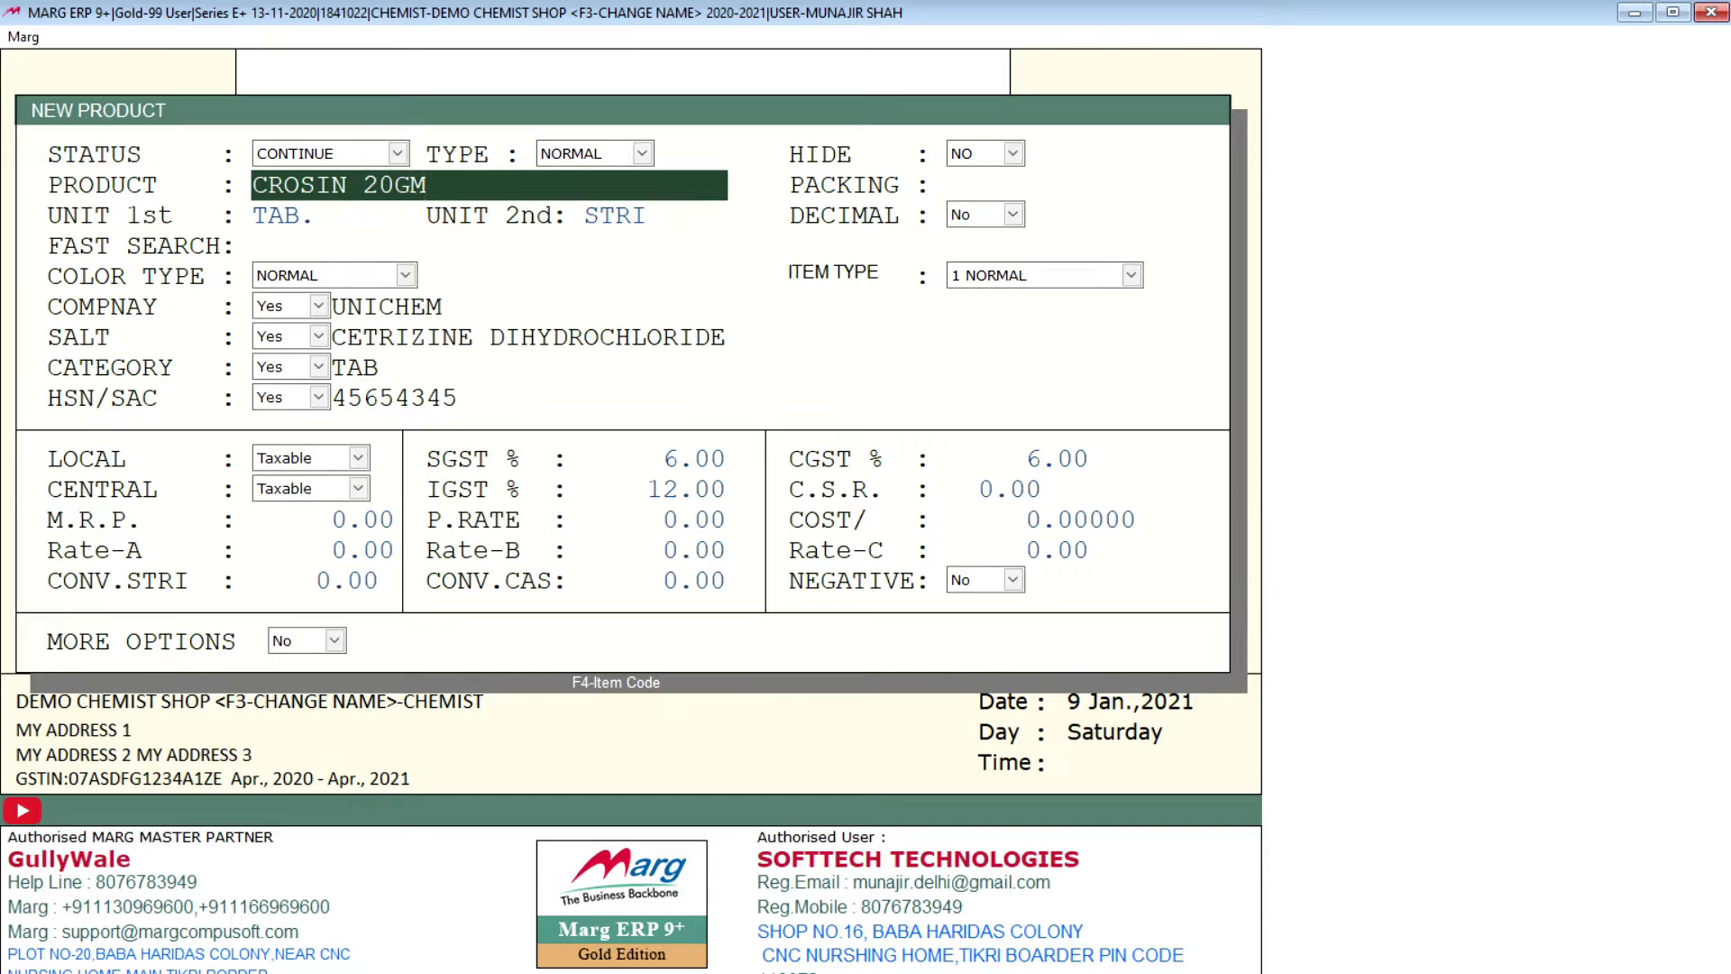
pyautogui.press('Return')
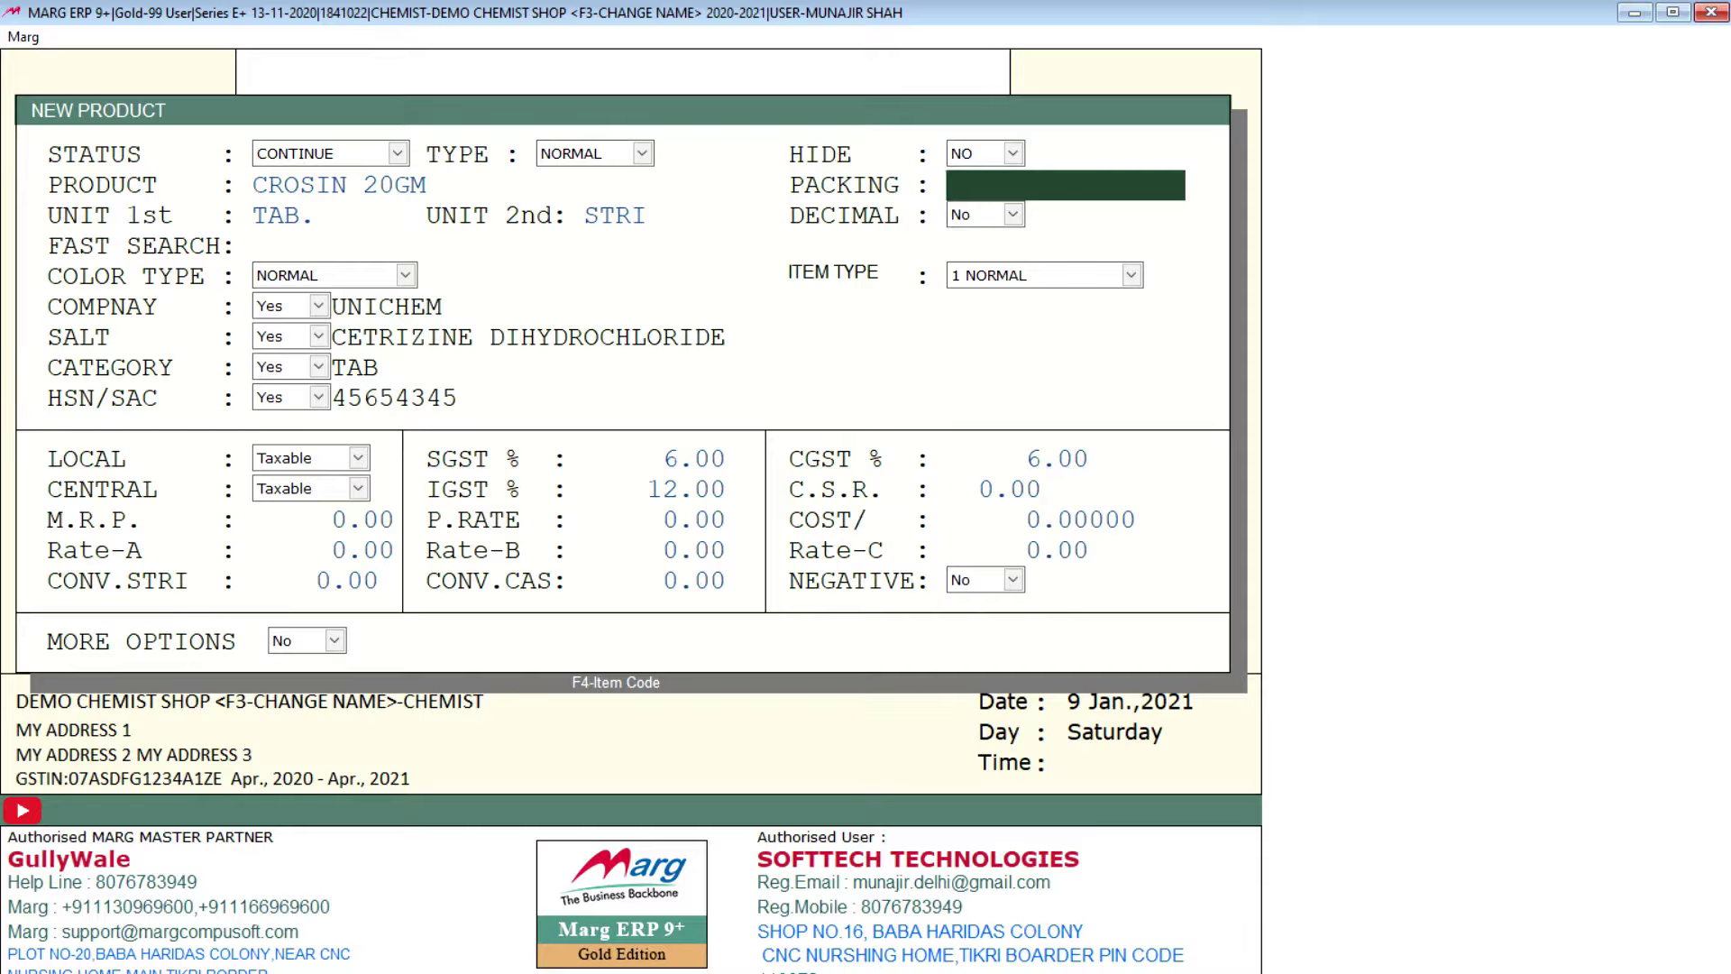
# Step: Set the product's packing to 4TAB
pyautogui.write('4TAB')
pyautogui.press('Return')
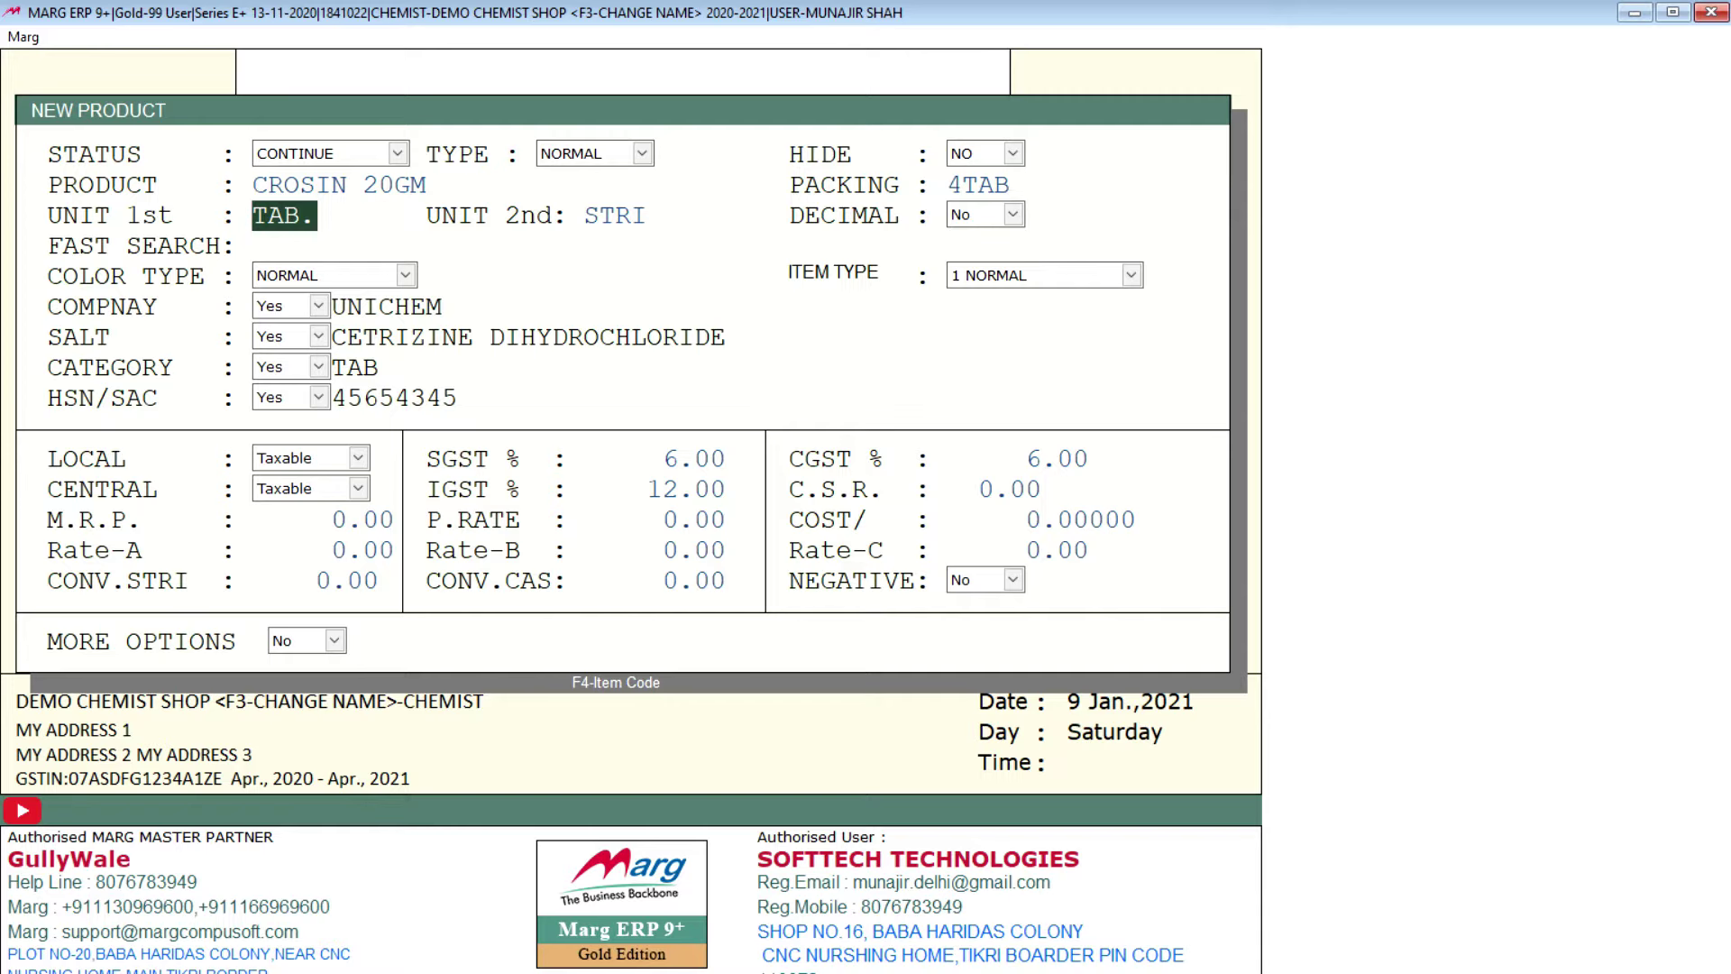
pyautogui.press('Return')
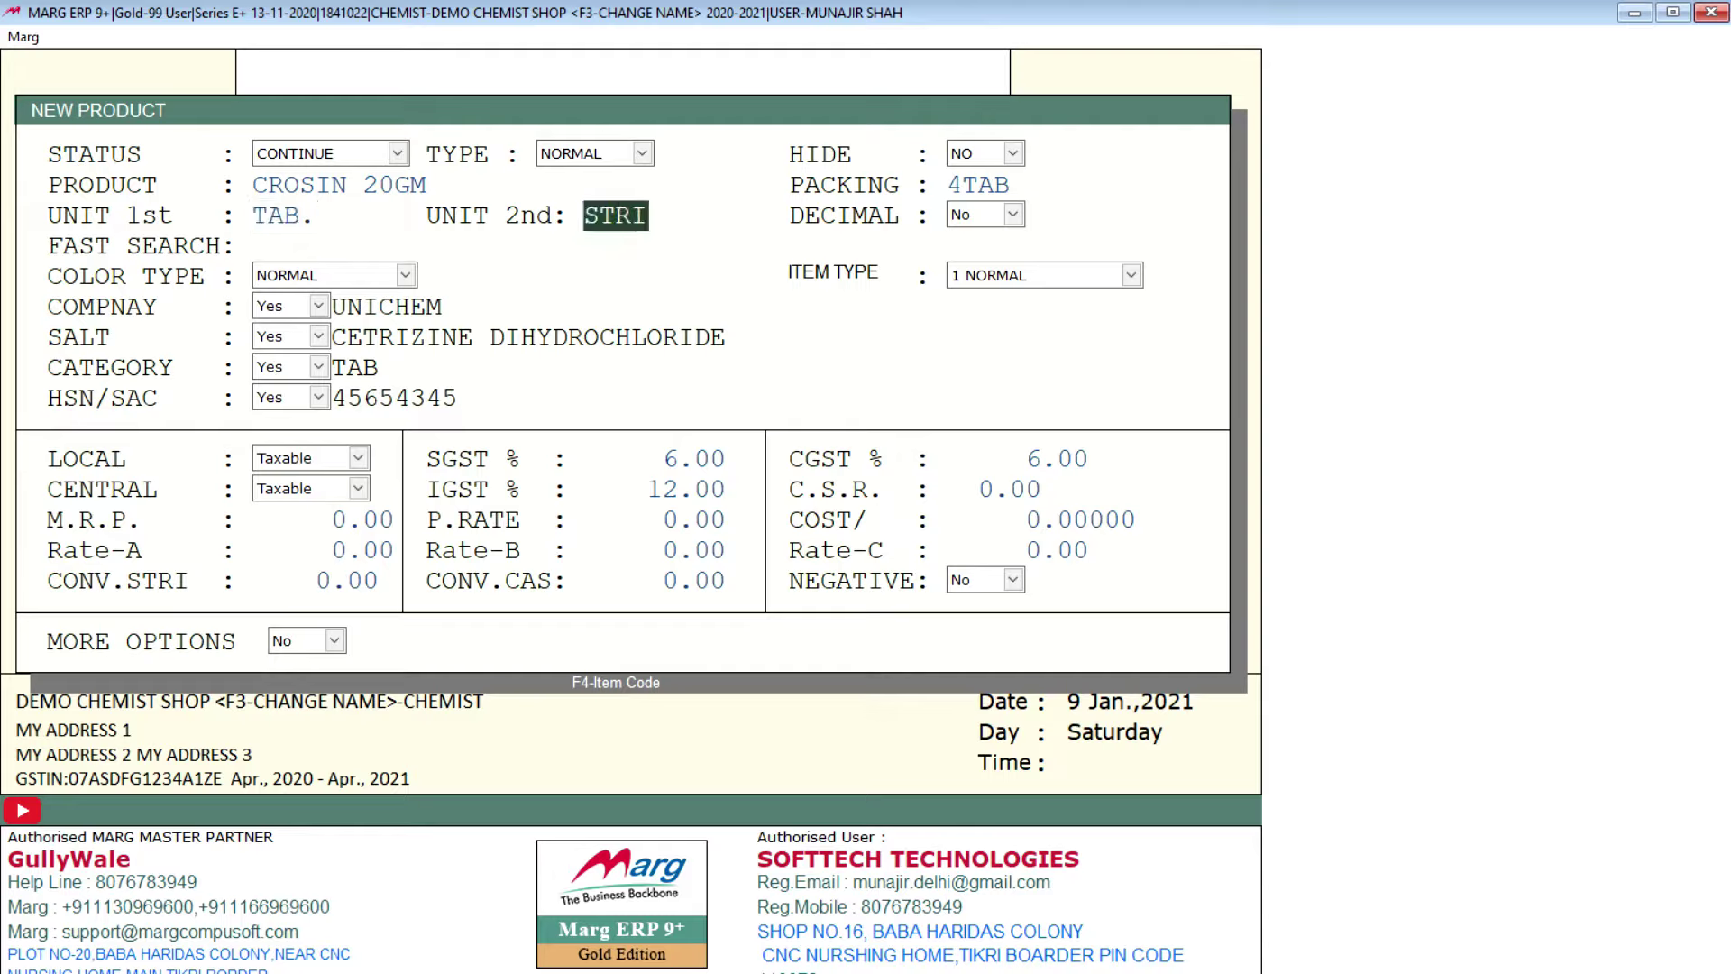
pyautogui.press('Return')
pyautogui.press('Return')
pyautogui.press('Return')
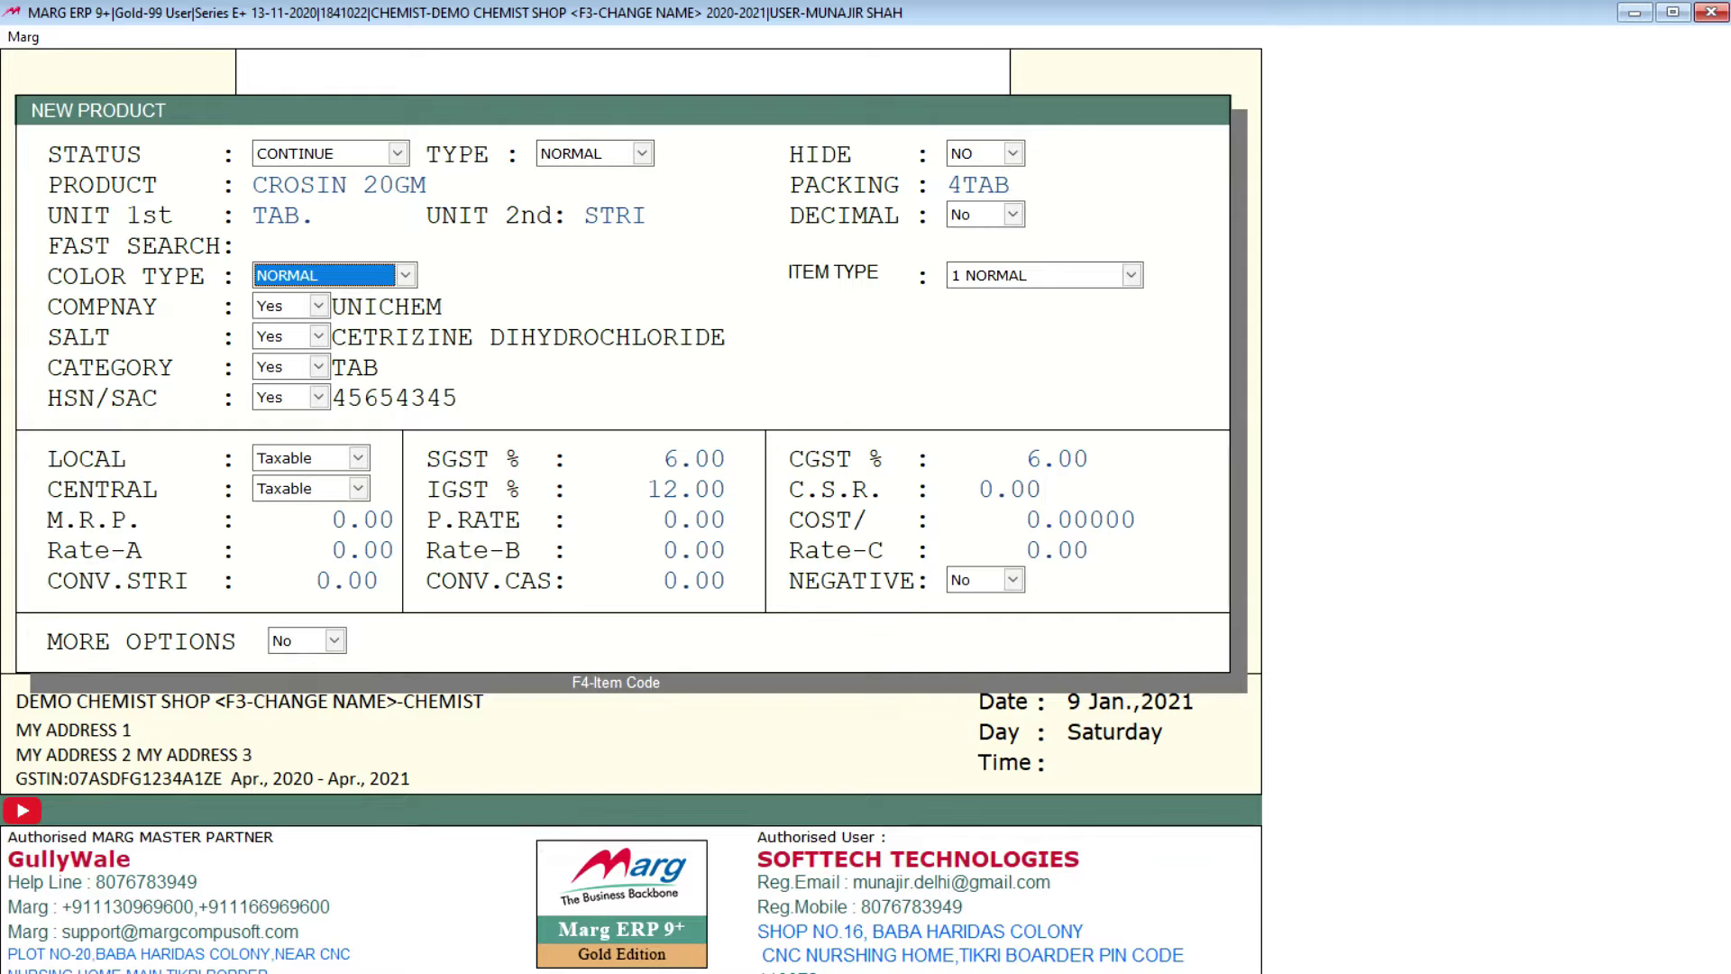
pyautogui.press('Return')
pyautogui.press('Return')
pyautogui.press('Return')
pyautogui.press('Return')
pyautogui.press('Return')
pyautogui.press('Return')
pyautogui.press('Return')
pyautogui.press('Return')
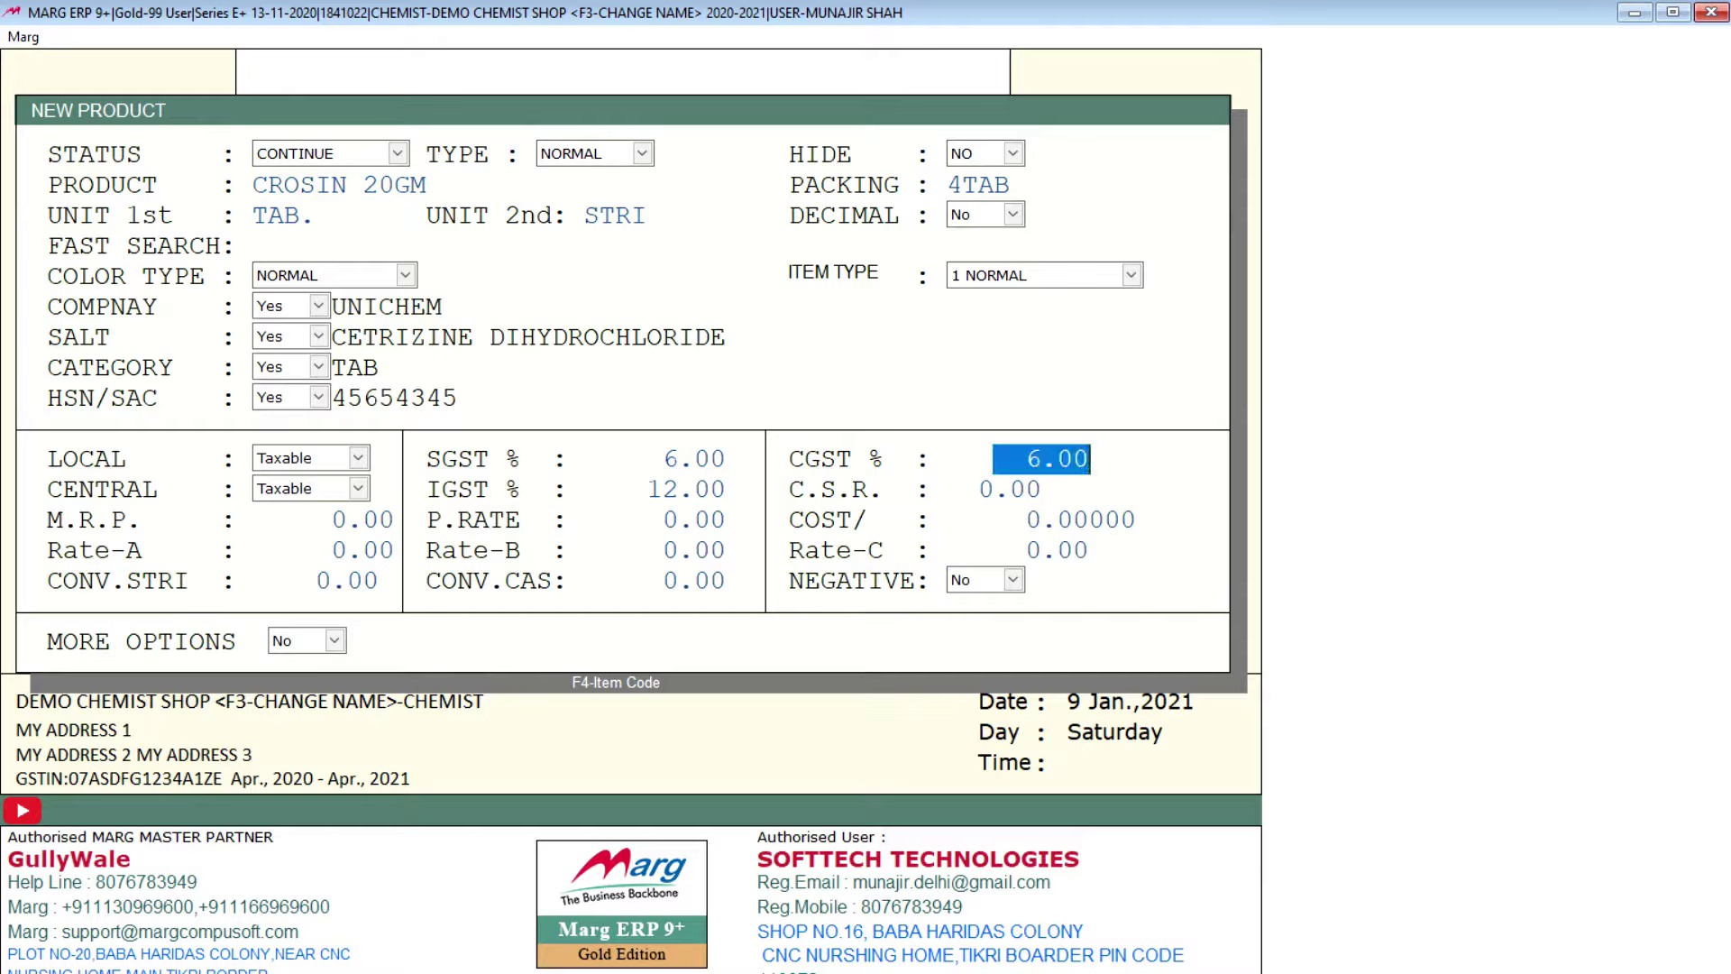
pyautogui.press('Return')
pyautogui.press('Up')
pyautogui.press('Up')
pyautogui.press('Up')
pyautogui.press('Up')
pyautogui.press('Up')
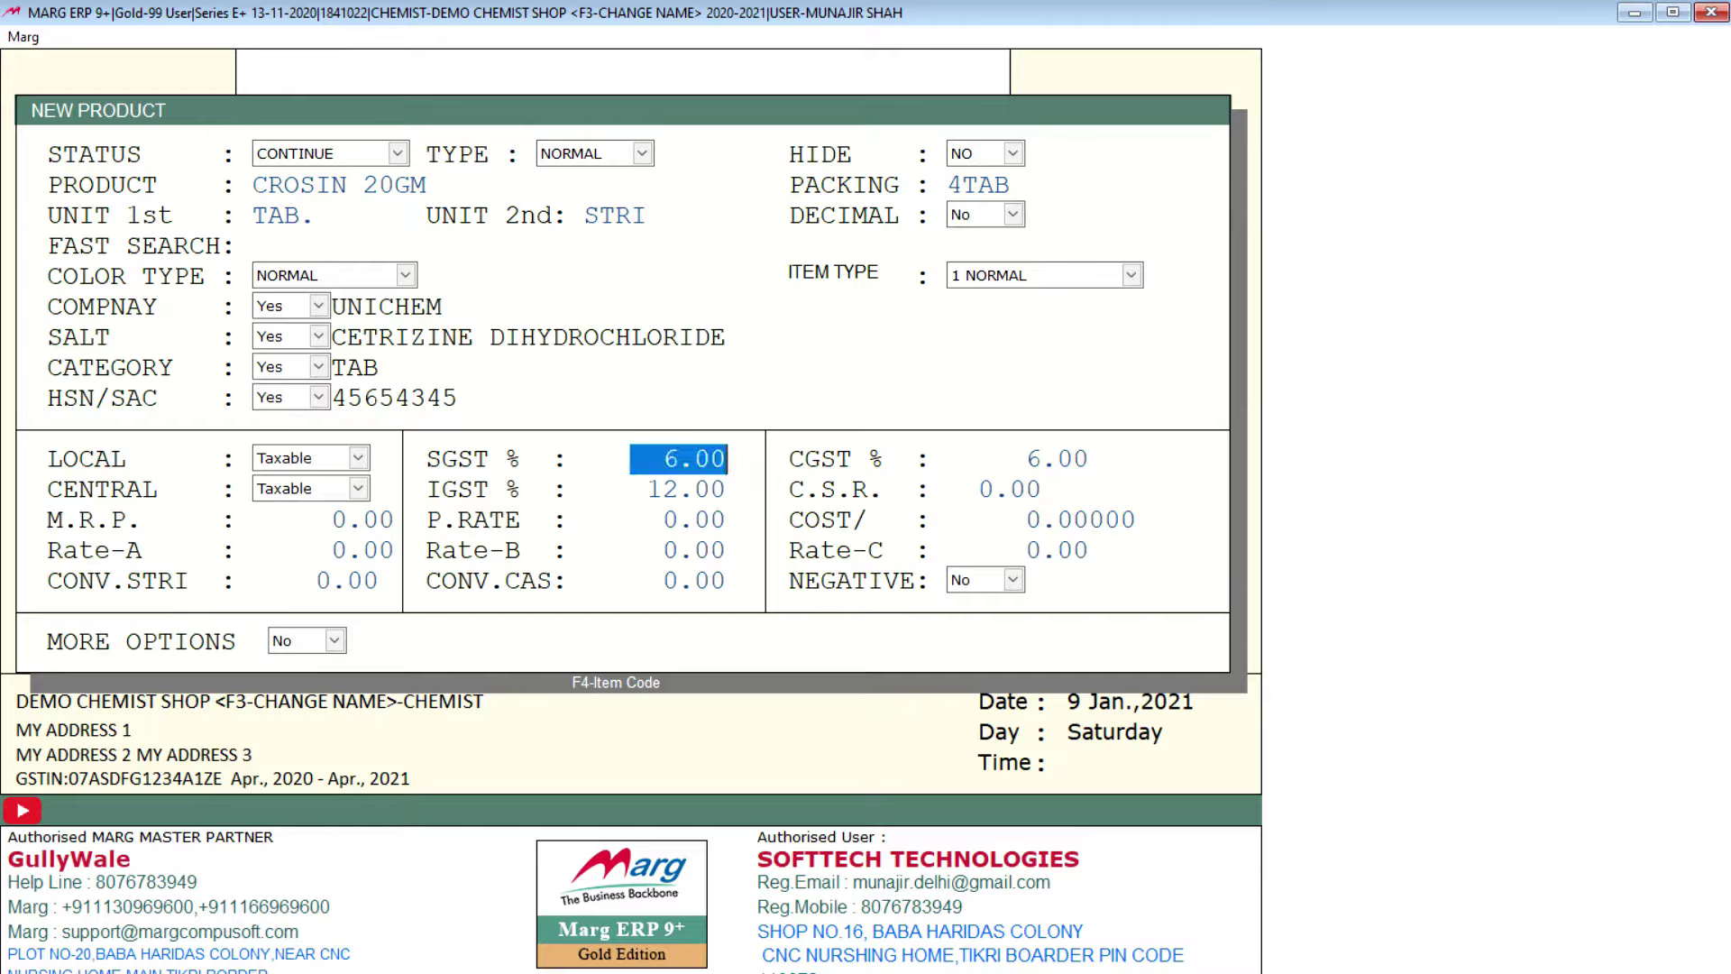
pyautogui.press('Up')
pyautogui.press('Up')
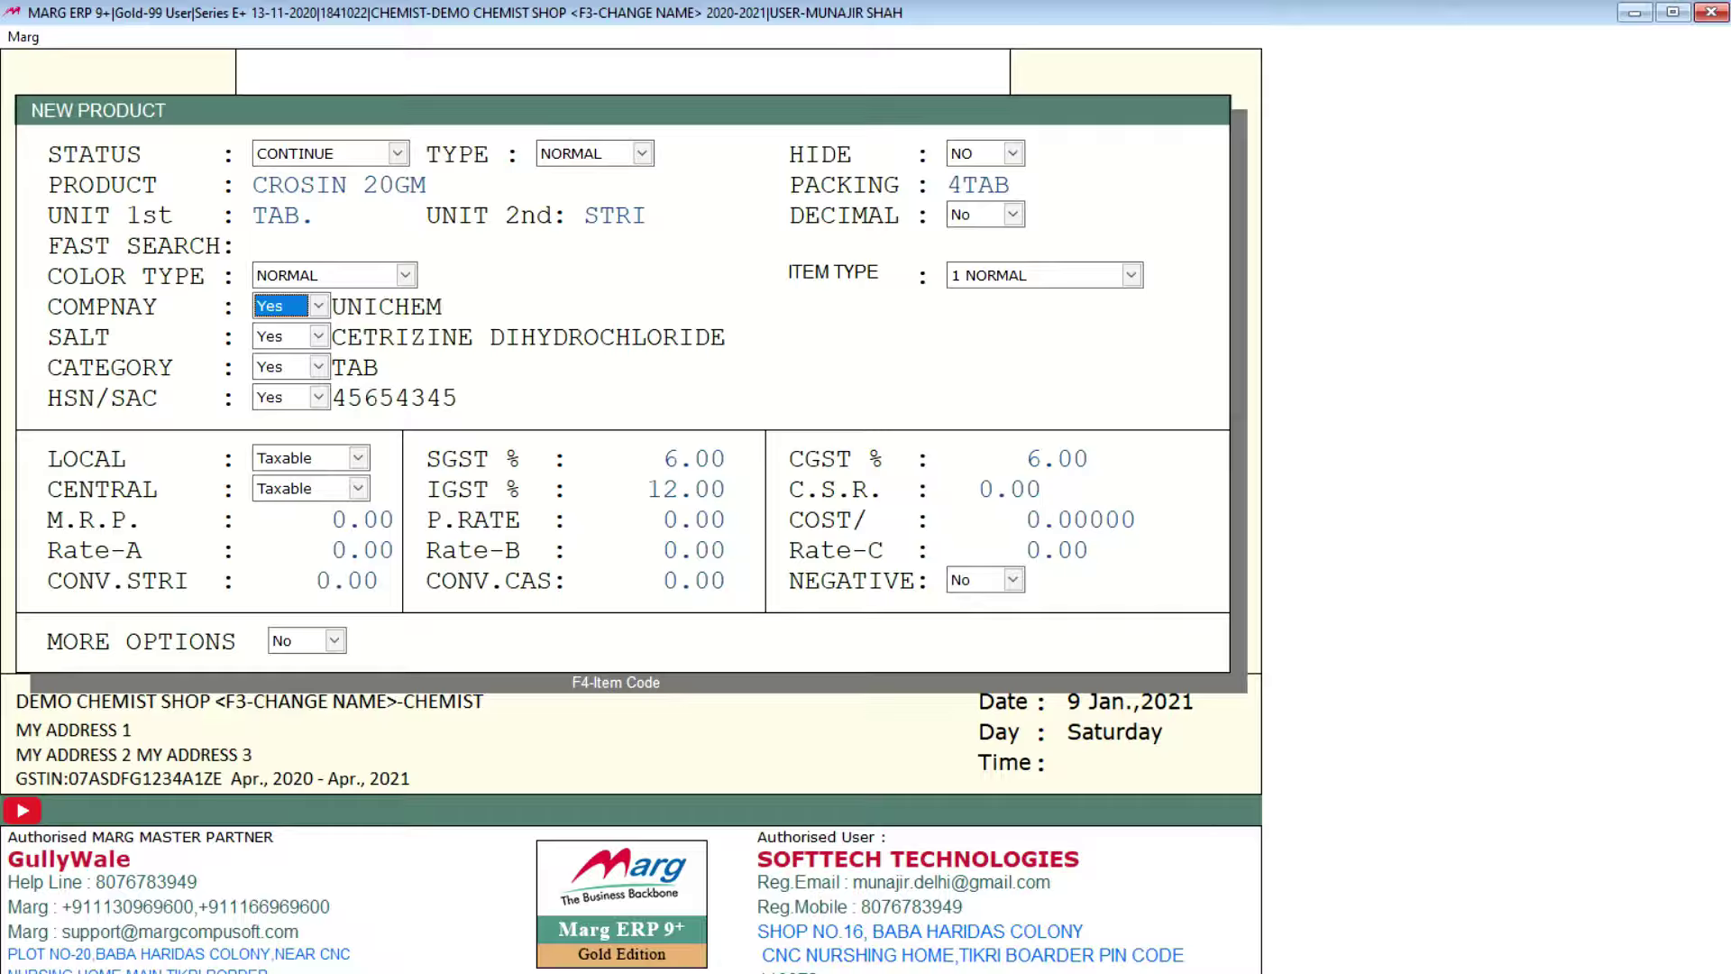
pyautogui.click(280, 337)
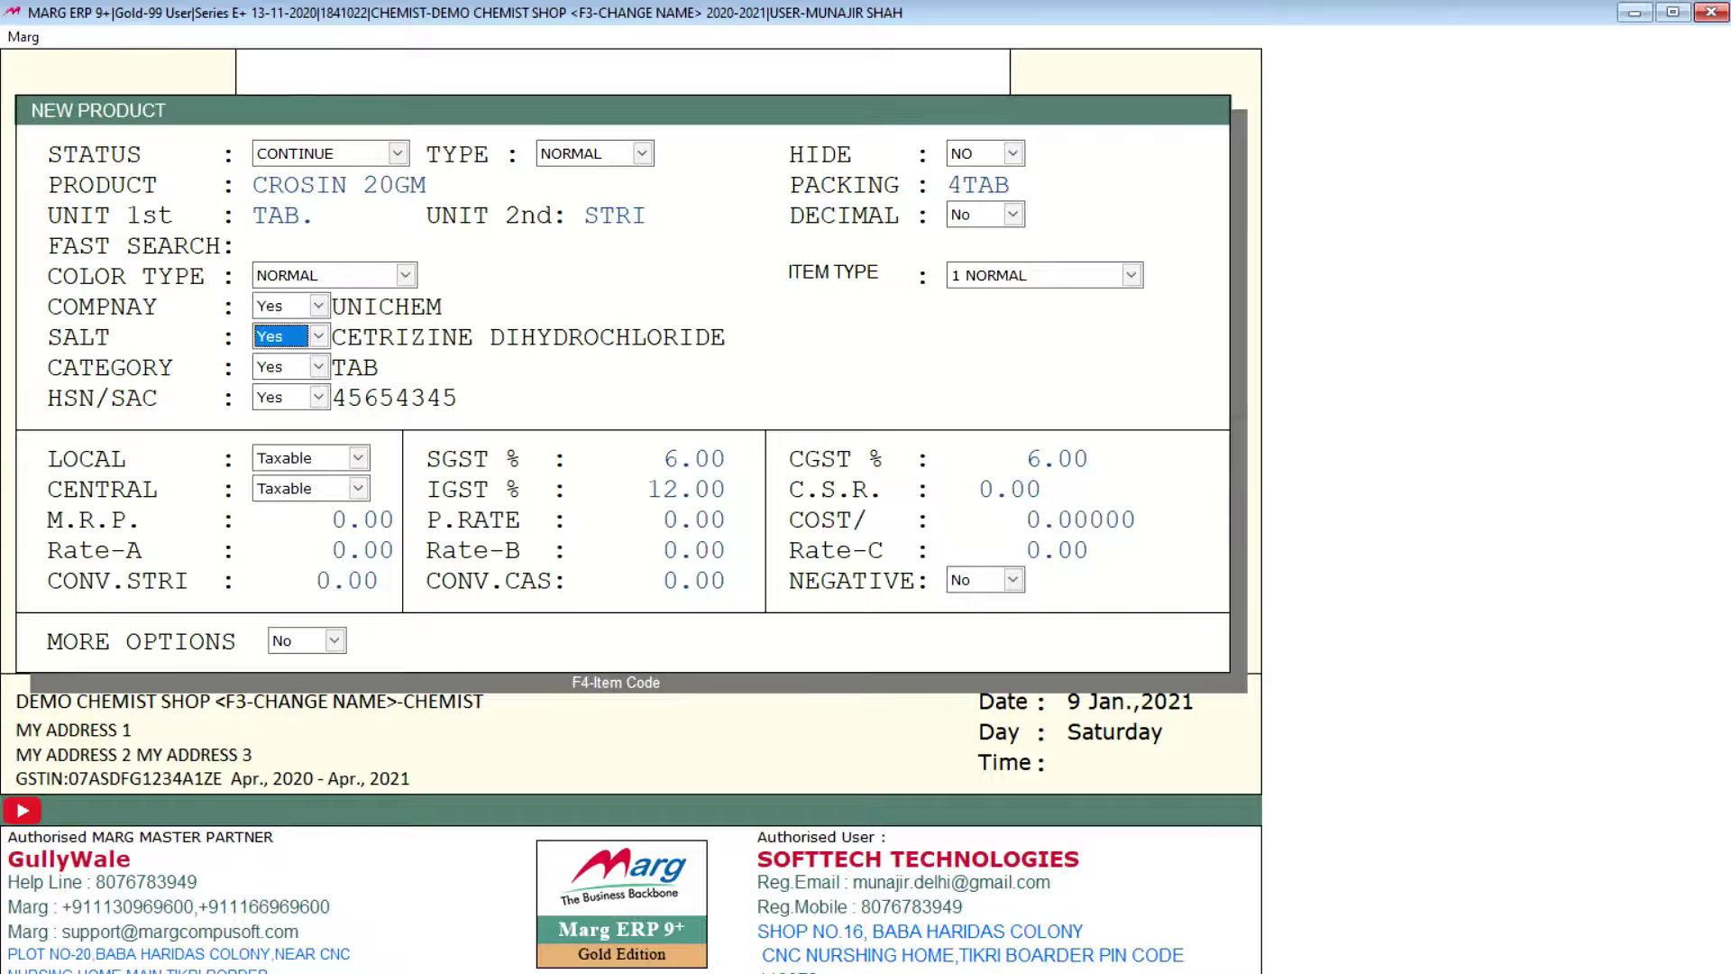
pyautogui.click(281, 367)
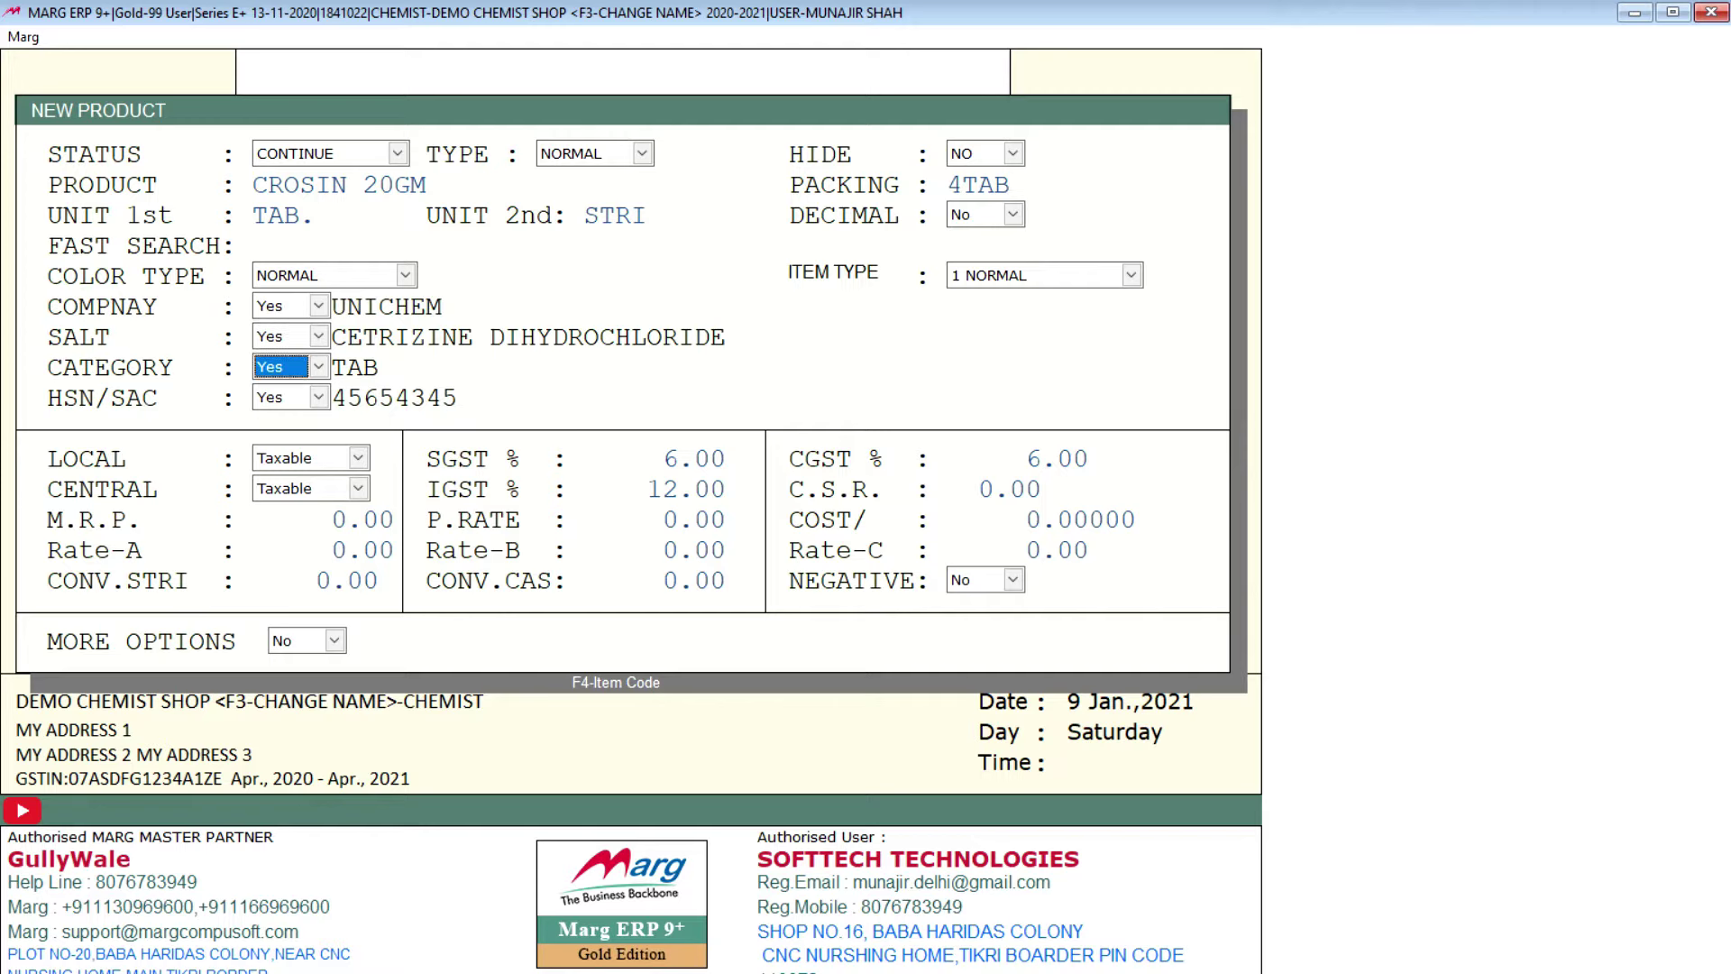
pyautogui.click(280, 398)
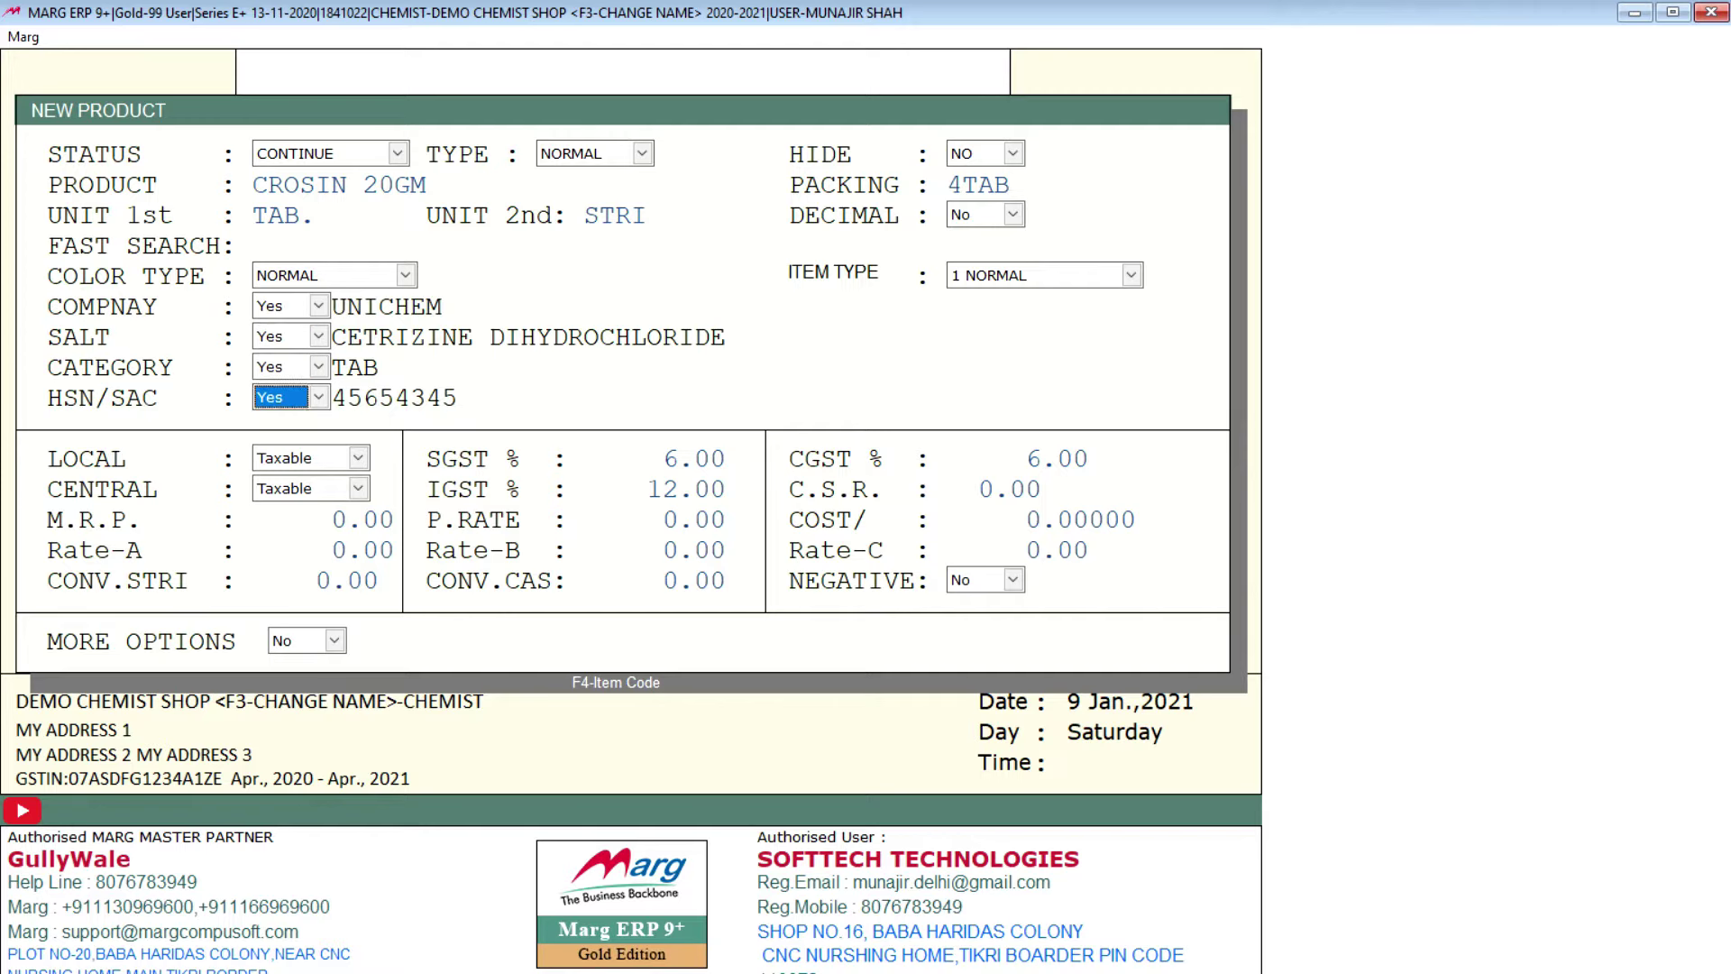
pyautogui.click(300, 457)
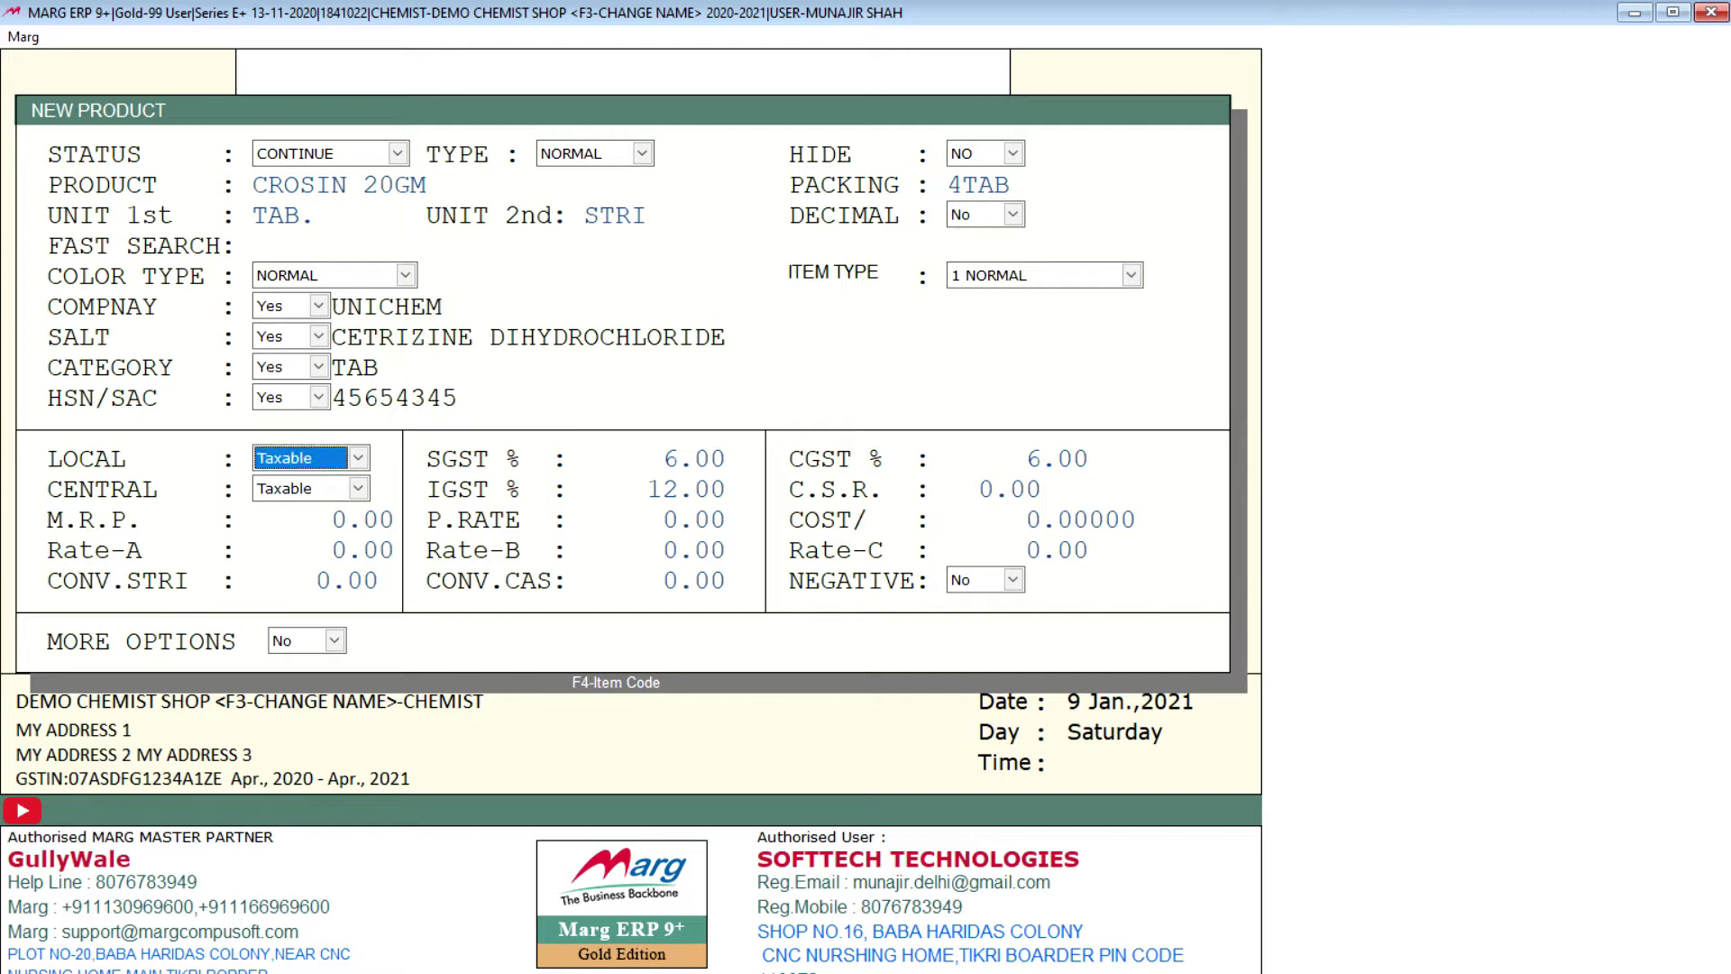
pyautogui.click(678, 458)
pyautogui.press('Return')
pyautogui.press('Return')
pyautogui.press('Return')
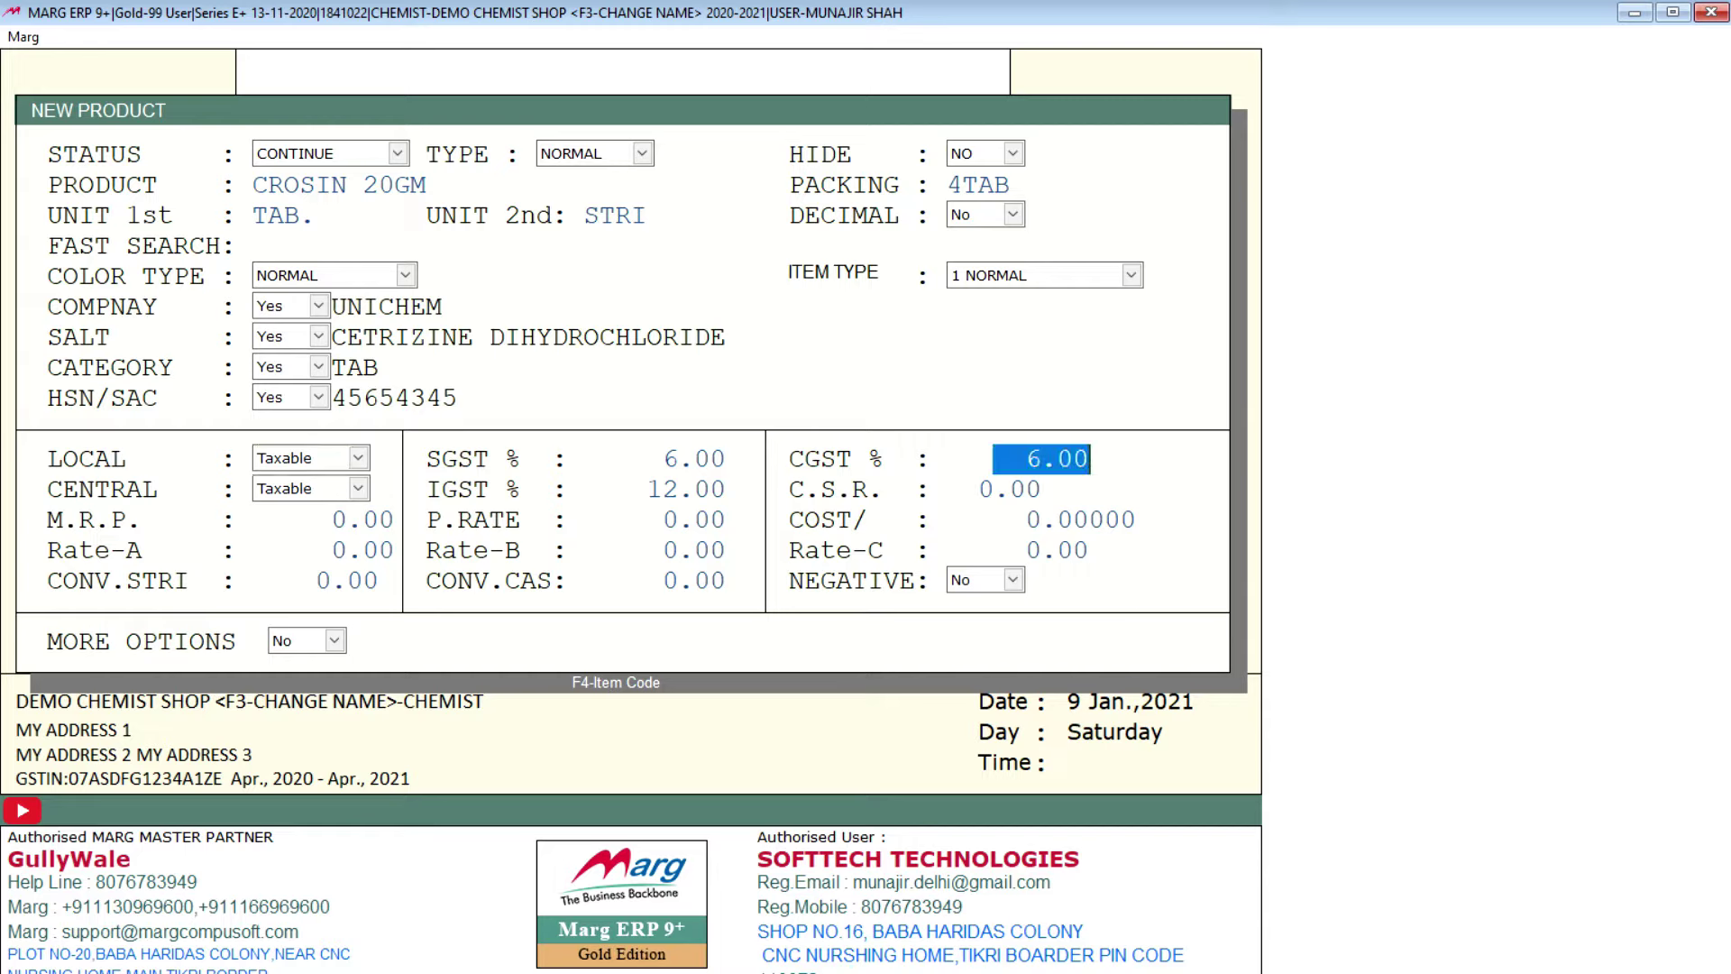
pyautogui.press('Return')
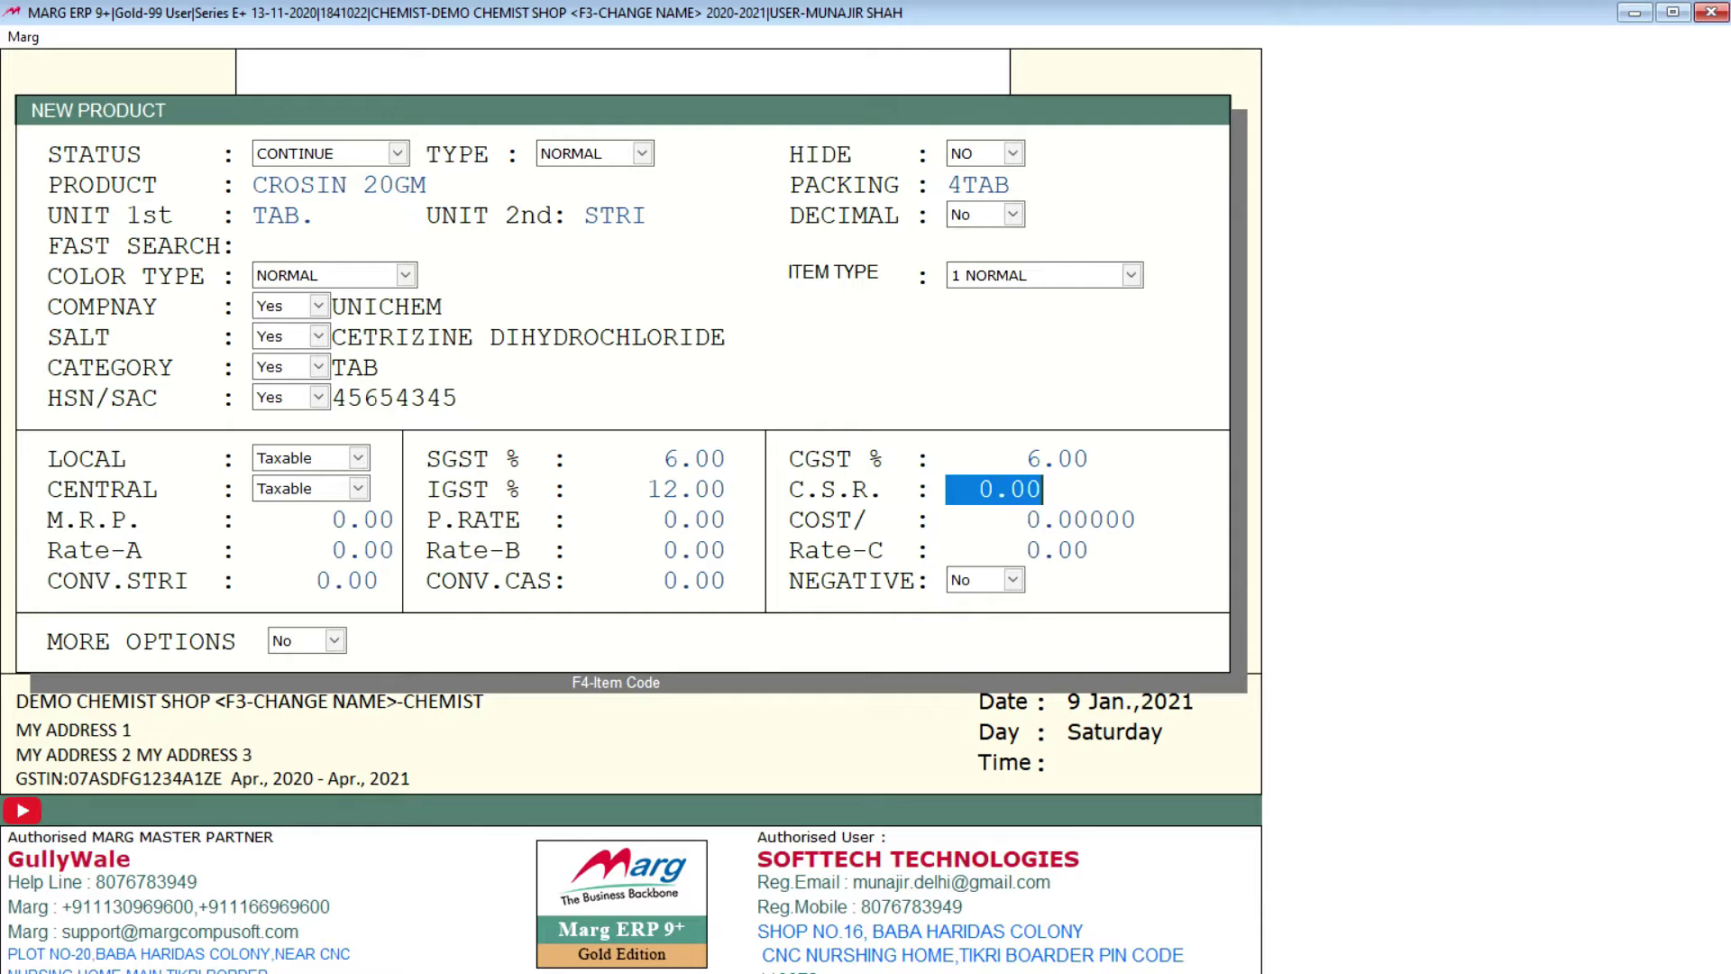
pyautogui.press('Return')
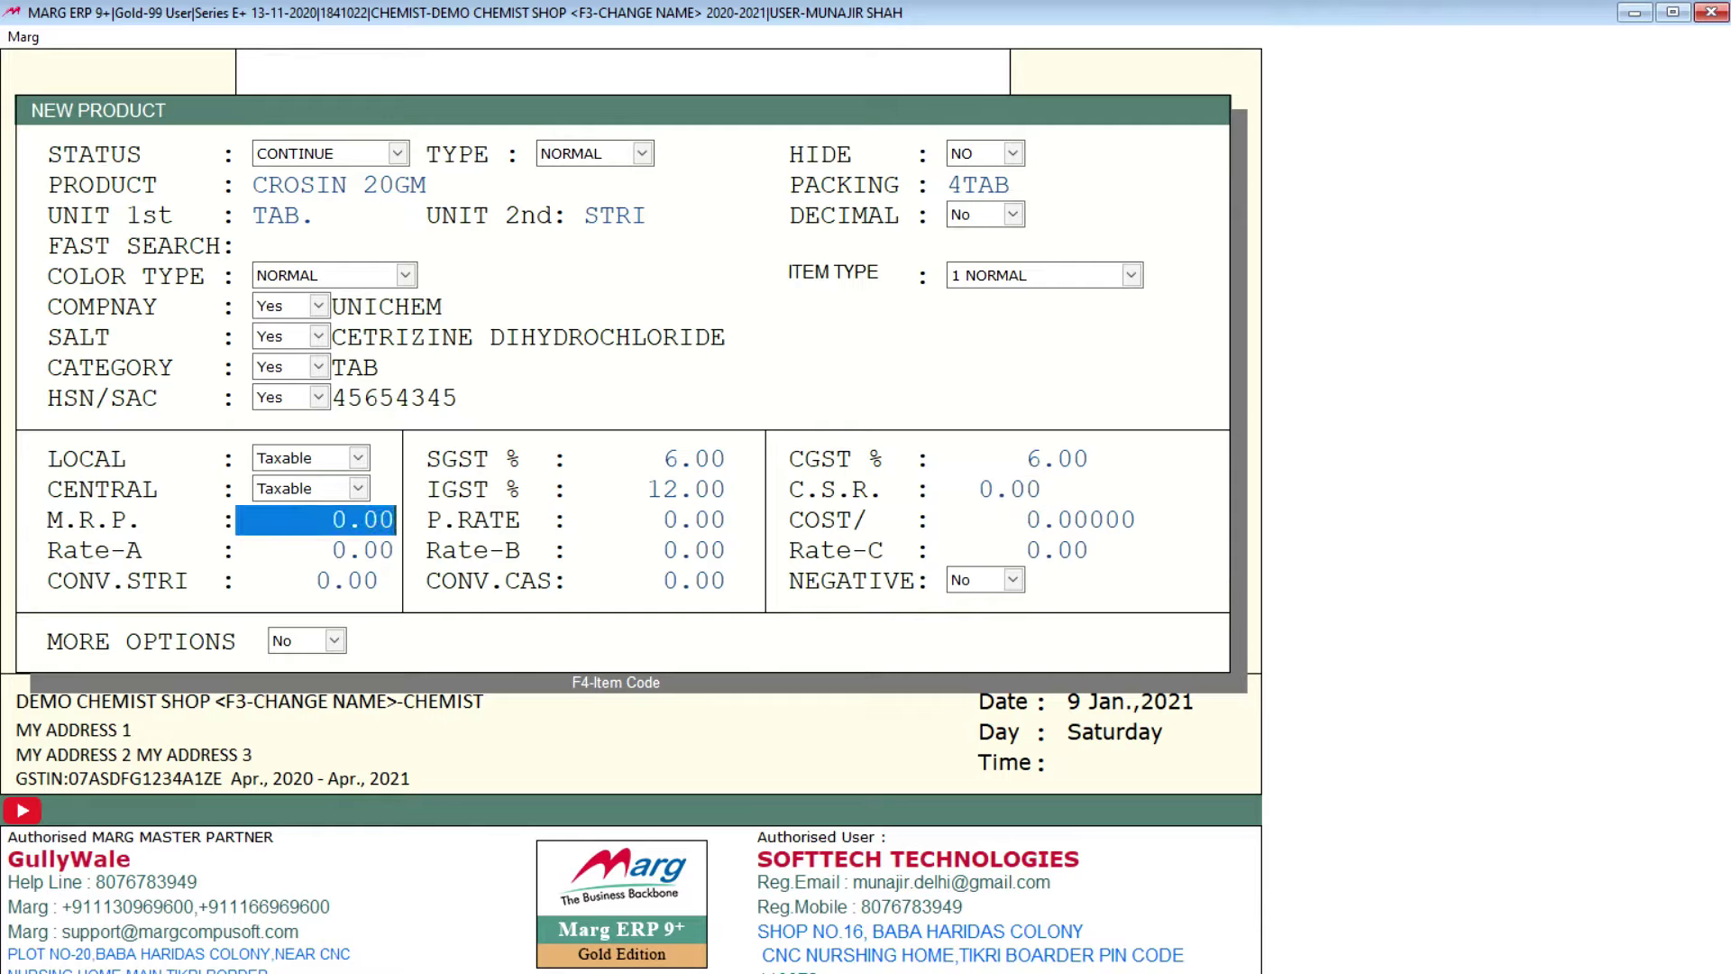
# Step: Enter M.R.P. 200, purchase rate 140 and Rate-A 190
pyautogui.write('200 .')
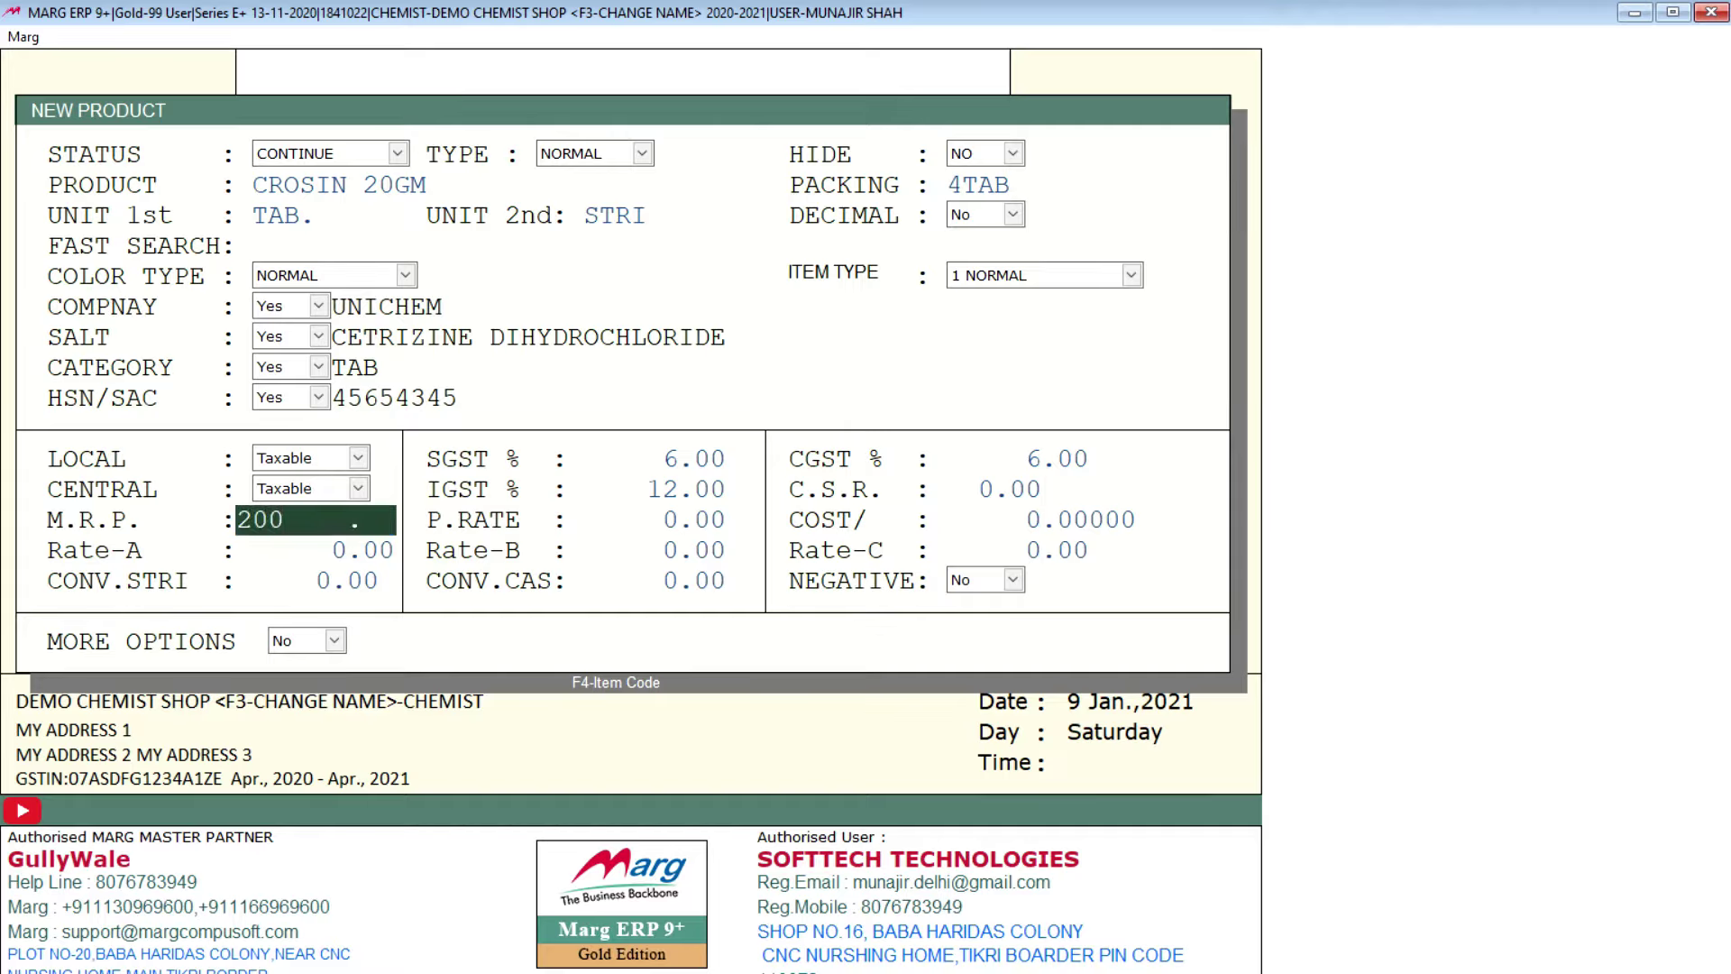
pyautogui.press('Return')
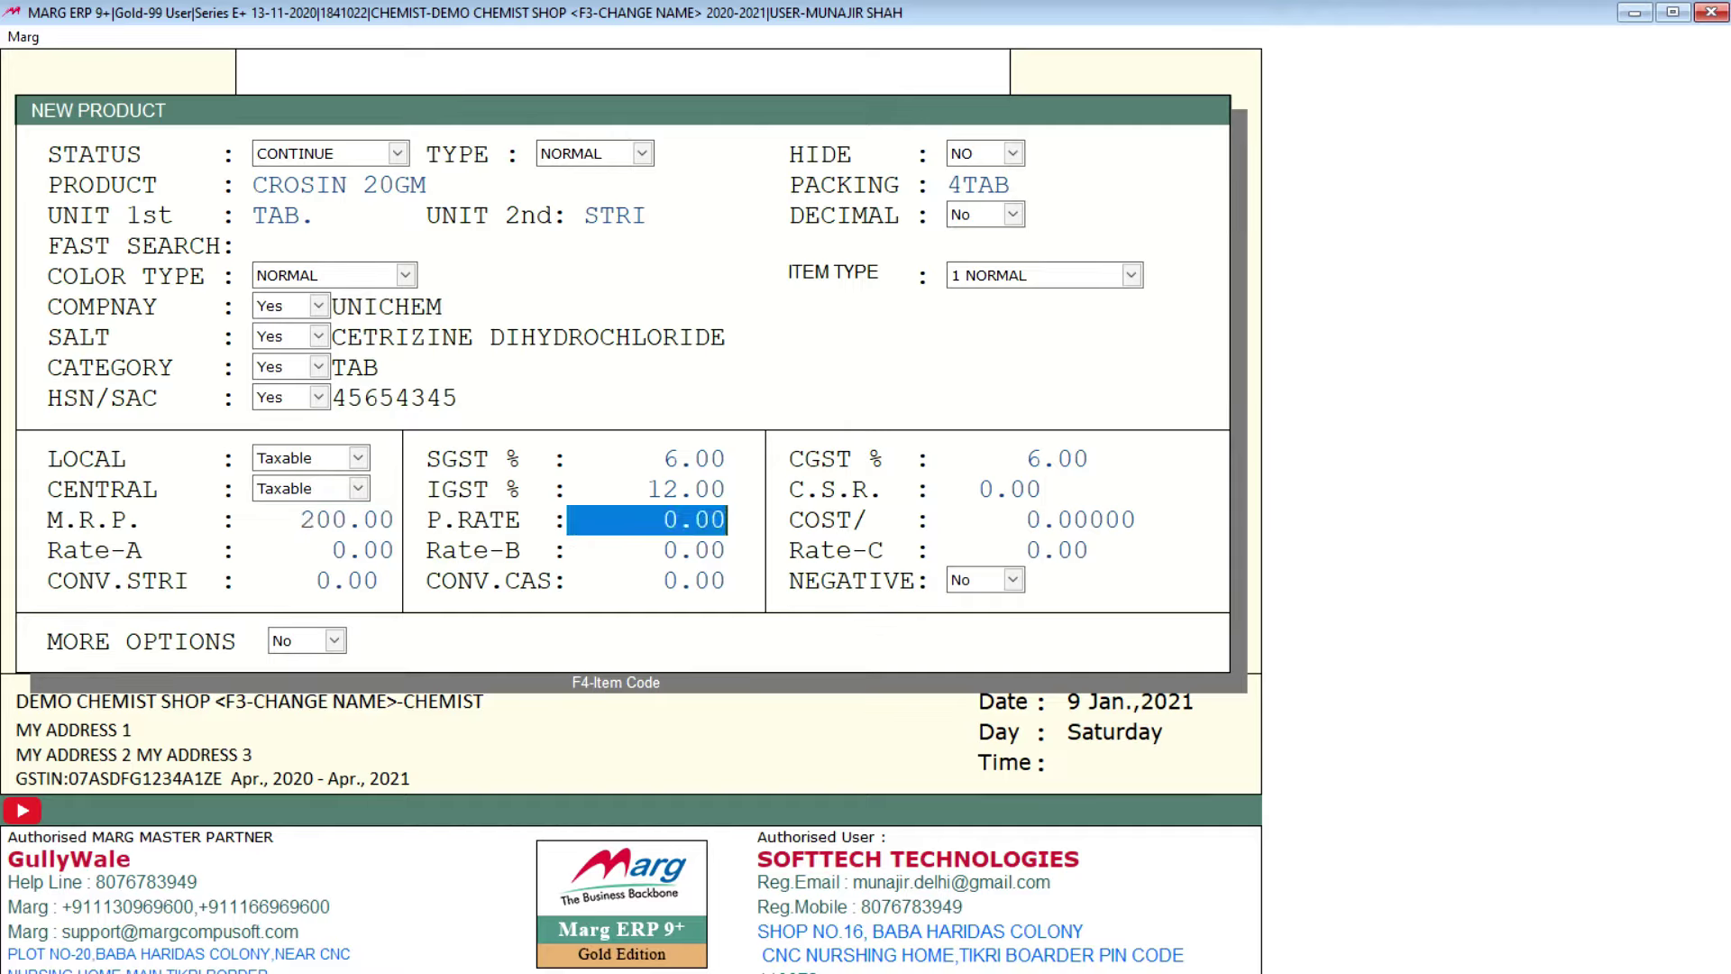
pyautogui.write('140')
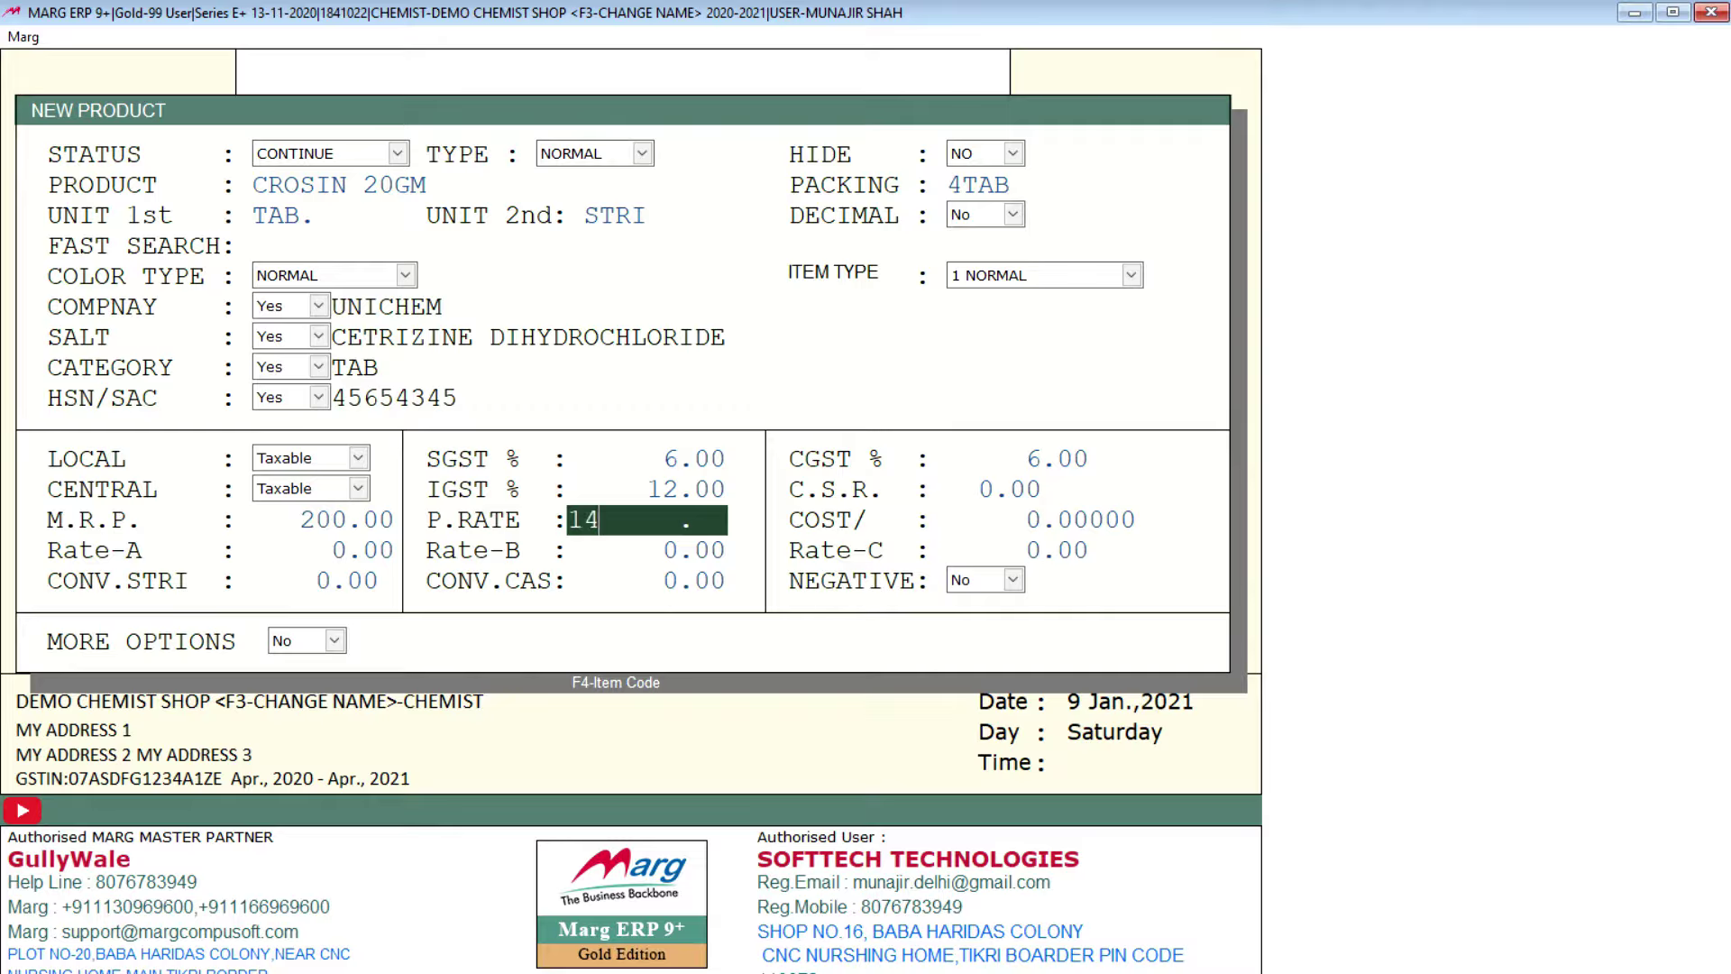
pyautogui.press('Return')
pyautogui.press('Return')
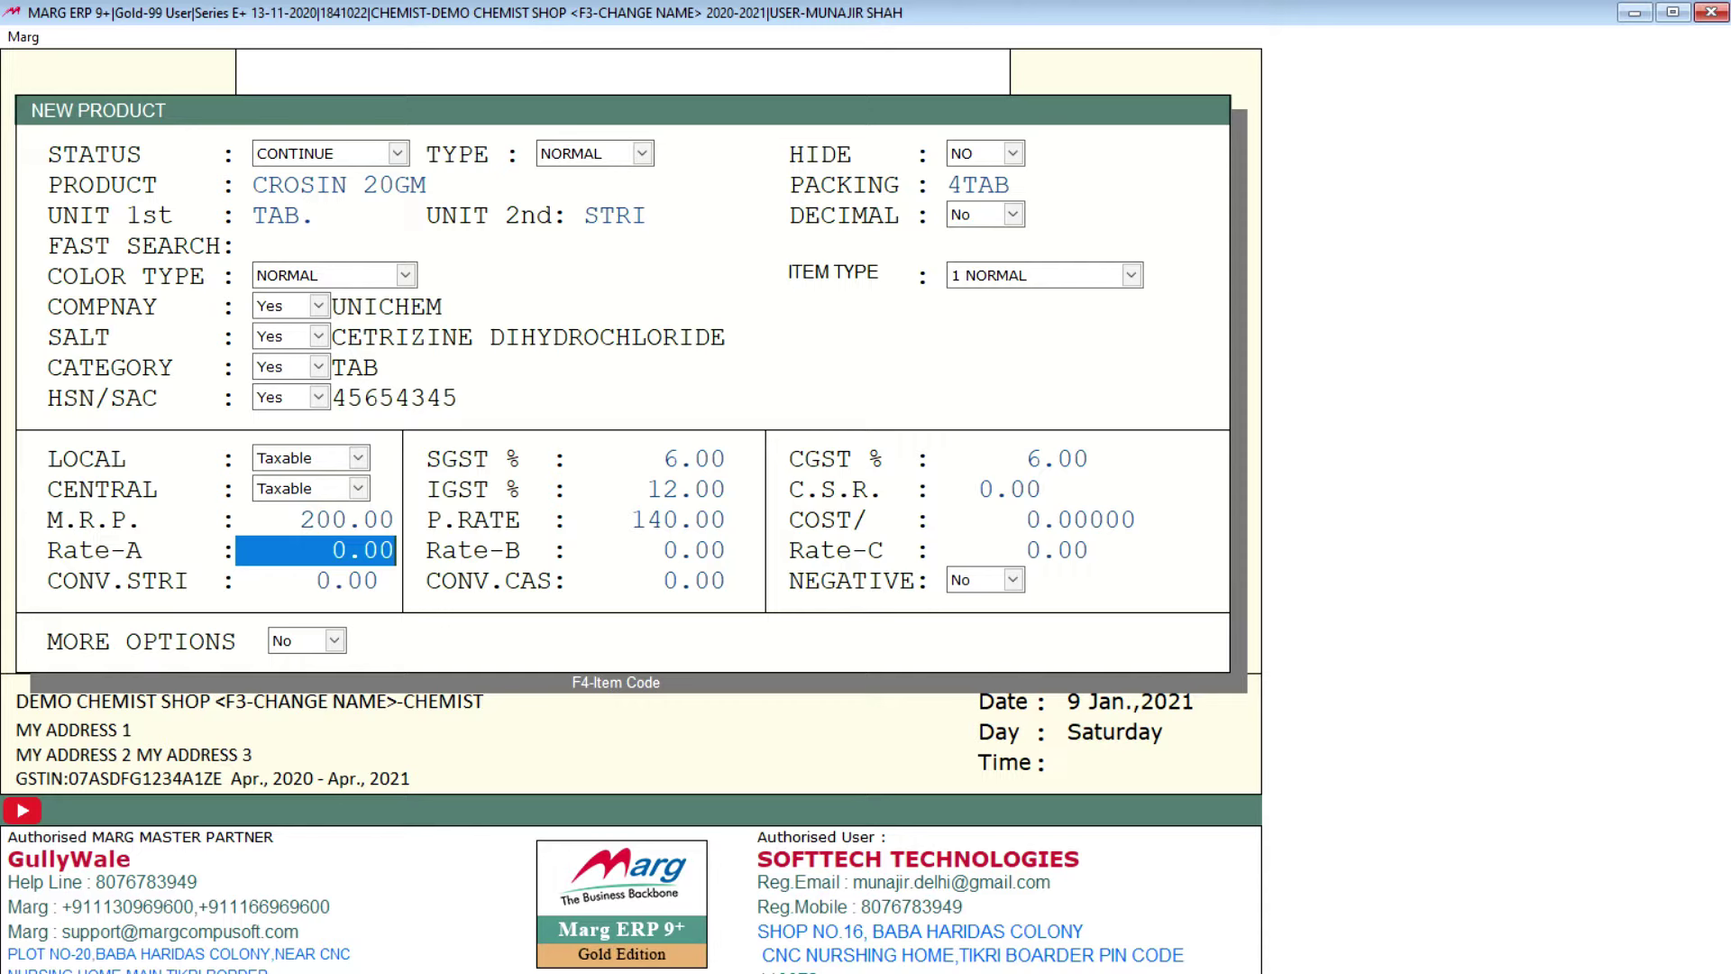
pyautogui.write('190')
pyautogui.press('Return')
pyautogui.press('Return')
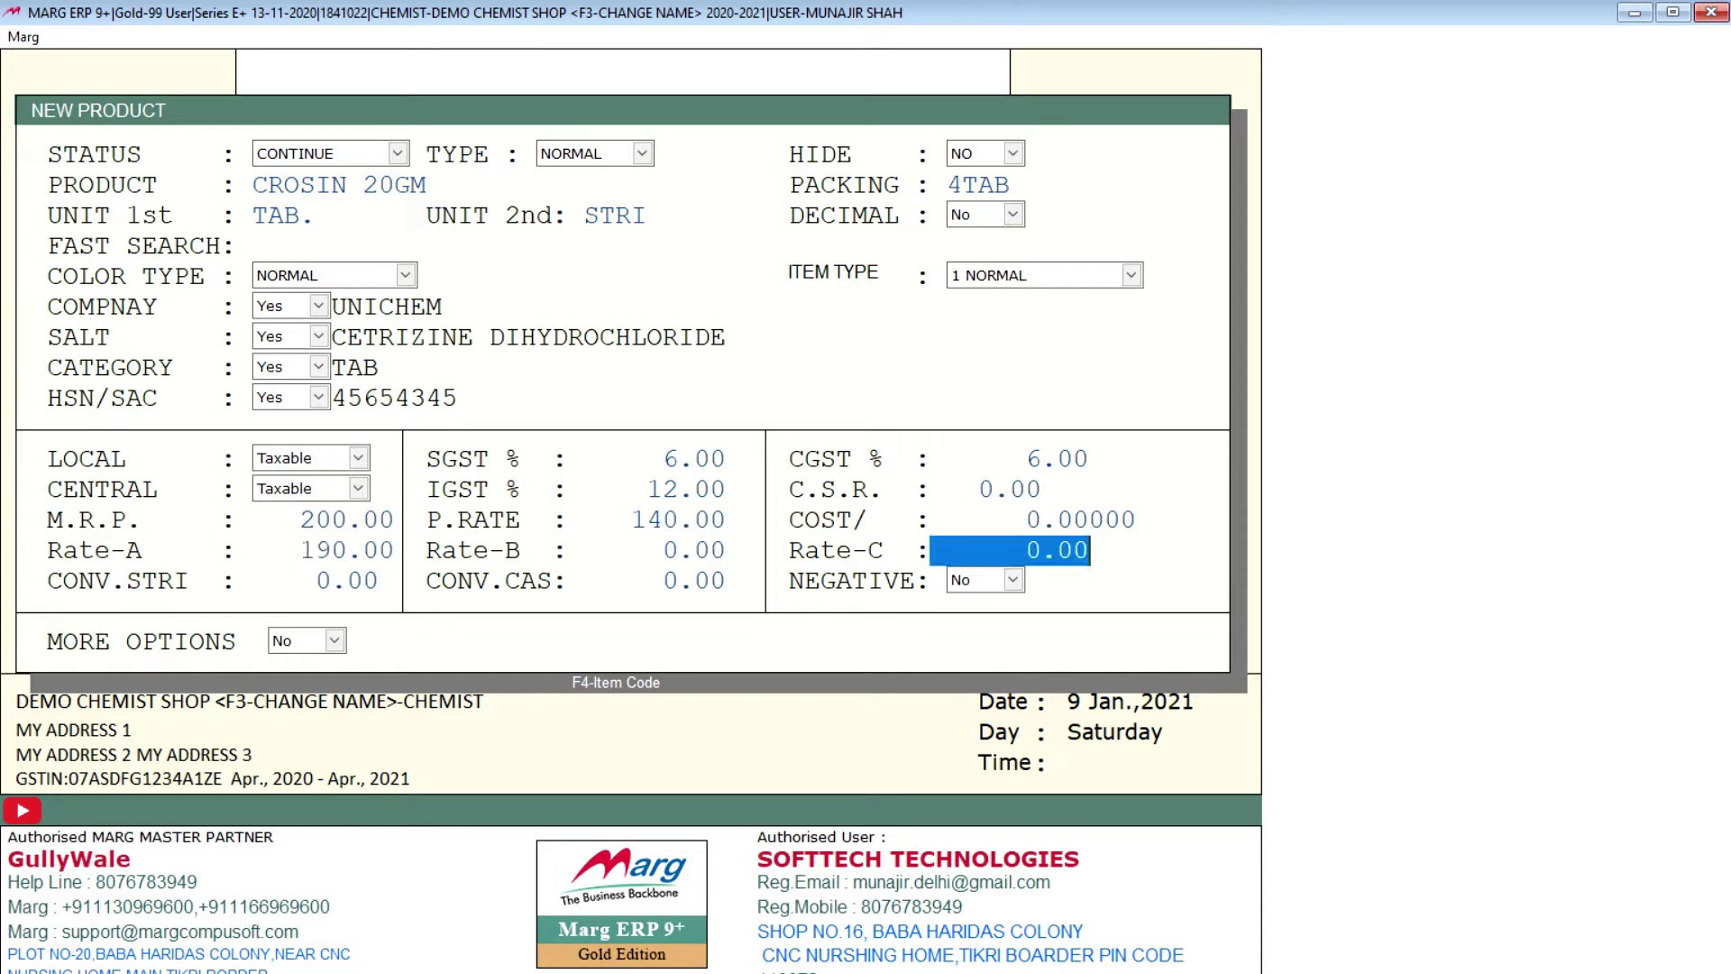
# Step: Set strip conversion to 4, then step past NEGATIVE into MORE OPTIONS
pyautogui.click(316, 581)
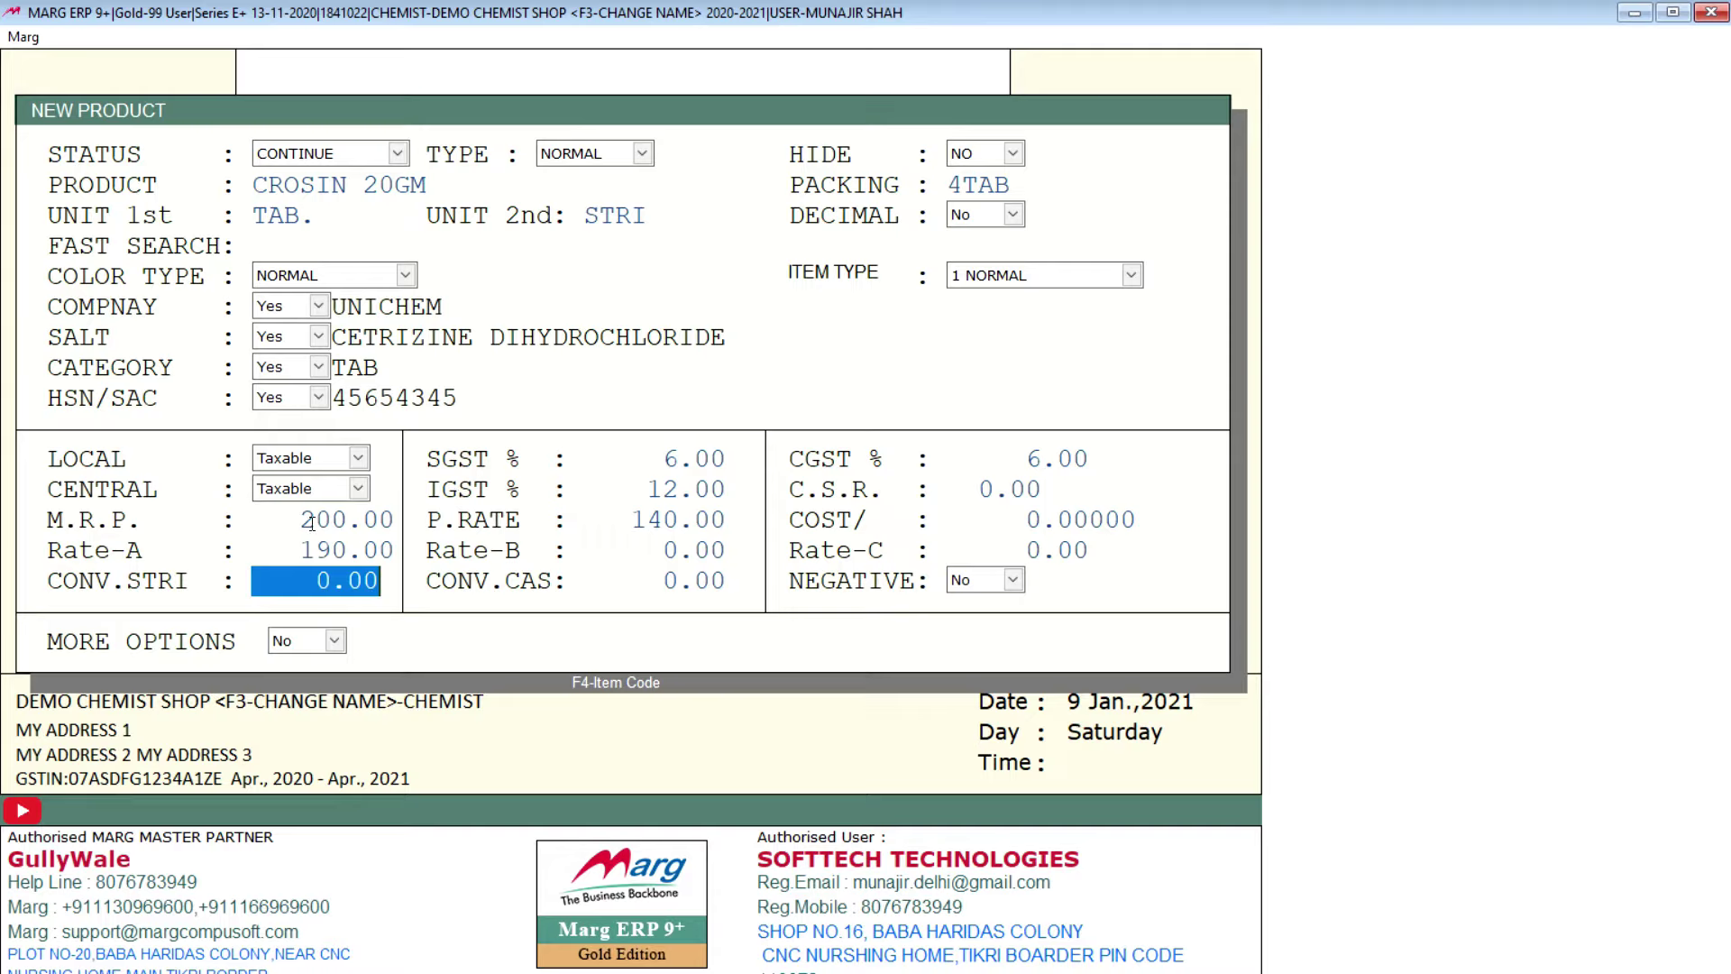
pyautogui.click(511, 183)
pyautogui.click(509, 182)
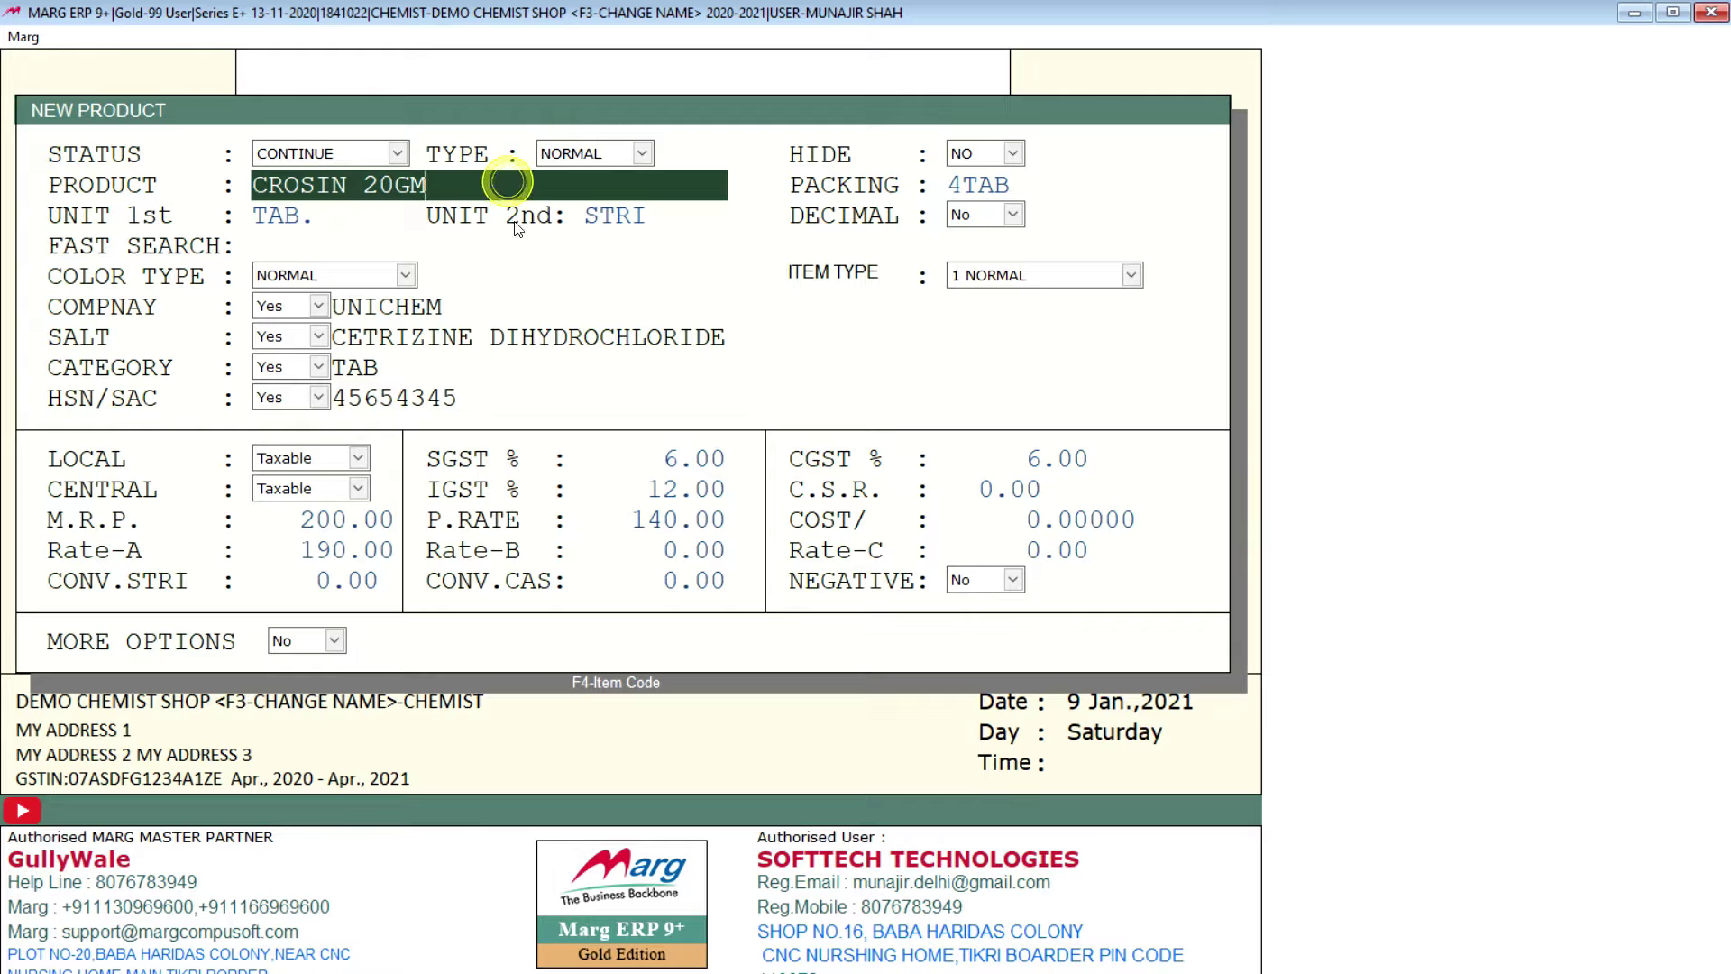
pyautogui.click(1006, 176)
pyautogui.click(315, 578)
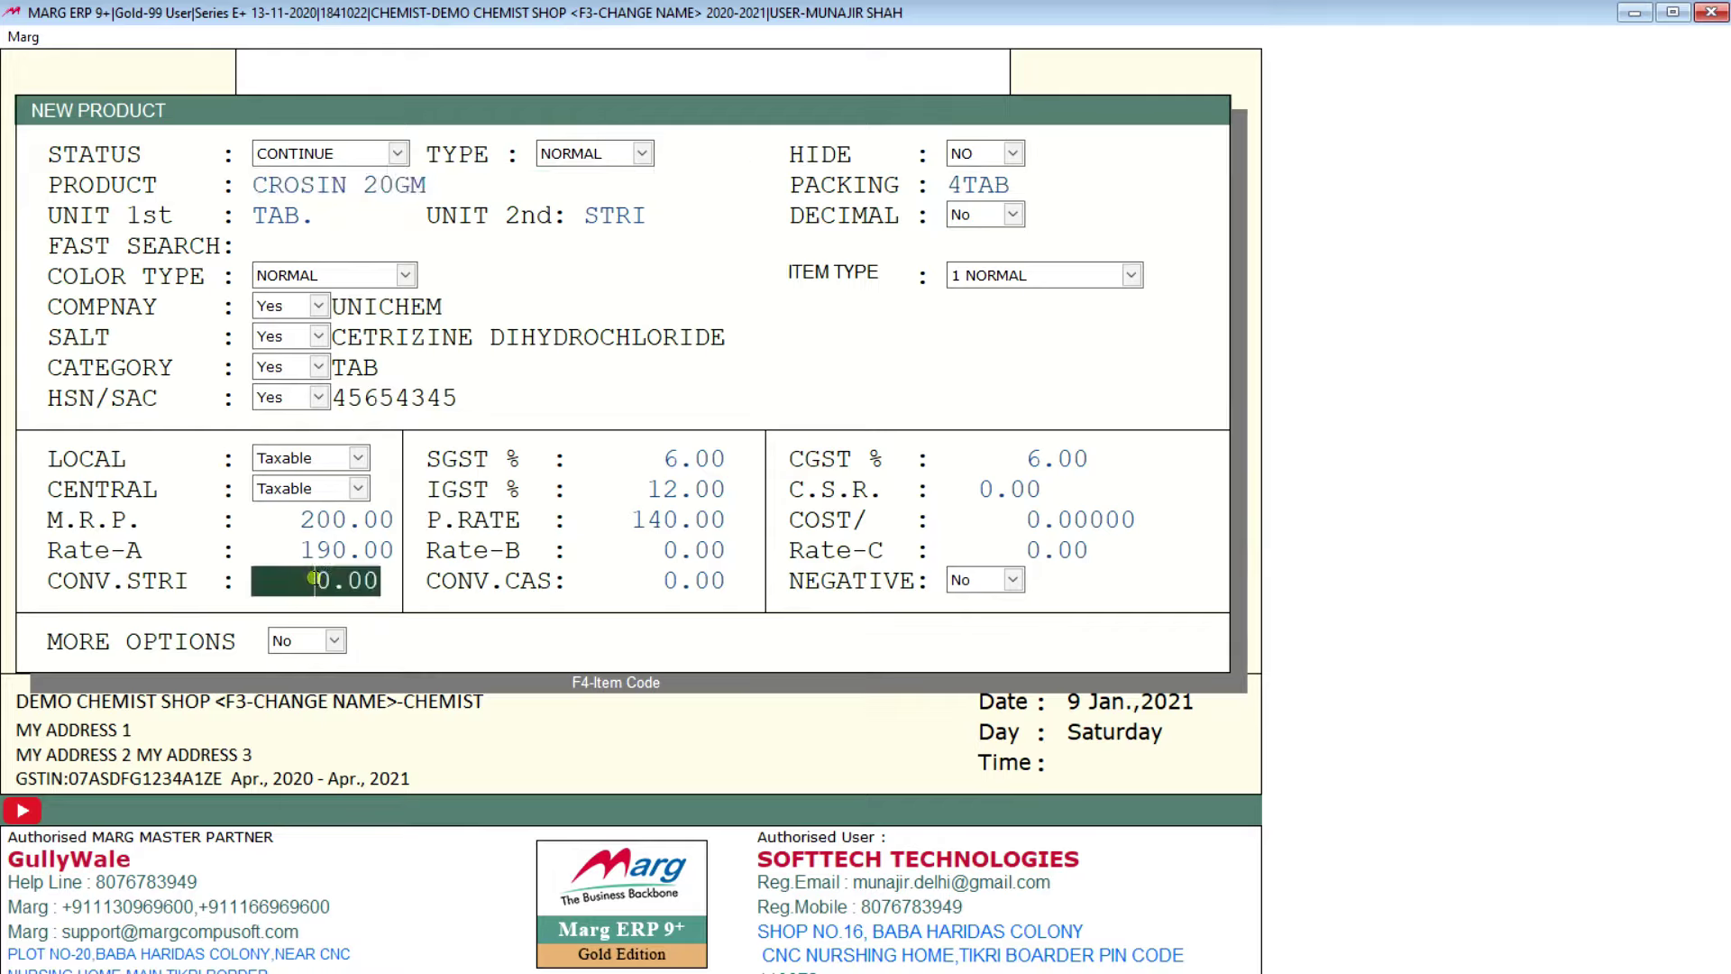
pyautogui.write('4')
pyautogui.click(663, 580)
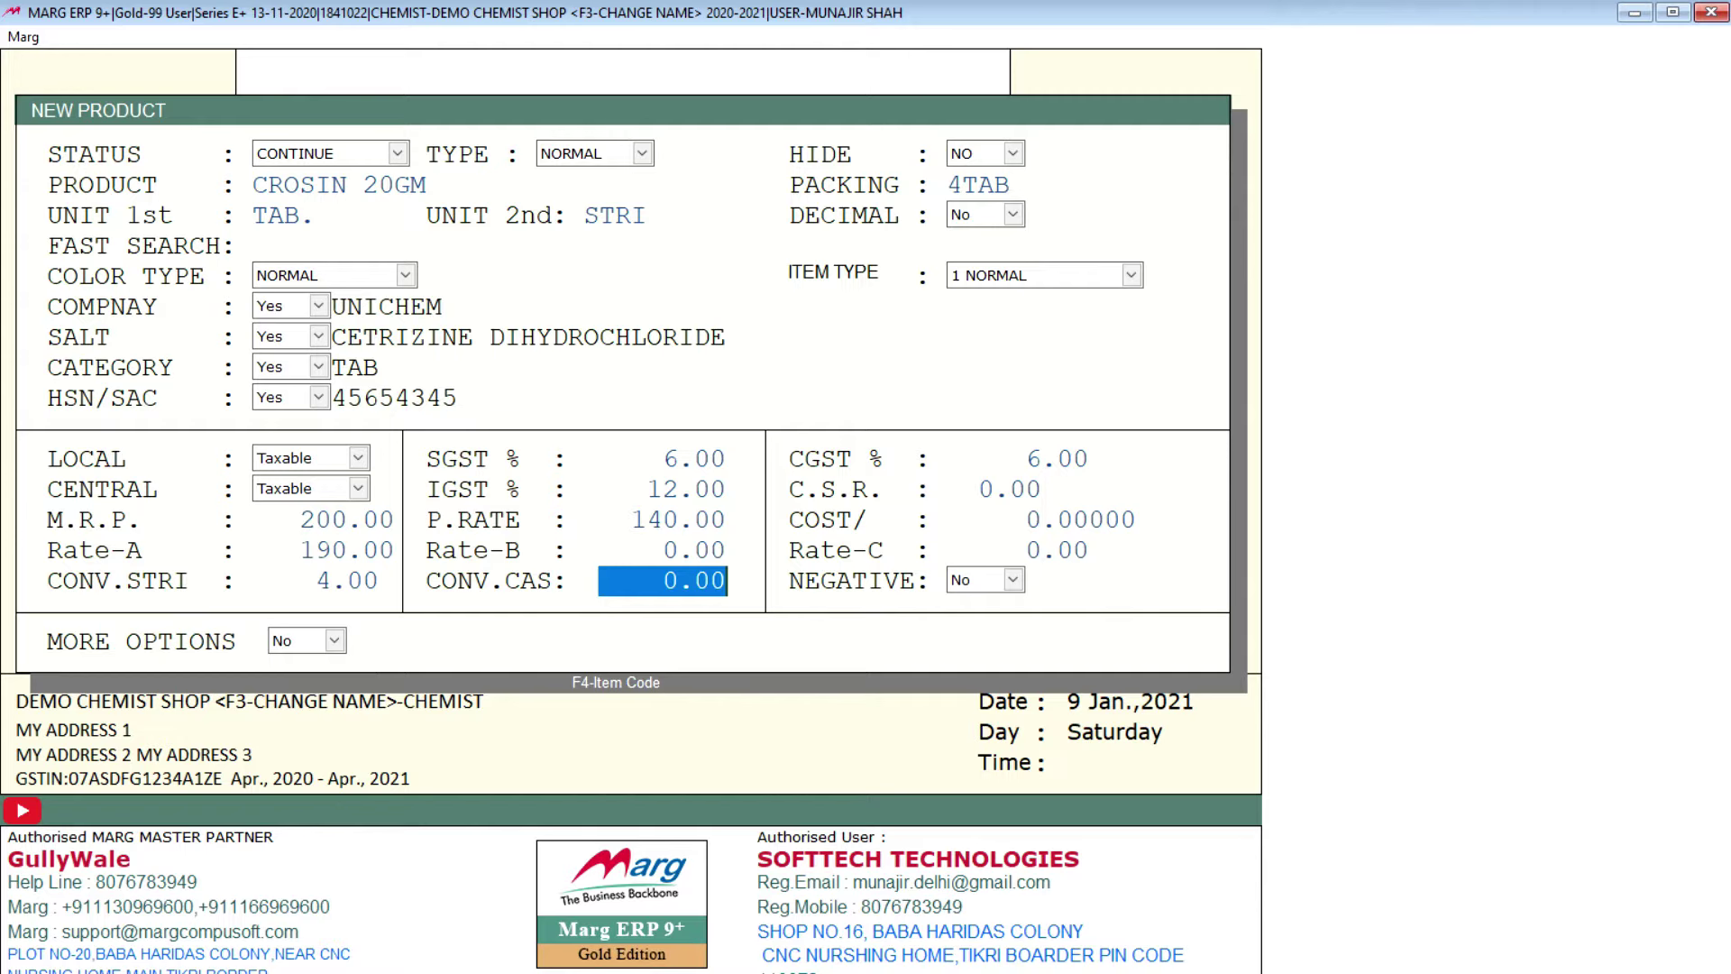
pyautogui.press('Return')
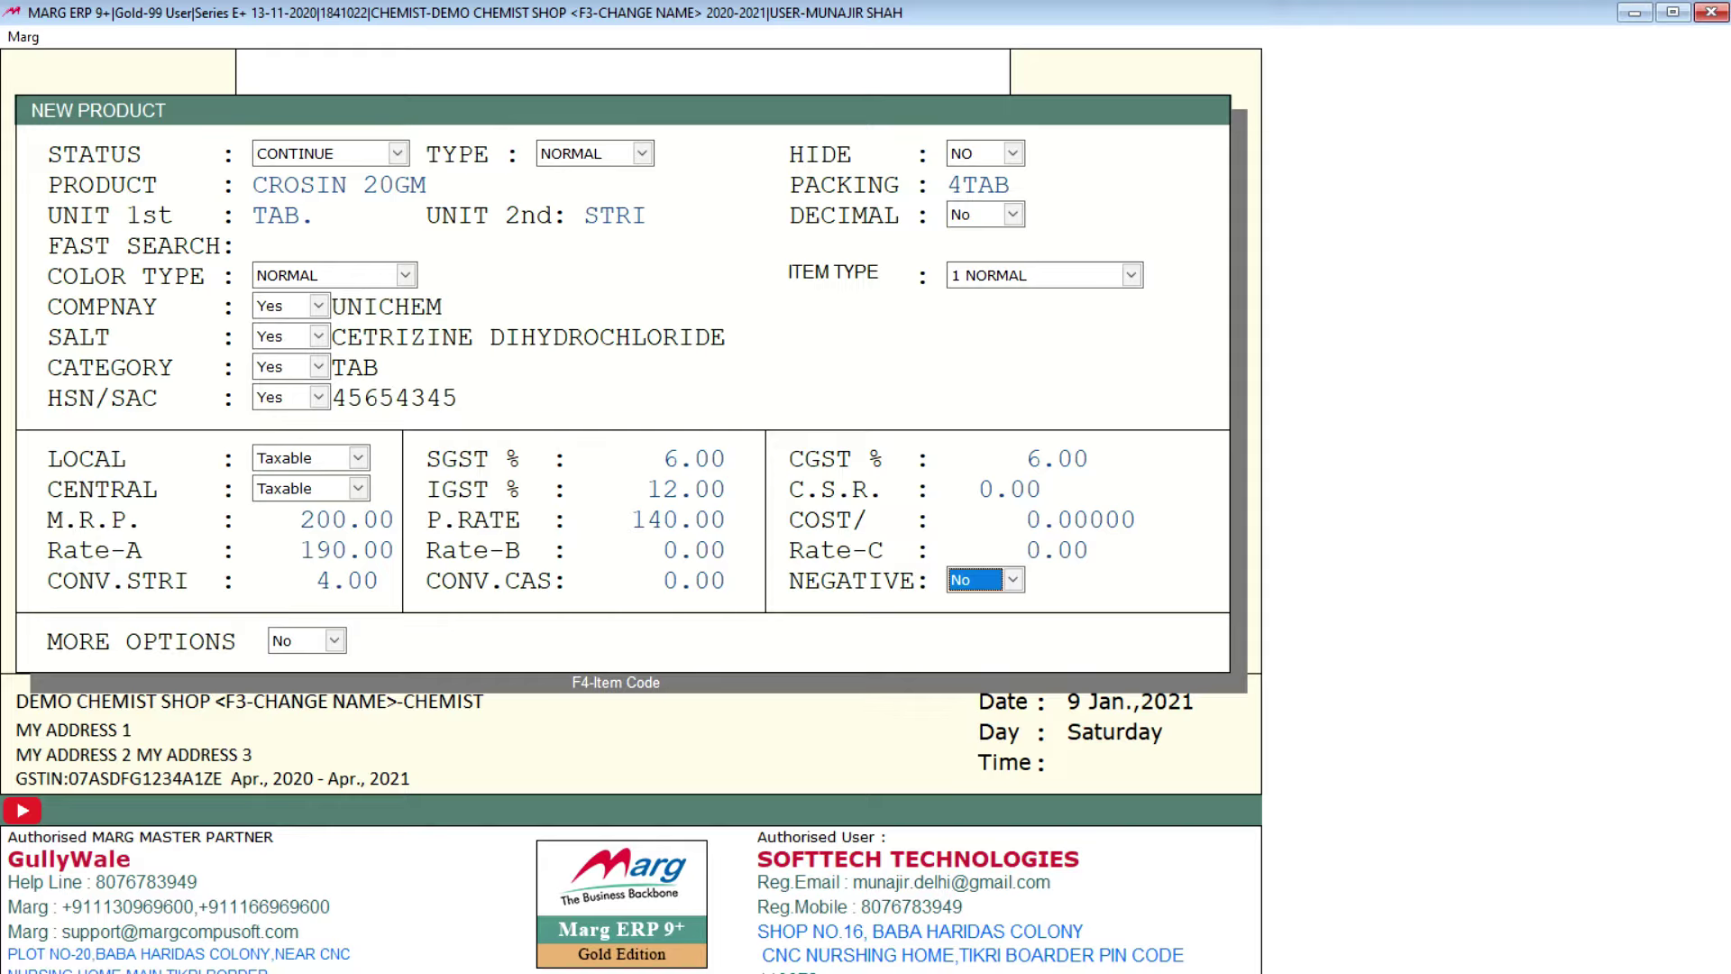
pyautogui.press('Return')
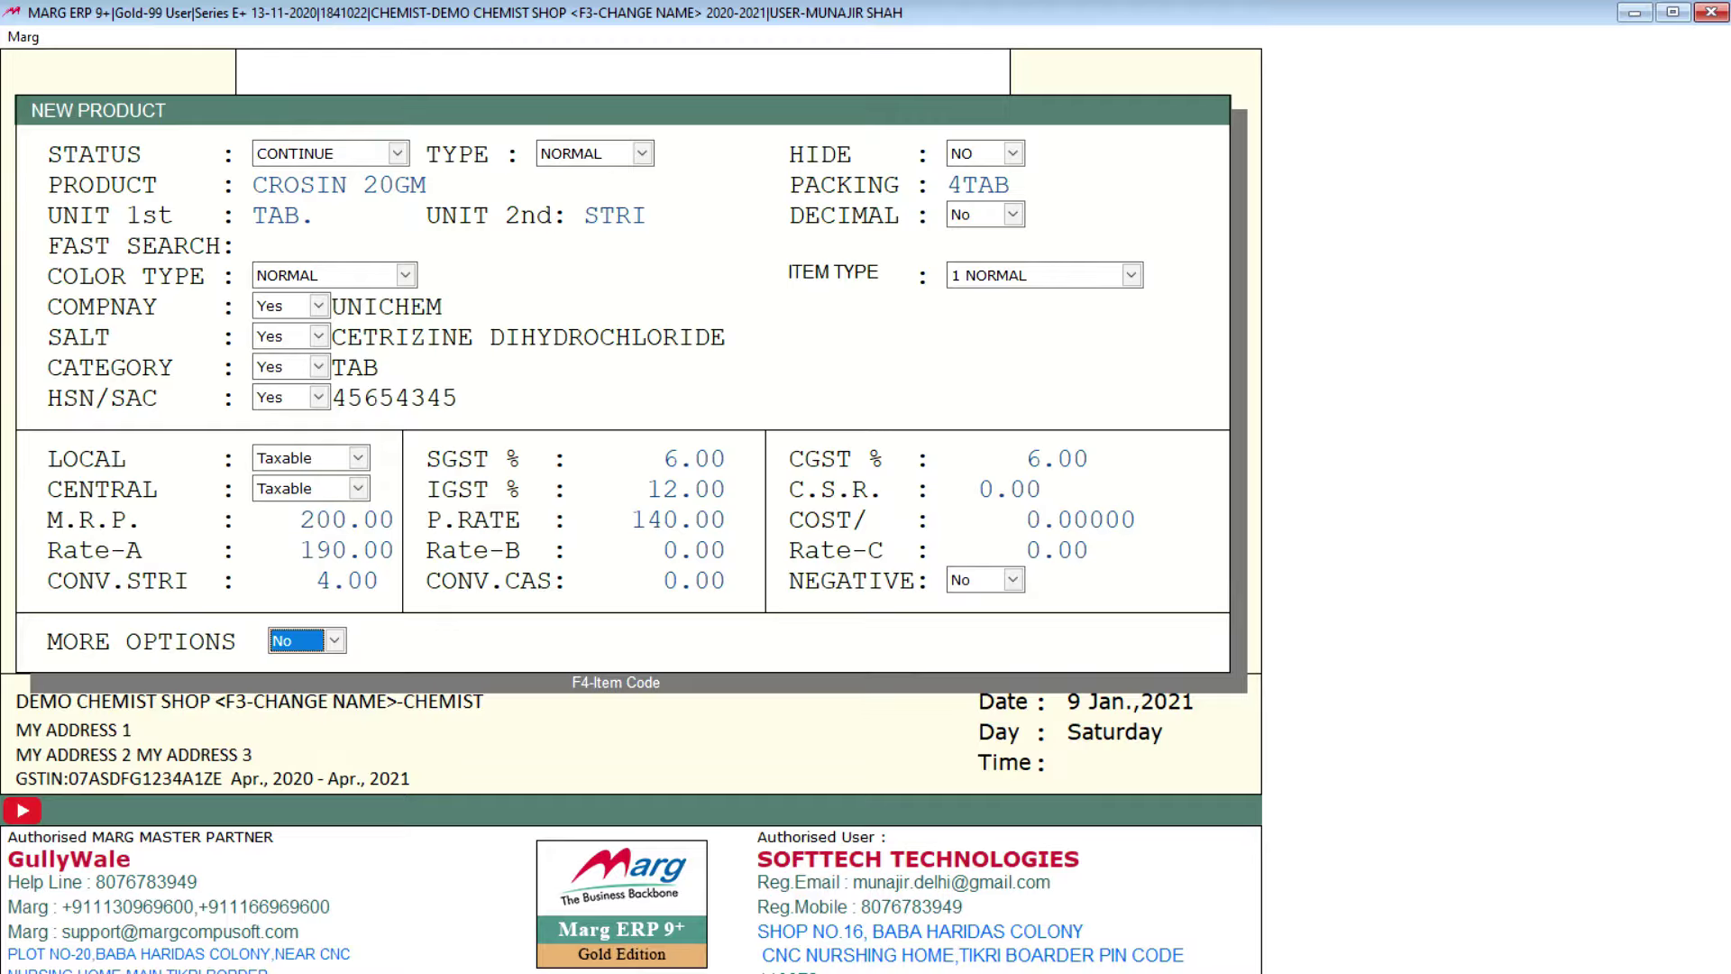
pyautogui.press('Return')
pyautogui.press('Return')
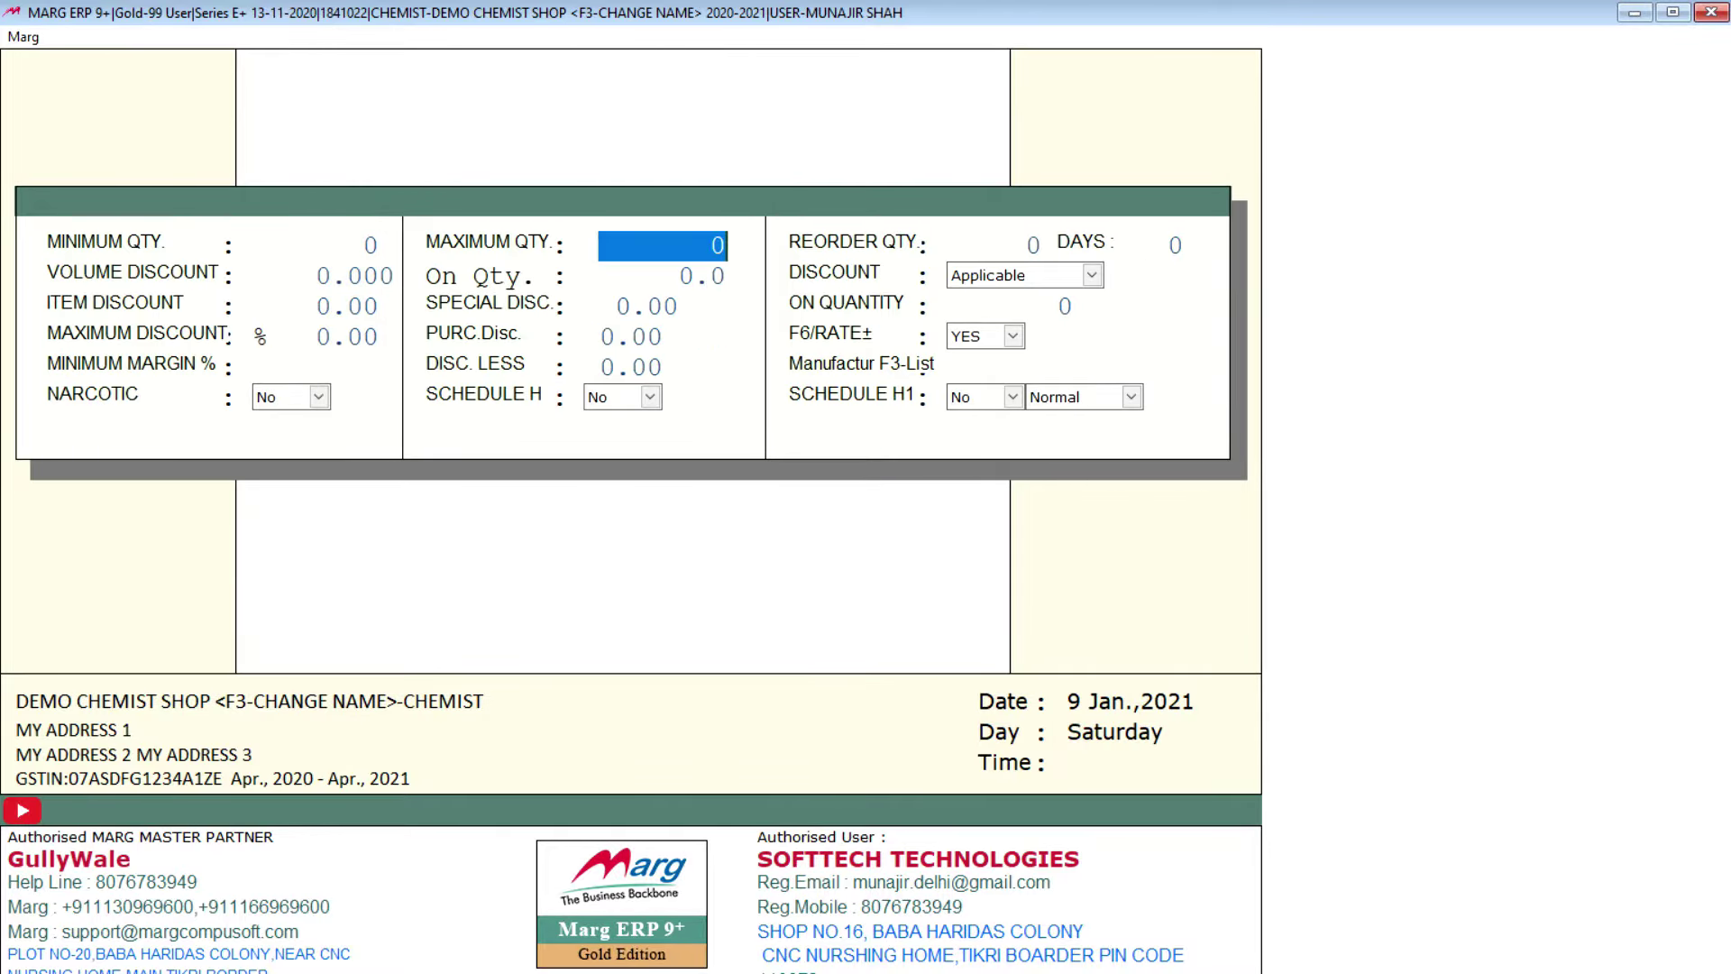
# Step: Leave quantity, discount, narcotic and Schedule H1 fields unchanged, then save CROSIN 20GM
pyautogui.press('Up')
pyautogui.press('Return')
pyautogui.press('Return')
pyautogui.press('Return')
pyautogui.press('Return')
pyautogui.press('Return')
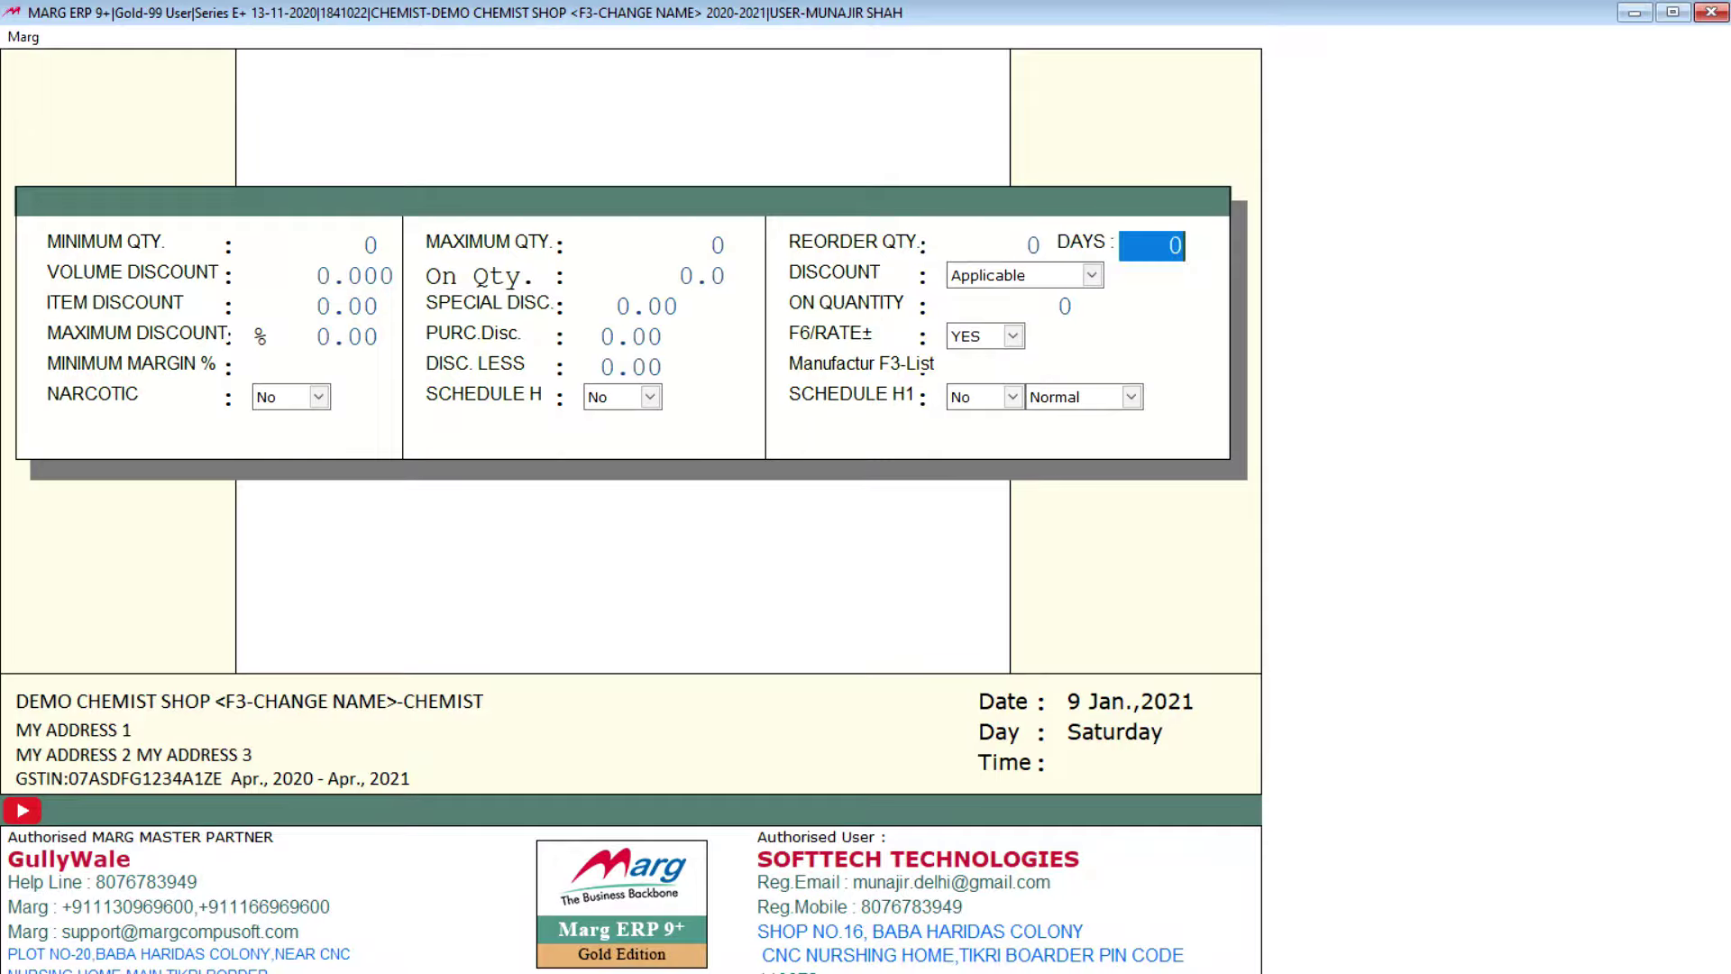
pyautogui.press('Return')
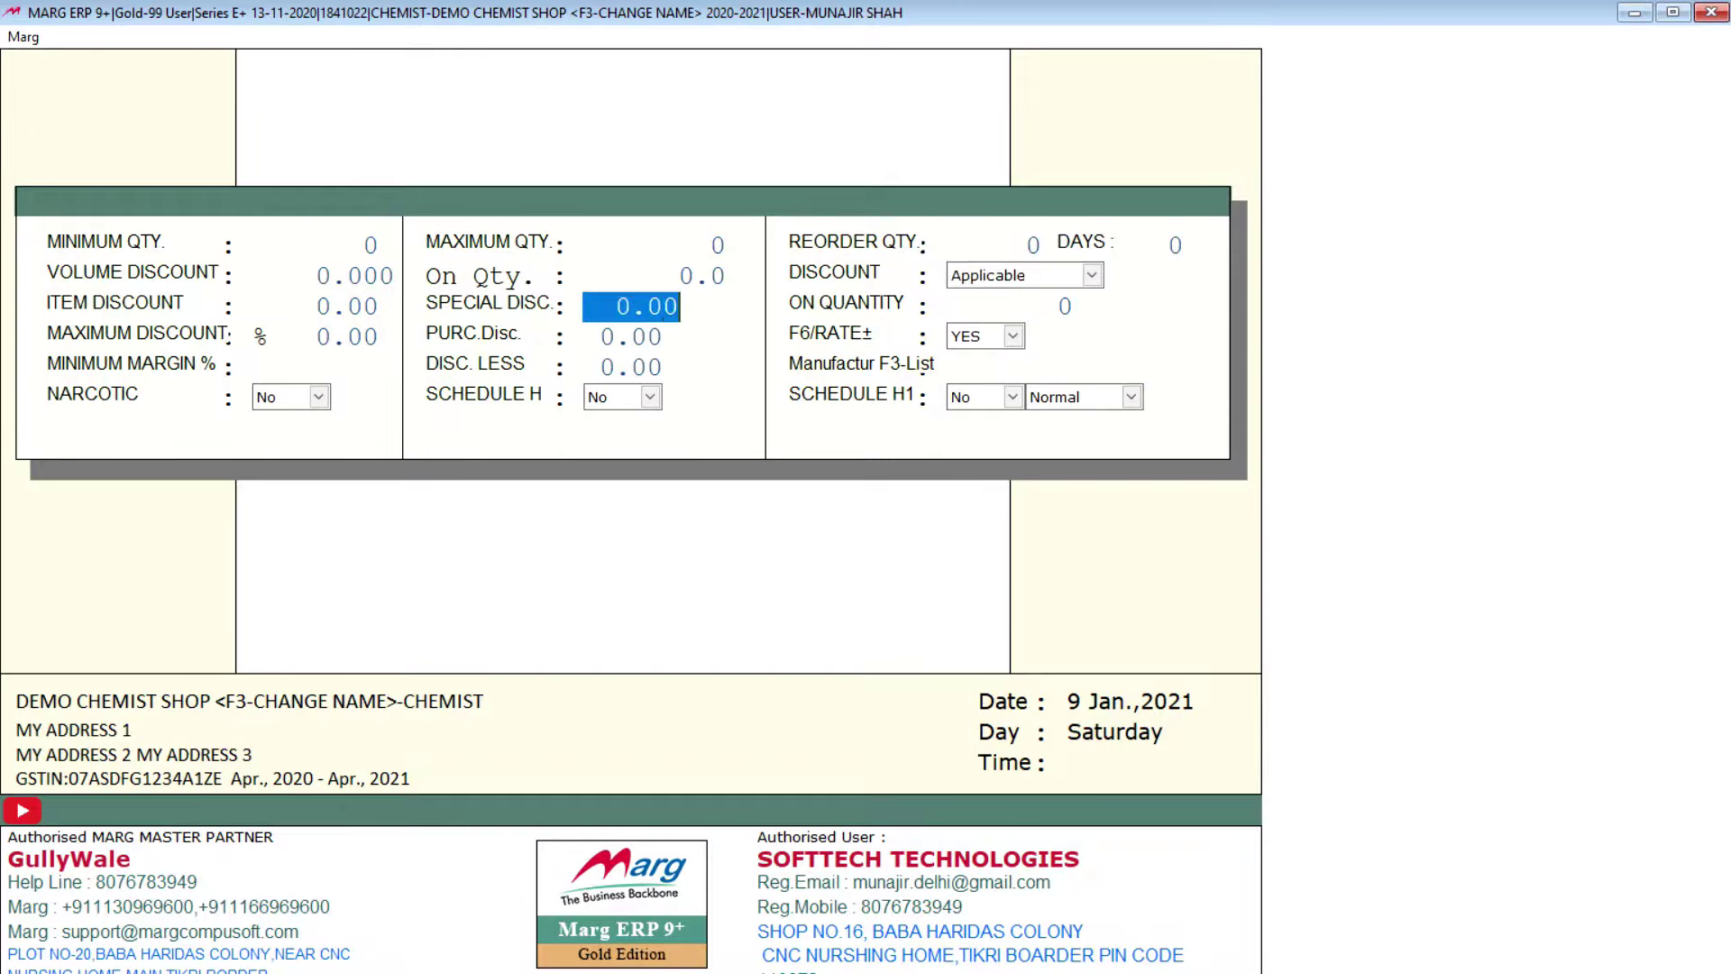
pyautogui.press('Return')
pyautogui.press('Return')
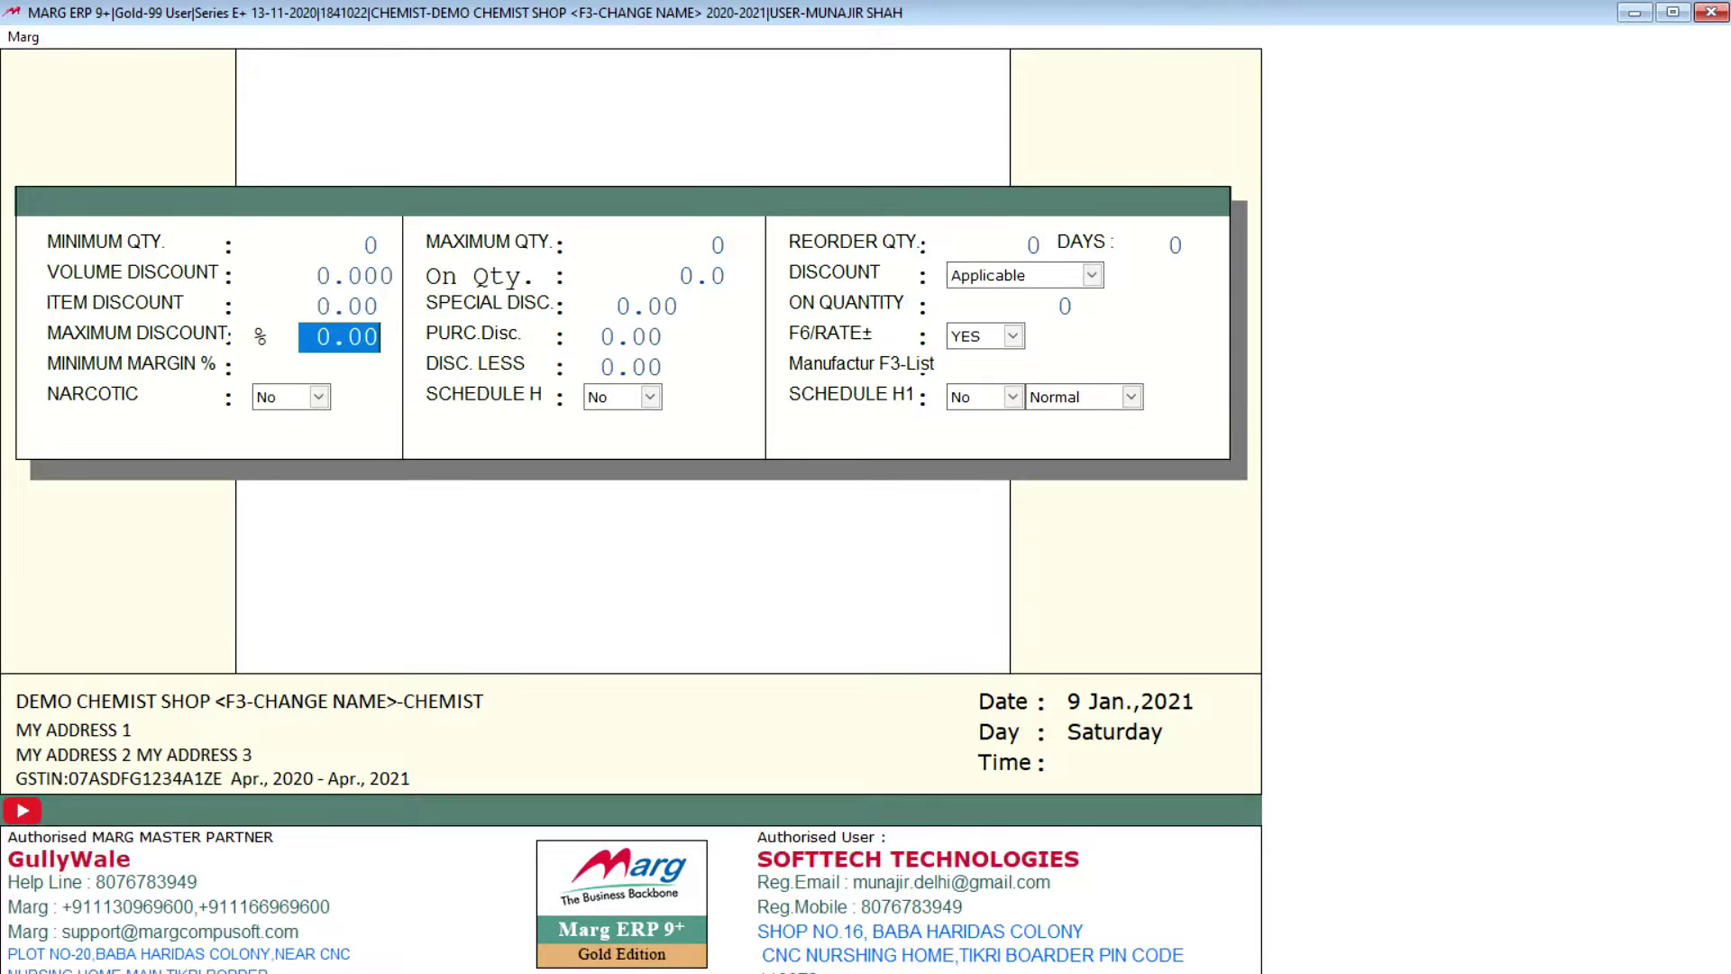
pyautogui.press('Return')
pyautogui.press('Return')
pyautogui.press('Return')
pyautogui.press('Return')
pyautogui.press('Return')
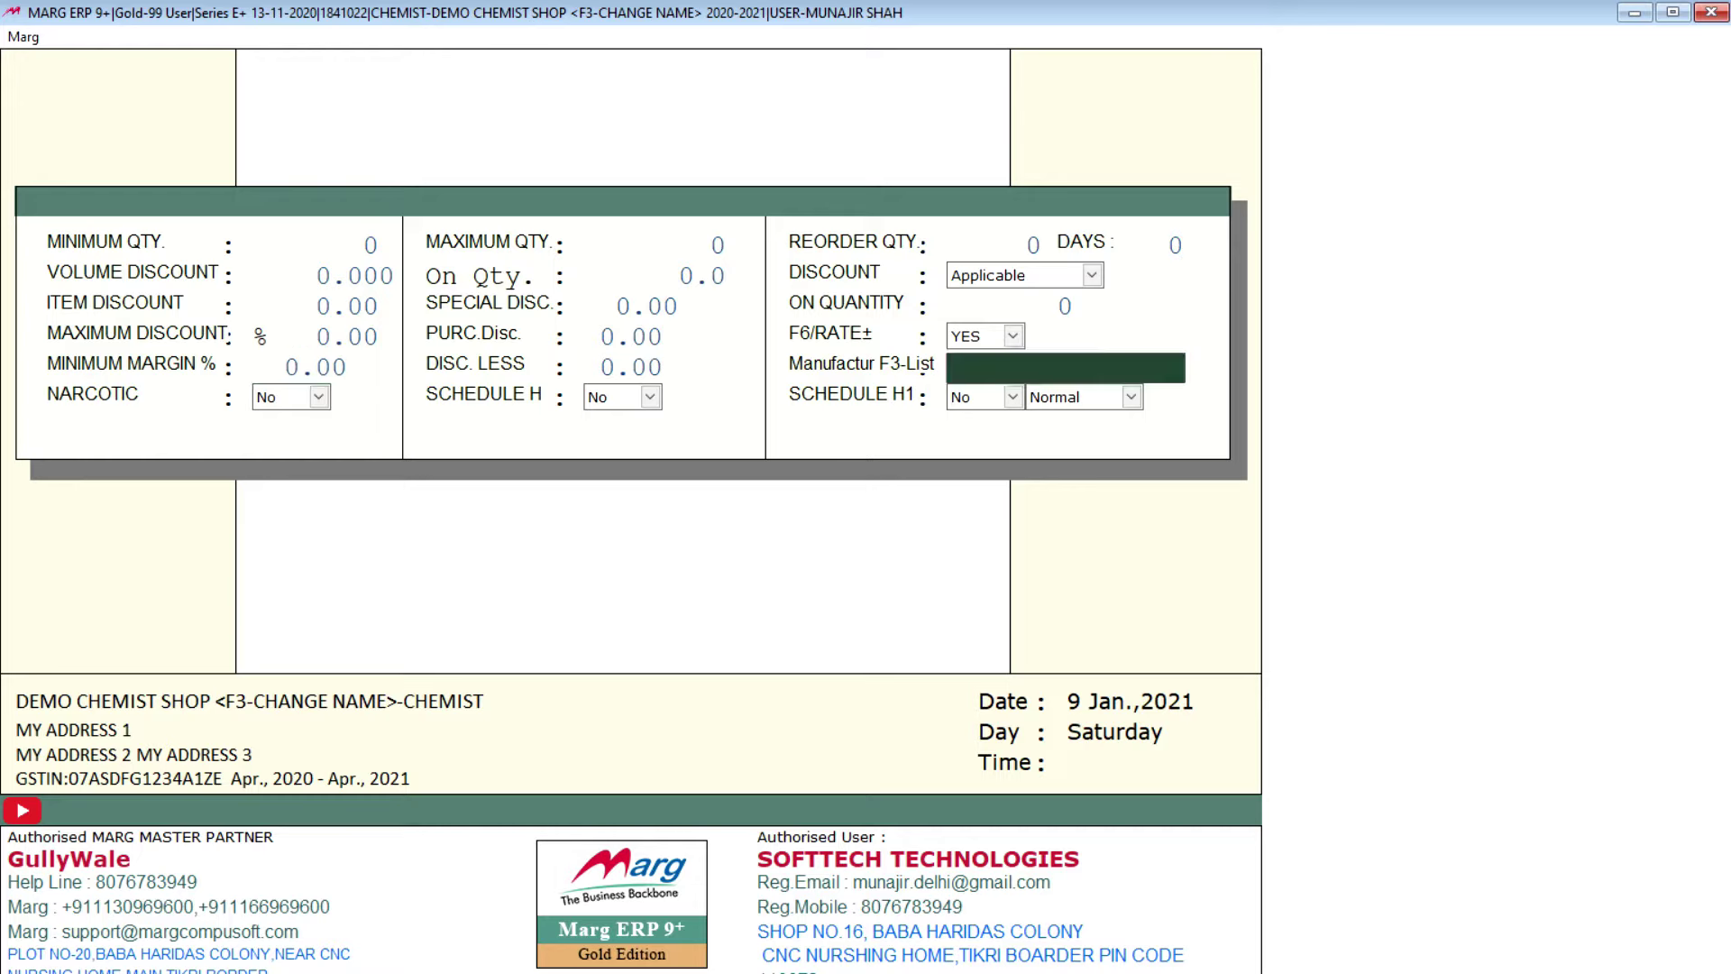
pyautogui.press('Return')
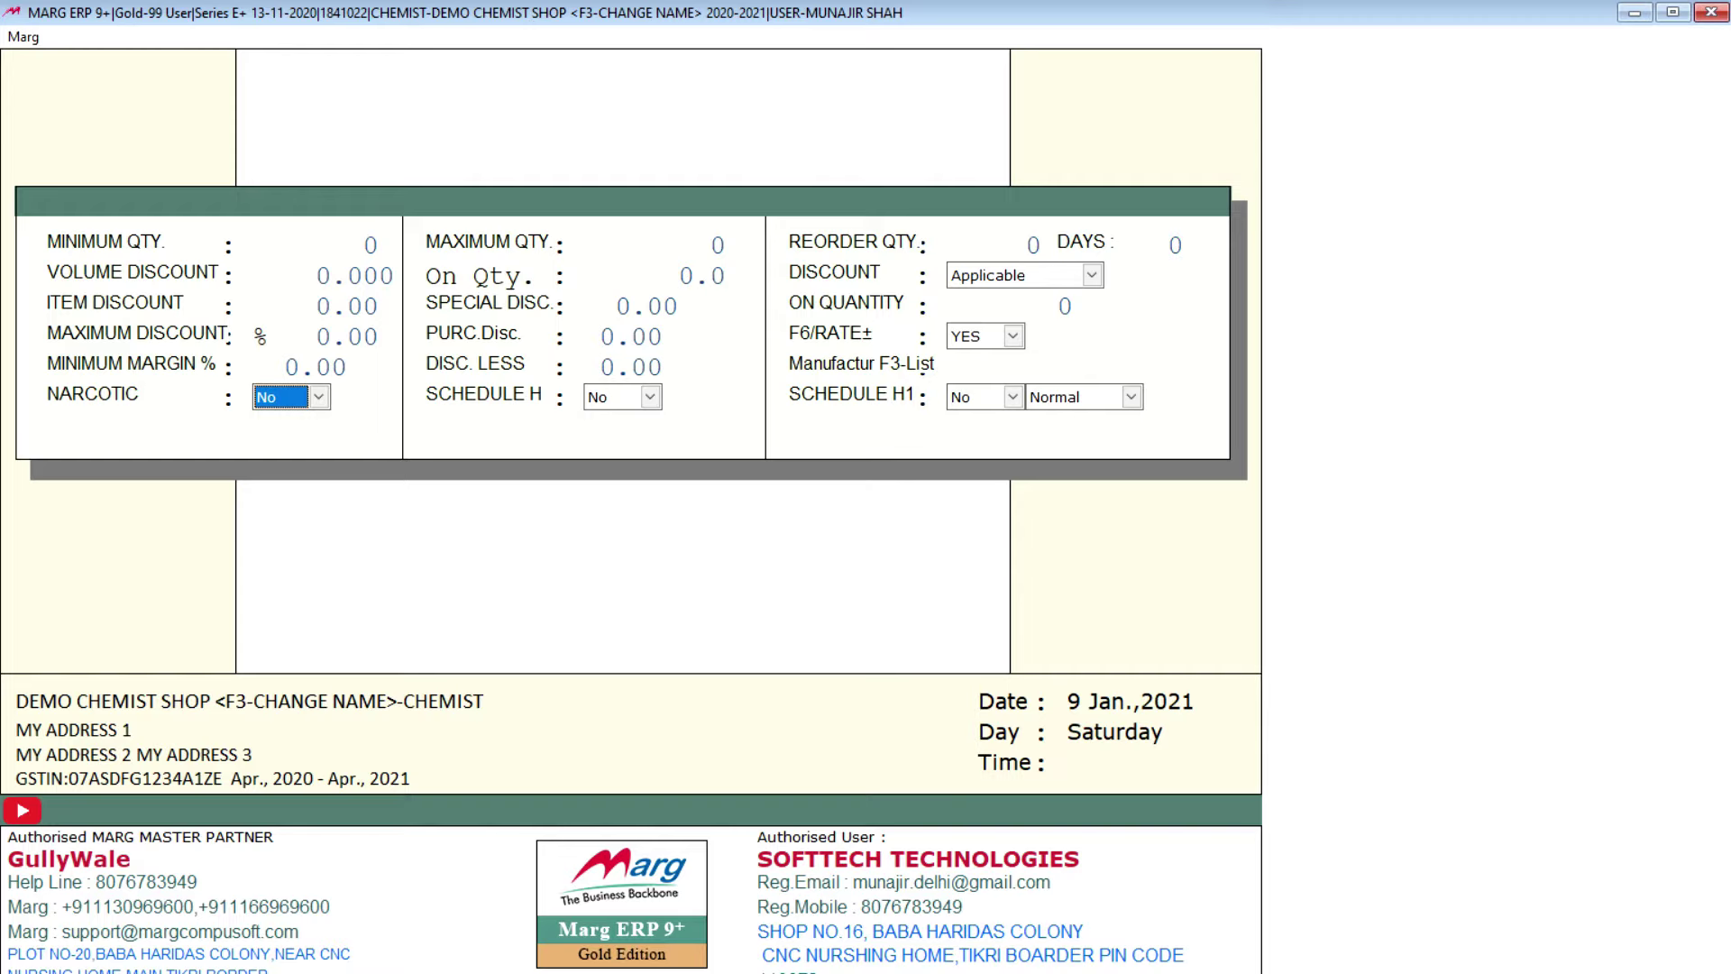
pyautogui.press('Return')
pyautogui.press('Return')
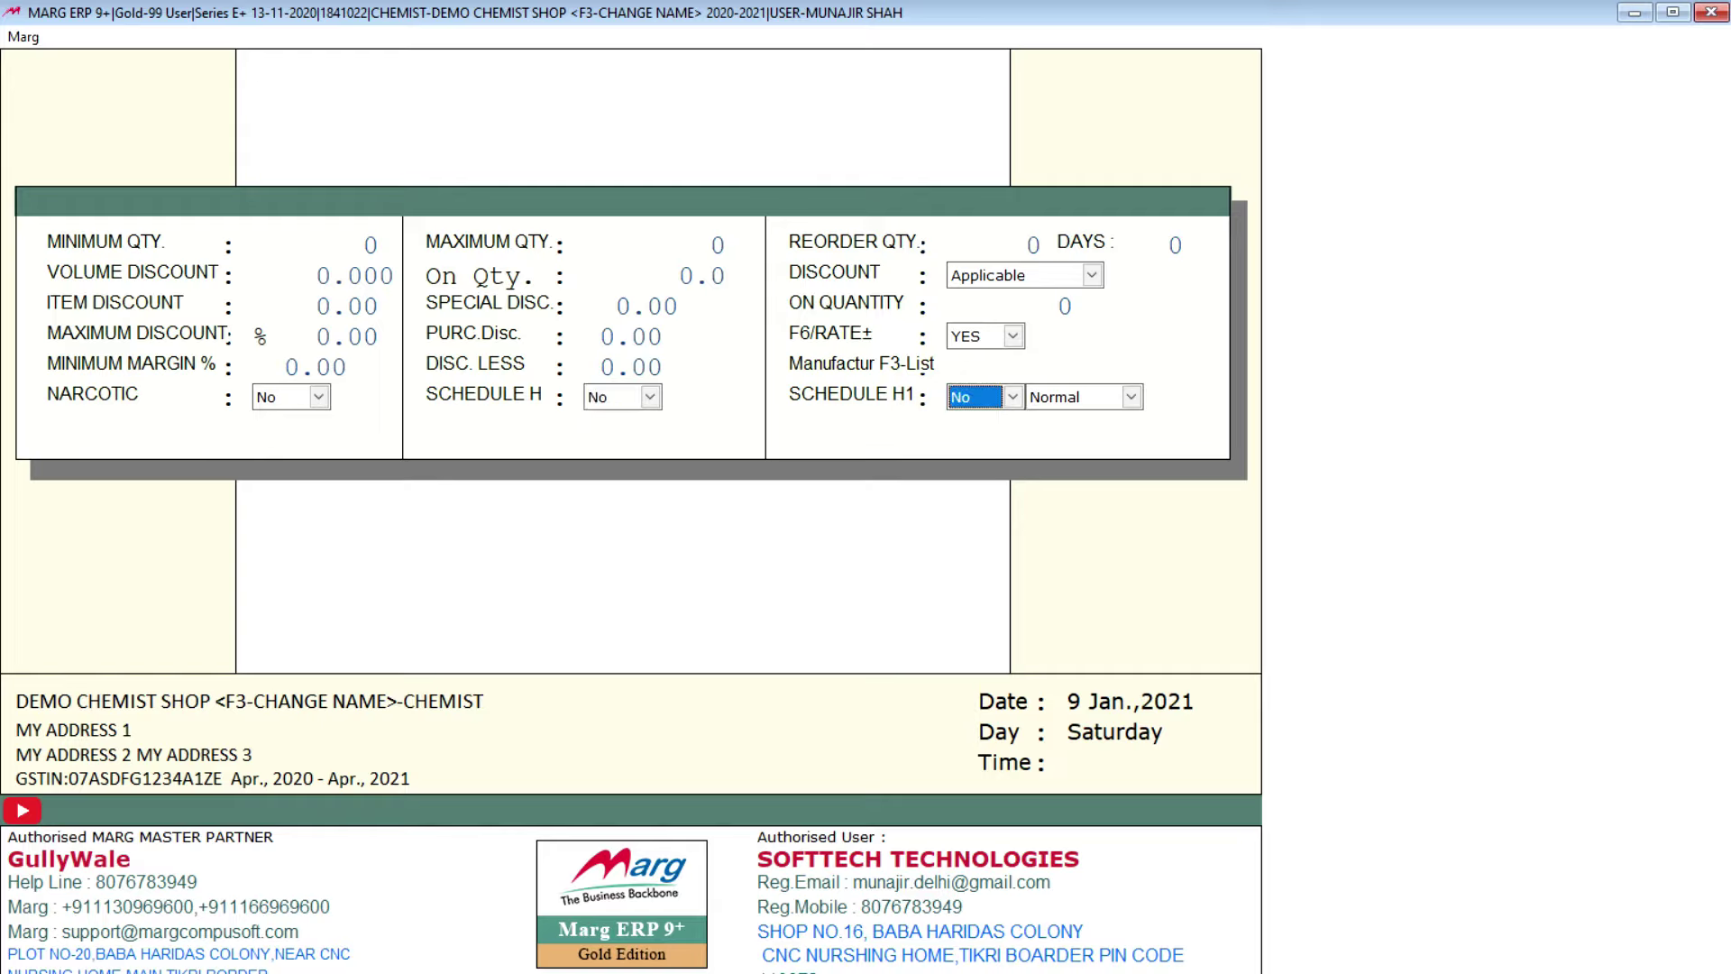
pyautogui.press('Return')
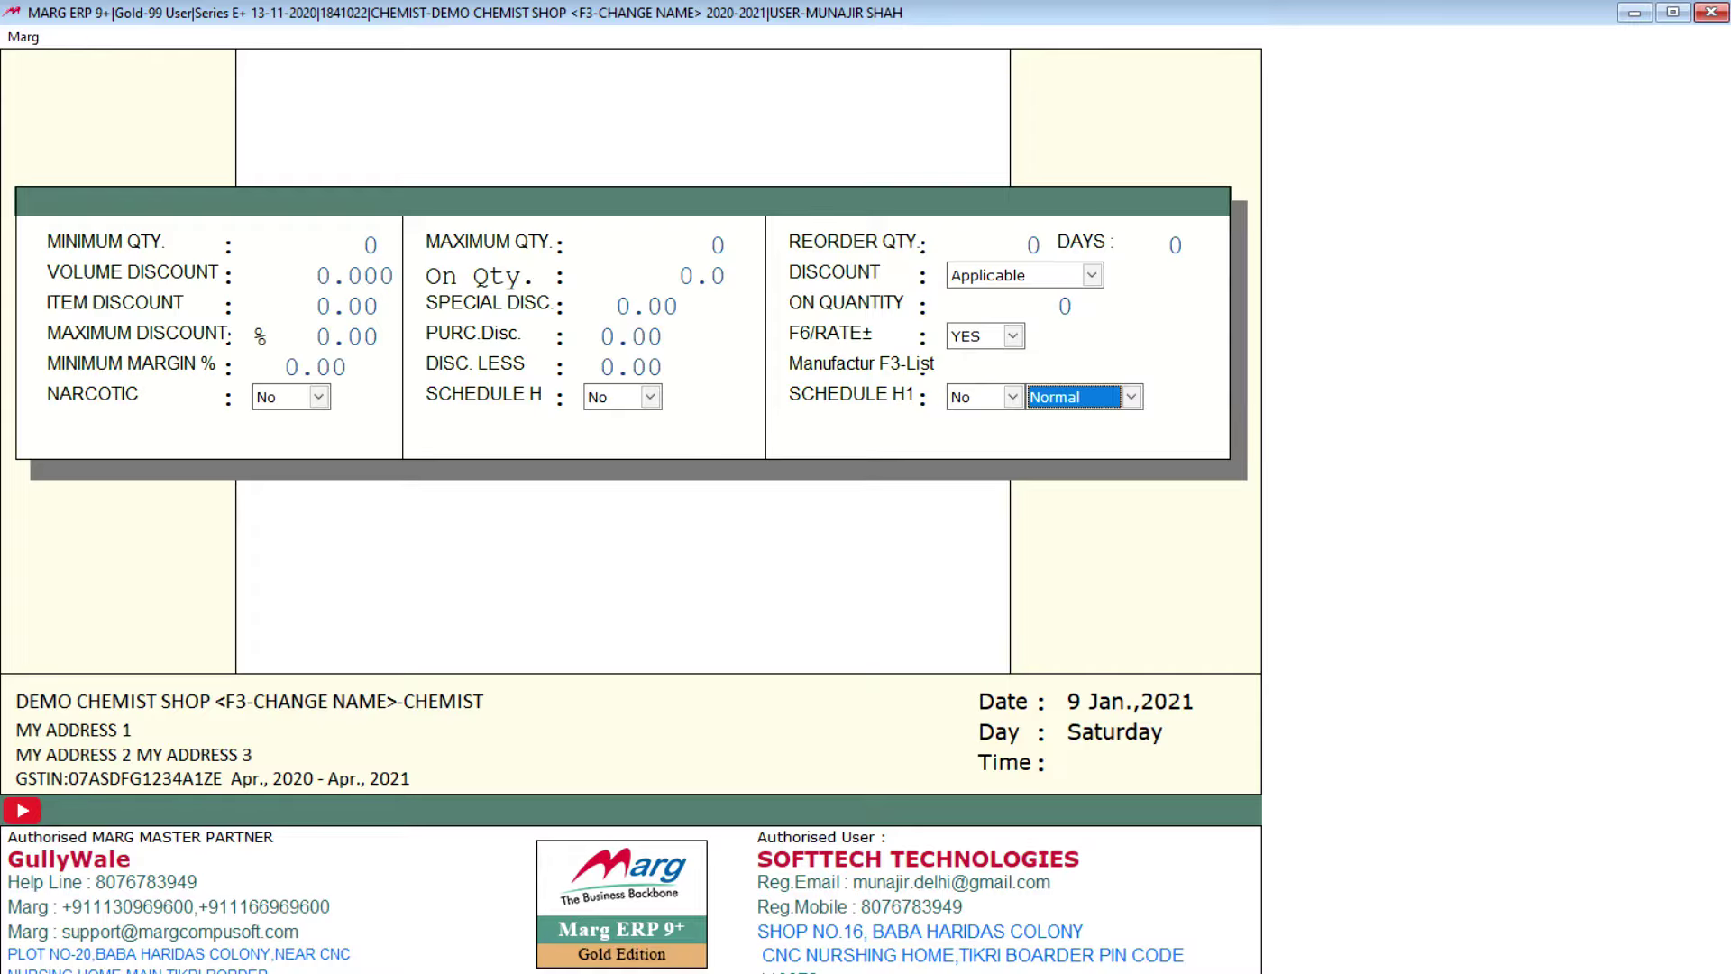
pyautogui.press('Return')
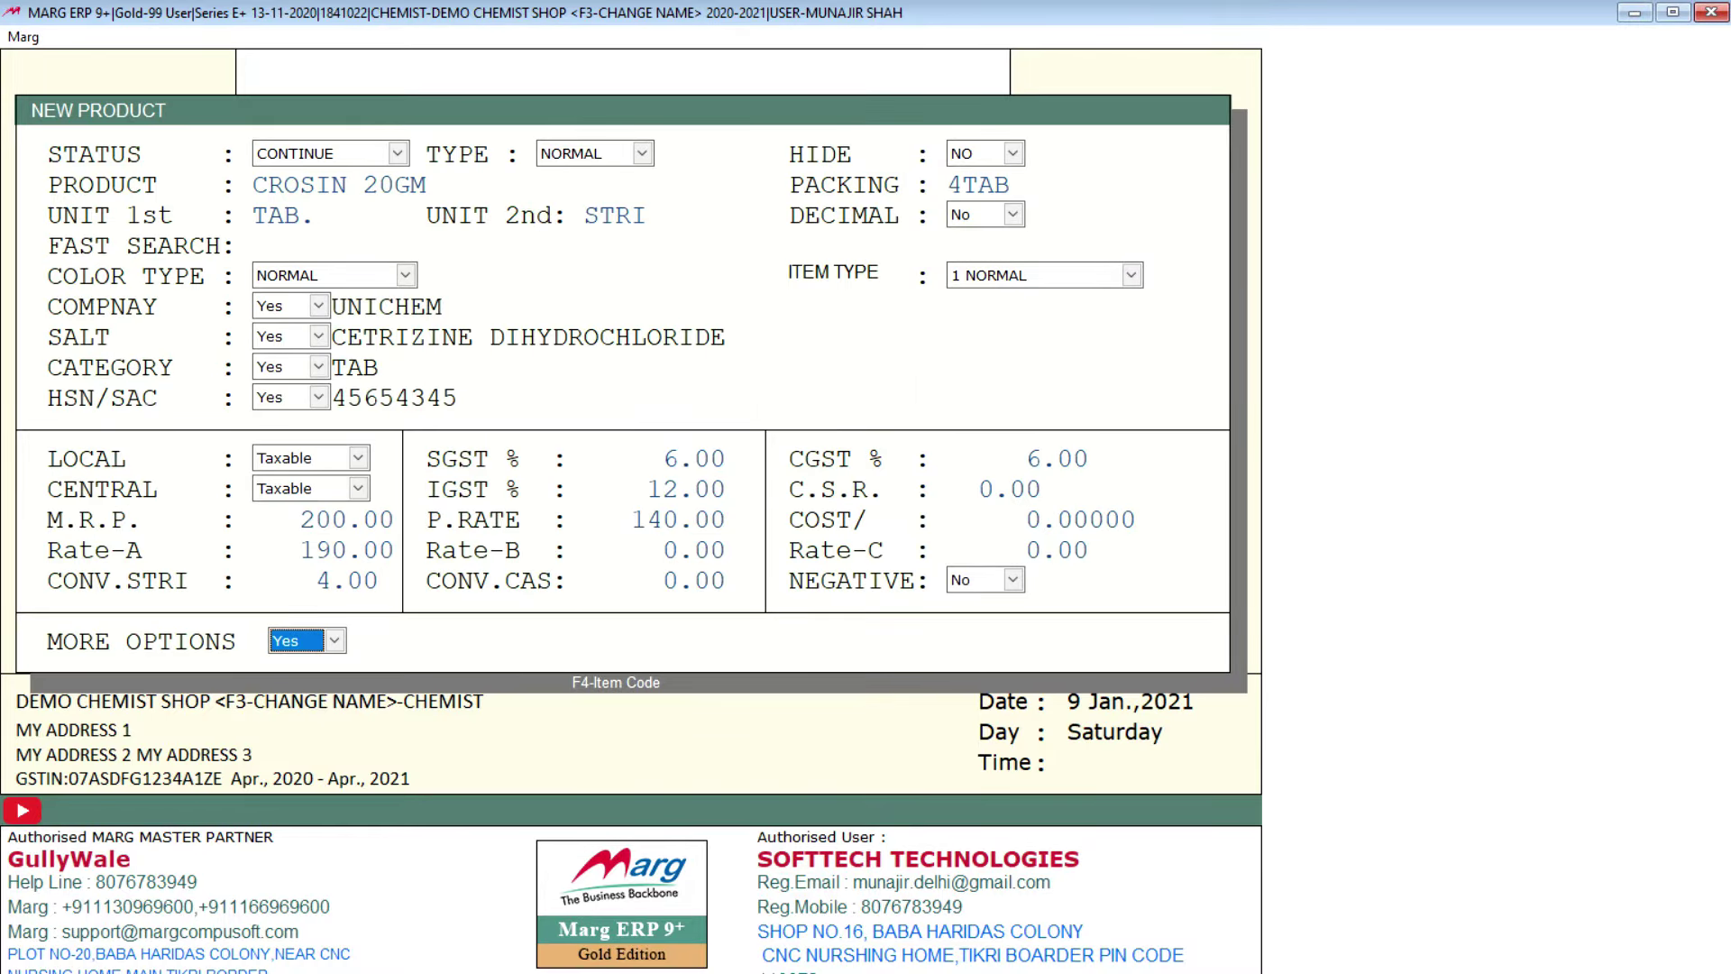
pyautogui.press('Return')
pyautogui.press('Return')
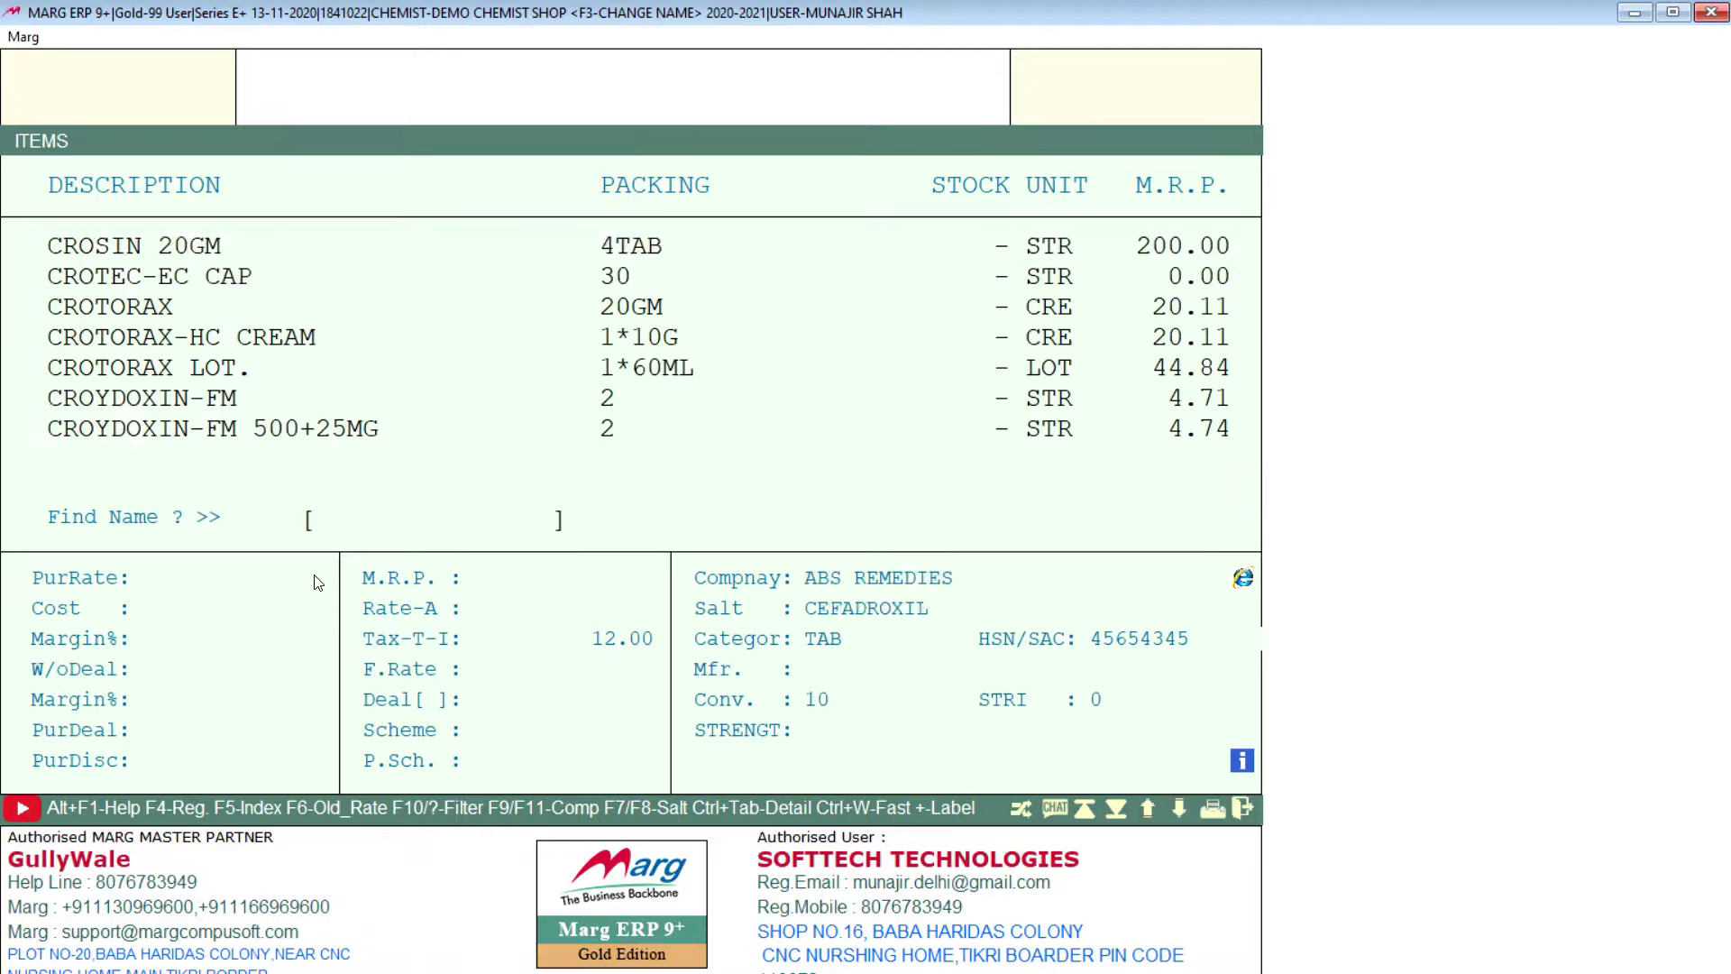
# Step: Close the product list and start a new purchase entry from Transactions > Purchase
pyautogui.press('Escape')
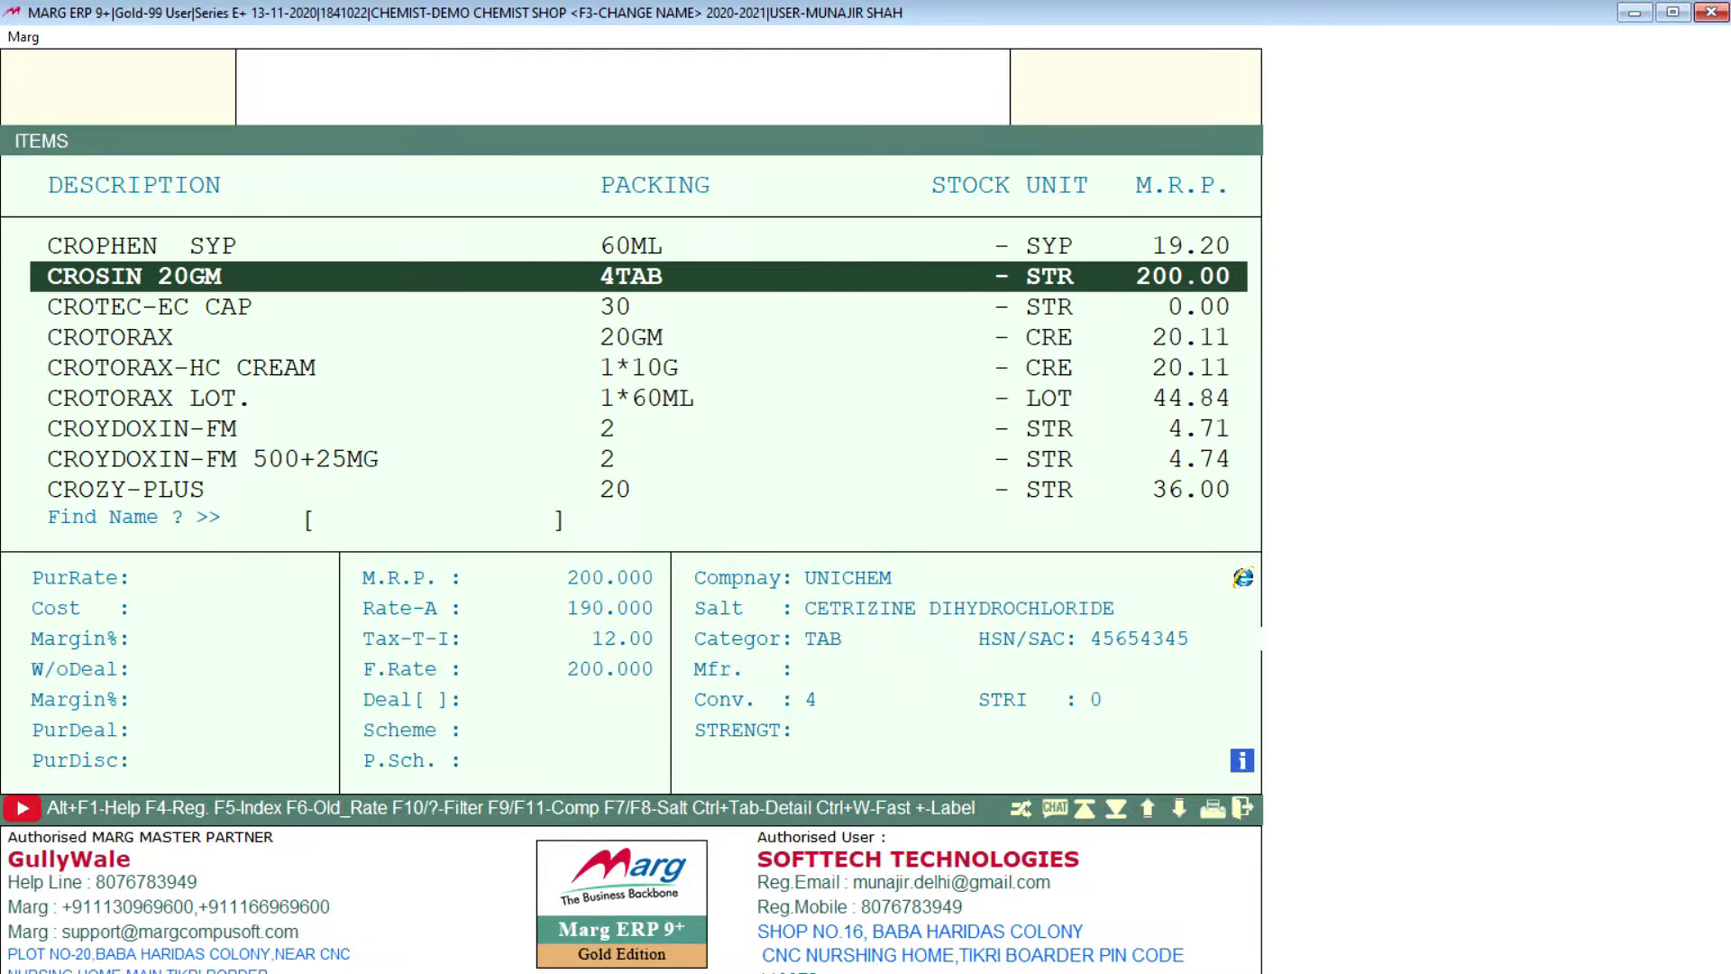
pyautogui.press('Escape')
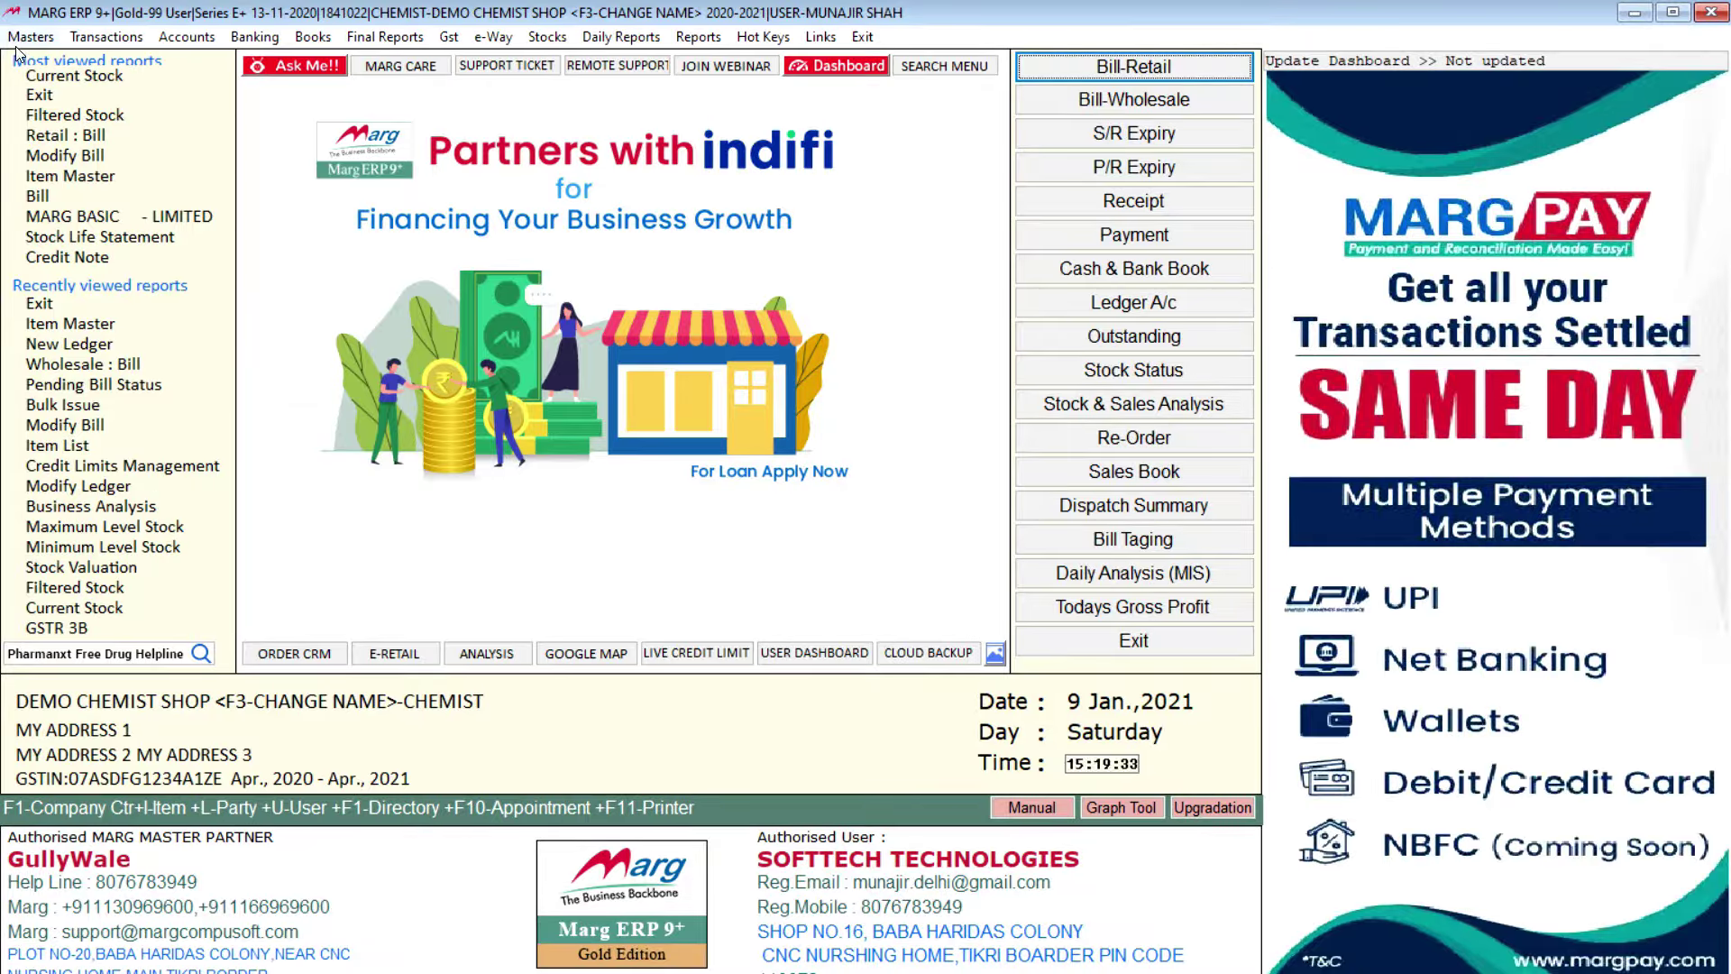
pyautogui.click(30, 37)
pyautogui.click(107, 37)
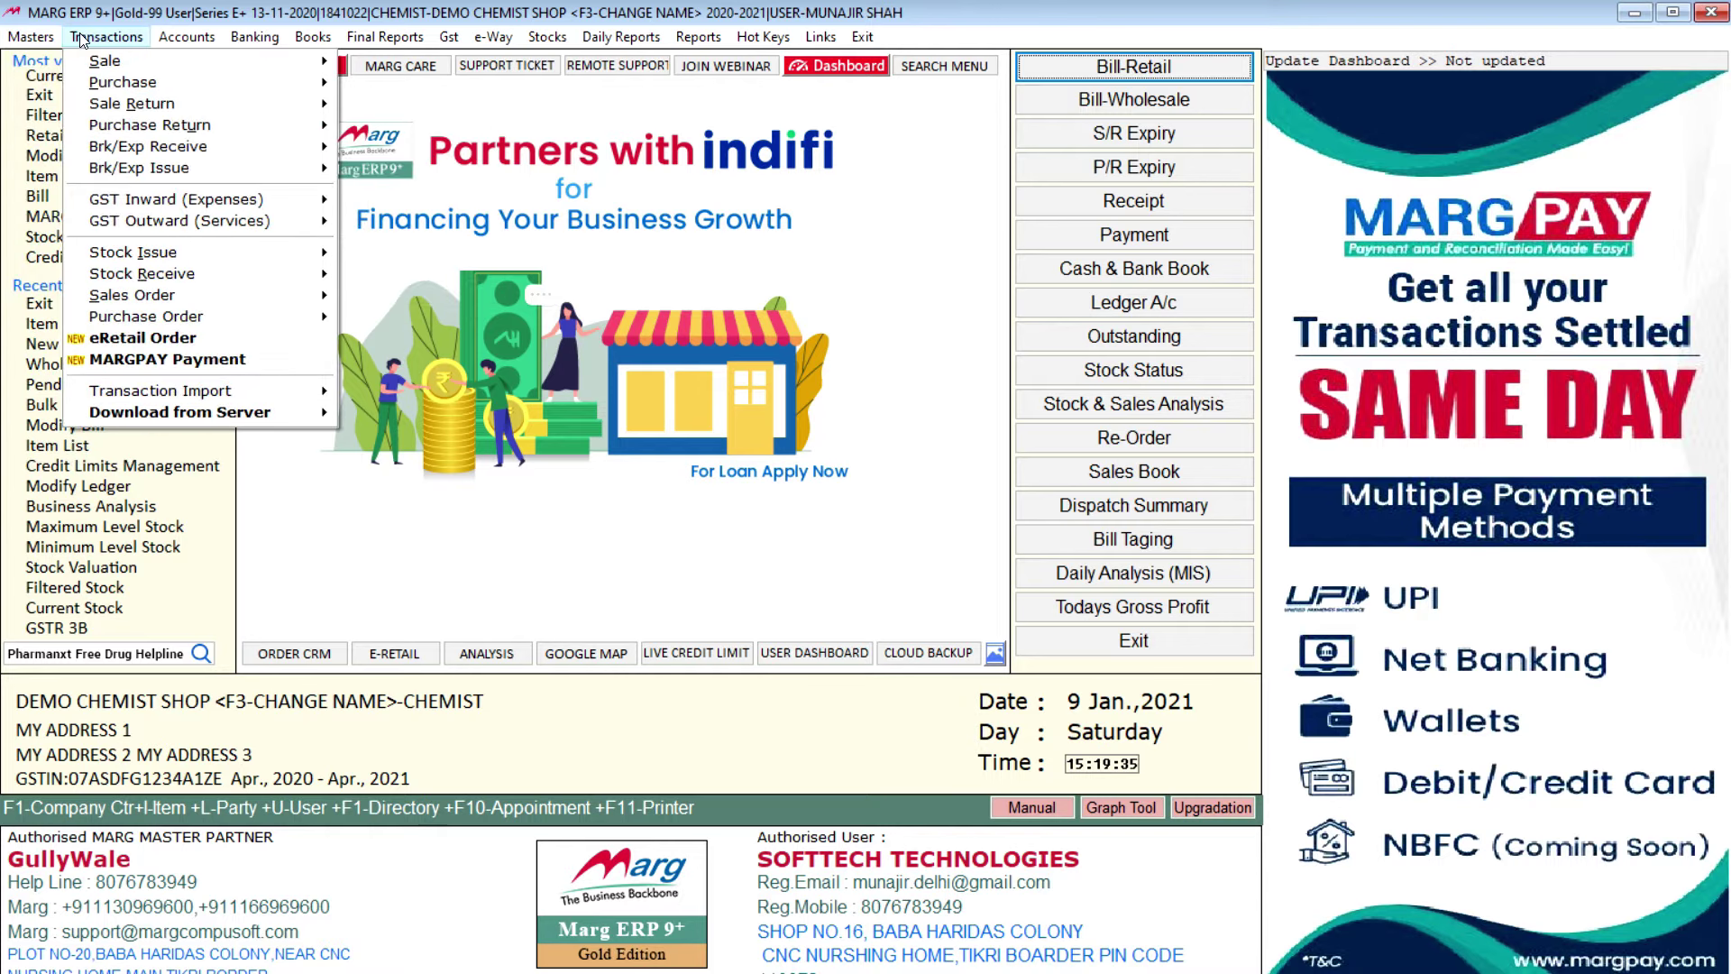
pyautogui.moveTo(189, 74)
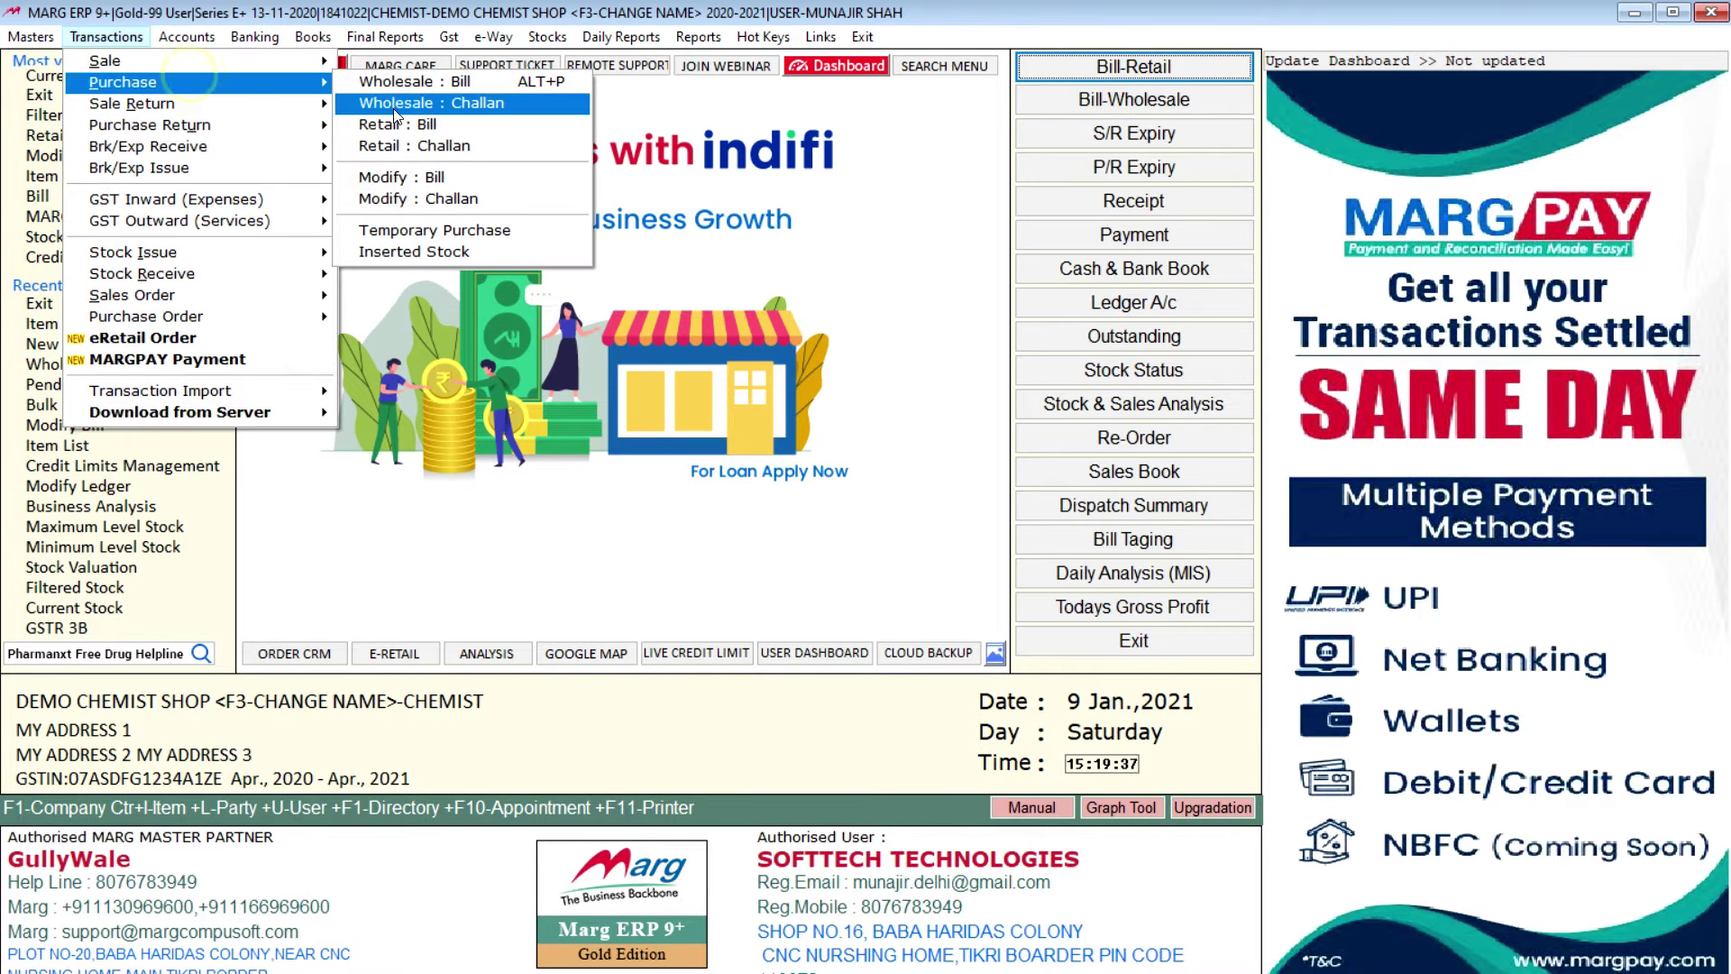
pyautogui.click(413, 83)
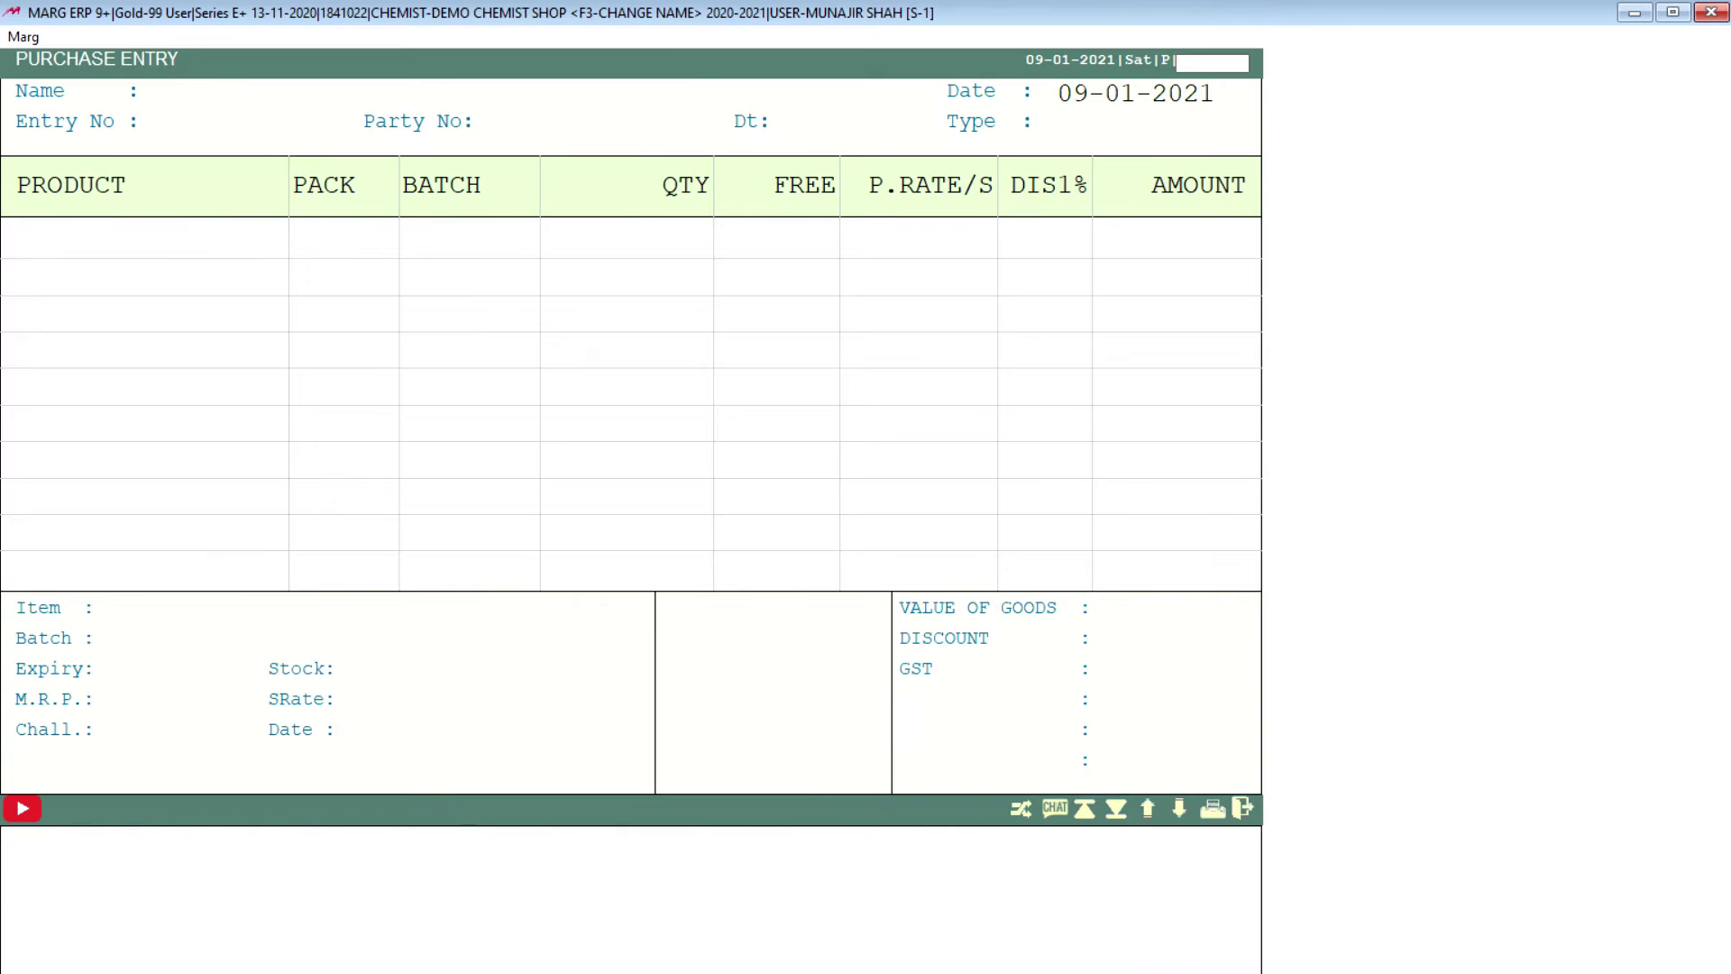
pyautogui.press('Return')
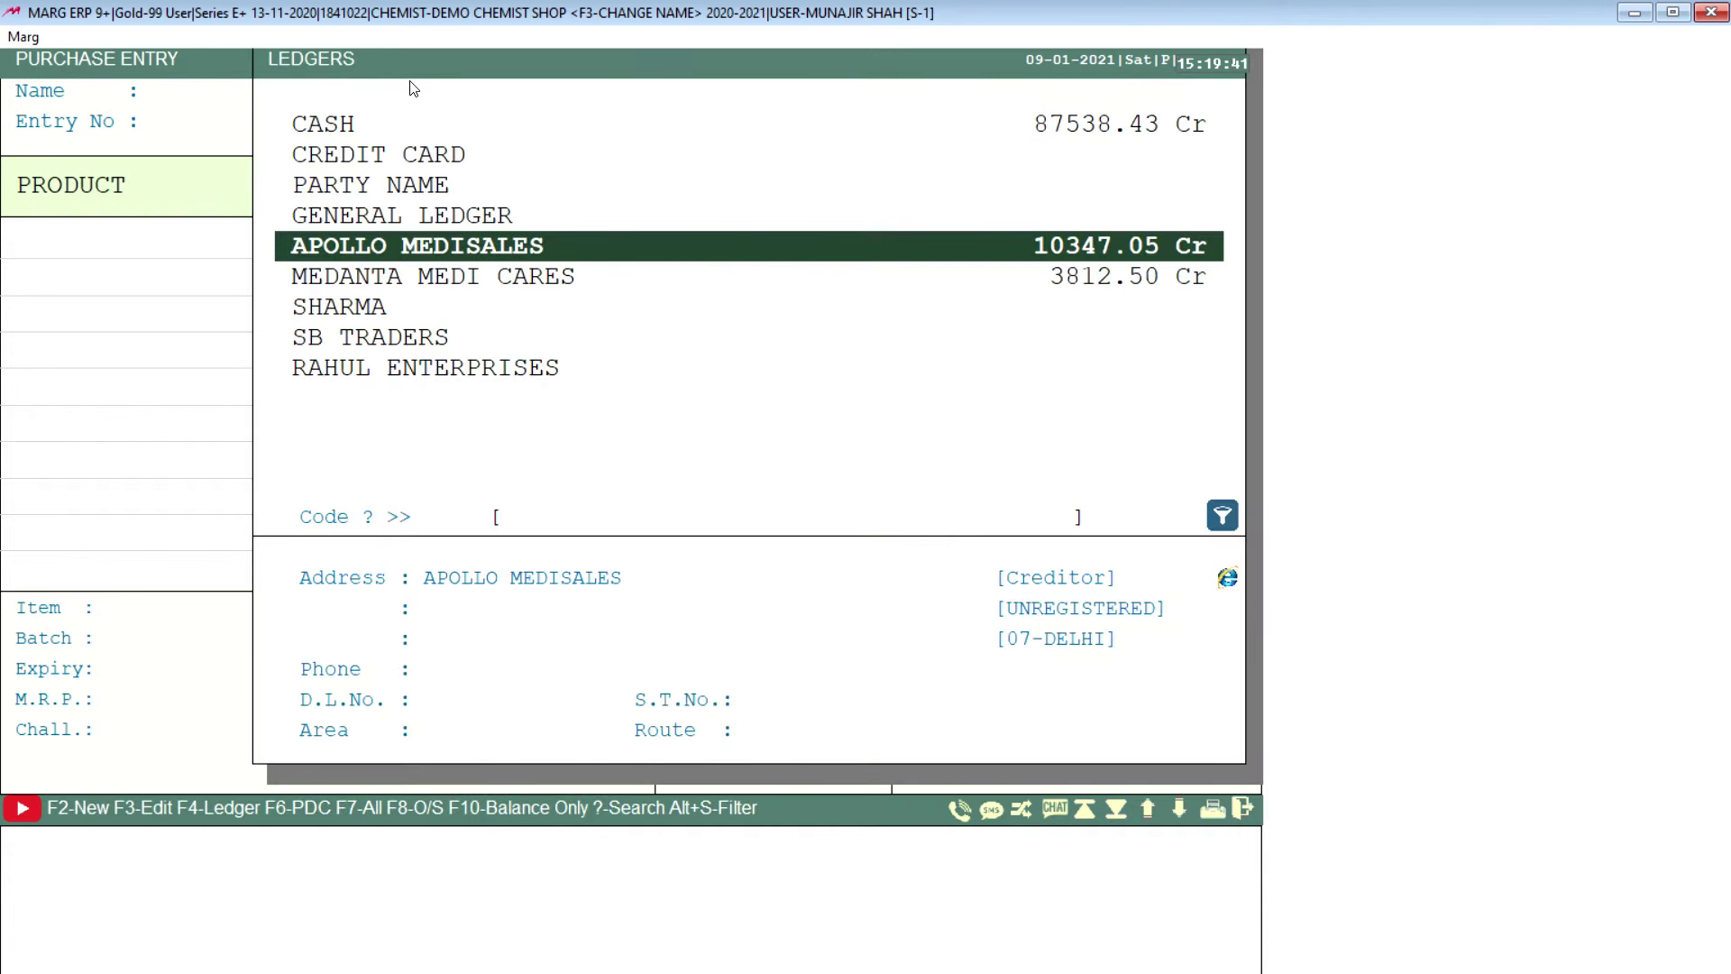
# Step: Browse the supplier ledger list, starting and then cancelling a new sundry-creditor ledger
pyautogui.press('Up')
pyautogui.press('Up')
pyautogui.press('Up')
pyautogui.press('Up')
pyautogui.press('Down')
pyautogui.press('Down')
pyautogui.press('Down')
pyautogui.press('Down')
pyautogui.press('Down')
pyautogui.press('Down')
pyautogui.press('Down')
pyautogui.press('Down')
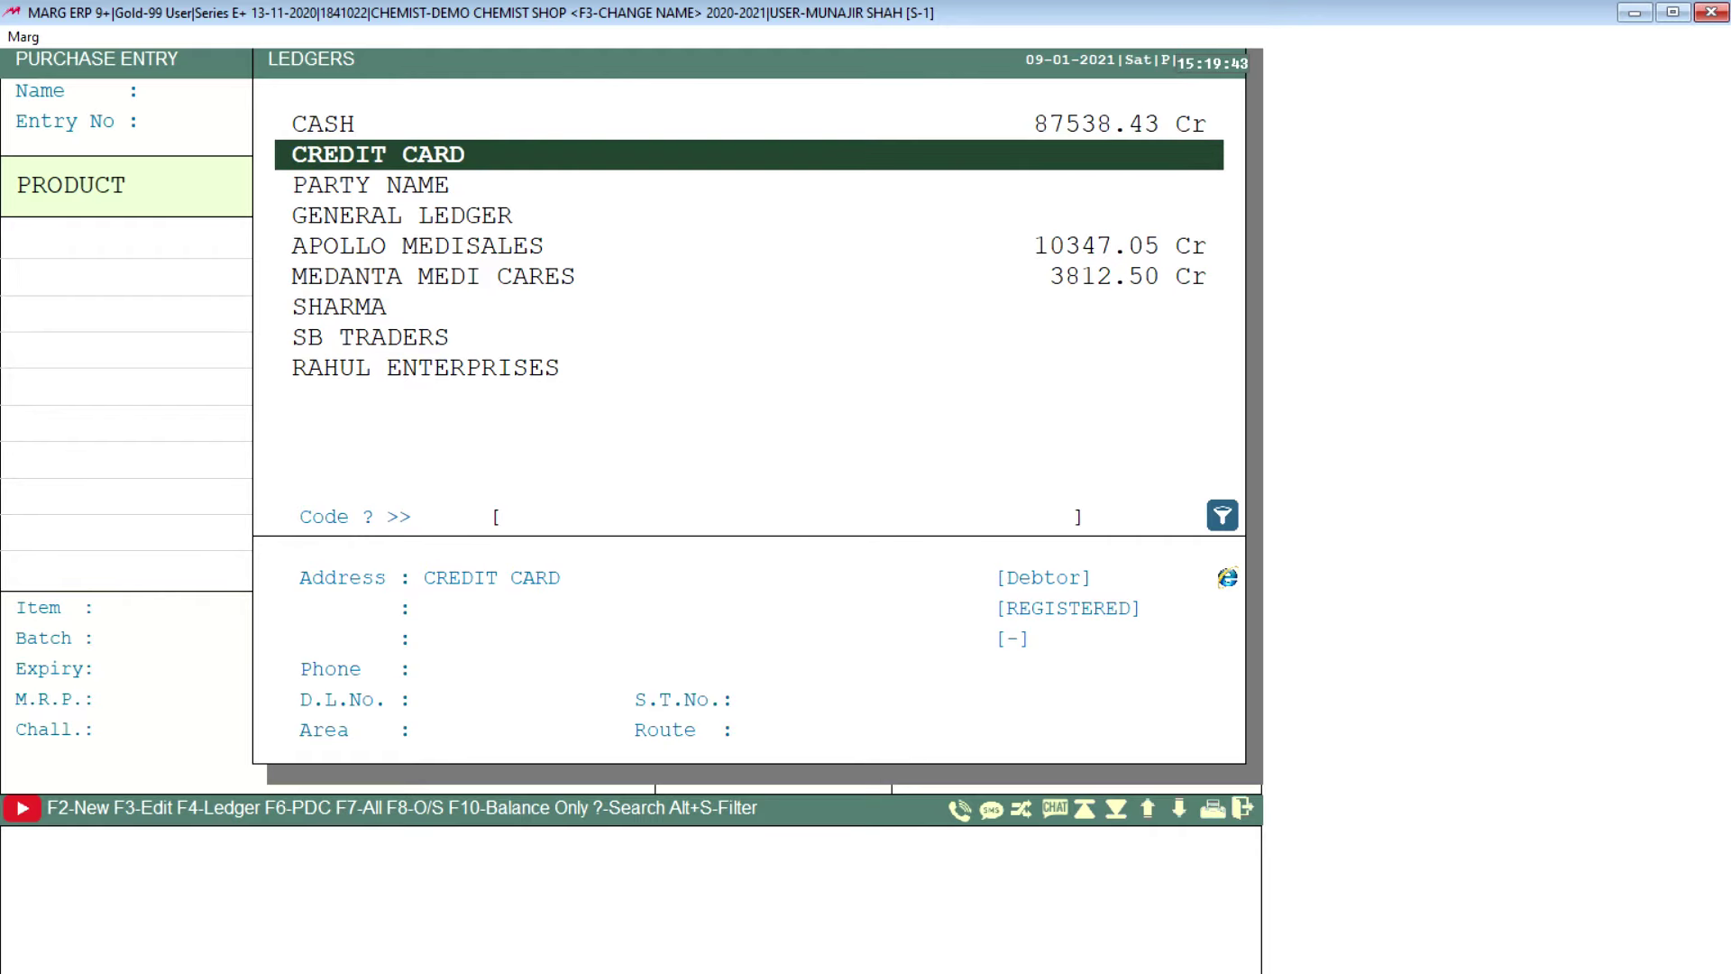
pyautogui.press('Up')
pyautogui.press('Up')
pyautogui.press('Up')
pyautogui.press('Up')
pyautogui.press('Up')
pyautogui.press('Up')
pyautogui.press('Up')
pyautogui.press('Up')
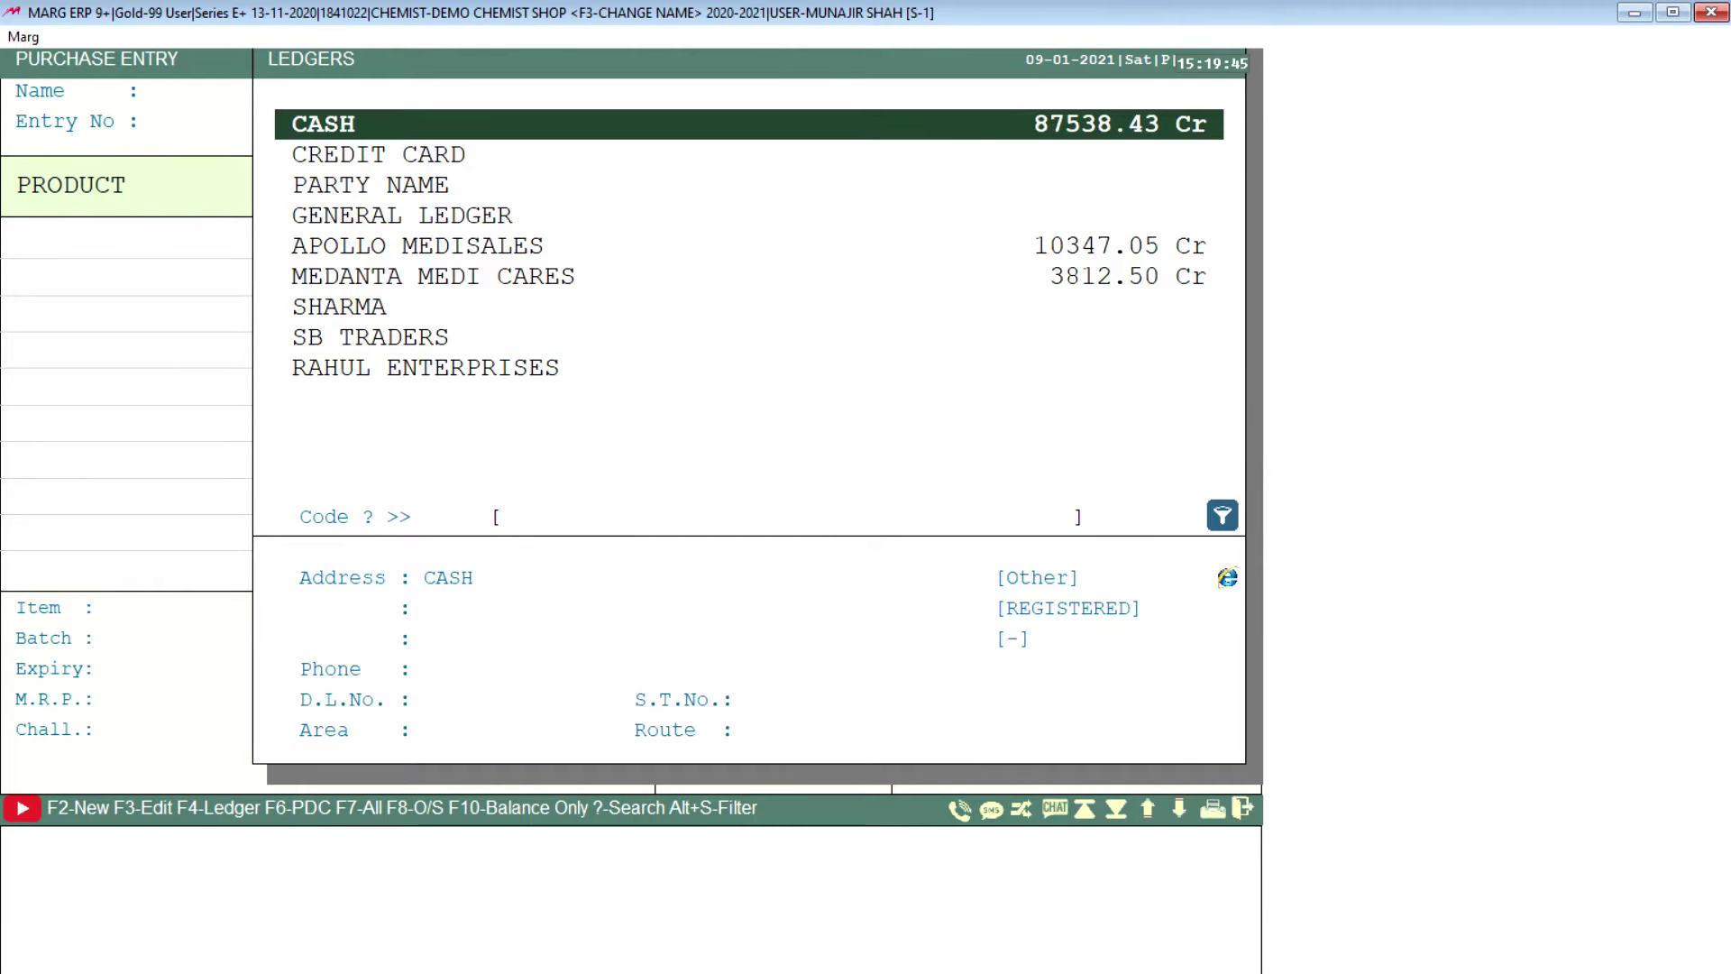
pyautogui.press('Down')
pyautogui.press('Down')
pyautogui.press('Down')
pyautogui.press('Down')
pyautogui.press('Down')
pyautogui.press('Down')
pyautogui.press('Down')
pyautogui.press('Down')
pyautogui.press('Up')
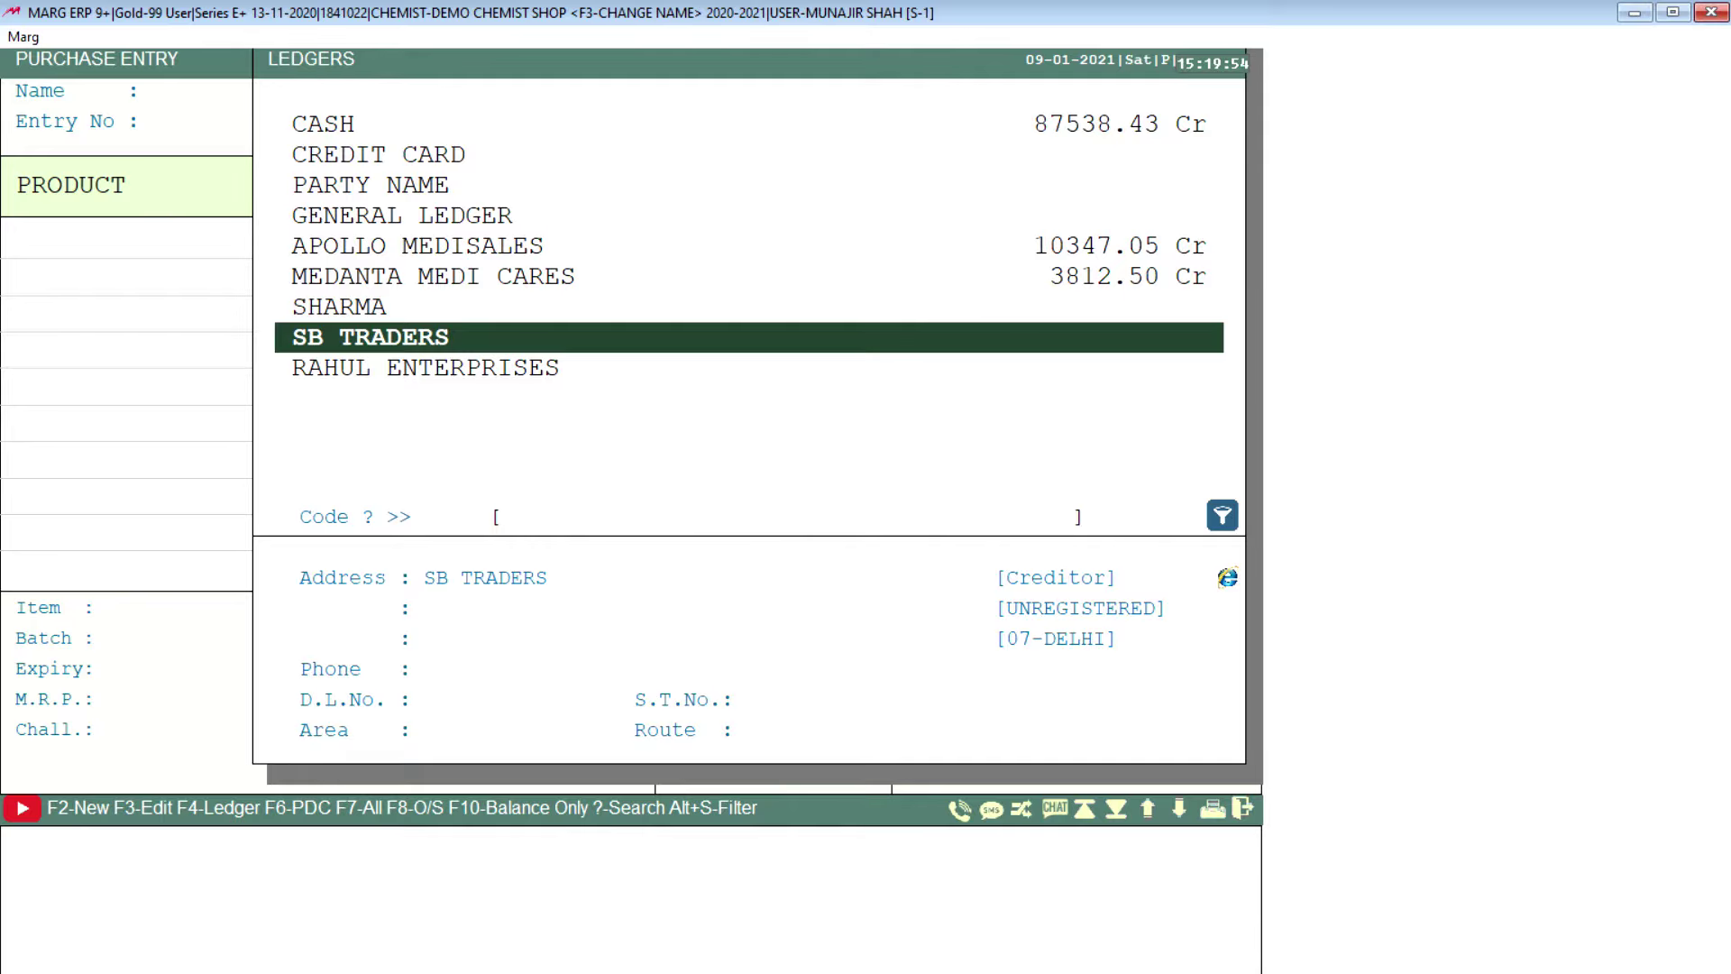
pyautogui.press('F2')
pyautogui.press('Return')
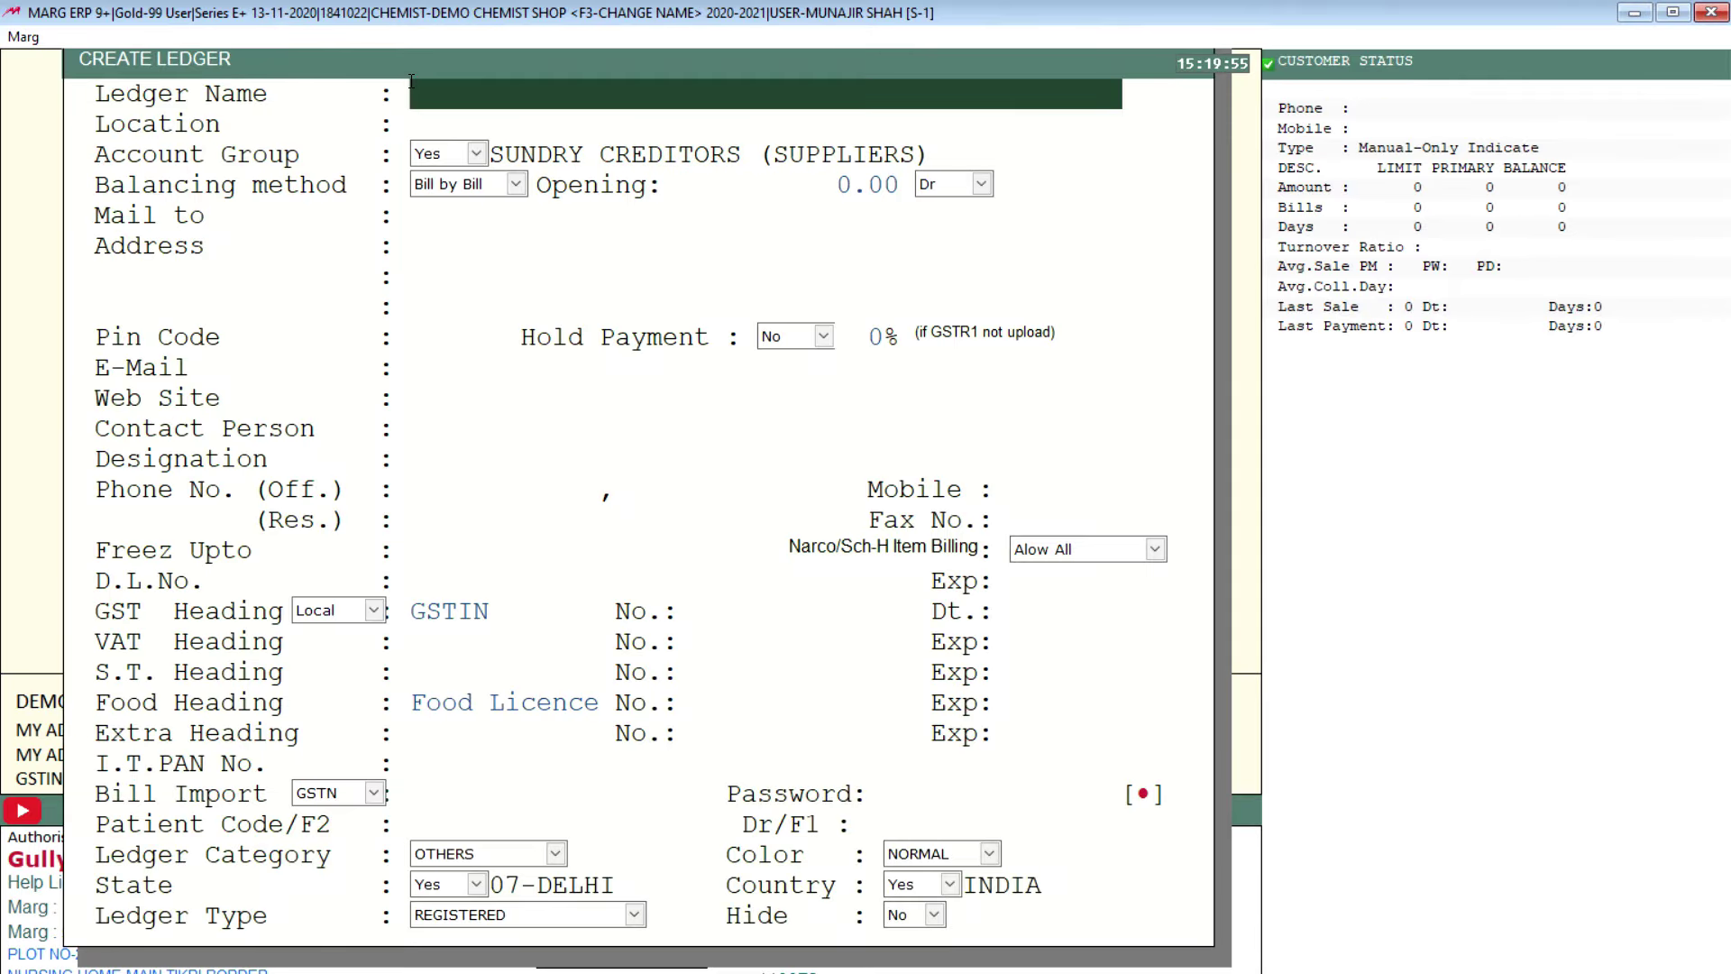
pyautogui.press('Escape')
# Step: Choose SB TRADERS as the supplier and enter the supplier's bill number
pyautogui.press('Down')
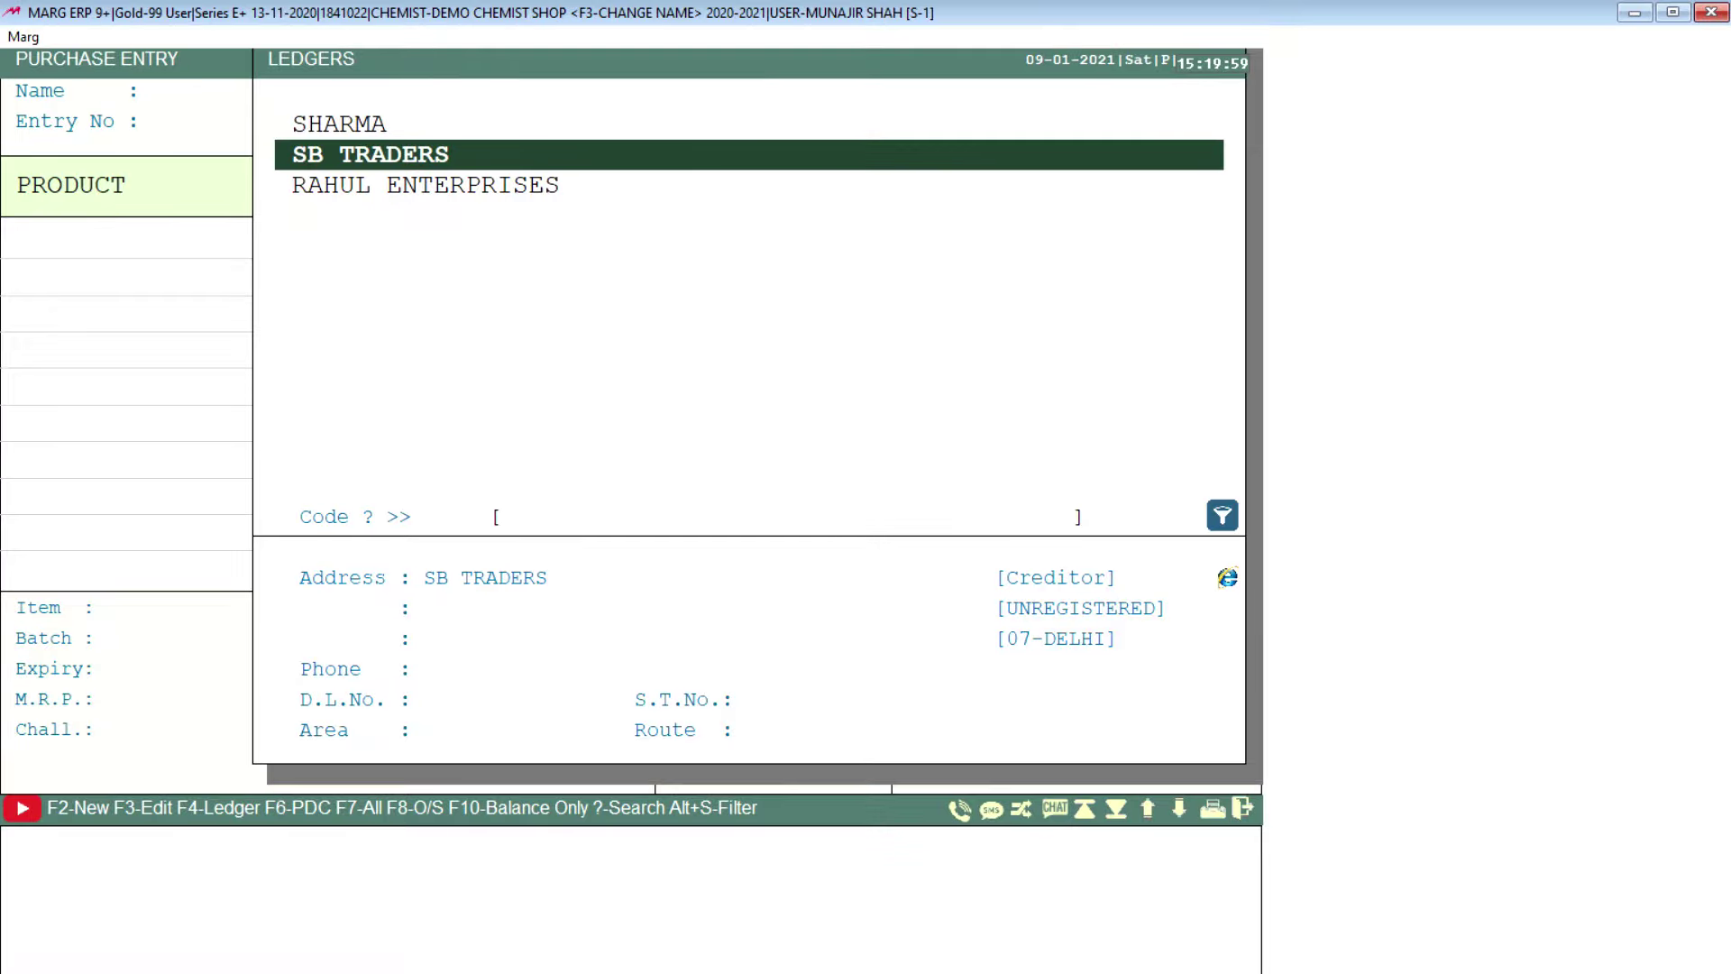
pyautogui.press('Return')
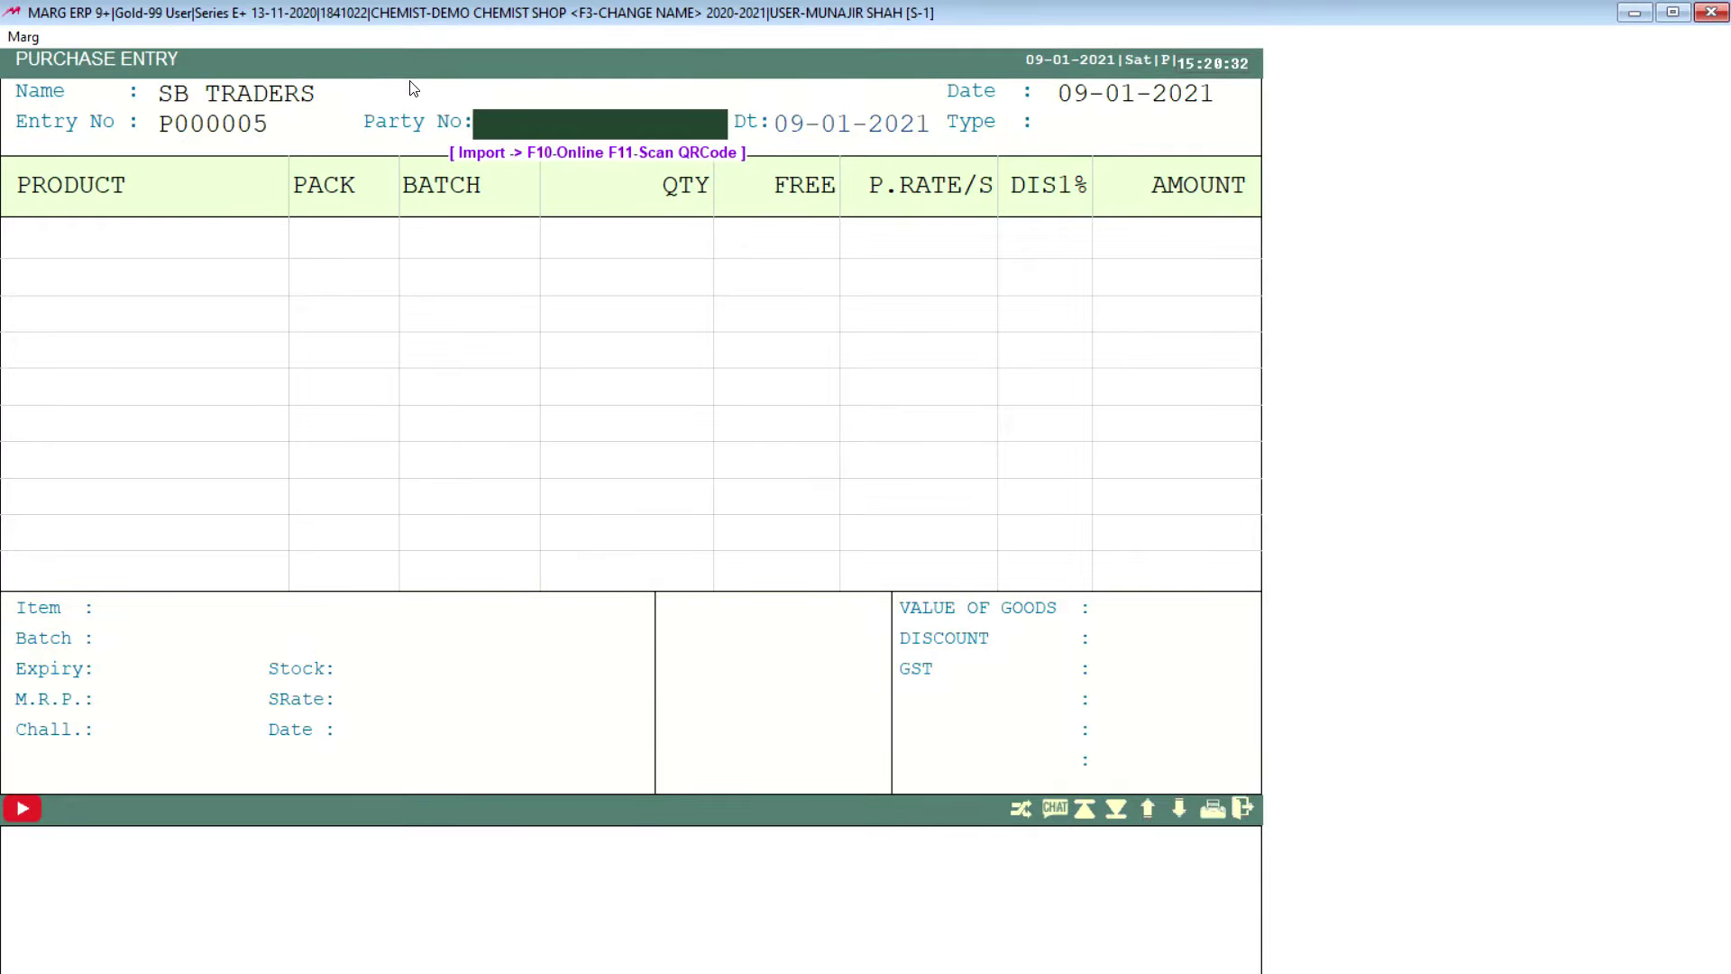
pyautogui.write('53454')
pyautogui.press('Return')
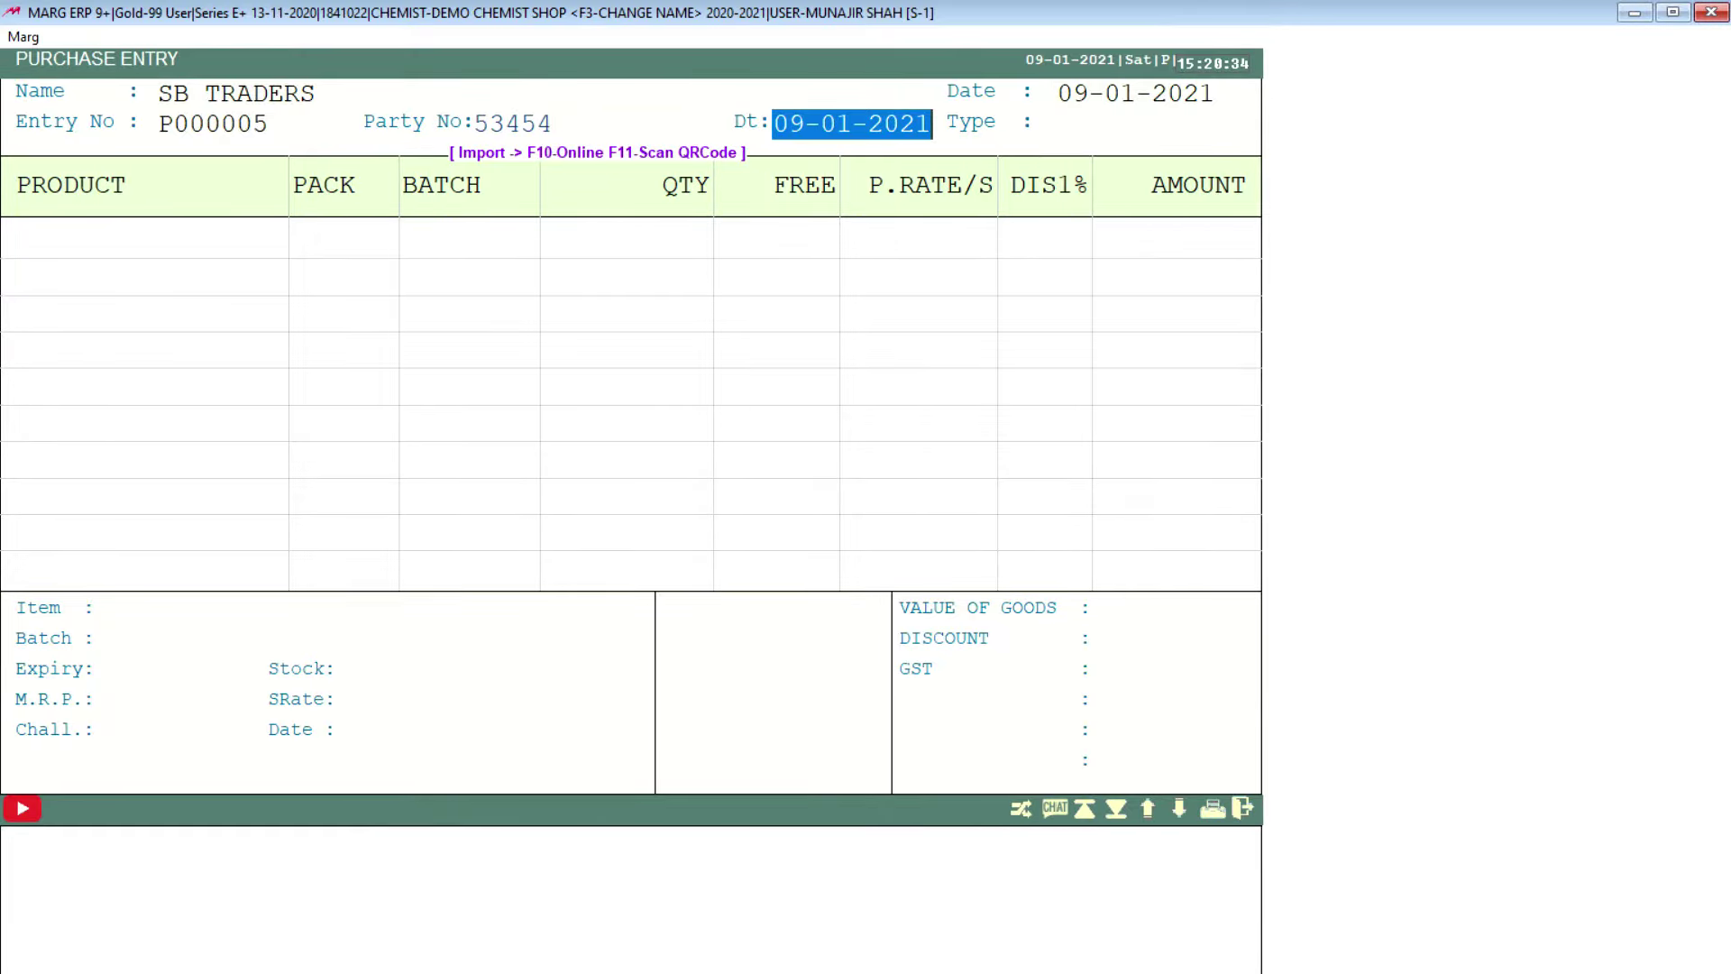
# Step: Accept the date with no tax and add CROSIN 20GM as the purchase item
pyautogui.press('Return')
pyautogui.press('Return')
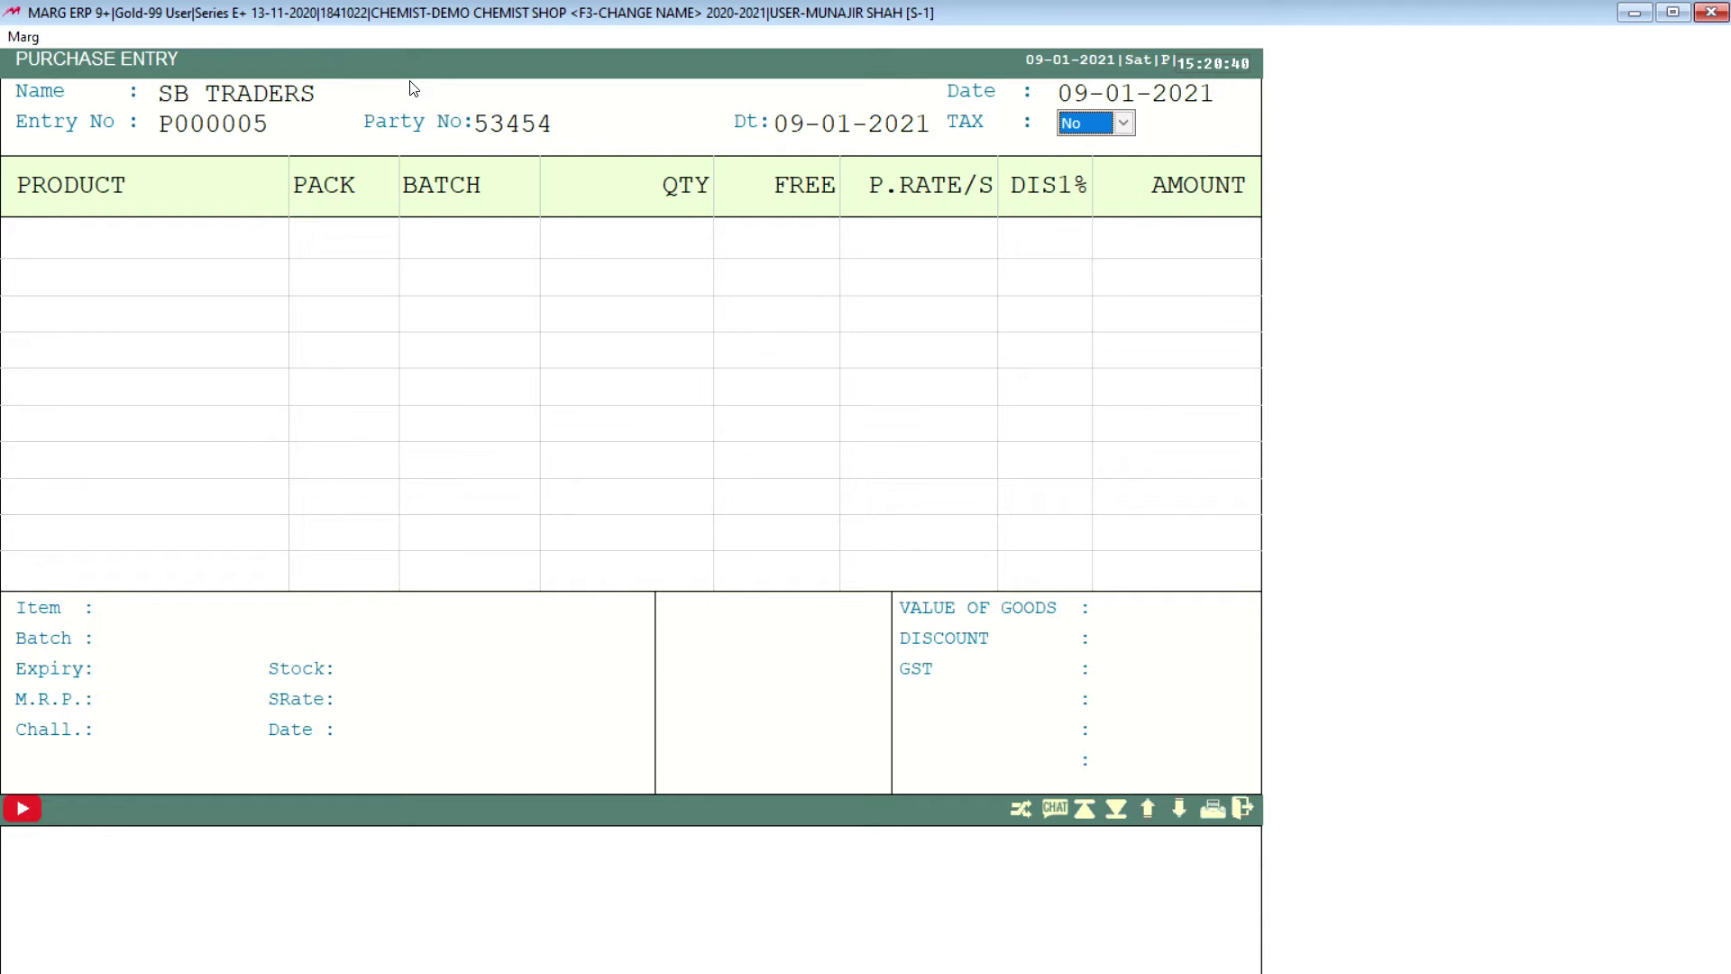
pyautogui.press('Return')
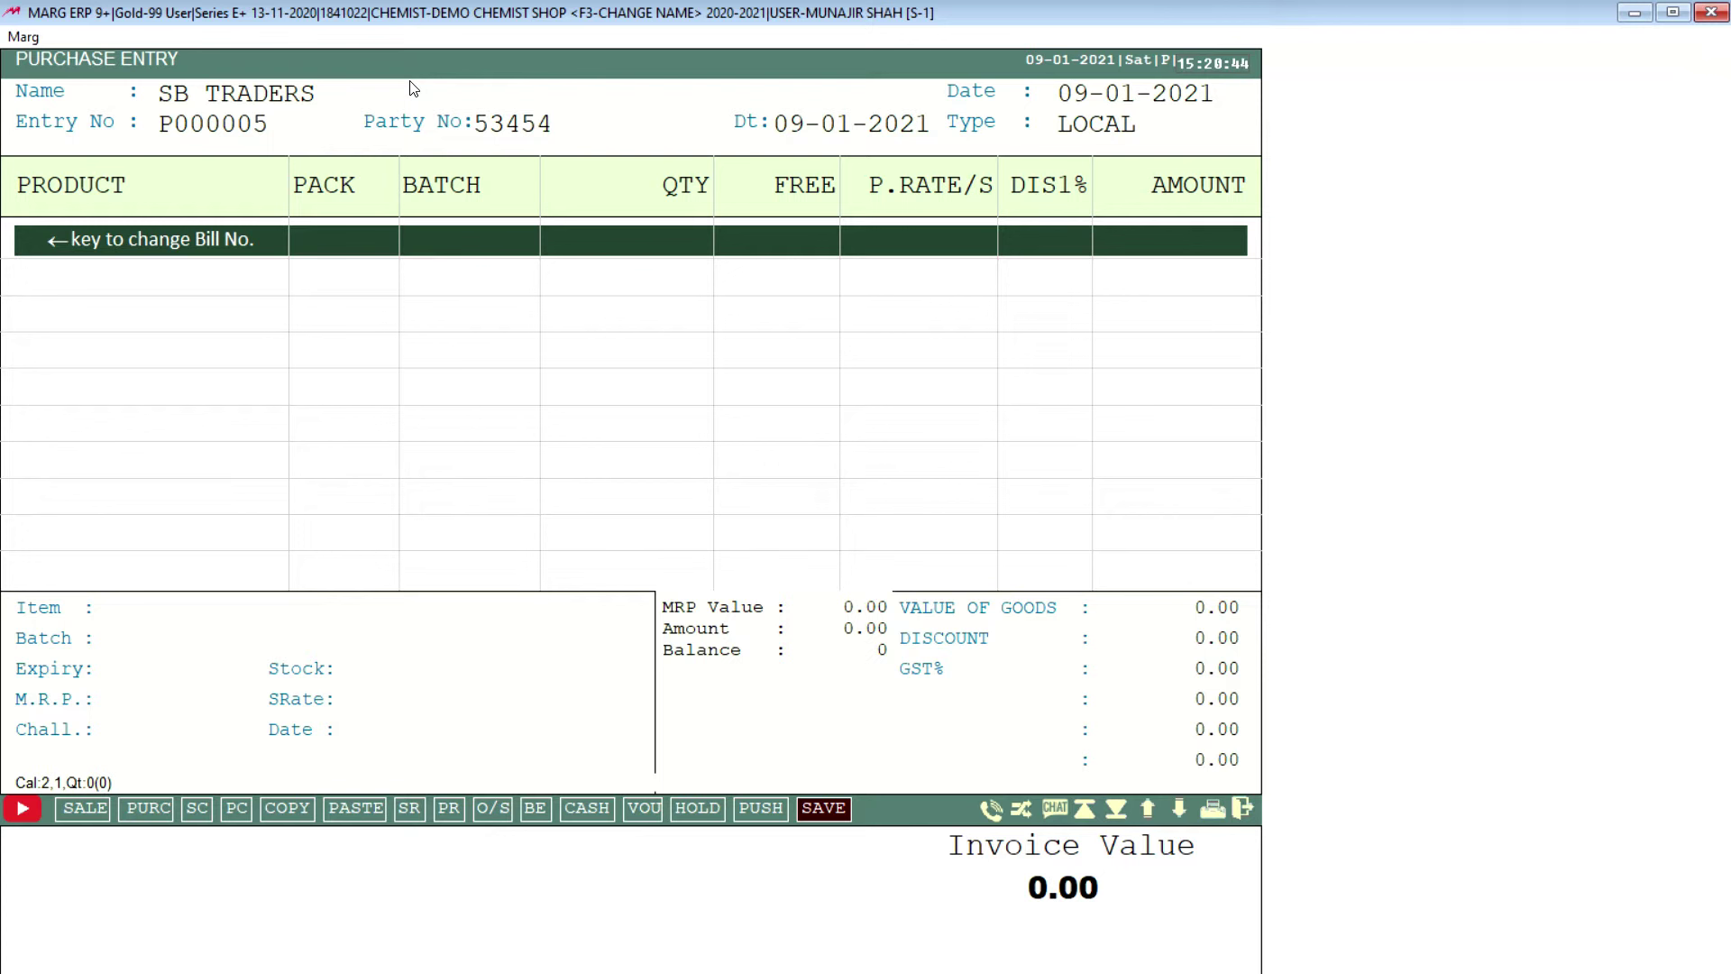
pyautogui.press('Return')
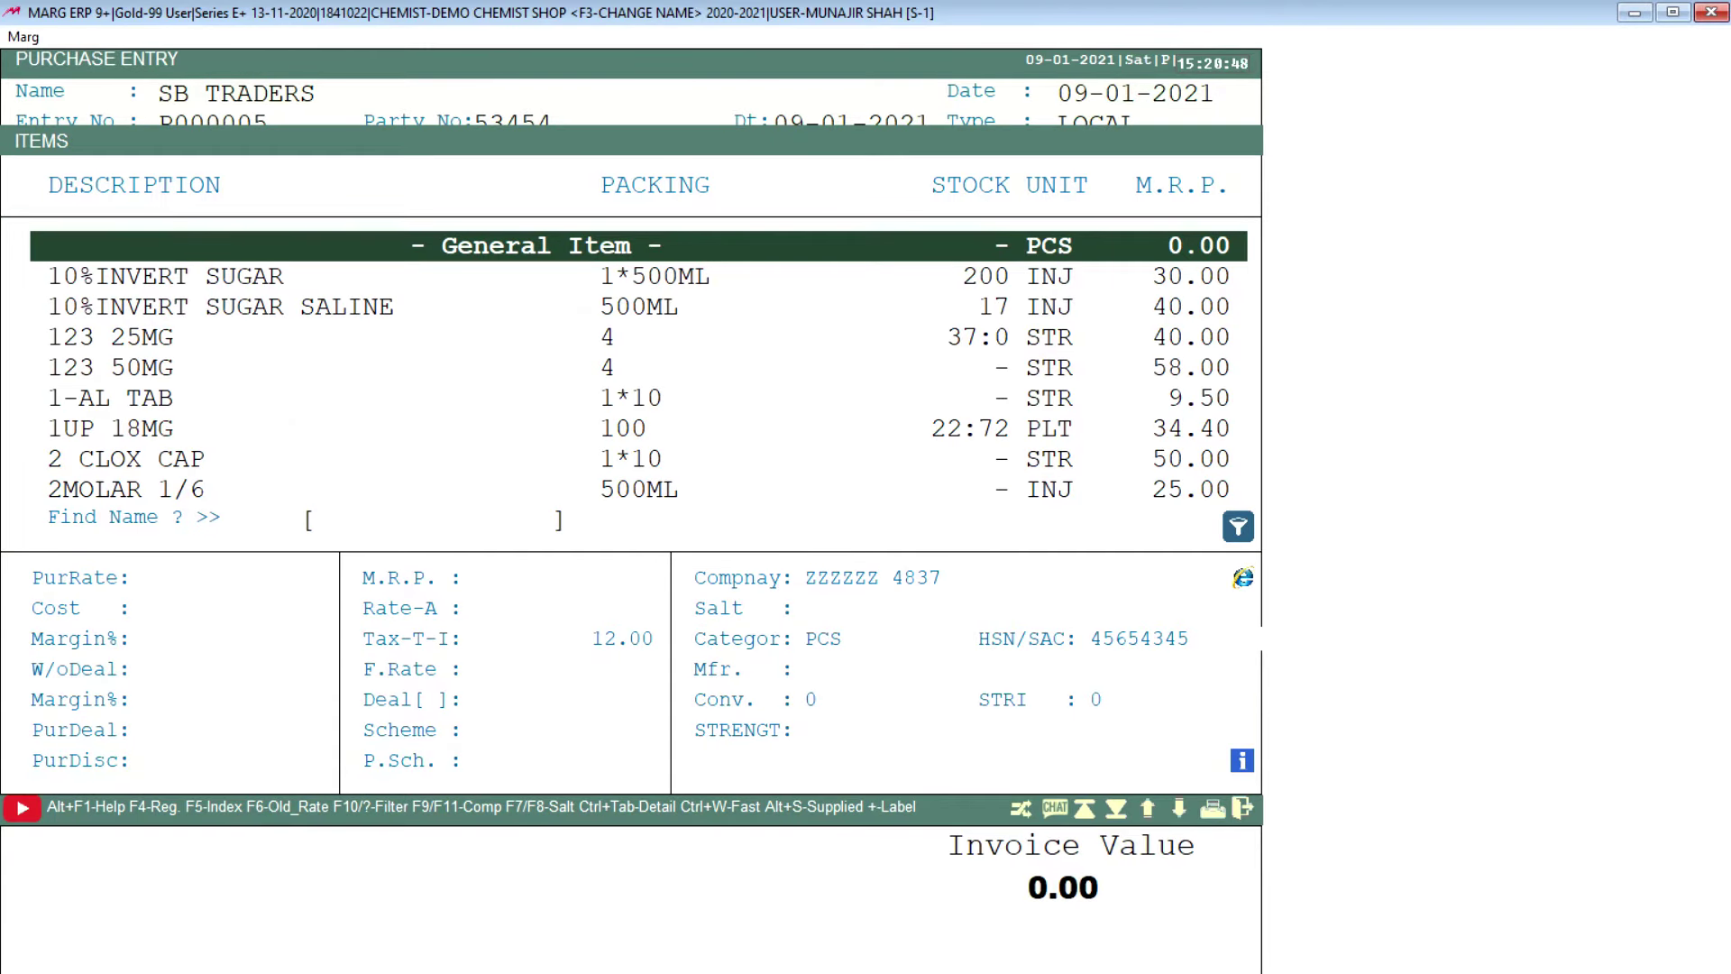
pyautogui.press('Down')
pyautogui.write('CROS')
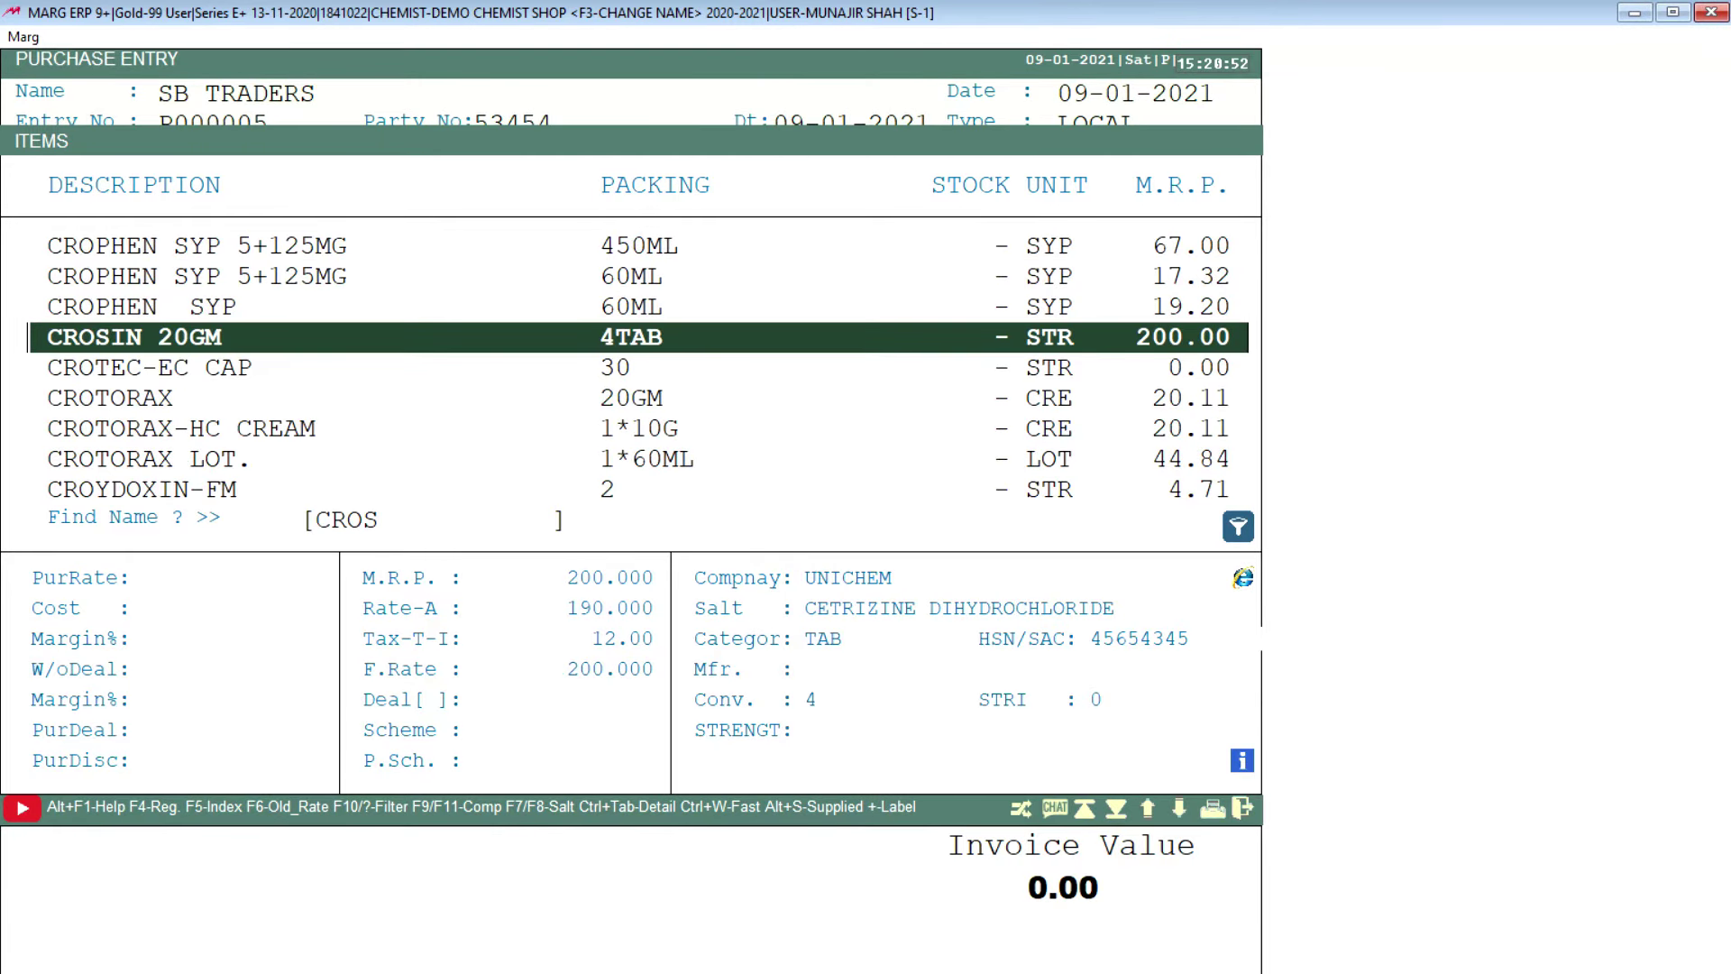
pyautogui.press('Return')
# Step: Give CROSIN 20GM batch 87B87Y34, expiry Feb 2022, quantity 40 and a 56% discount
pyautogui.write('87B87Y34')
pyautogui.press('Return')
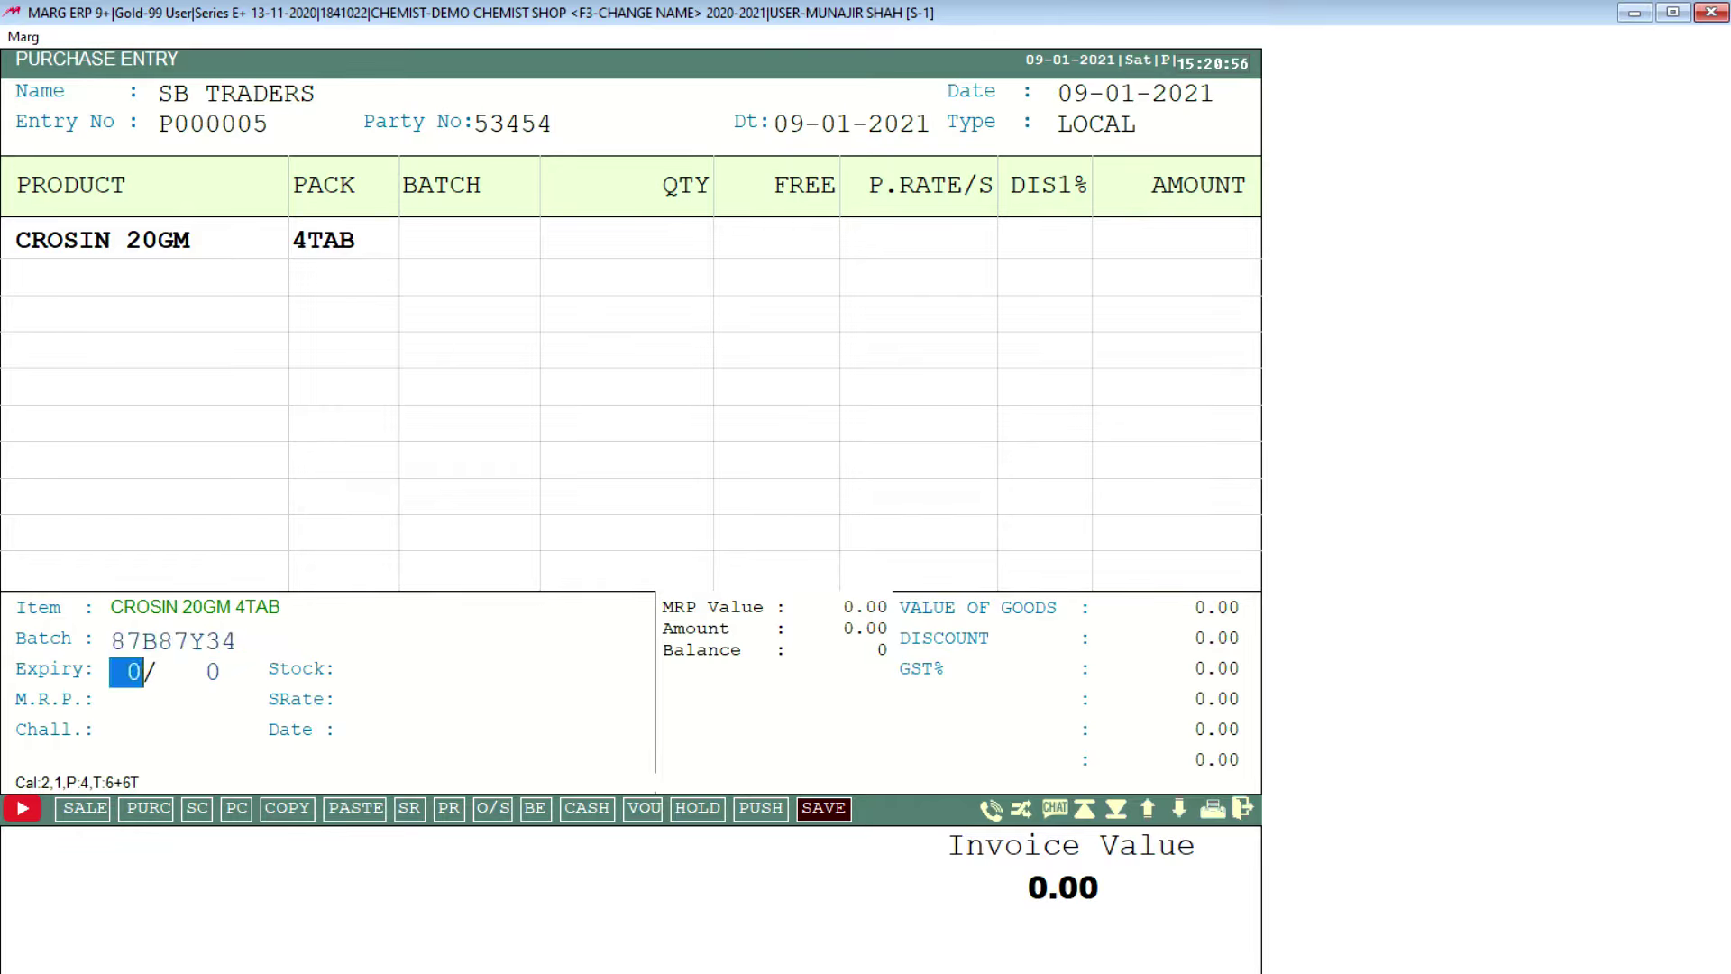
pyautogui.write('2')
pyautogui.press('Return')
pyautogui.write('2')
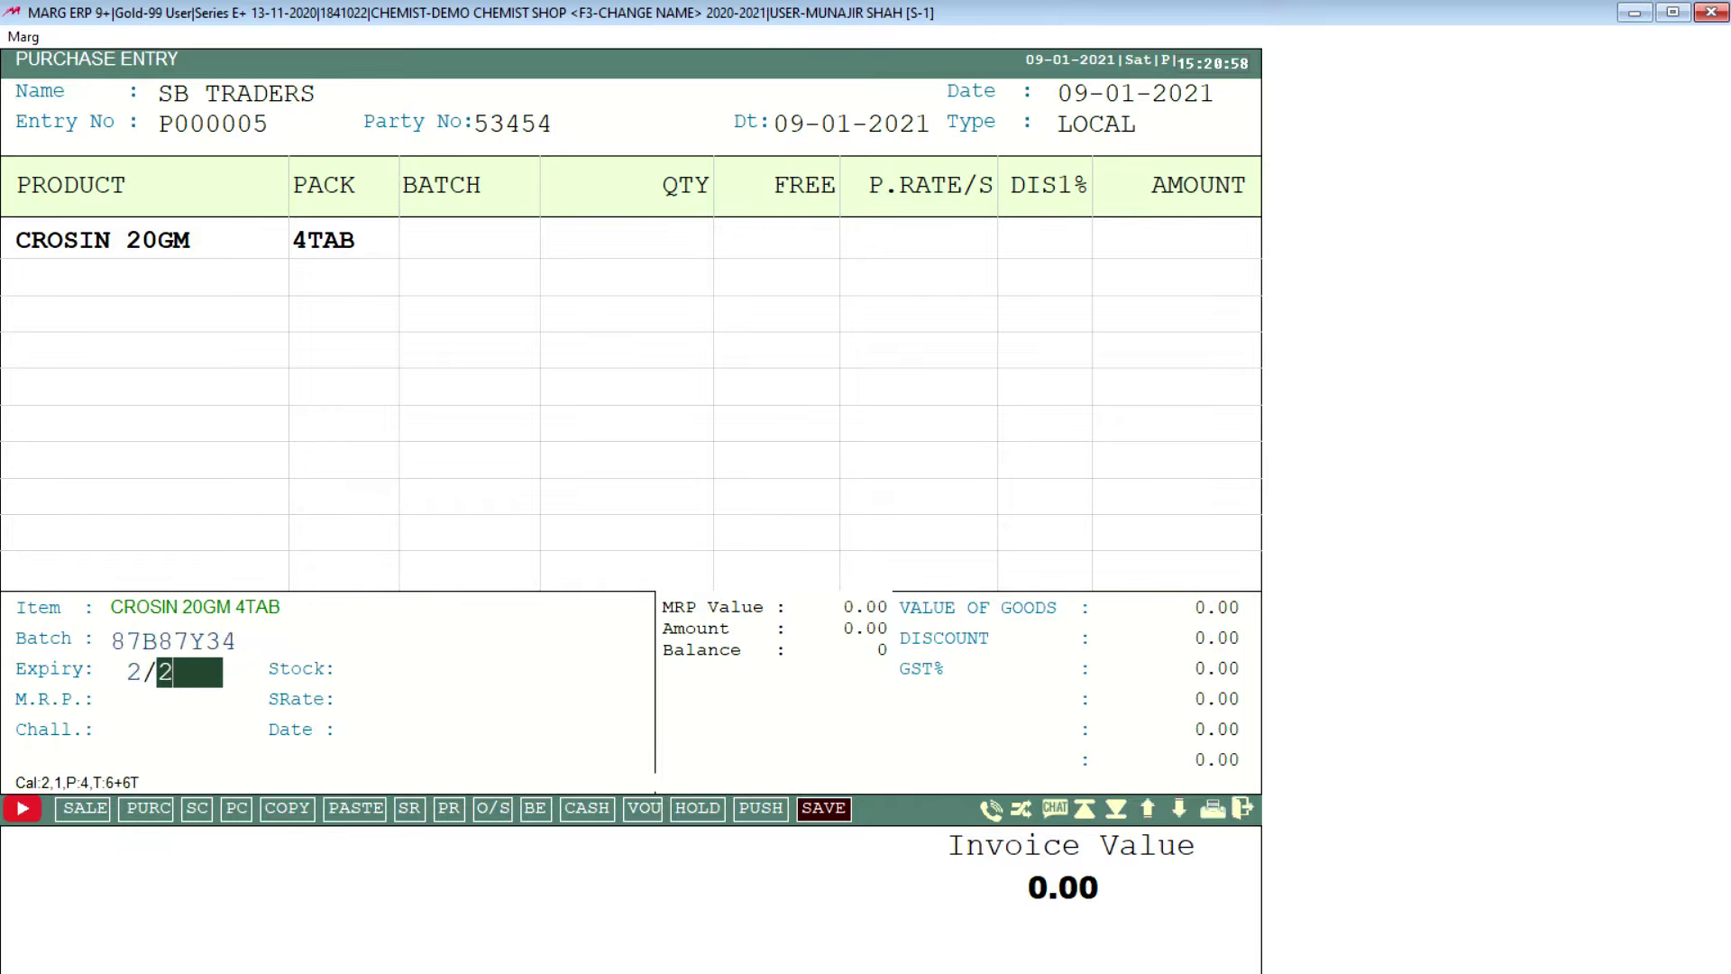
pyautogui.write('2')
pyautogui.press('Return')
pyautogui.press('Return')
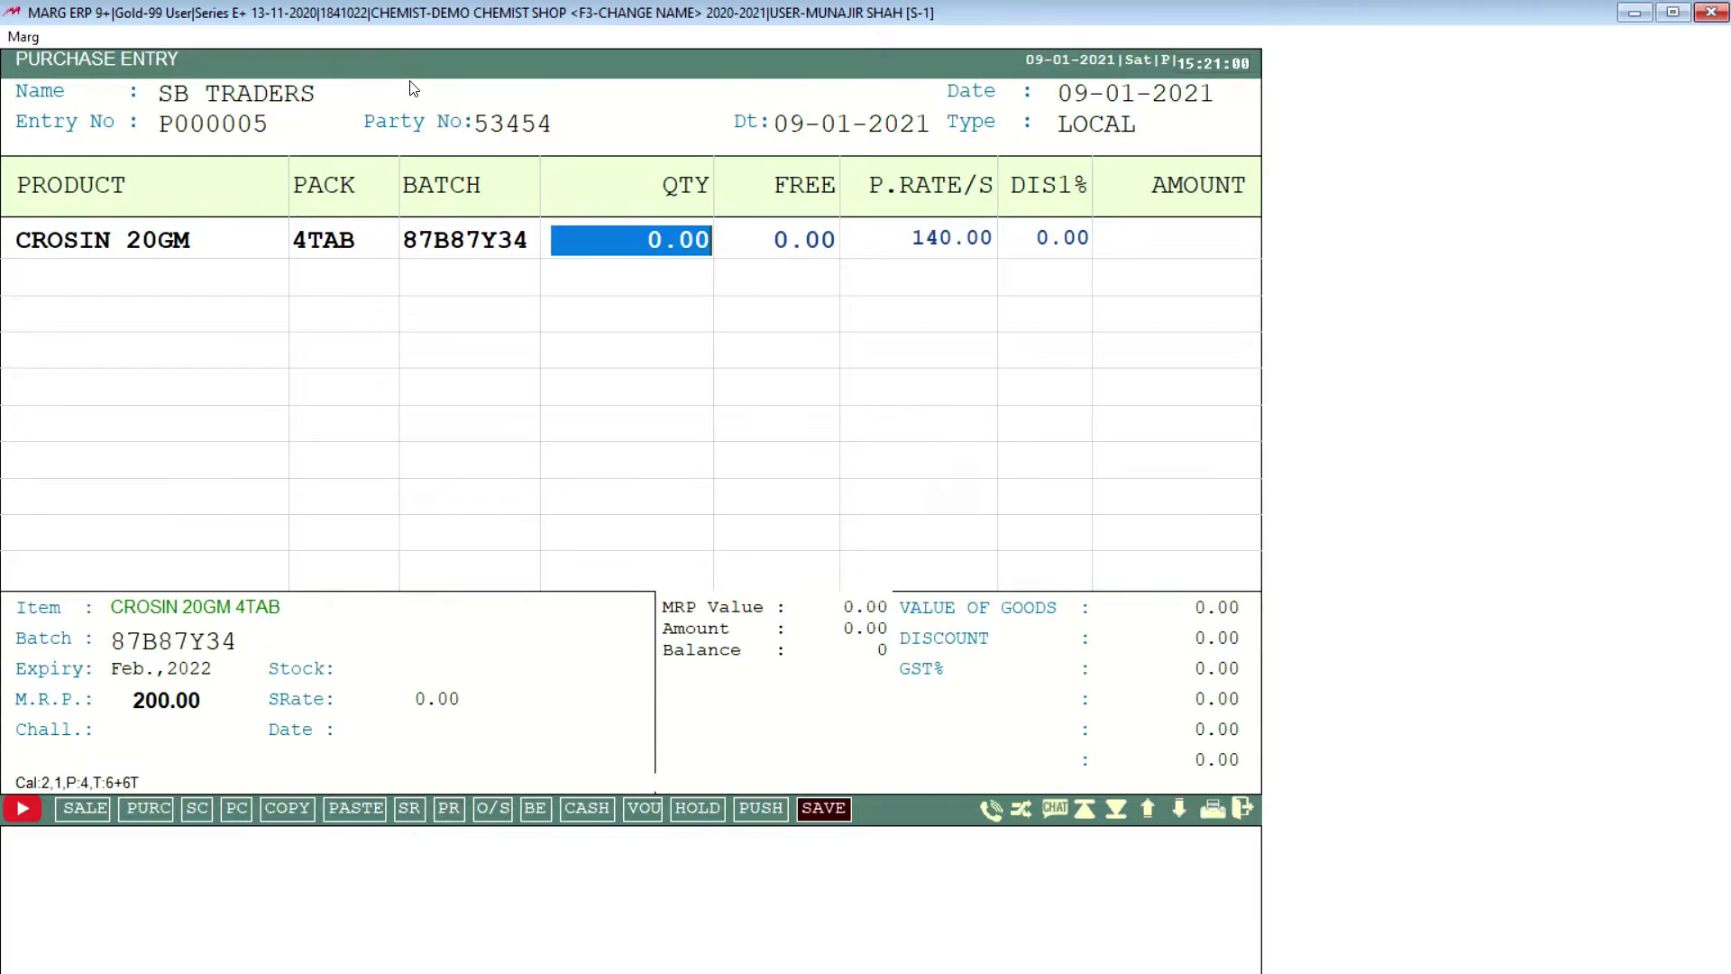
pyautogui.write('40')
pyautogui.press('Return')
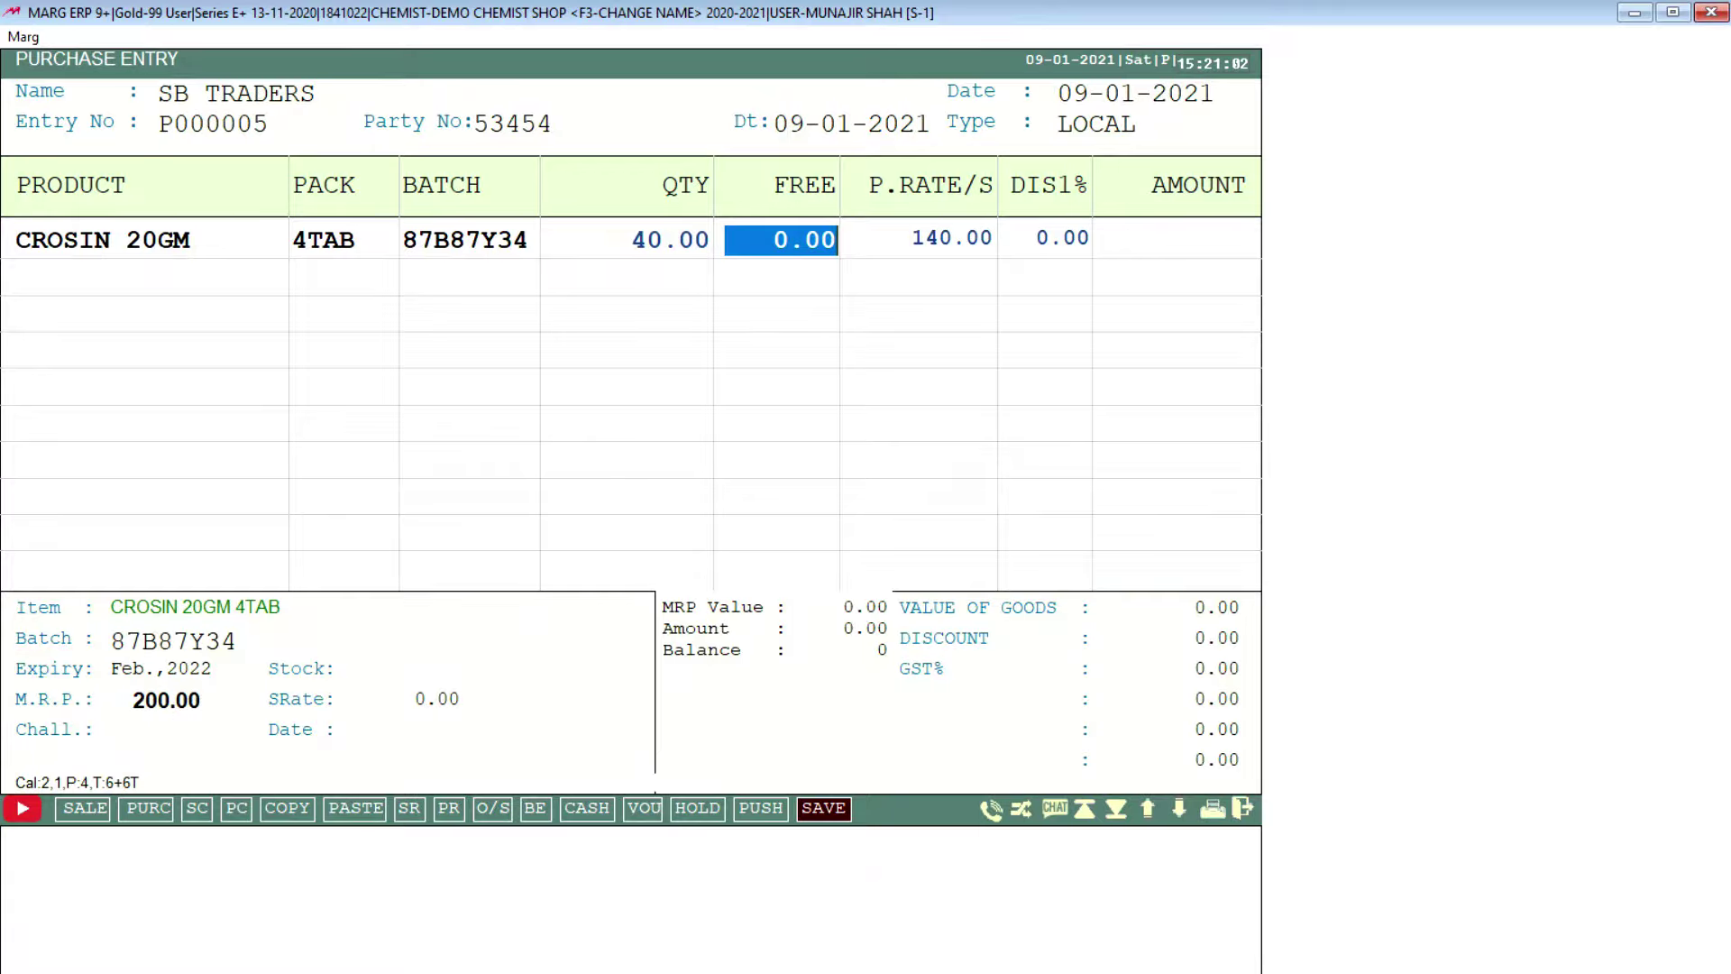
pyautogui.press('Return')
pyautogui.press('Return')
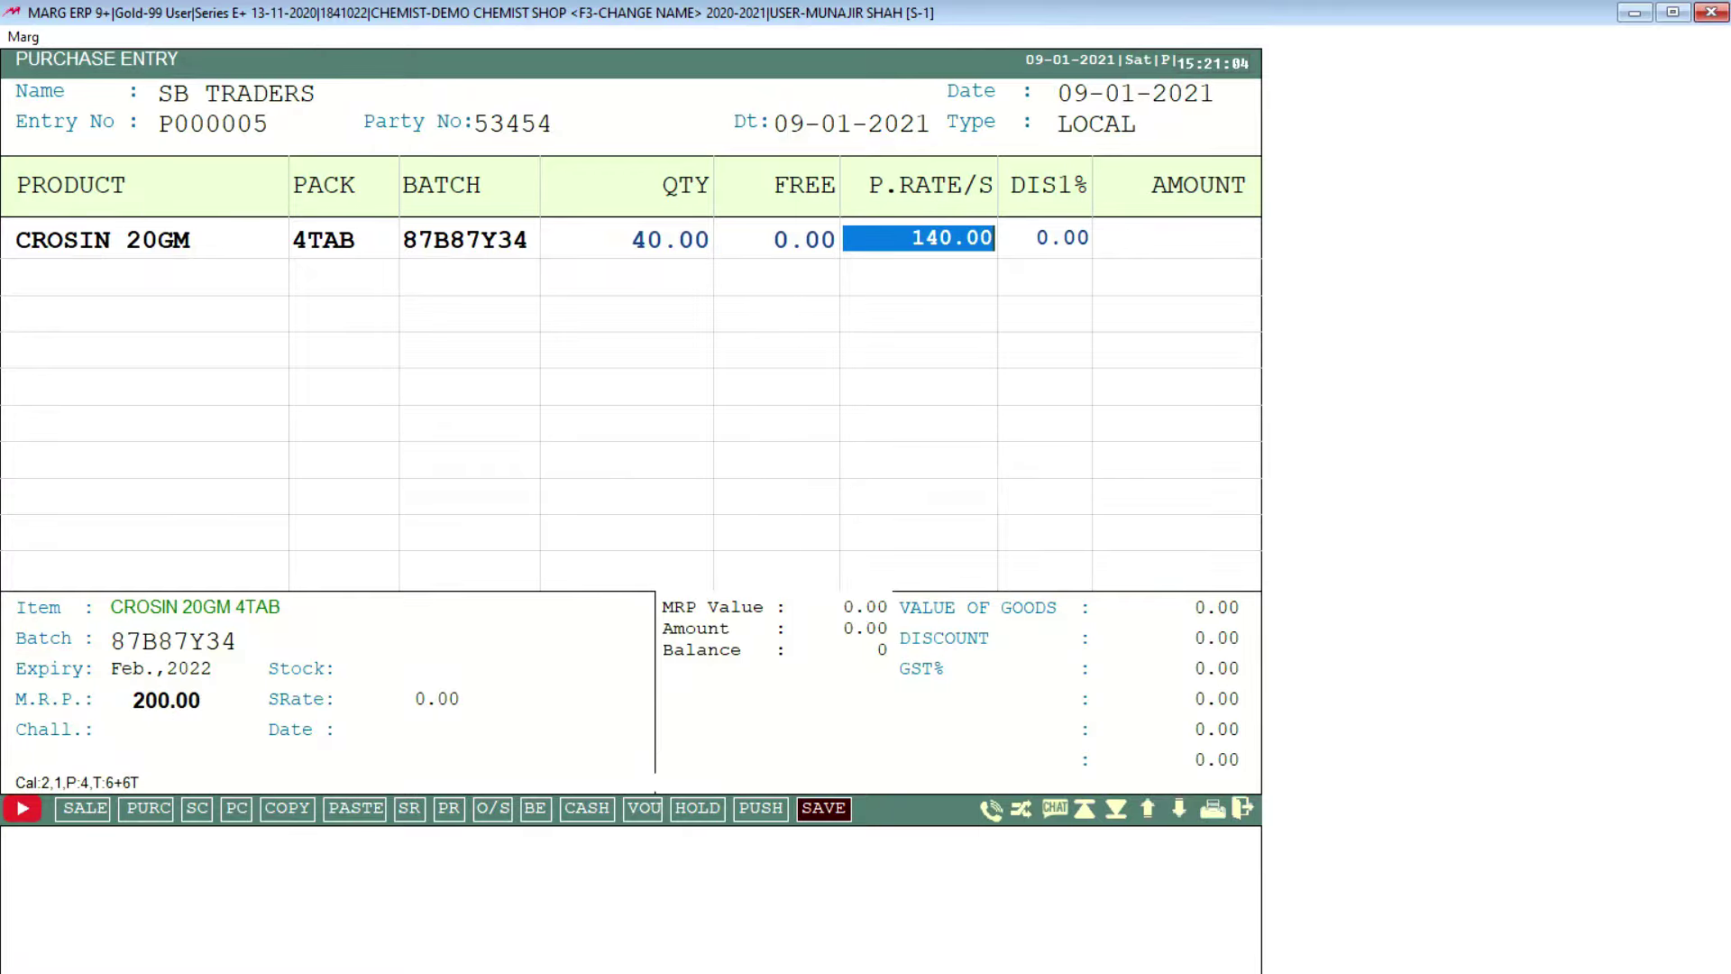
pyautogui.write('56 .')
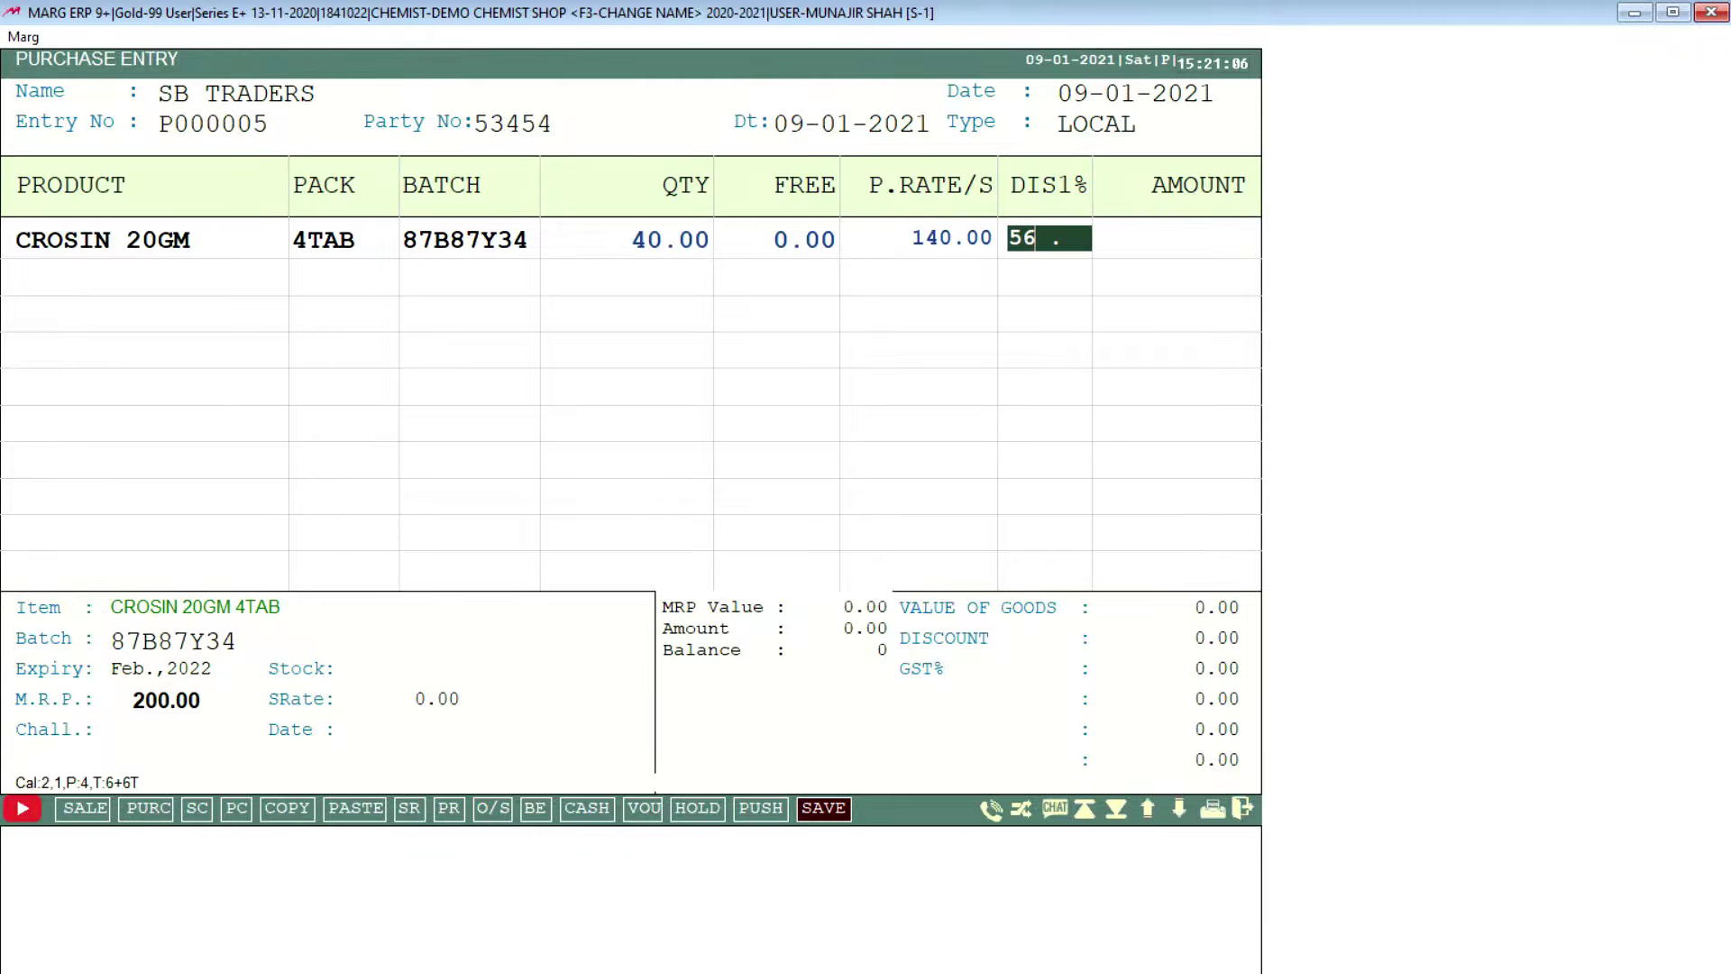
pyautogui.press('Return')
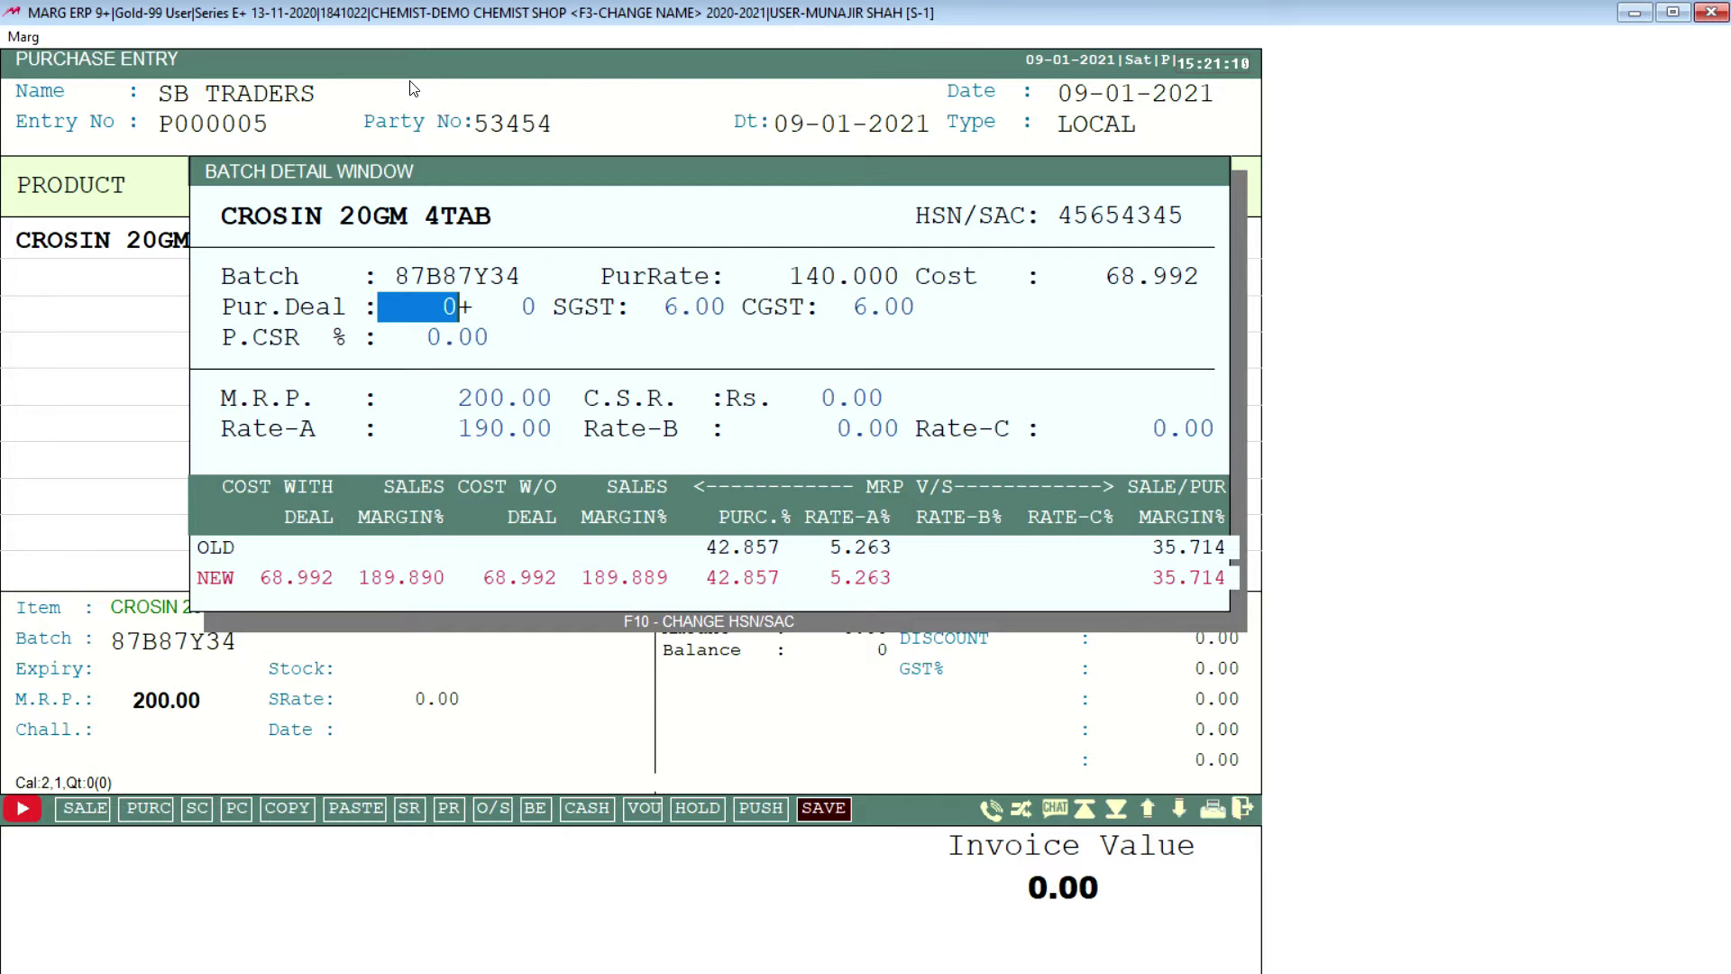
# Step: Accept the batch rates and MRP, commit the row and reach the 2759.68 totals
pyautogui.press('Return')
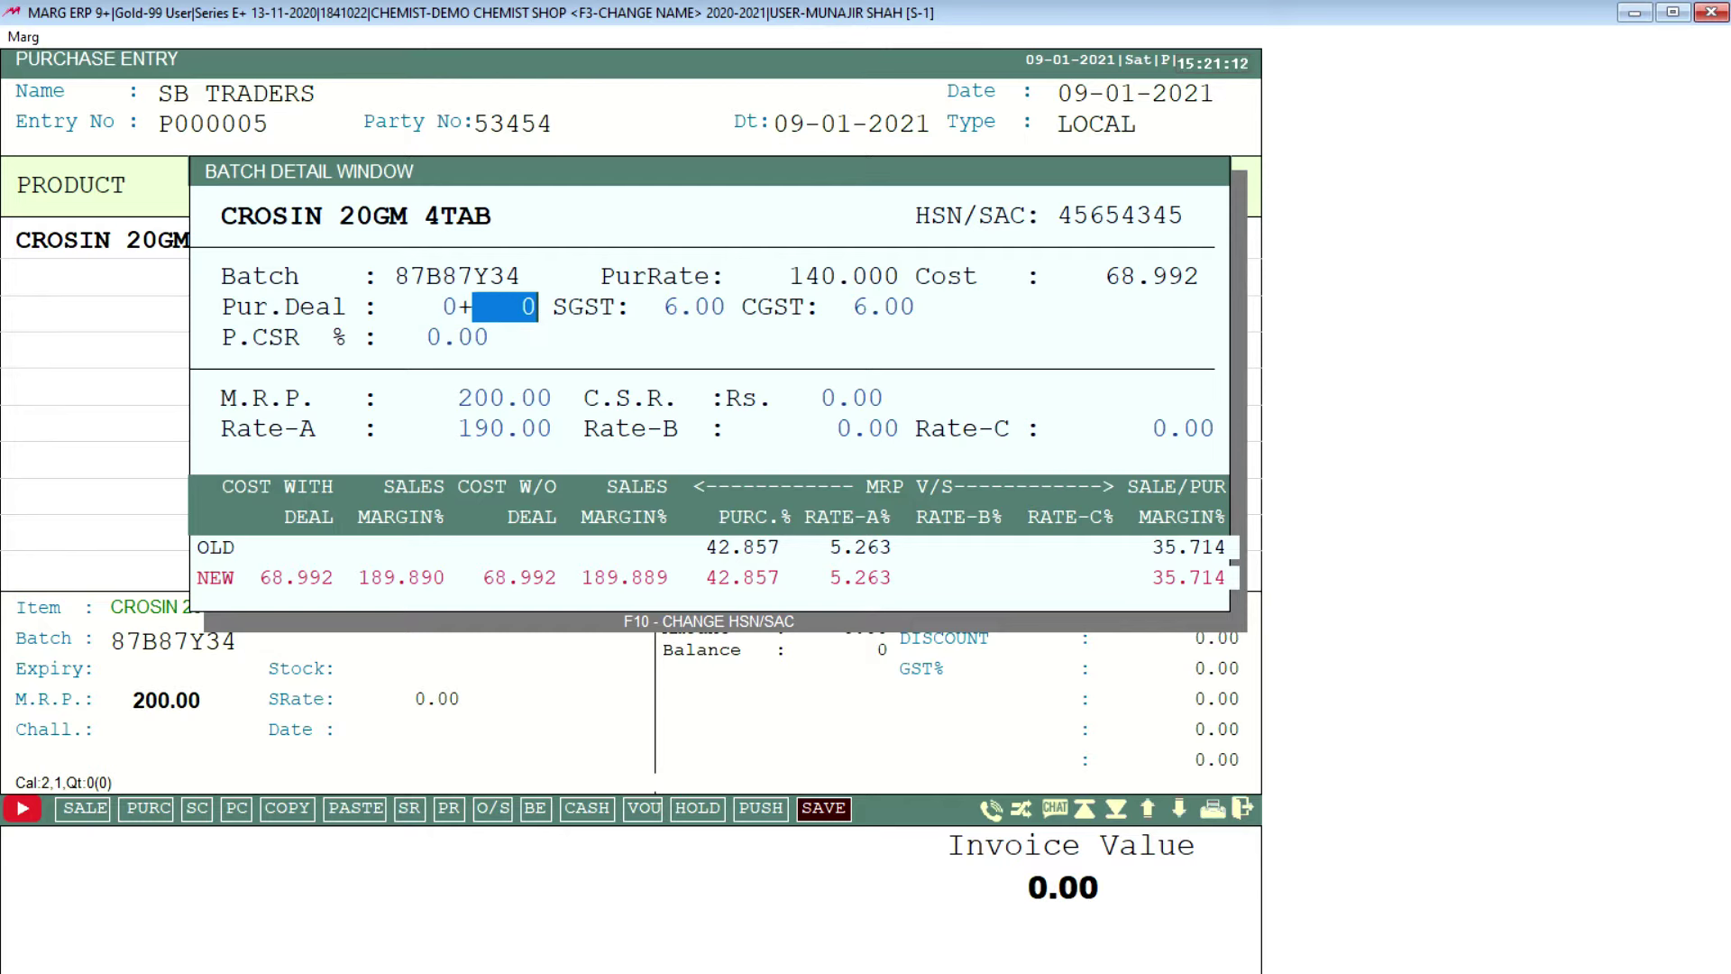
pyautogui.press('Return')
pyautogui.press('Return')
pyautogui.press('Return')
pyautogui.press('Return')
pyautogui.press('Return')
pyautogui.press('Up')
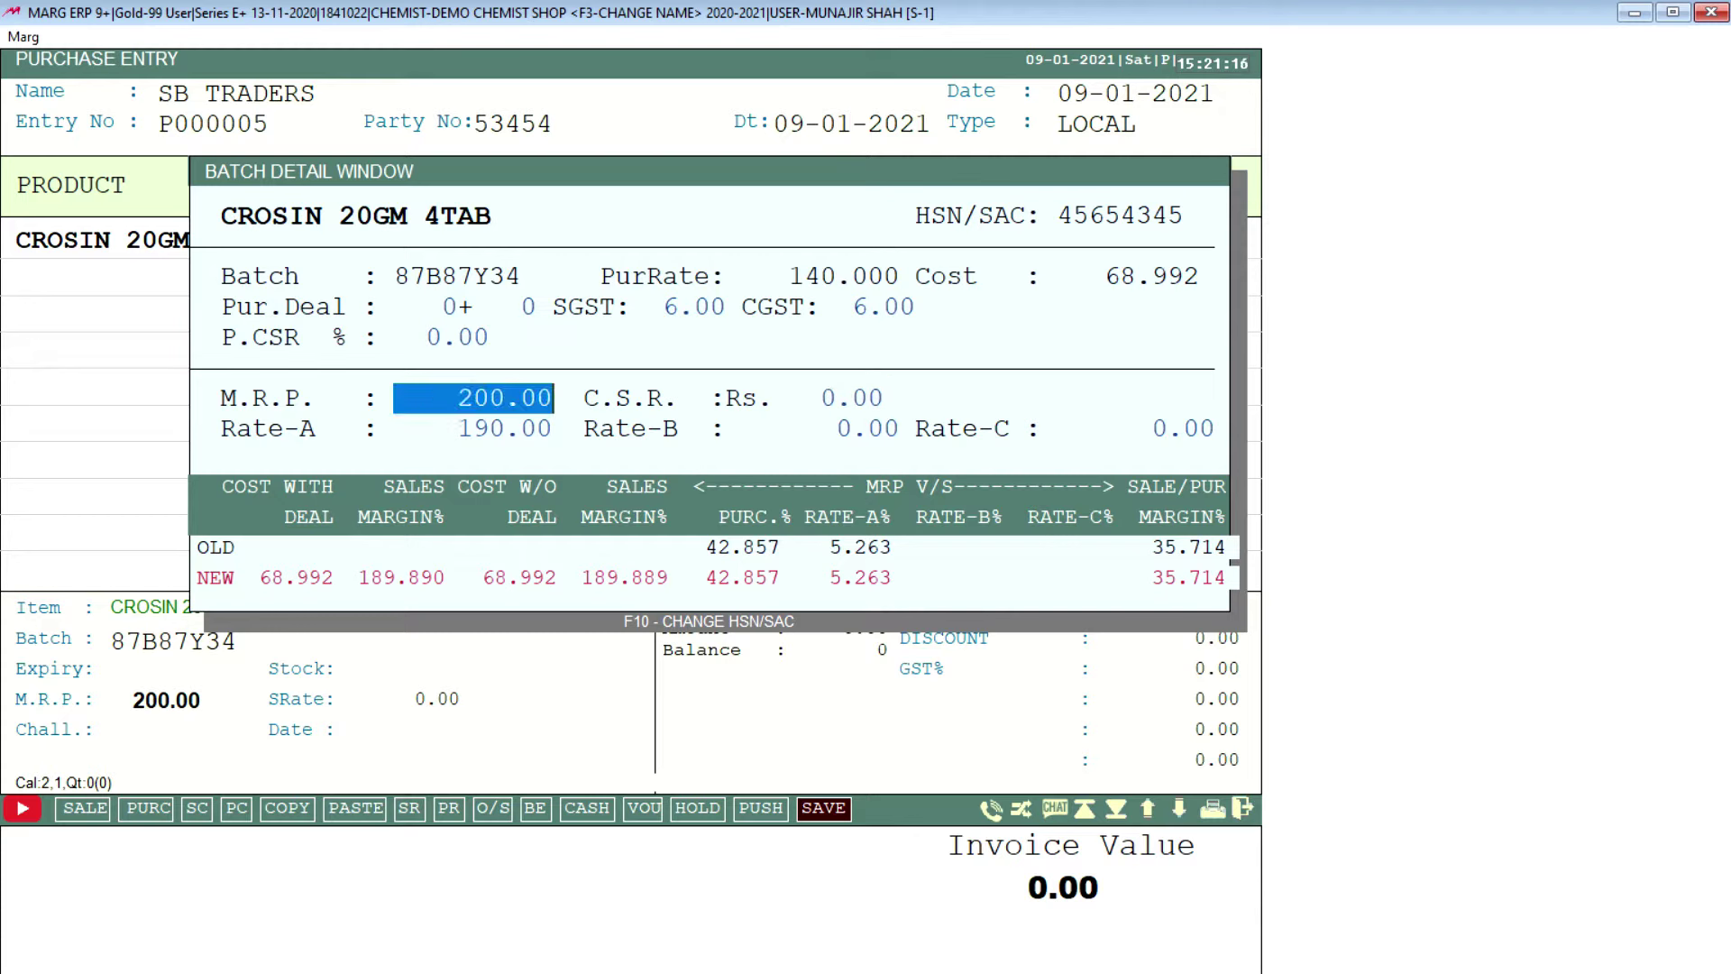
pyautogui.press('Return')
pyautogui.press('Return')
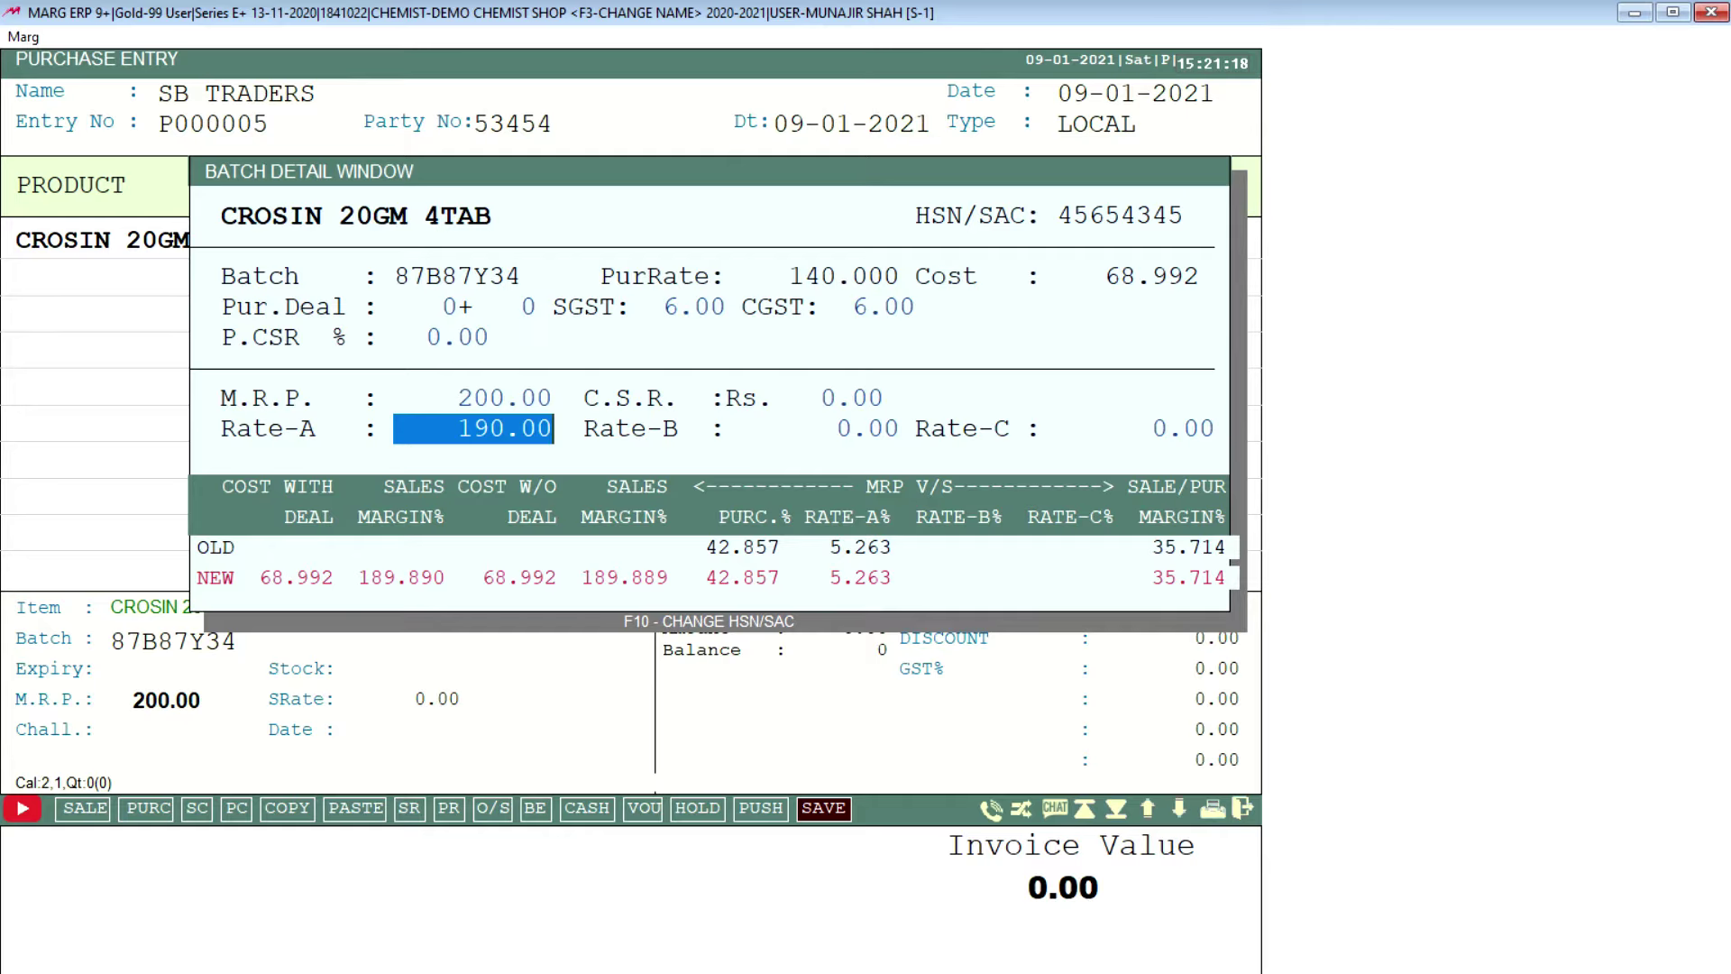
pyautogui.press('Return')
pyautogui.press('Return')
pyautogui.press('Return')
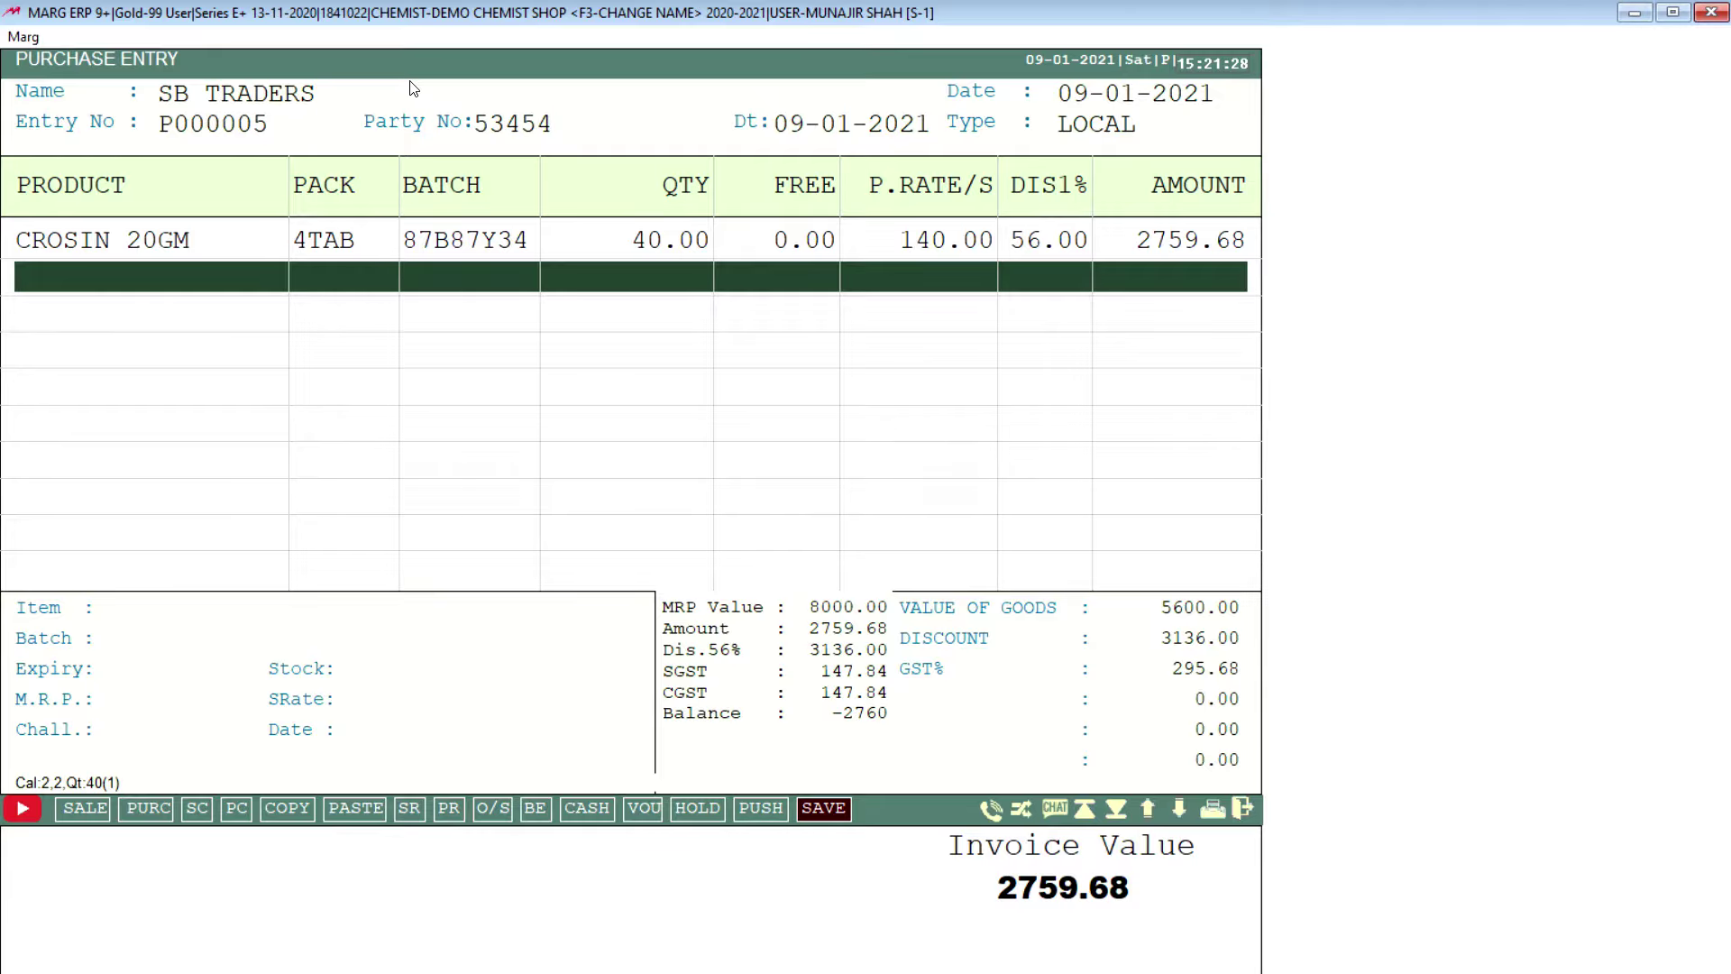
pyautogui.press('Return')
pyautogui.press('Return')
pyautogui.press('Return')
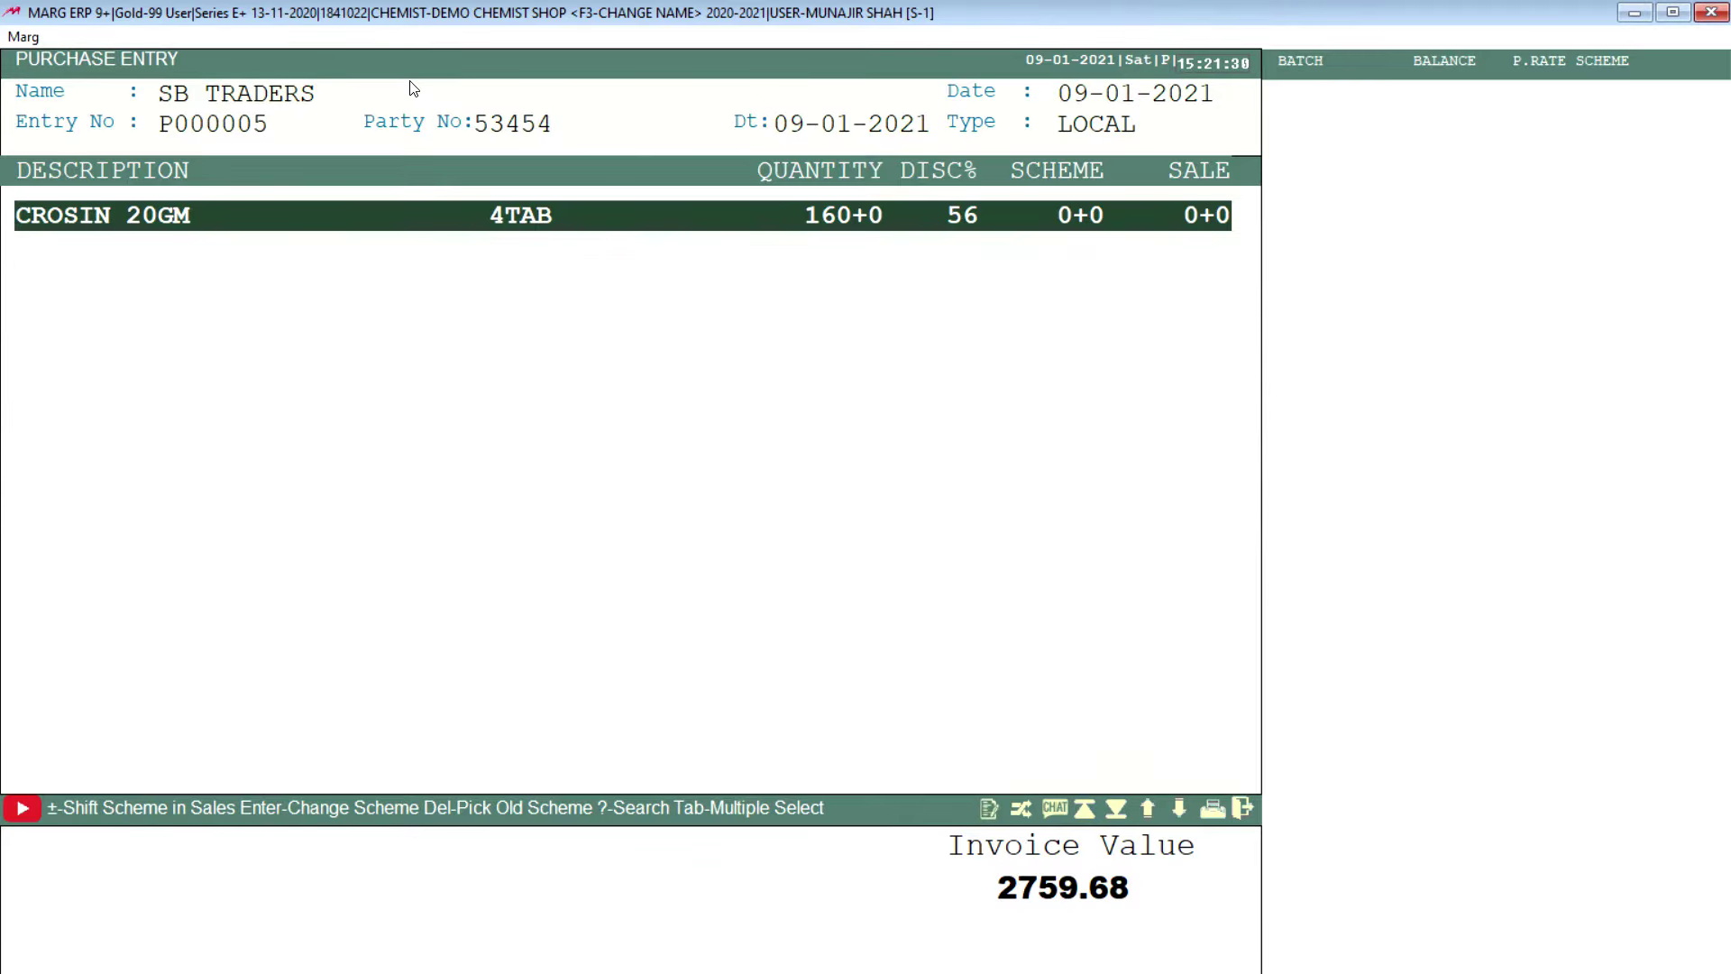
# Step: Save the 2759.68 purchase bill without rate checks or printing and exit Purchase Entry
pyautogui.press('Escape')
pyautogui.press('Right')
pyautogui.press('Right')
pyautogui.press('Return')
pyautogui.press('Return')
pyautogui.press('Return')
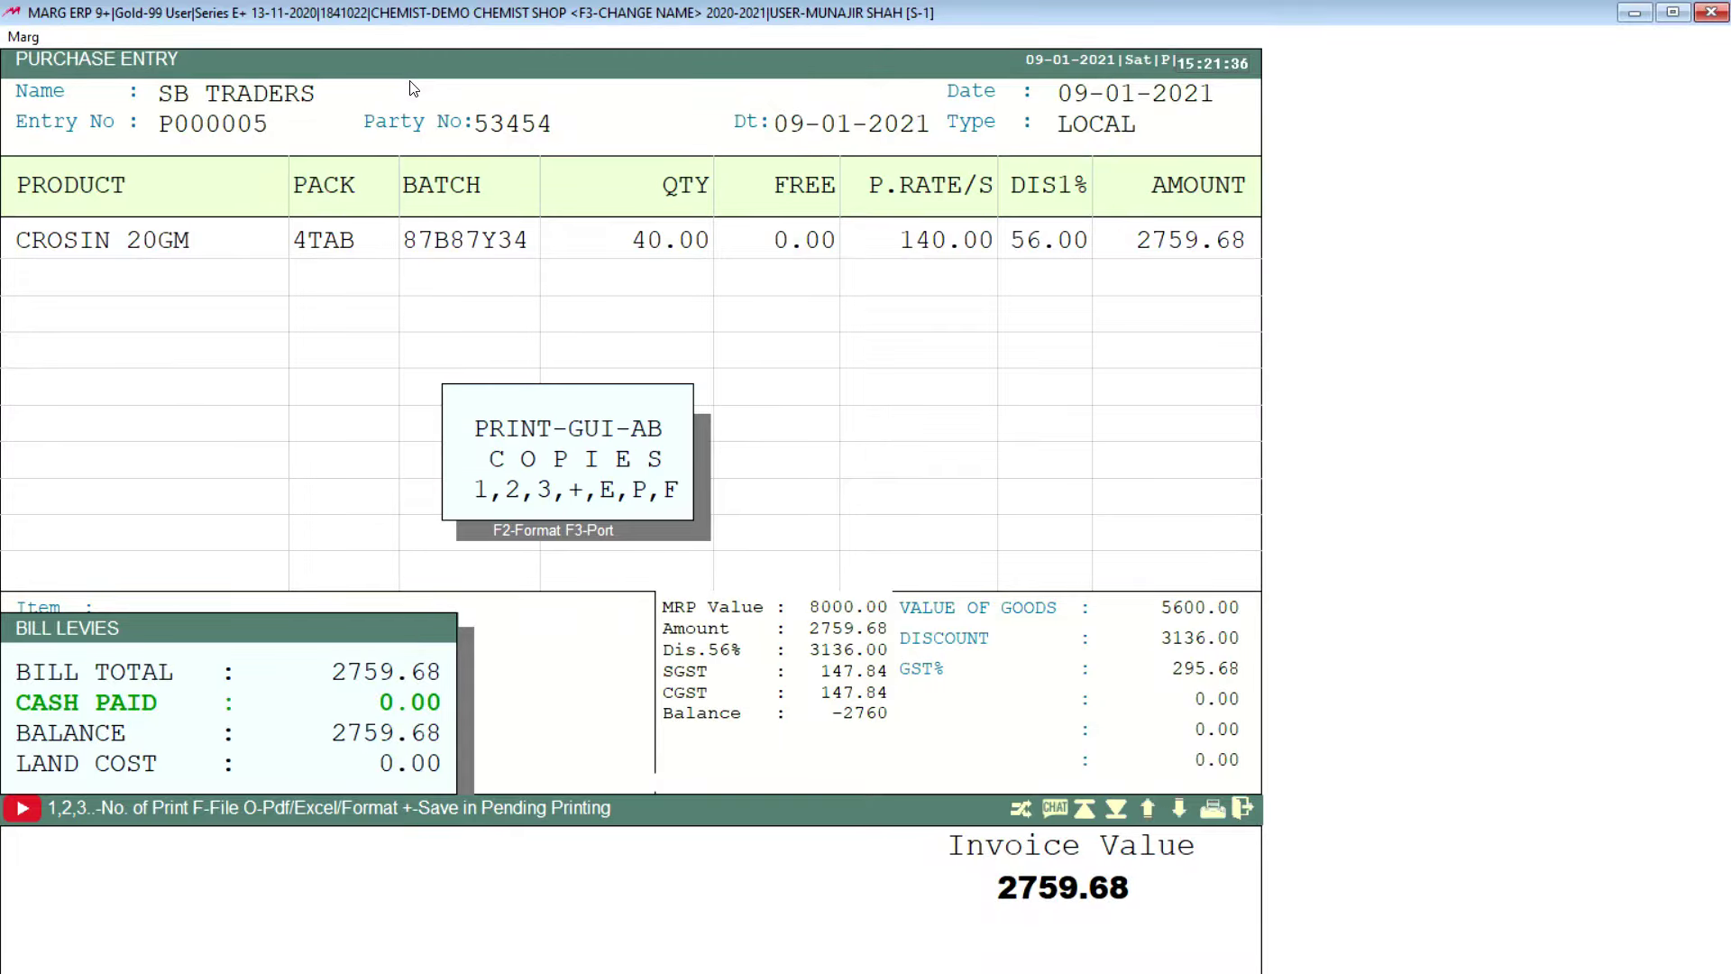
pyautogui.press('Escape')
pyautogui.press('Escape')
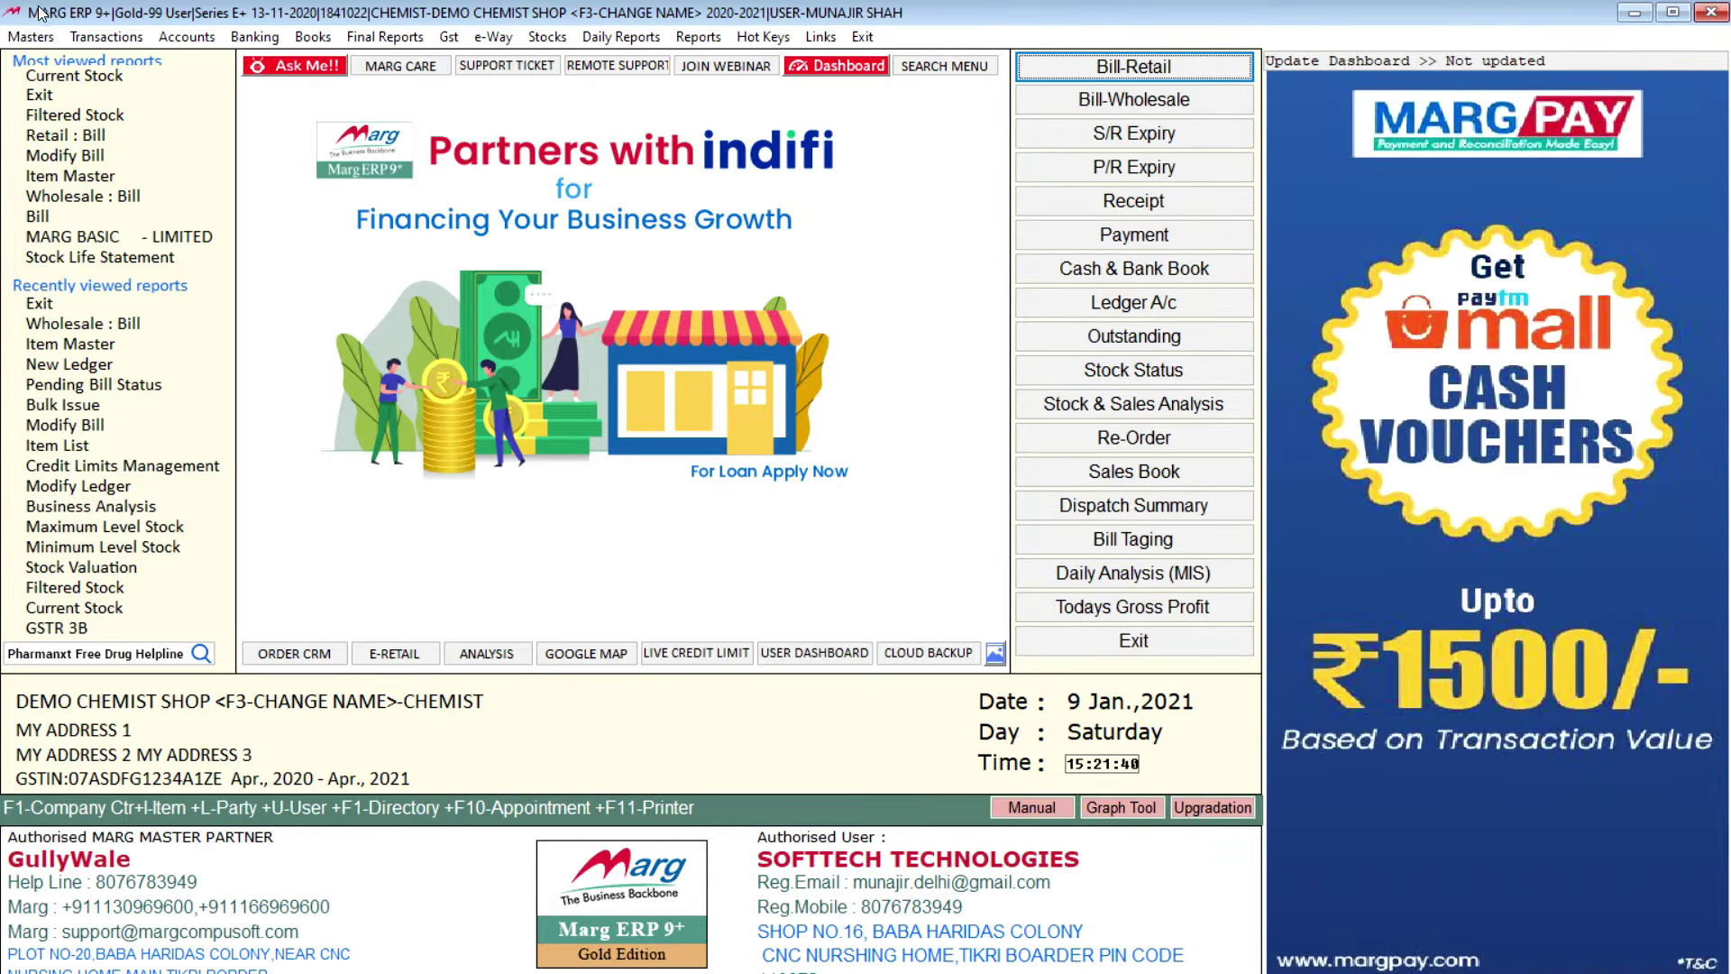
# Step: Browse the Masters and Transactions menus to reveal the Sale > Retail : Bill option
pyautogui.click(34, 38)
pyautogui.moveTo(113, 63)
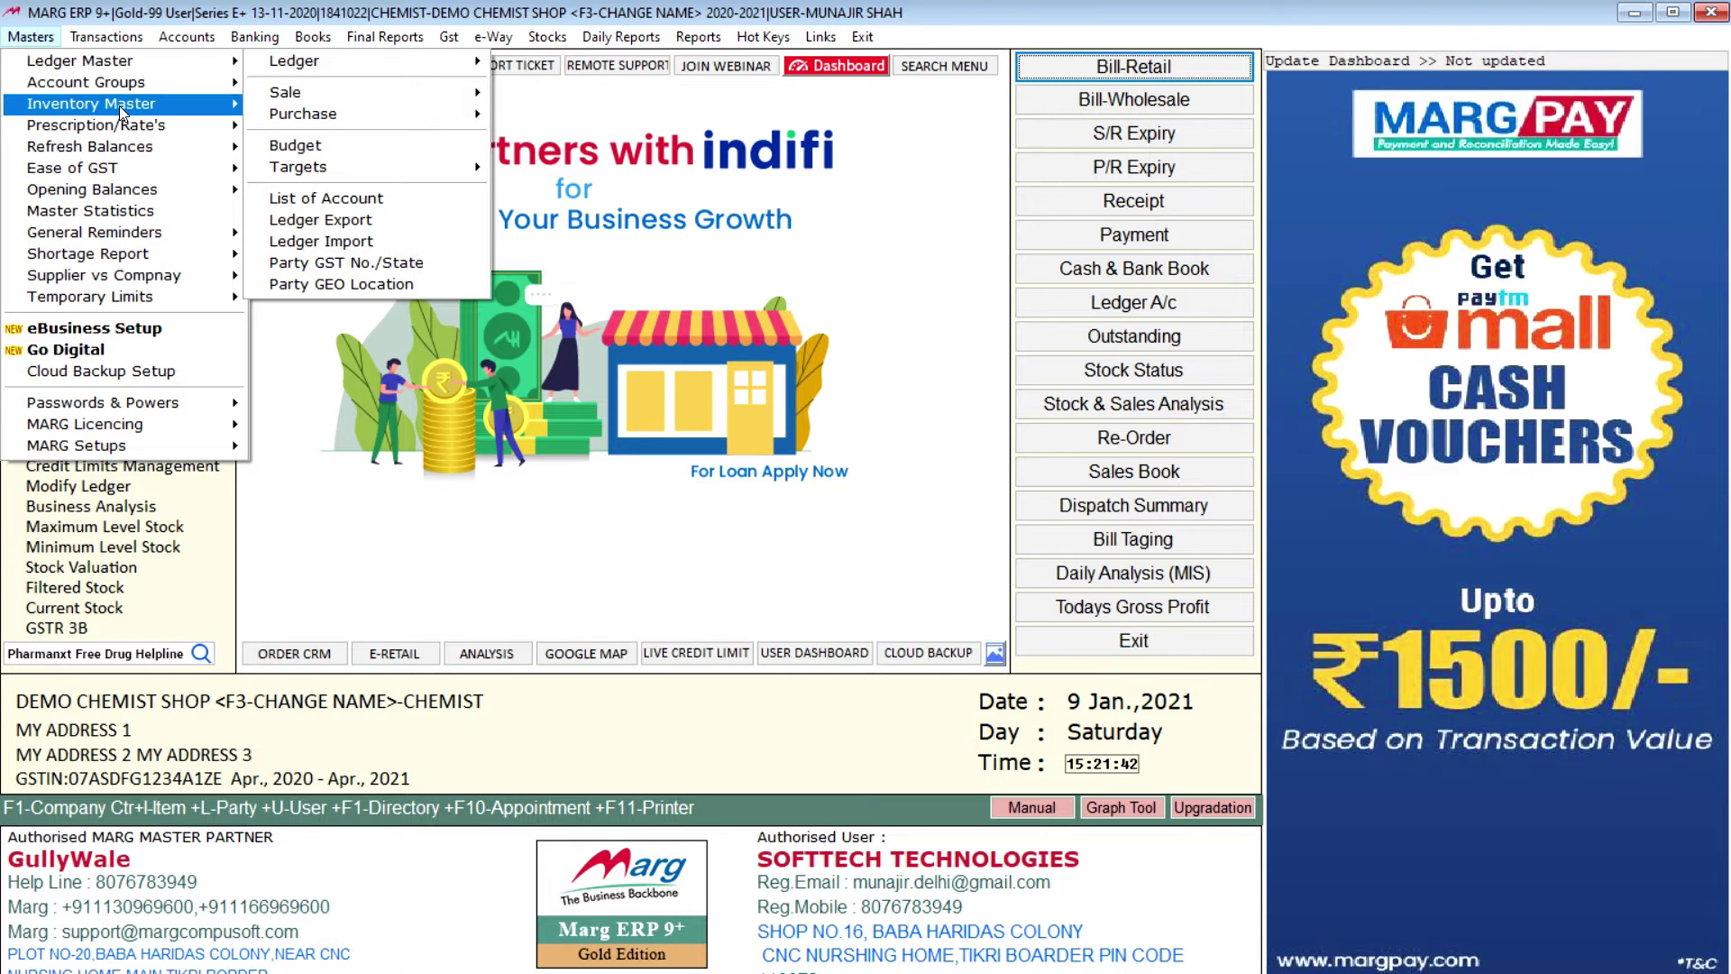
pyautogui.click(106, 37)
pyautogui.moveTo(123, 83)
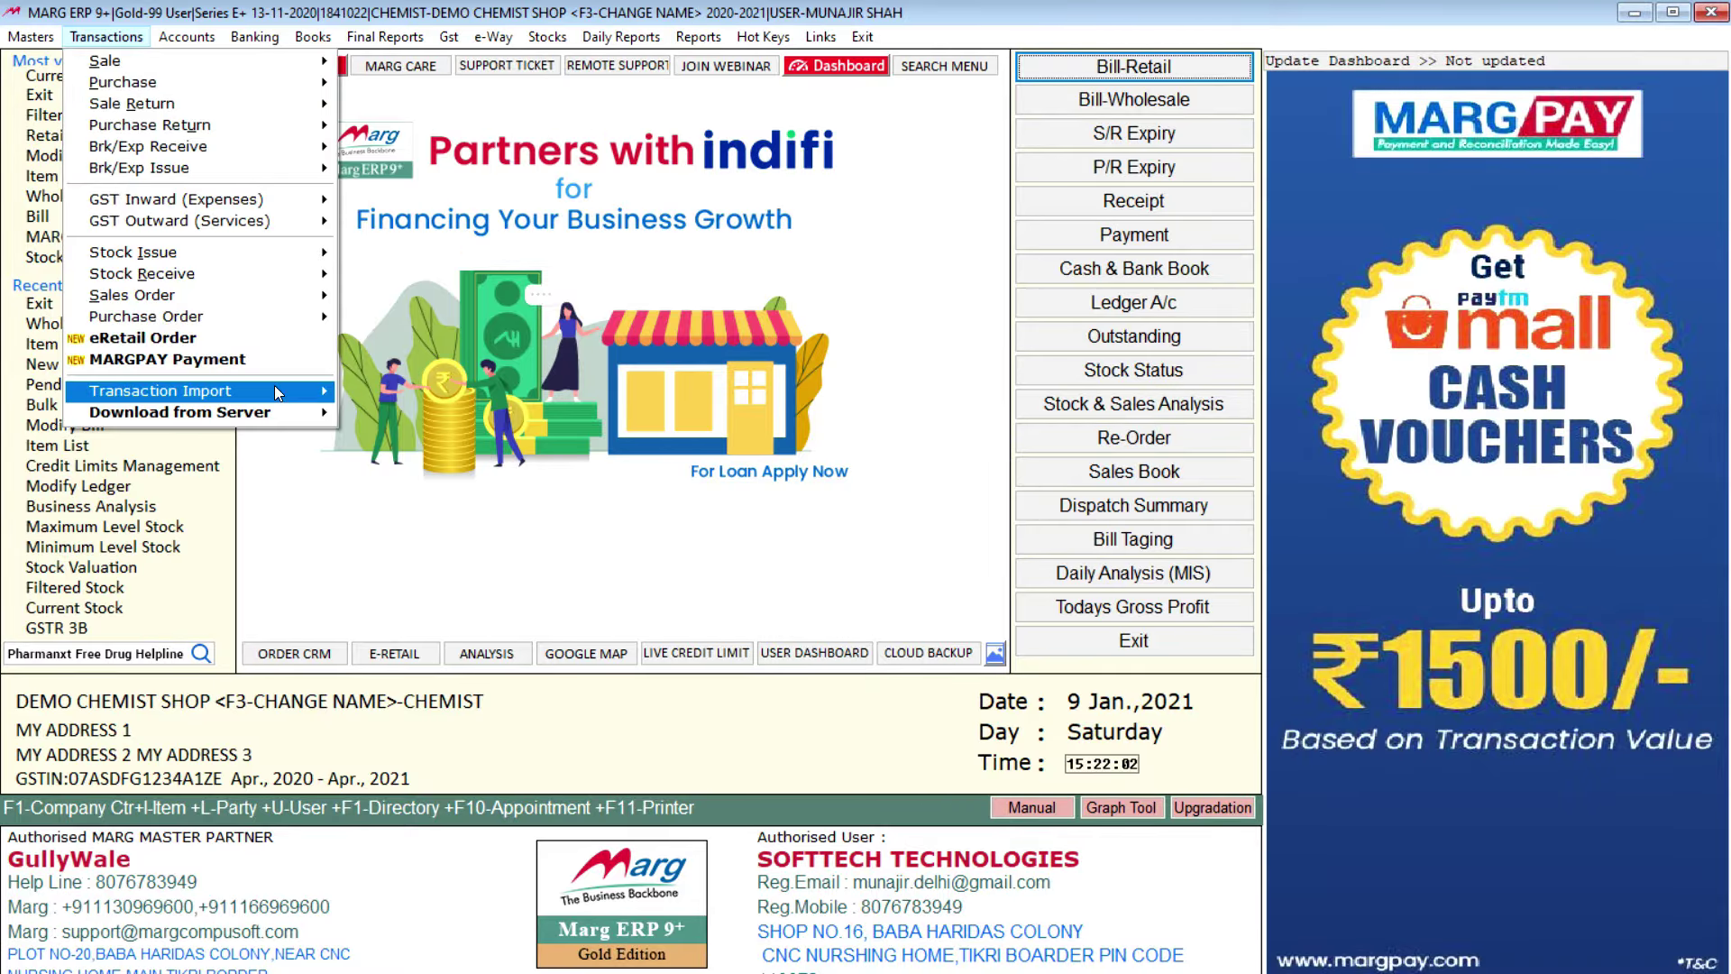
pyautogui.moveTo(276, 390)
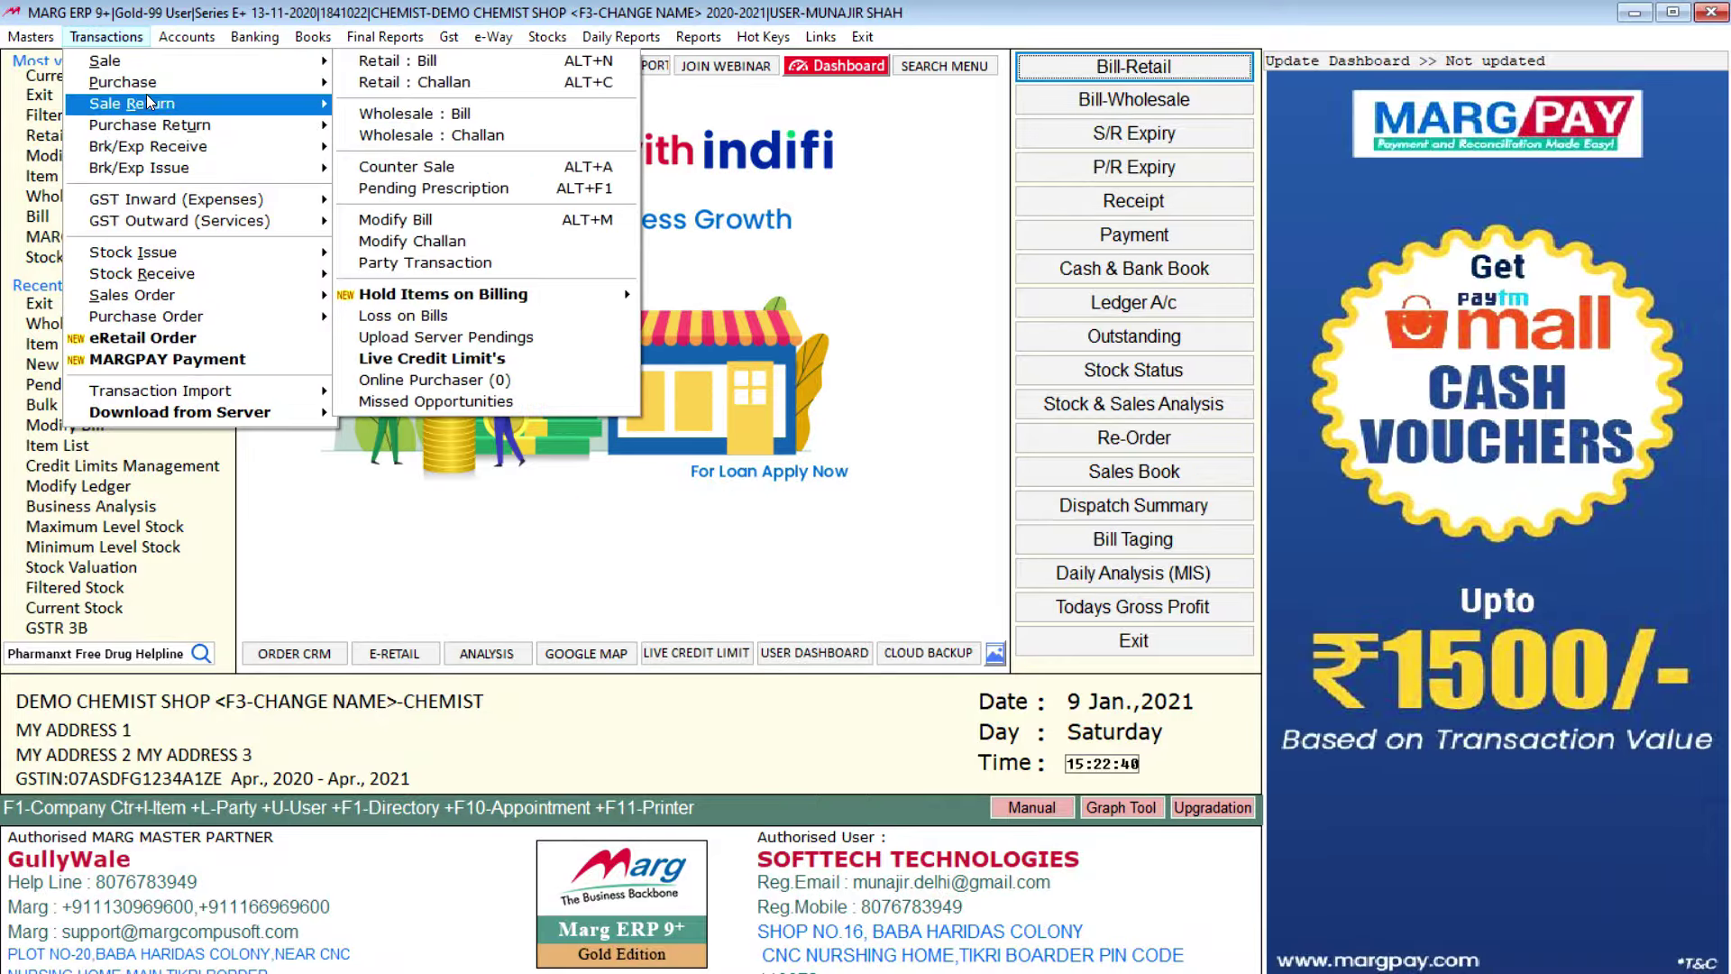
pyautogui.moveTo(193, 69)
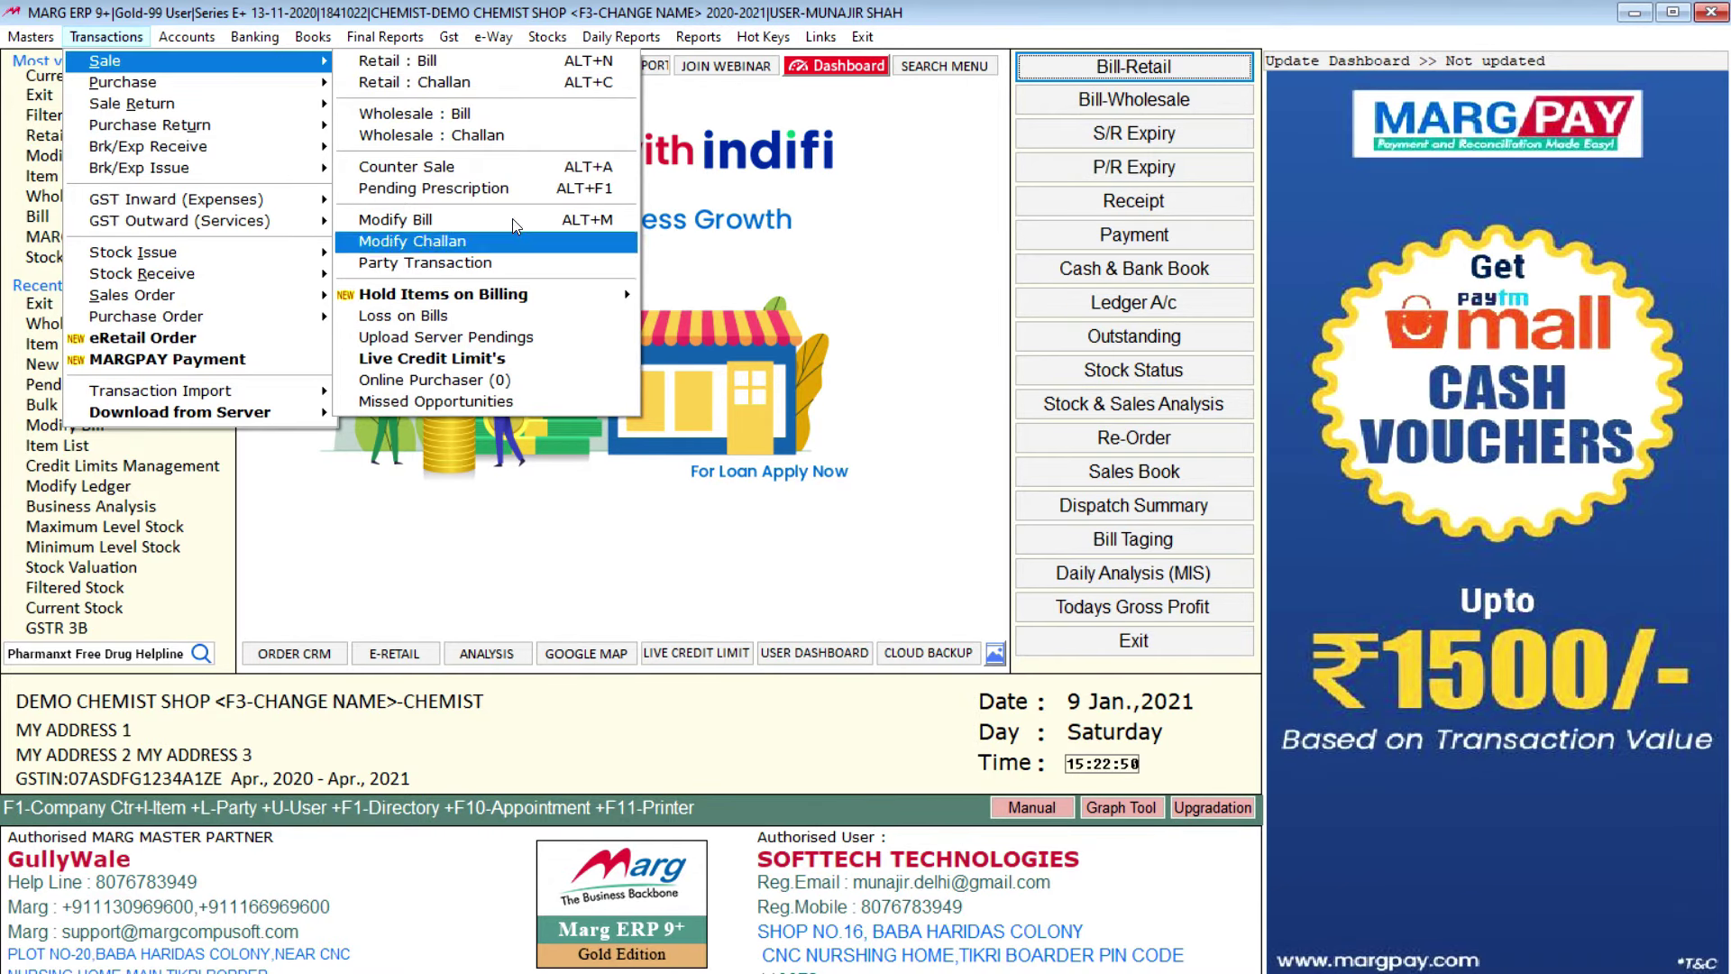
pyautogui.moveTo(500, 40)
pyautogui.moveTo(137, 45)
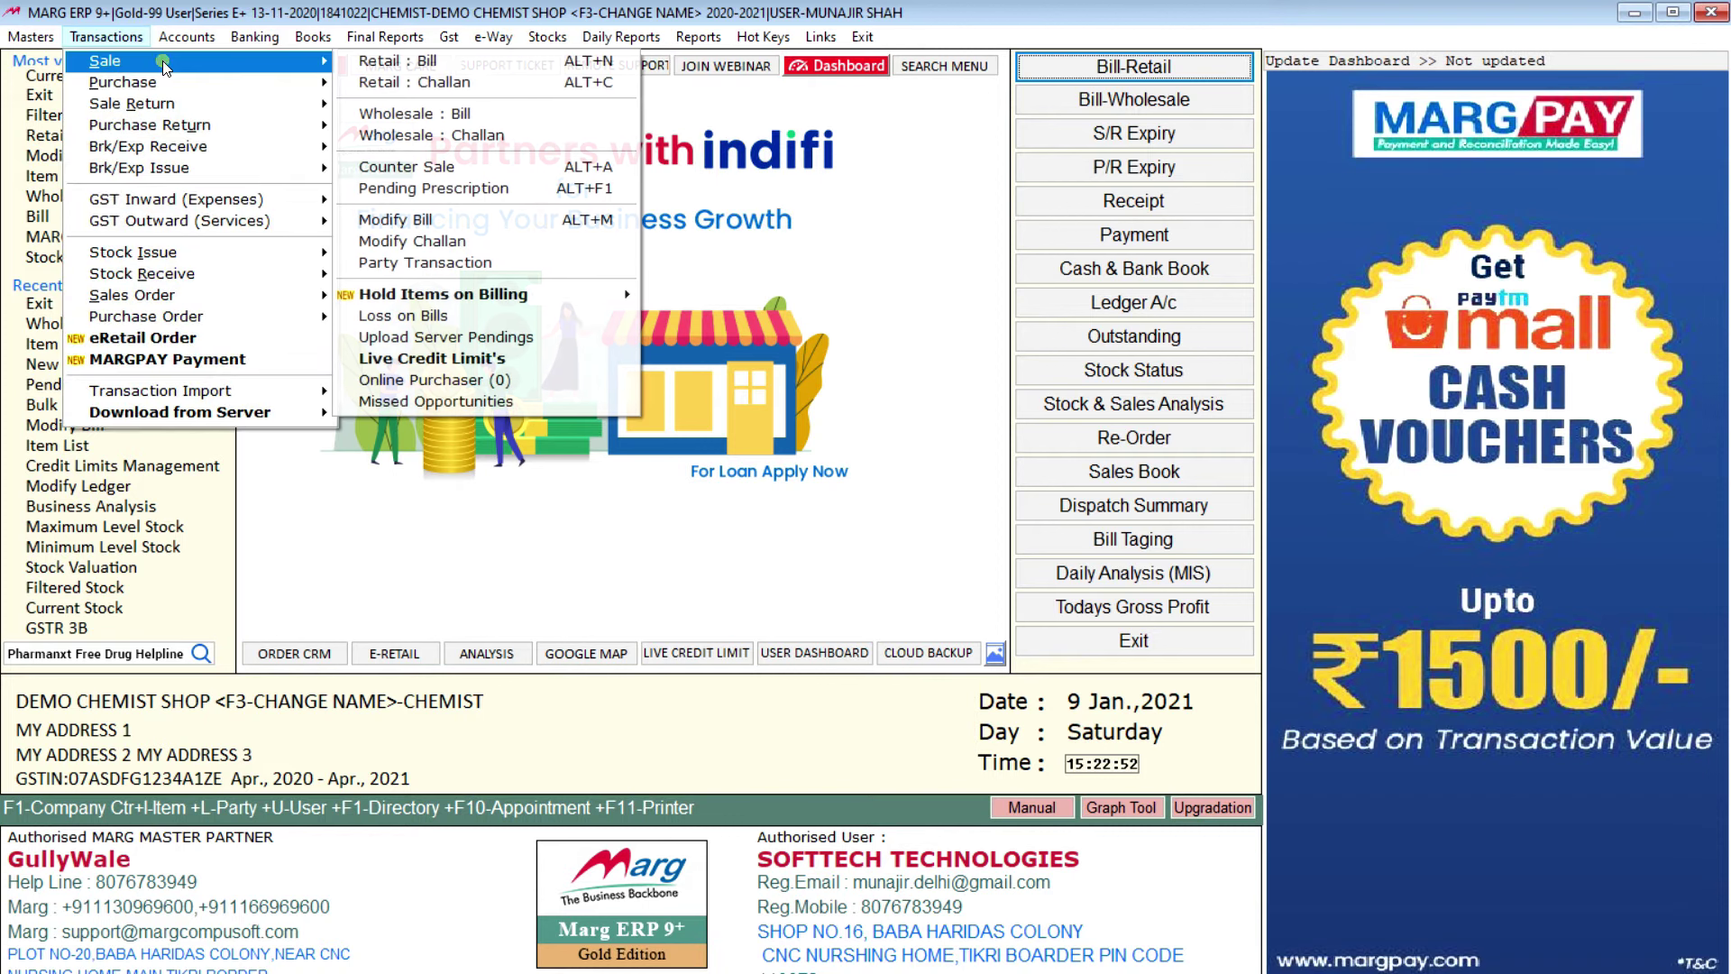
# Step: Start retail bill 0000009 dated 09-01-2021, enter the patient's mobile number and choose Yes
pyautogui.click(394, 64)
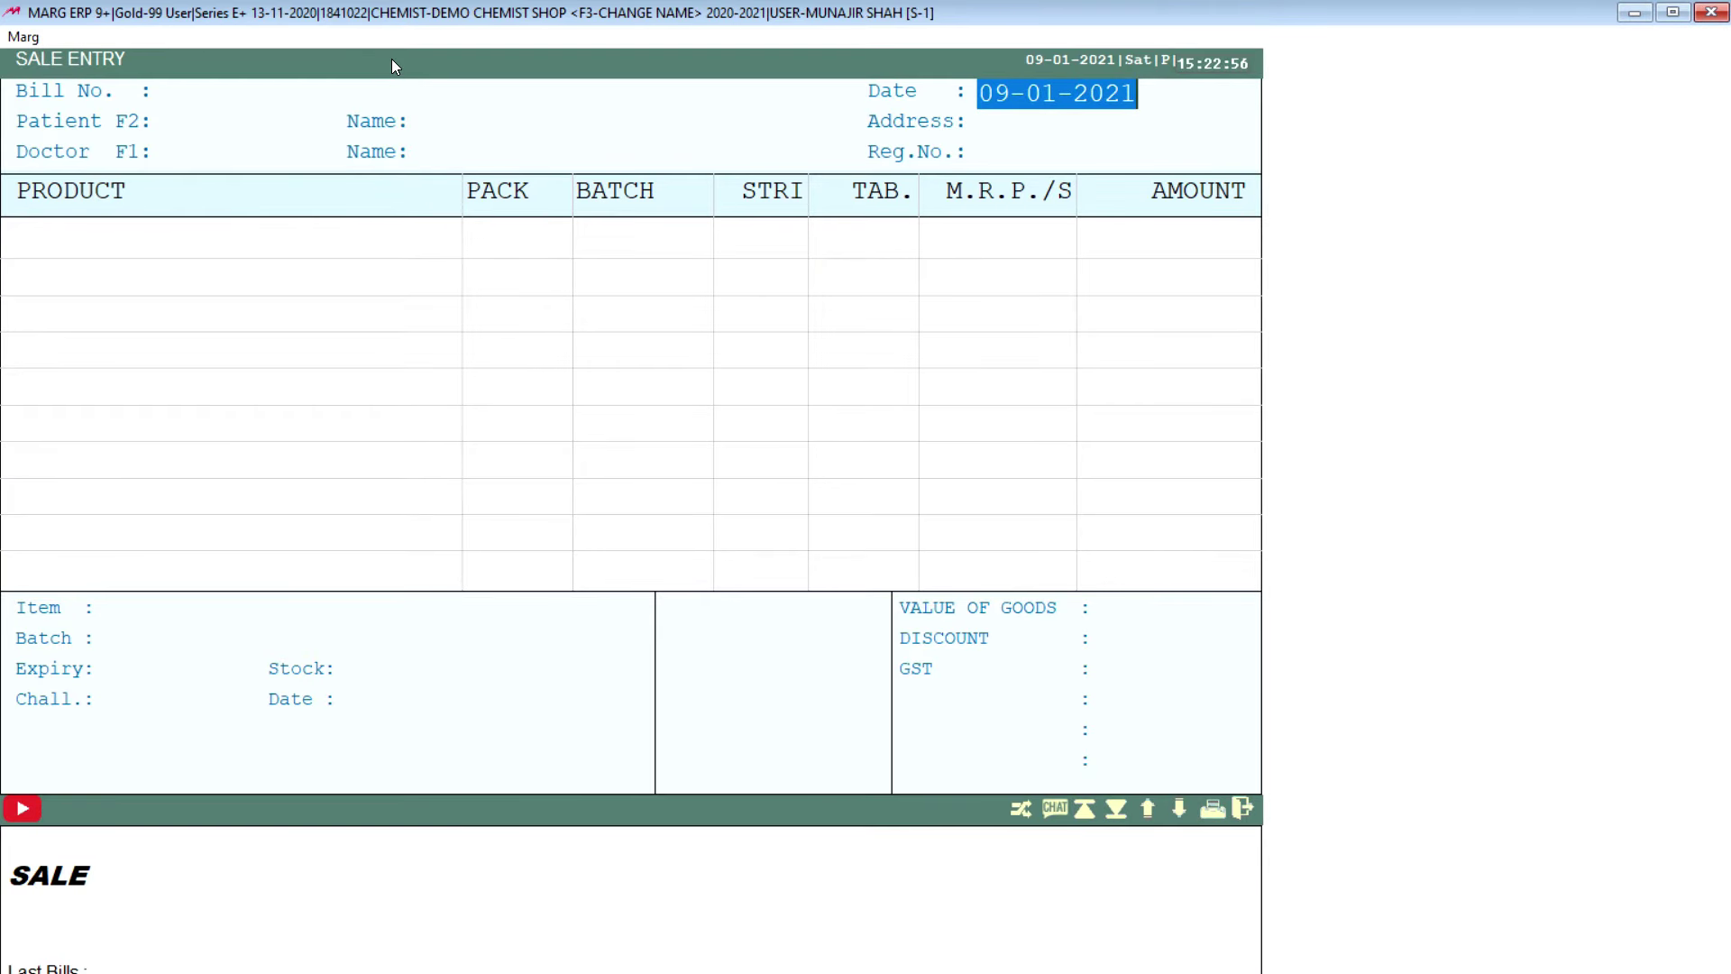
pyautogui.press('Return')
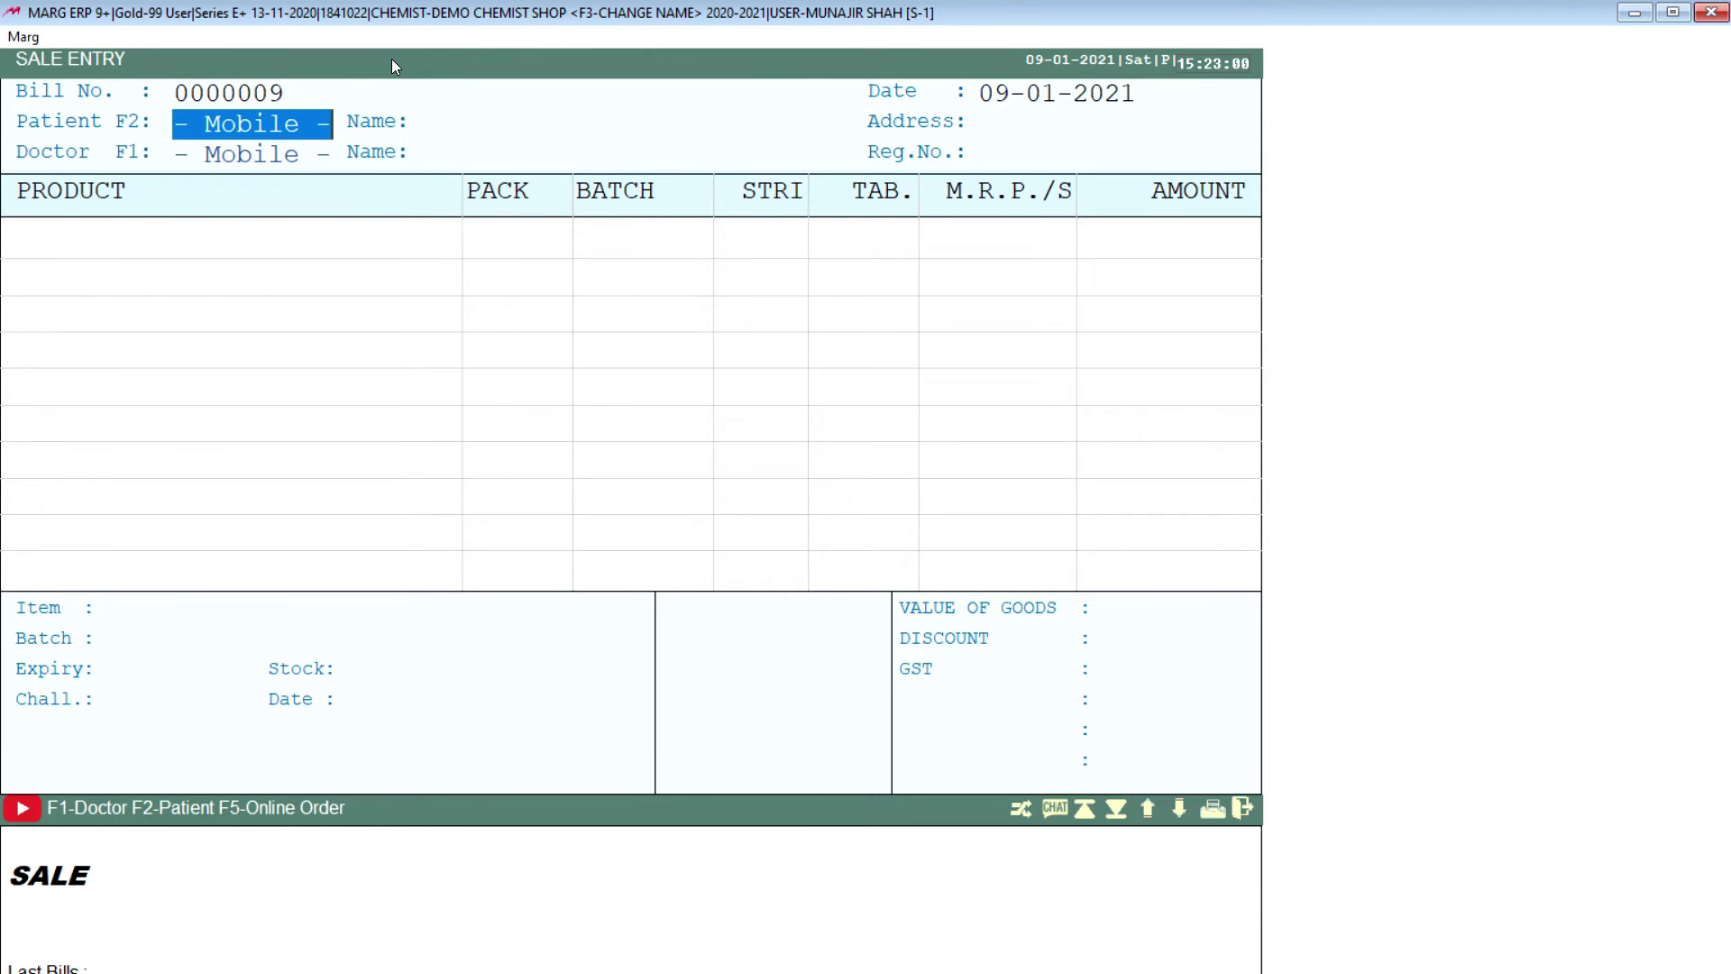
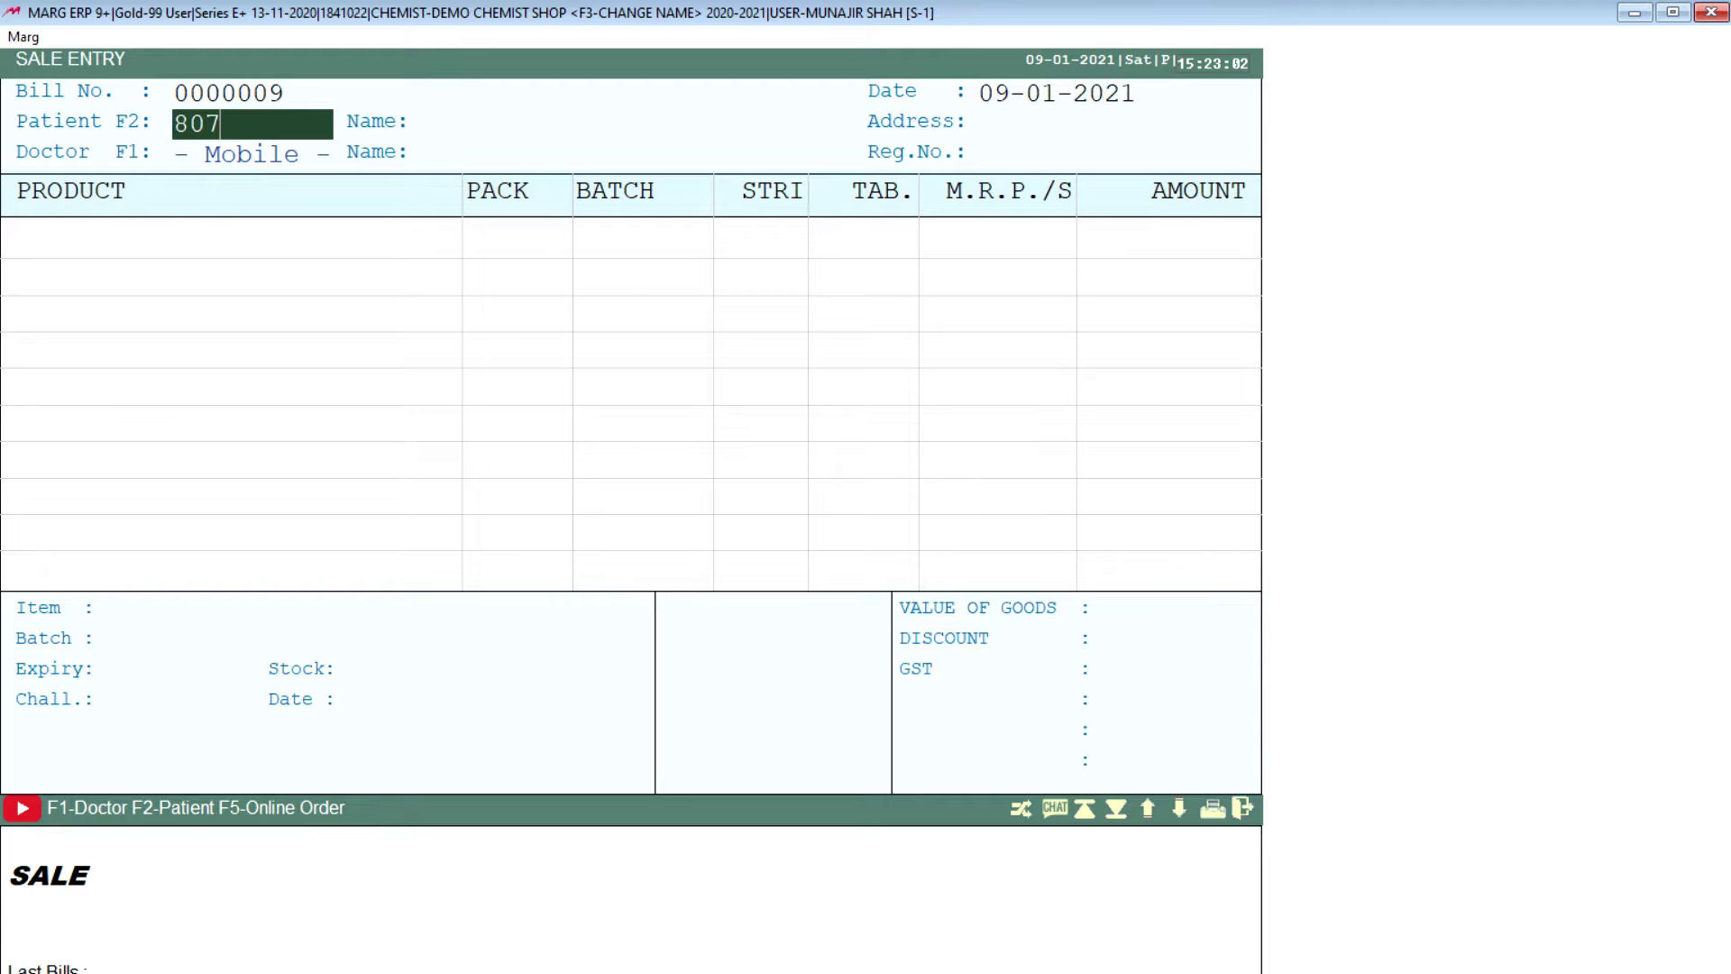
pyautogui.press('Return')
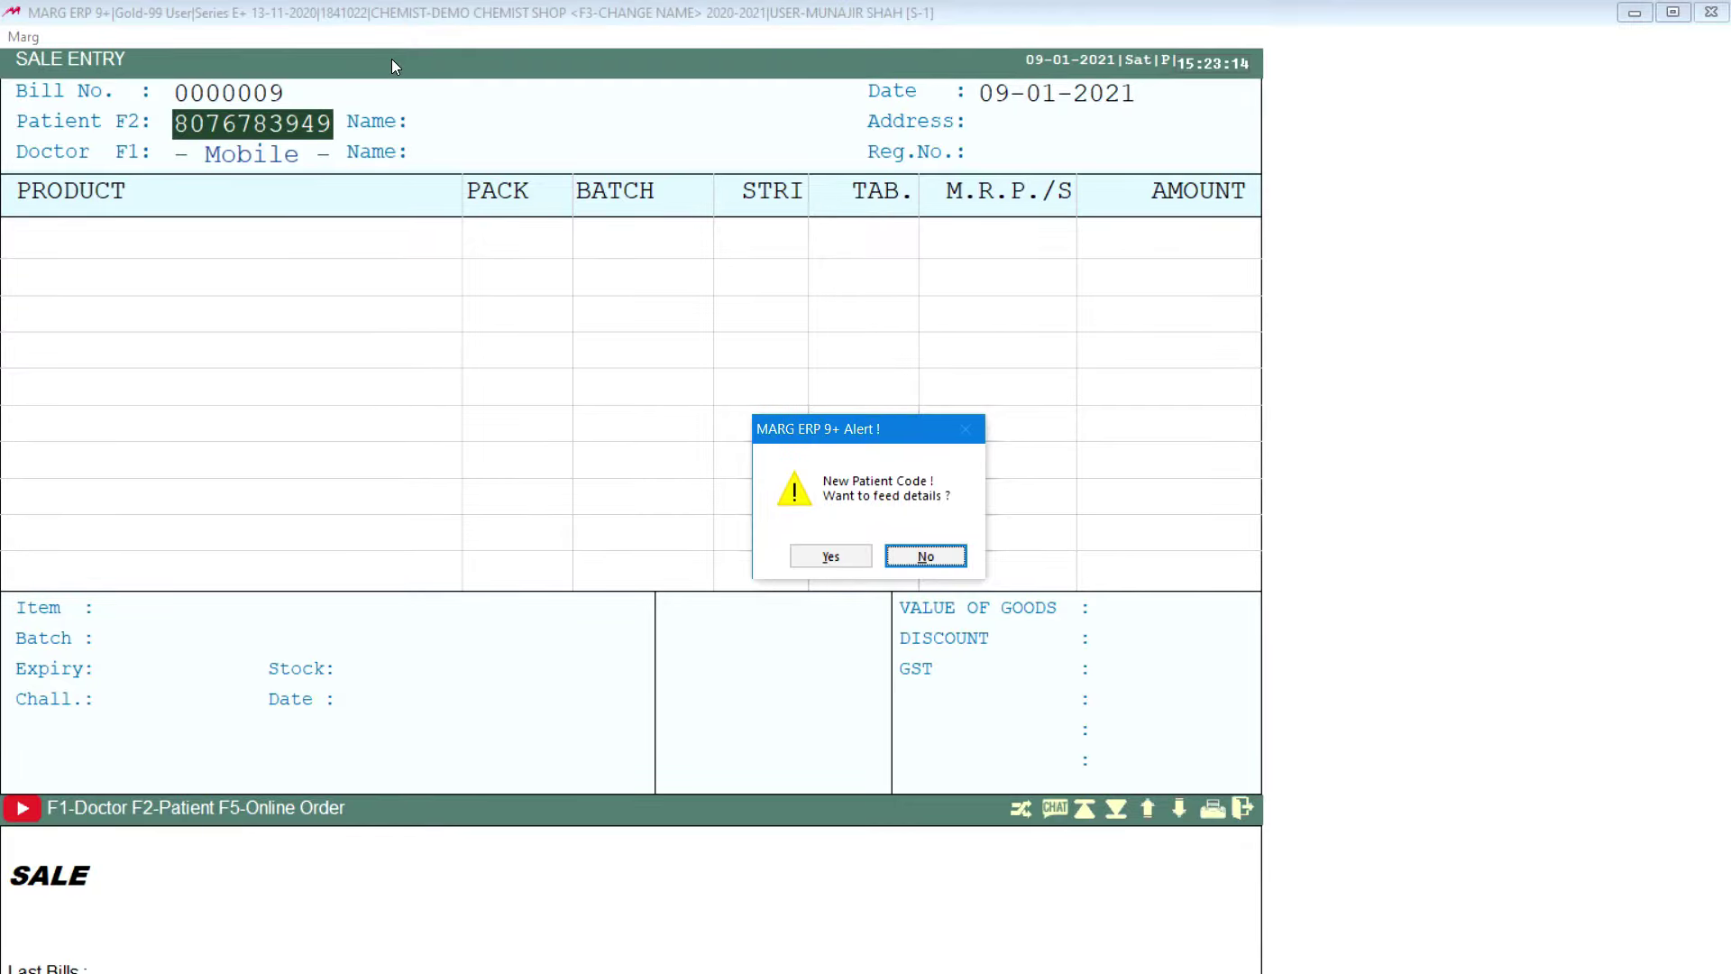
pyautogui.press('Left')
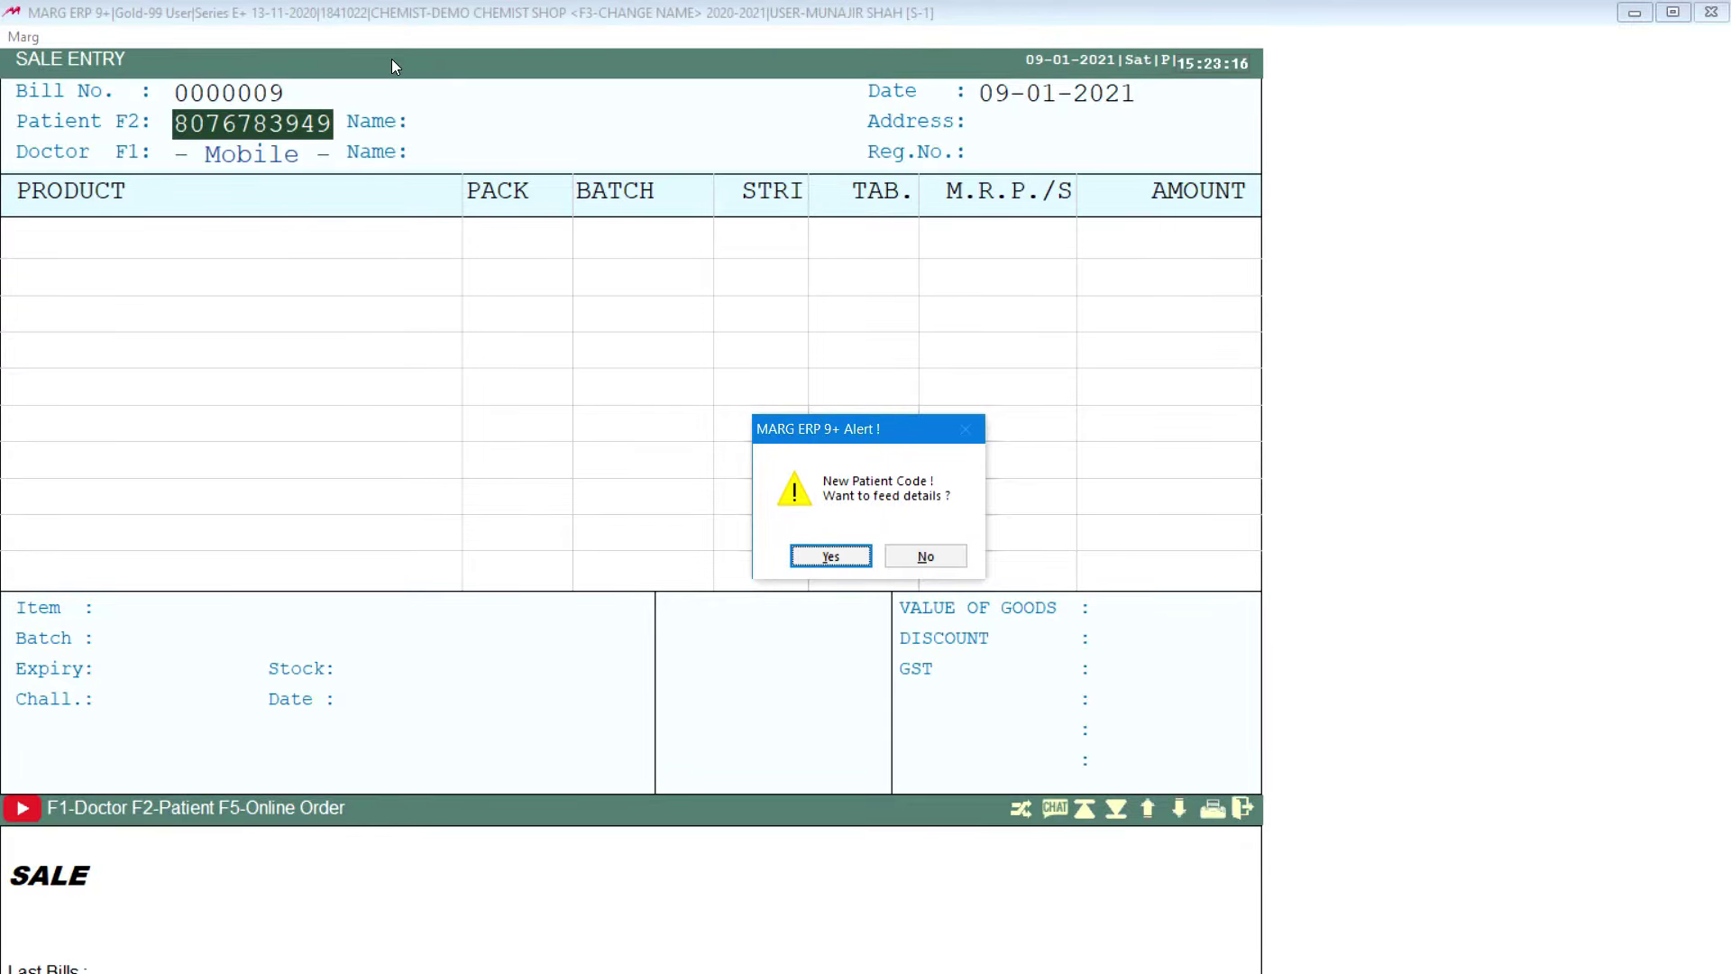
# Step: Register the new patient with their full name and a 10% discount
pyautogui.press('Return')
pyautogui.press('Return')
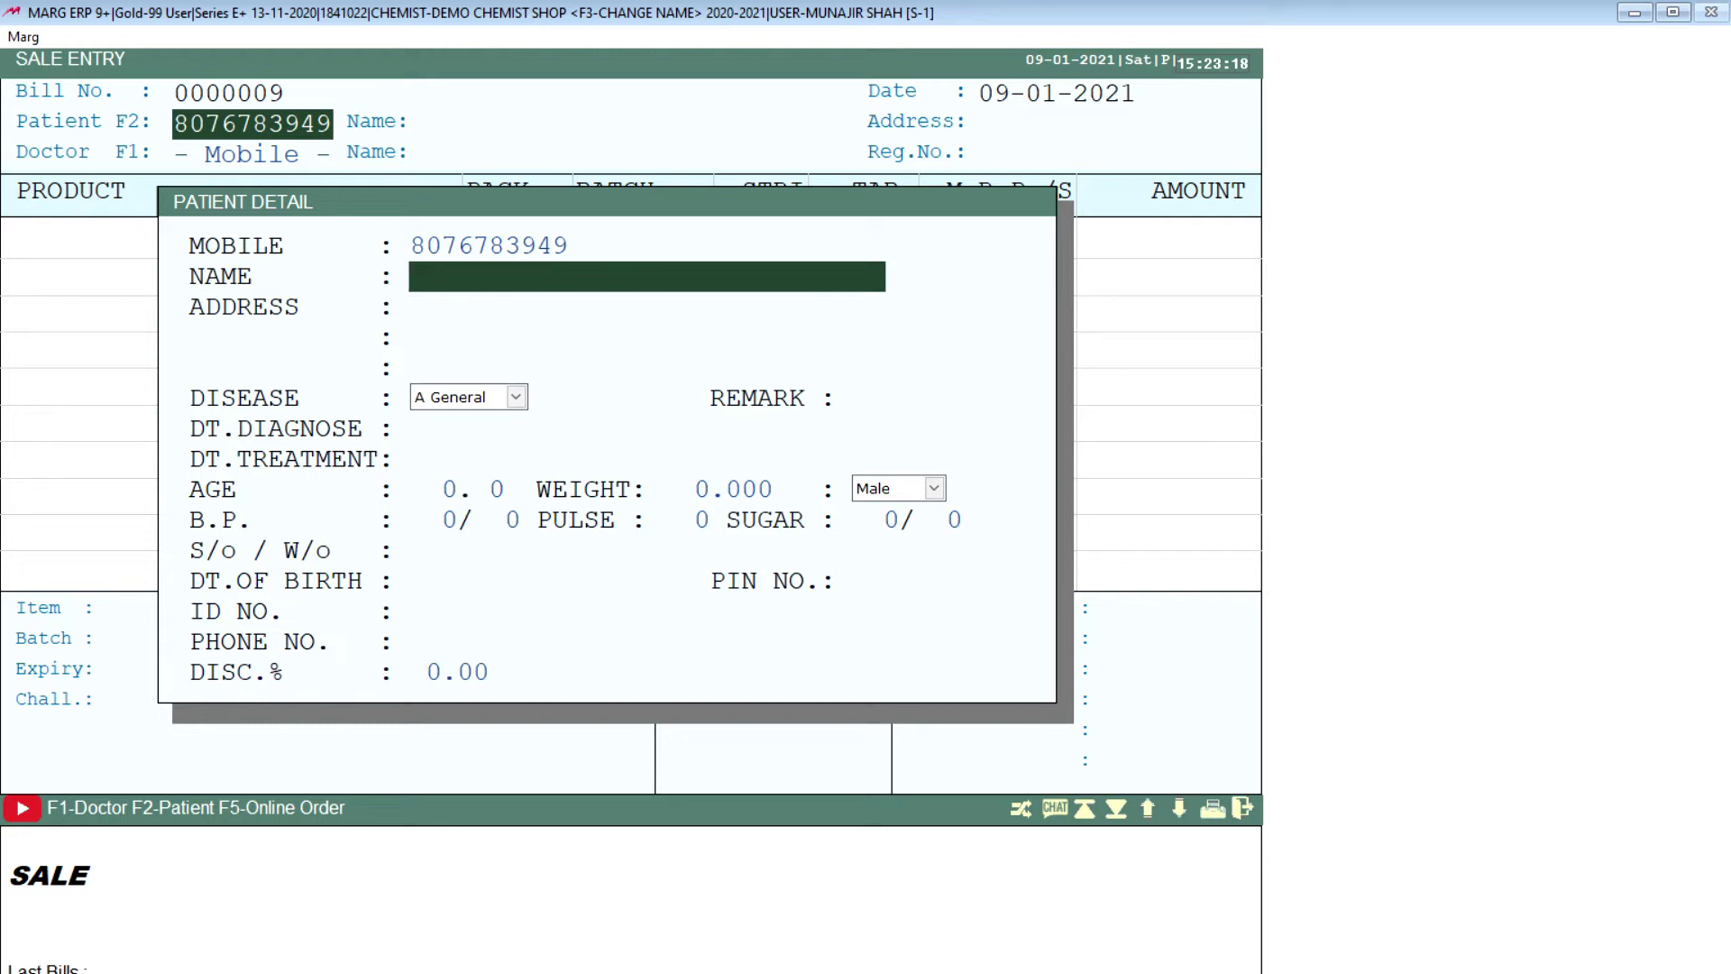
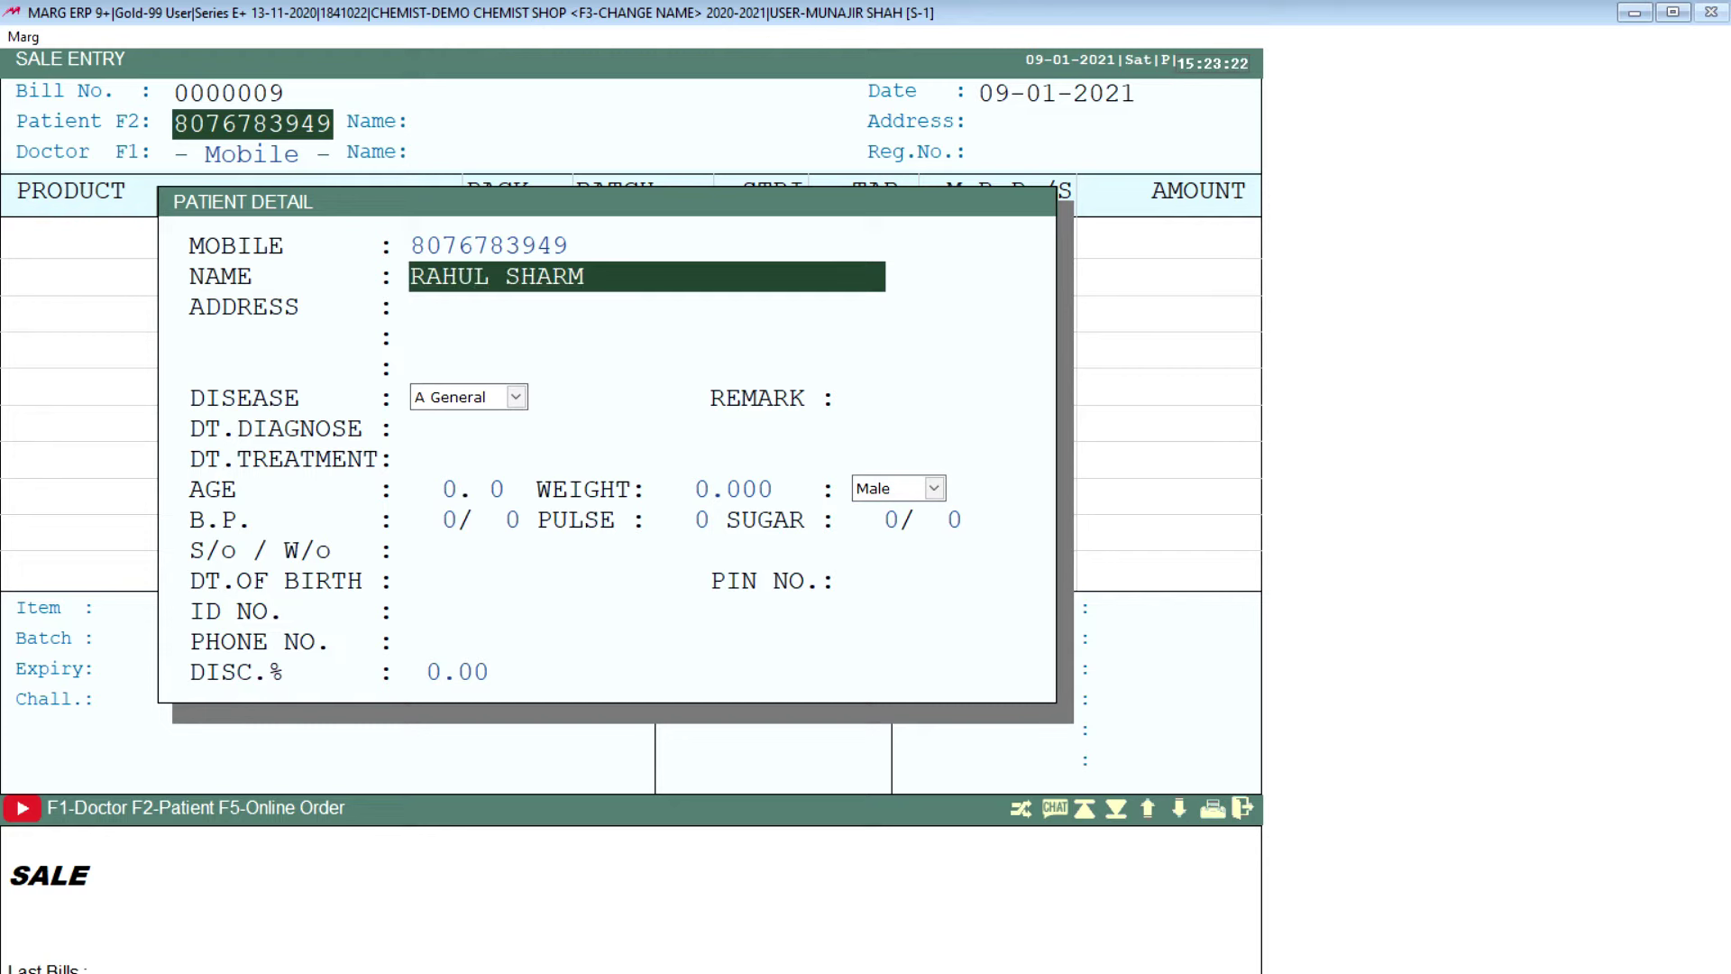
pyautogui.press('Return')
pyautogui.press('Return')
pyautogui.press('Return')
pyautogui.press('Return')
pyautogui.press('Return')
pyautogui.press('Return')
pyautogui.press('Return')
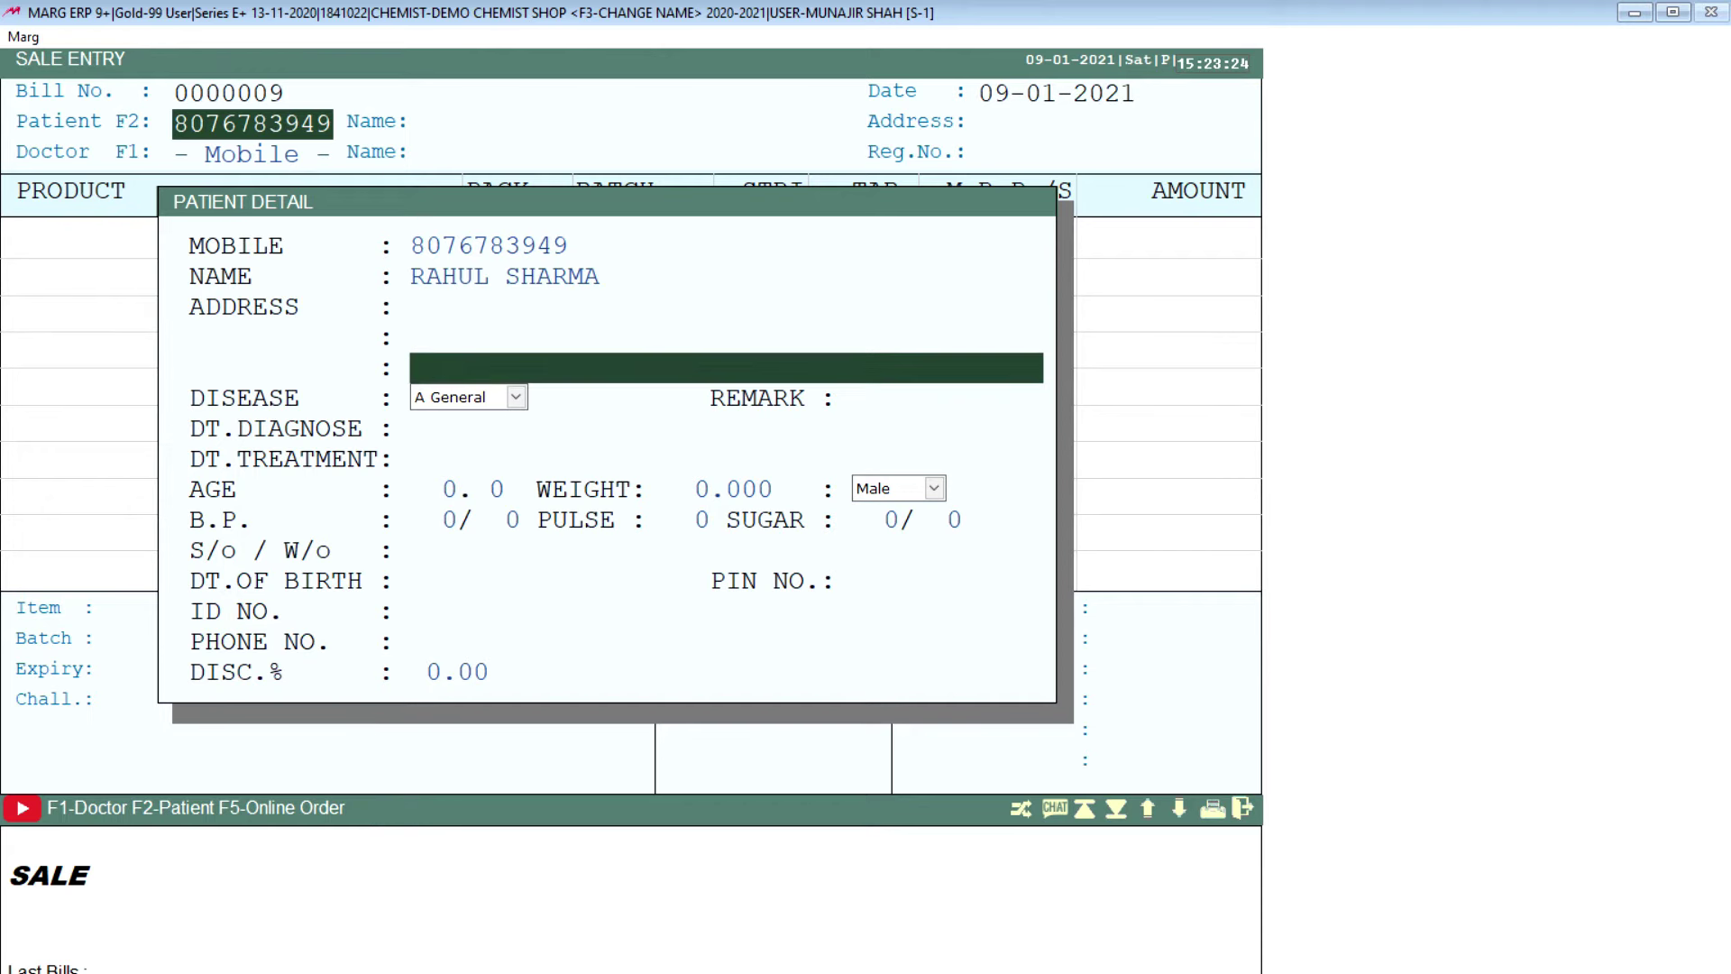
pyautogui.press('Return')
pyautogui.press('Return')
pyautogui.press('Return')
pyautogui.press('Return')
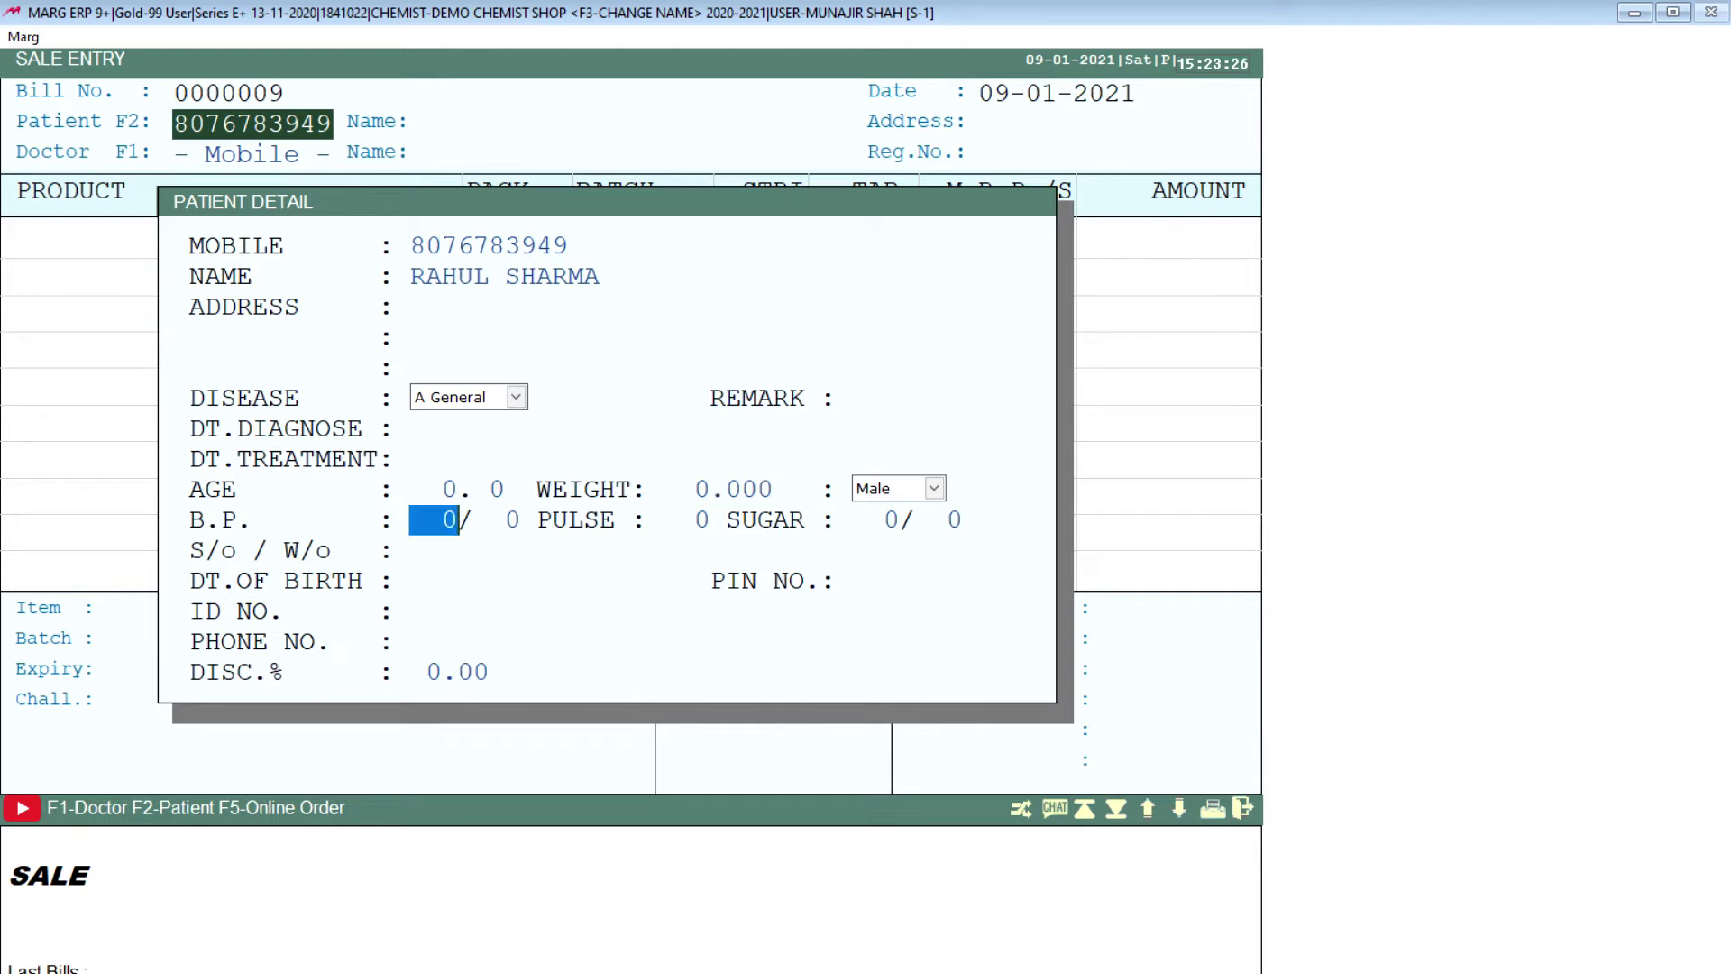
pyautogui.press('Return')
pyautogui.press('Return')
pyautogui.press('Return')
pyautogui.press('Return')
pyautogui.press('Return')
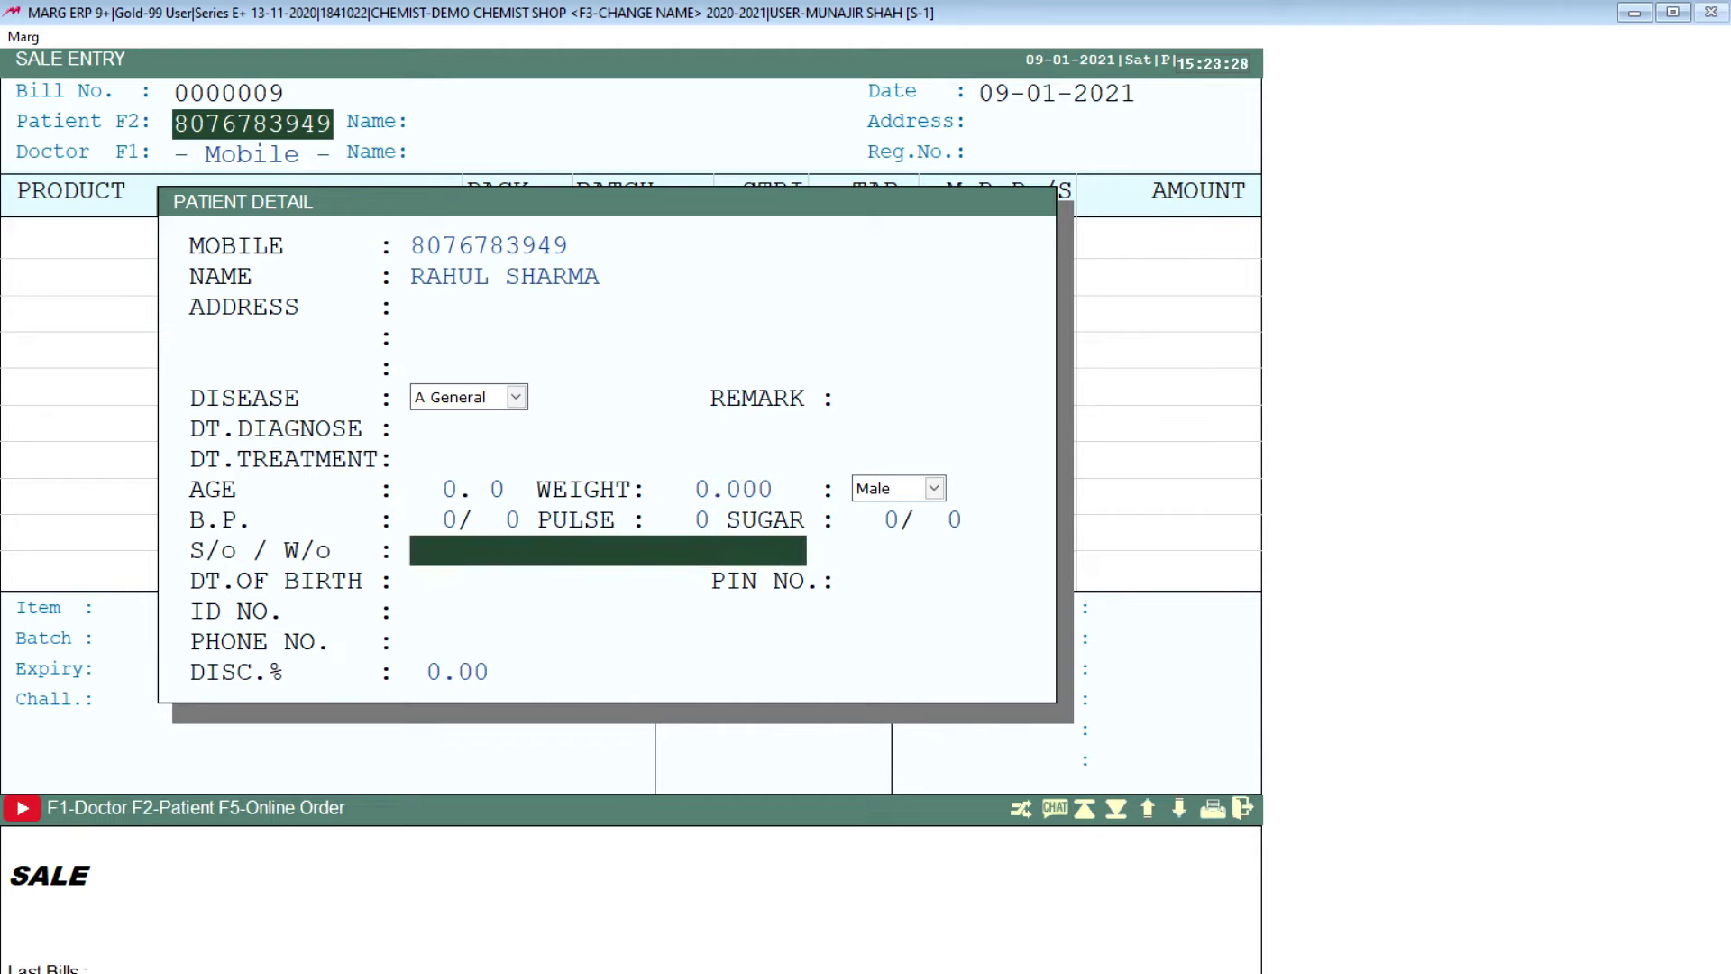
pyautogui.press('Return')
pyautogui.press('Return')
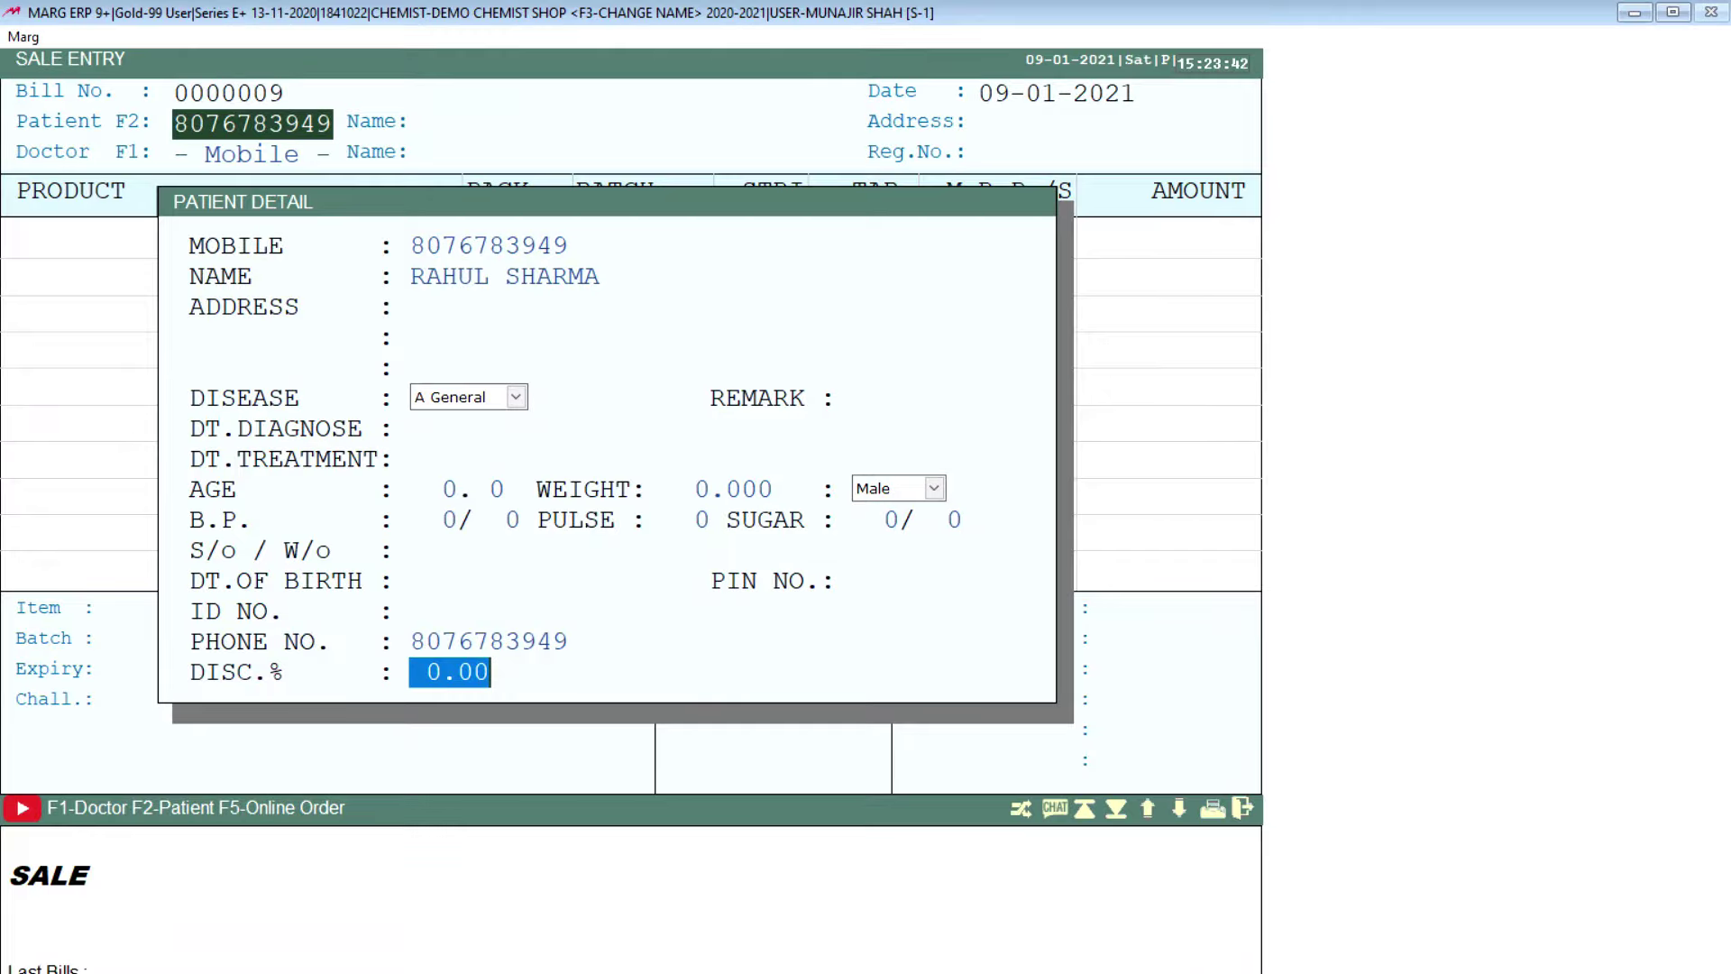
pyautogui.write('10.')
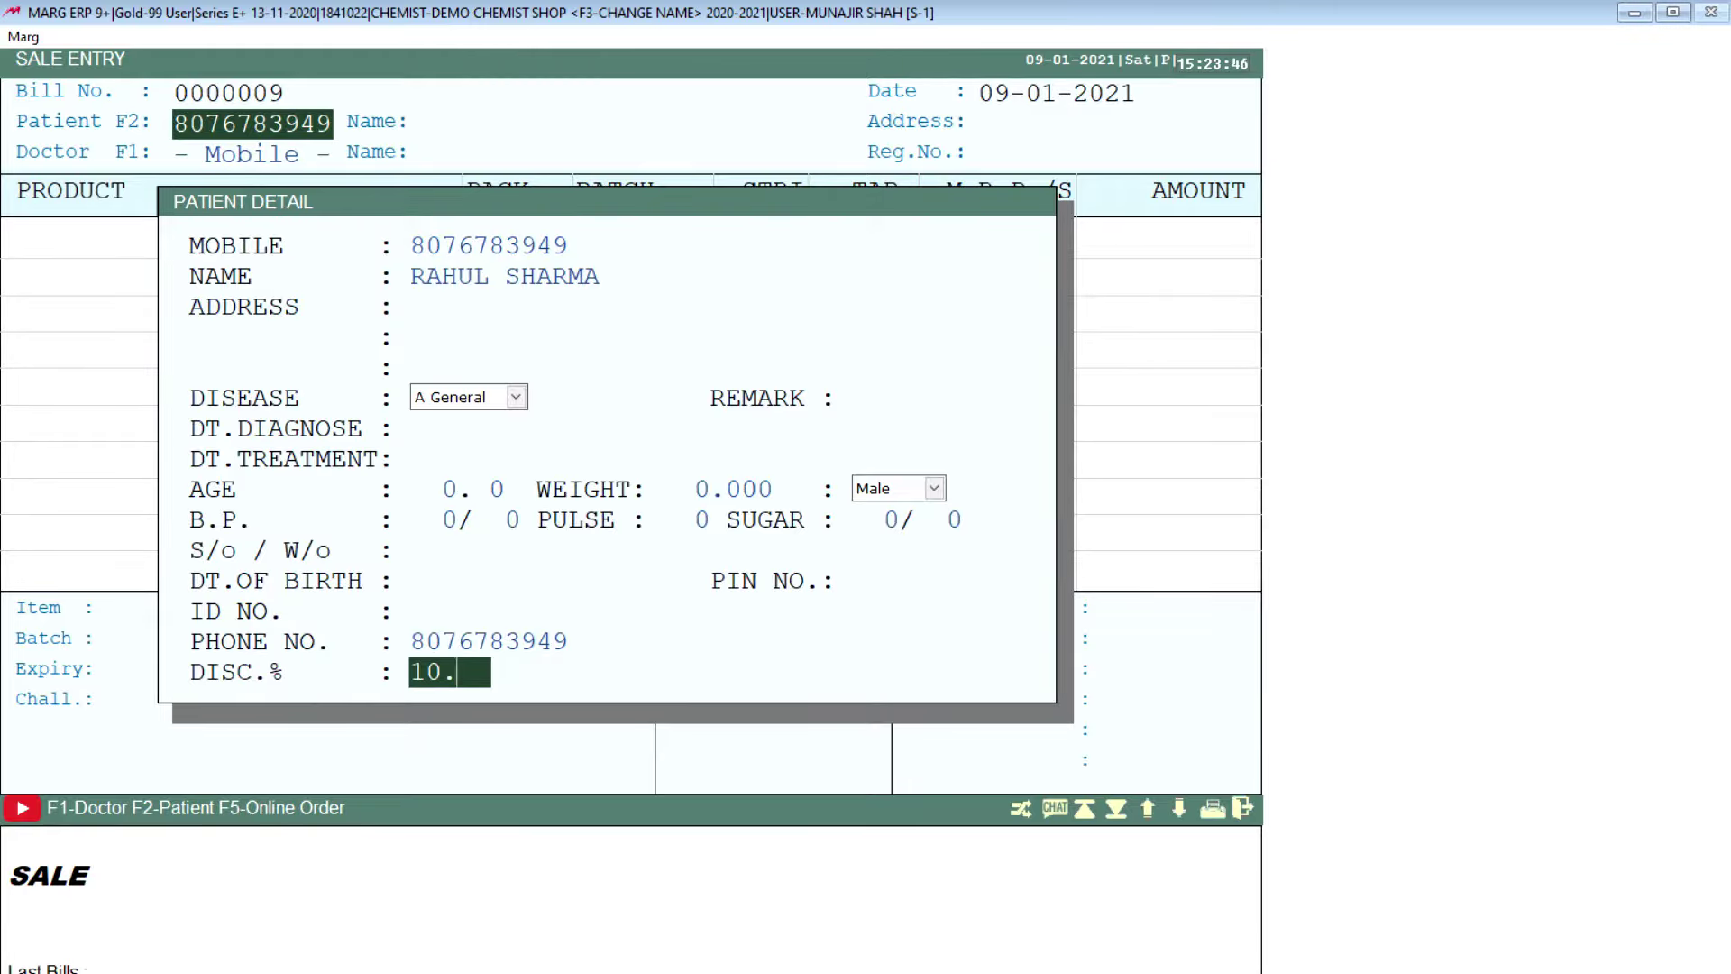
pyautogui.press('Return')
# Step: Bill the sale to the CASH ledger
pyautogui.click(392, 58)
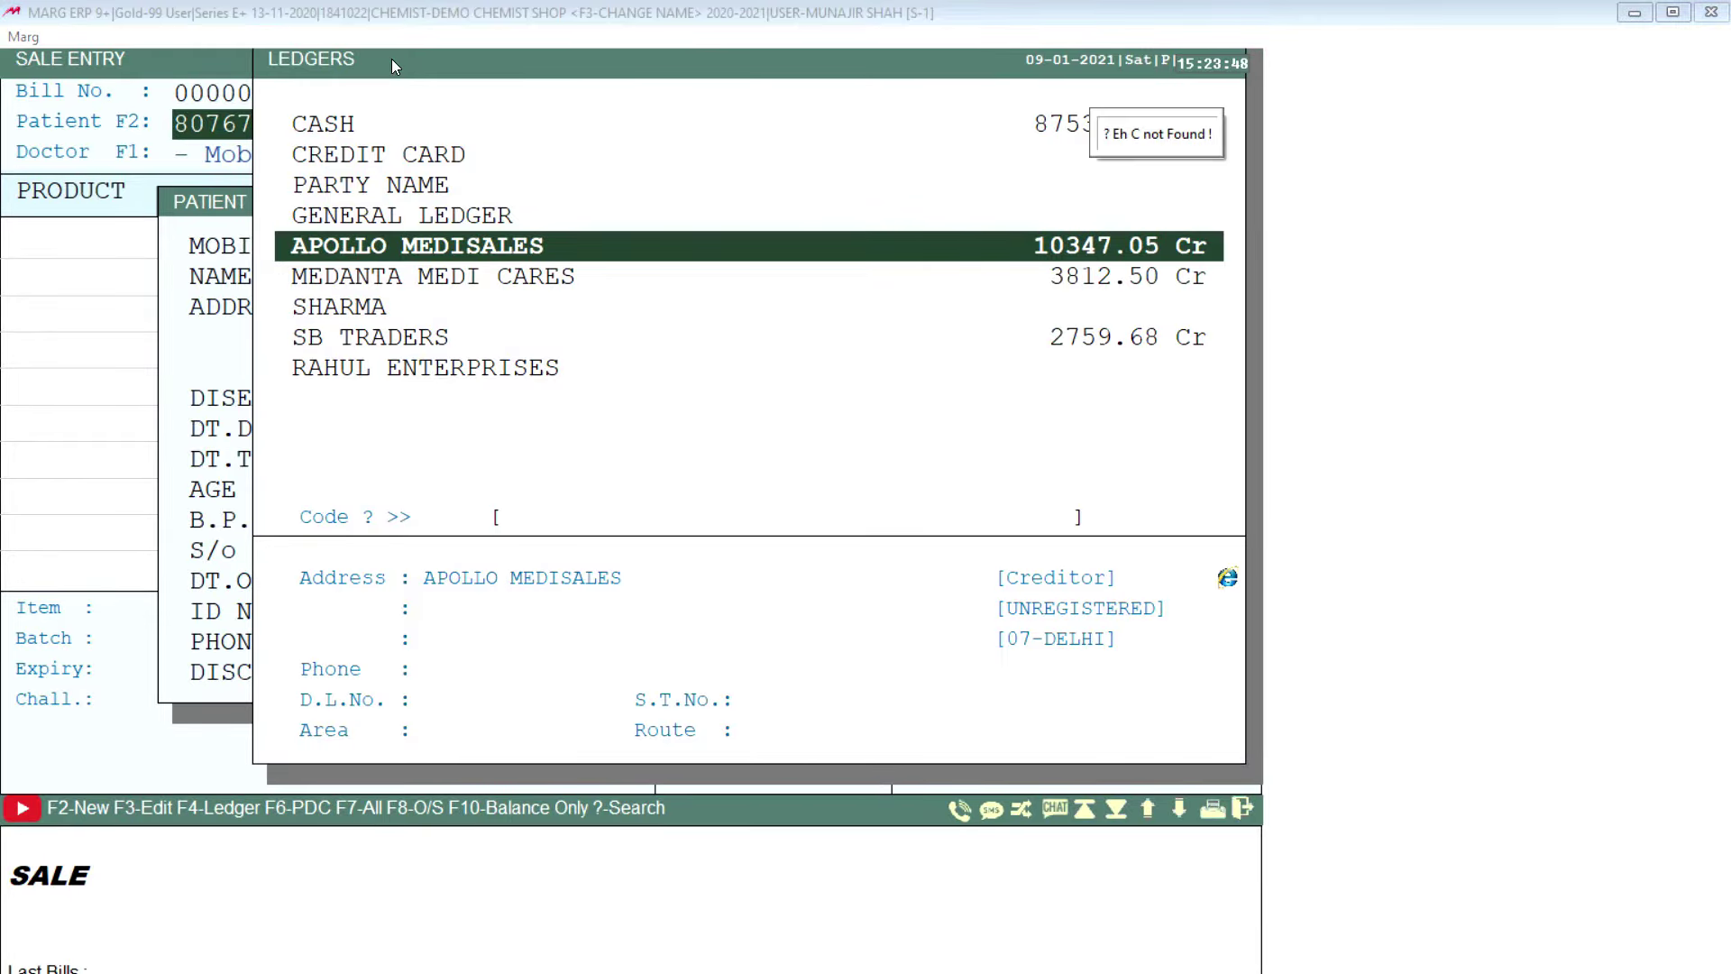
pyautogui.press('Up')
pyautogui.press('Up')
pyautogui.press('Up')
pyautogui.press('Up')
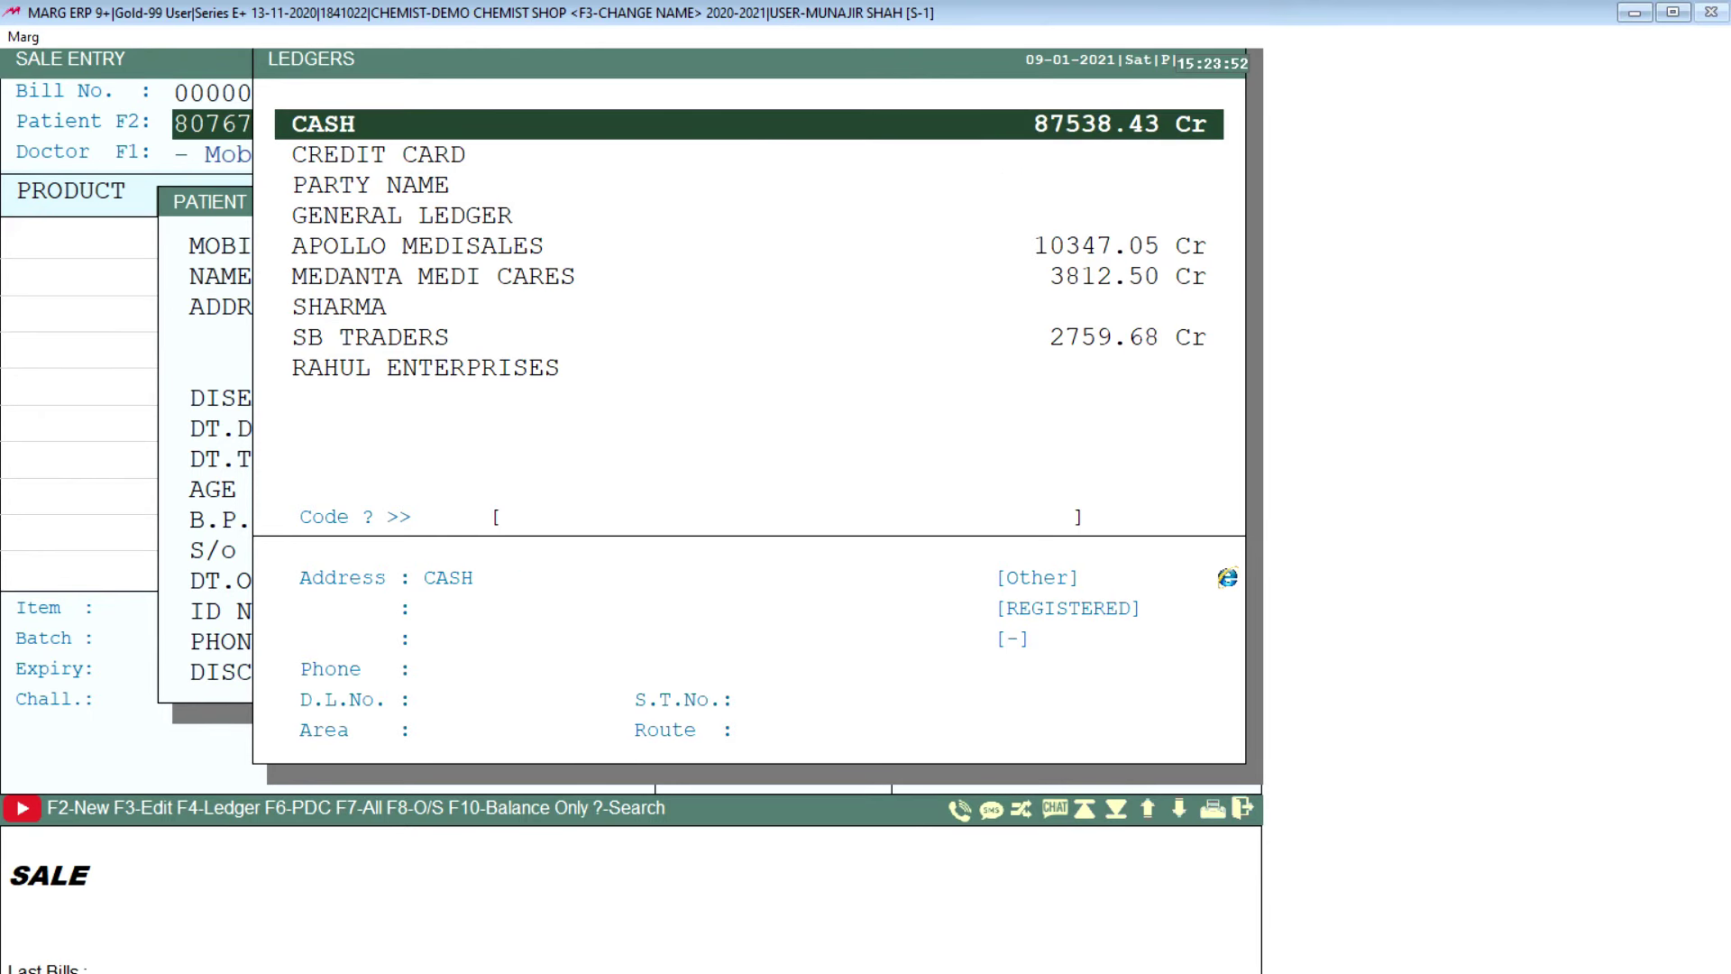
pyautogui.press('Return')
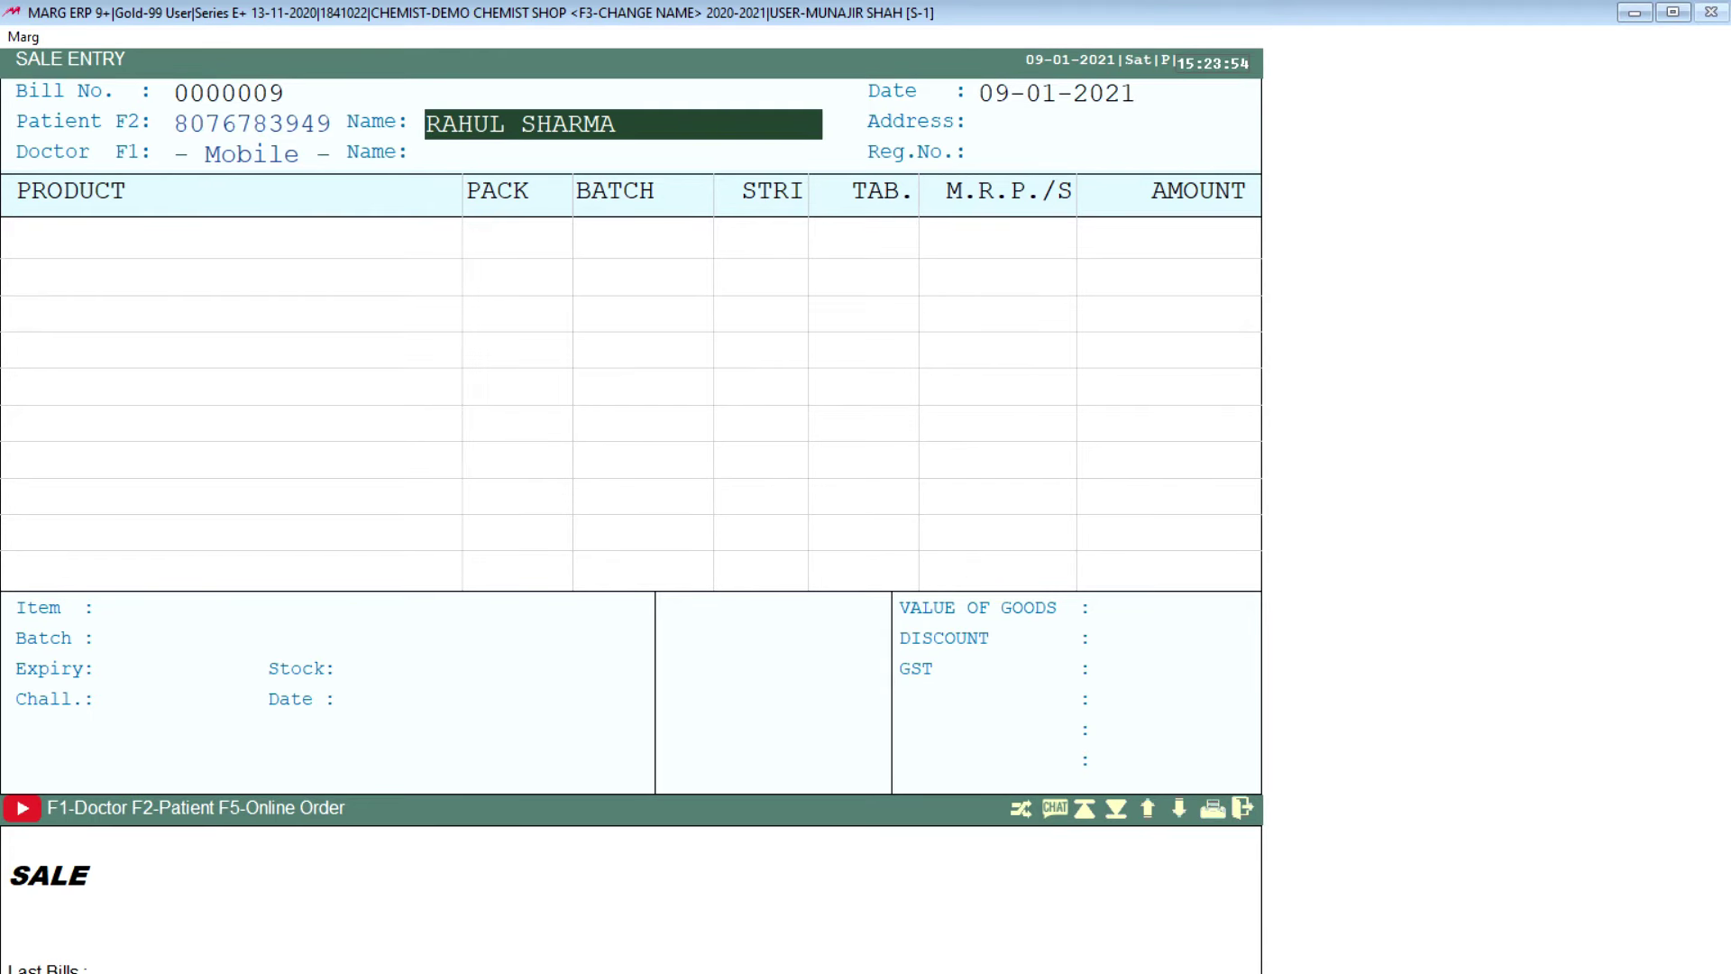
pyautogui.press('Return')
pyautogui.press('Return')
pyautogui.press('Return')
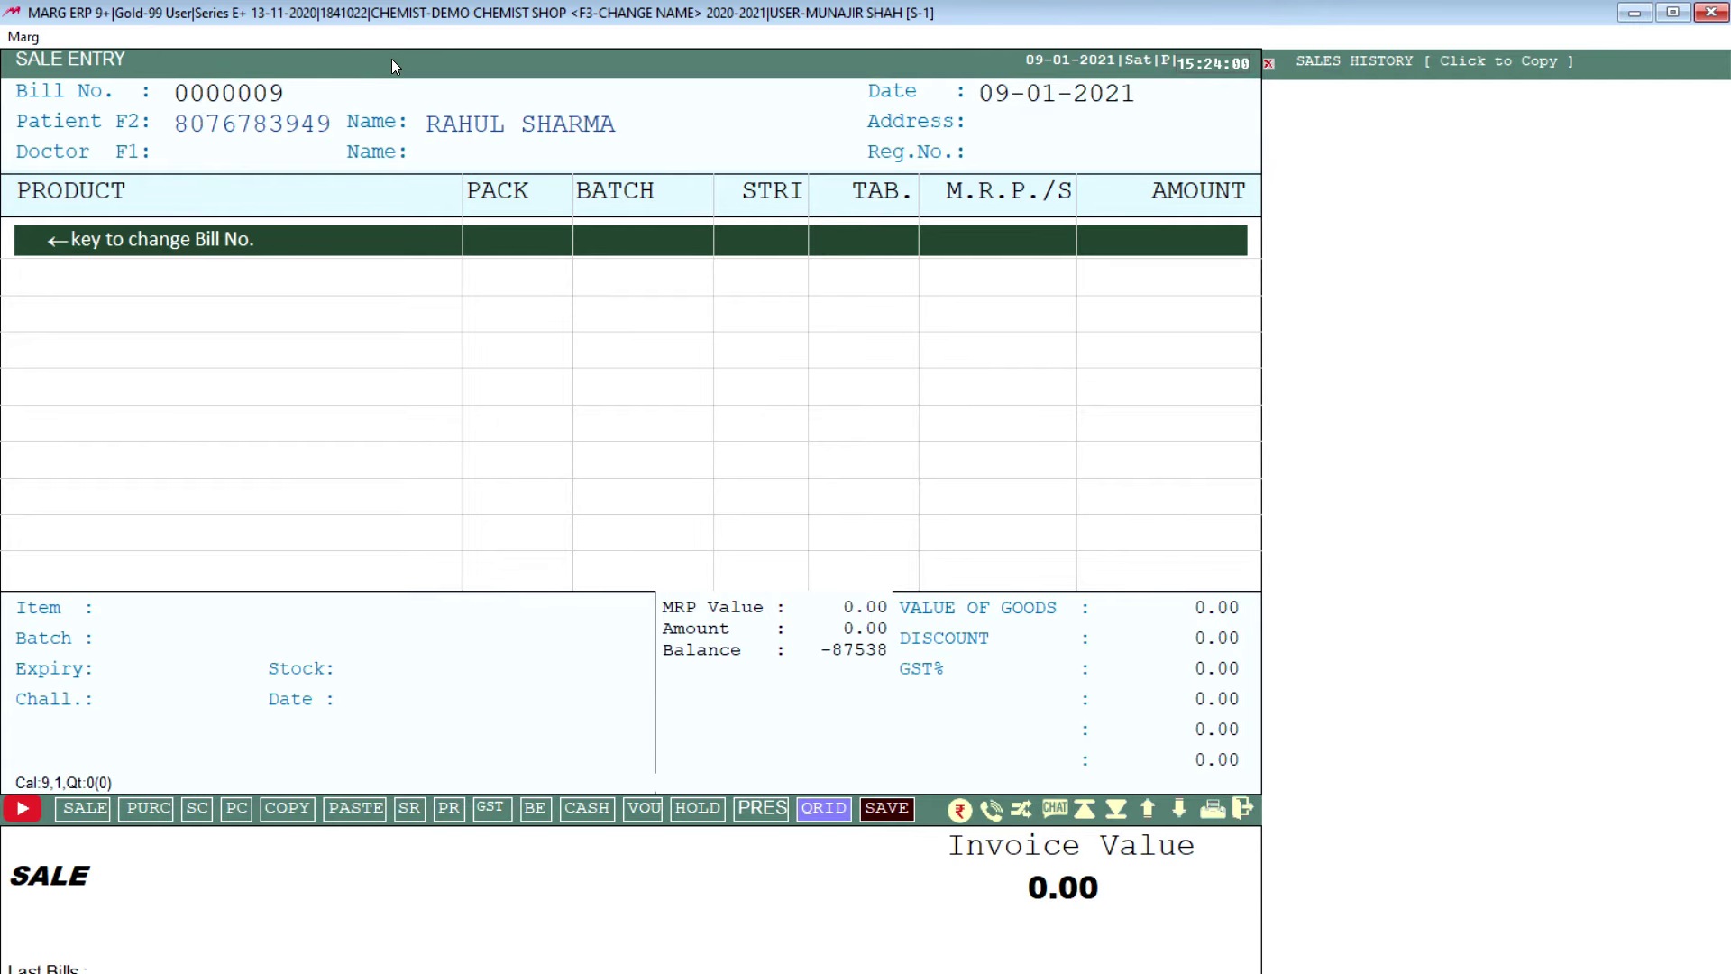
# Step: Re-enter the patient's mobile number to recall the saved patient
pyautogui.press('F2')
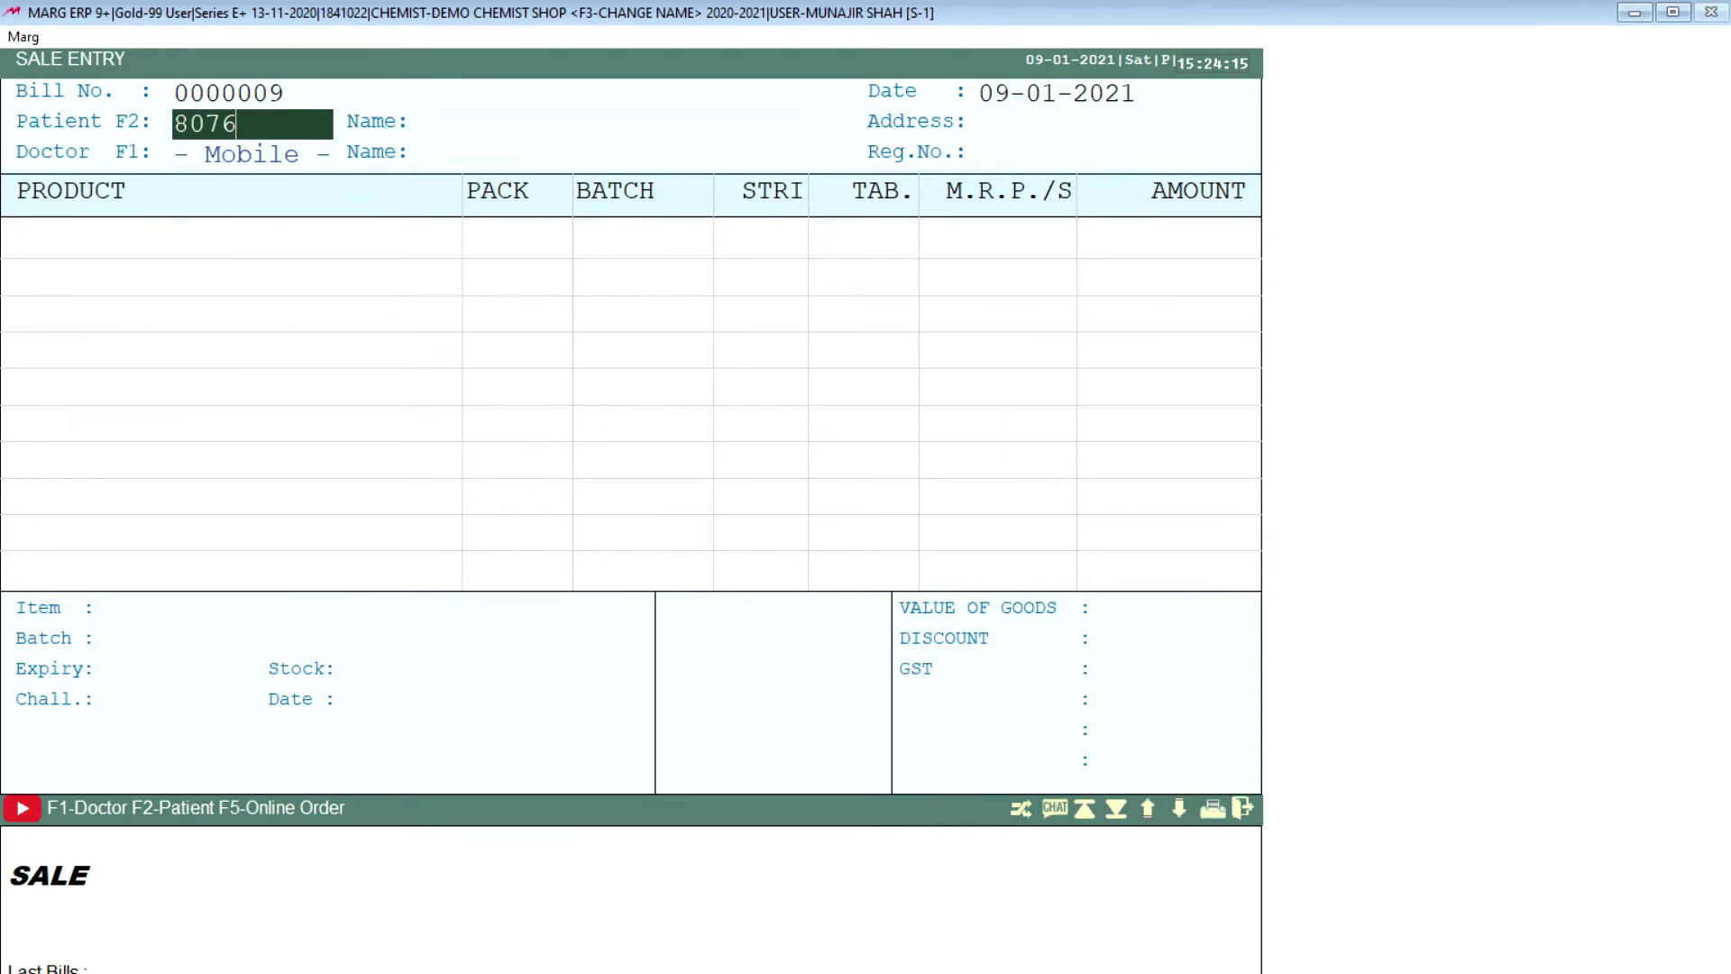
pyautogui.press('Return')
pyautogui.press('Return')
pyautogui.press('Return')
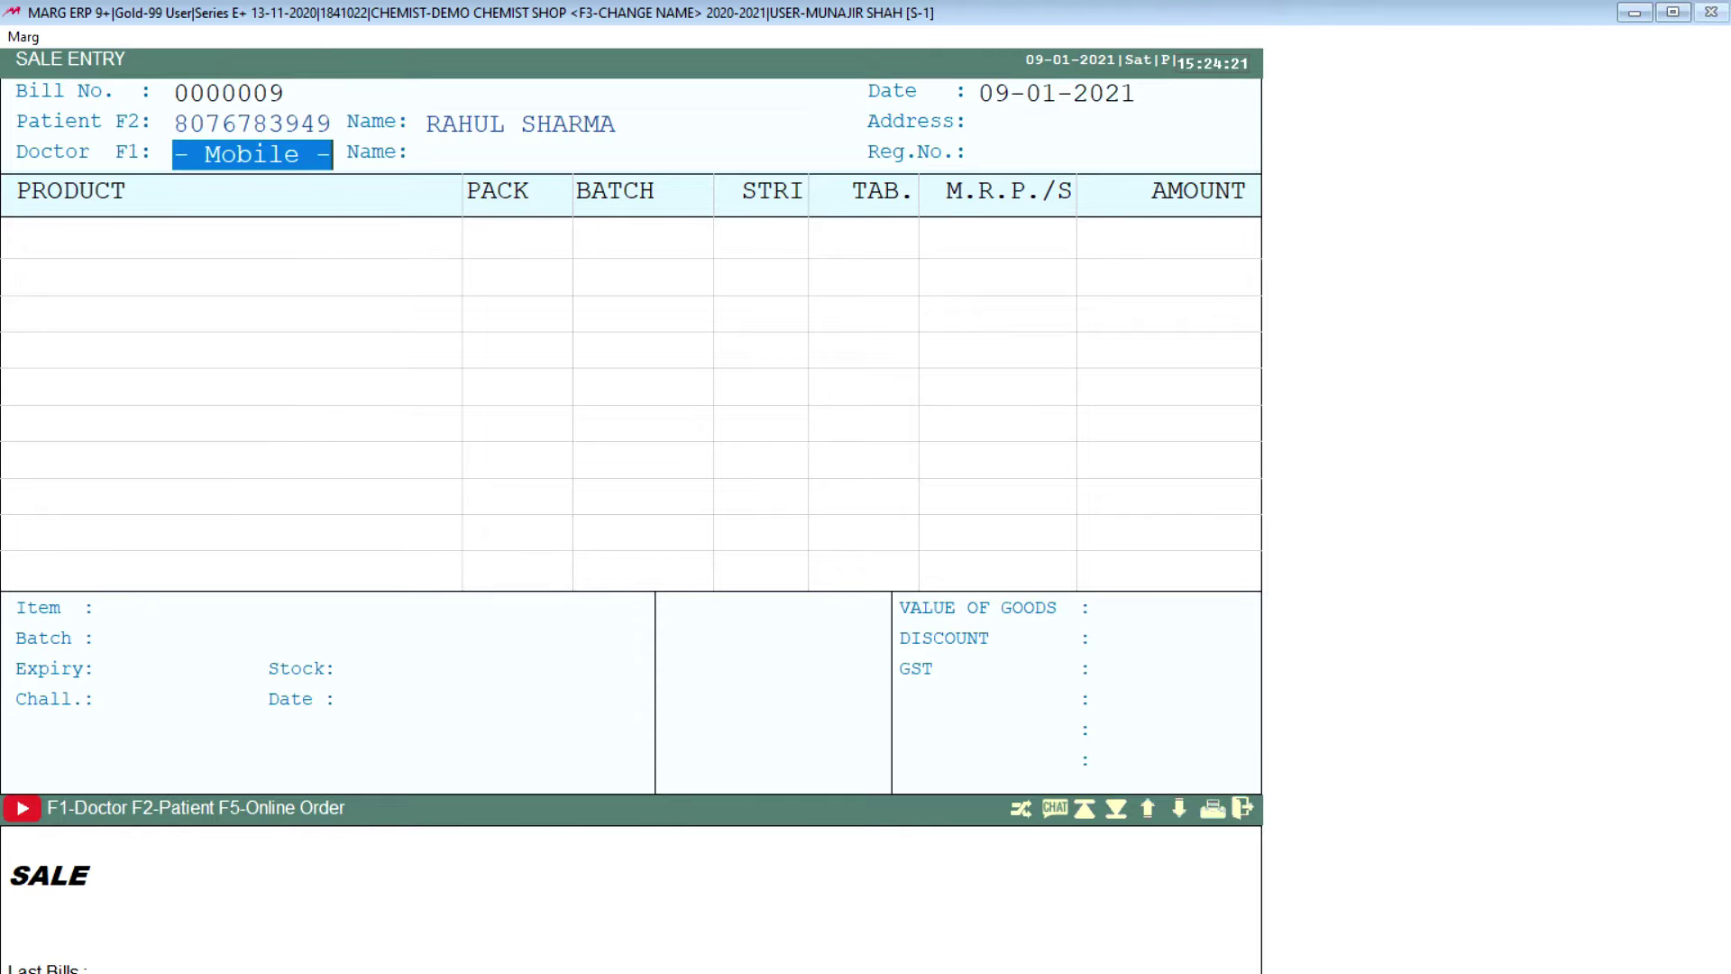
# Step: Register a new doctor with their mobile code, name and 5% commission for the bill
pyautogui.write('888888444')
pyautogui.press('Return')
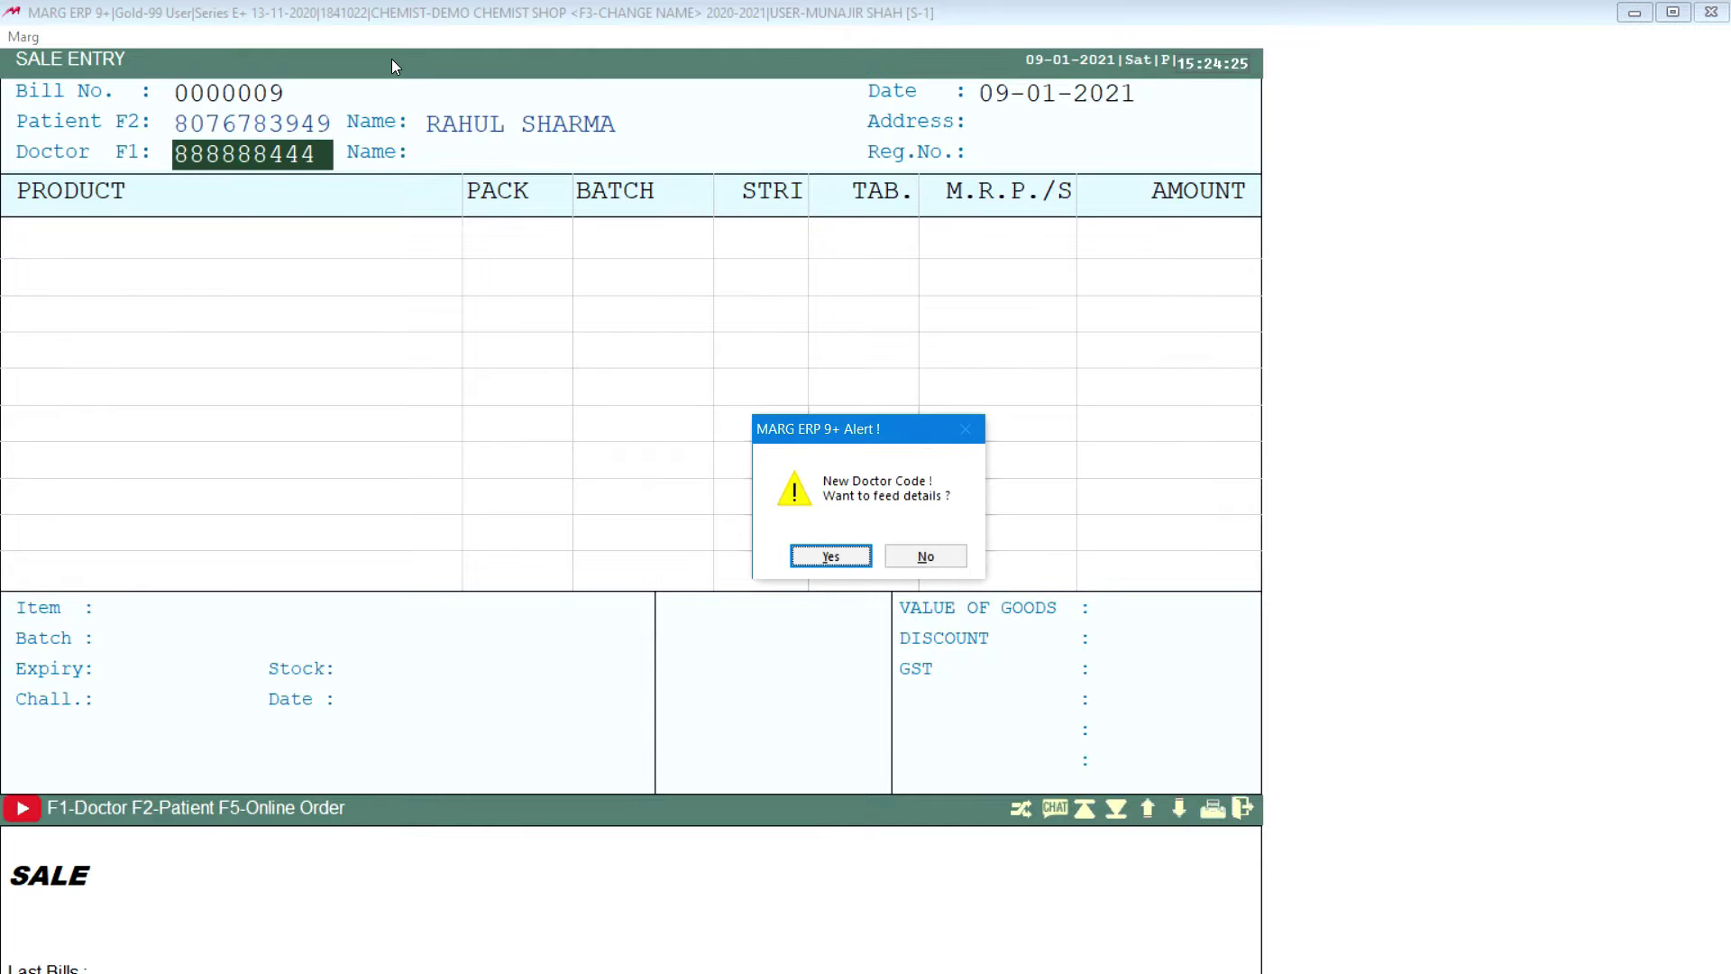
pyautogui.press('Return')
pyautogui.press('Return')
pyautogui.write('DR. SHARMA')
pyautogui.press('Return')
pyautogui.press('Return')
pyautogui.press('Return')
pyautogui.press('Return')
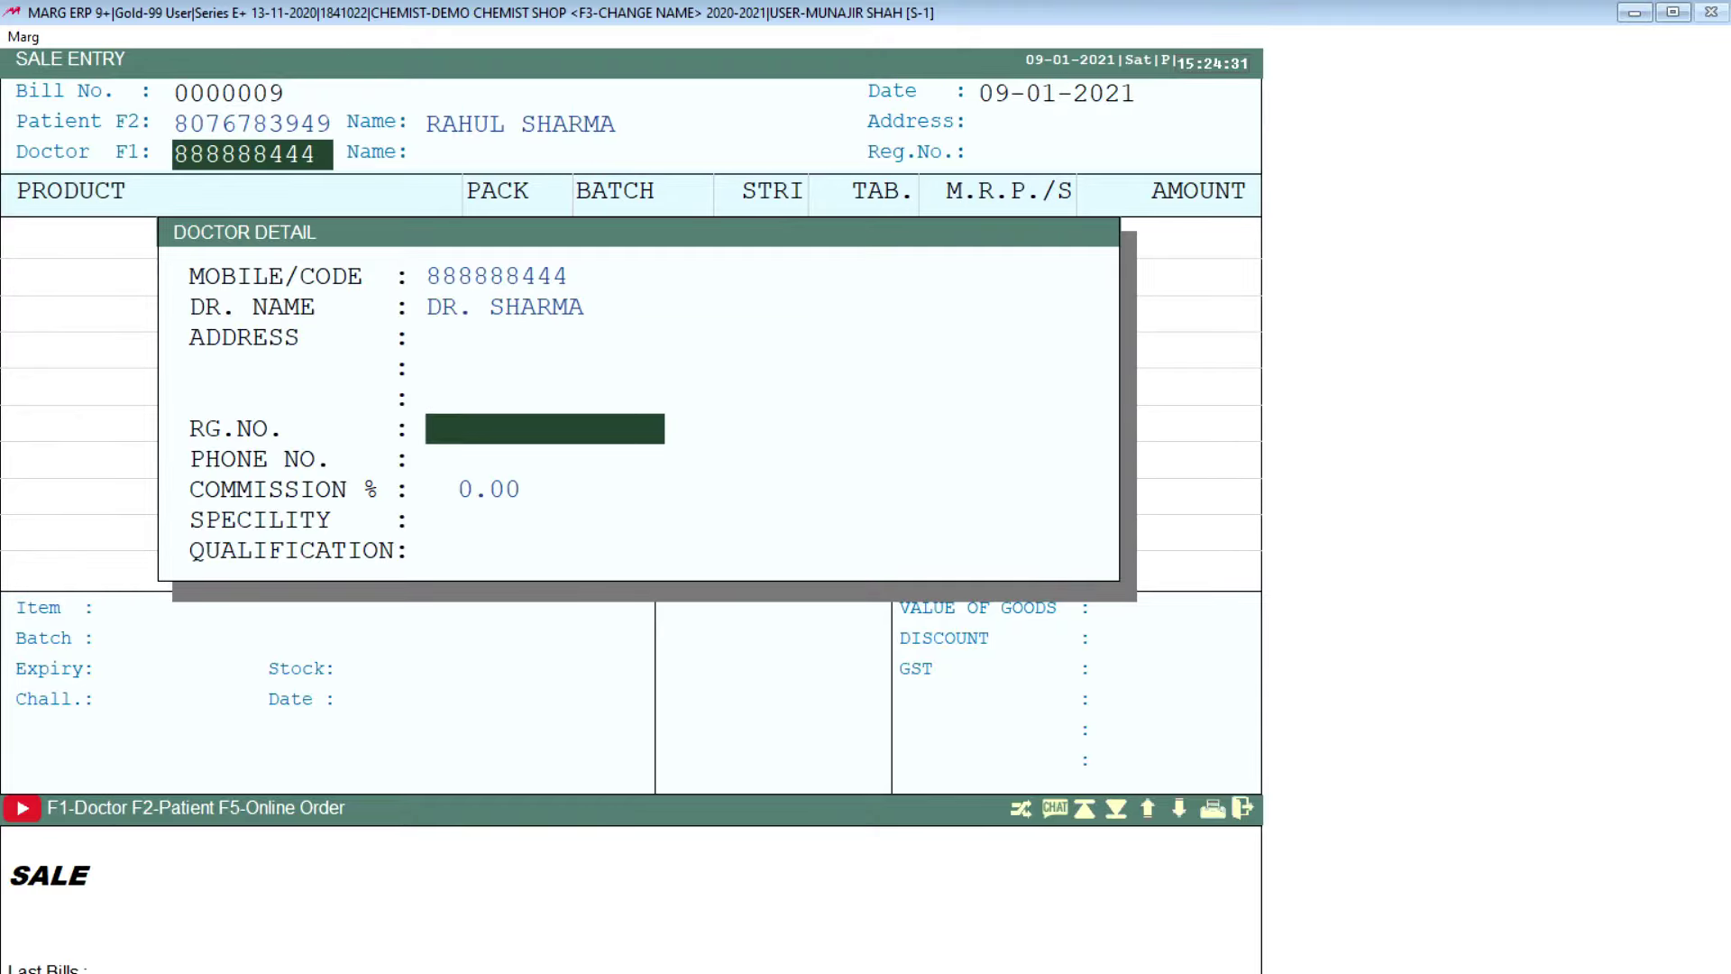
pyautogui.press('Return')
pyautogui.press('Return')
pyautogui.write('5  .')
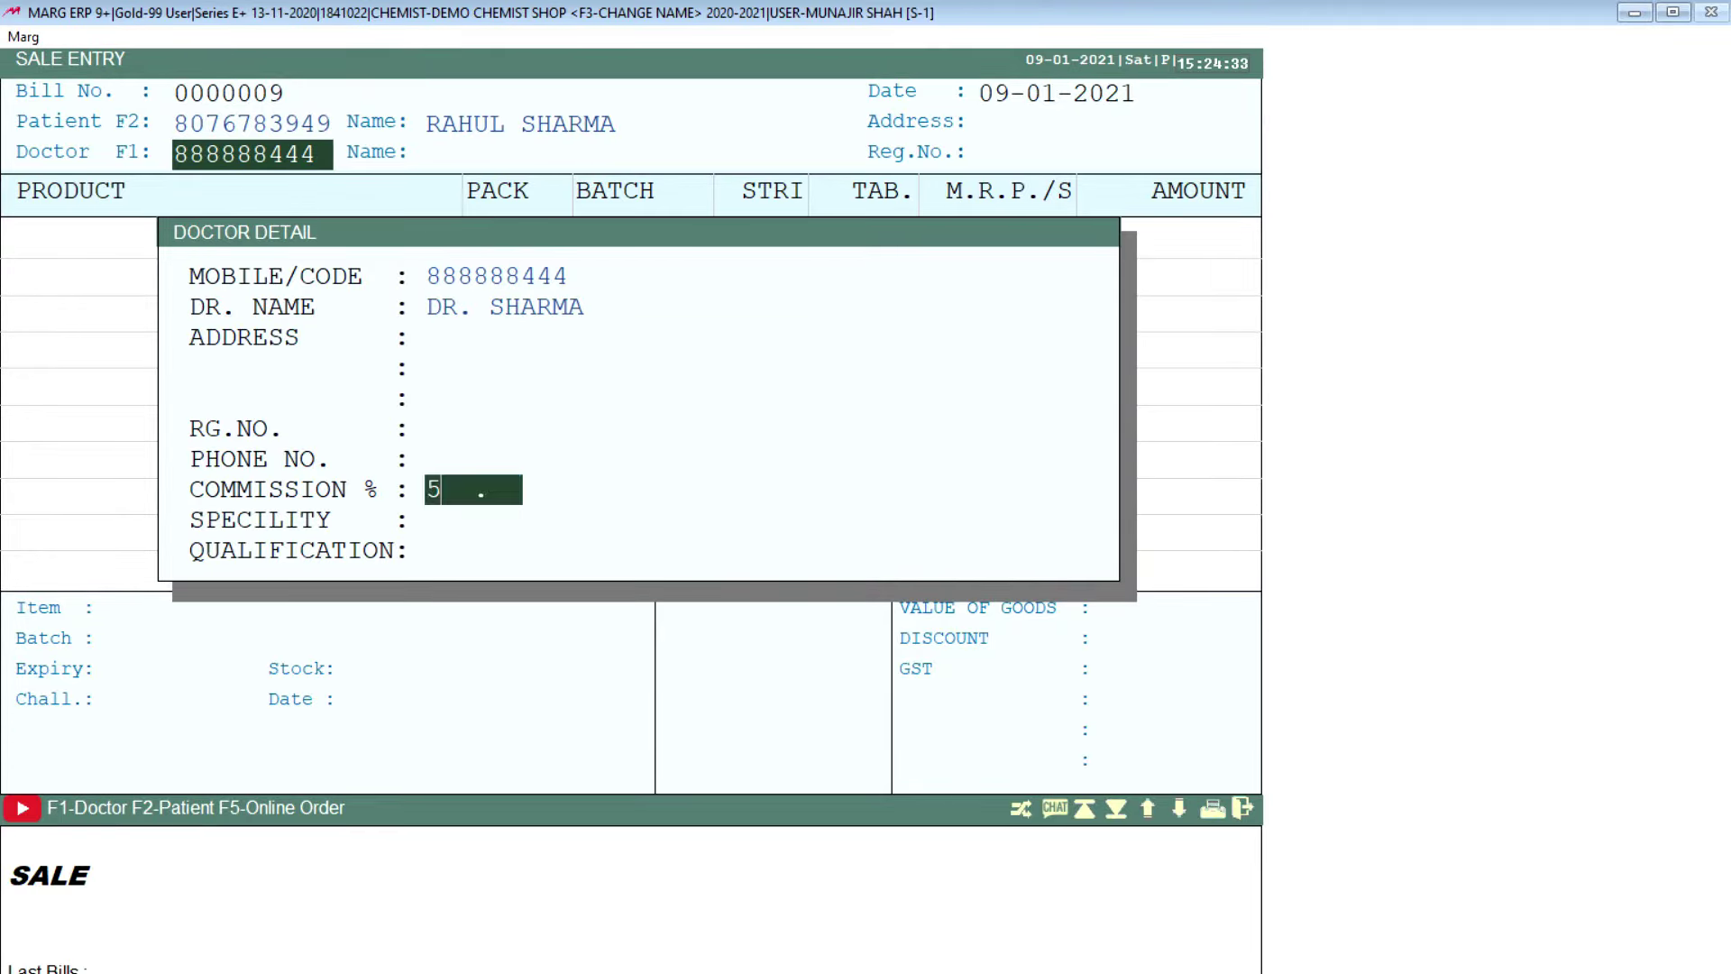
pyautogui.press('Return')
pyautogui.press('Return')
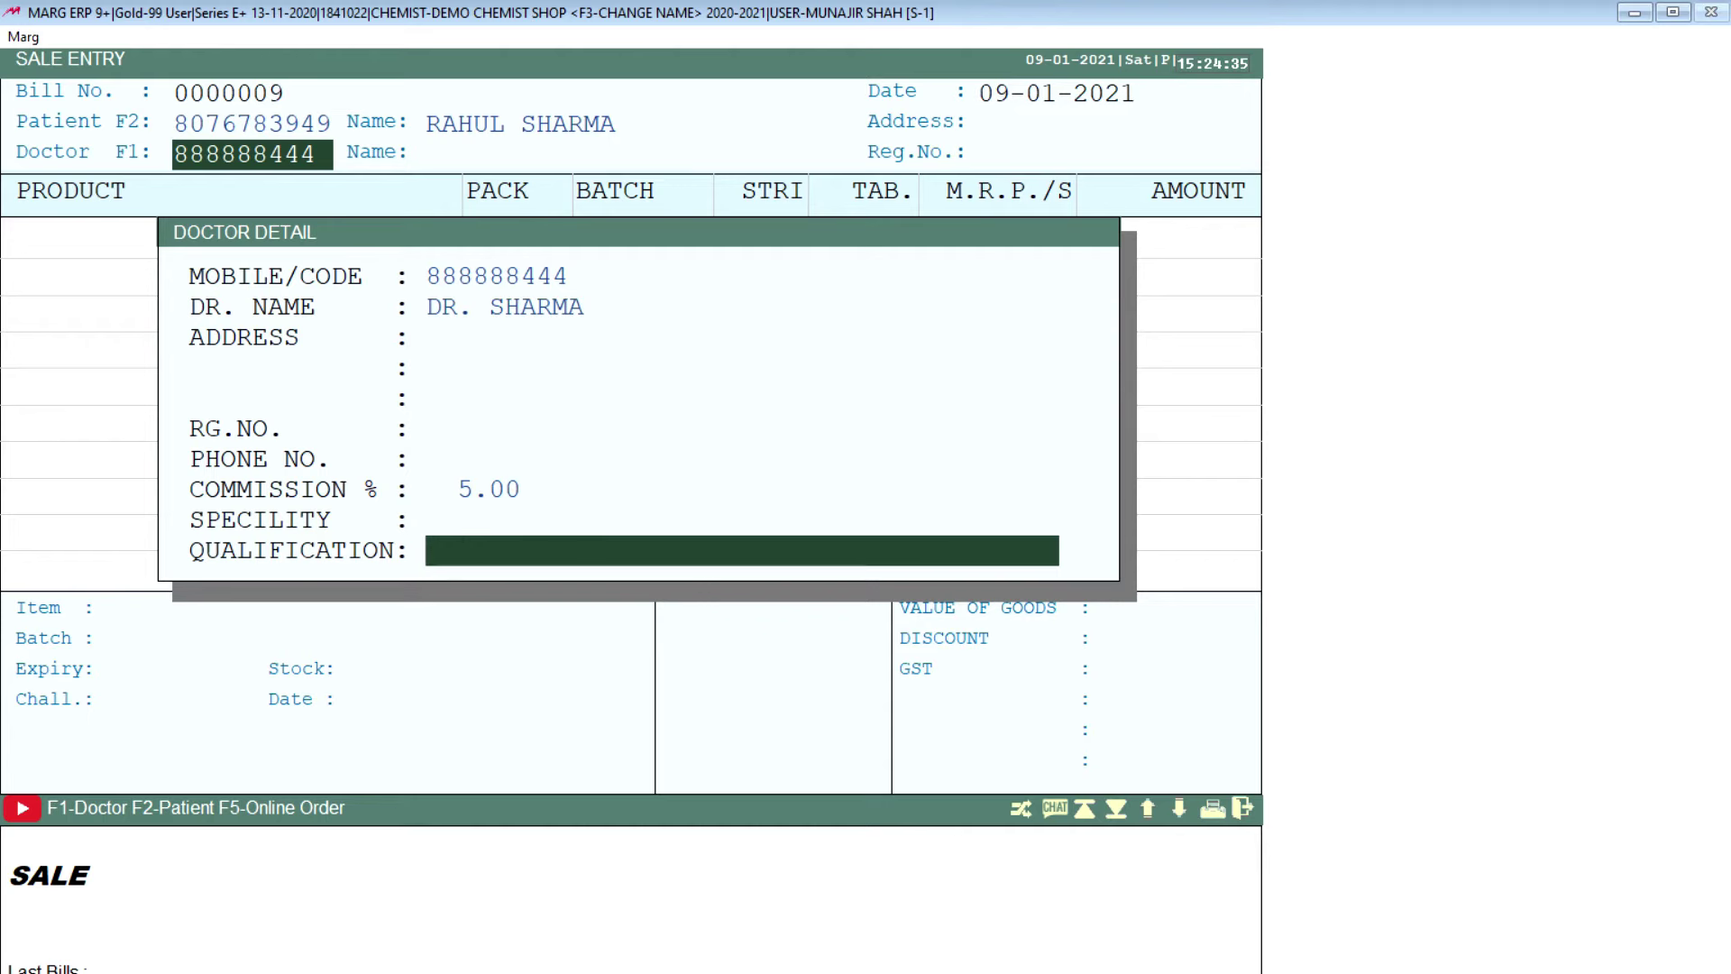
pyautogui.press('Return')
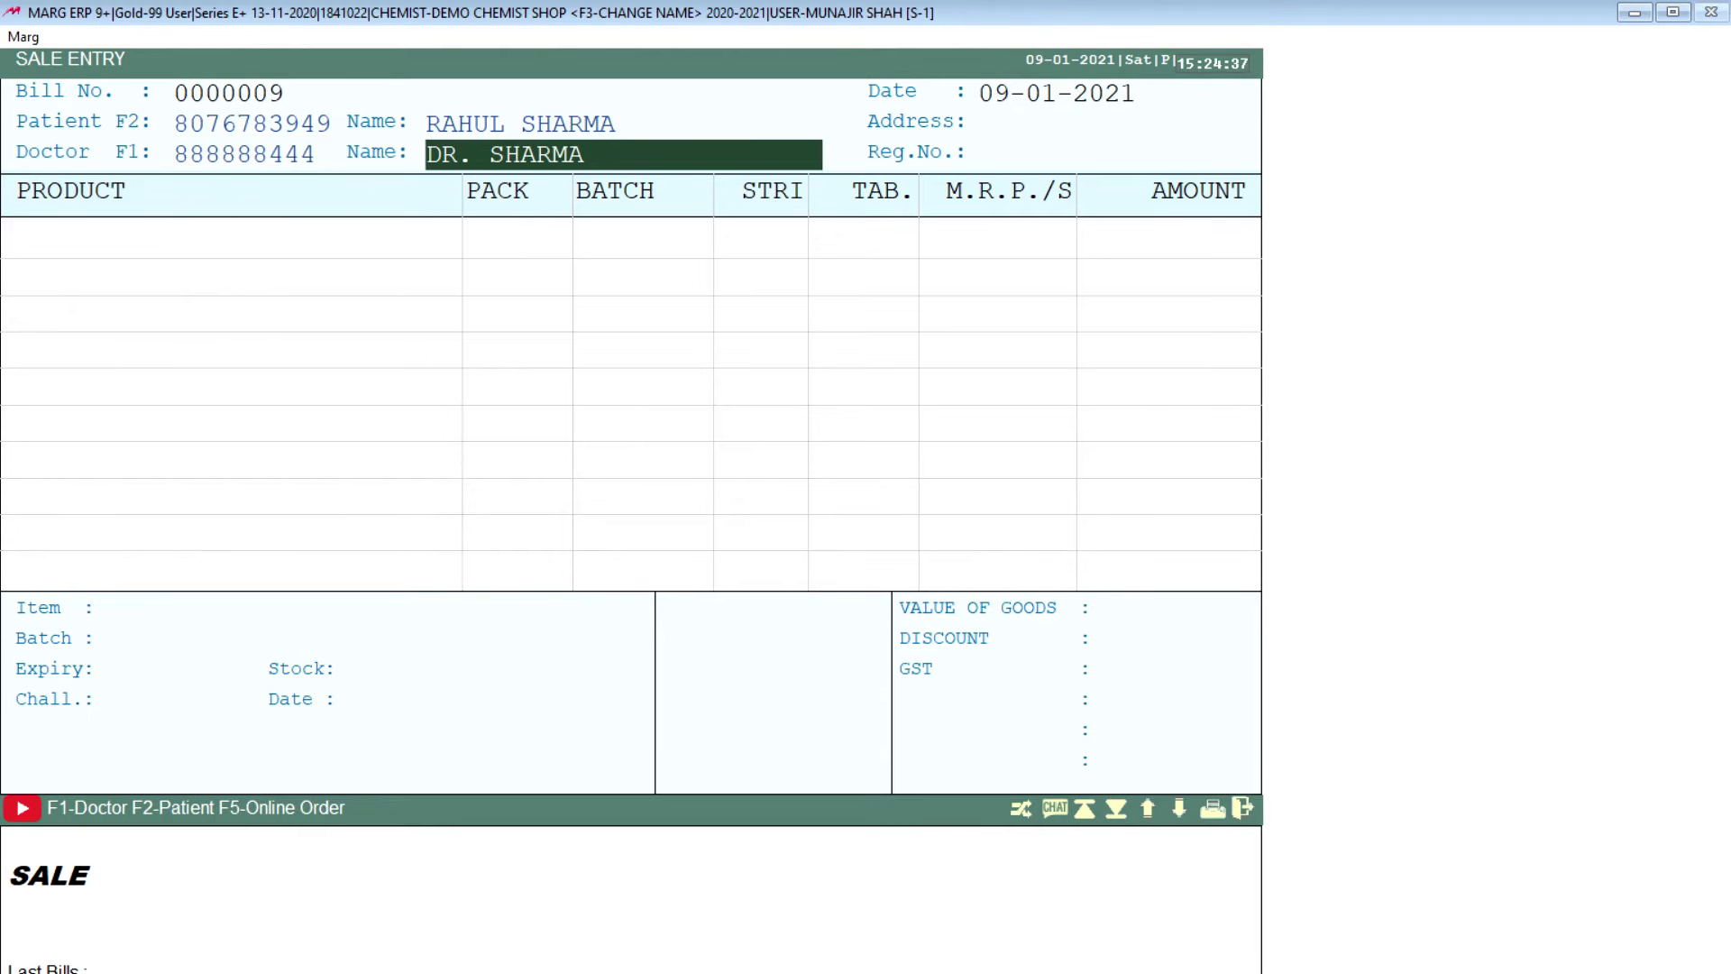
pyautogui.press('Return')
pyautogui.press('Return')
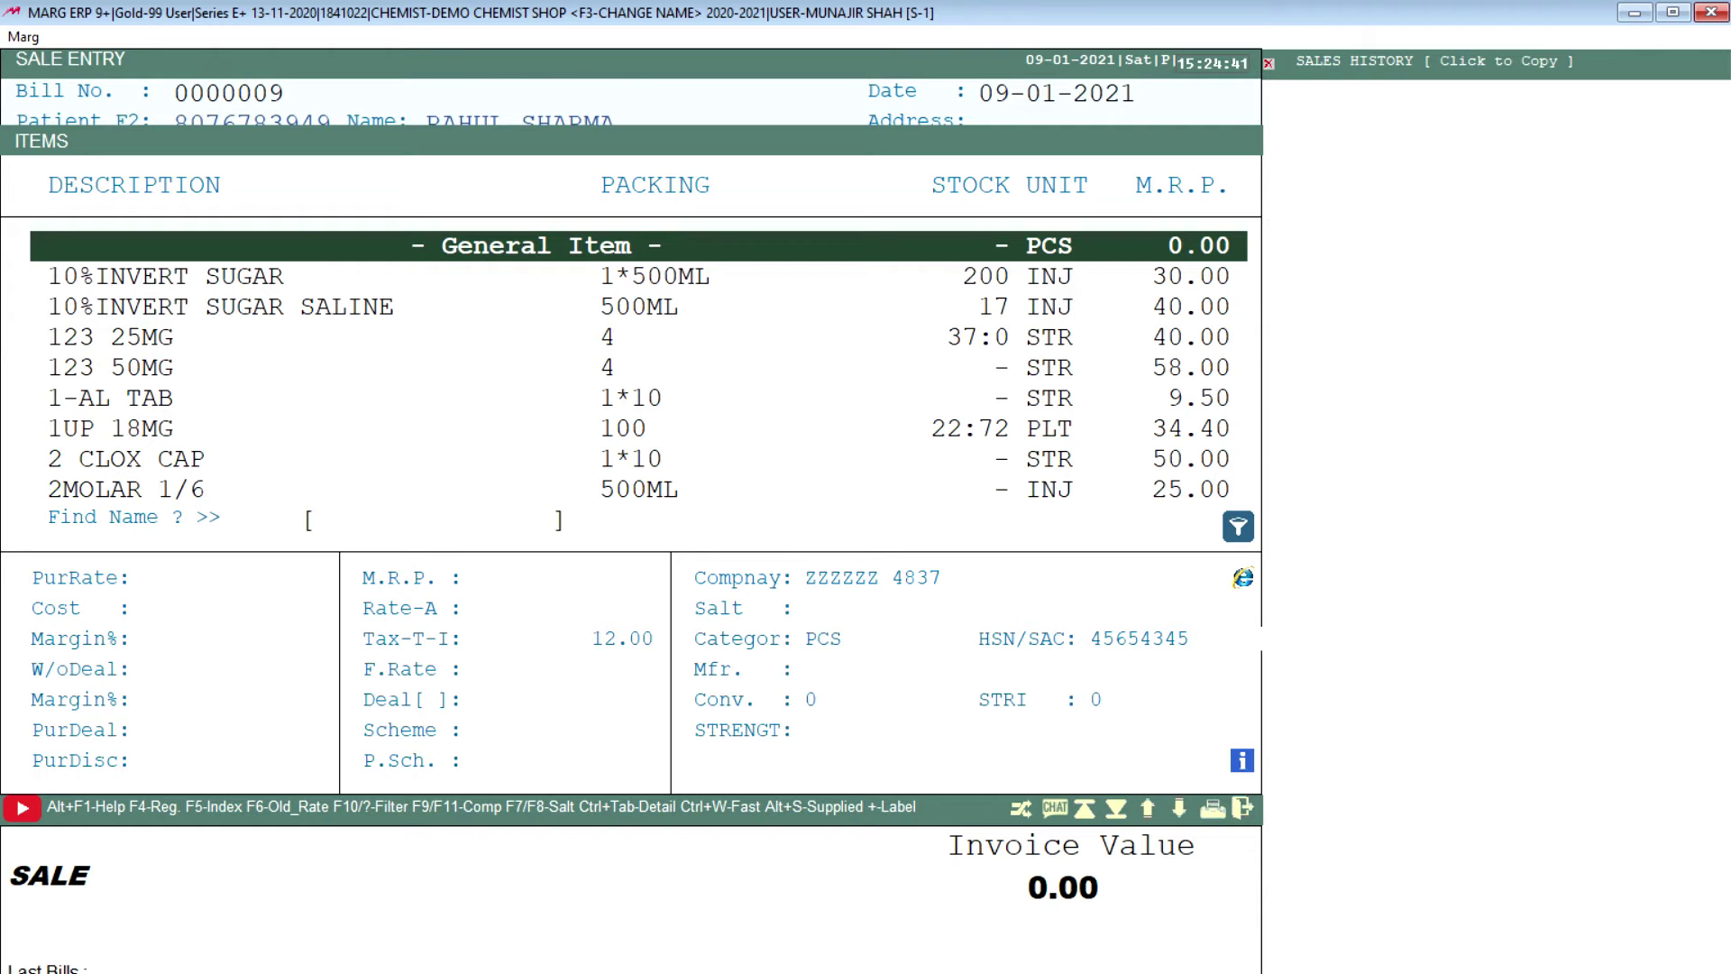
# Step: Pick CROSIN 20GM batch 87B87Y34 (stock 40, M.R.P. 200, expiry 2/22) for the bill
pyautogui.write('CROS')
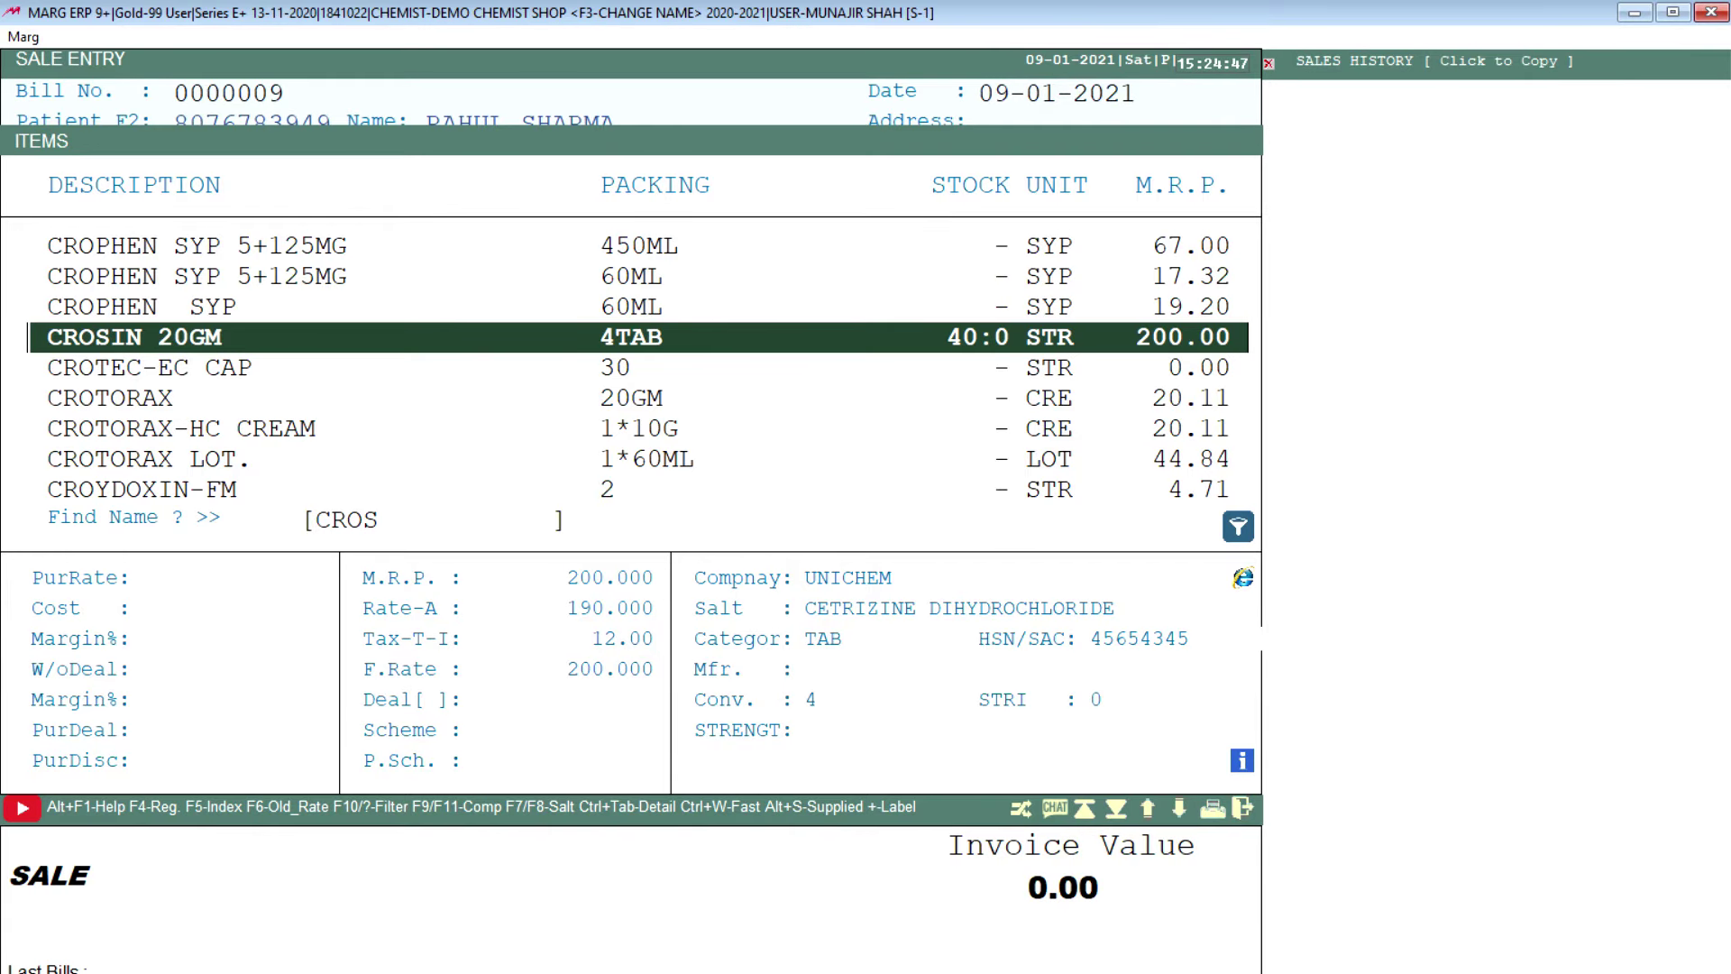
pyautogui.press('Return')
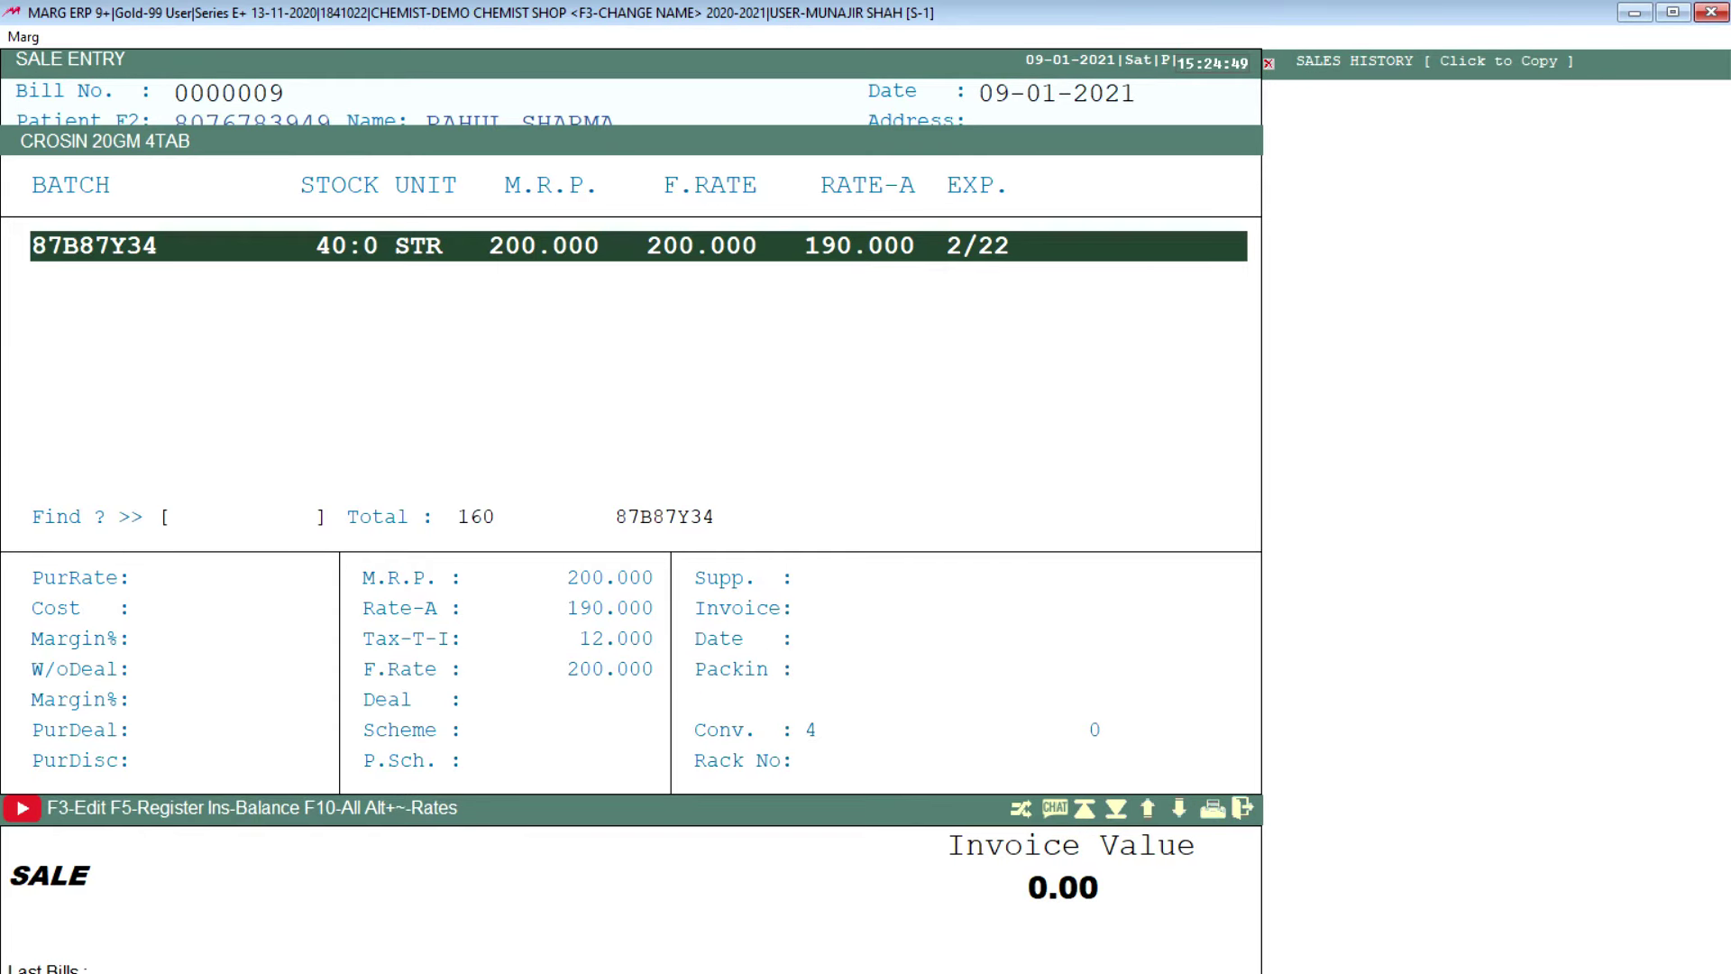
pyautogui.press('Return')
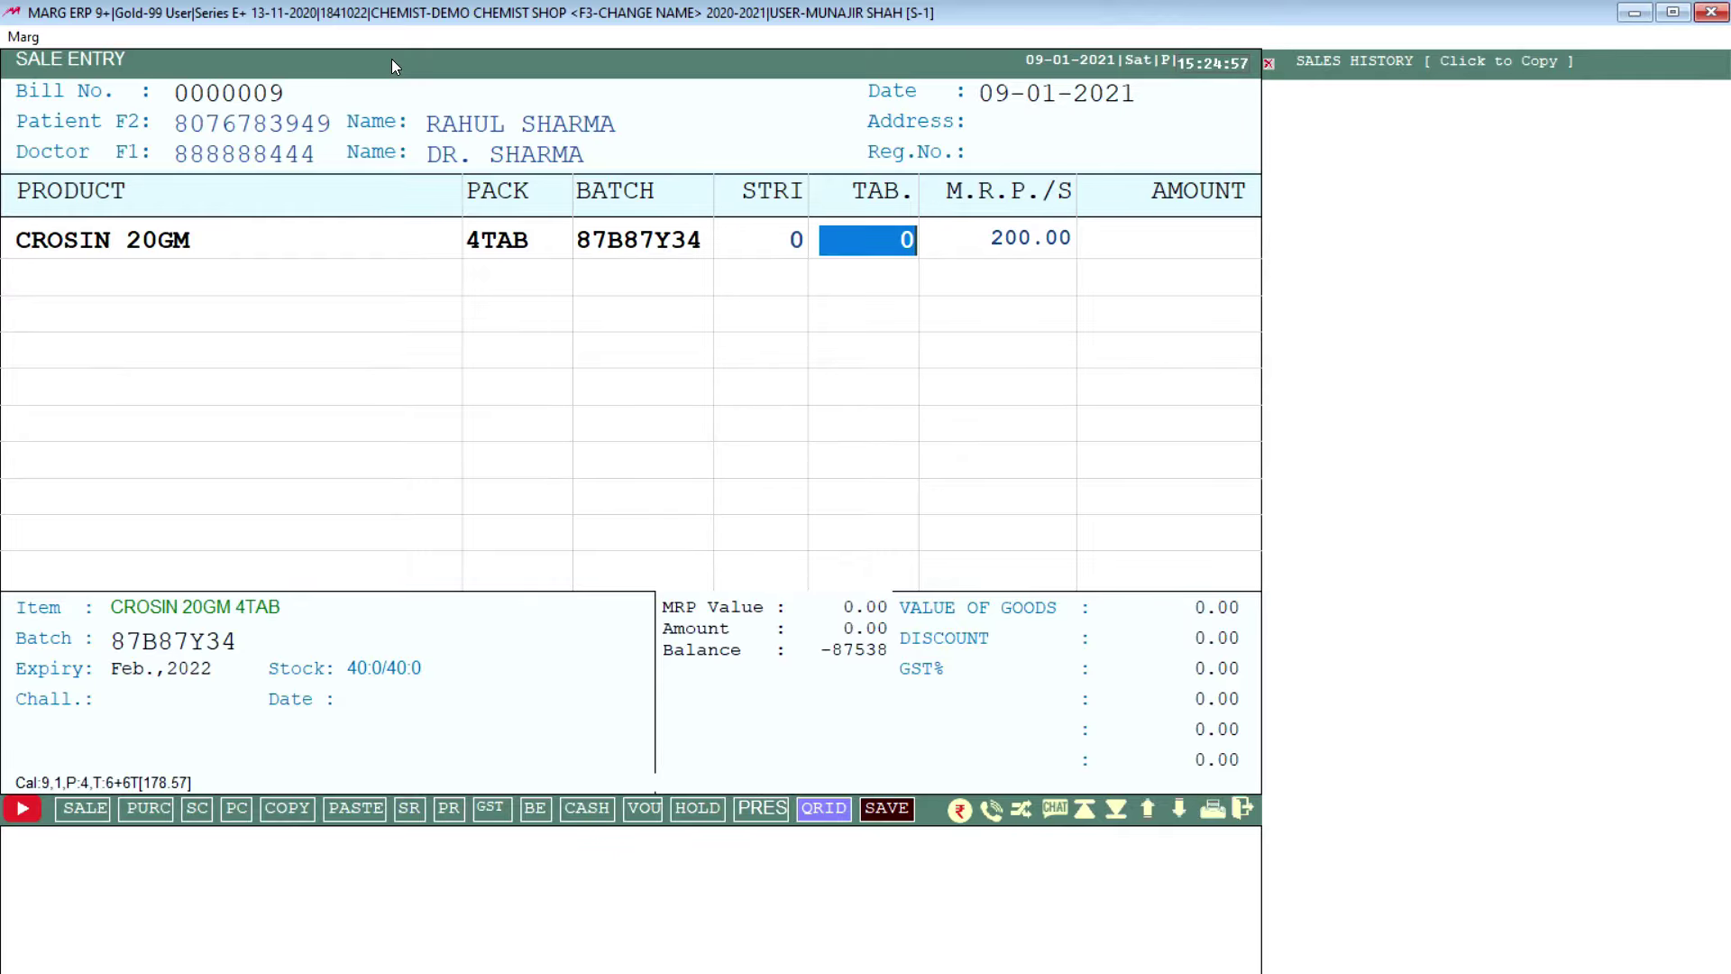
# Step: Enter 2 tablets for CROSIN 20GM, then reopen that line for editing
pyautogui.write('2')
pyautogui.press('Return')
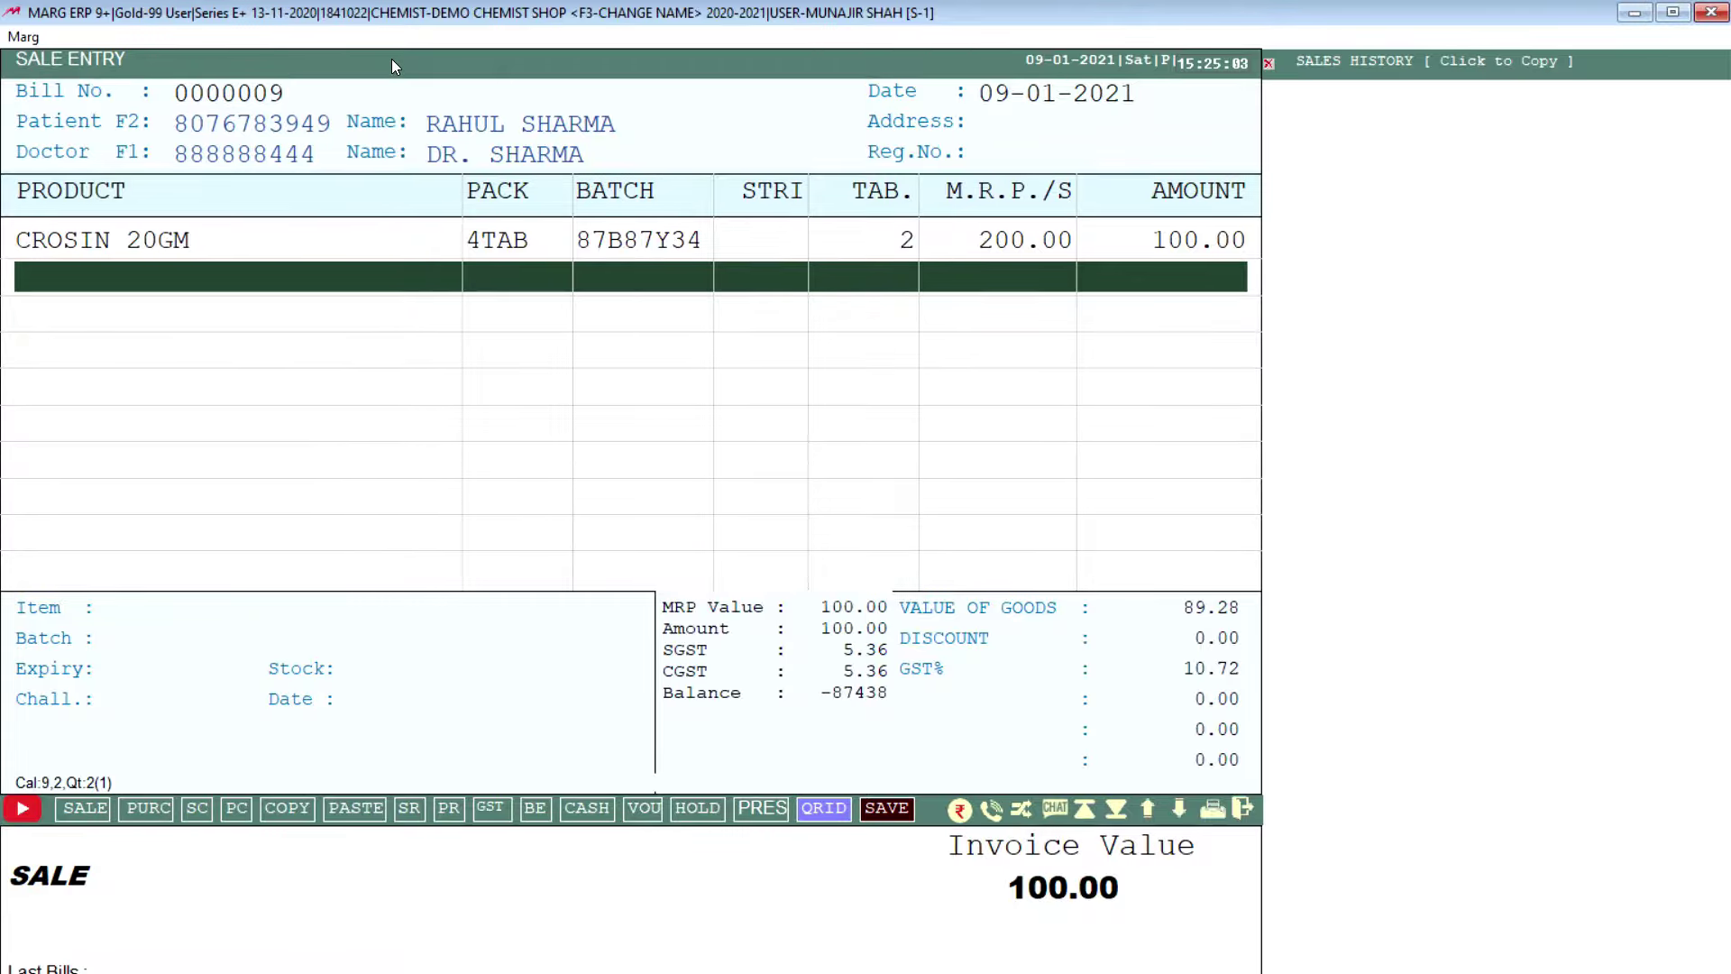
pyautogui.press('Up')
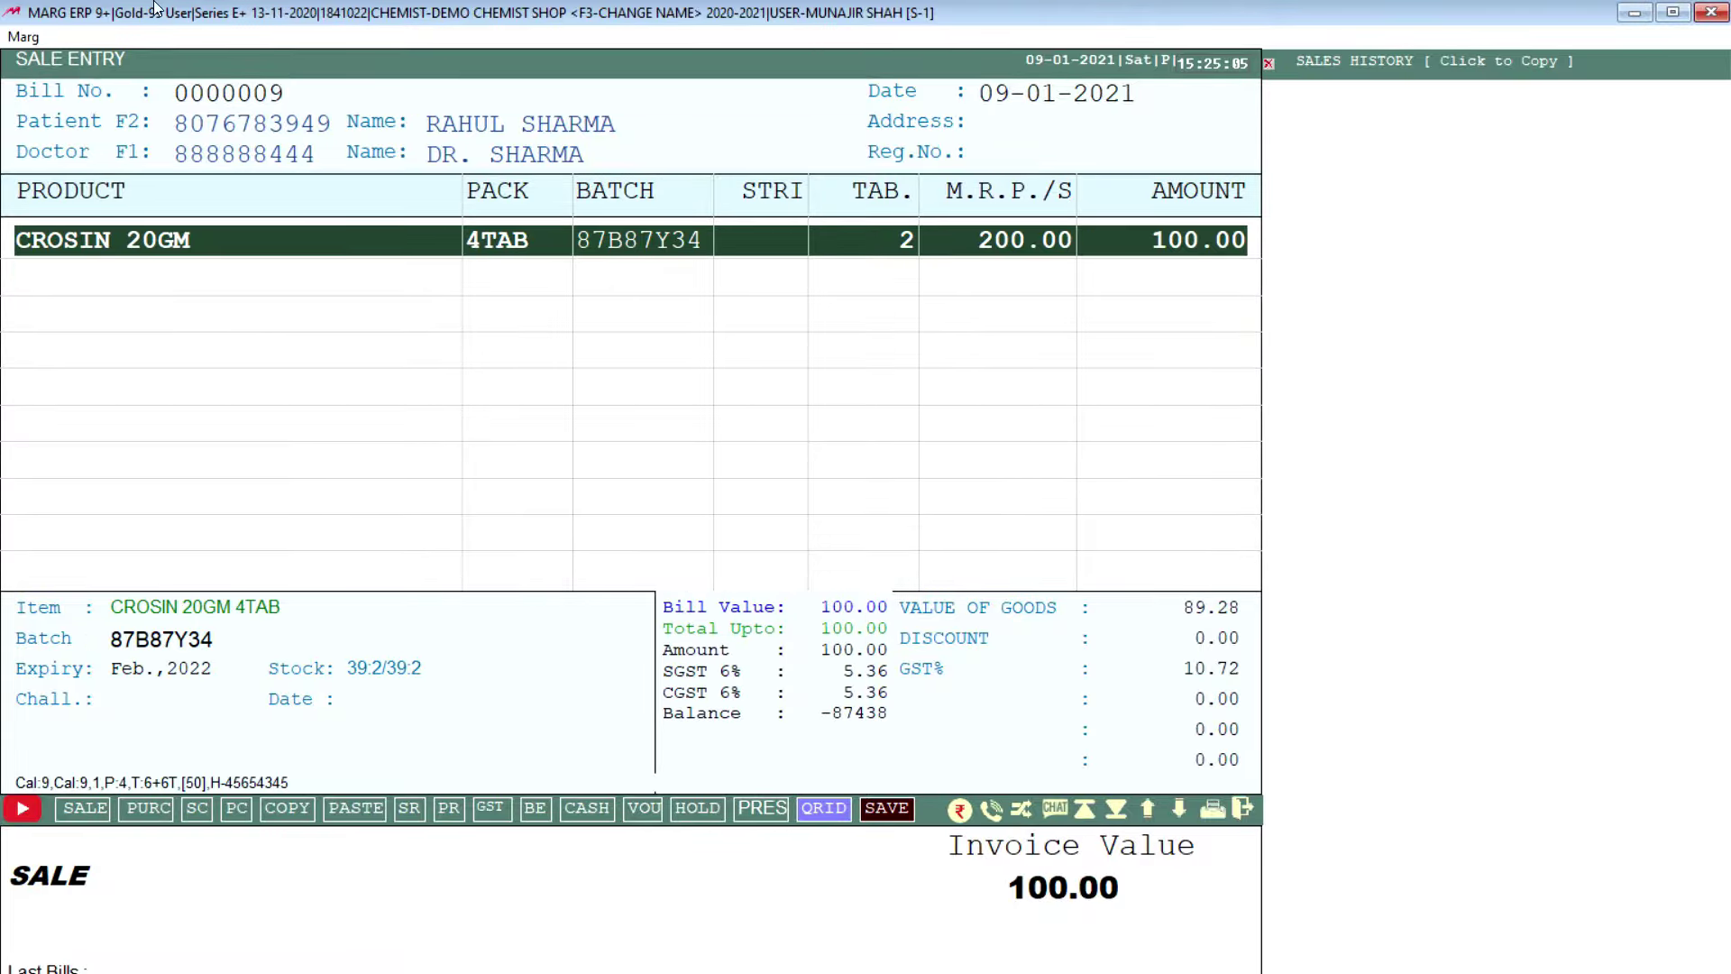
pyautogui.press('Down')
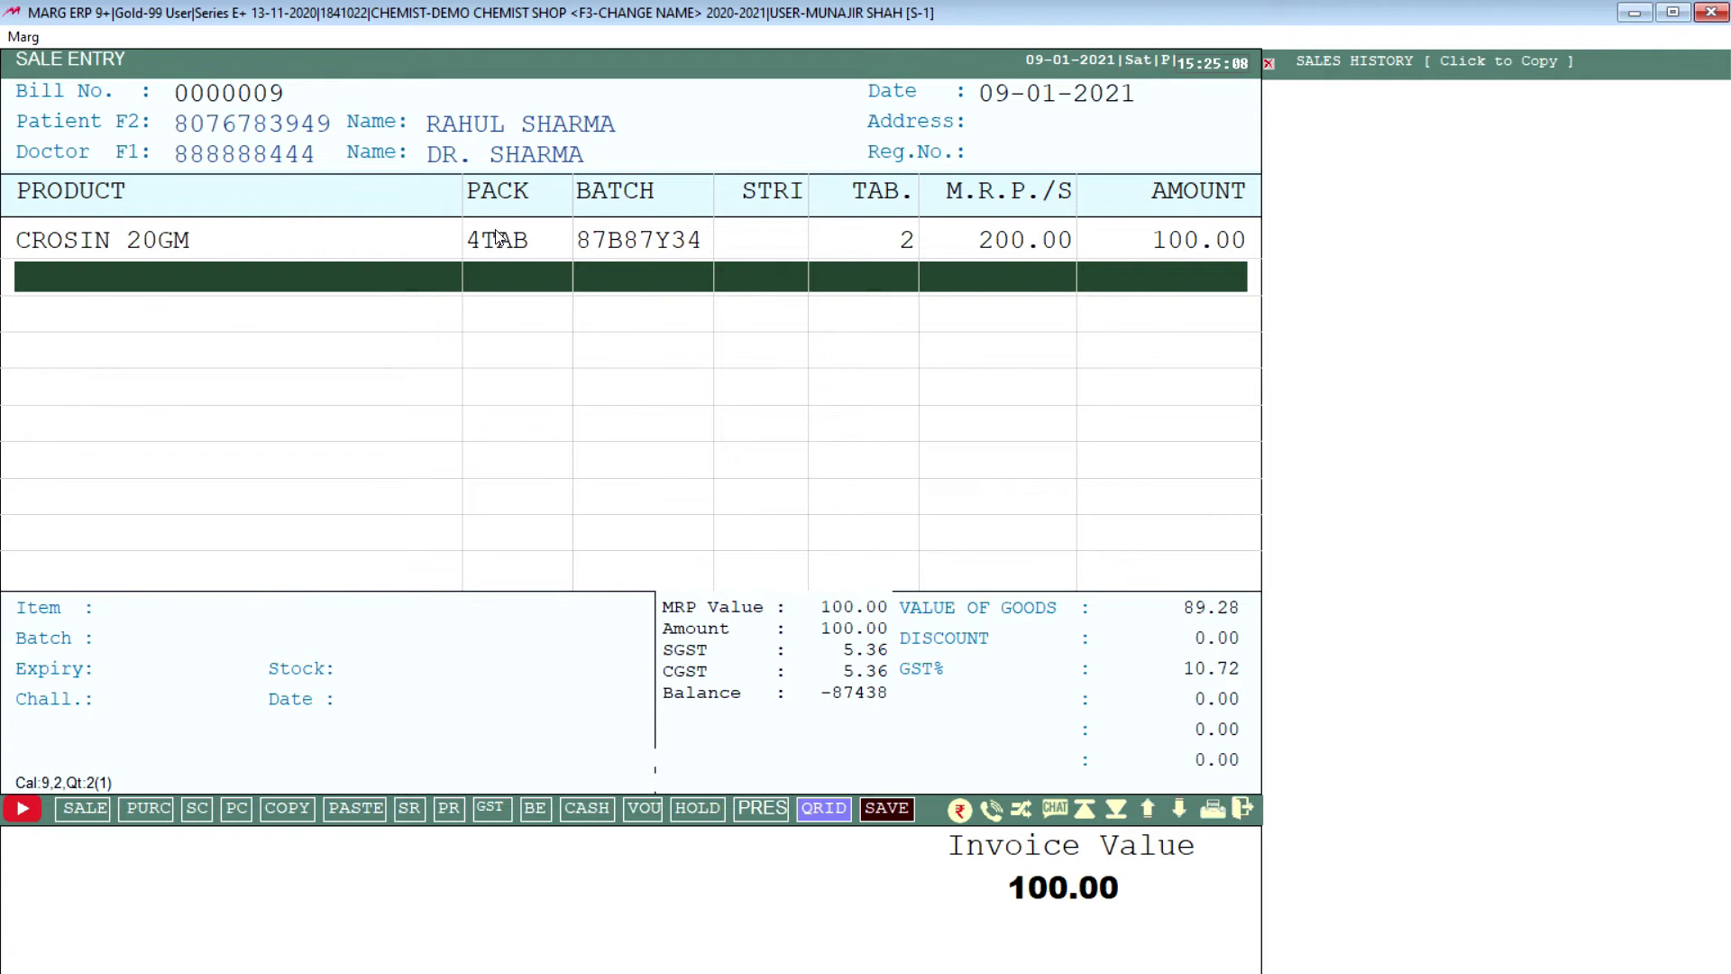
pyautogui.press('Up')
pyautogui.press('Return')
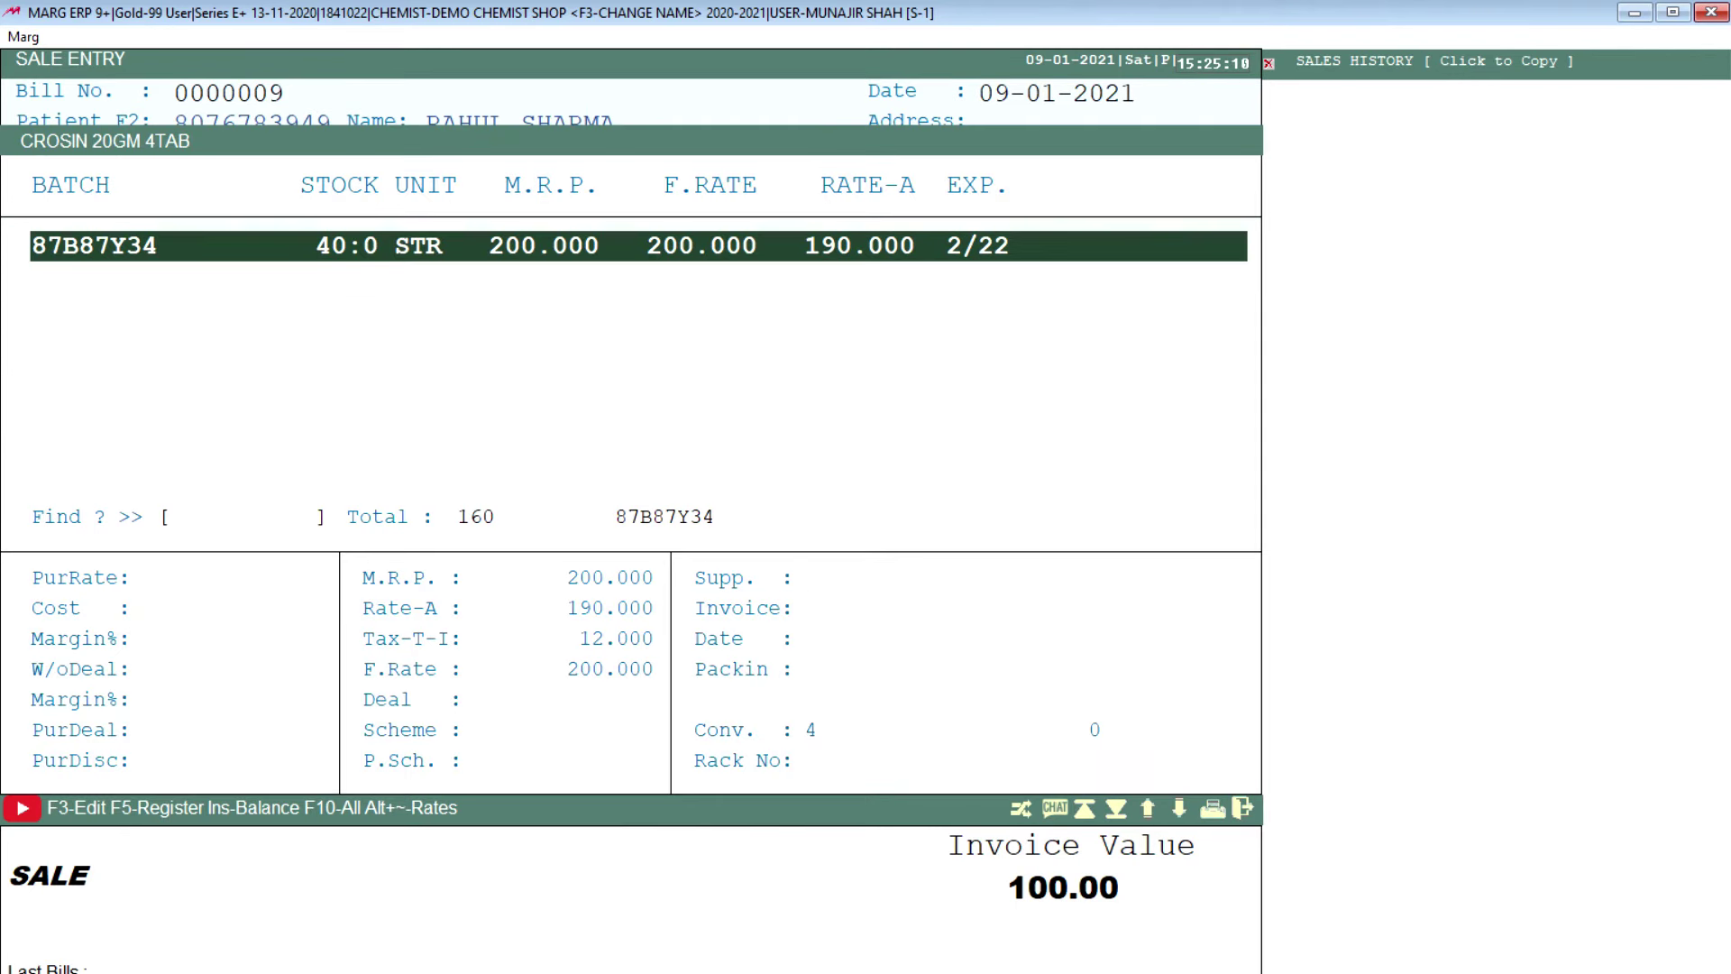
# Step: Change the line to 0 tablets and 1 strip, making it 200.00
pyautogui.press('Return')
pyautogui.write('0')
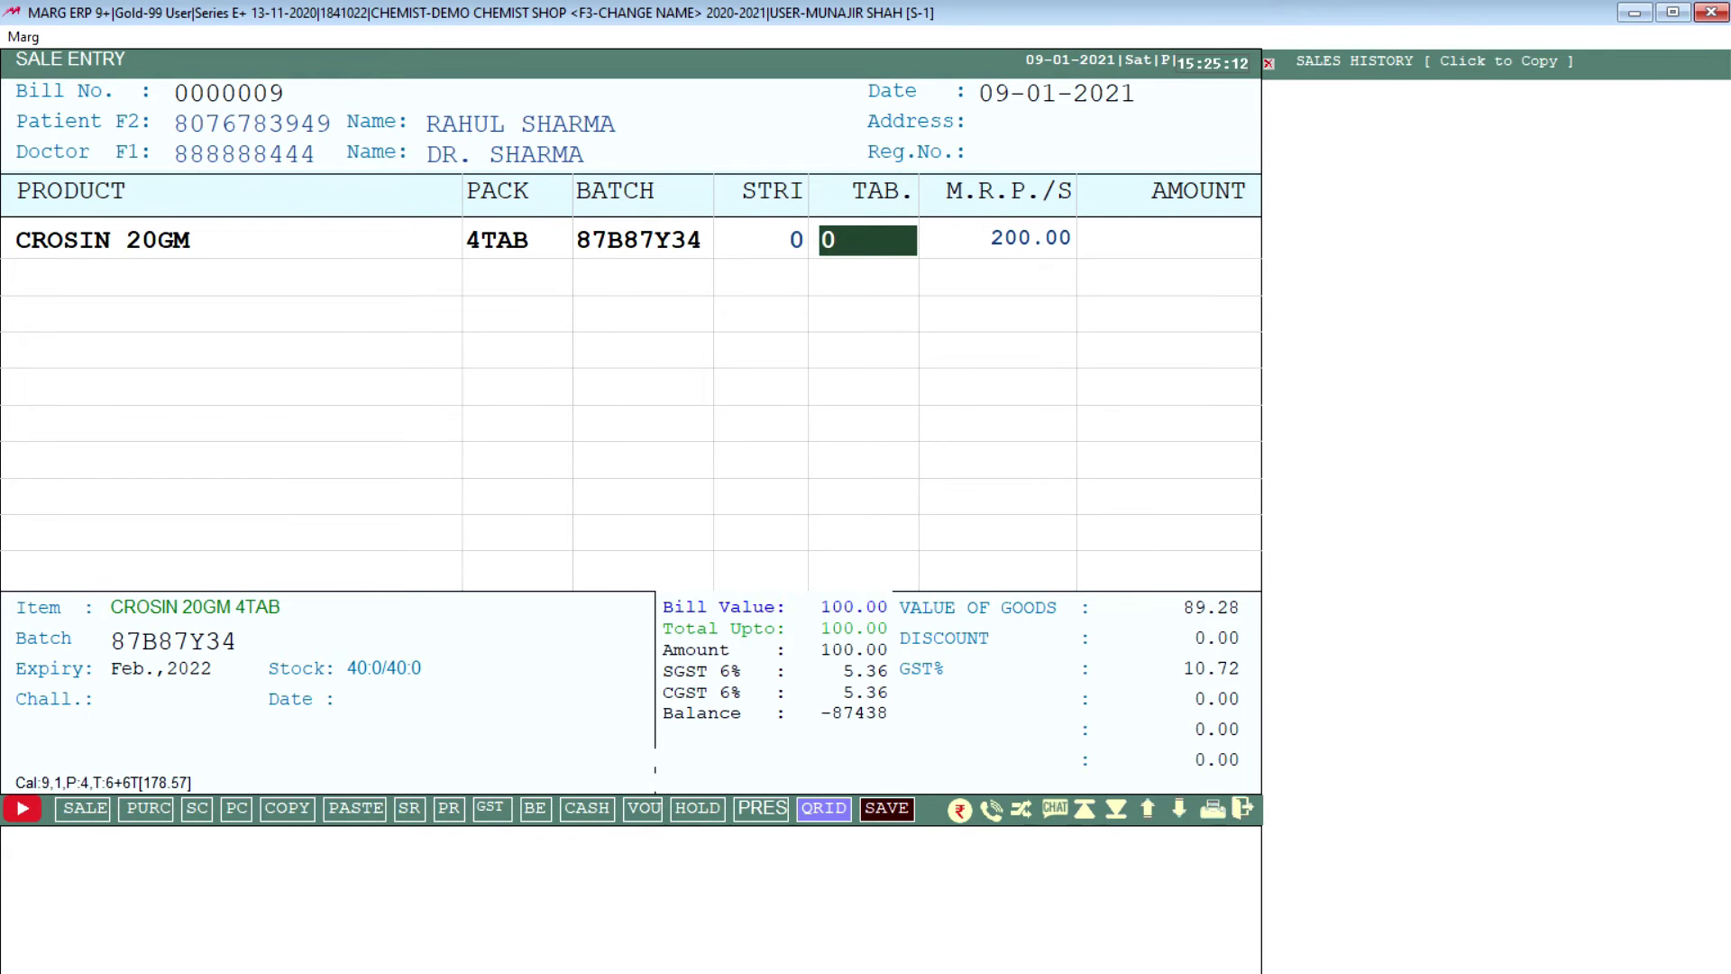
pyautogui.press('Return')
pyautogui.press('Down')
pyautogui.write('1')
pyautogui.press('Return')
pyautogui.press('Return')
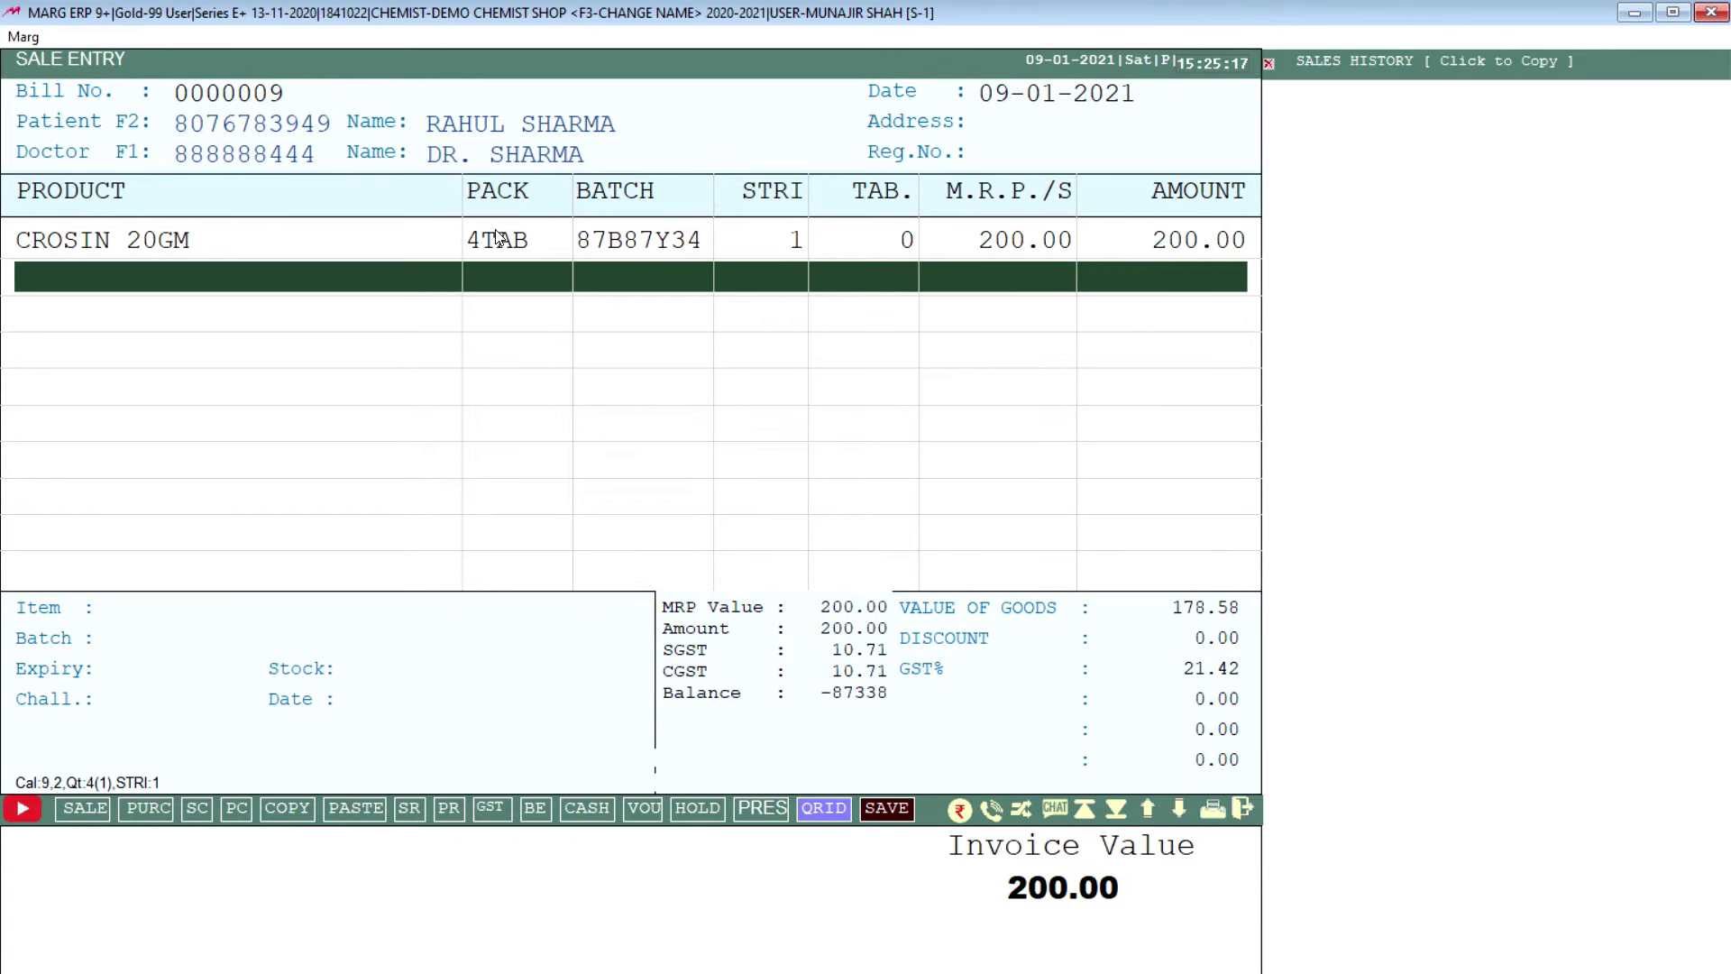
# Step: Apply the 10.00 bill discount to cut the invoice to 180.00 and reach the payment-mode split
pyautogui.press('End')
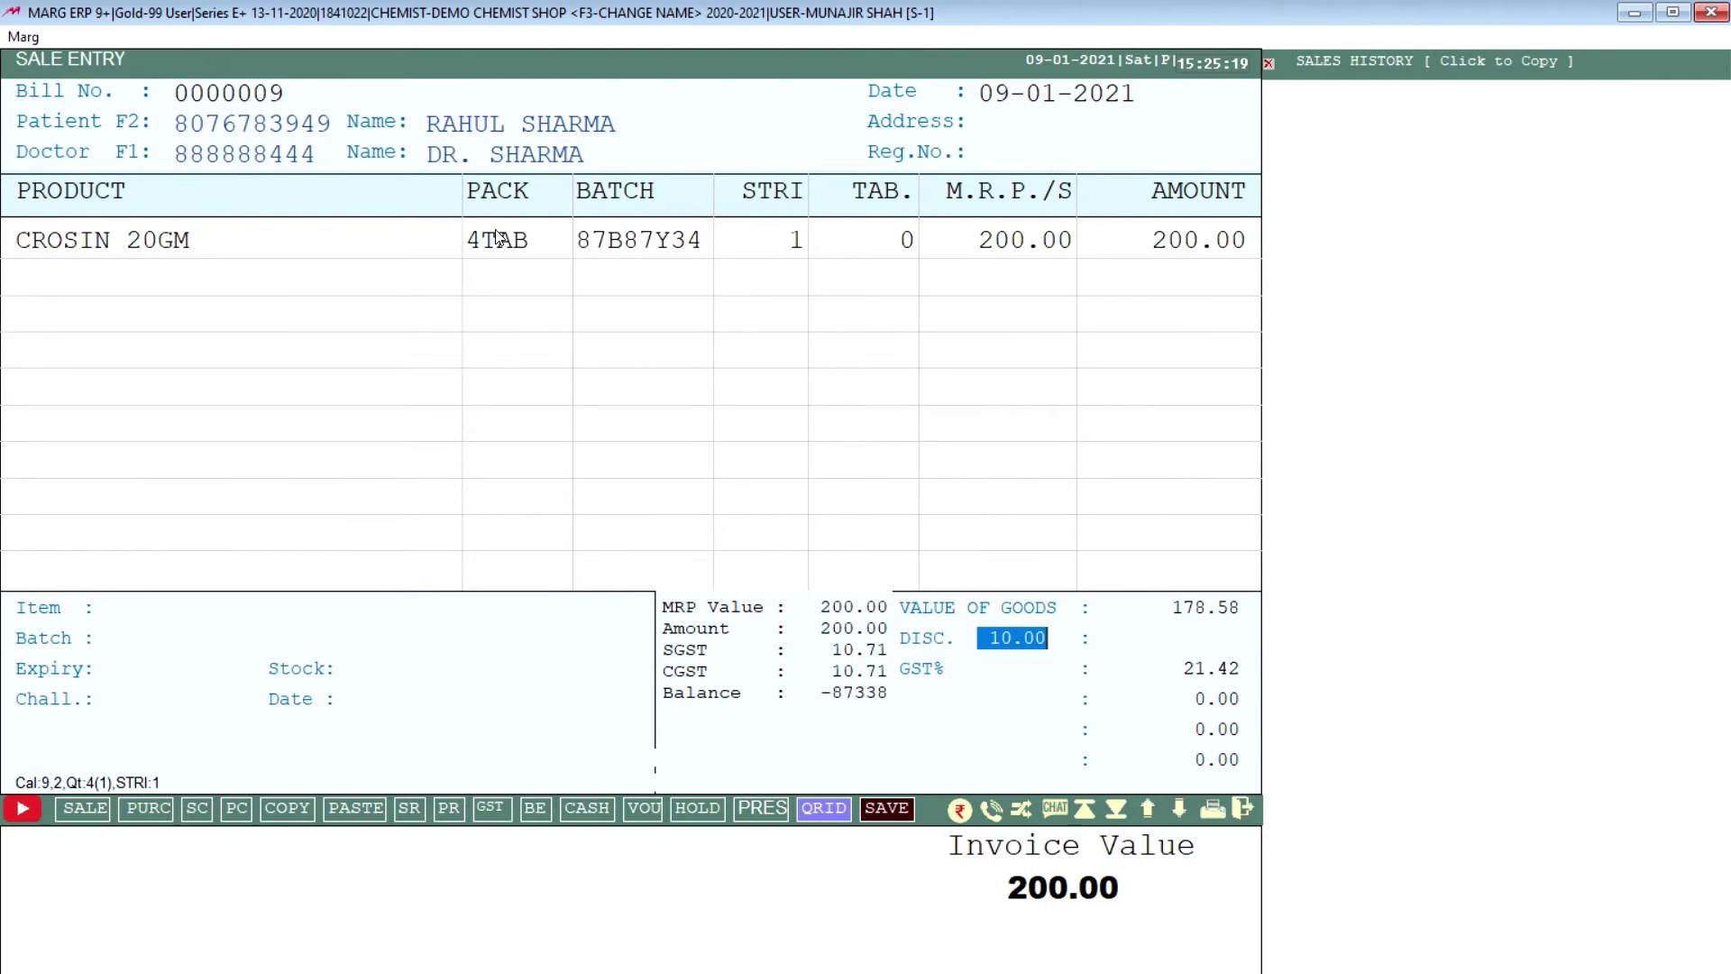
pyautogui.press('Return')
pyautogui.press('Escape')
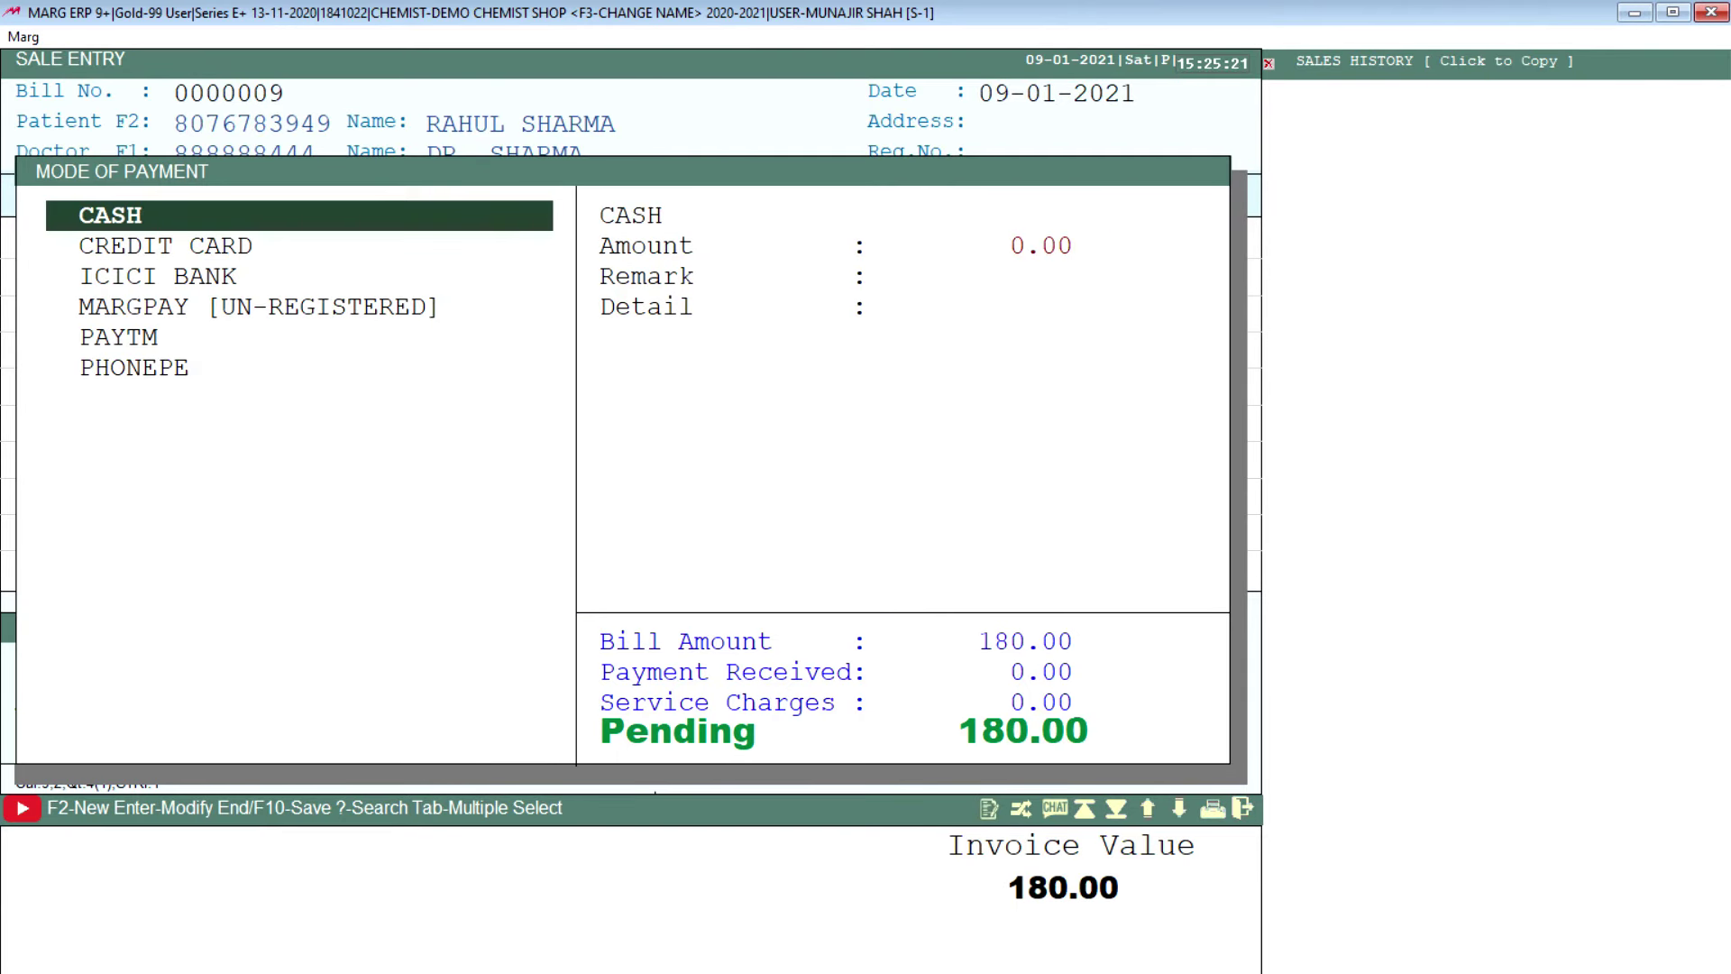
pyautogui.press('Escape')
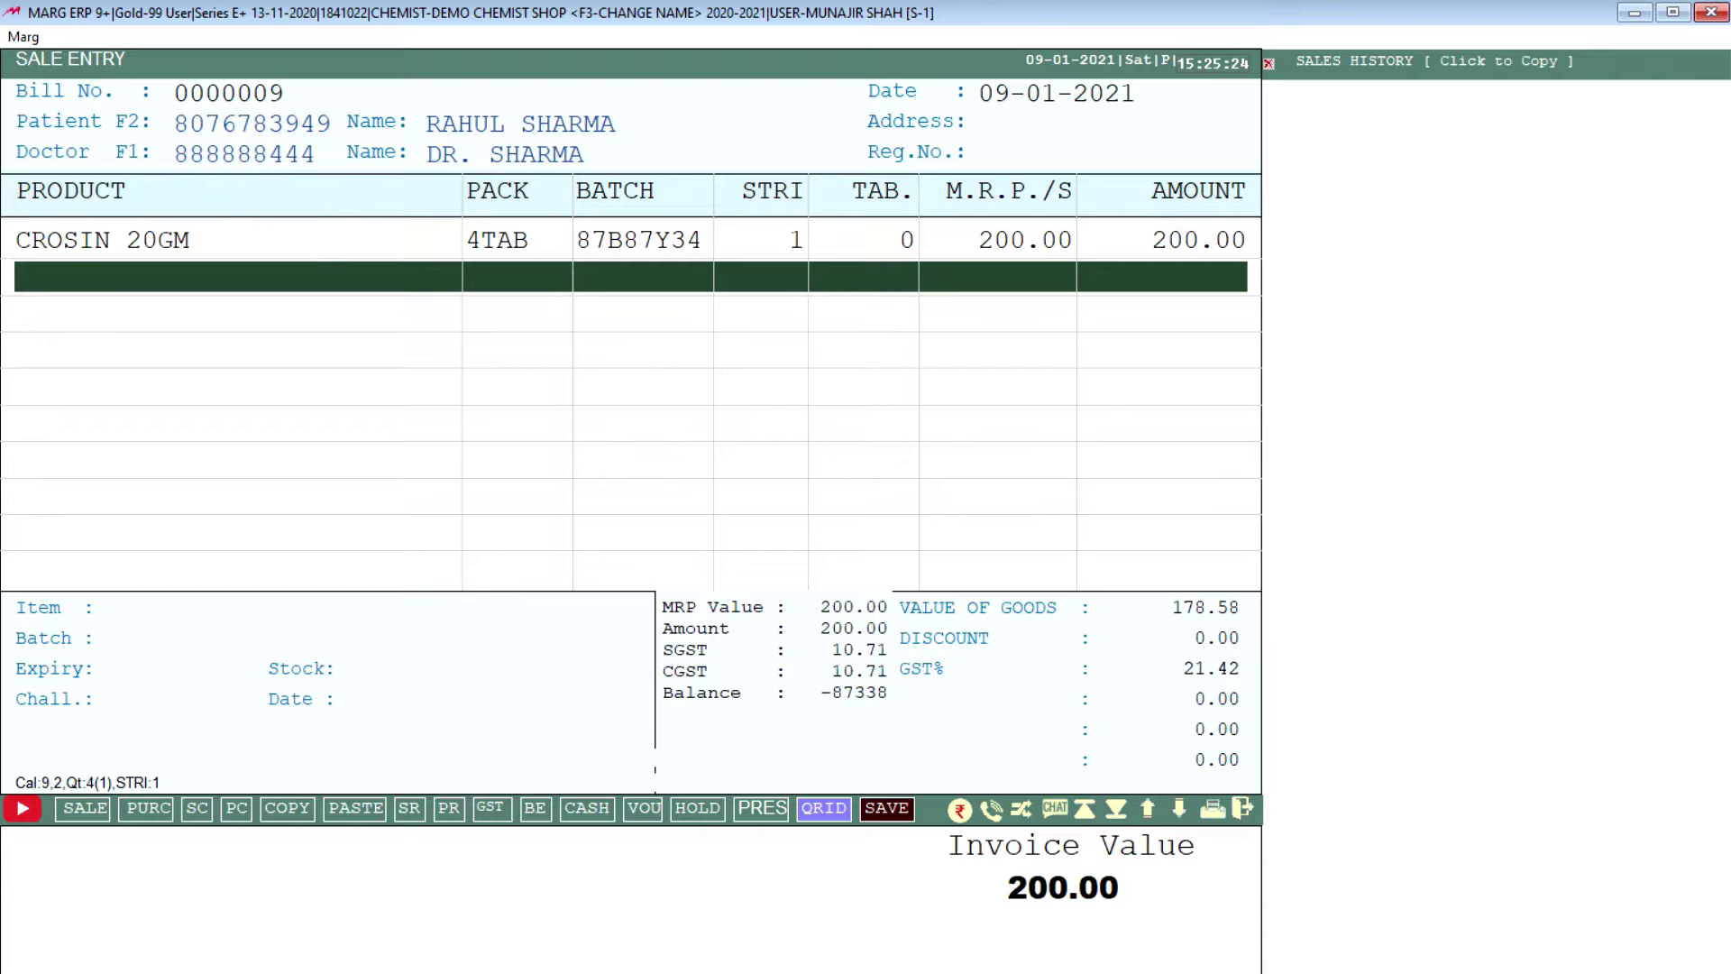
pyautogui.press('End')
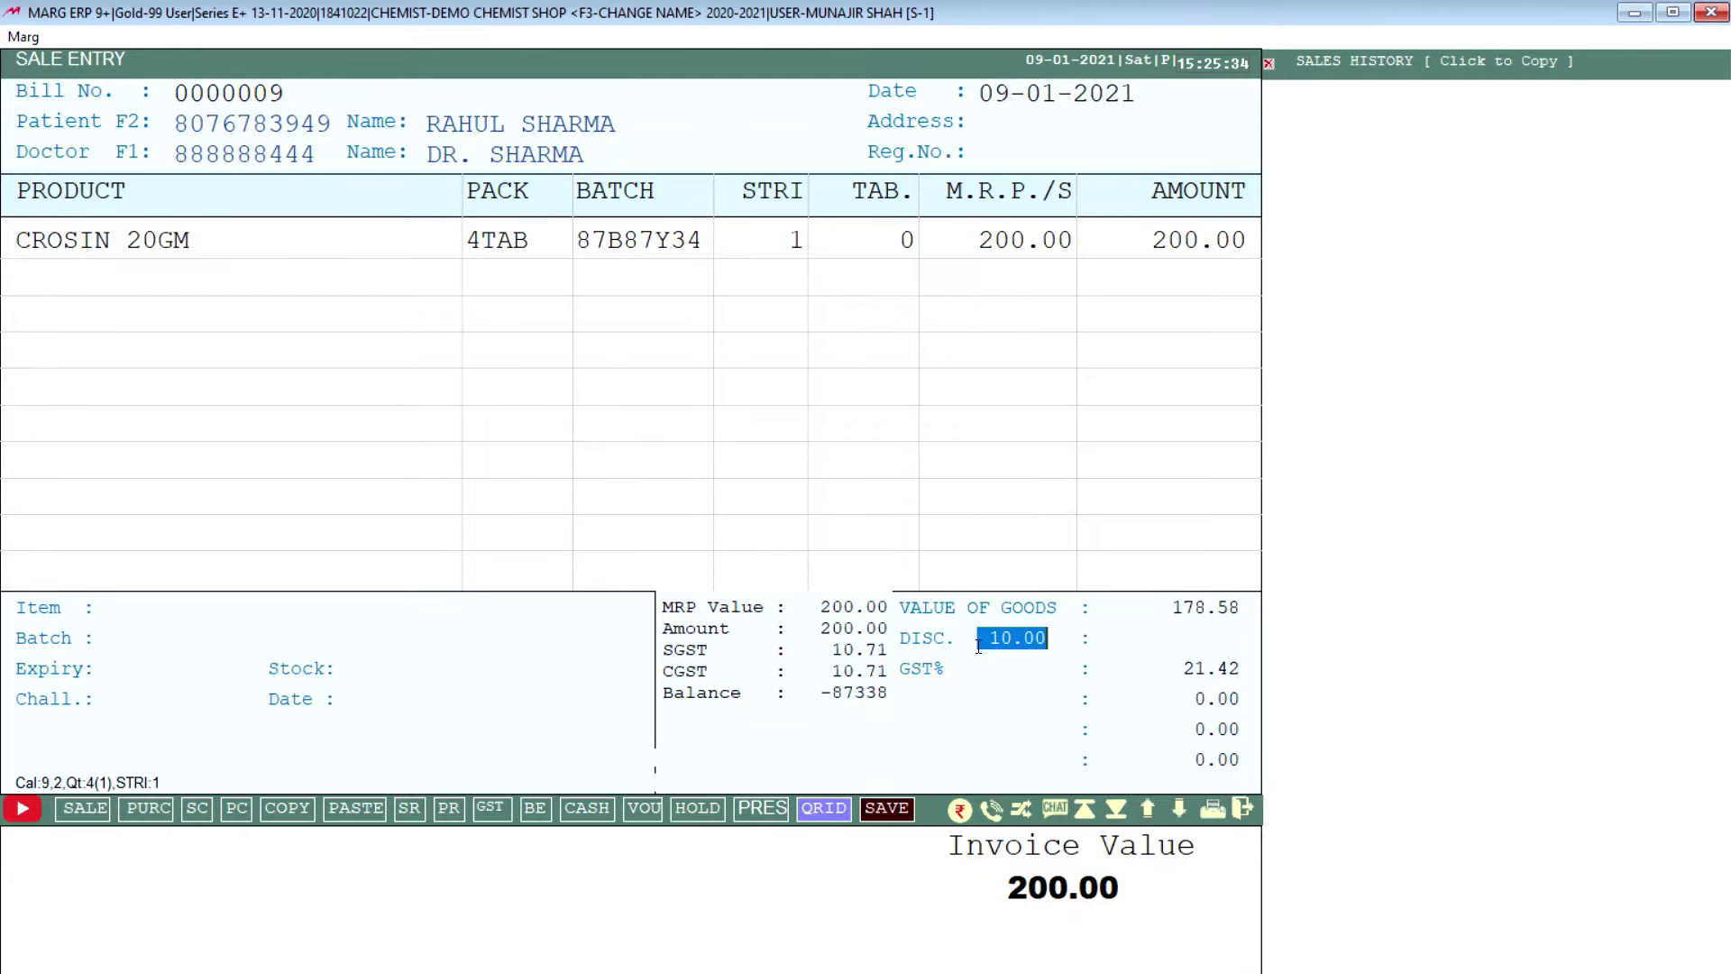
pyautogui.press('Return')
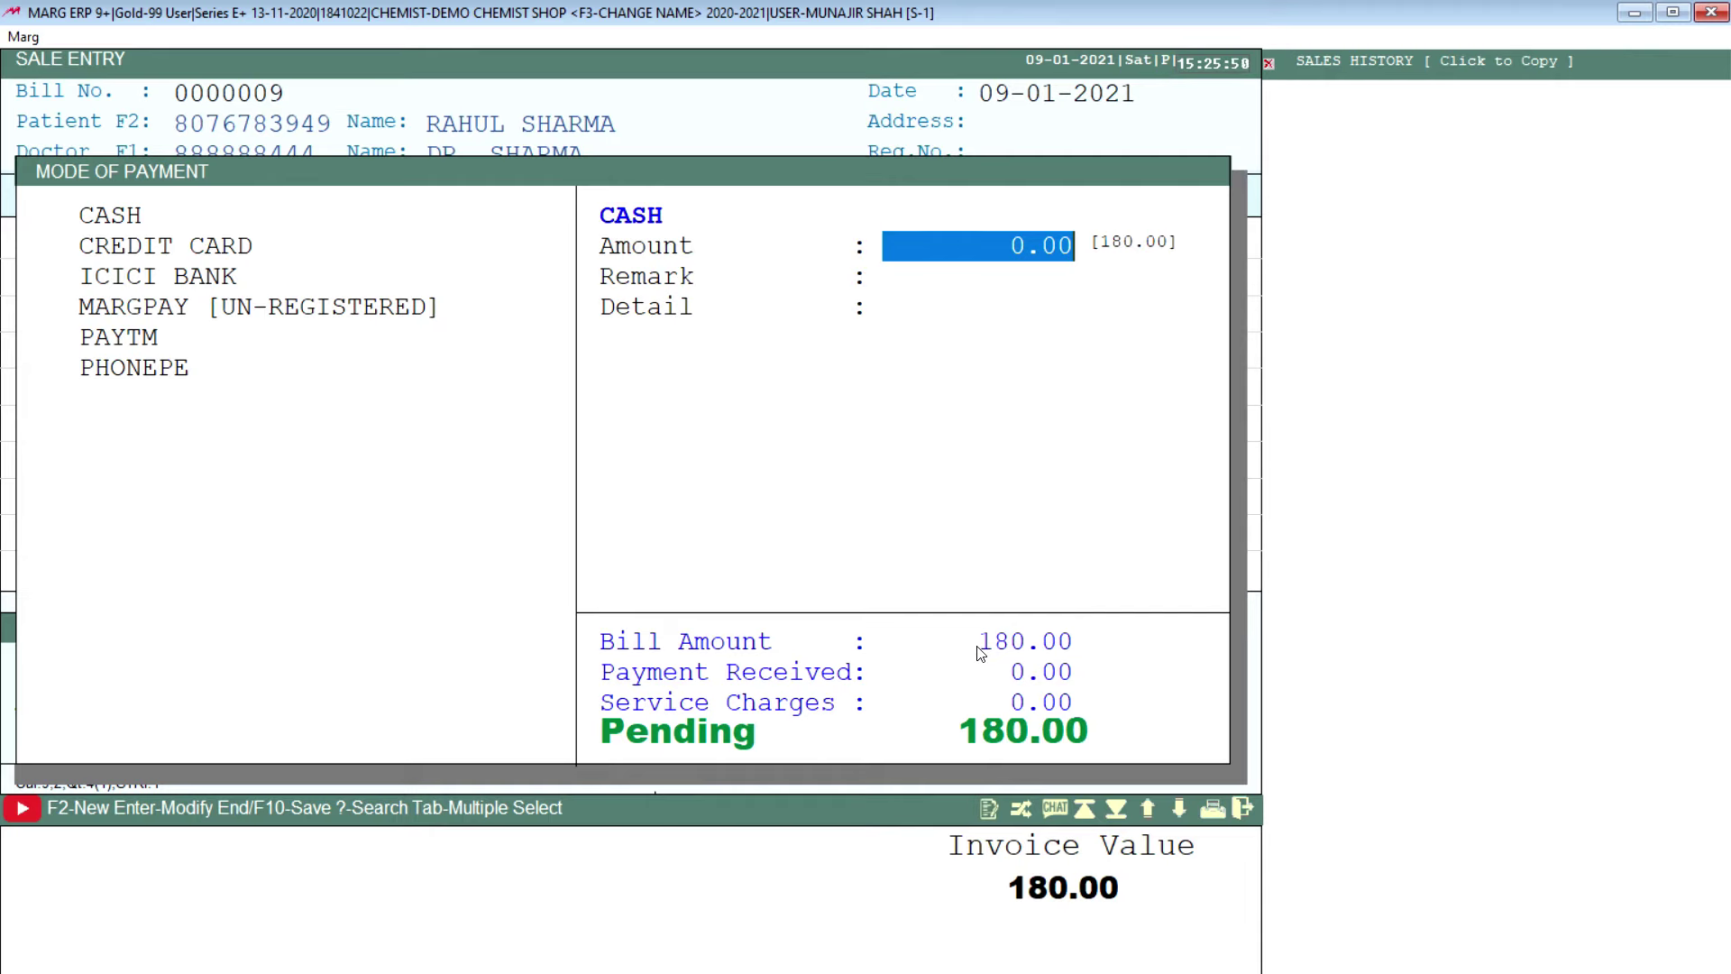
# Step: Split the payment as 80.00 in cash and 100.00 through ICICI BANK
pyautogui.write('80')
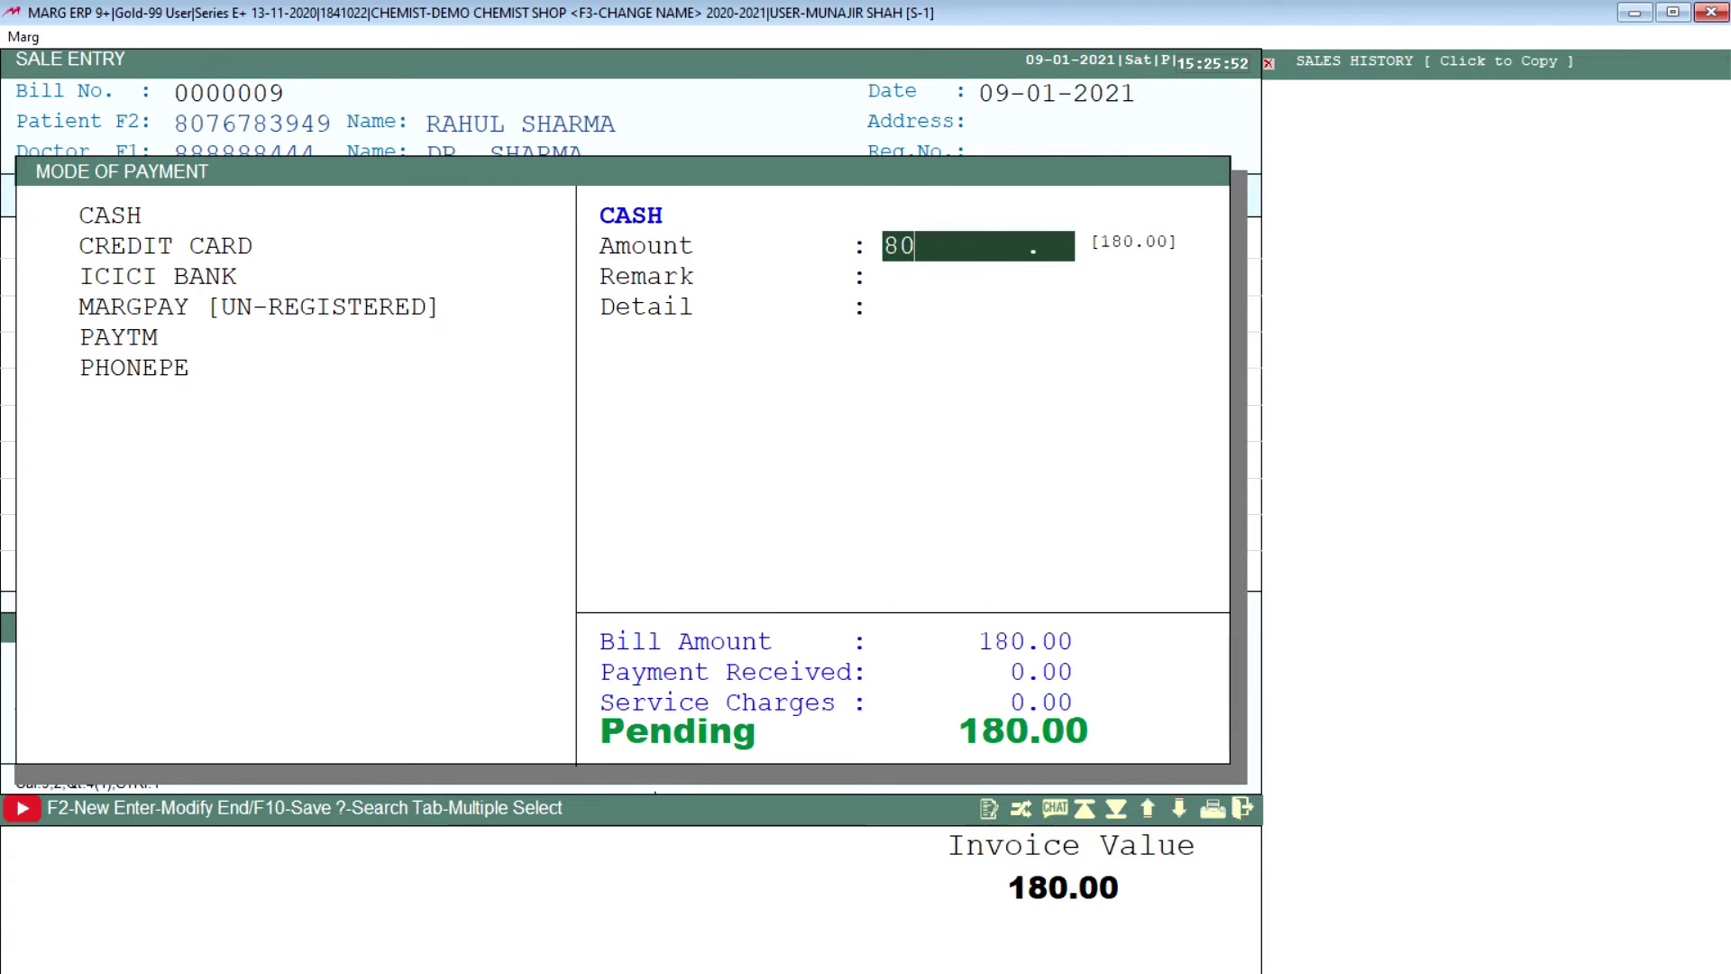
pyautogui.press('Return')
pyautogui.press('Return')
pyautogui.press('Return')
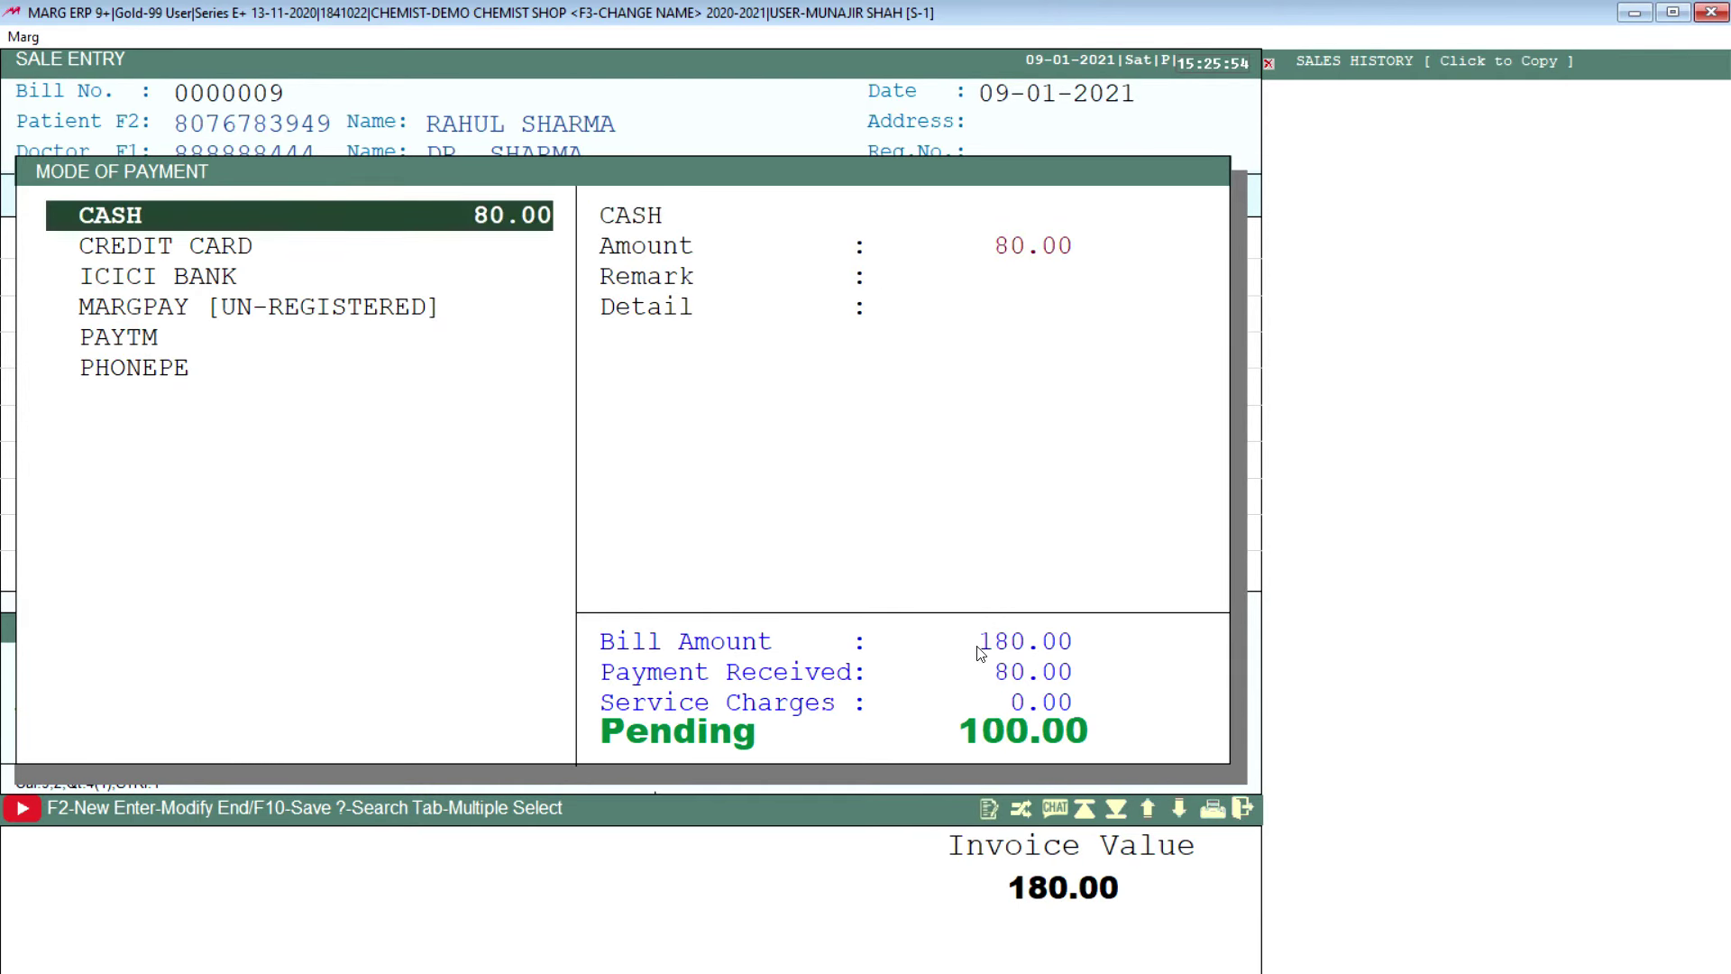
pyautogui.press('Down')
pyautogui.press('Down')
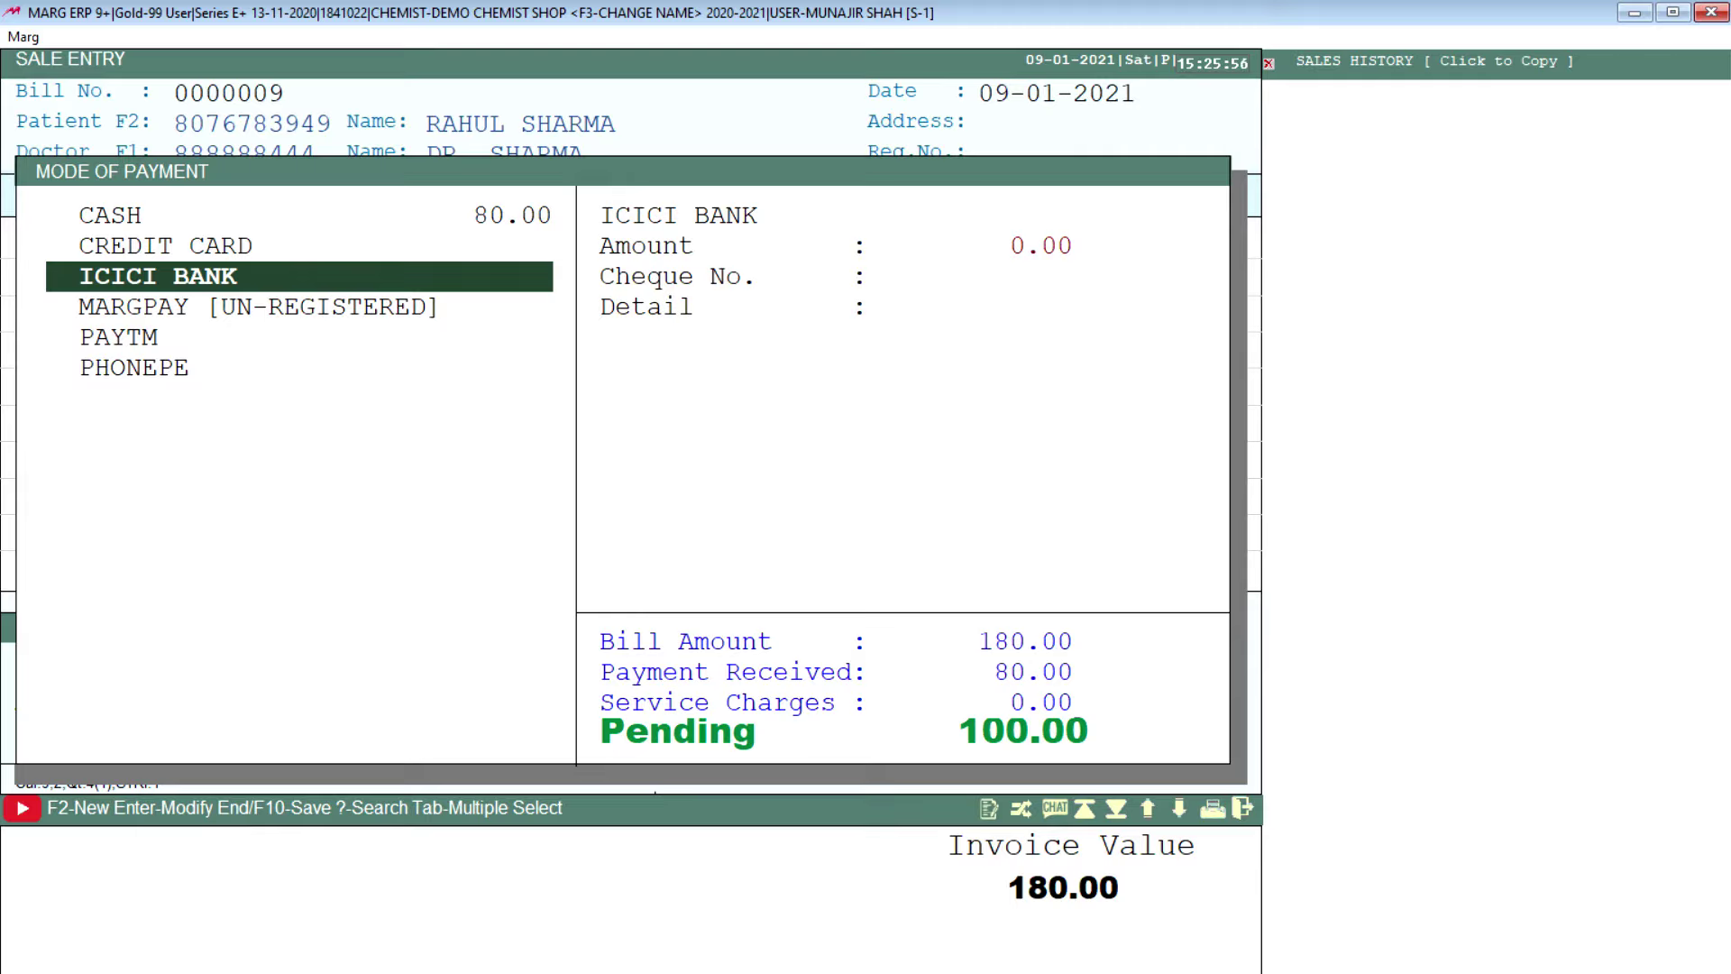
pyautogui.press('Return')
pyautogui.write('00')
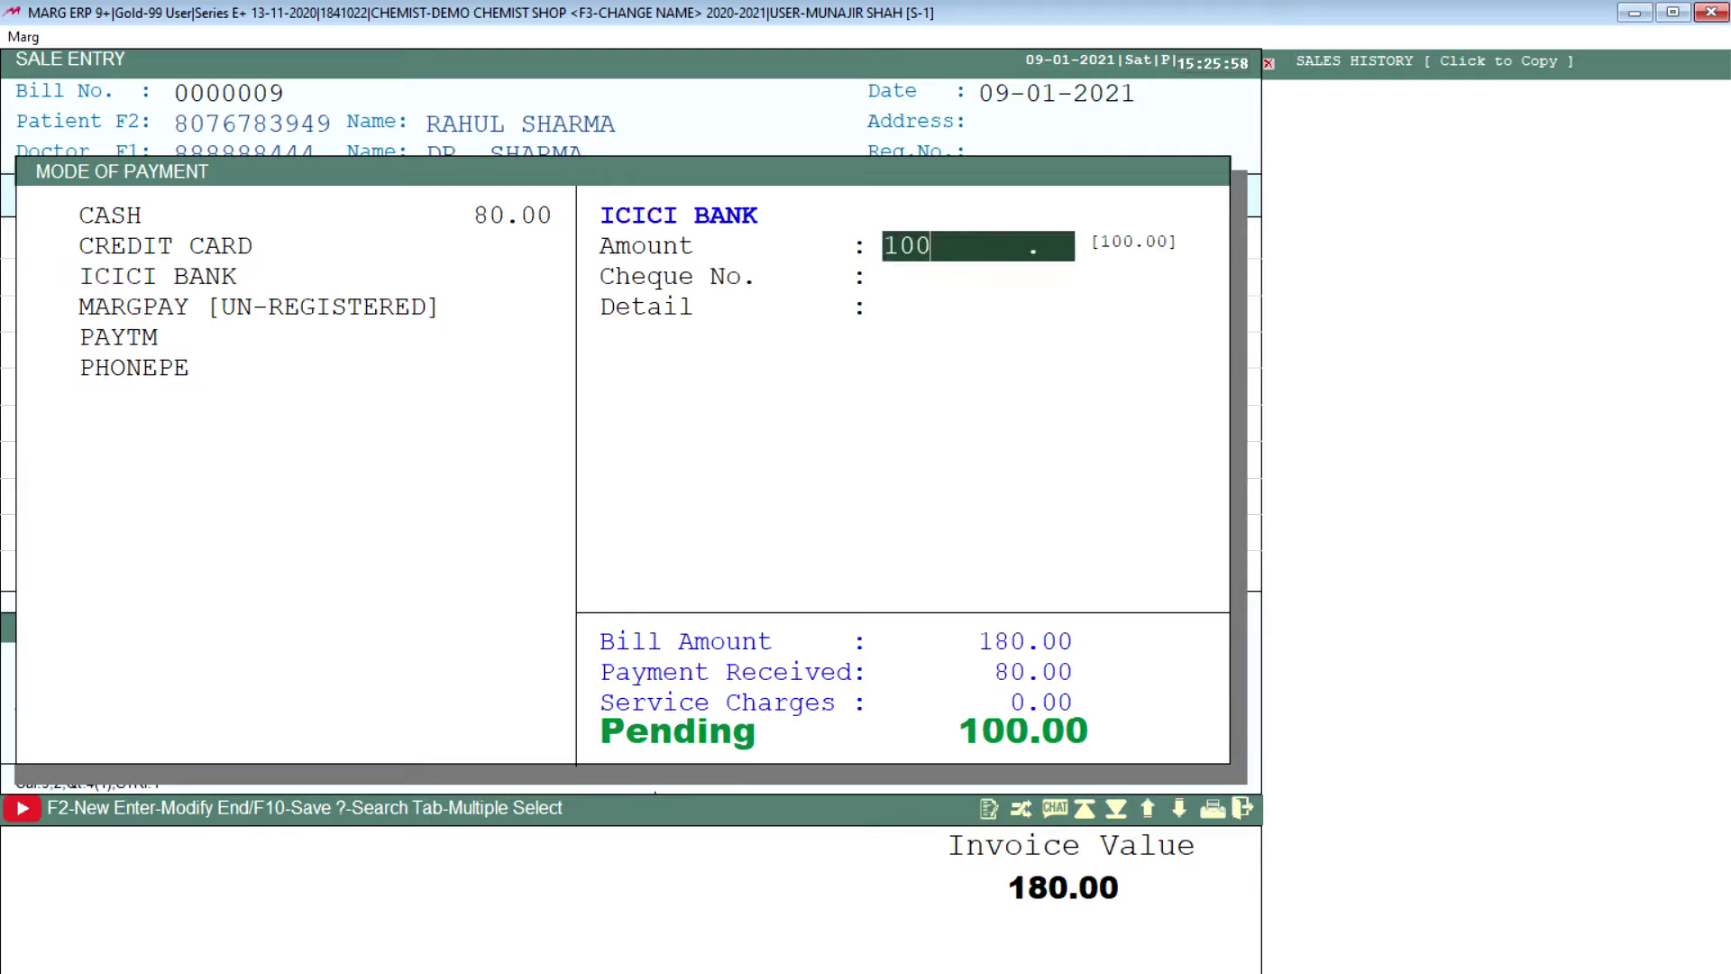
pyautogui.press('Return')
# Step: Enter the cheque number for the ICICI BANK payment and save bill 0000009
pyautogui.write('76832')
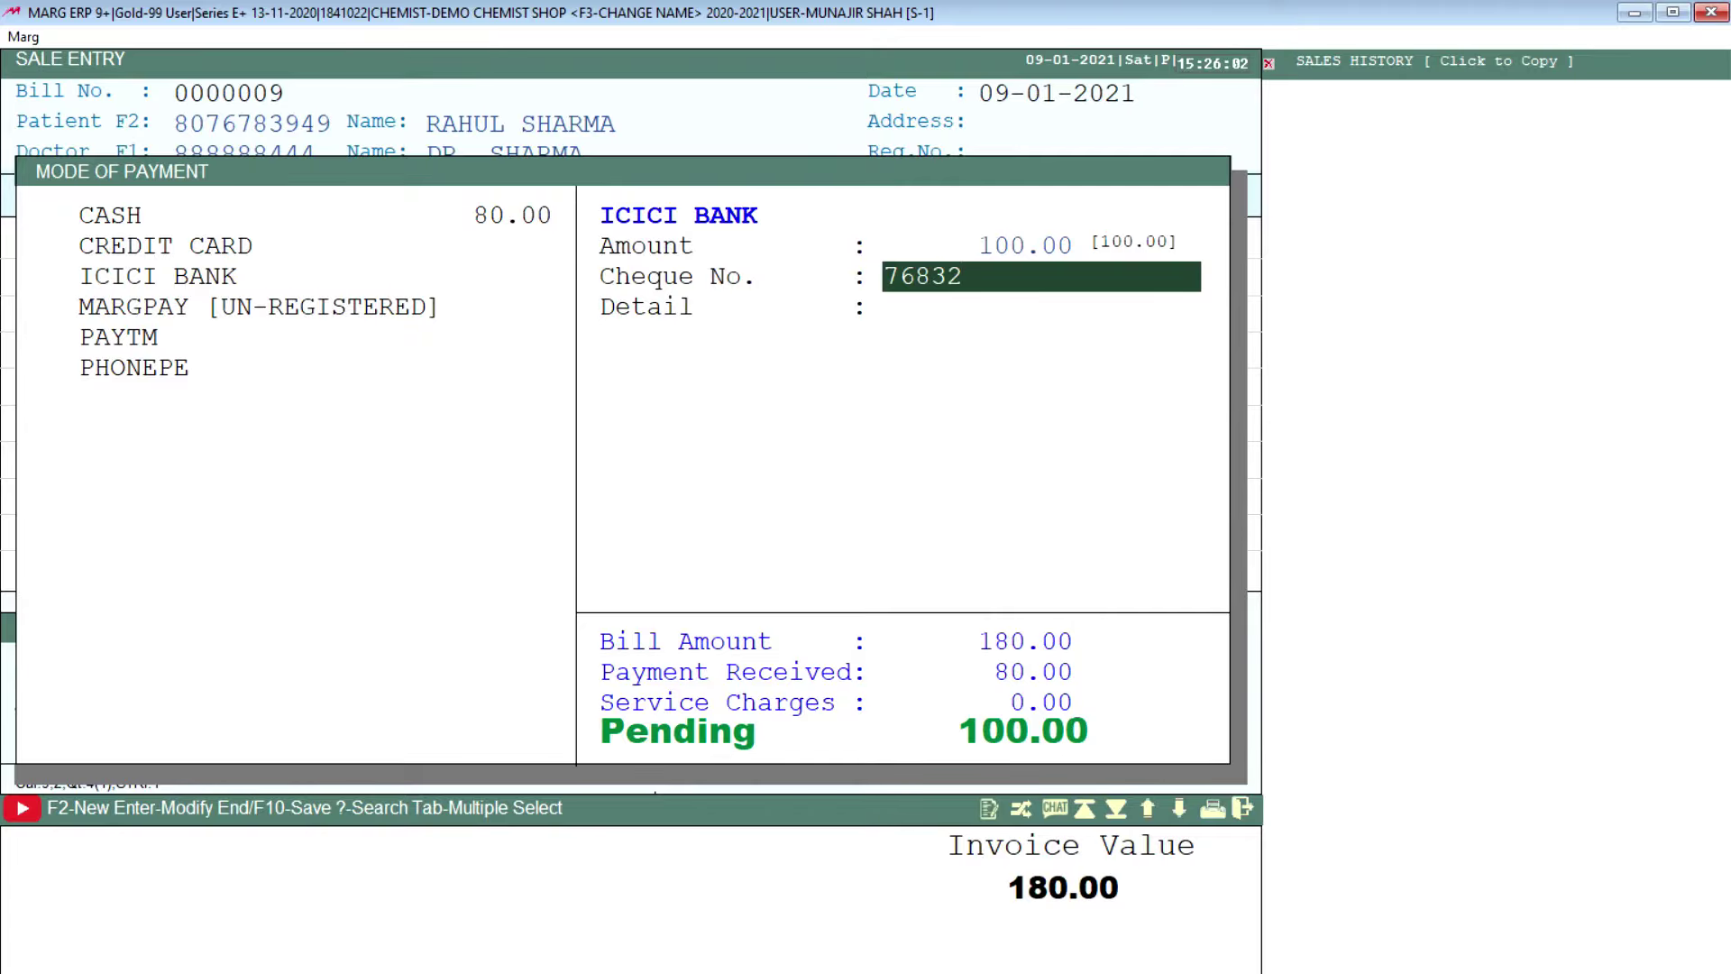
pyautogui.press('Return')
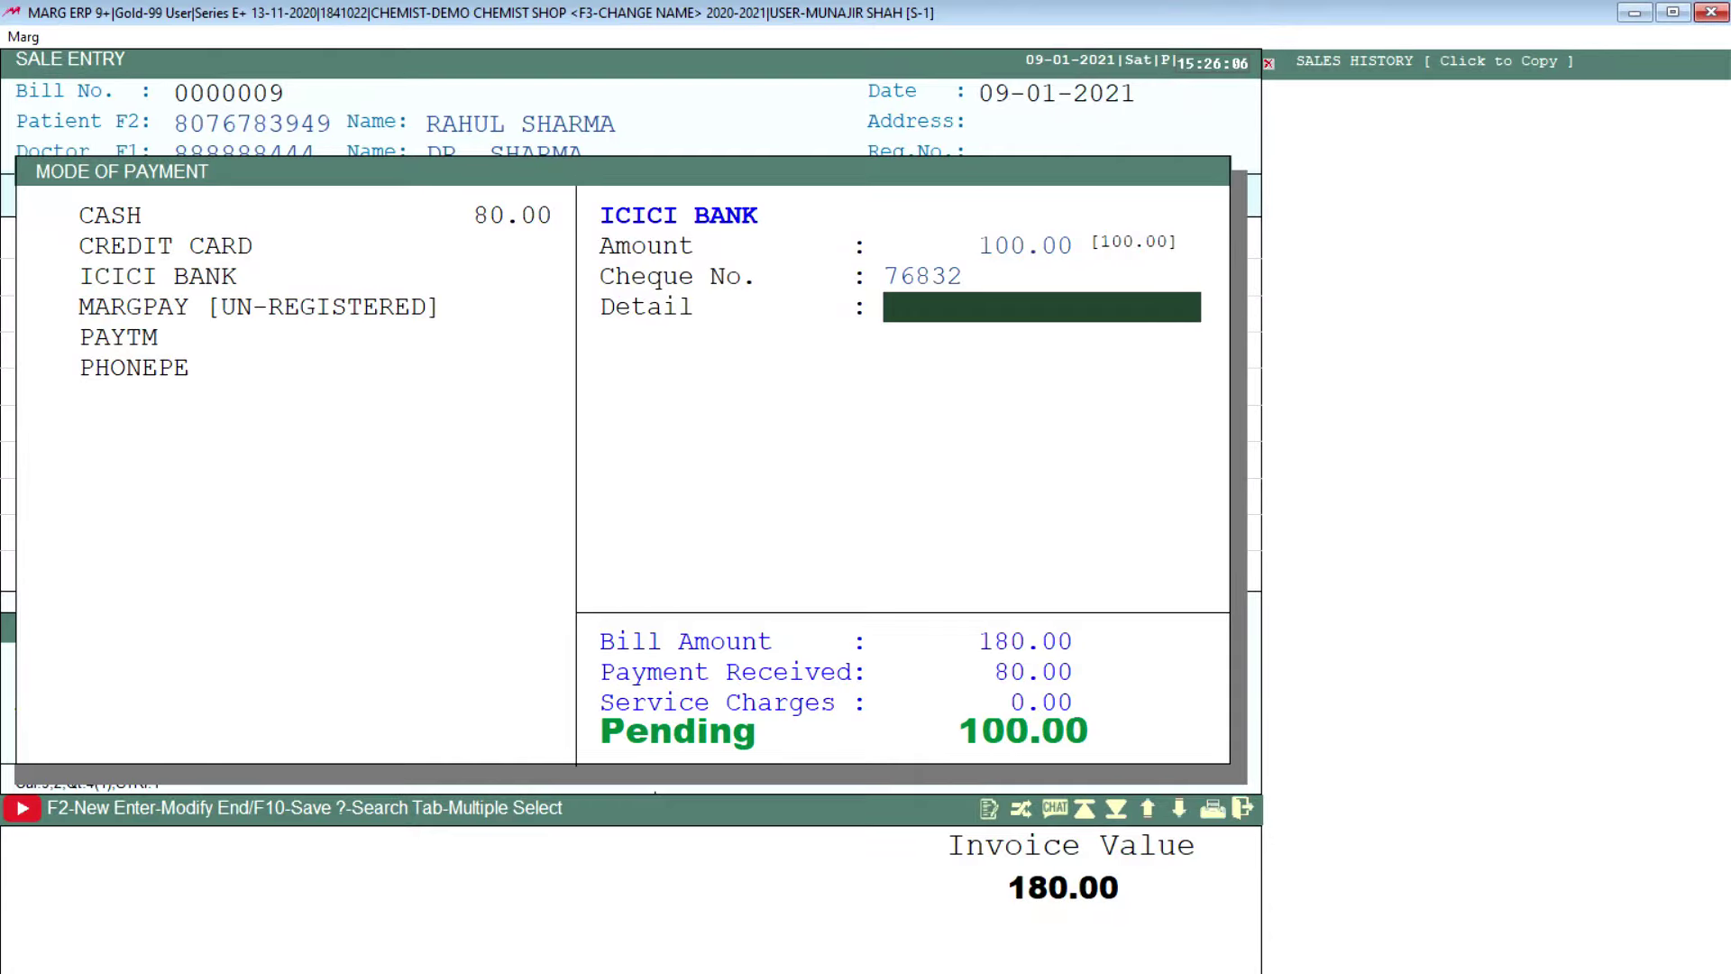
pyautogui.press('Return')
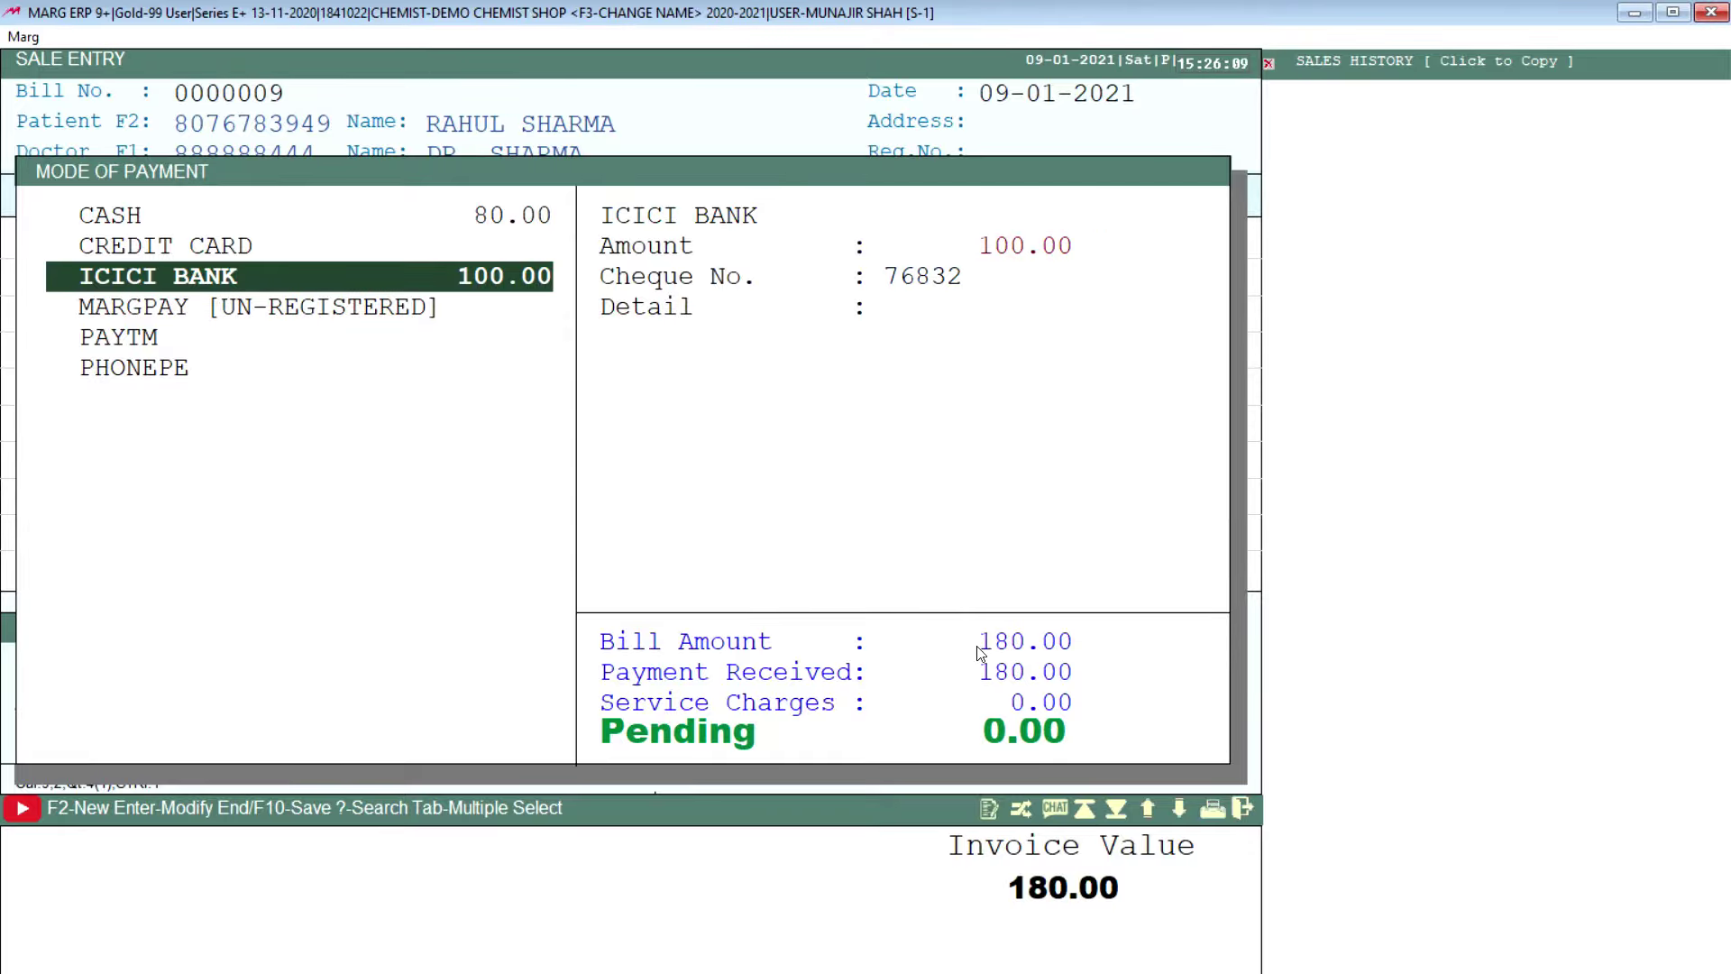
pyautogui.press('End')
pyautogui.press('Return')
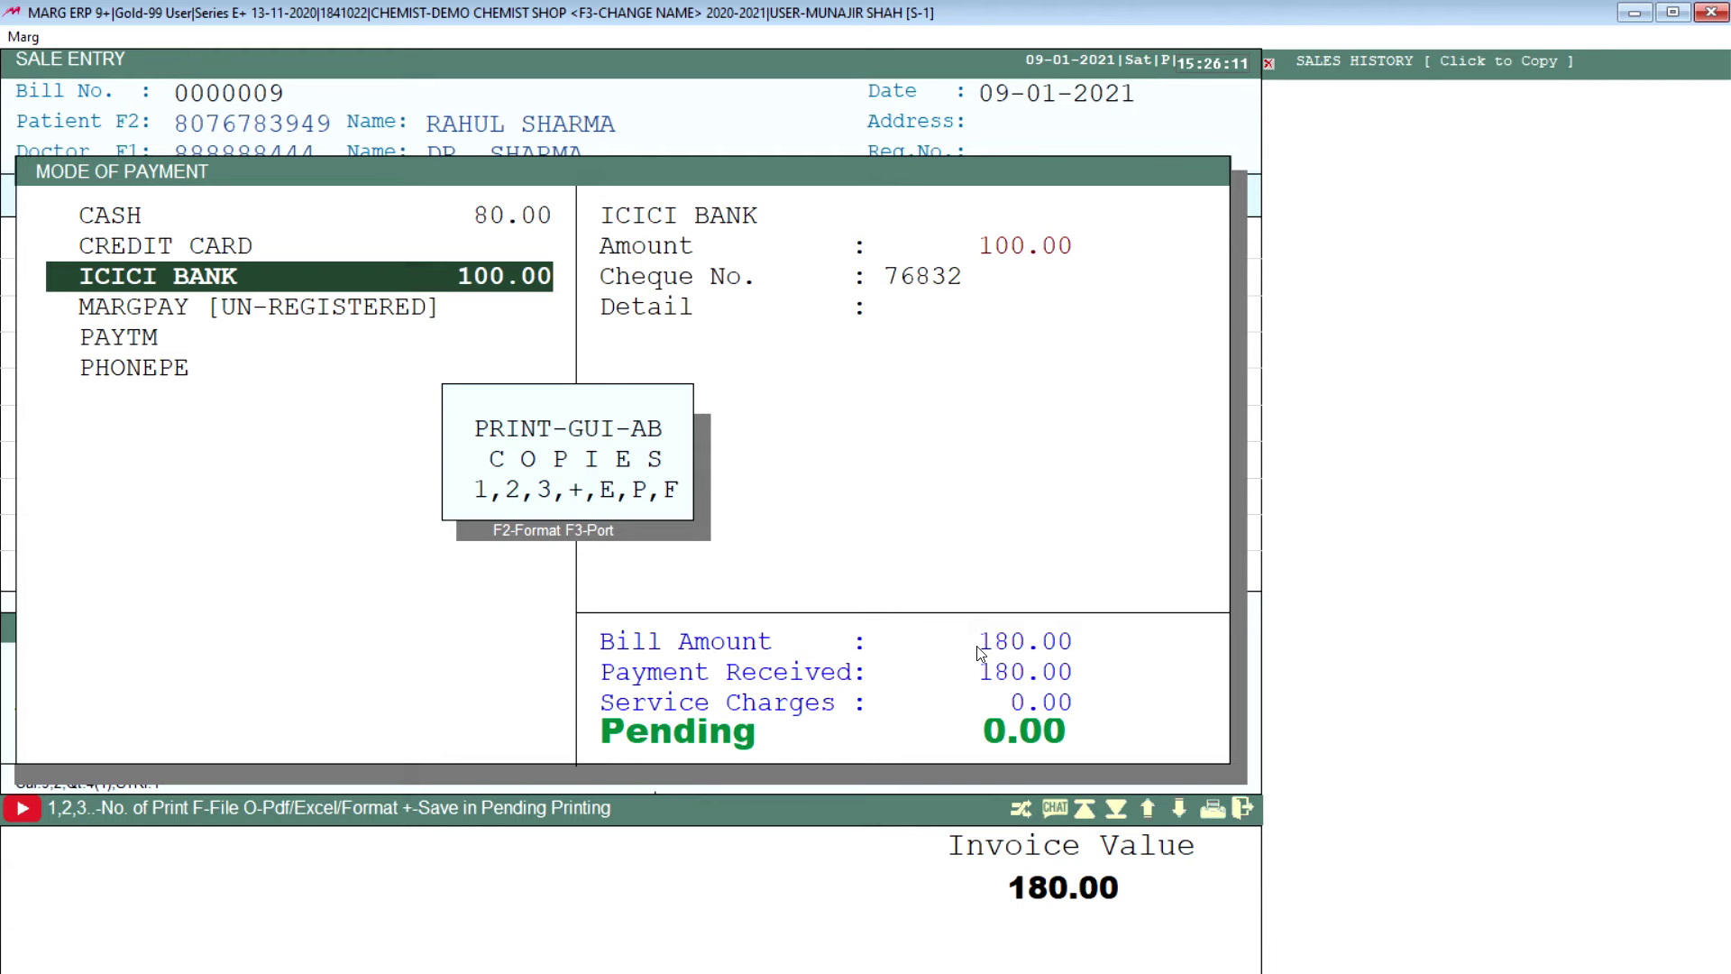
# Step: Preview bill 0000009's GST invoice, then leave Sale Entry for the dashboard
pyautogui.press('Escape')
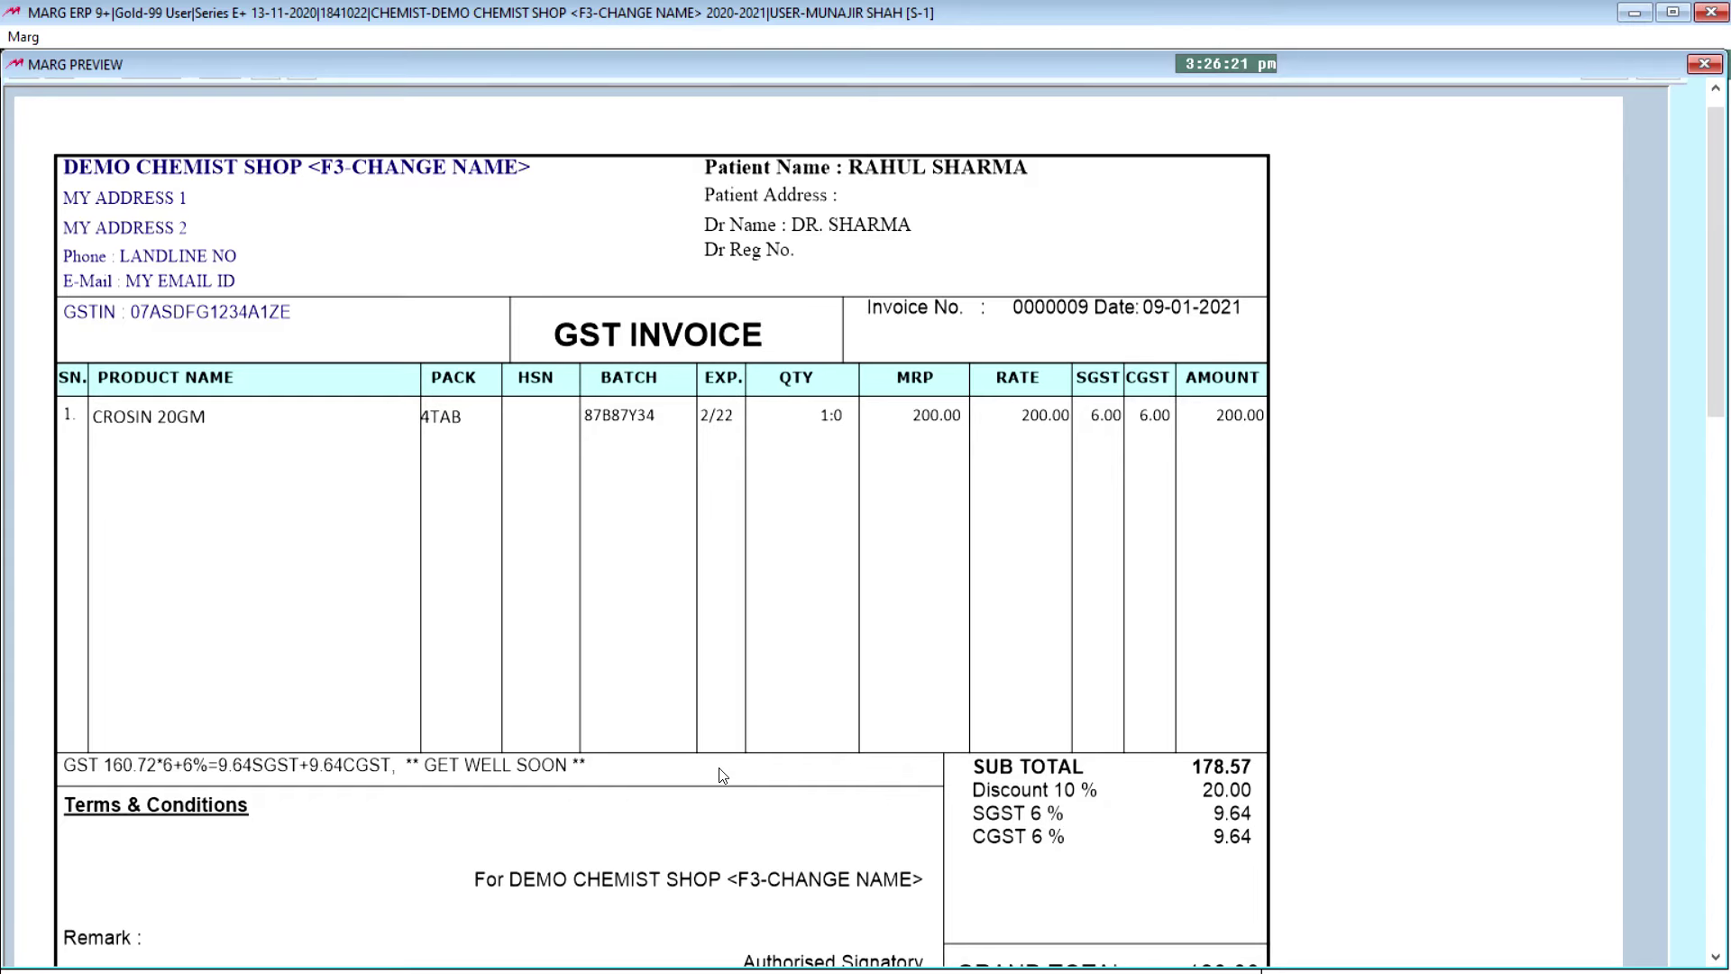
pyautogui.press('Escape')
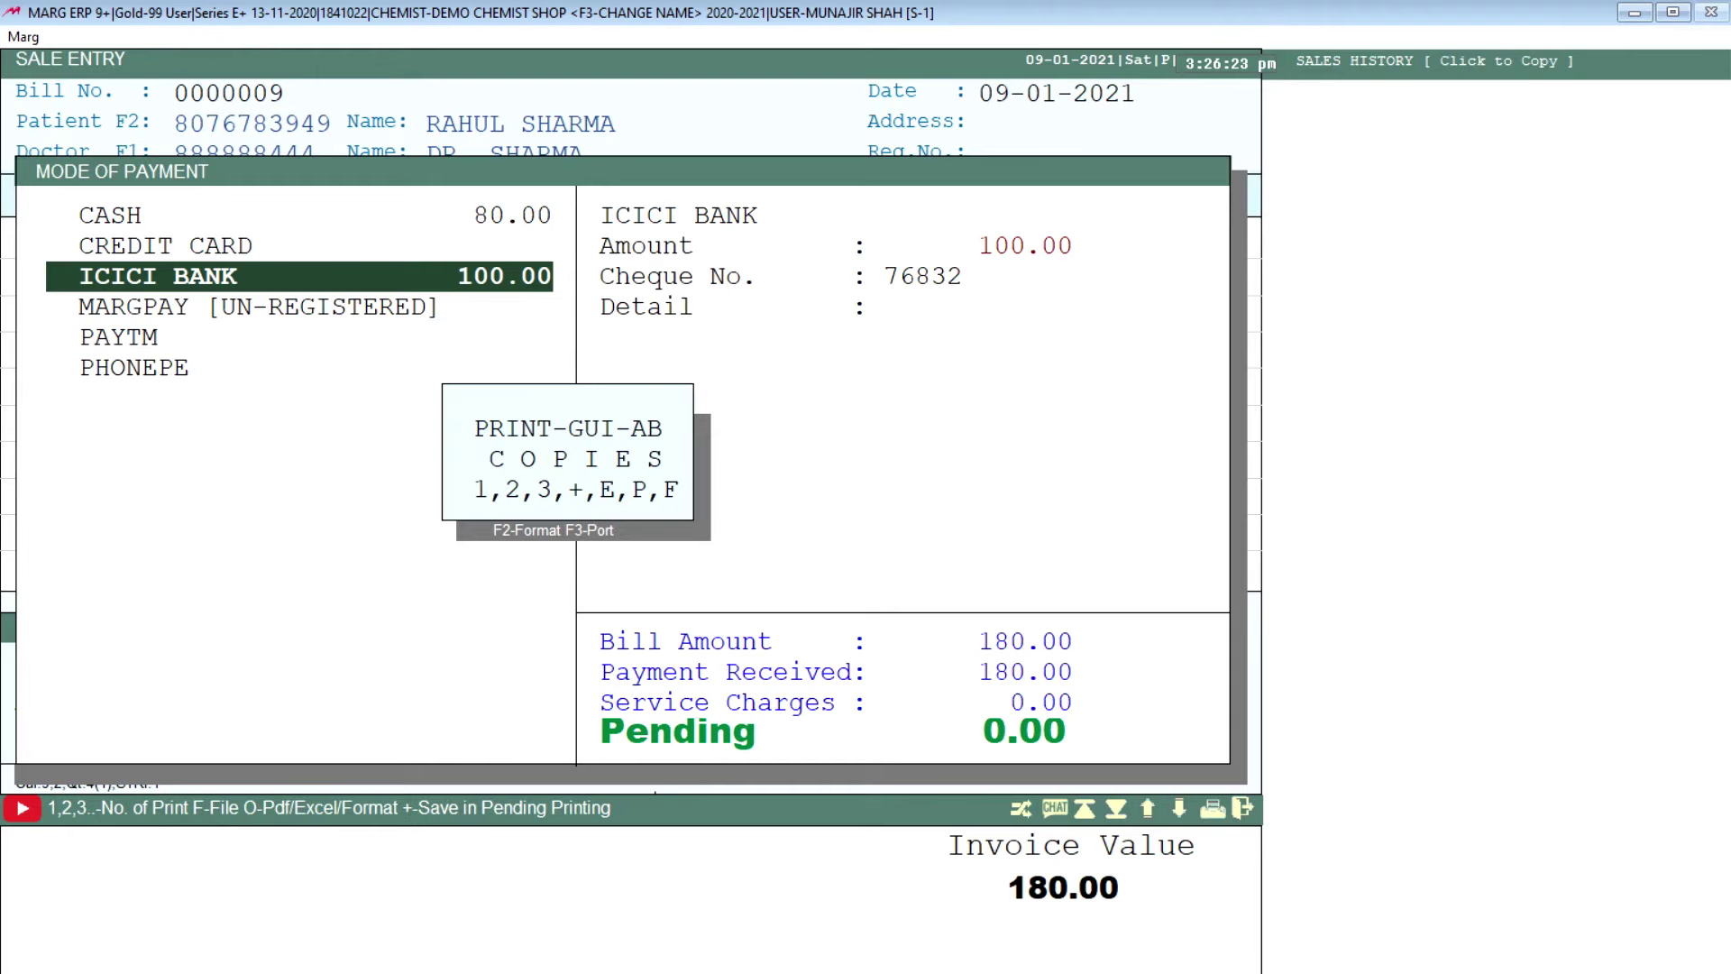
pyautogui.press('Escape')
pyautogui.press('Escape')
# Step: Find and open the Sale Book report from the menu bar
pyautogui.click(106, 38)
pyautogui.moveTo(142, 67)
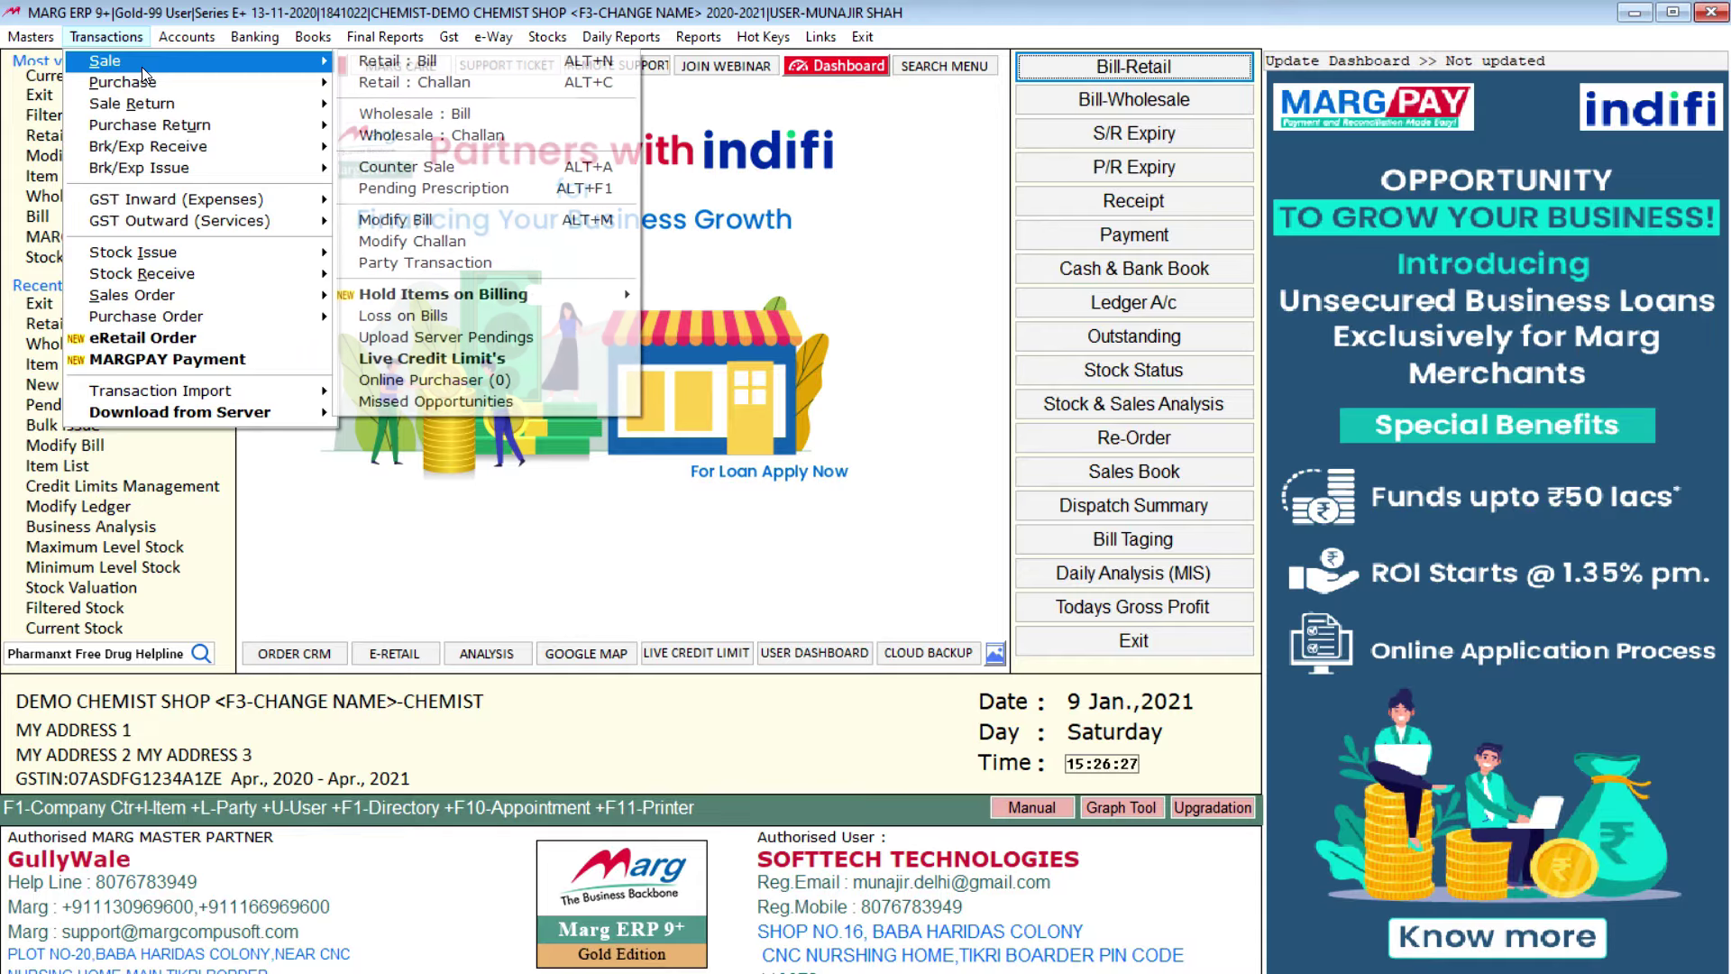
pyautogui.click(187, 37)
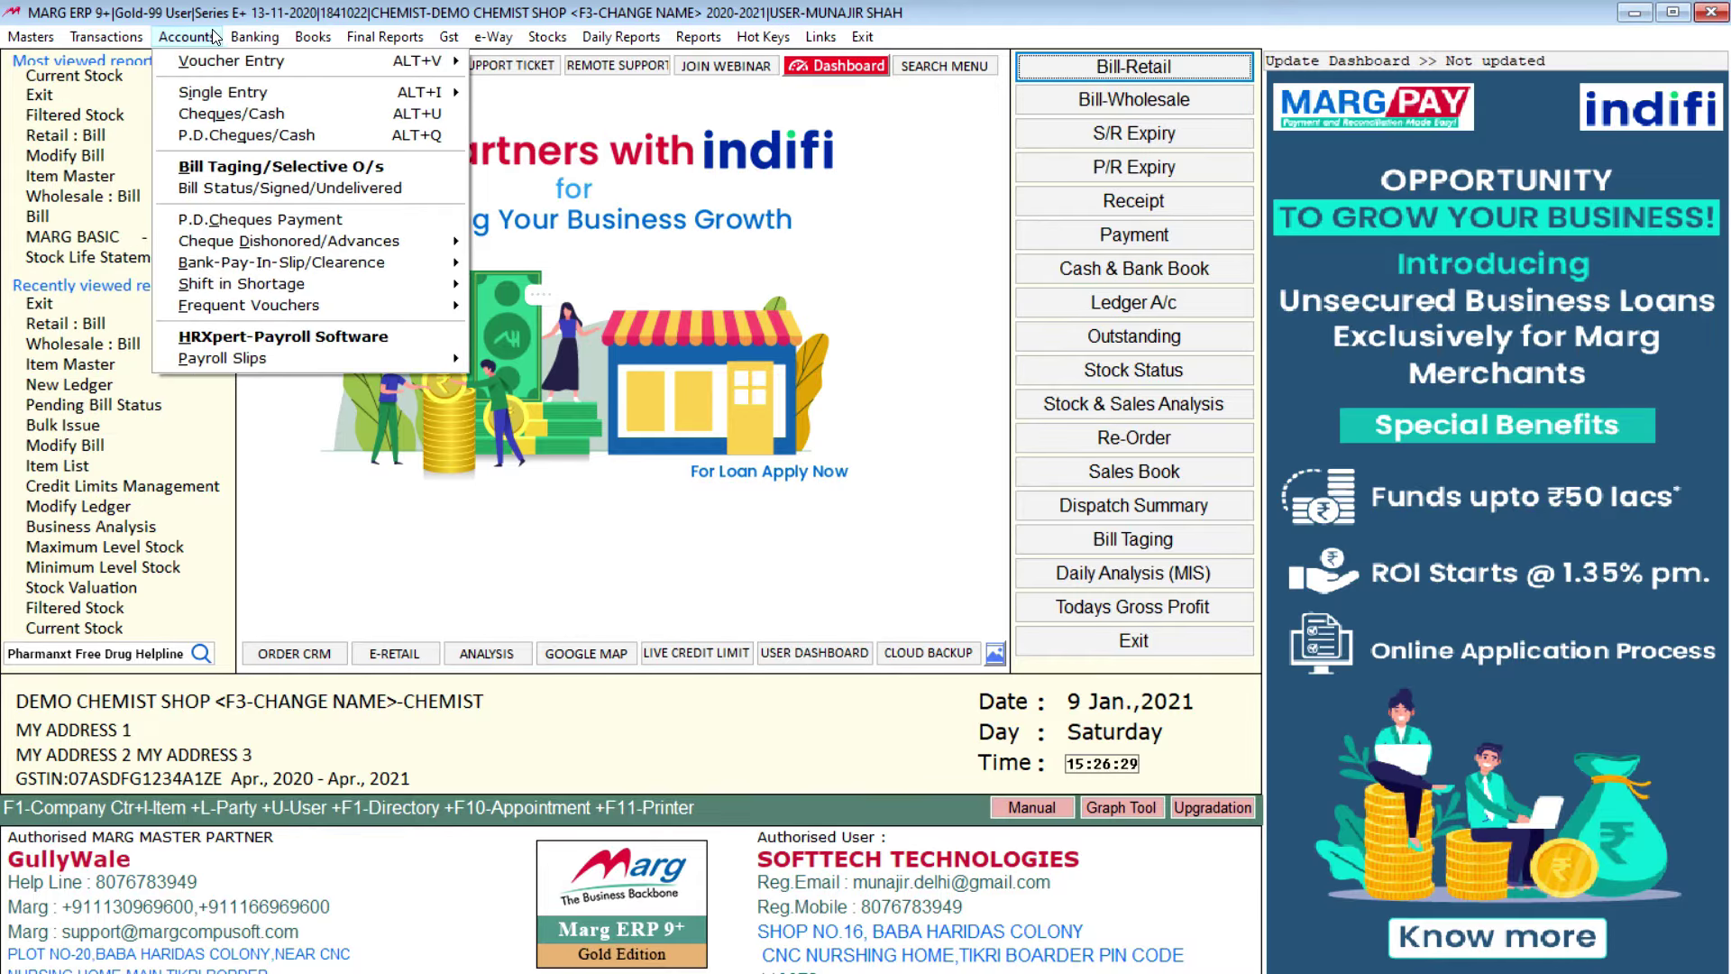
pyautogui.moveTo(231, 66)
pyautogui.moveTo(541, 81)
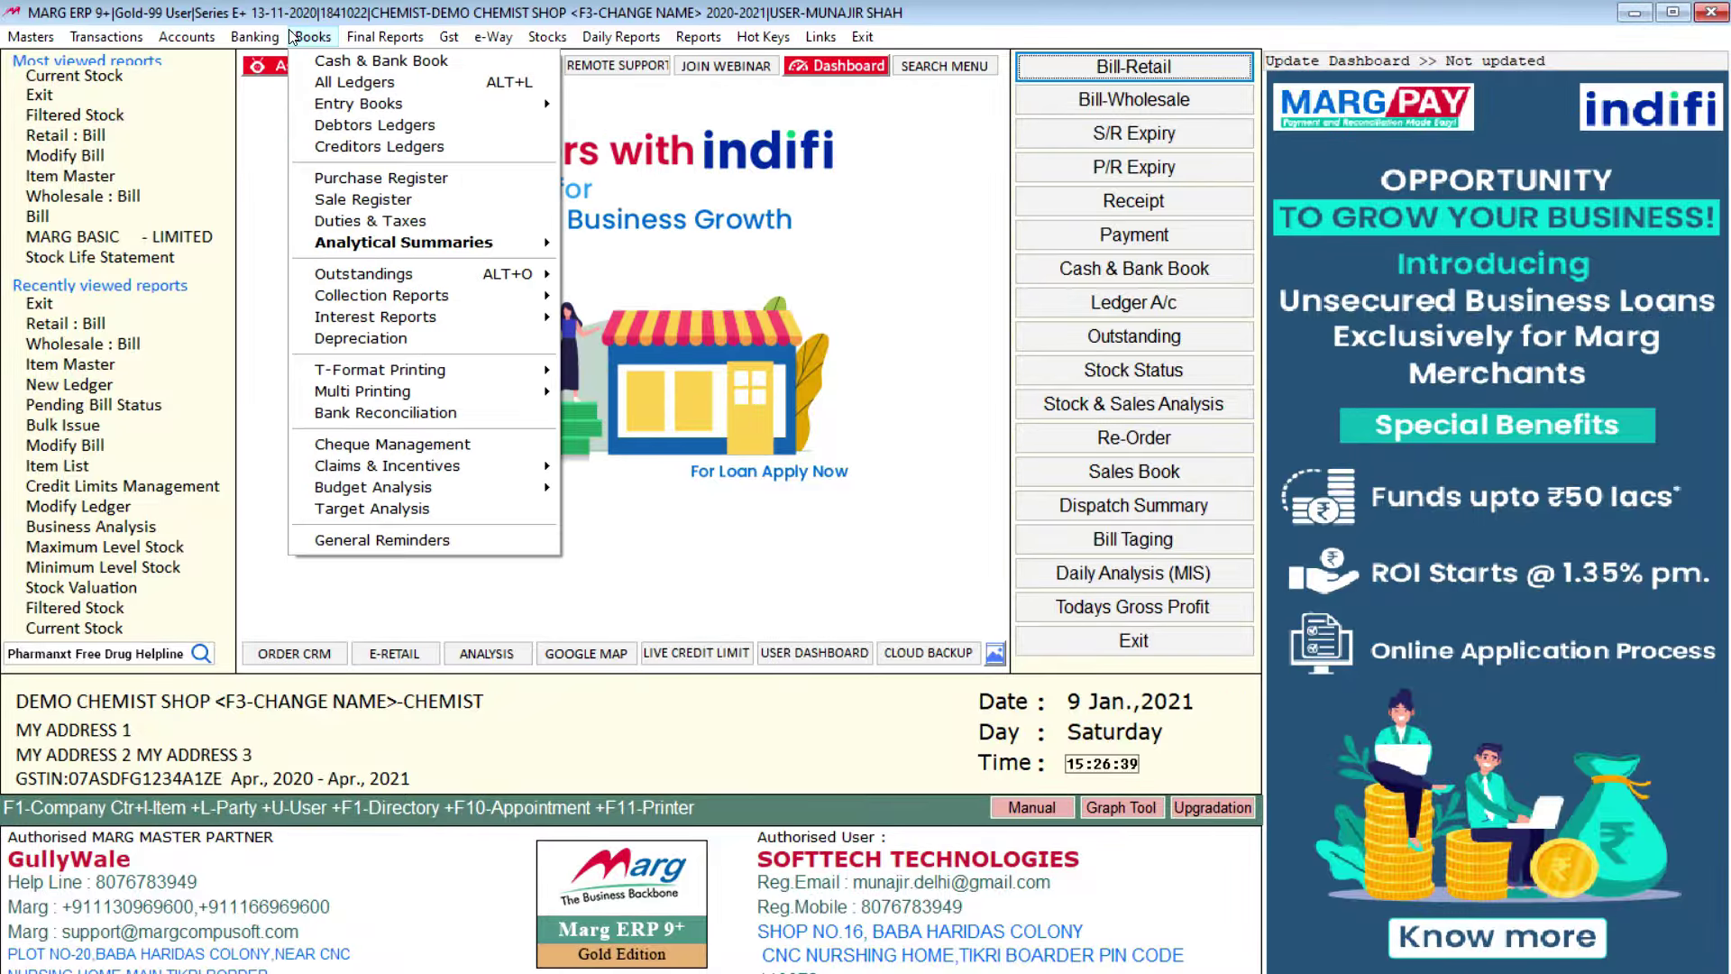
pyautogui.moveTo(313, 37)
pyautogui.moveTo(408, 105)
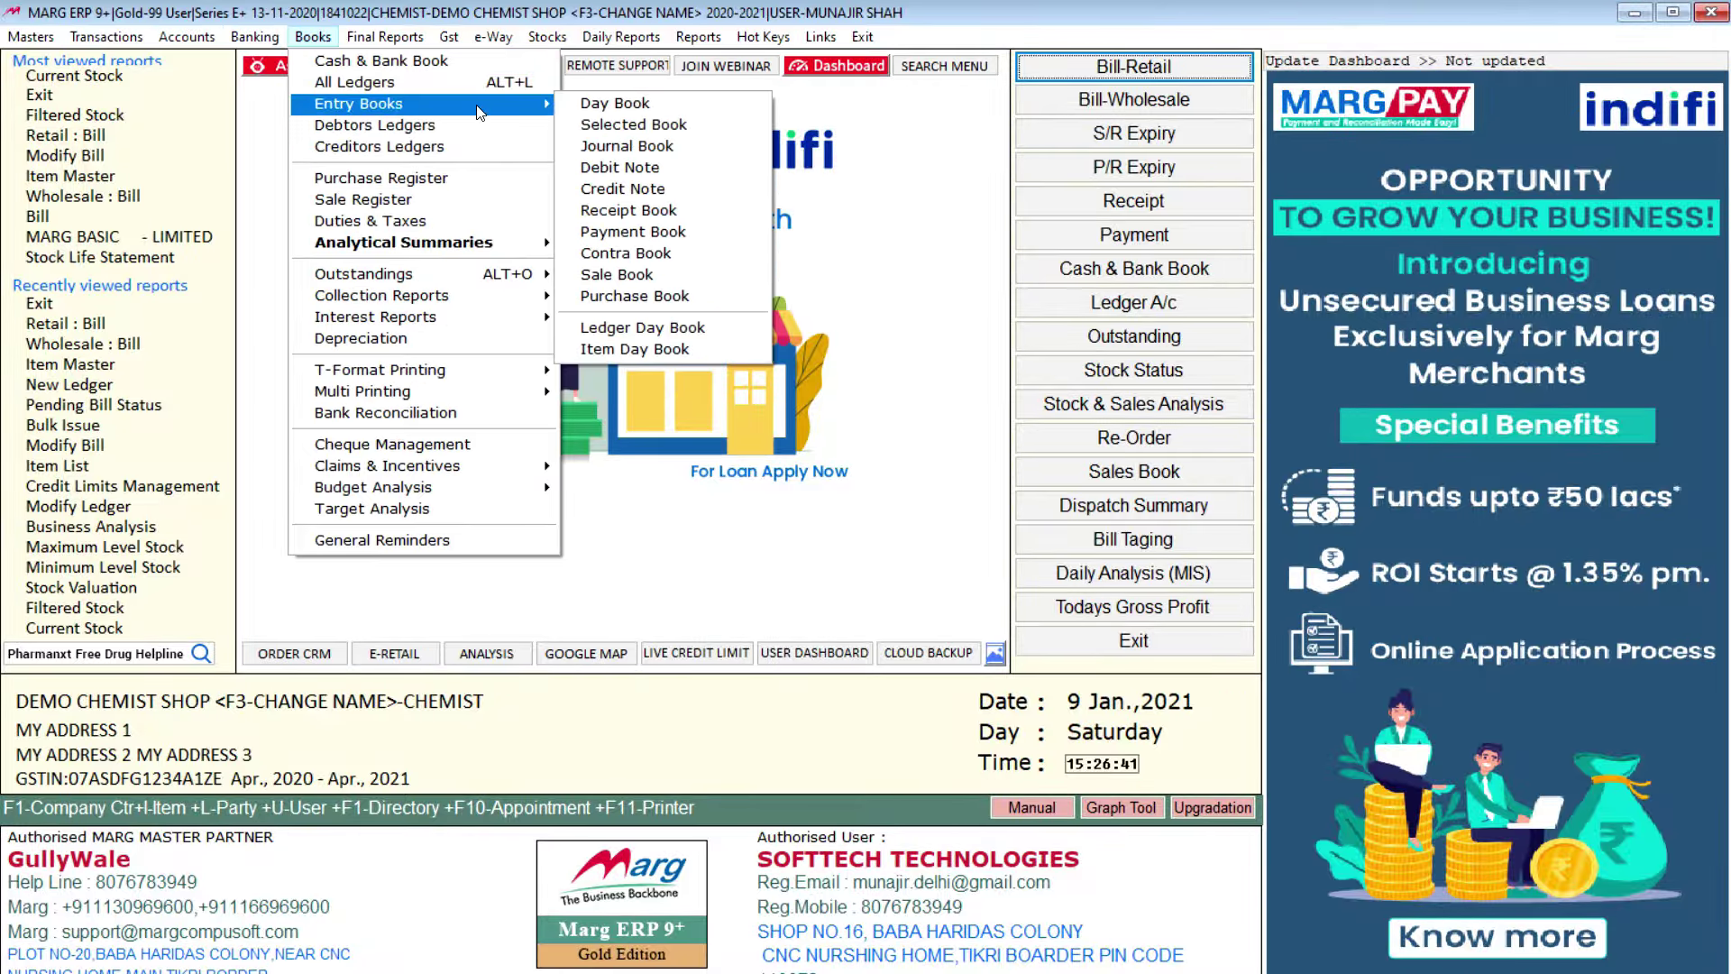
pyautogui.click(668, 273)
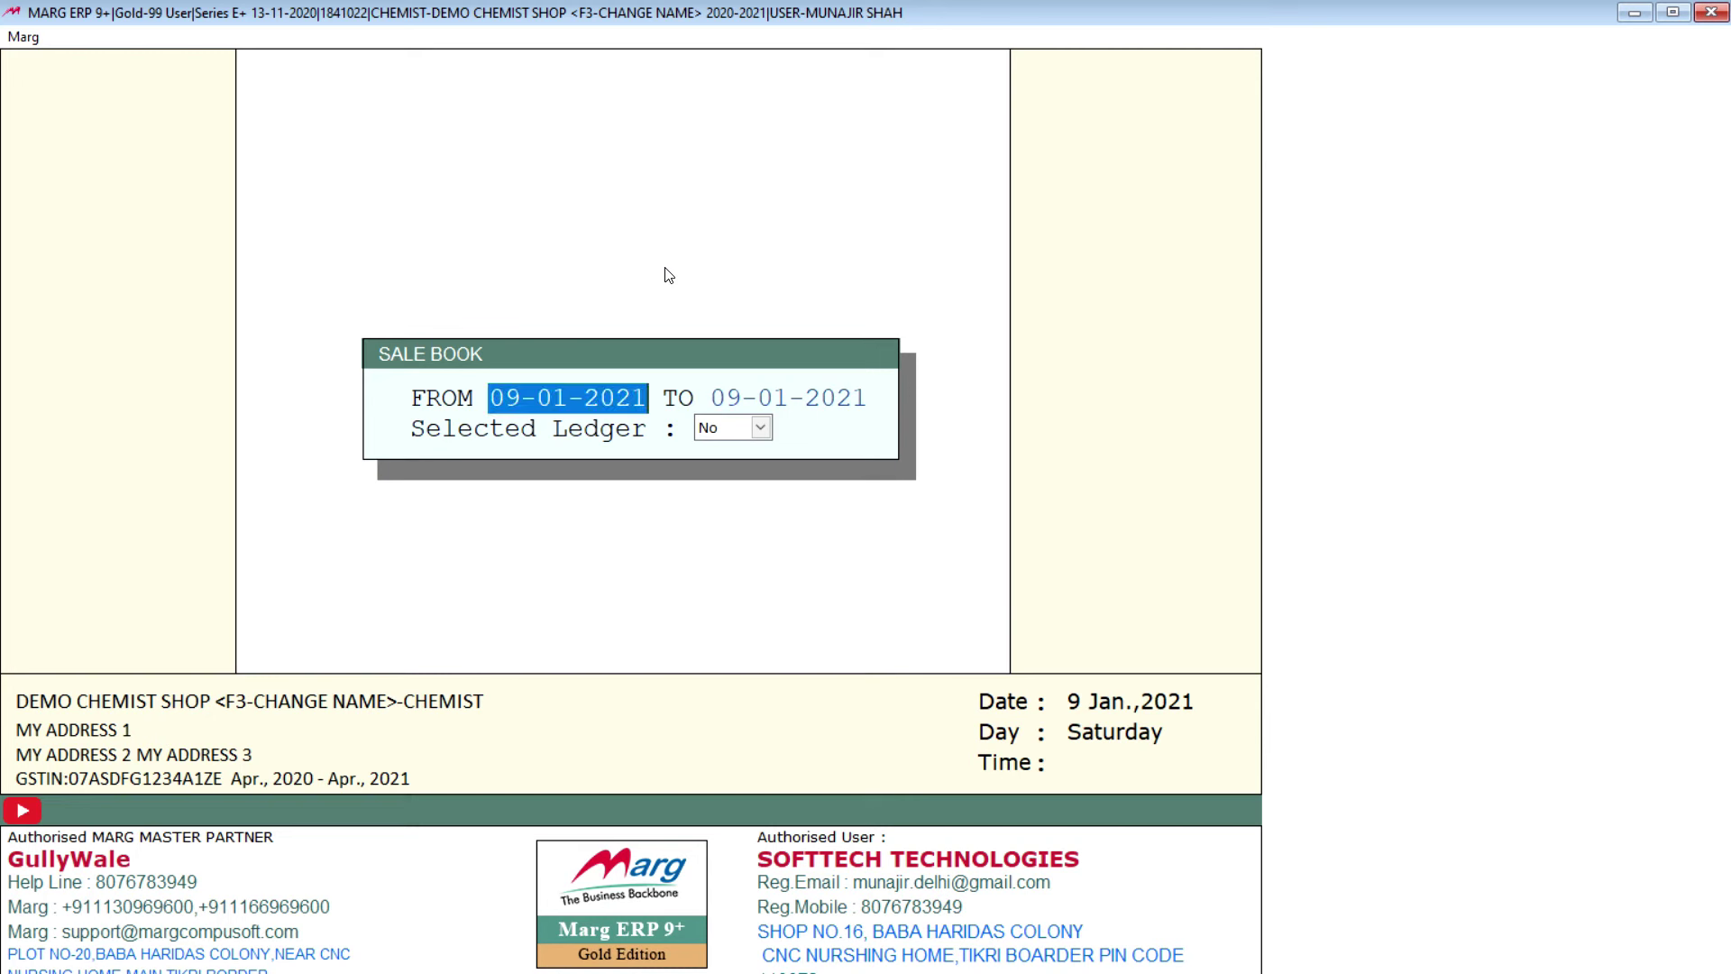
# Step: Set the Sale Book start date to 01-04, step down to voucher 0000009, and close it
pyautogui.write('0104')
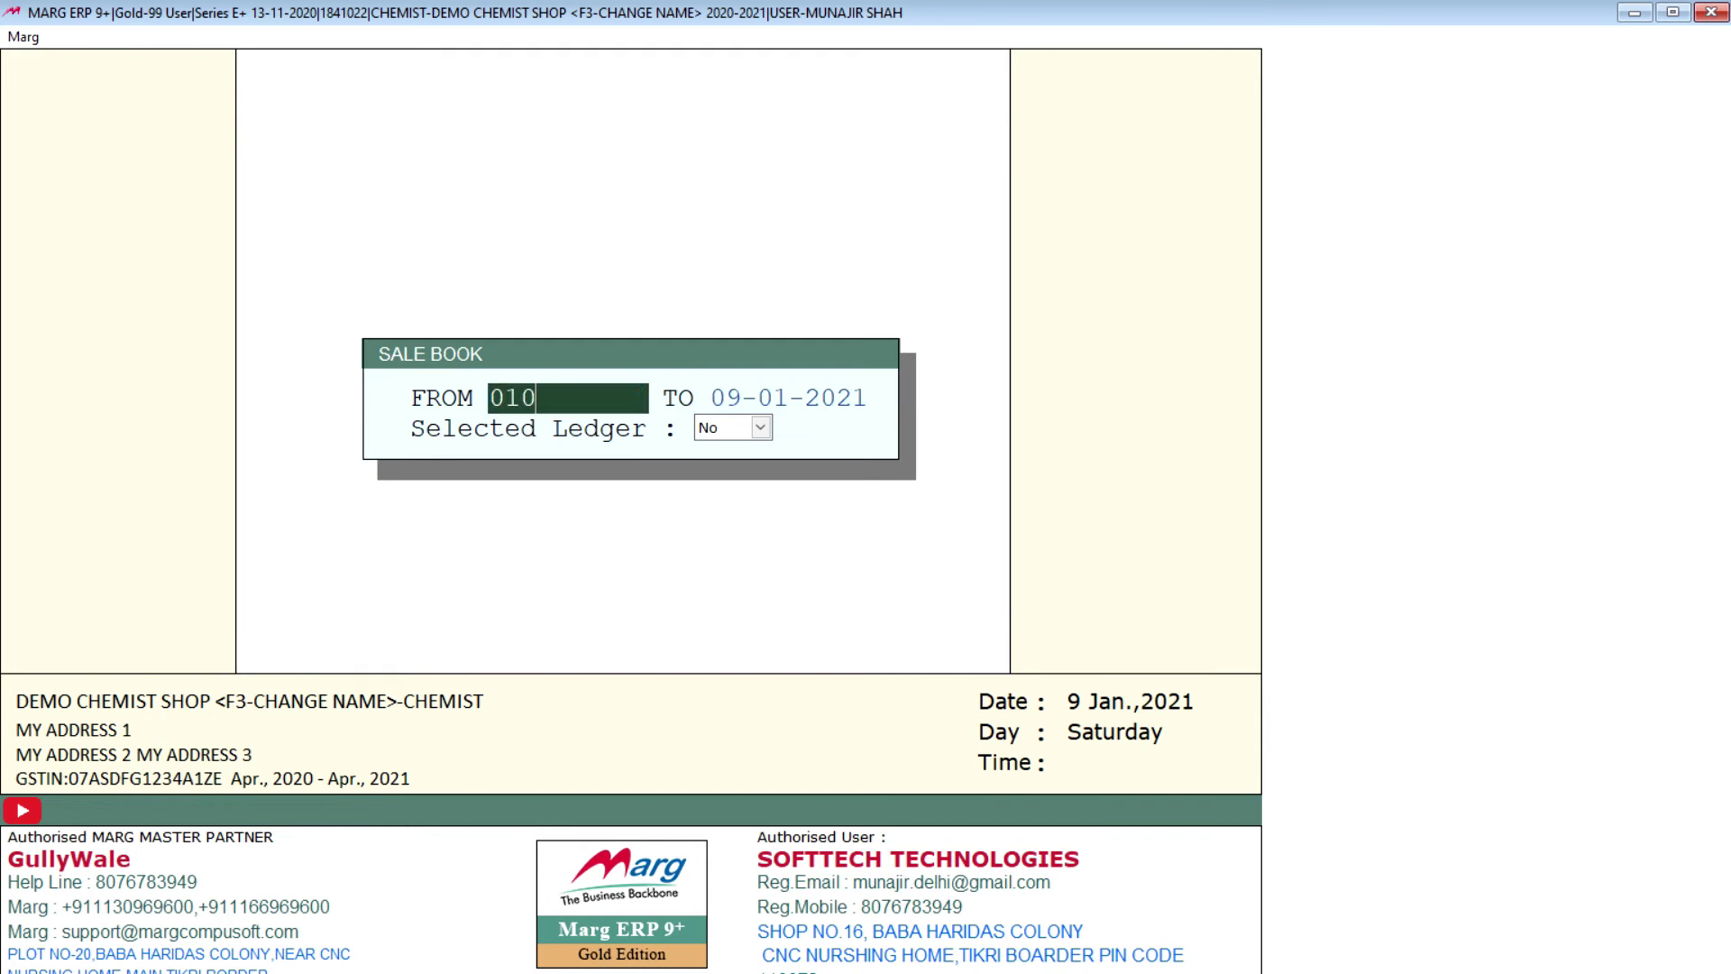
pyautogui.press('Return')
pyautogui.press('Return')
pyautogui.press('Return')
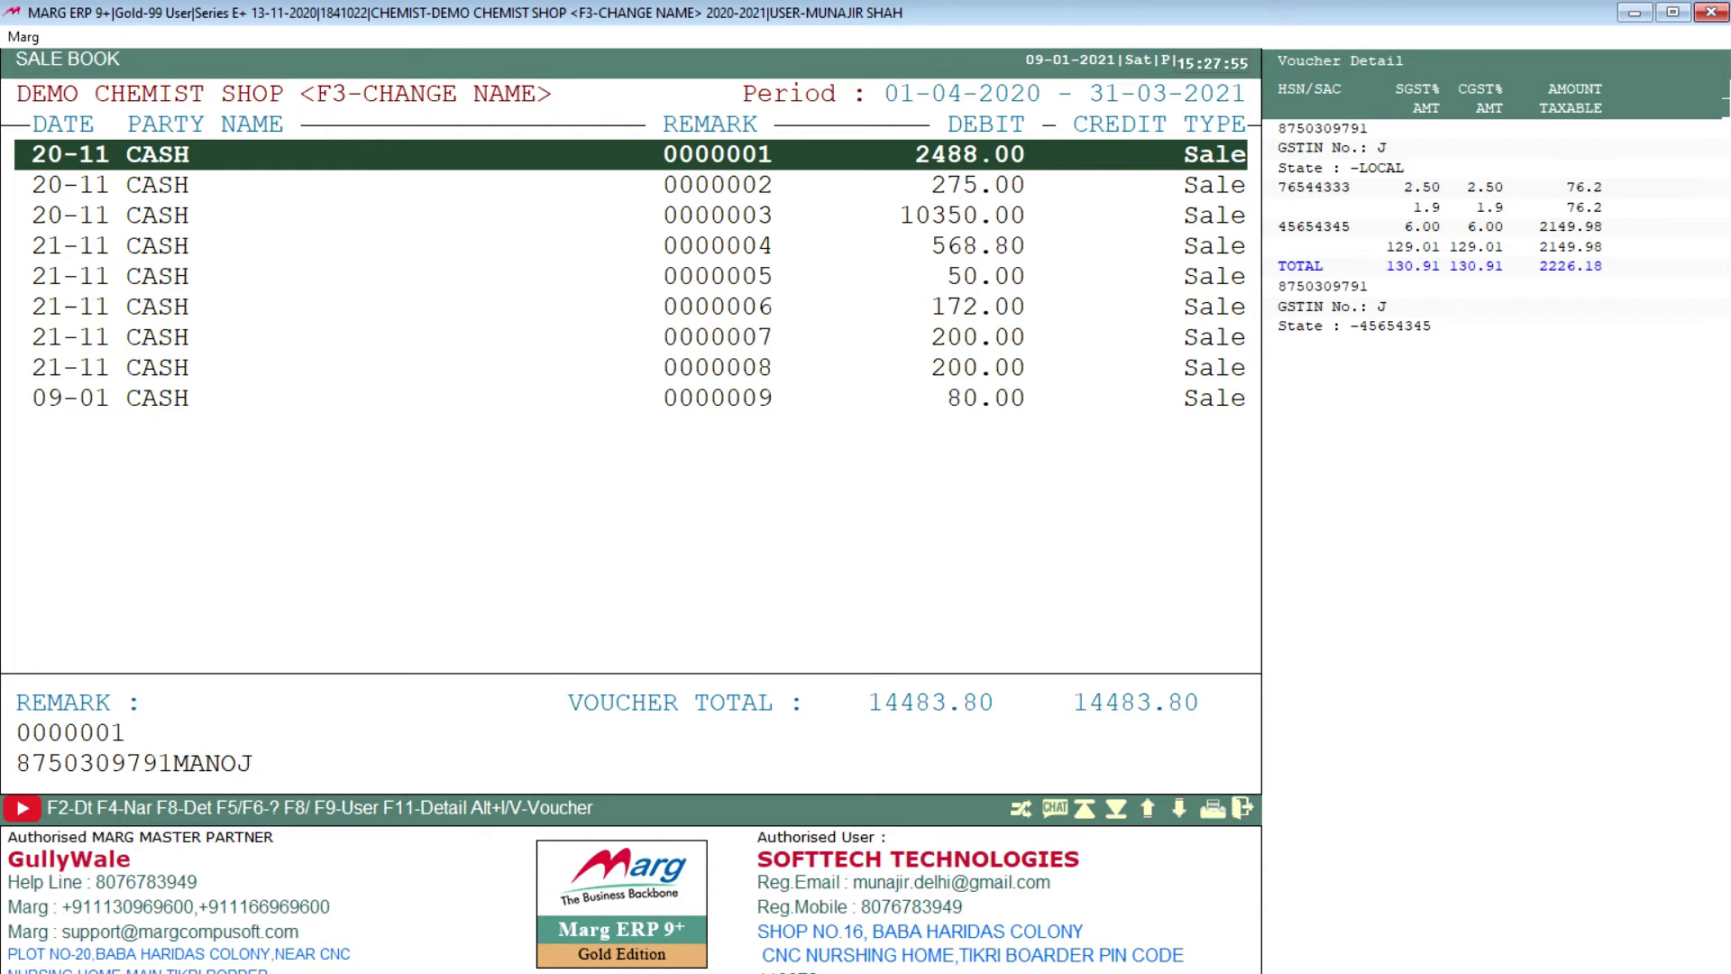
pyautogui.press('Down')
pyautogui.press('Down')
pyautogui.press('Down')
pyautogui.press('Down')
pyautogui.press('Down')
pyautogui.press('Down')
pyautogui.press('Down')
pyautogui.press('Down')
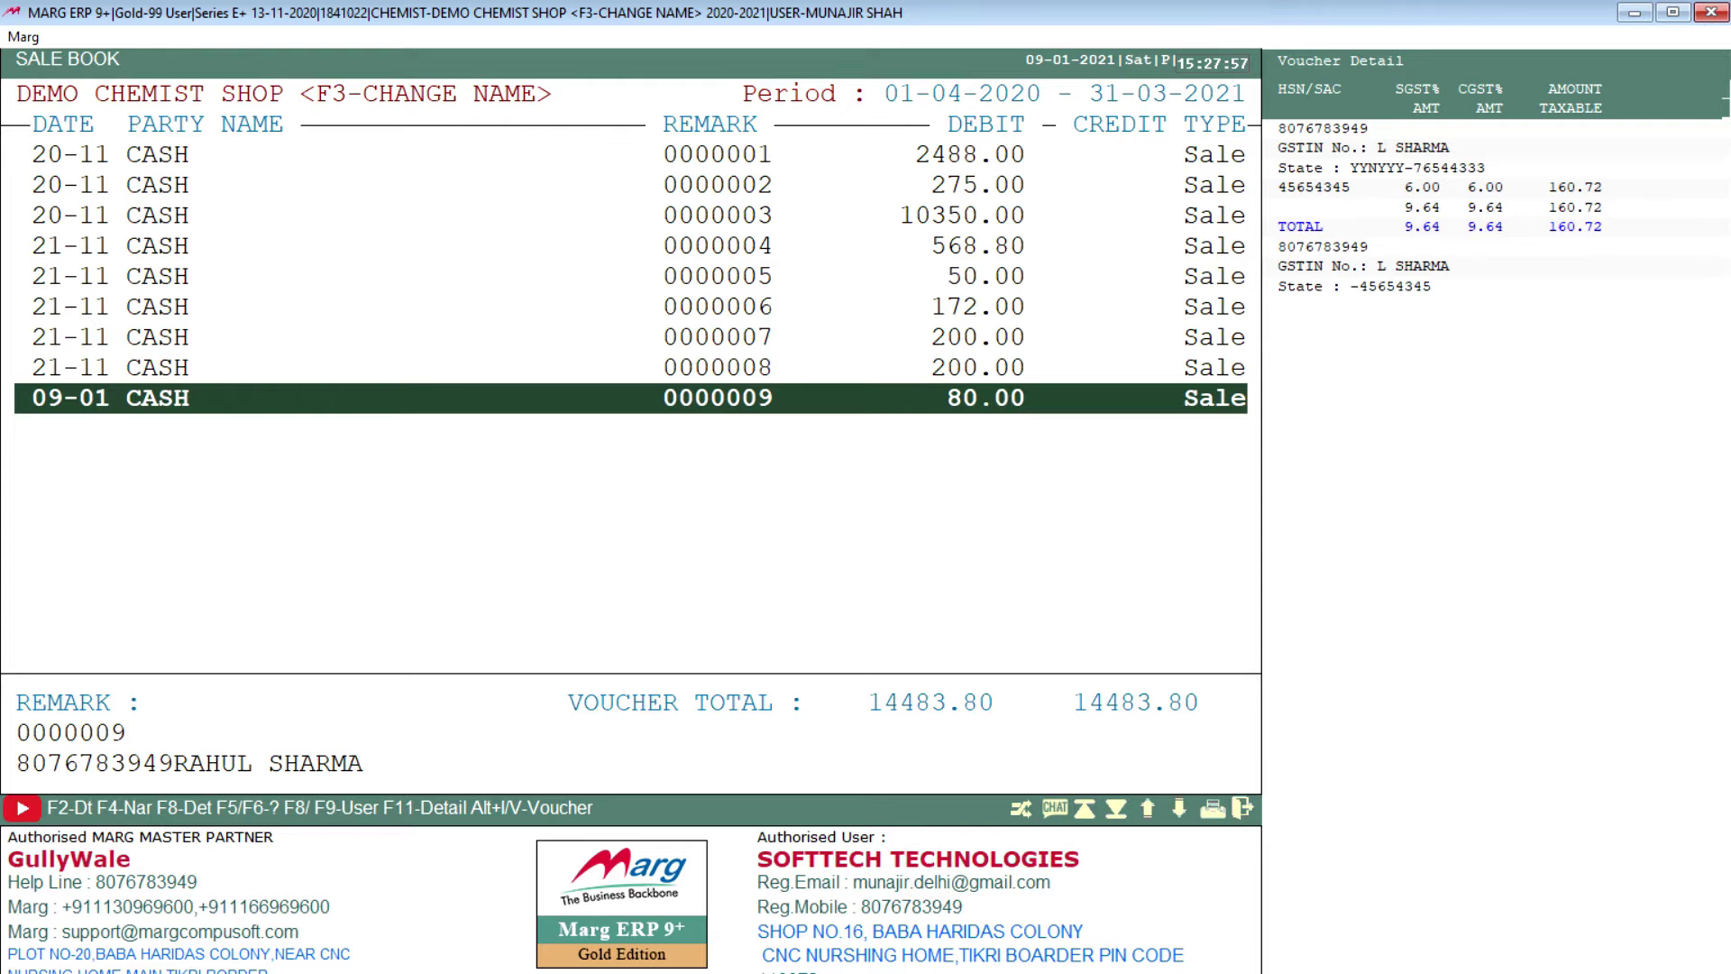
pyautogui.press('Escape')
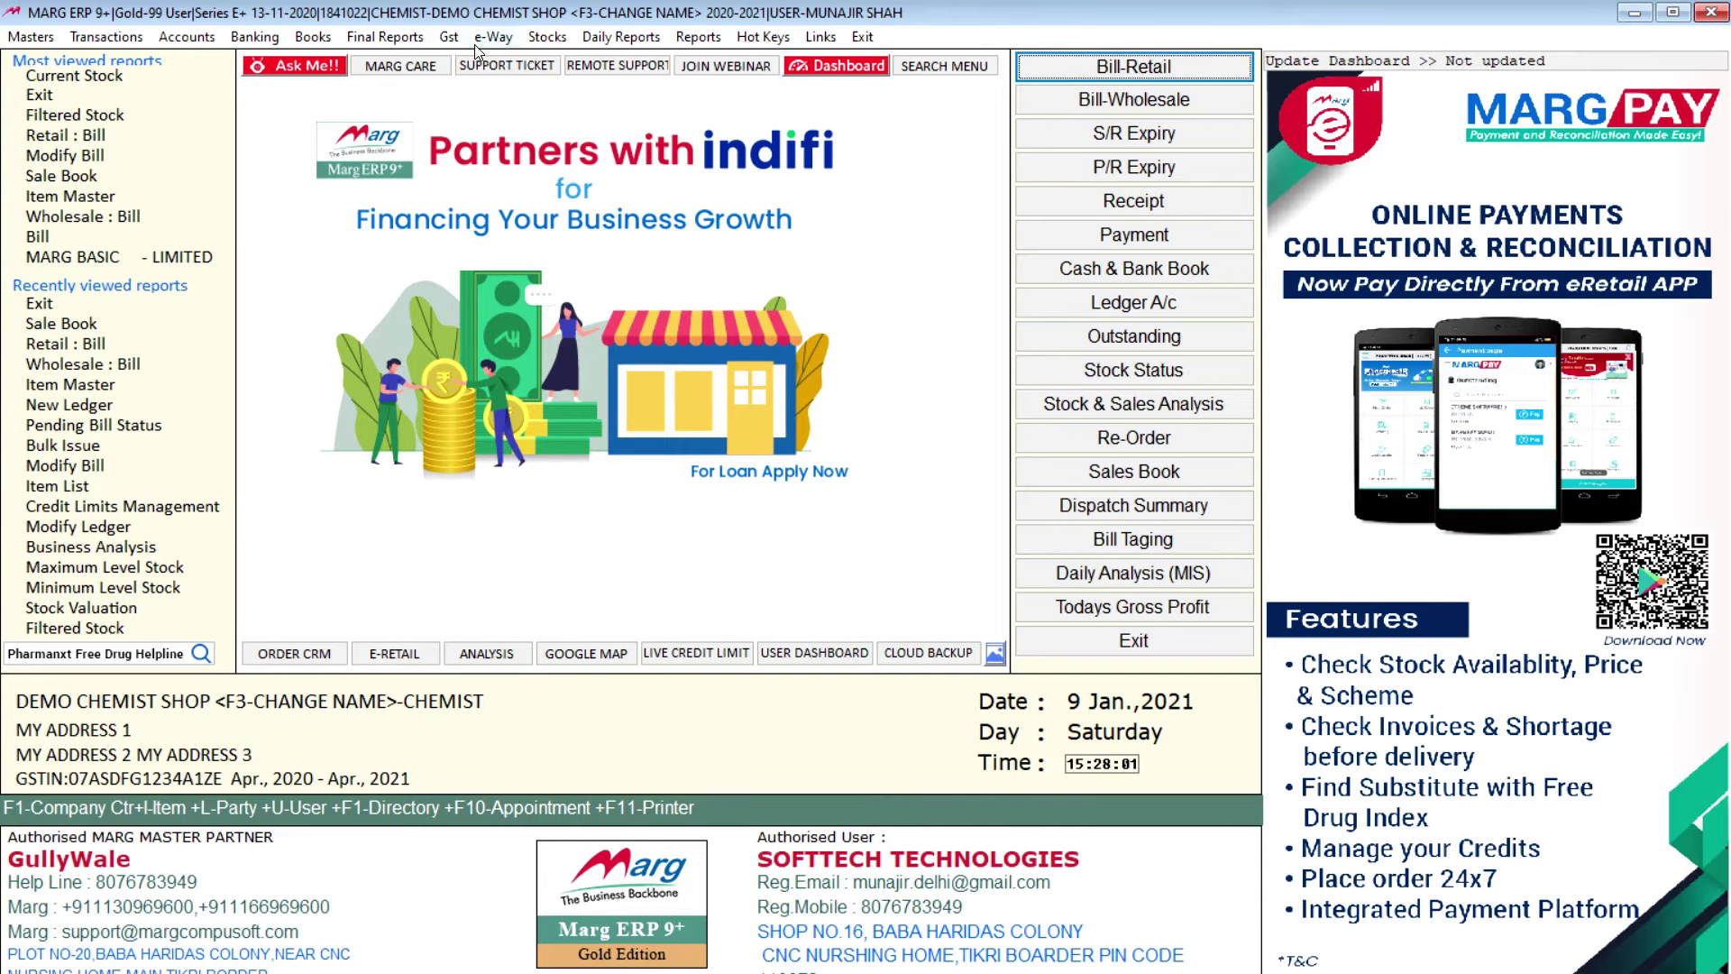
# Step: Open the Trial Balance from Final Reports, review it, and close it
pyautogui.click(417, 37)
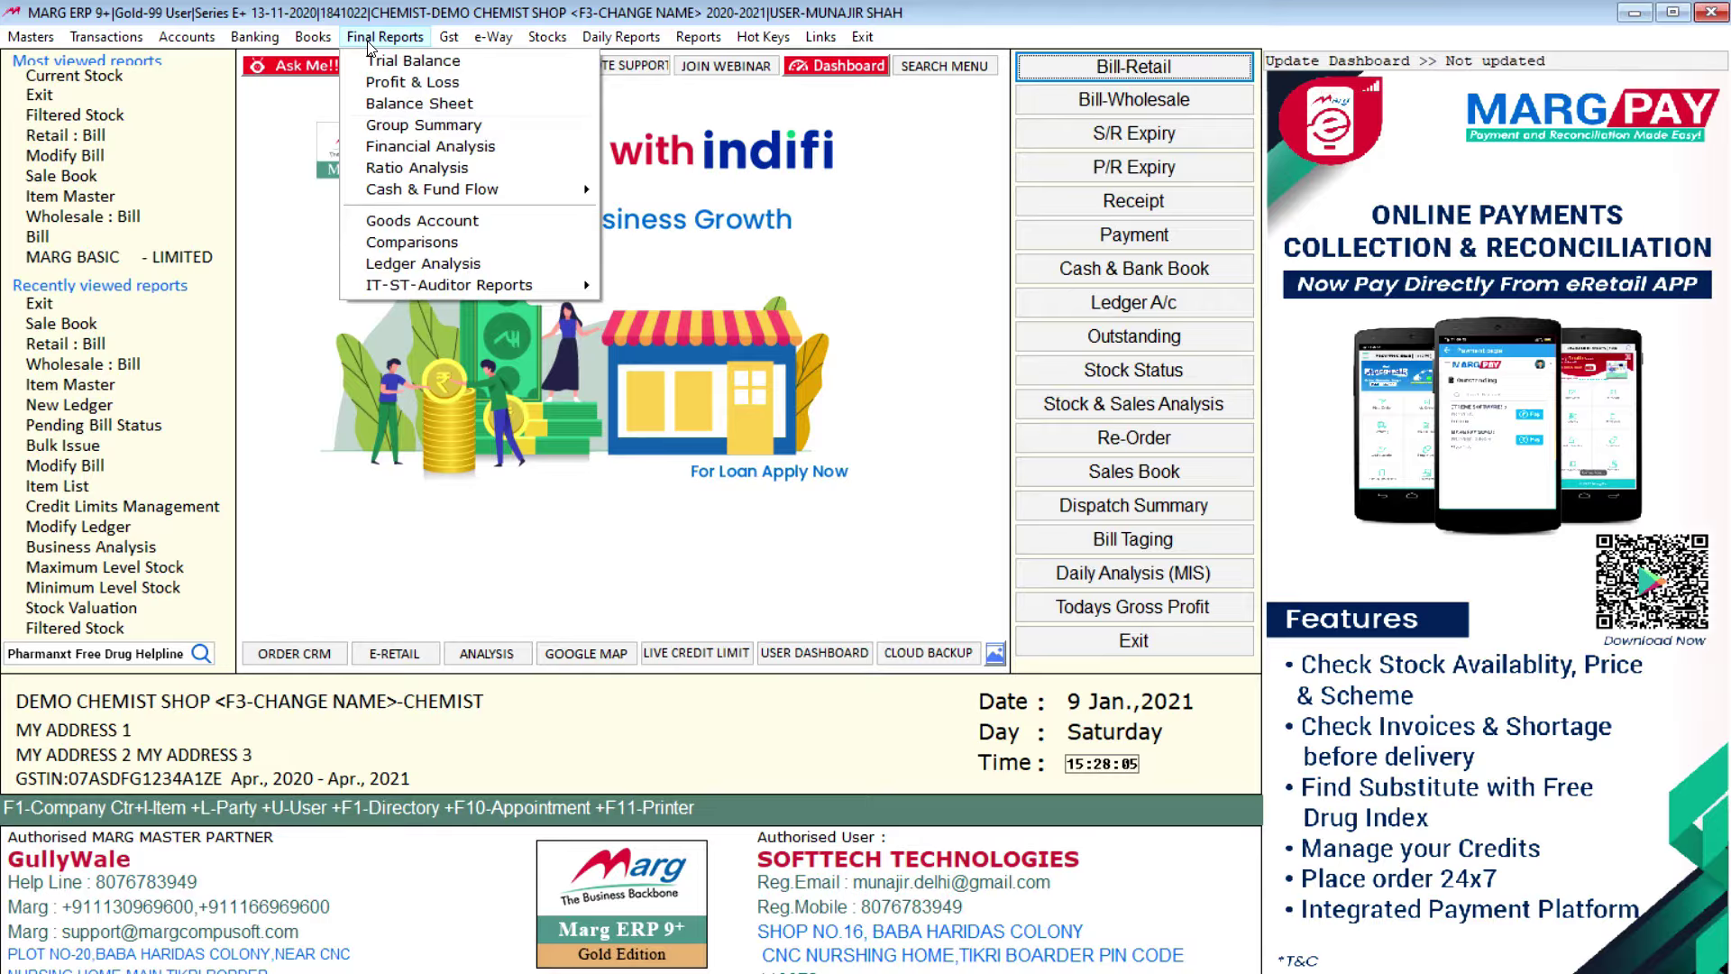
pyautogui.click(402, 70)
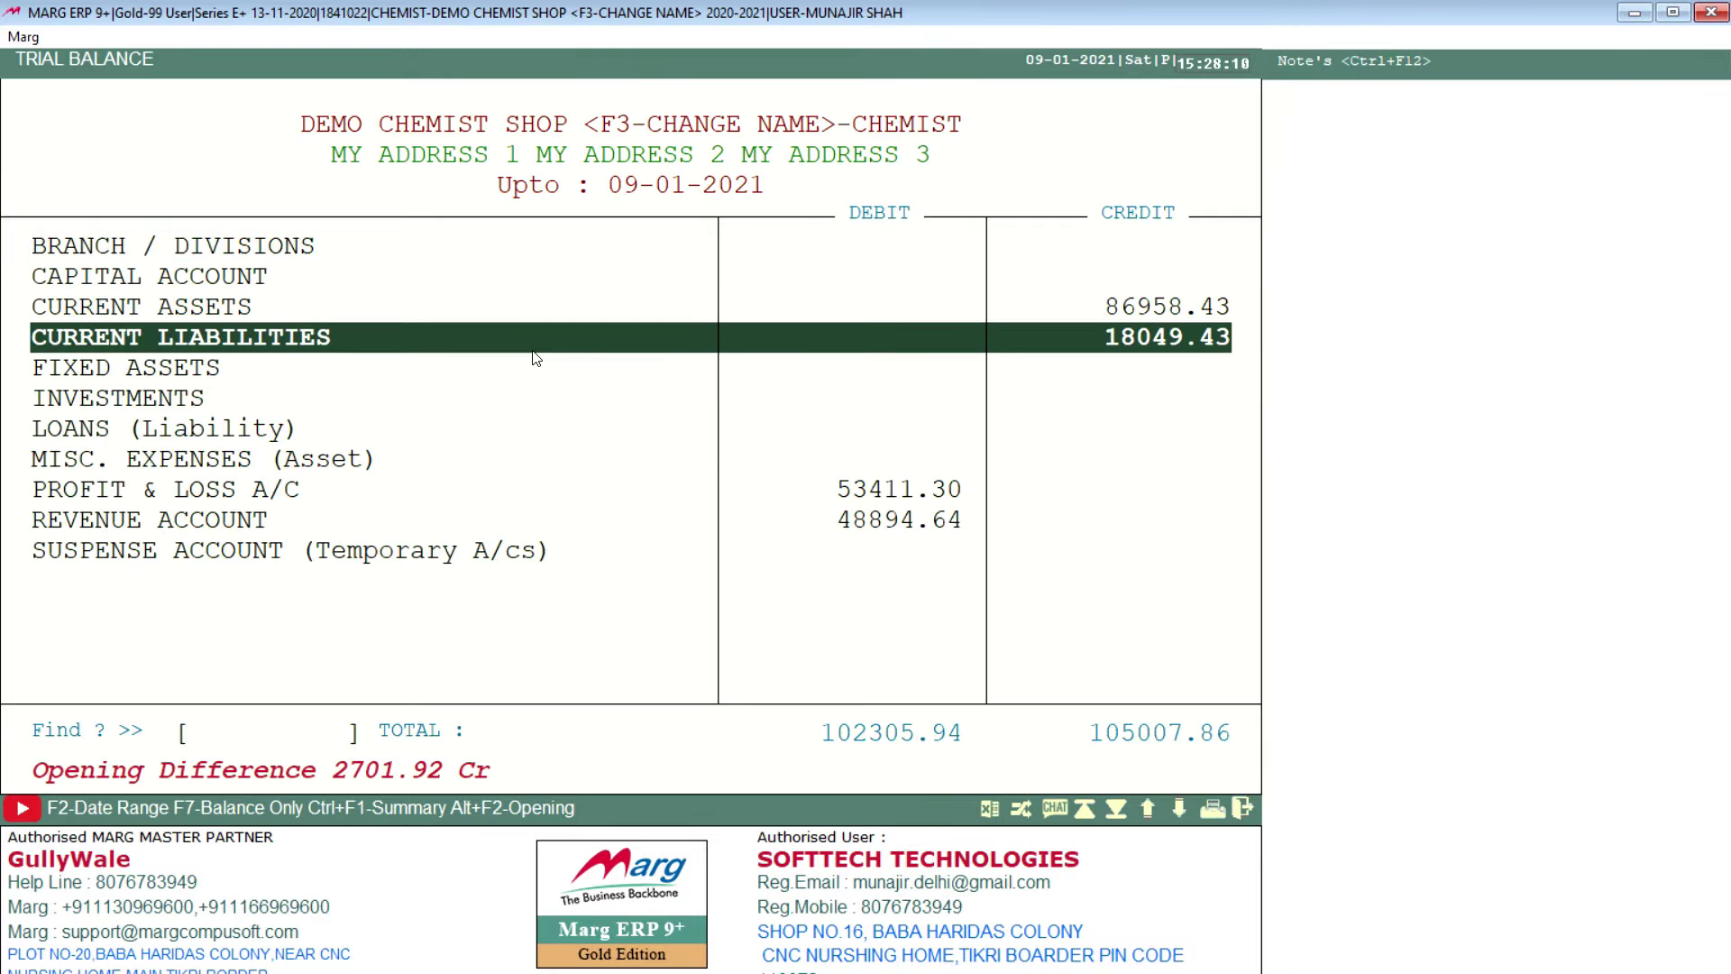
pyautogui.press('Escape')
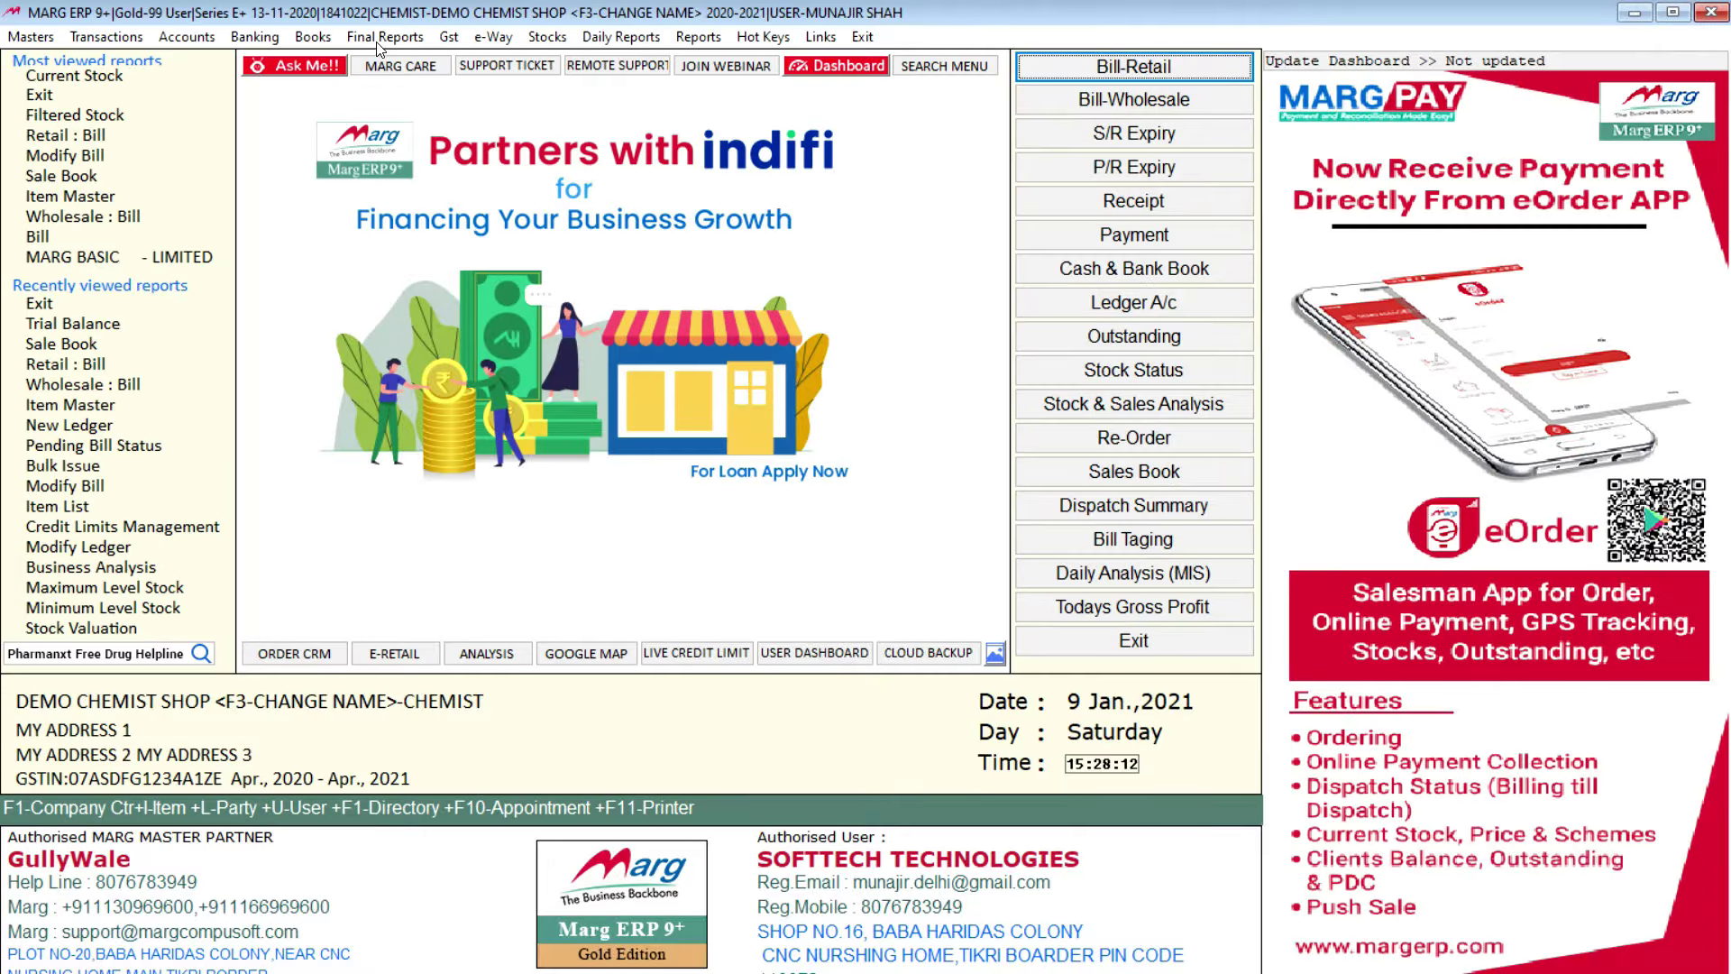
# Step: View Profit & Loss with stock updated for ALL DAYS (net profit 60315.72), then close it
pyautogui.click(383, 36)
pyautogui.click(415, 84)
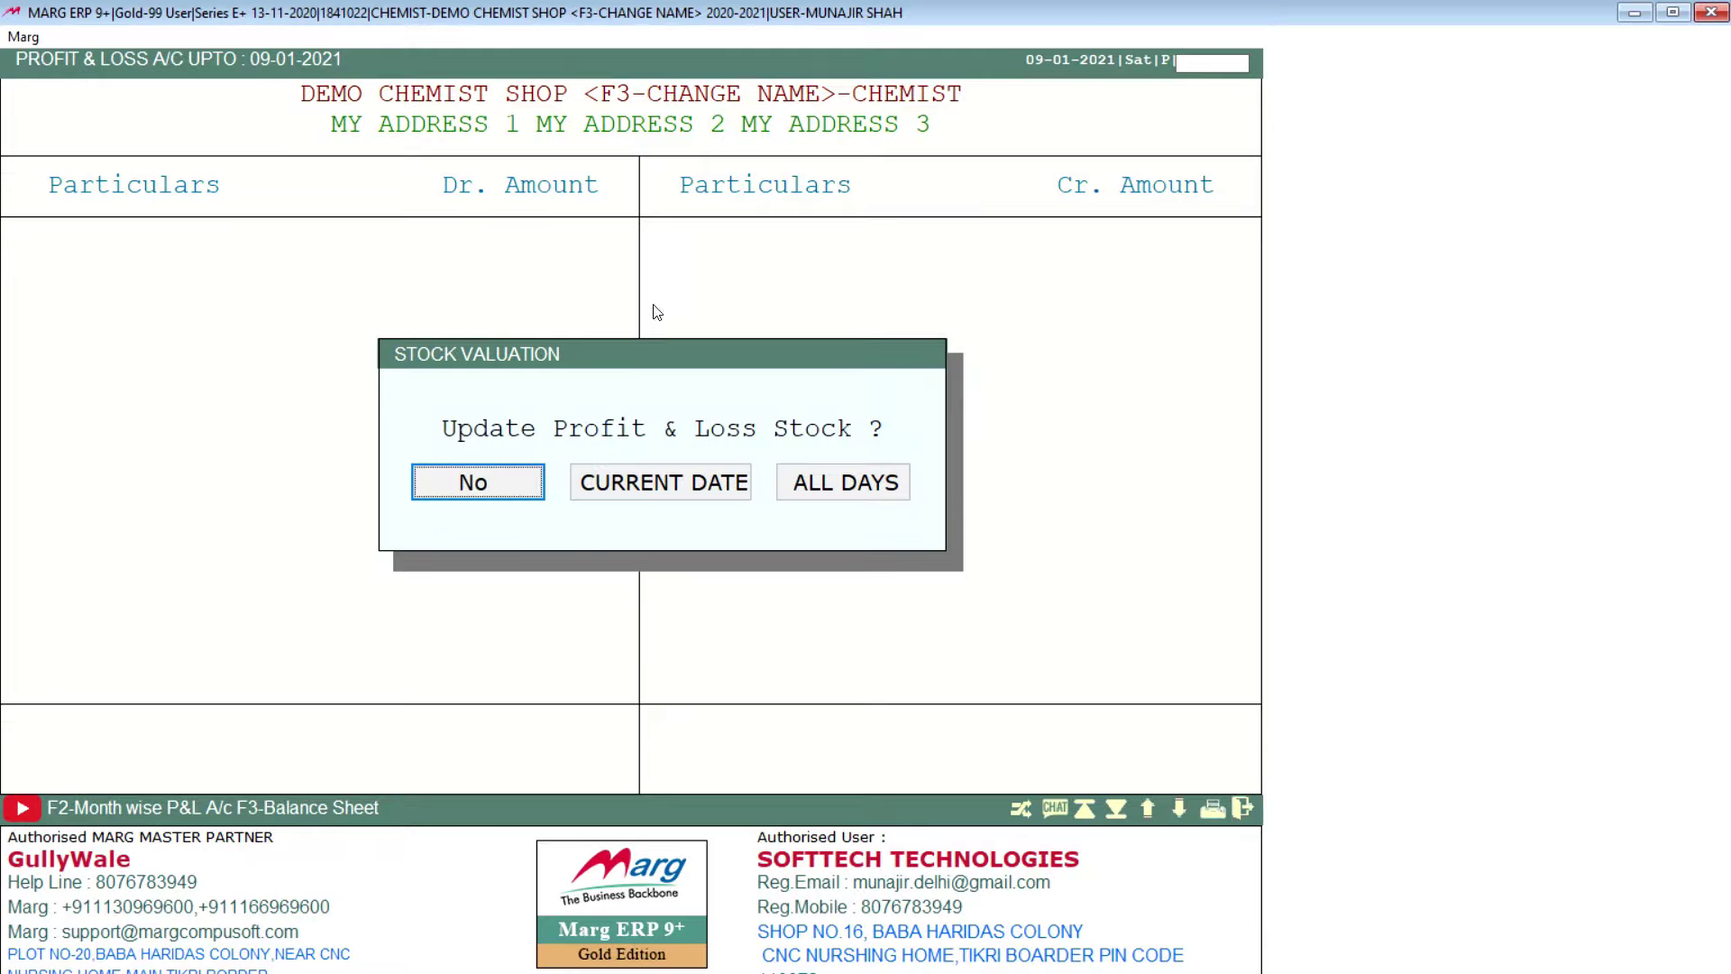
pyautogui.click(792, 488)
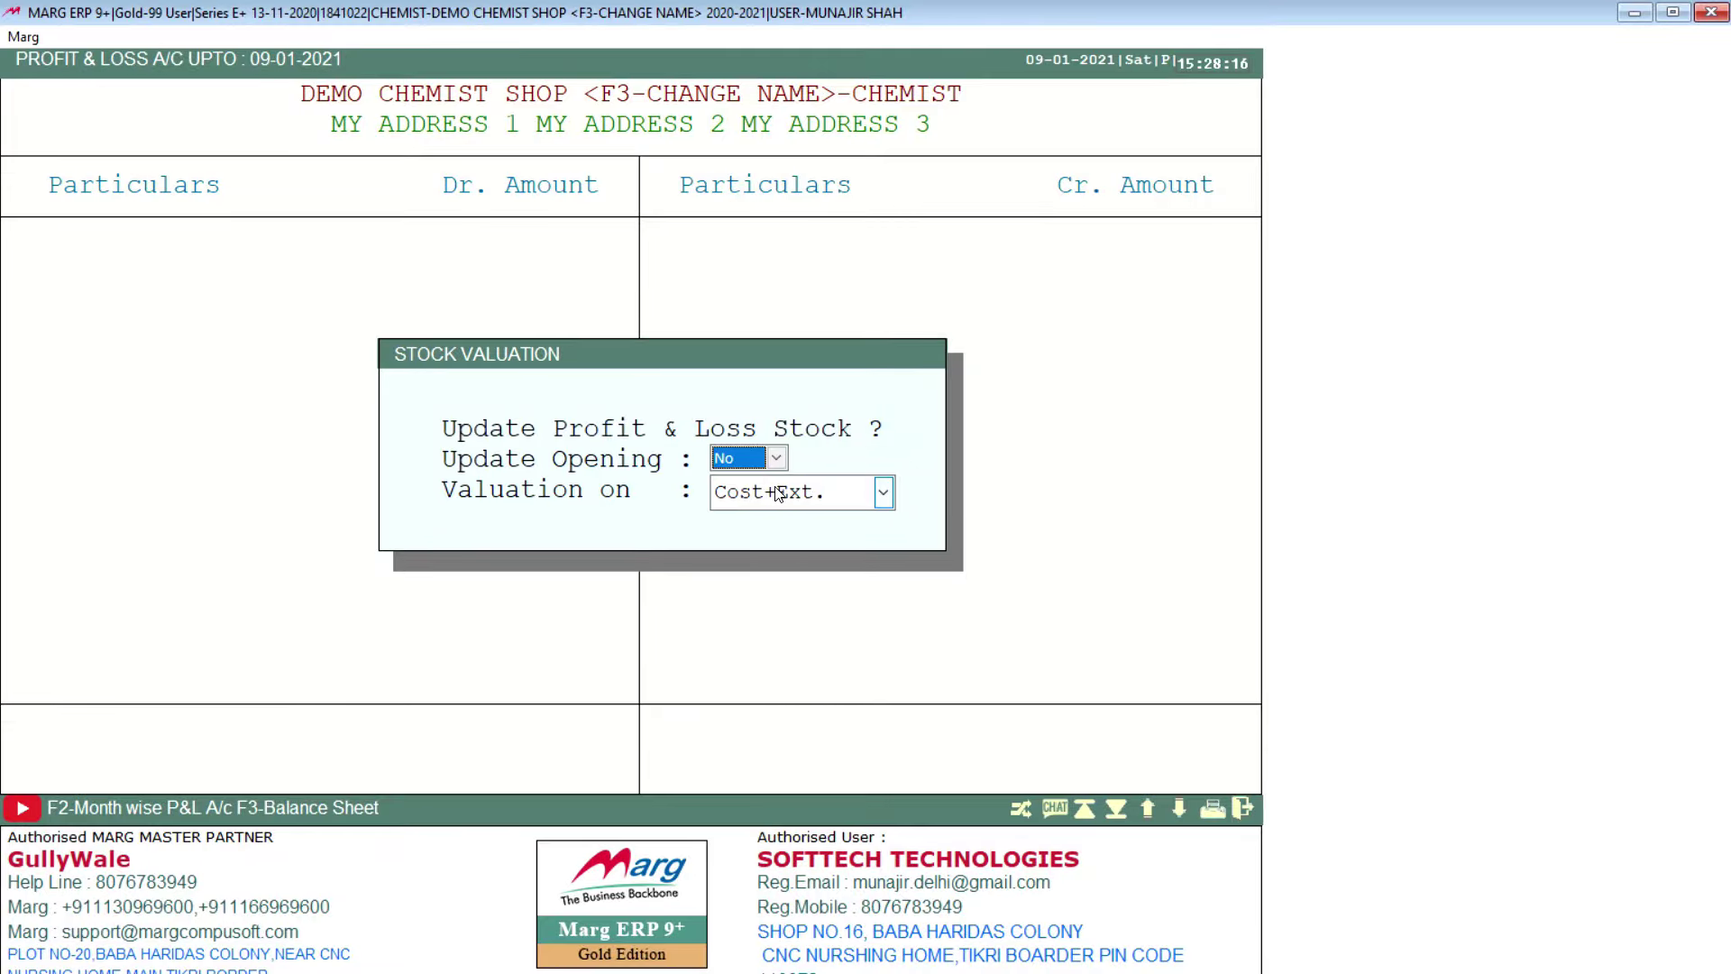
pyautogui.press('Return')
pyautogui.press('Return')
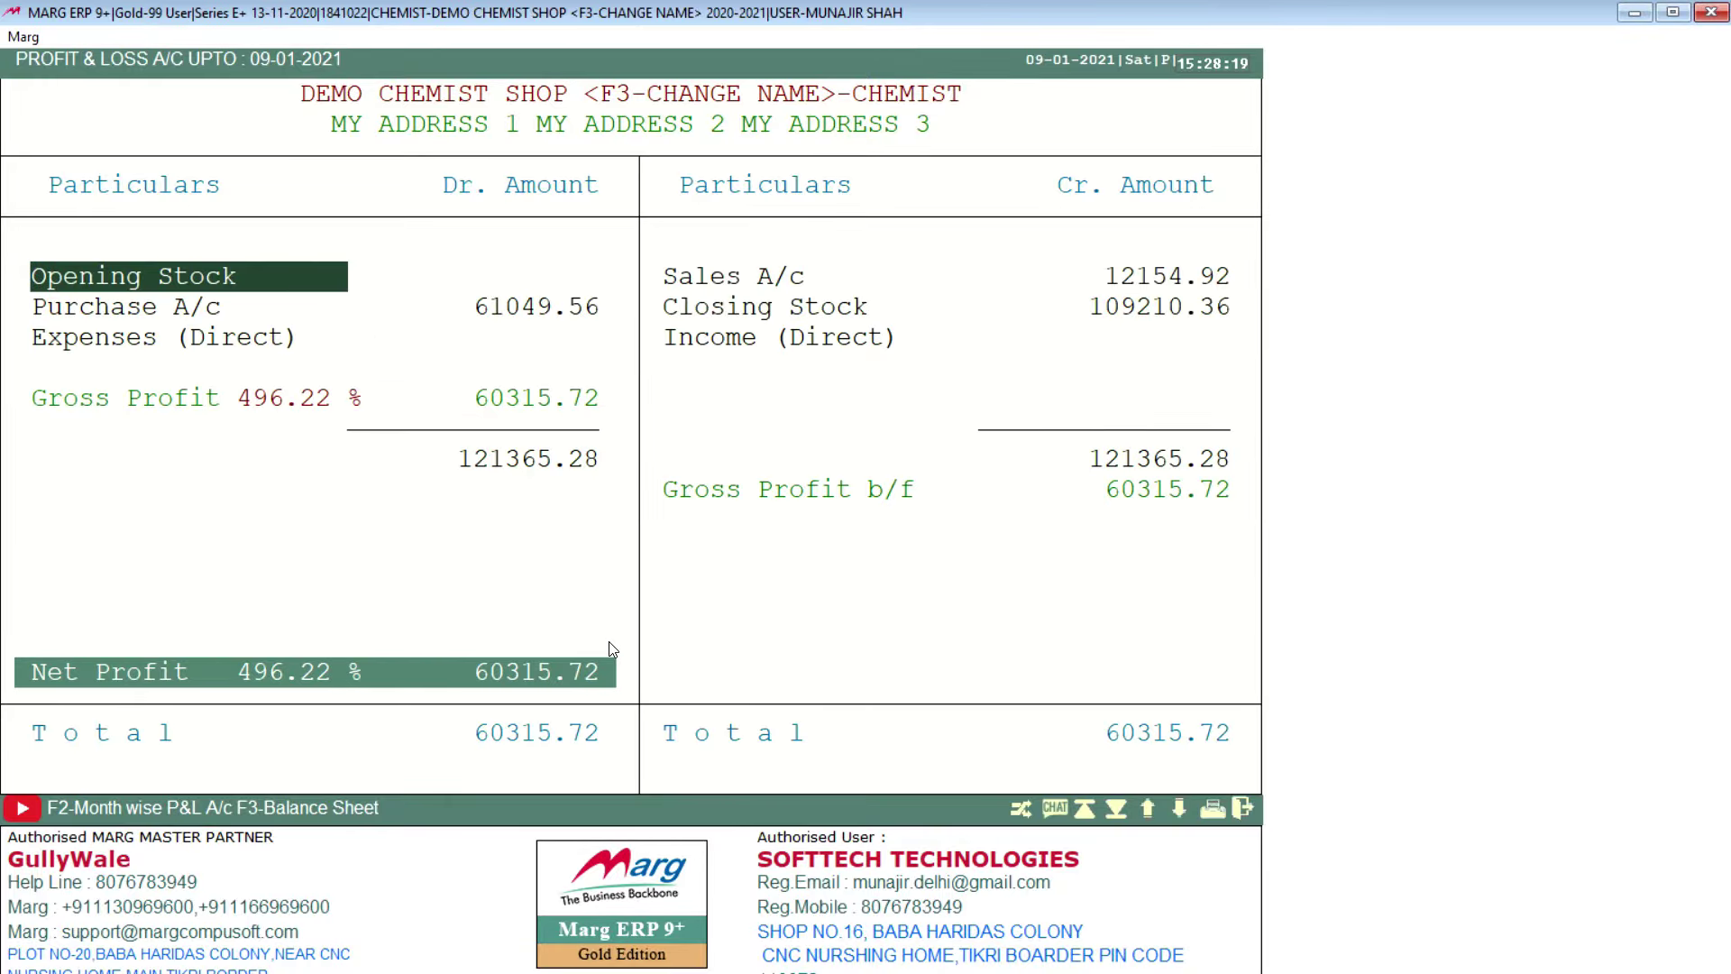
pyautogui.press('Escape')
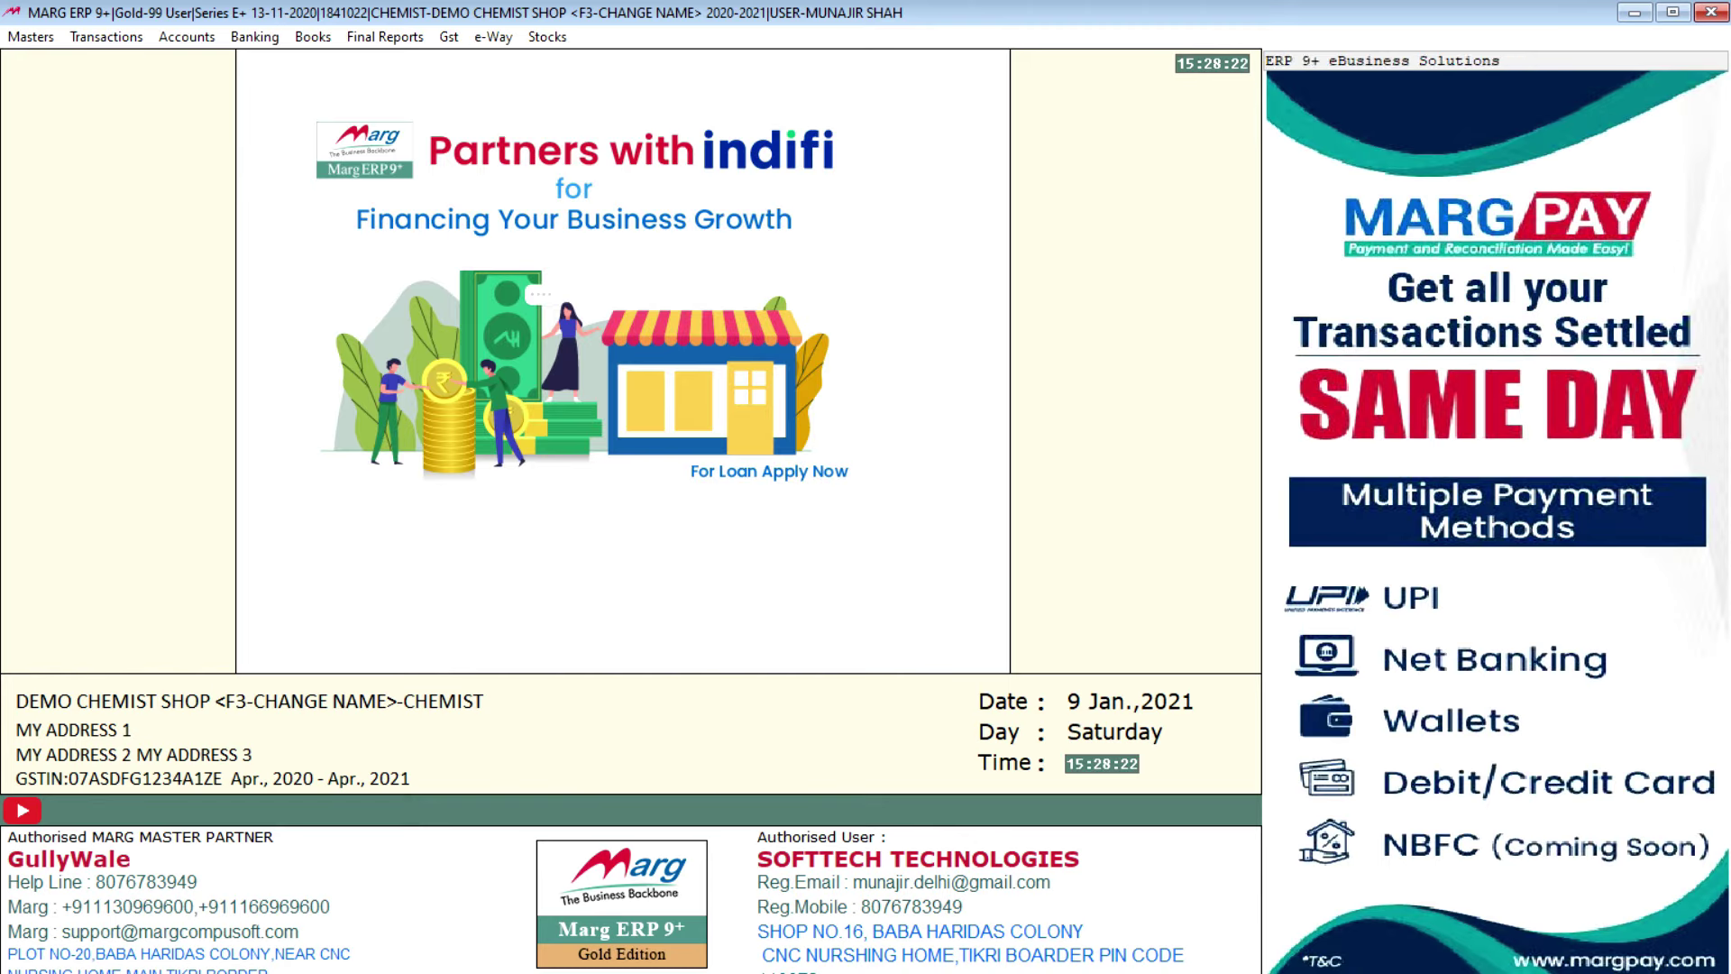
pyautogui.click(465, 37)
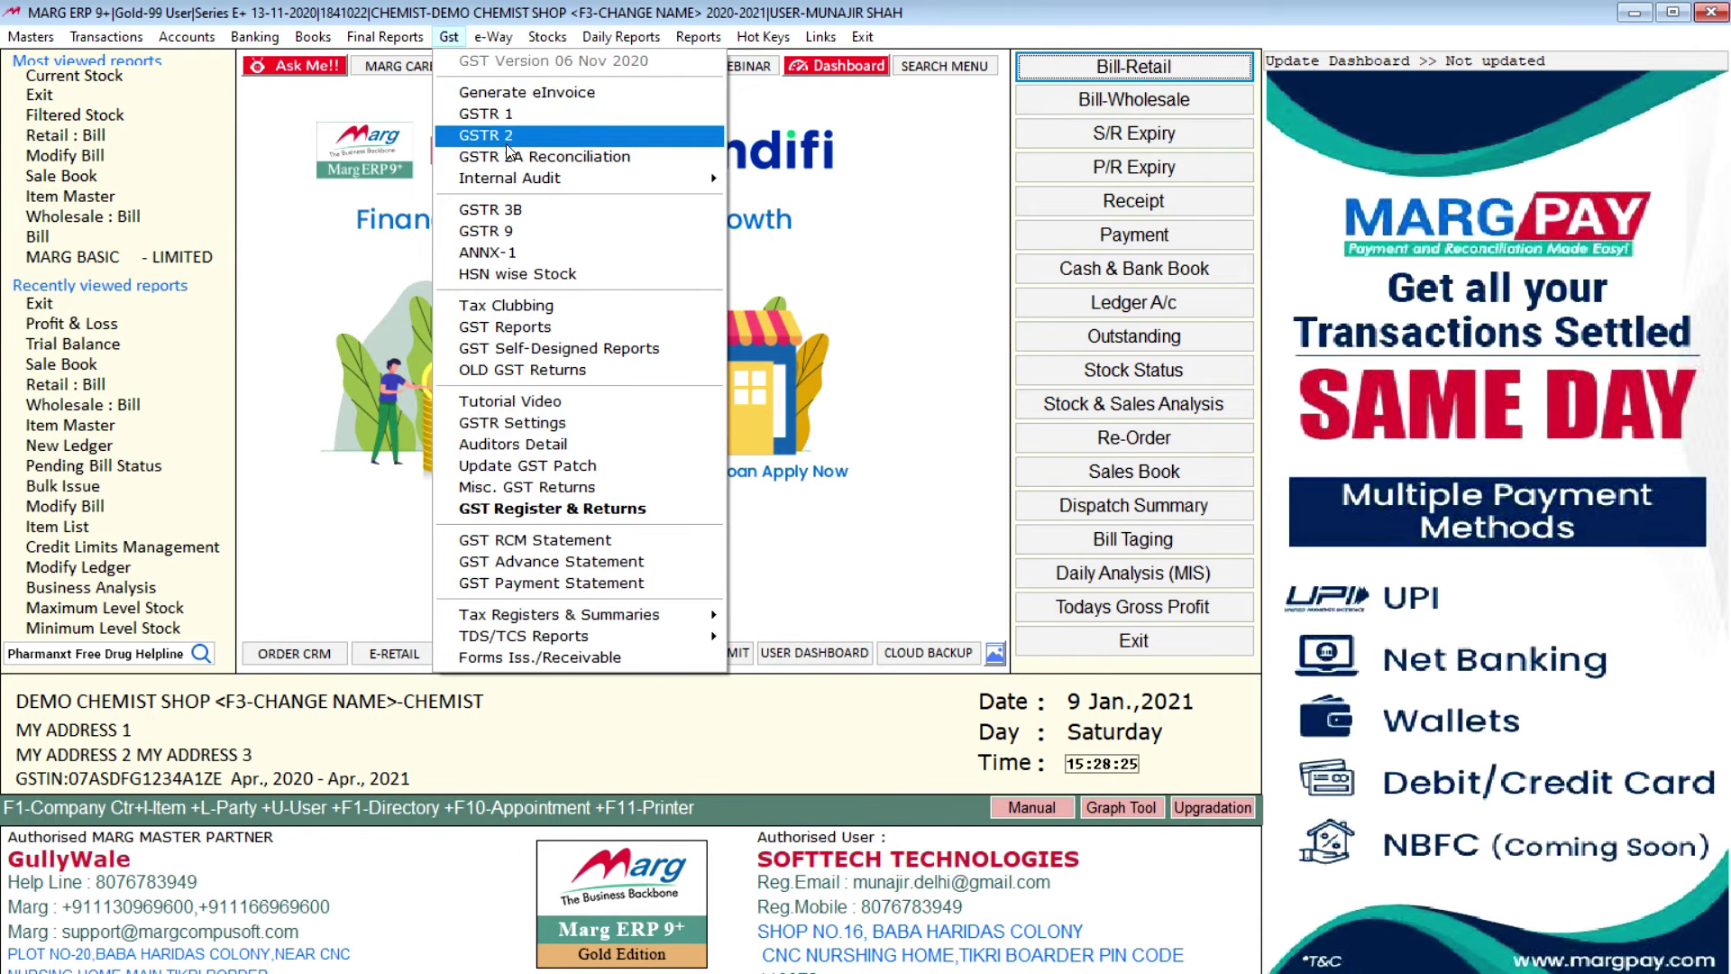
pyautogui.click(539, 209)
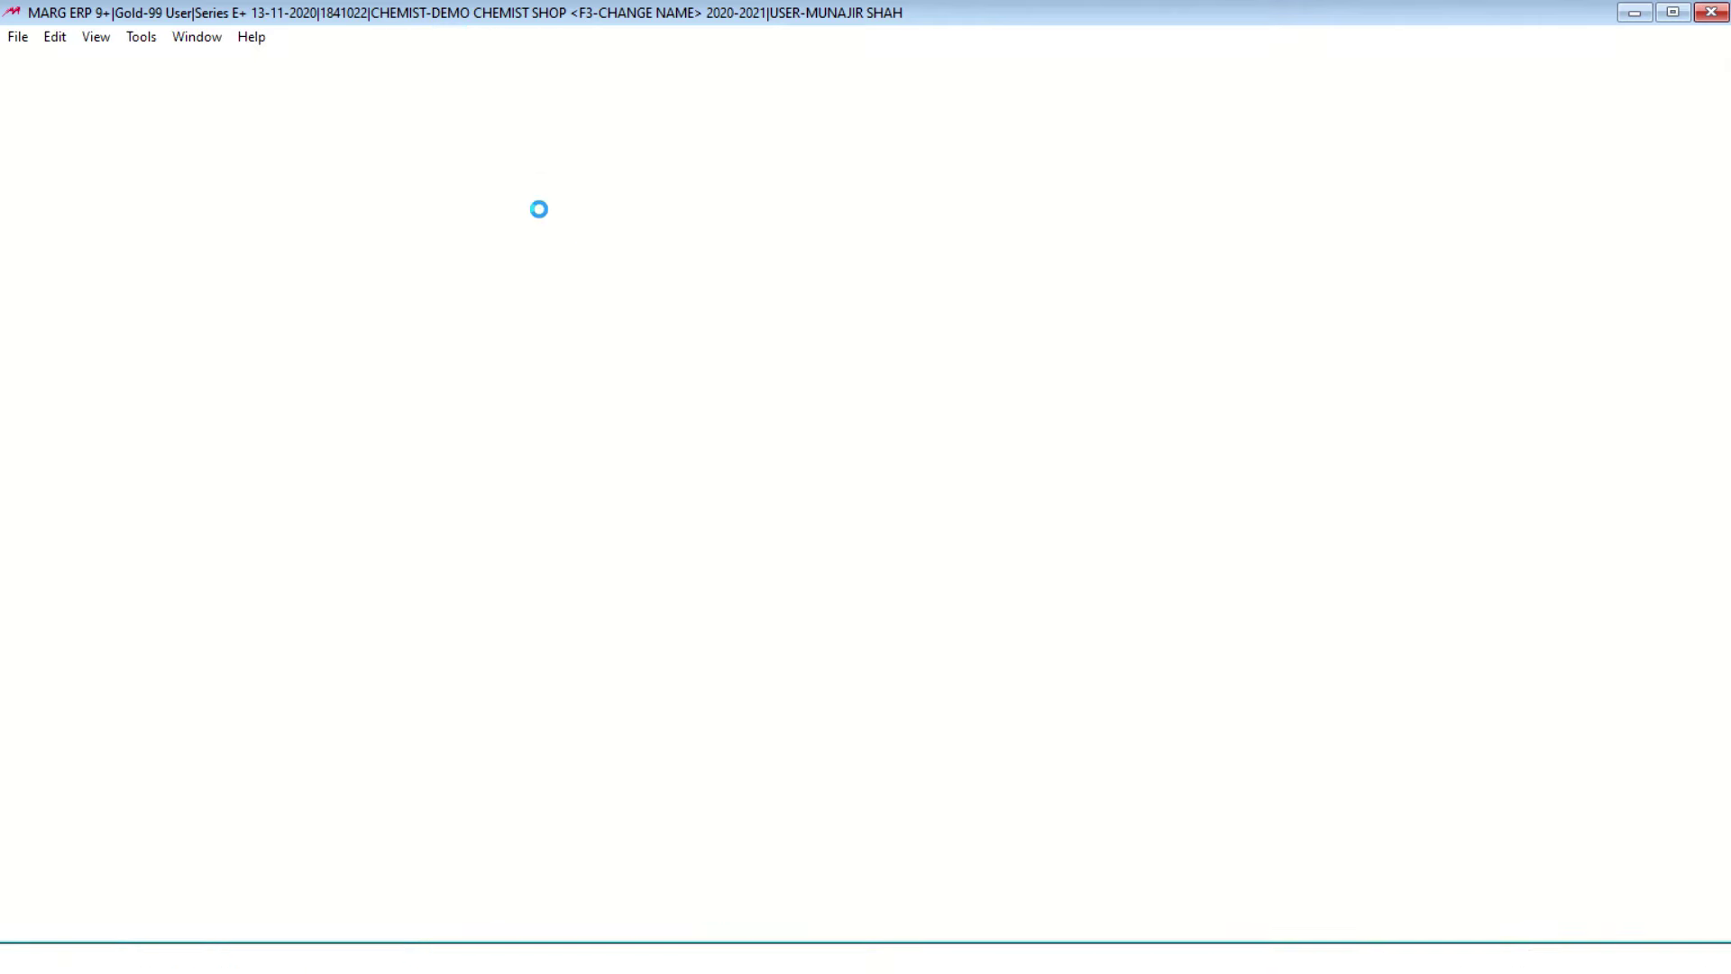
pyautogui.click(997, 483)
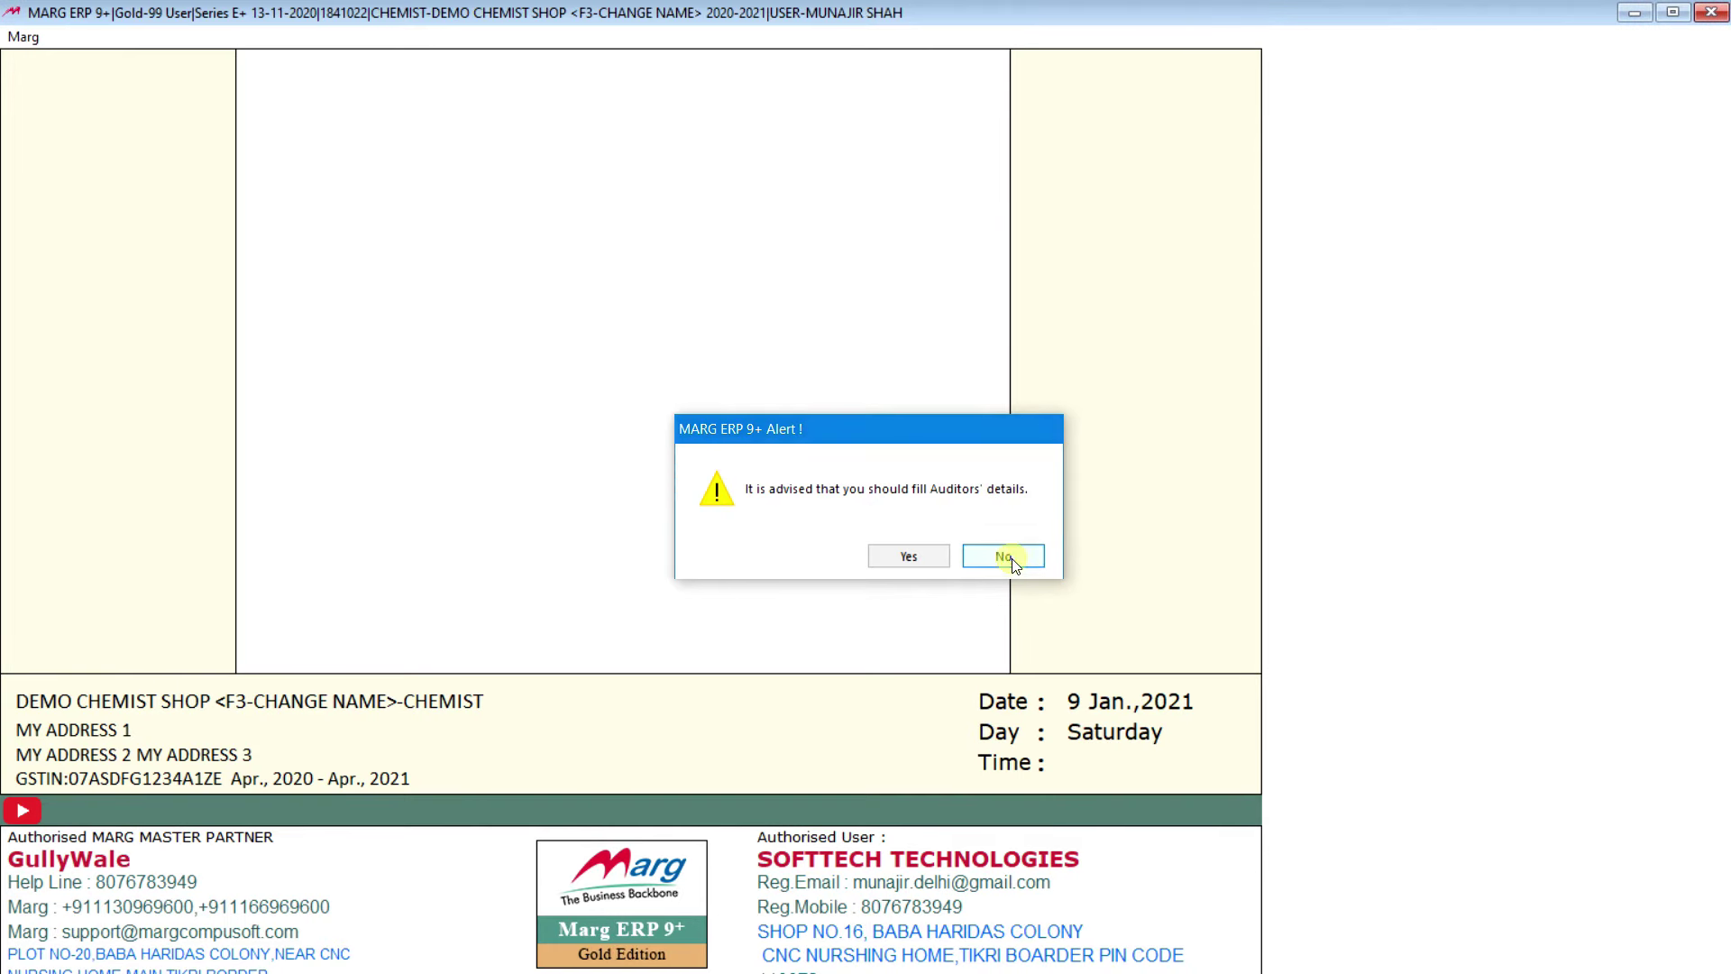
pyautogui.click(1006, 554)
pyautogui.press('Return')
pyautogui.press('Return')
pyautogui.press('Return')
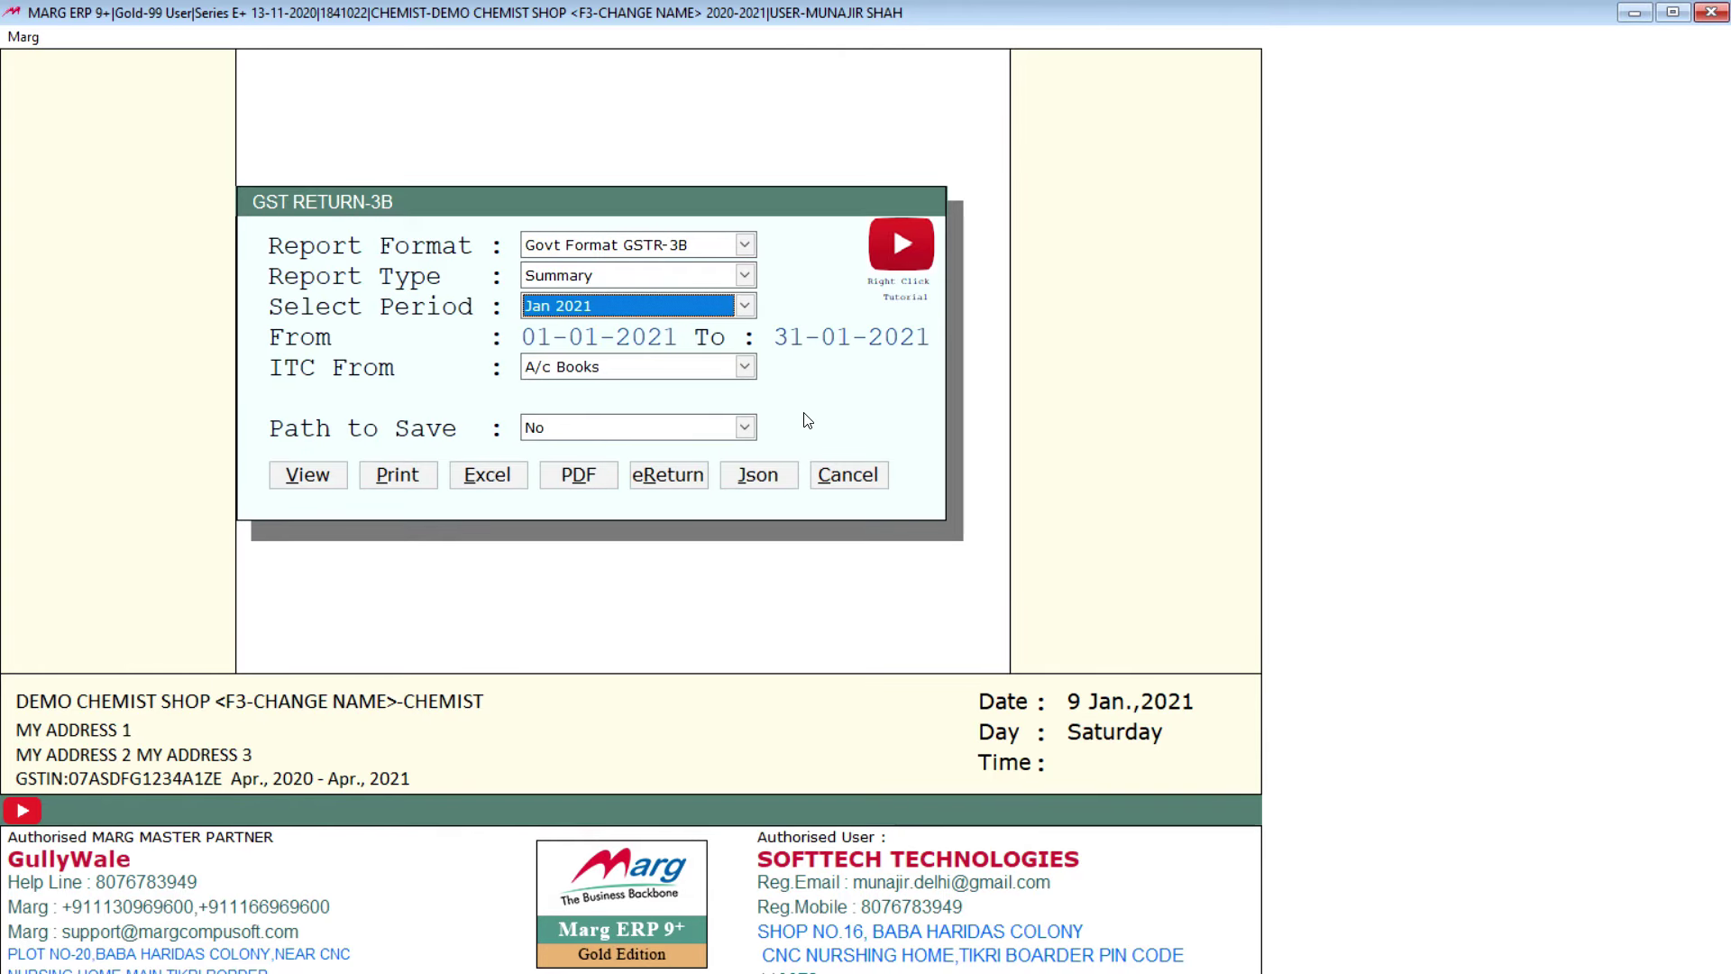
pyautogui.press('Return')
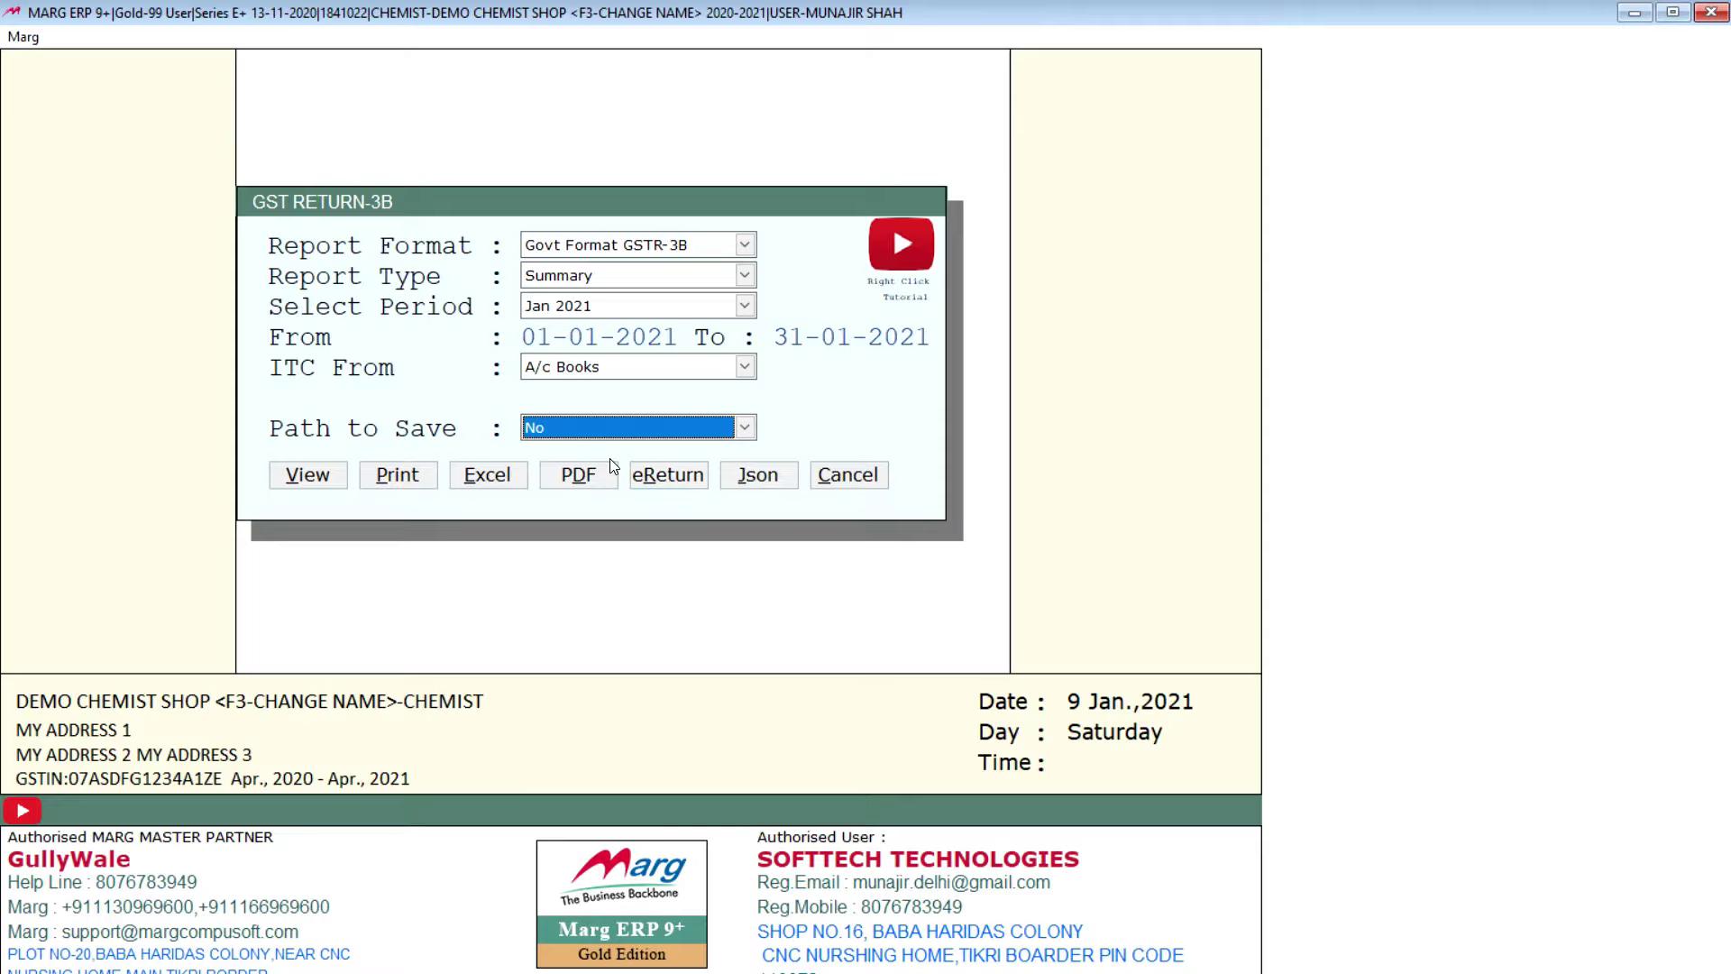
pyautogui.click(330, 474)
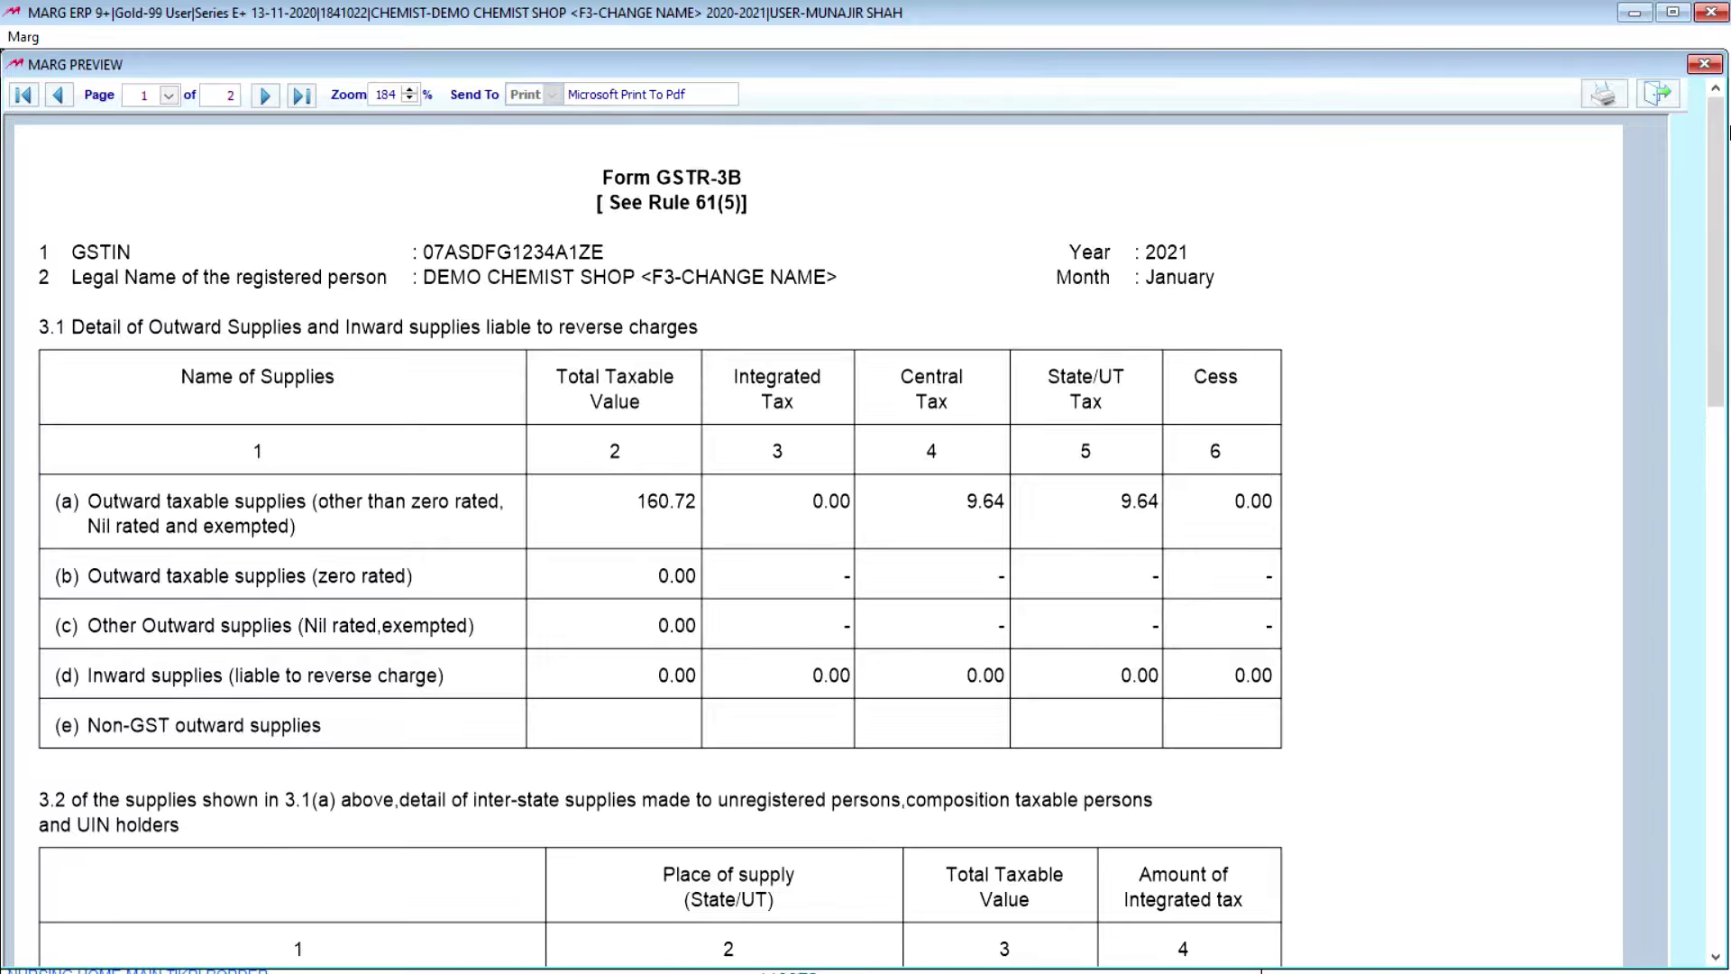
pyautogui.click(1717, 72)
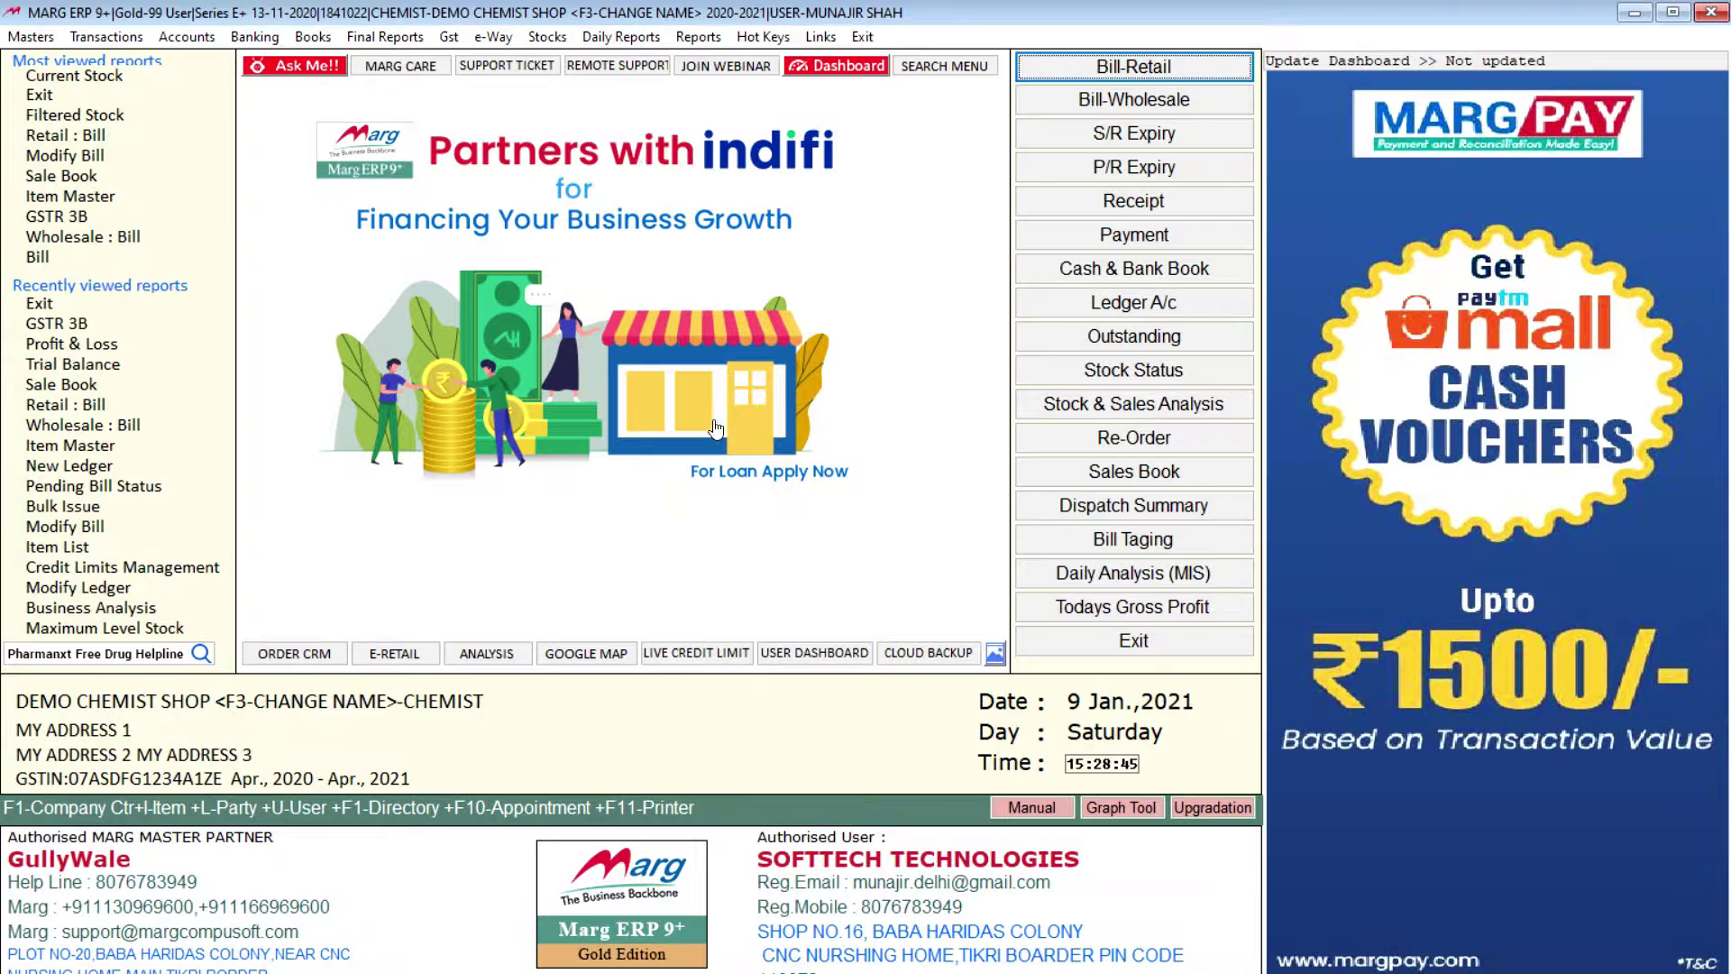
pyautogui.click(510, 41)
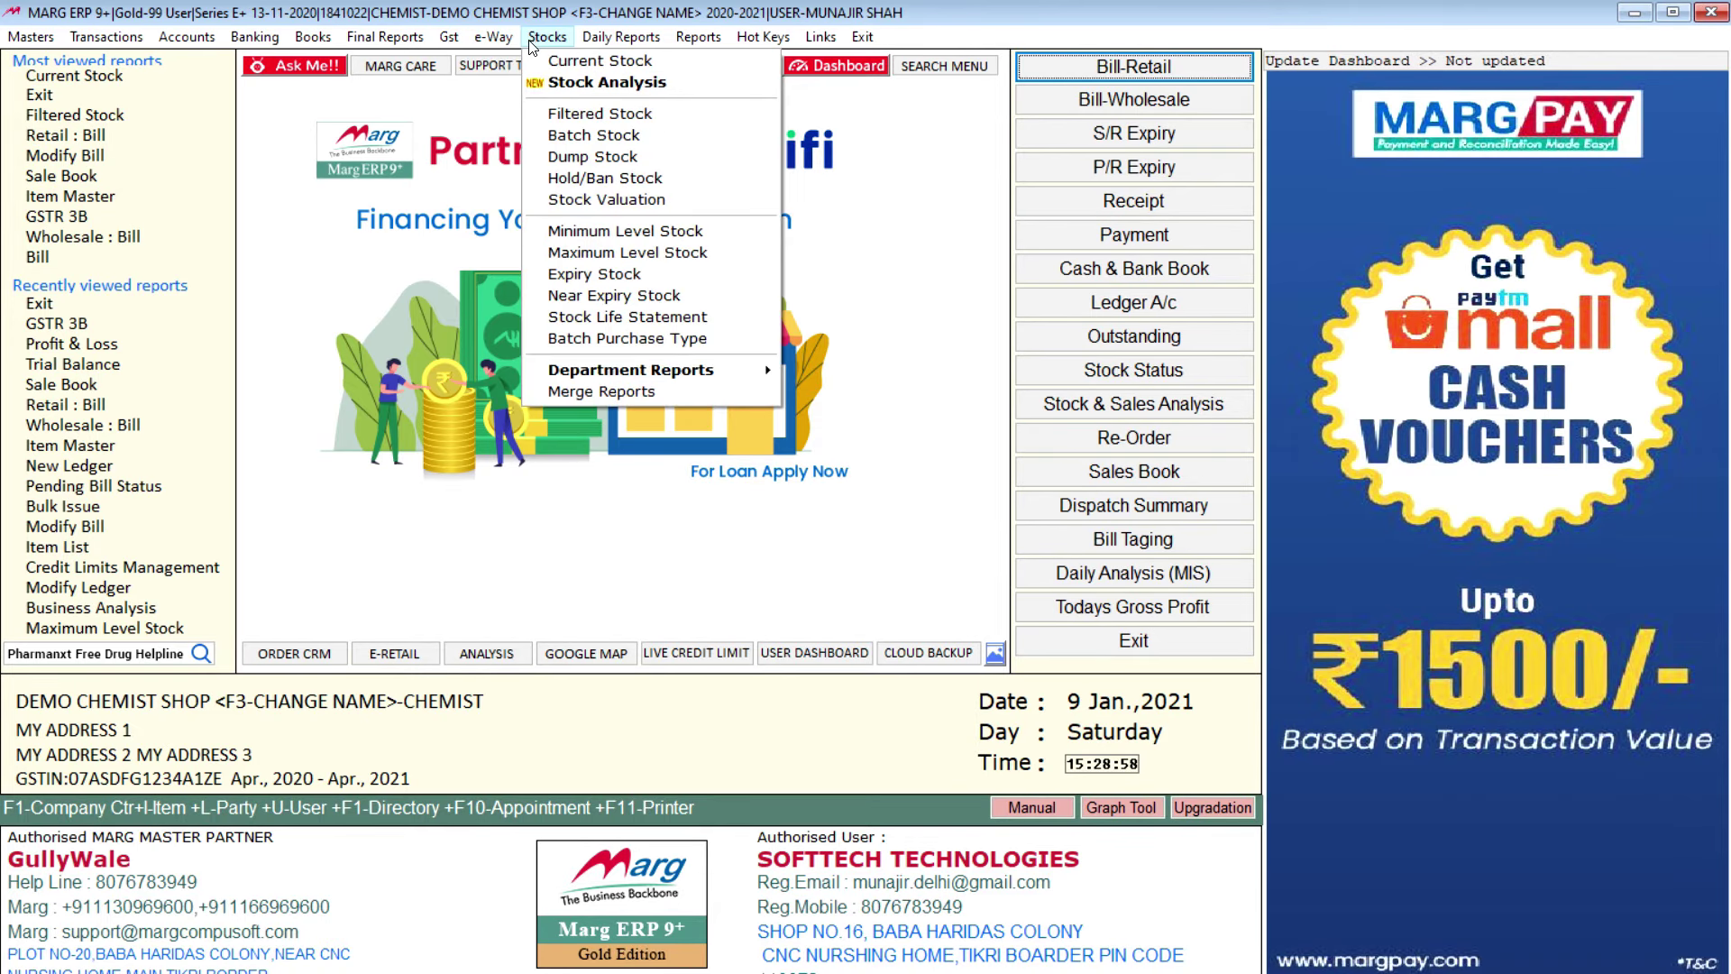
pyautogui.moveTo(545, 42)
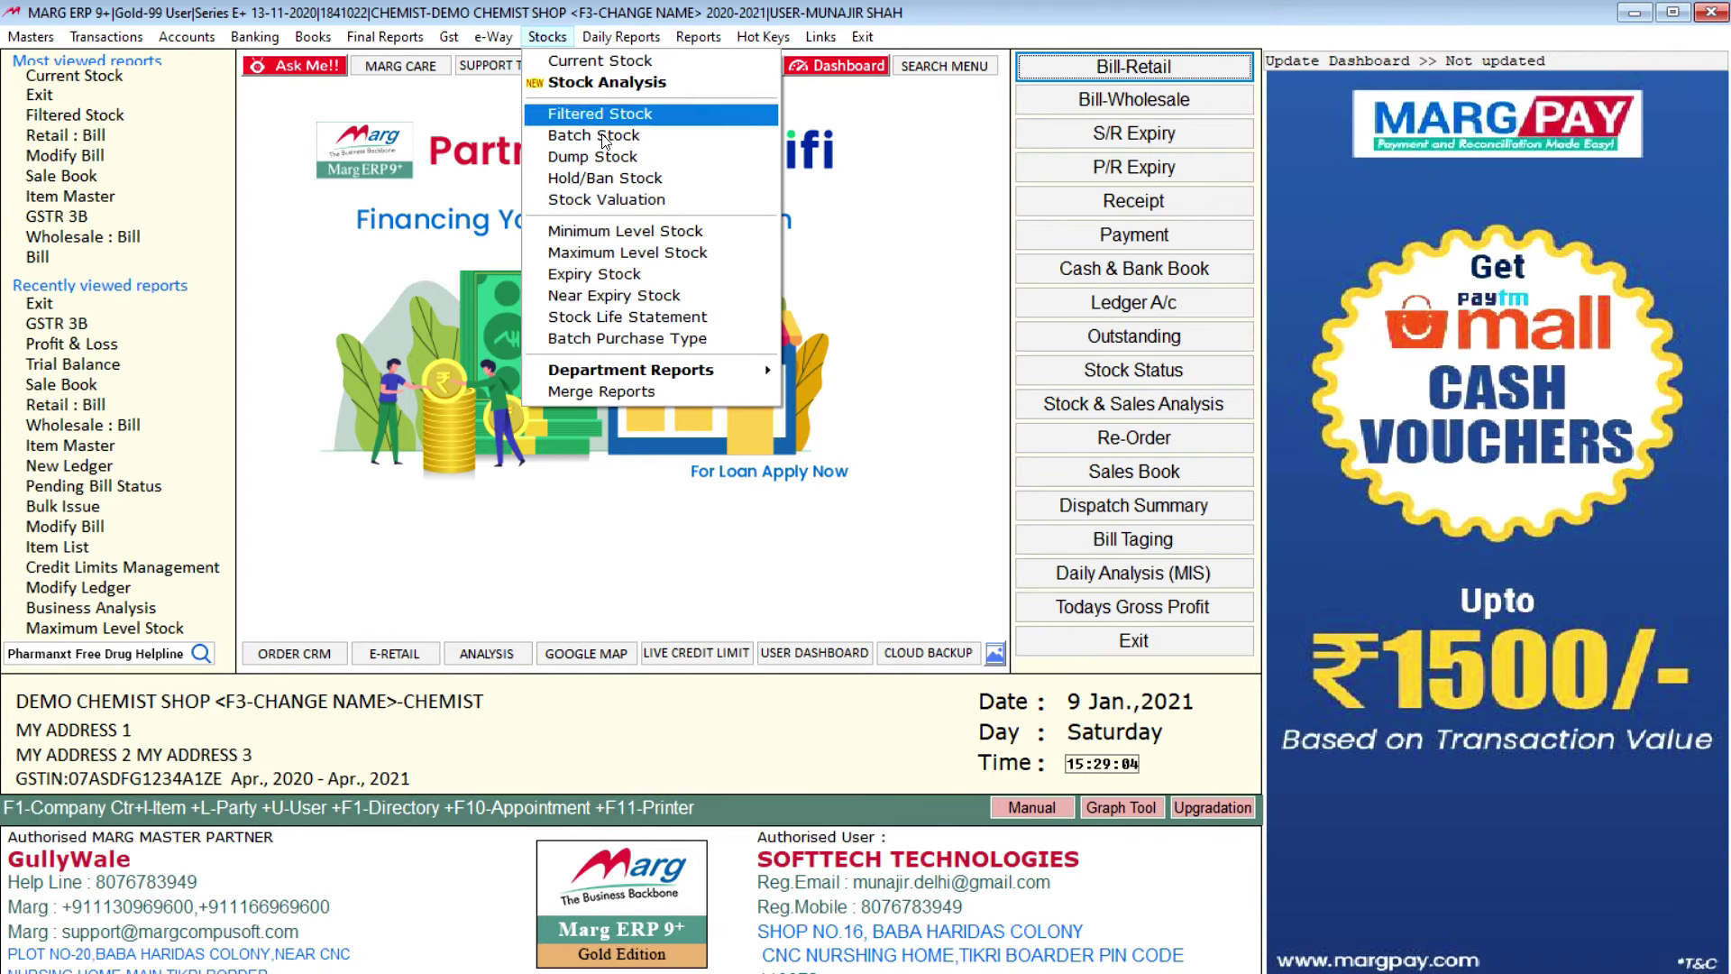
pyautogui.click(614, 62)
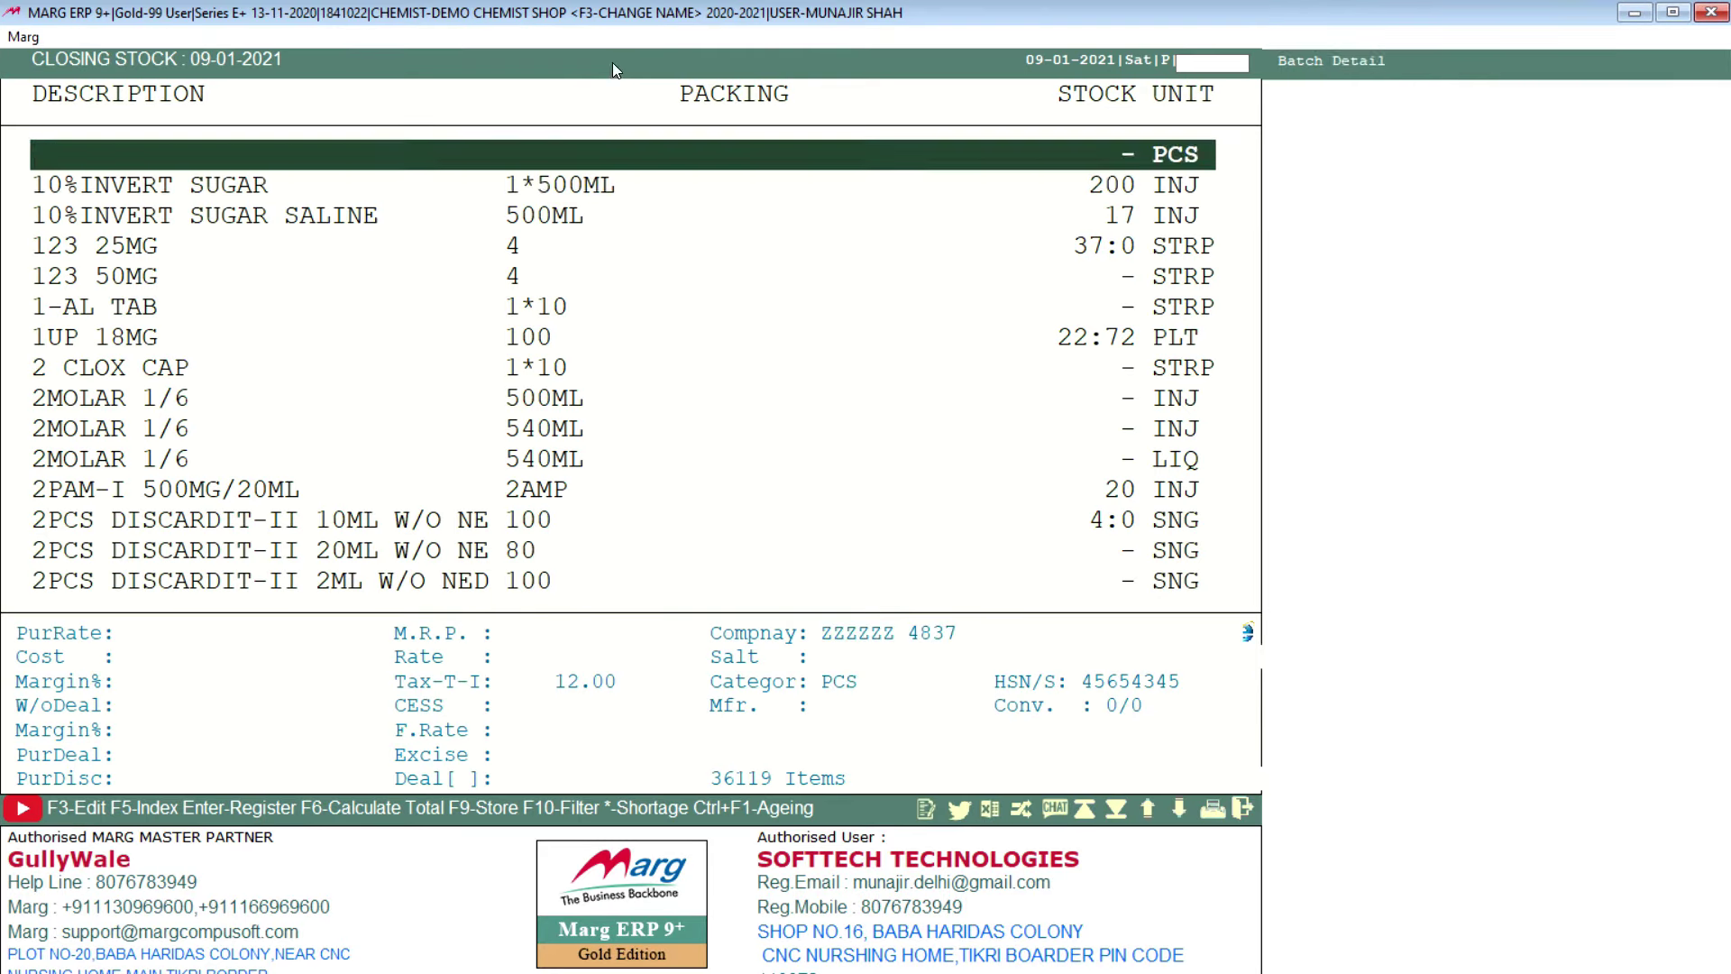
pyautogui.press('Down')
pyautogui.press('Down')
pyautogui.press('Down')
pyautogui.press('Down')
pyautogui.press('Down')
pyautogui.press('Down')
pyautogui.press('Down')
pyautogui.press('Down')
pyautogui.press('Down')
pyautogui.press('Down')
pyautogui.press('Down')
pyautogui.press('Down')
pyautogui.press('Down')
pyautogui.press('Down')
pyautogui.press('Down')
pyautogui.press('Down')
pyautogui.press('Down')
pyautogui.press('Down')
pyautogui.press('Down')
pyautogui.press('Down')
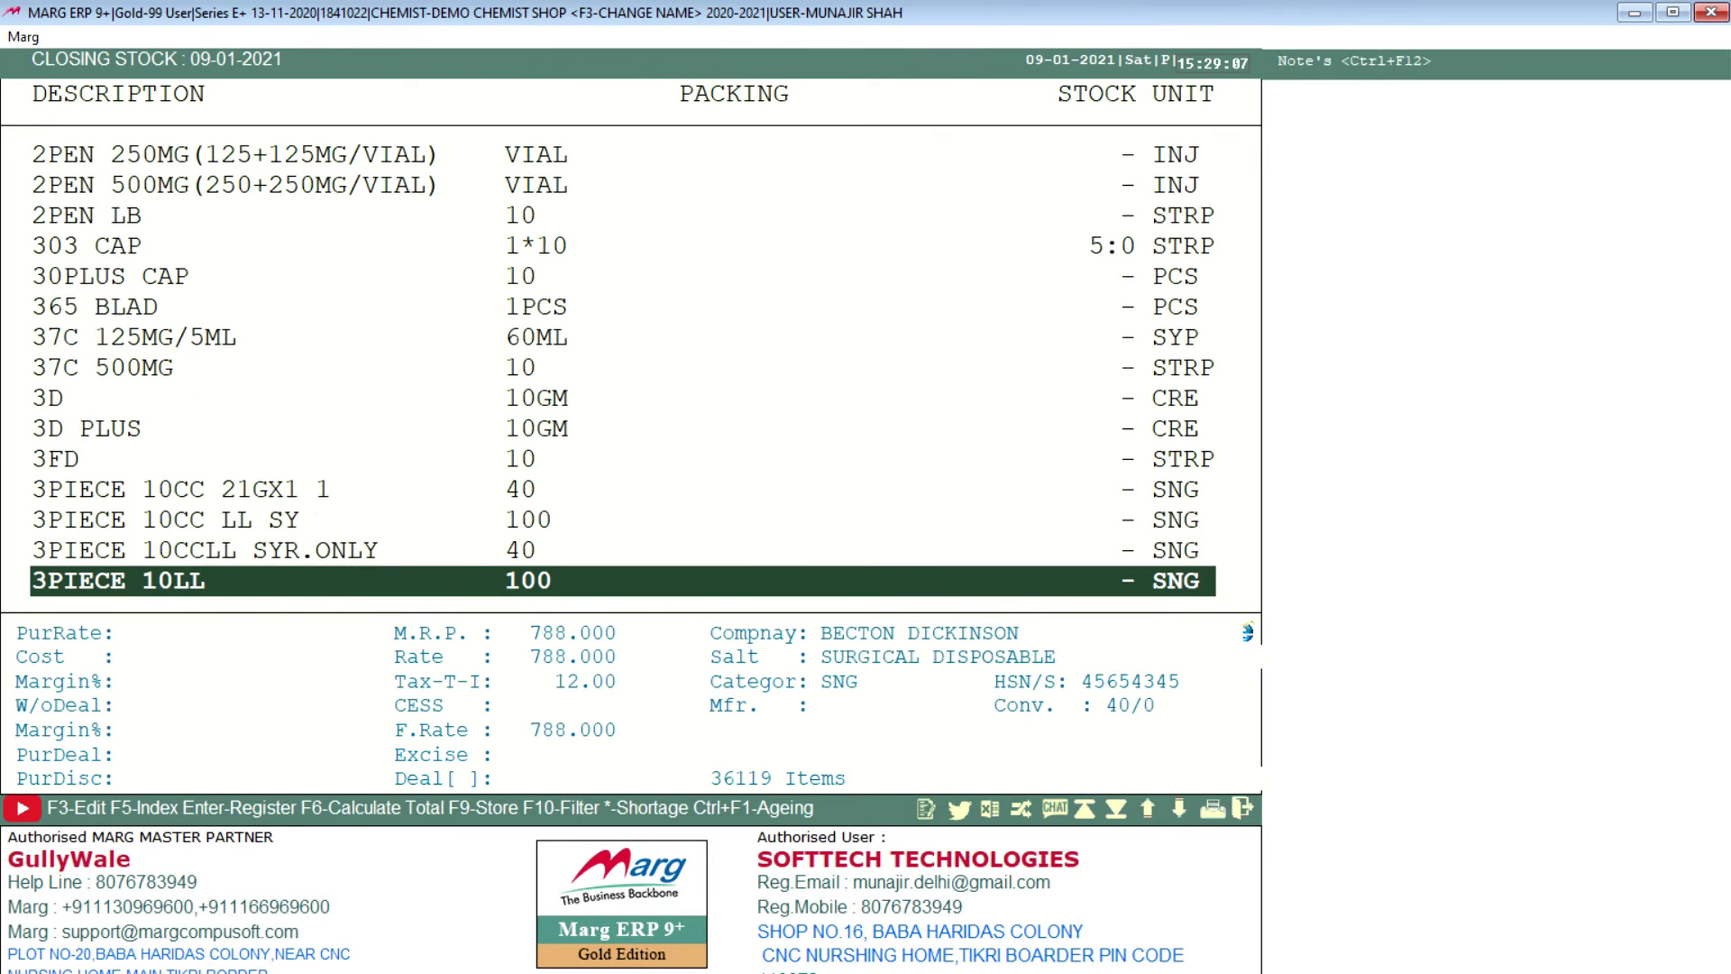
pyautogui.press('Escape')
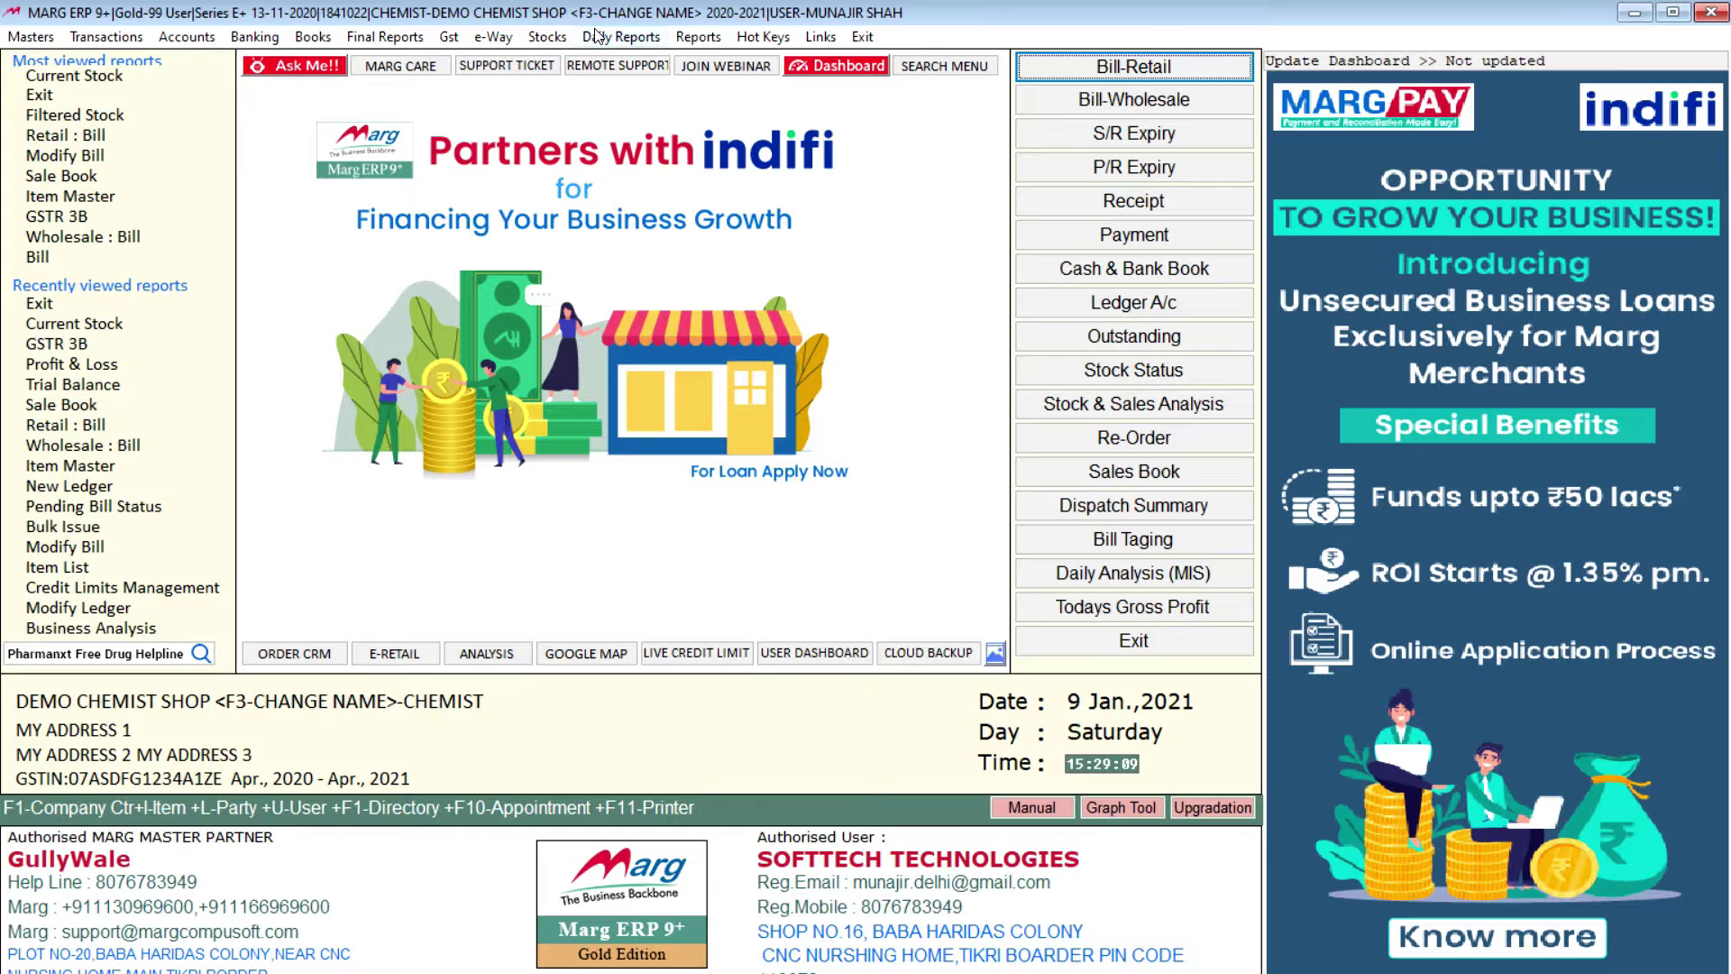
pyautogui.click(633, 38)
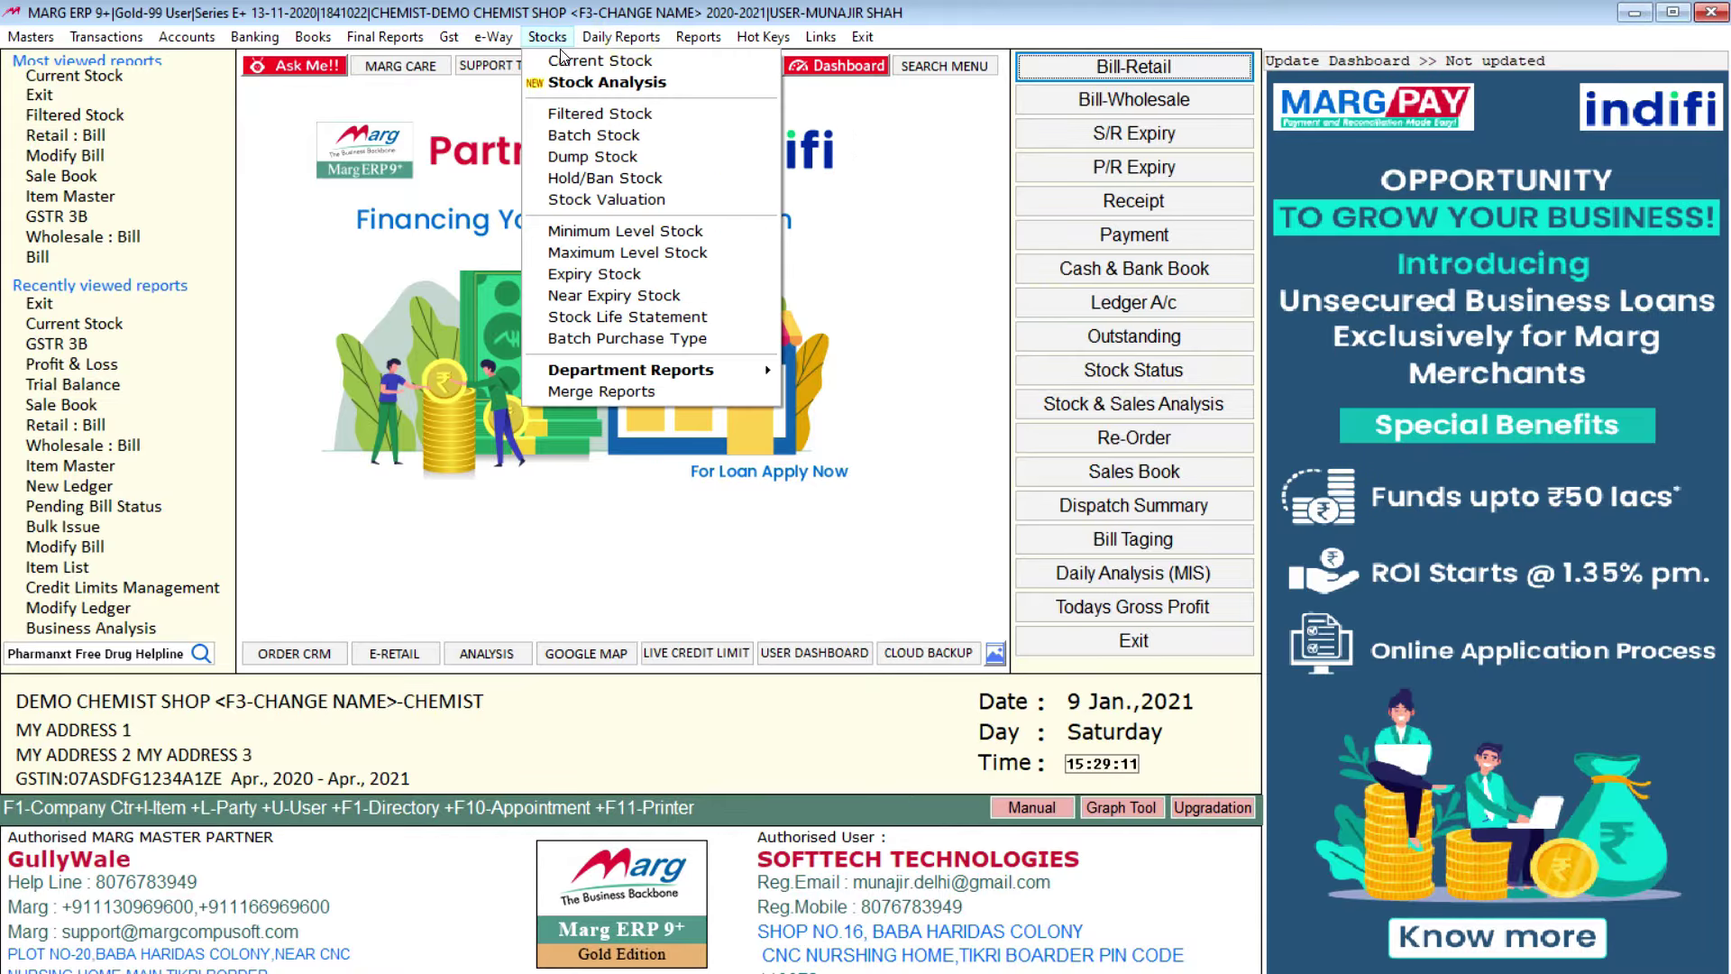
pyautogui.click(584, 115)
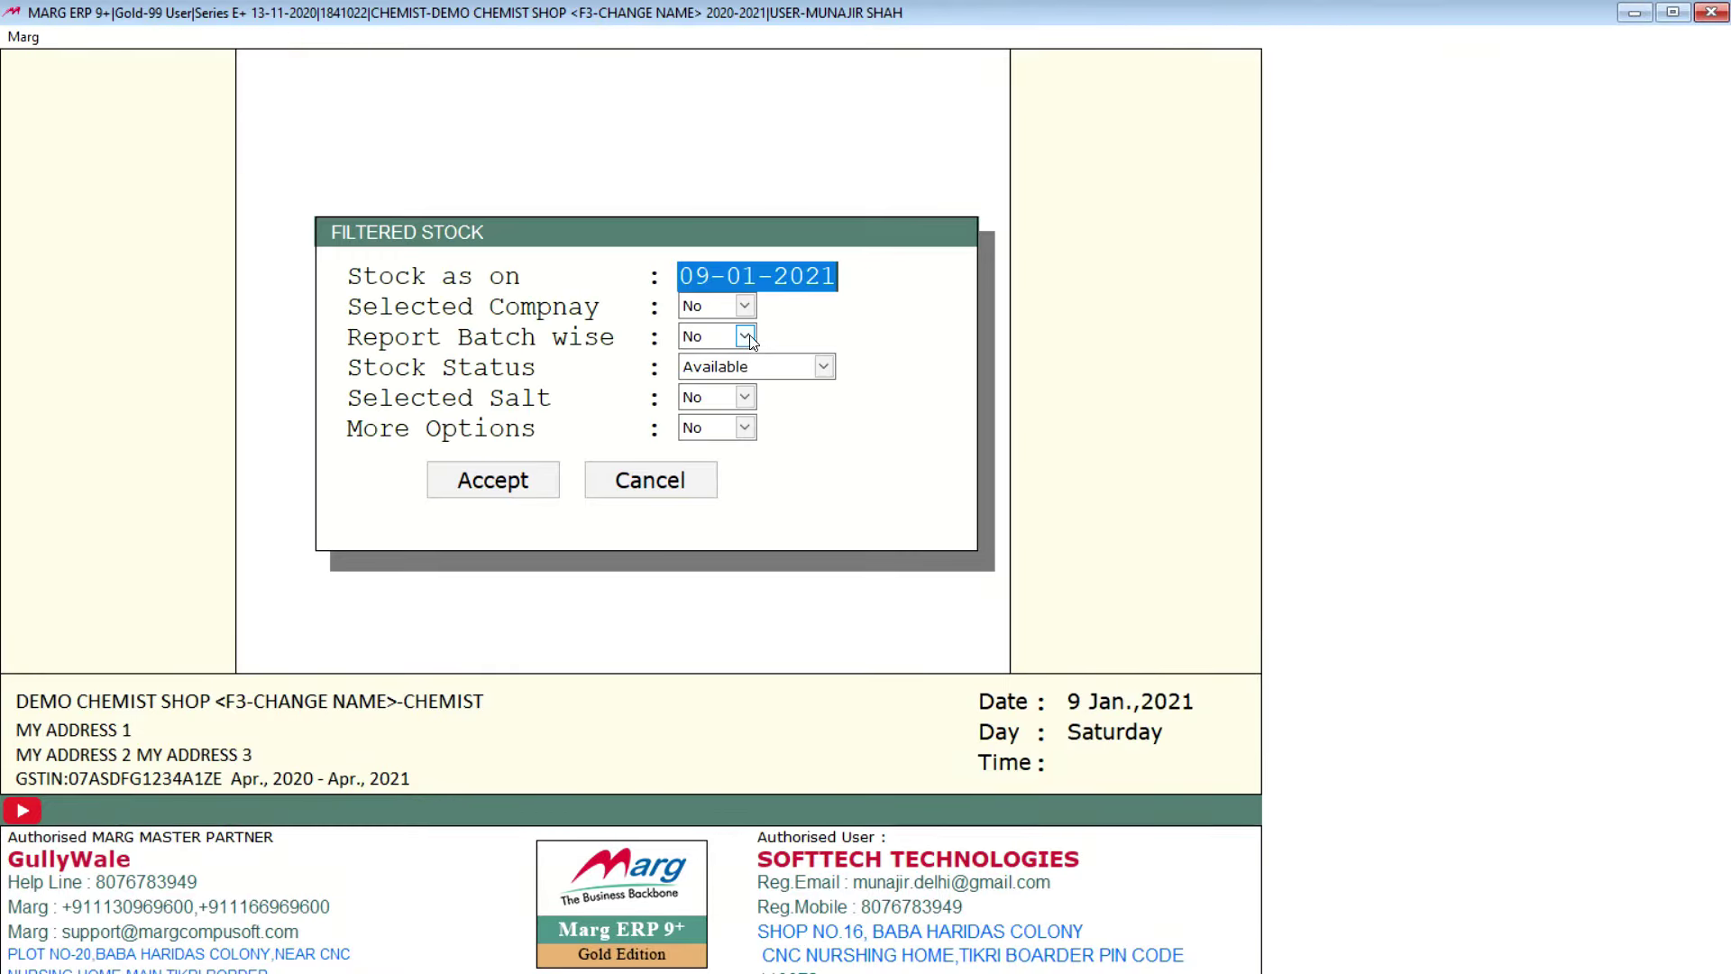
pyautogui.click(745, 307)
pyautogui.click(747, 331)
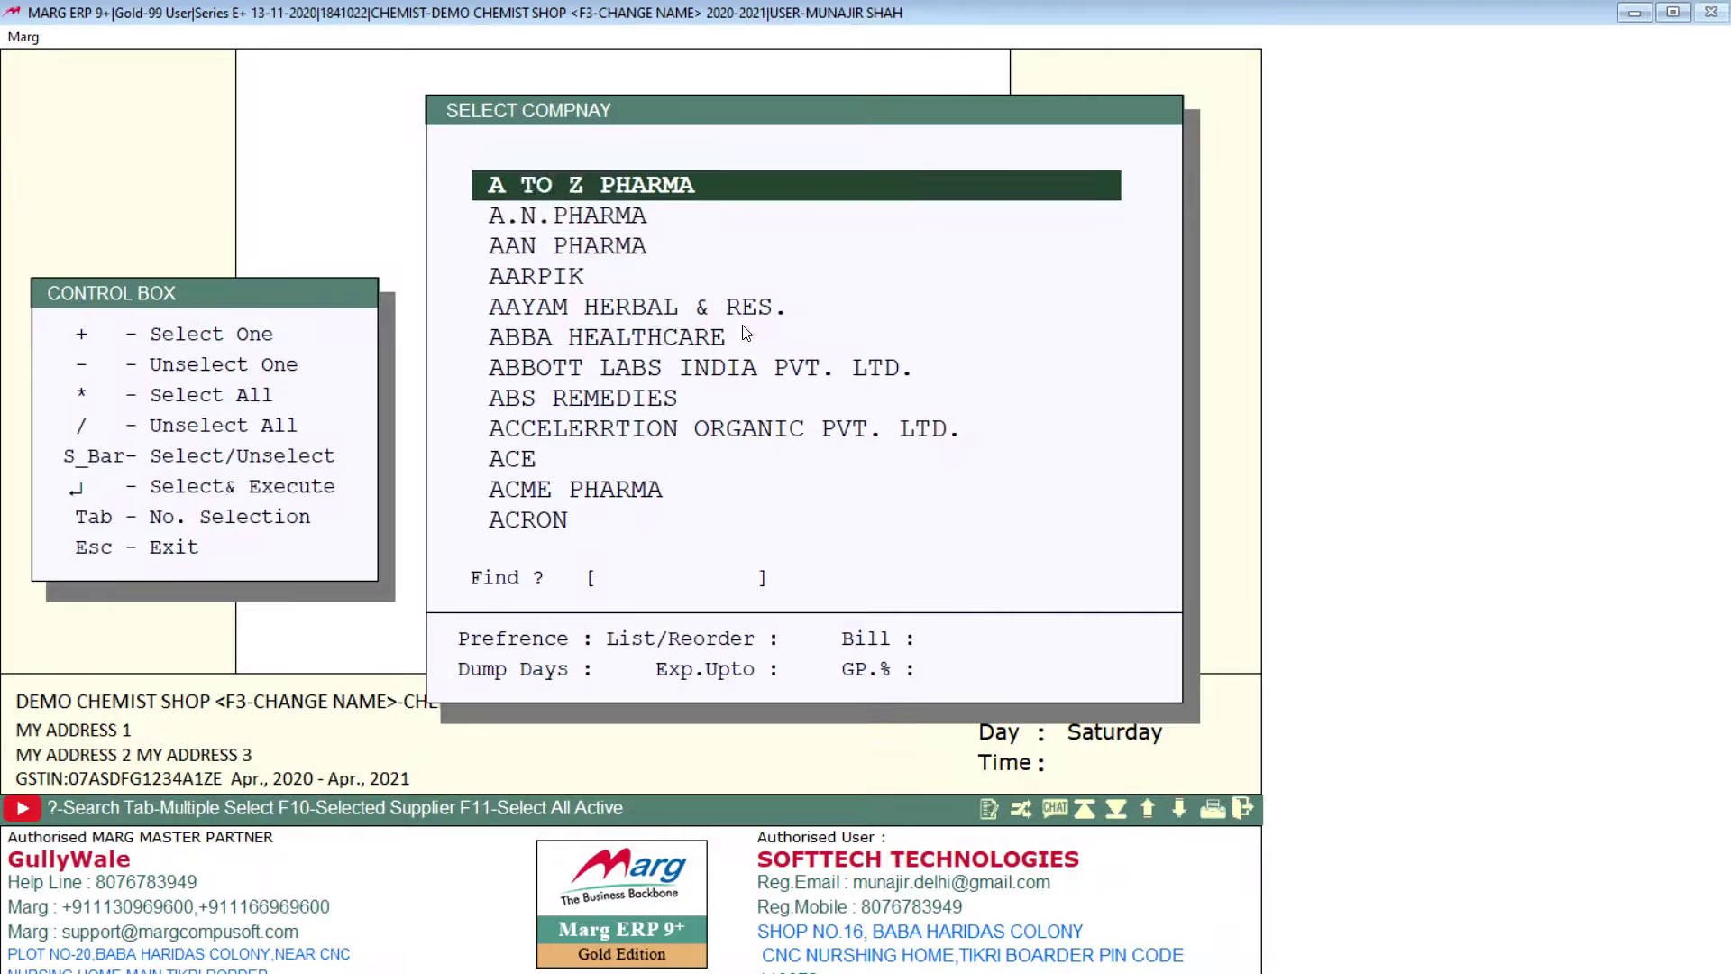
pyautogui.press('space')
pyautogui.press('space')
pyautogui.press('space')
pyautogui.press('space')
pyautogui.press('space')
pyautogui.press('space')
pyautogui.press('space')
pyautogui.press('space')
pyautogui.press('space')
pyautogui.press('space')
pyautogui.press('space')
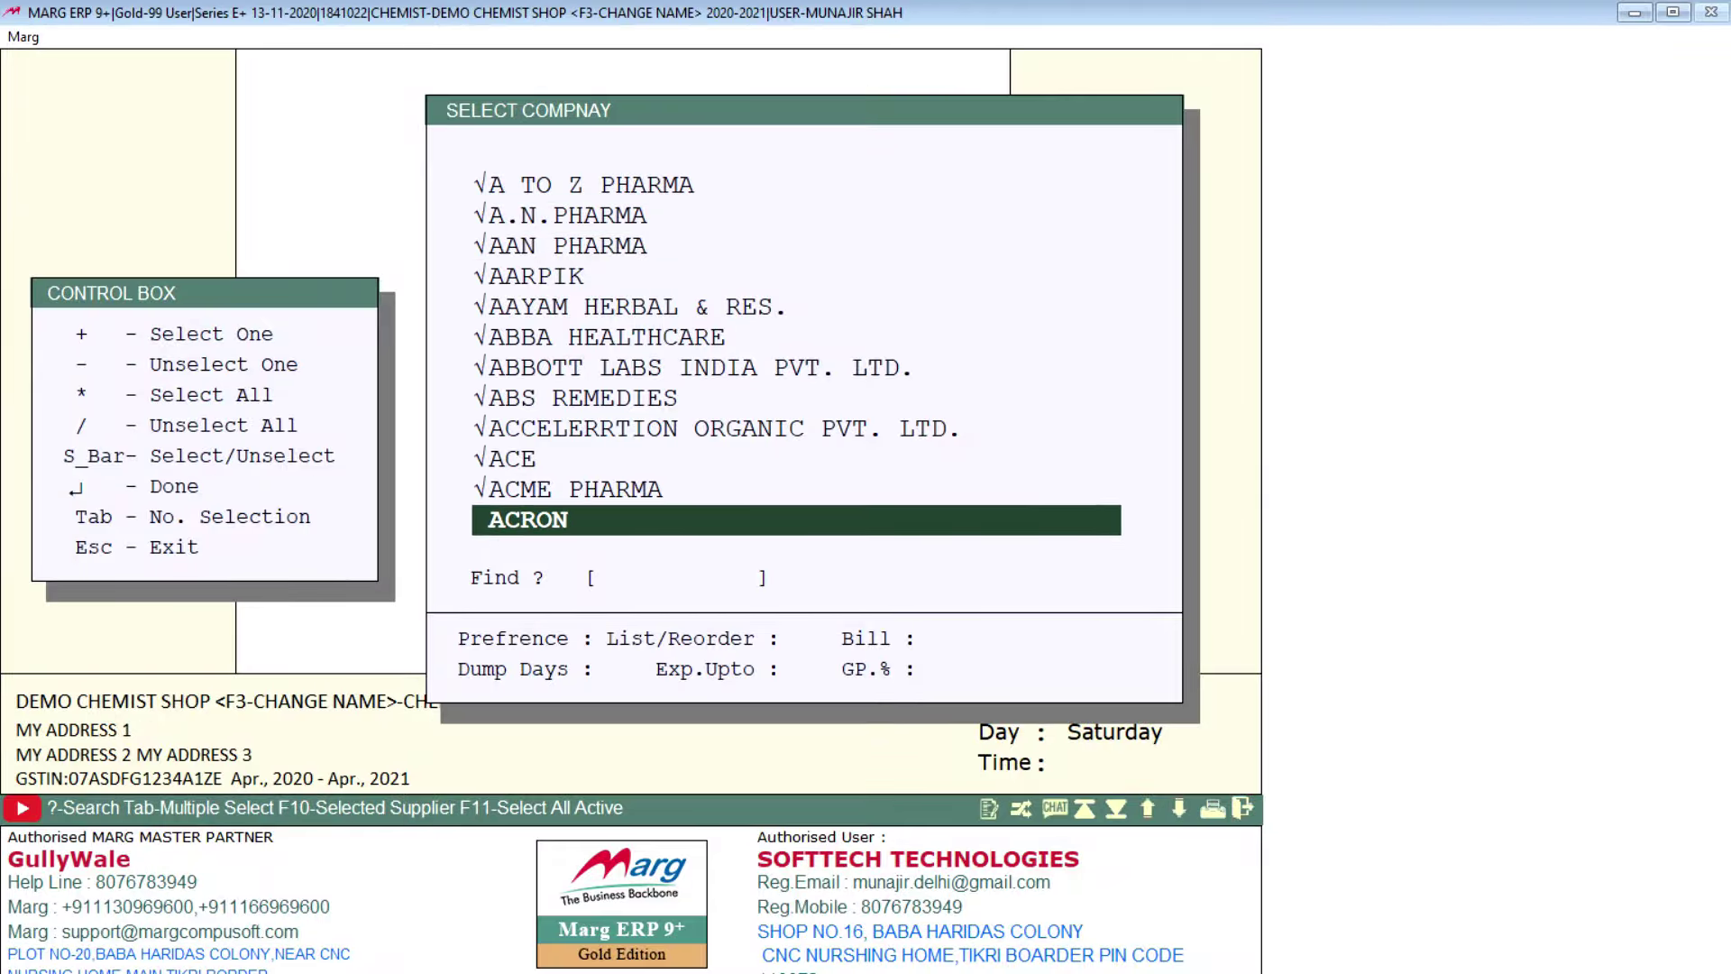
pyautogui.press('Up')
pyautogui.press('Up')
pyautogui.press('Up')
pyautogui.press('Up')
pyautogui.press('Up')
pyautogui.press('Up')
pyautogui.press('Up')
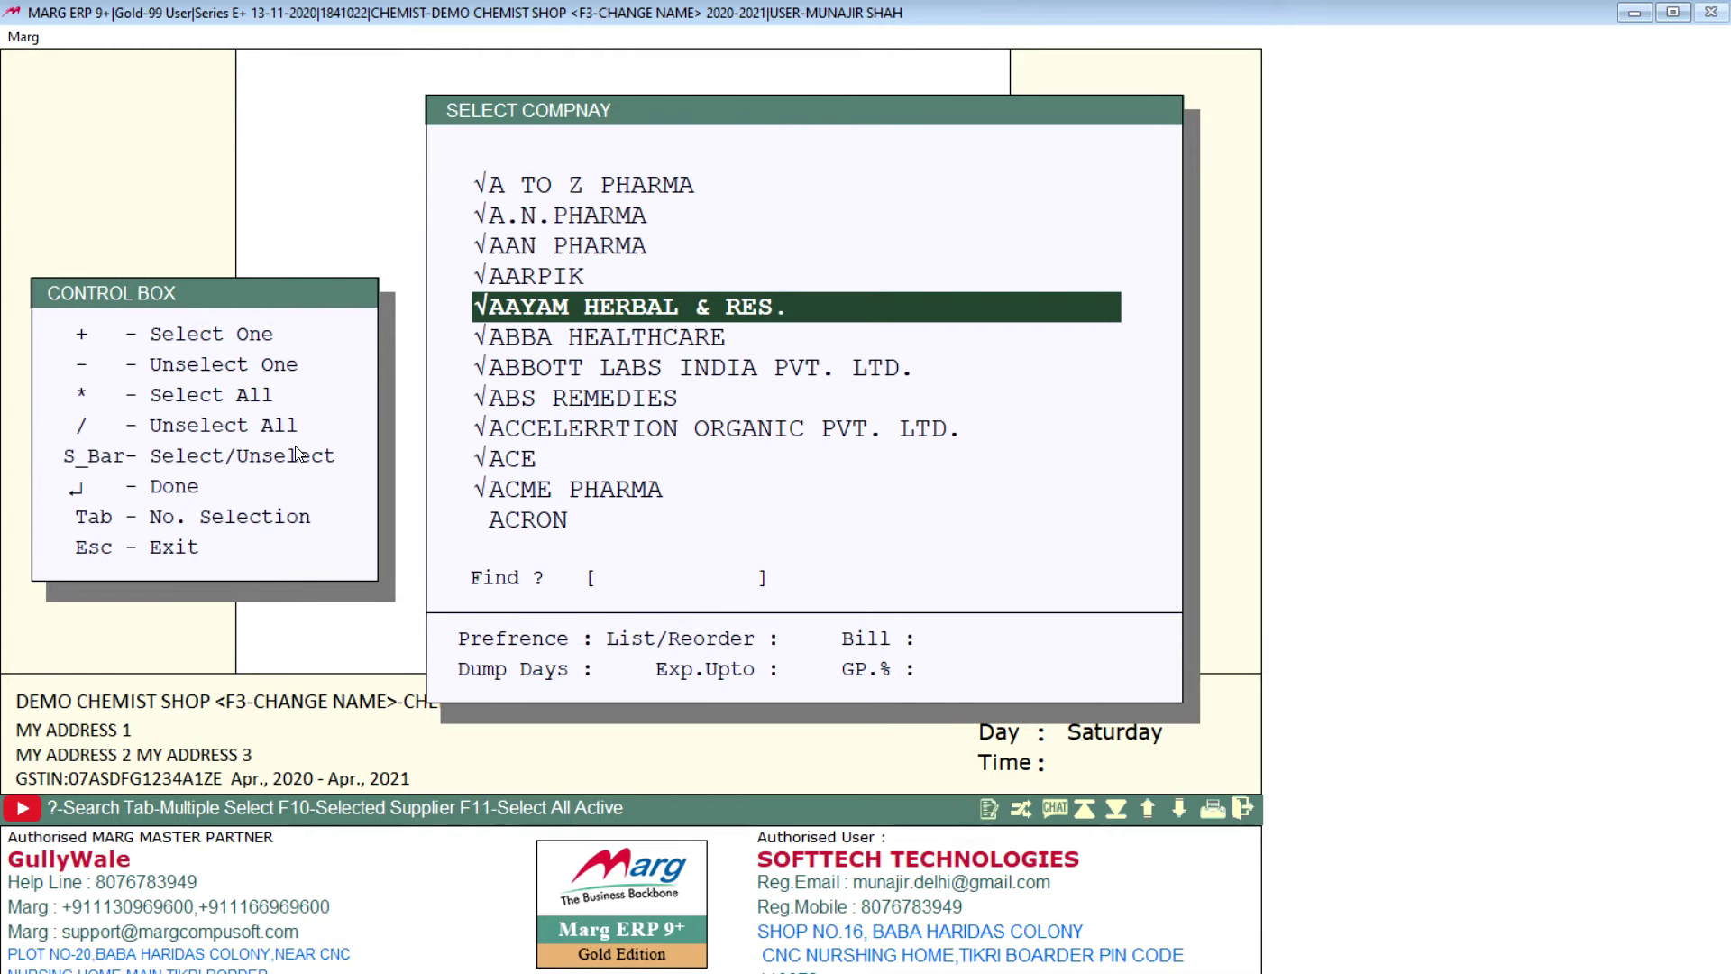
pyautogui.press('Return')
pyautogui.press('Return')
pyautogui.press('Return')
pyautogui.press('Return')
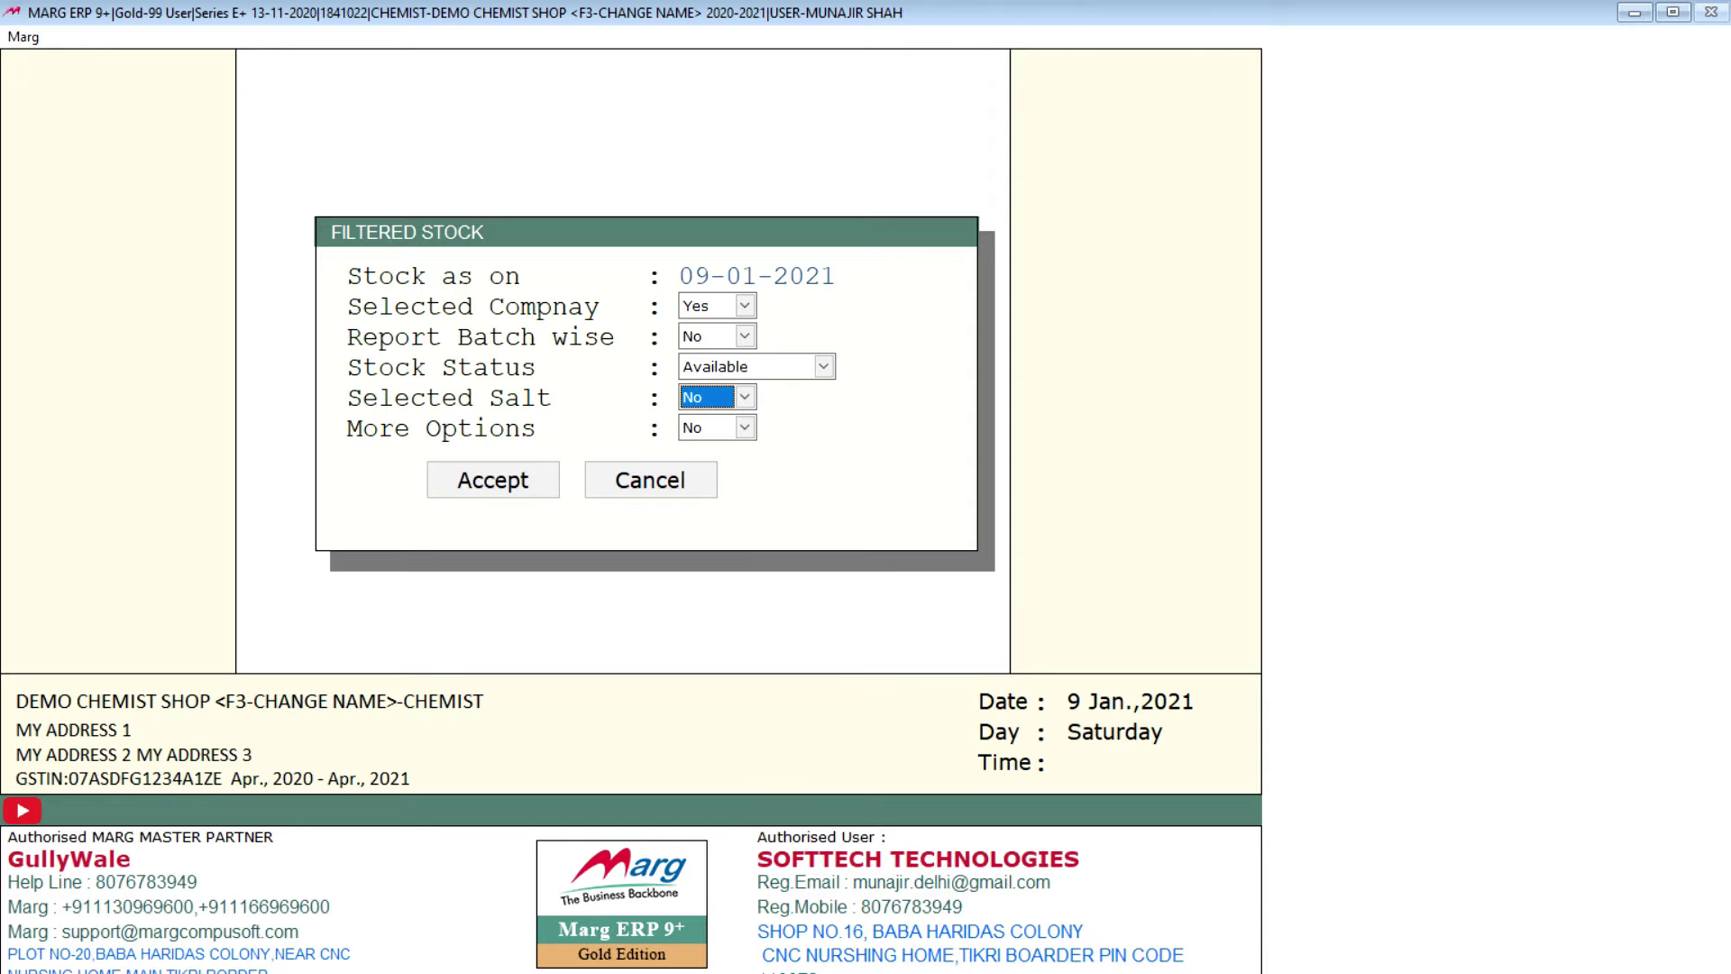
pyautogui.press('Up')
pyautogui.hotkey('alt', 'Down')
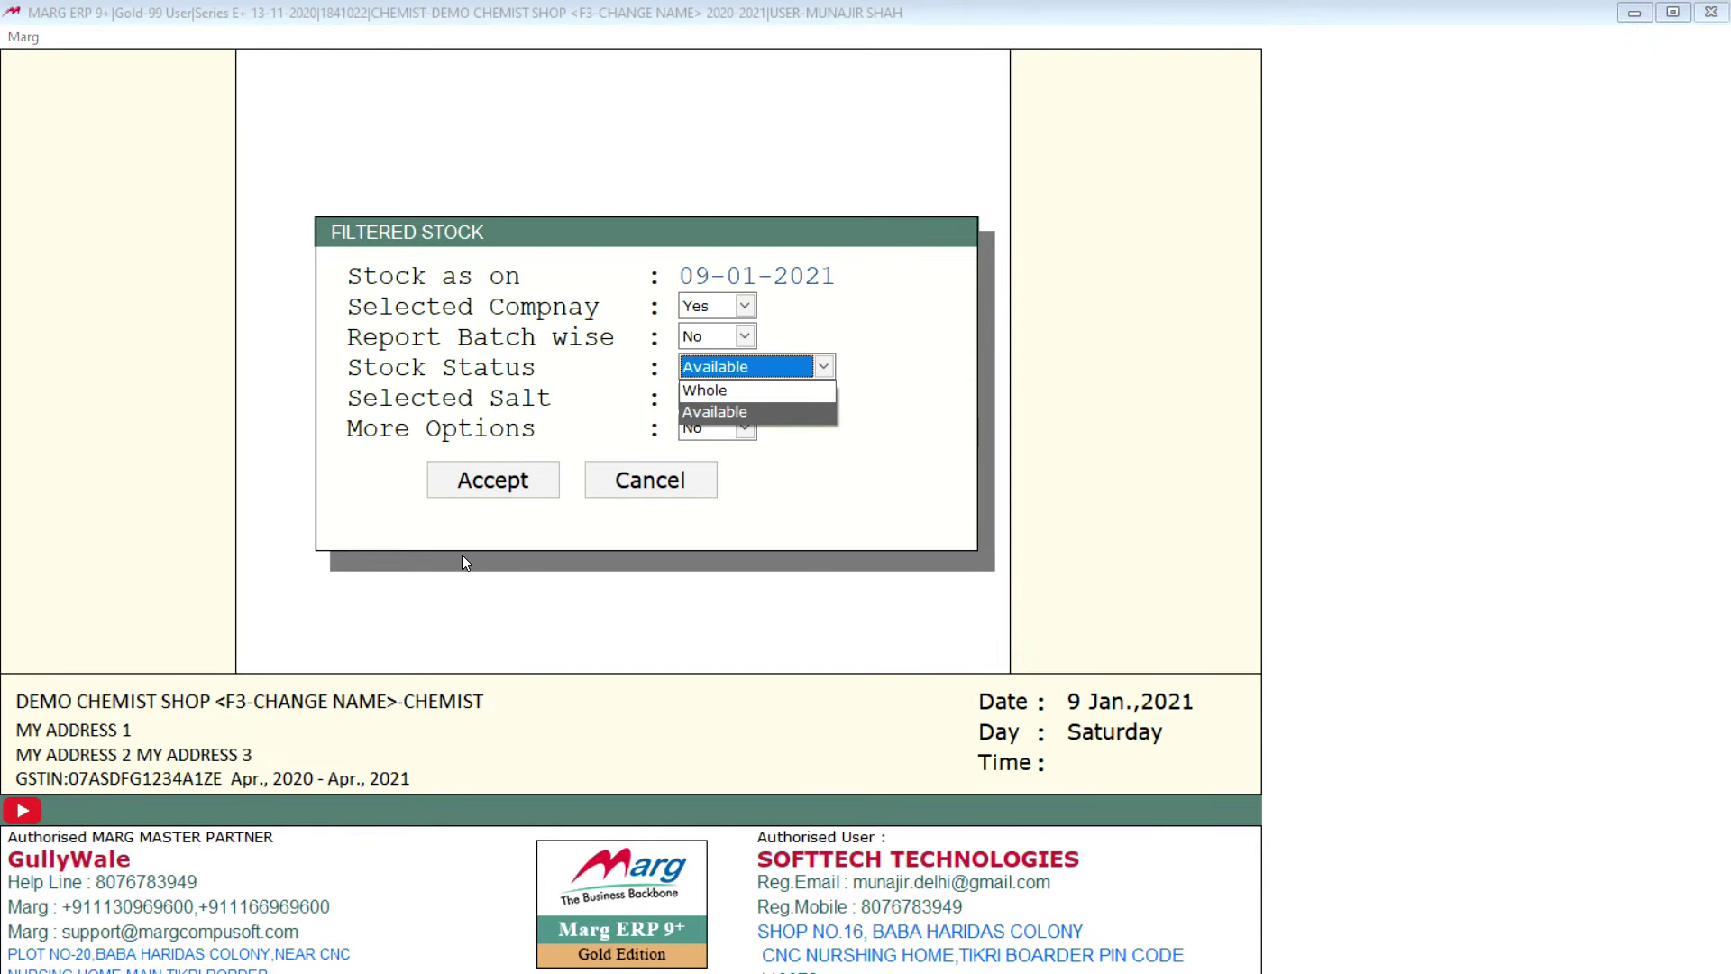
pyautogui.press('Up')
pyautogui.press('Return')
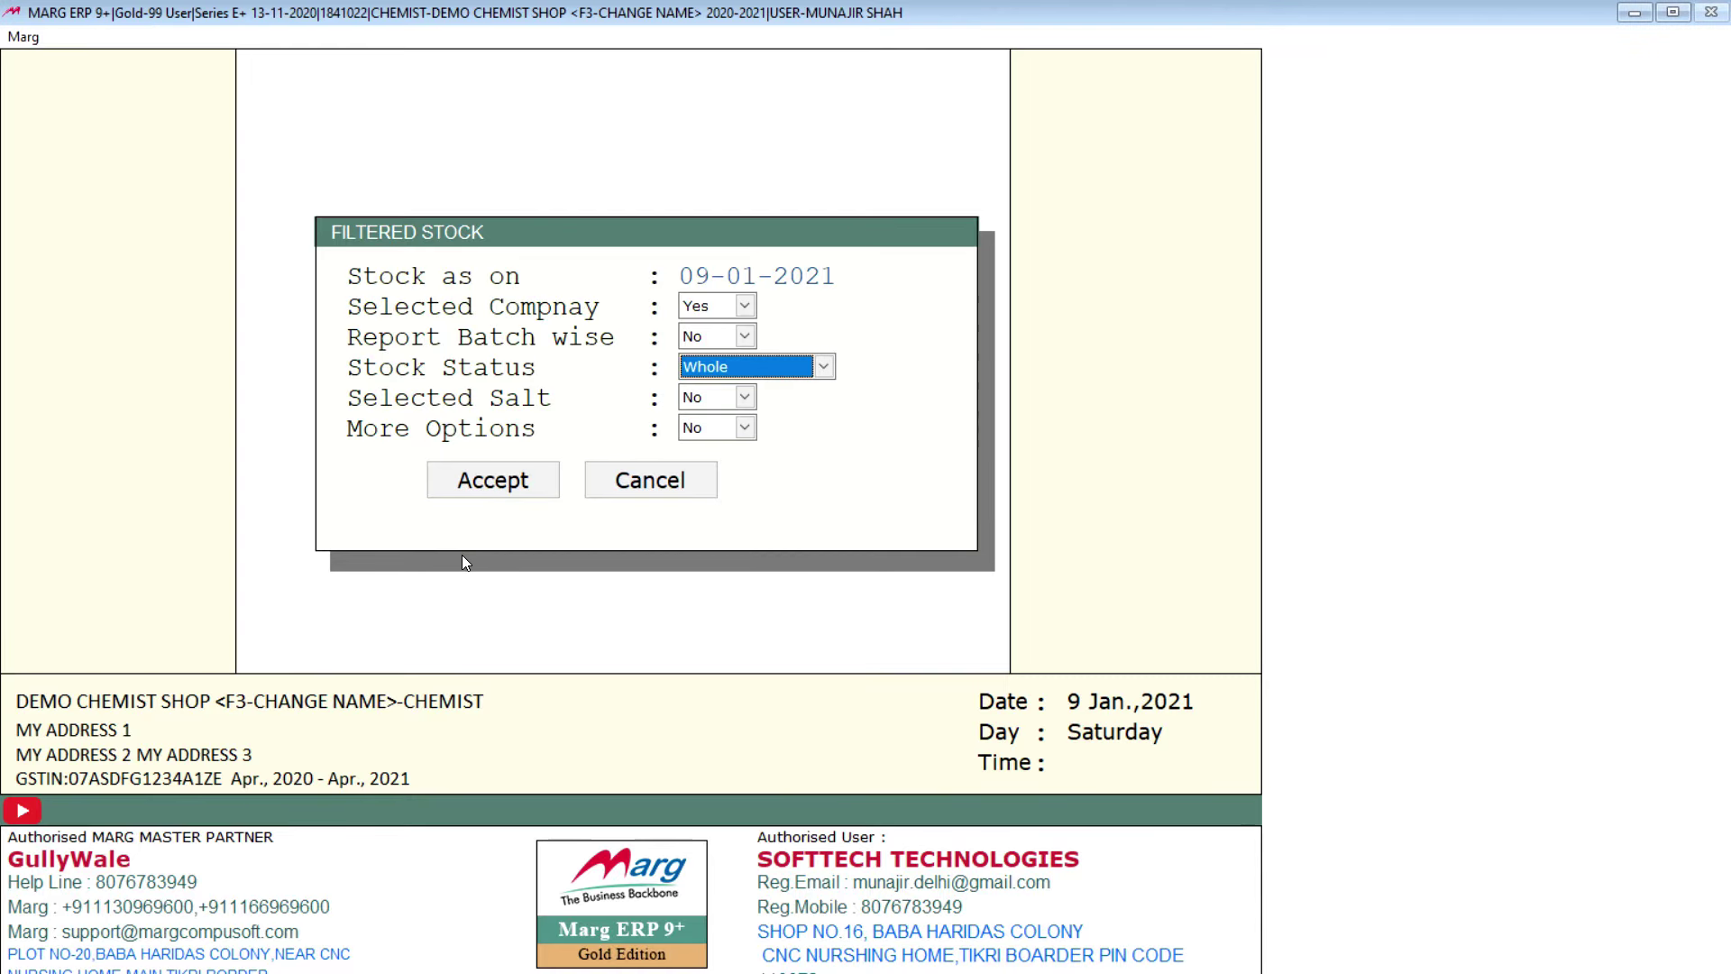
pyautogui.press('Return')
pyautogui.press('Return')
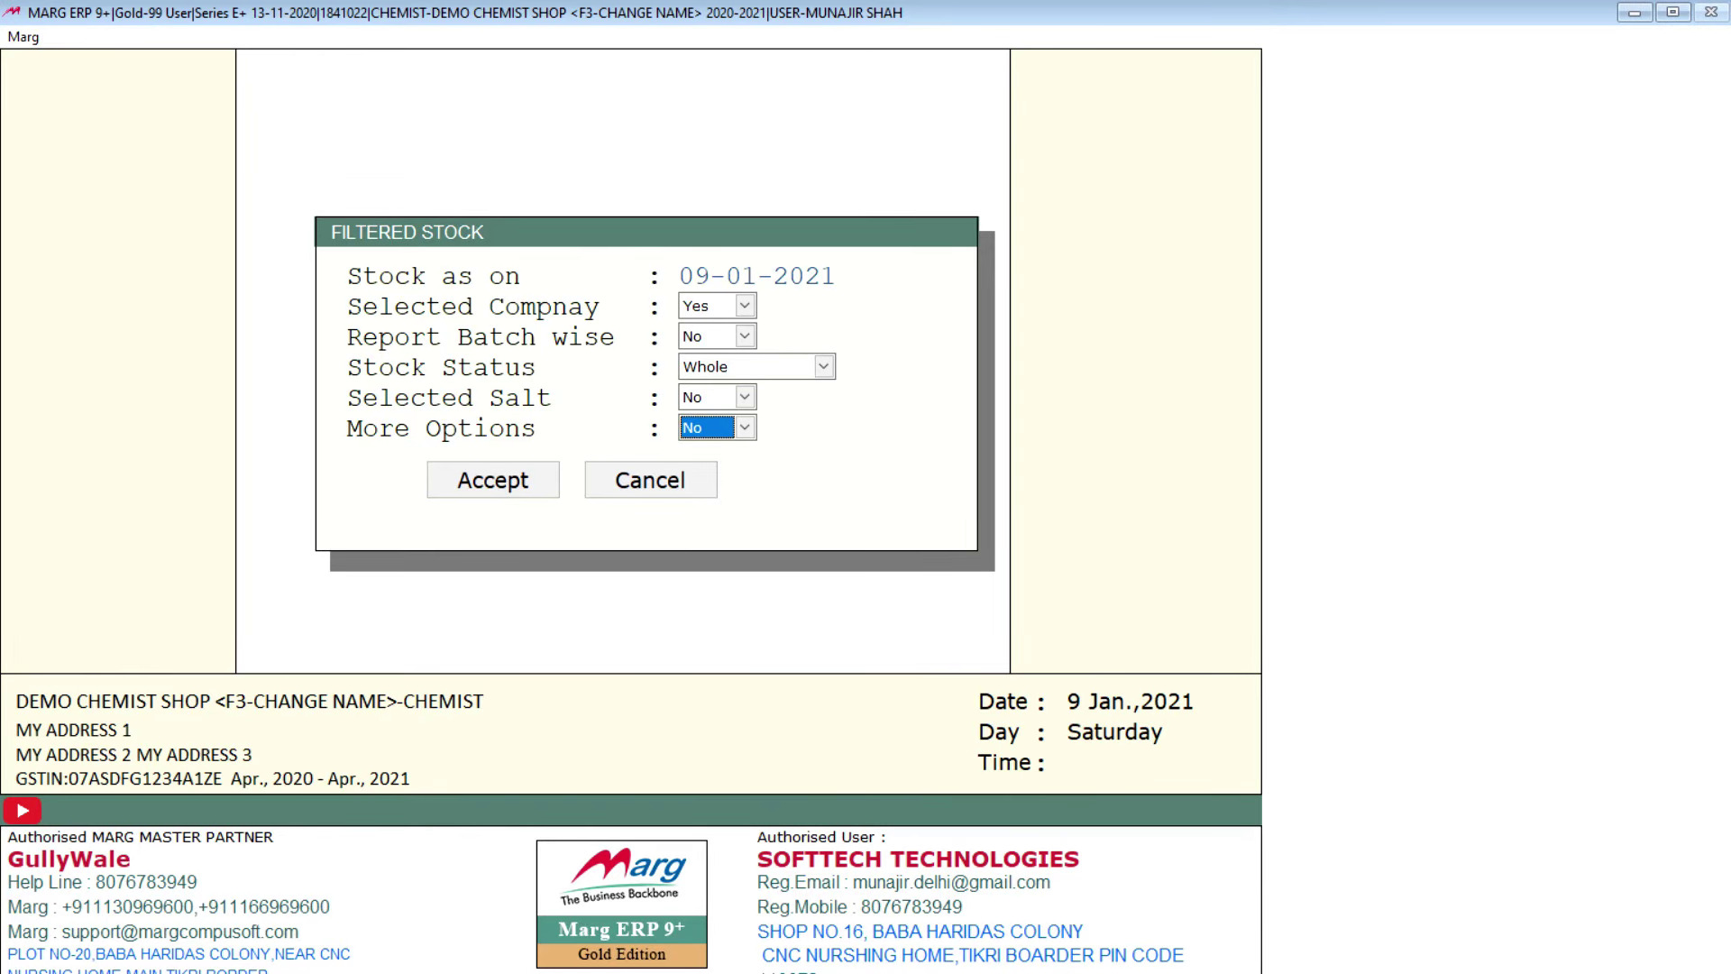
pyautogui.press('Return')
pyautogui.press('Return')
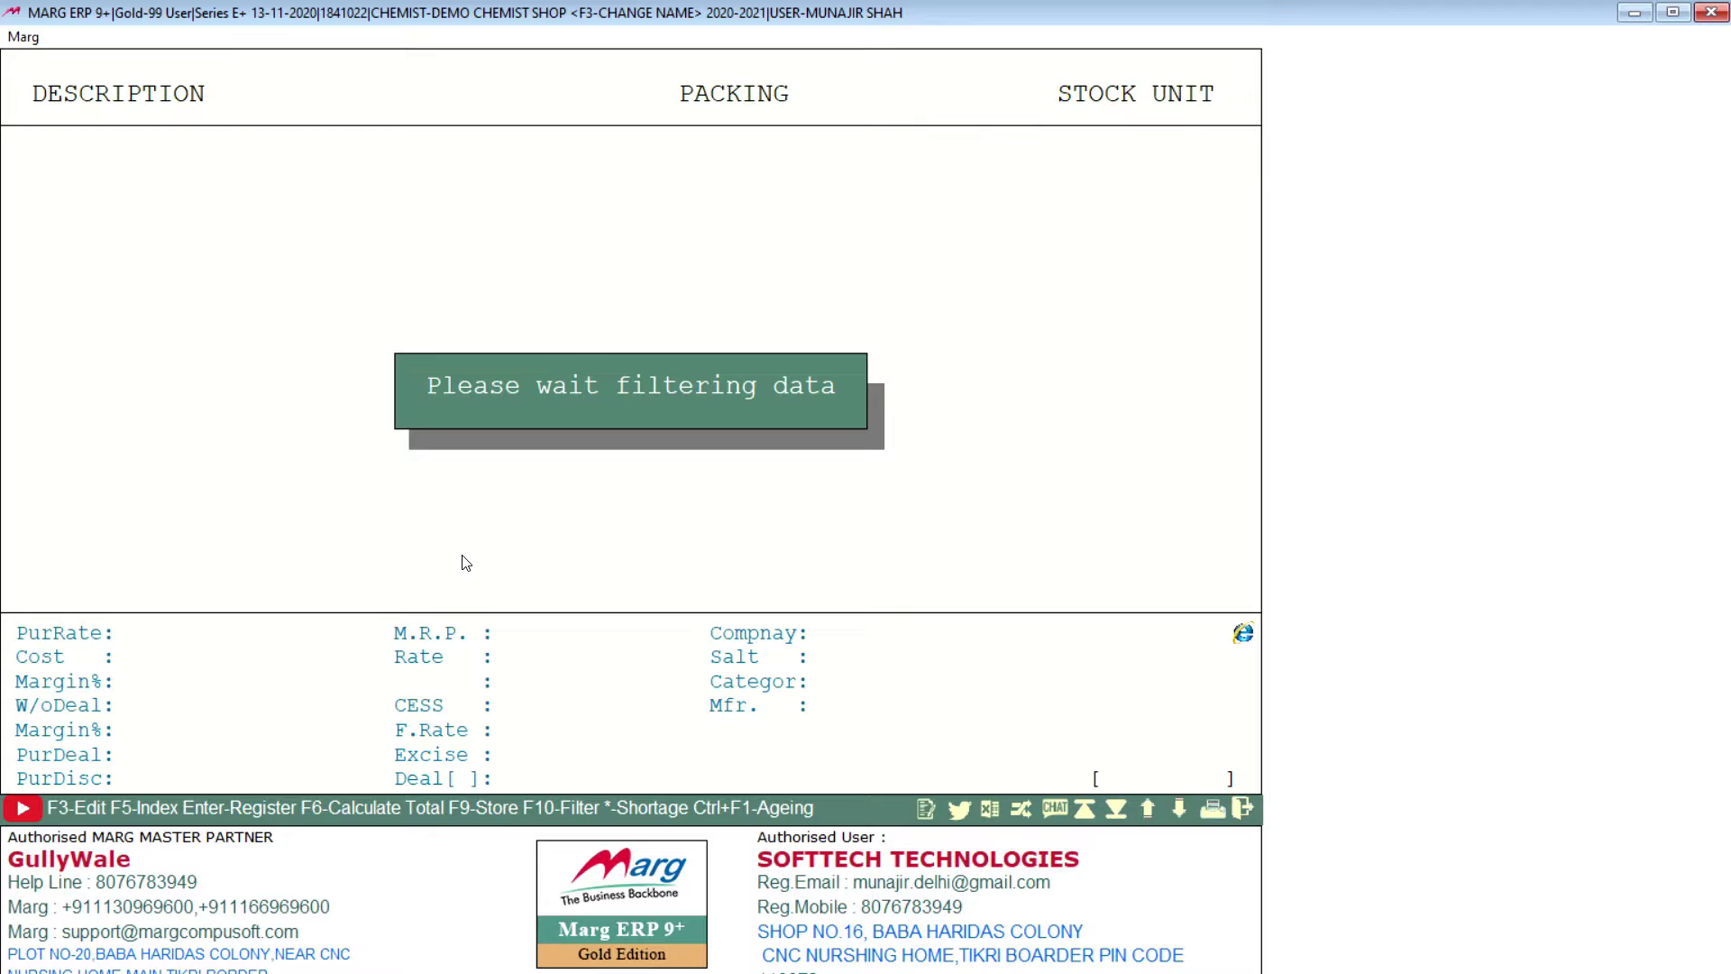
pyautogui.press('Down')
pyautogui.press('Down')
pyautogui.press('Down')
pyautogui.press('Down')
pyautogui.press('Down')
pyautogui.press('Down')
pyautogui.press('Down')
pyautogui.press('Down')
pyautogui.press('Down')
pyautogui.press('Down')
pyautogui.press('Down')
pyautogui.press('Down')
pyautogui.press('Down')
pyautogui.press('Down')
pyautogui.press('Down')
pyautogui.press('Down')
pyautogui.press('Down')
pyautogui.press('Down')
pyautogui.press('Down')
pyautogui.press('Down')
pyautogui.press('Down')
pyautogui.press('Down')
pyautogui.press('Down')
pyautogui.press('Down')
pyautogui.press('Down')
pyautogui.press('Down')
pyautogui.press('Down')
pyautogui.press('Down')
pyautogui.press('Down')
pyautogui.press('Down')
pyautogui.press('Down')
pyautogui.press('Down')
pyautogui.press('Down')
pyautogui.press('Down')
pyautogui.press('Down')
pyautogui.press('Down')
pyautogui.press('Down')
pyautogui.press('Down')
pyautogui.press('Down')
pyautogui.press('Escape')
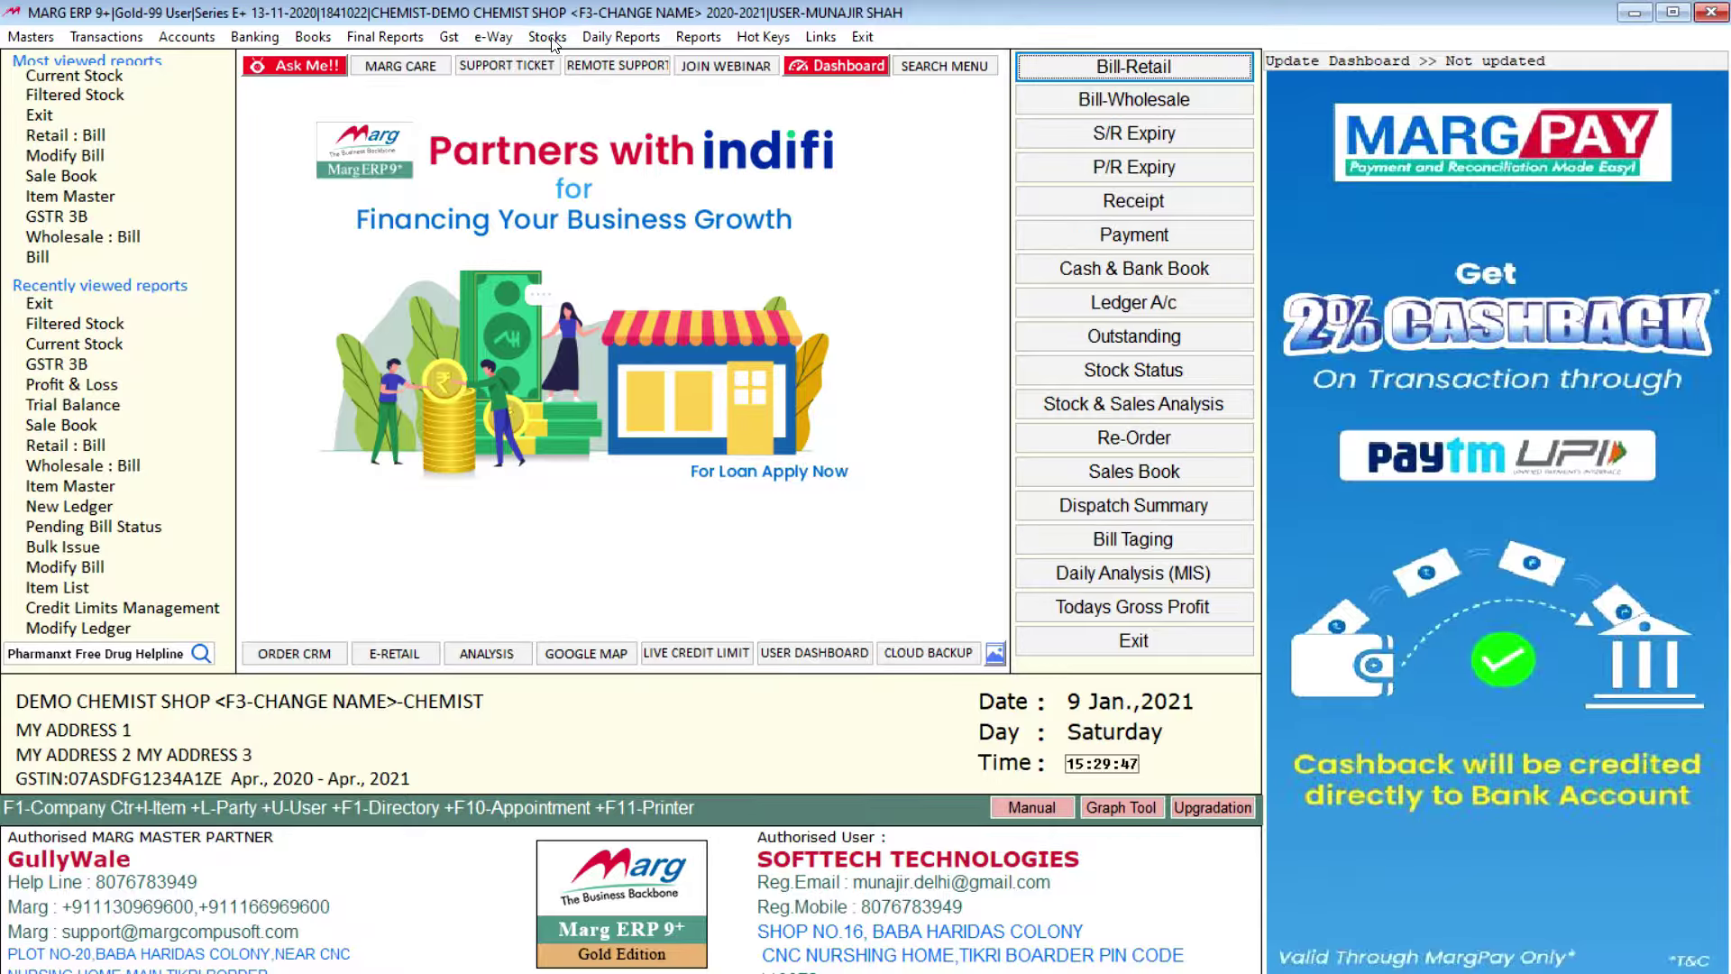
# Step: Open the Filtered Stock report for 09-01-2021 and enable its More Options filters
pyautogui.click(549, 38)
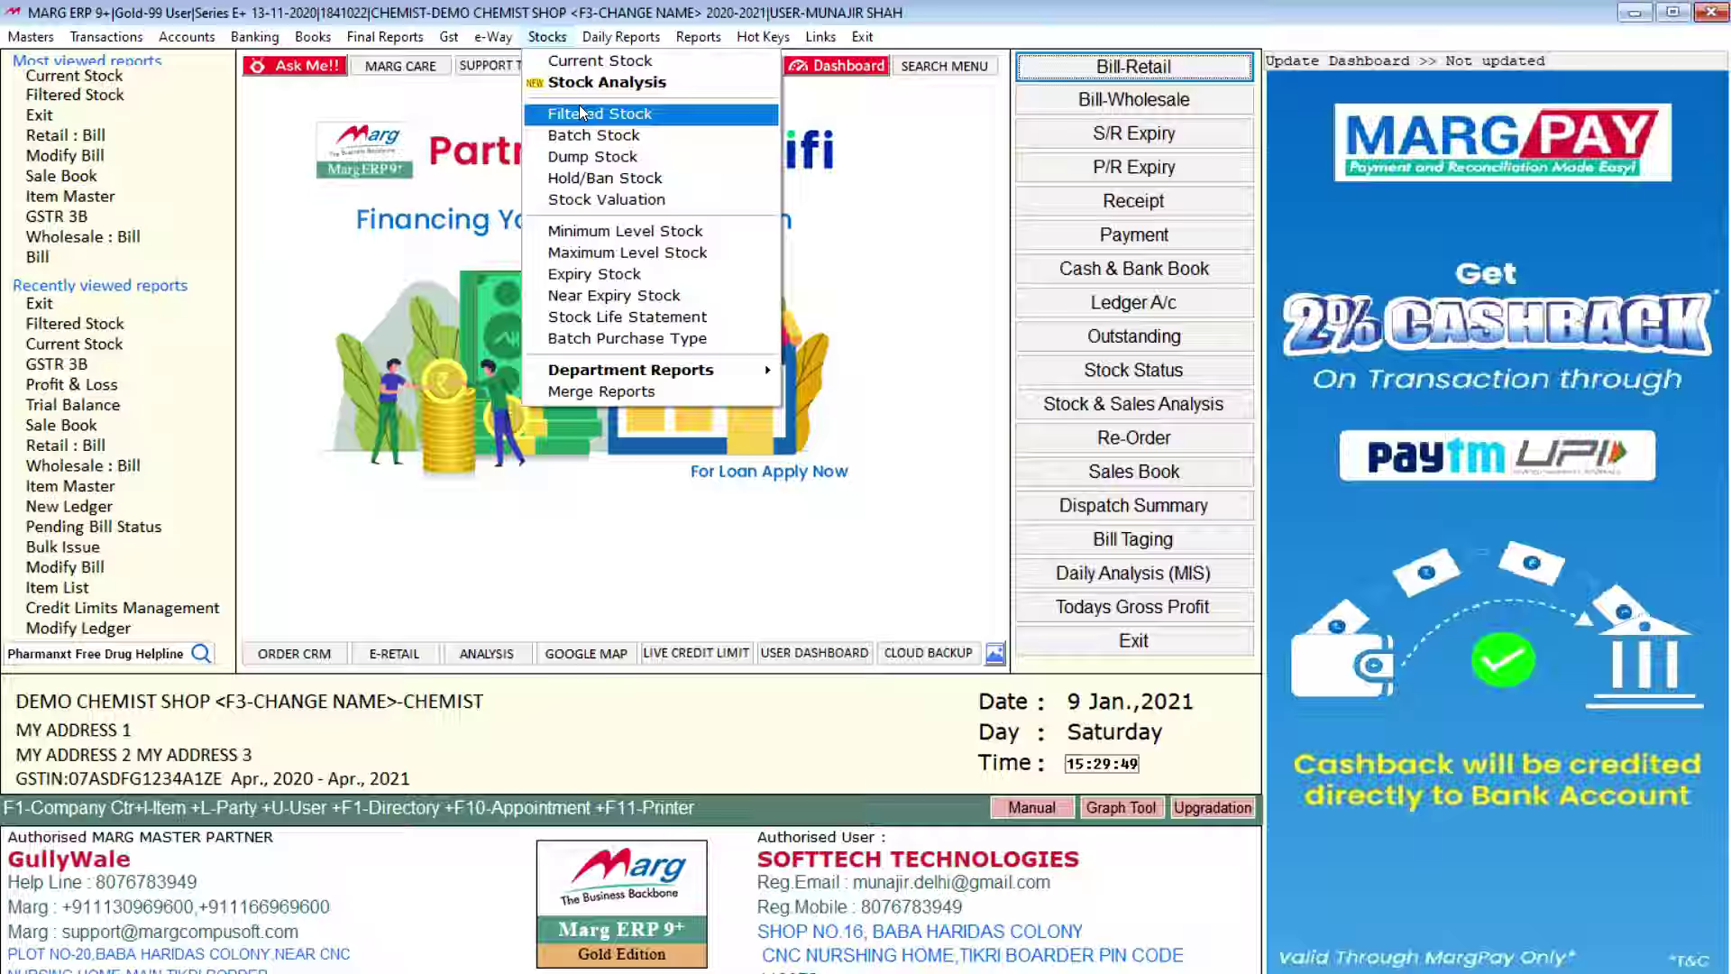
pyautogui.click(579, 110)
pyautogui.press('Return')
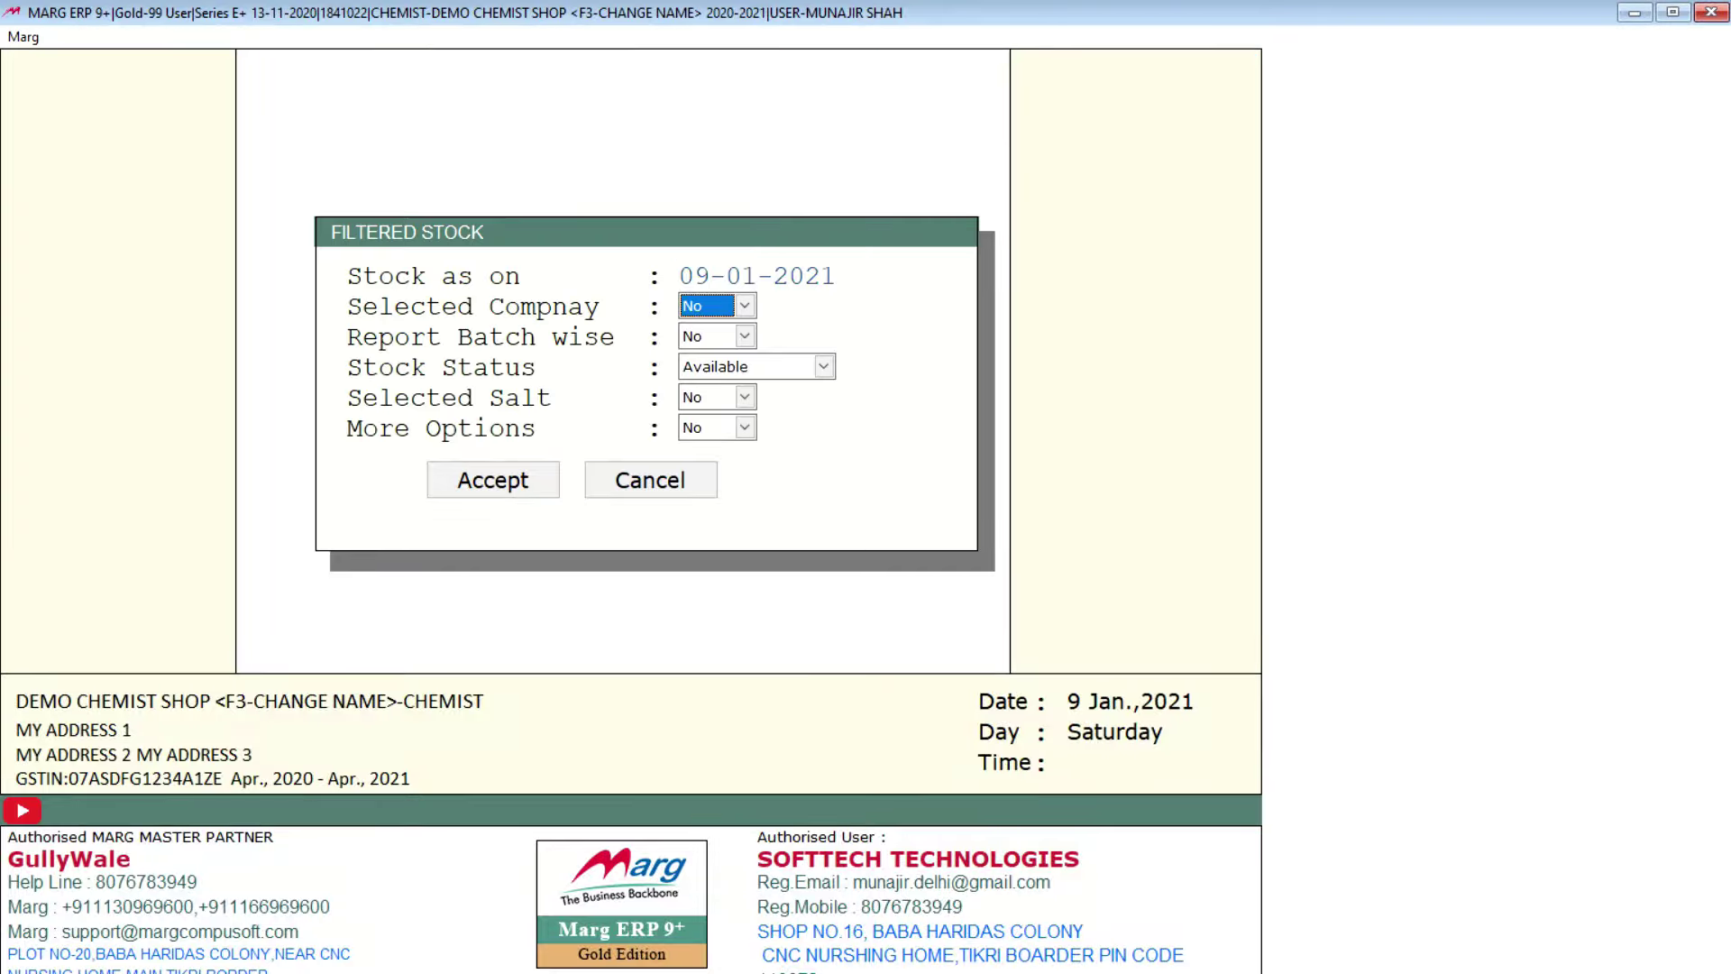
pyautogui.press('Return')
pyautogui.press('Return')
pyautogui.press('Return')
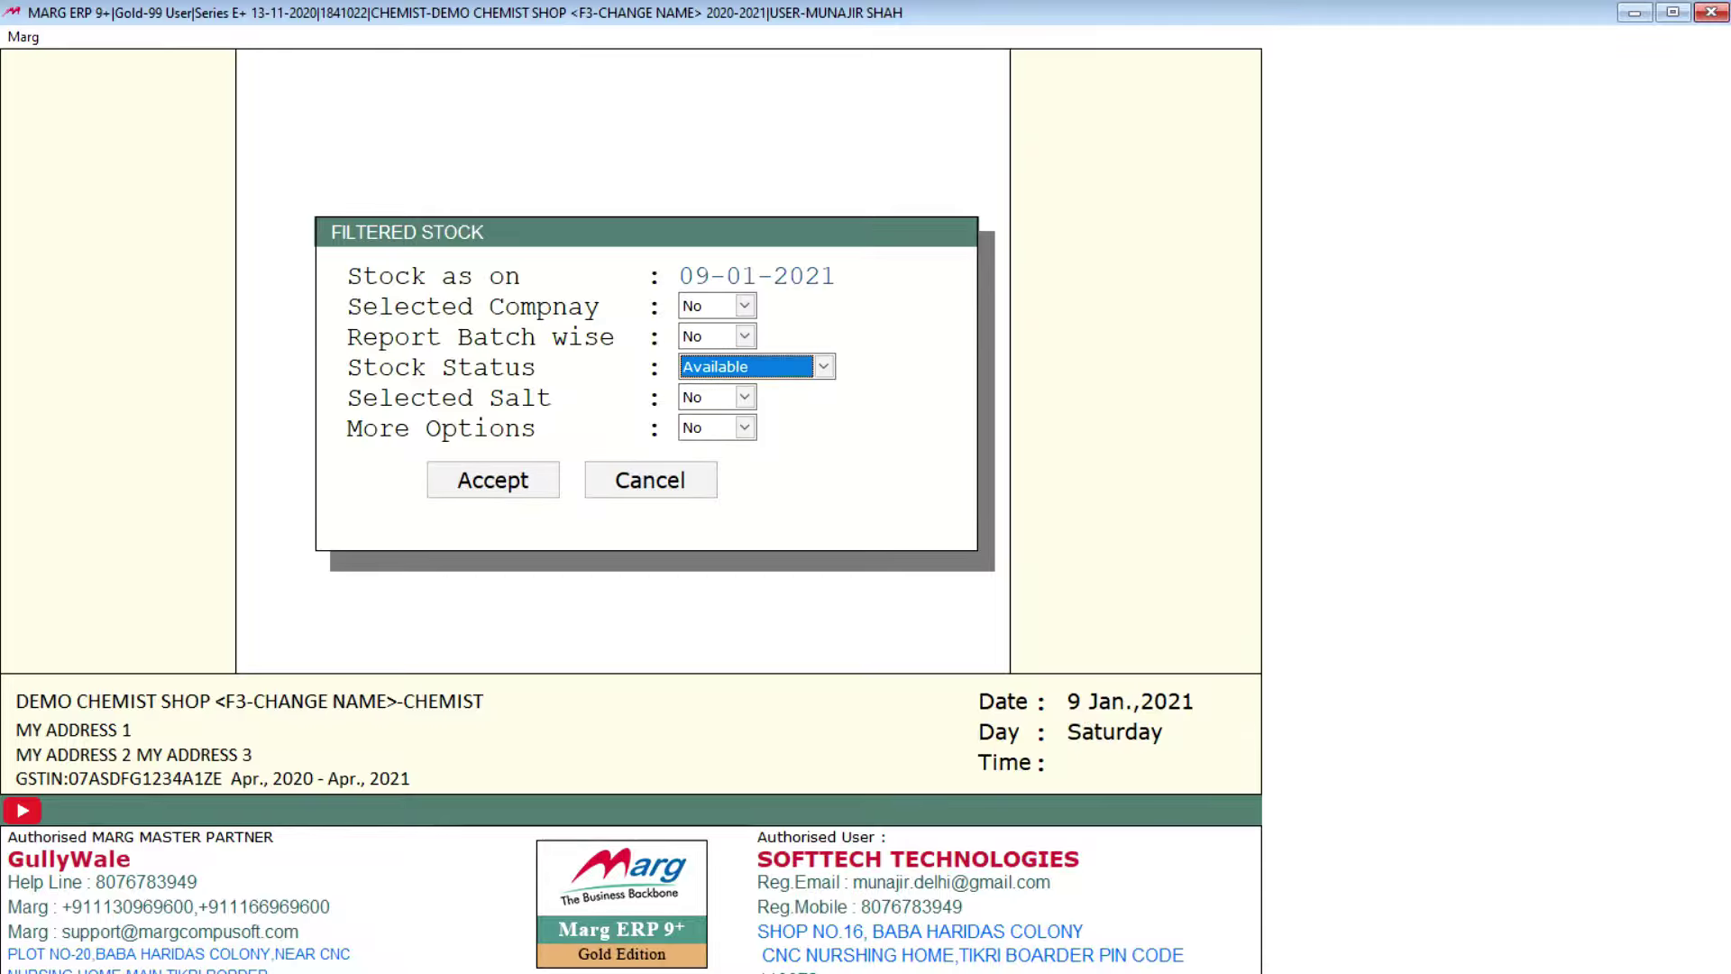
pyautogui.press('Return')
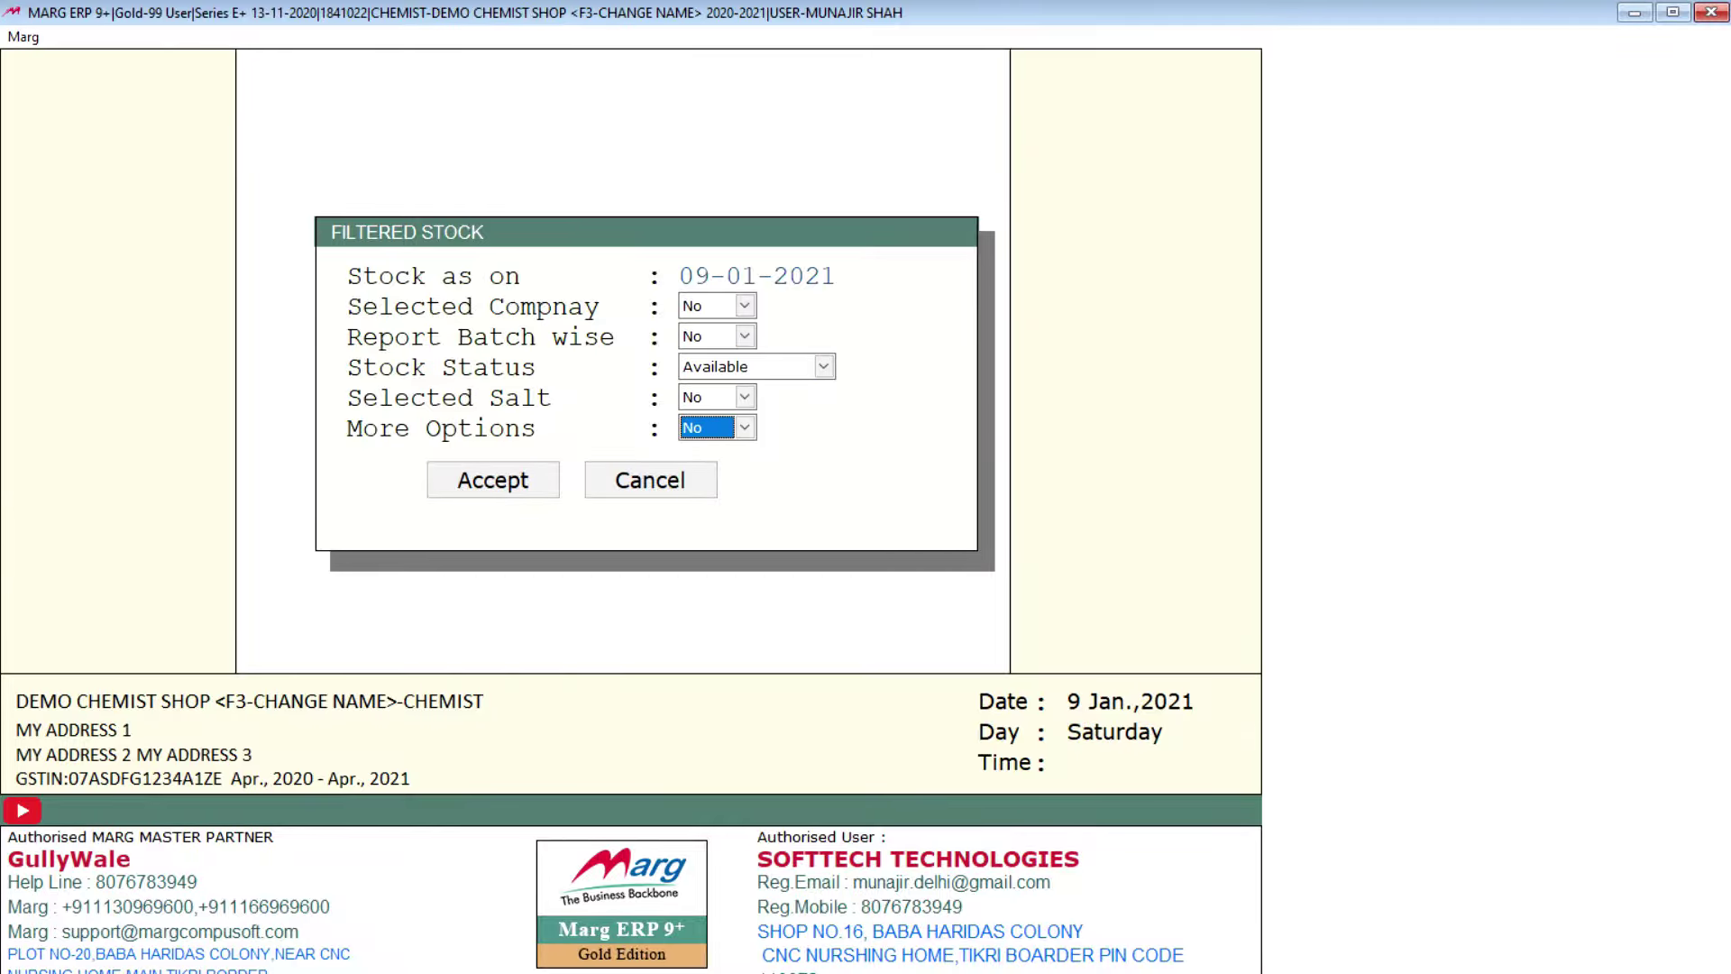
pyautogui.press('y')
pyautogui.press('Return')
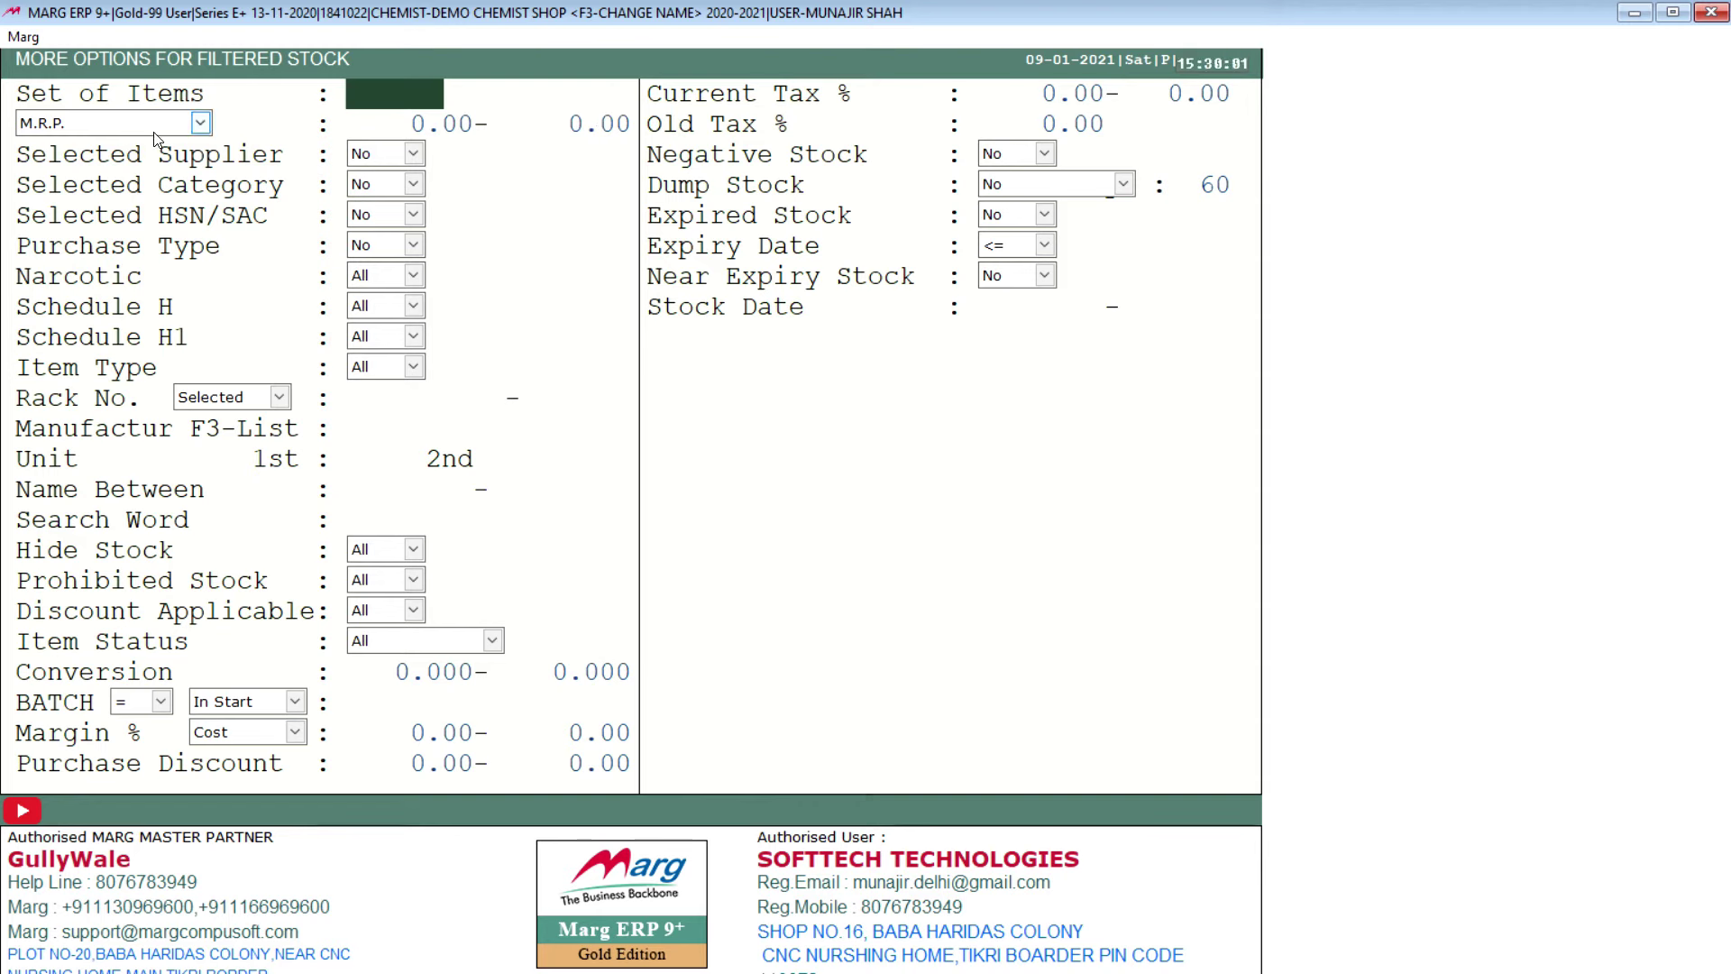
pyautogui.press('Return')
pyautogui.press('Return')
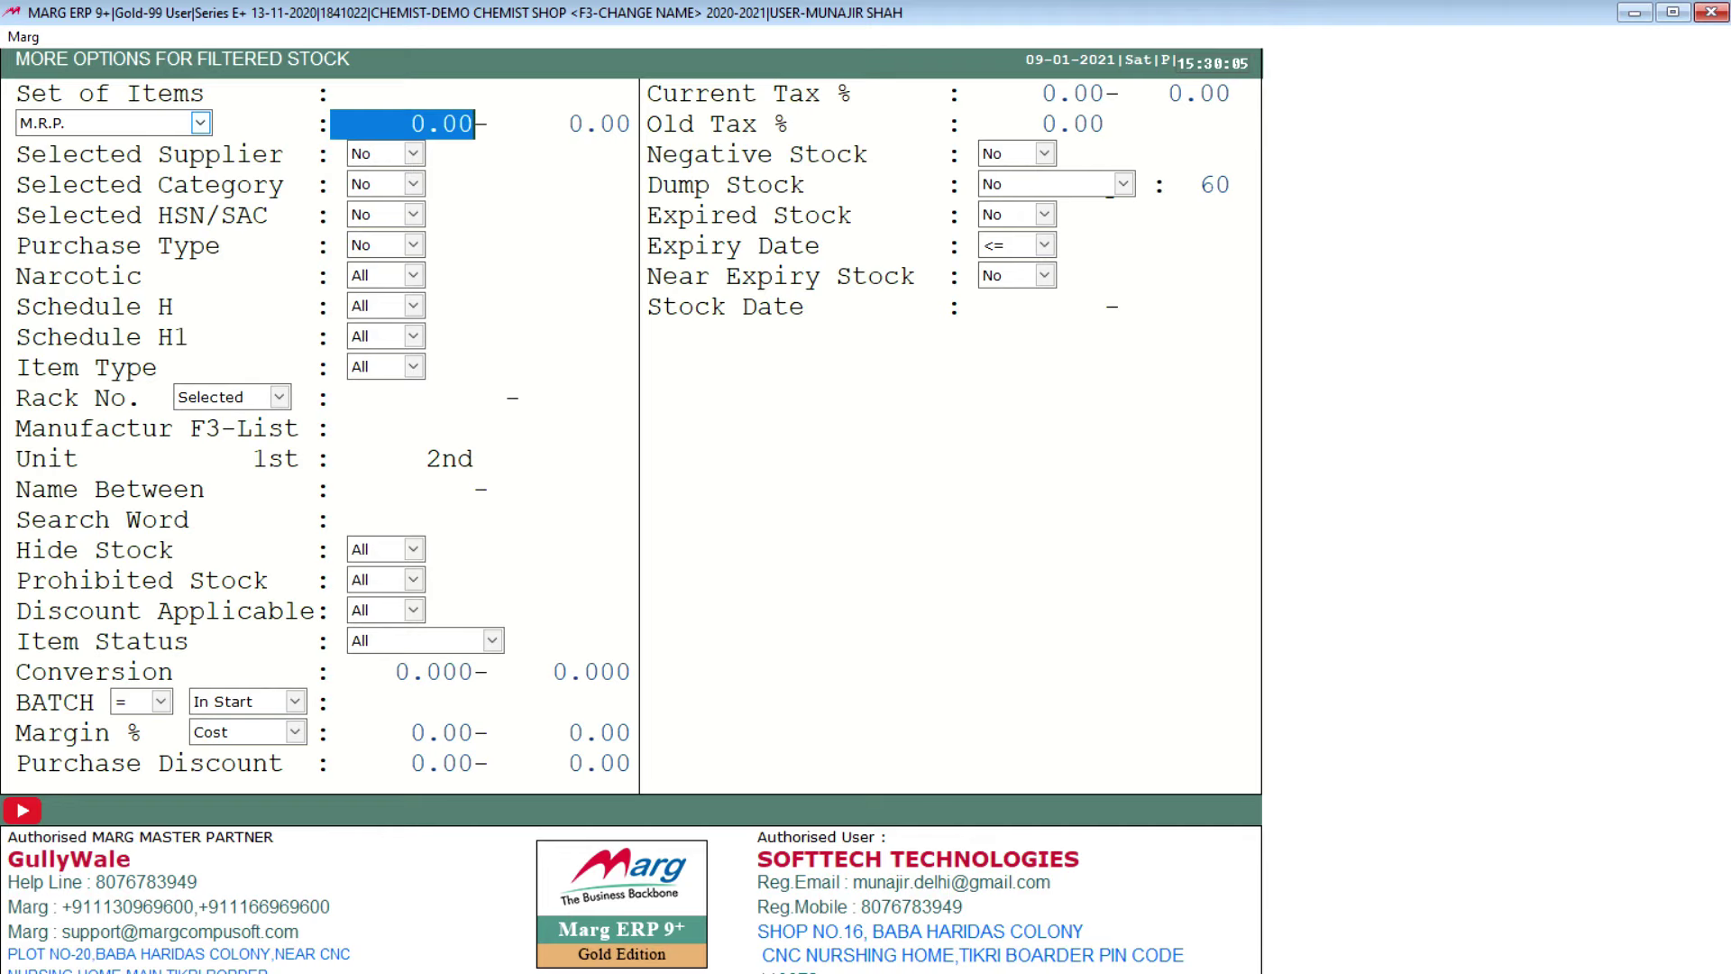
pyautogui.press('Return')
pyautogui.press('Return')
pyautogui.press('Return')
pyautogui.press('Return')
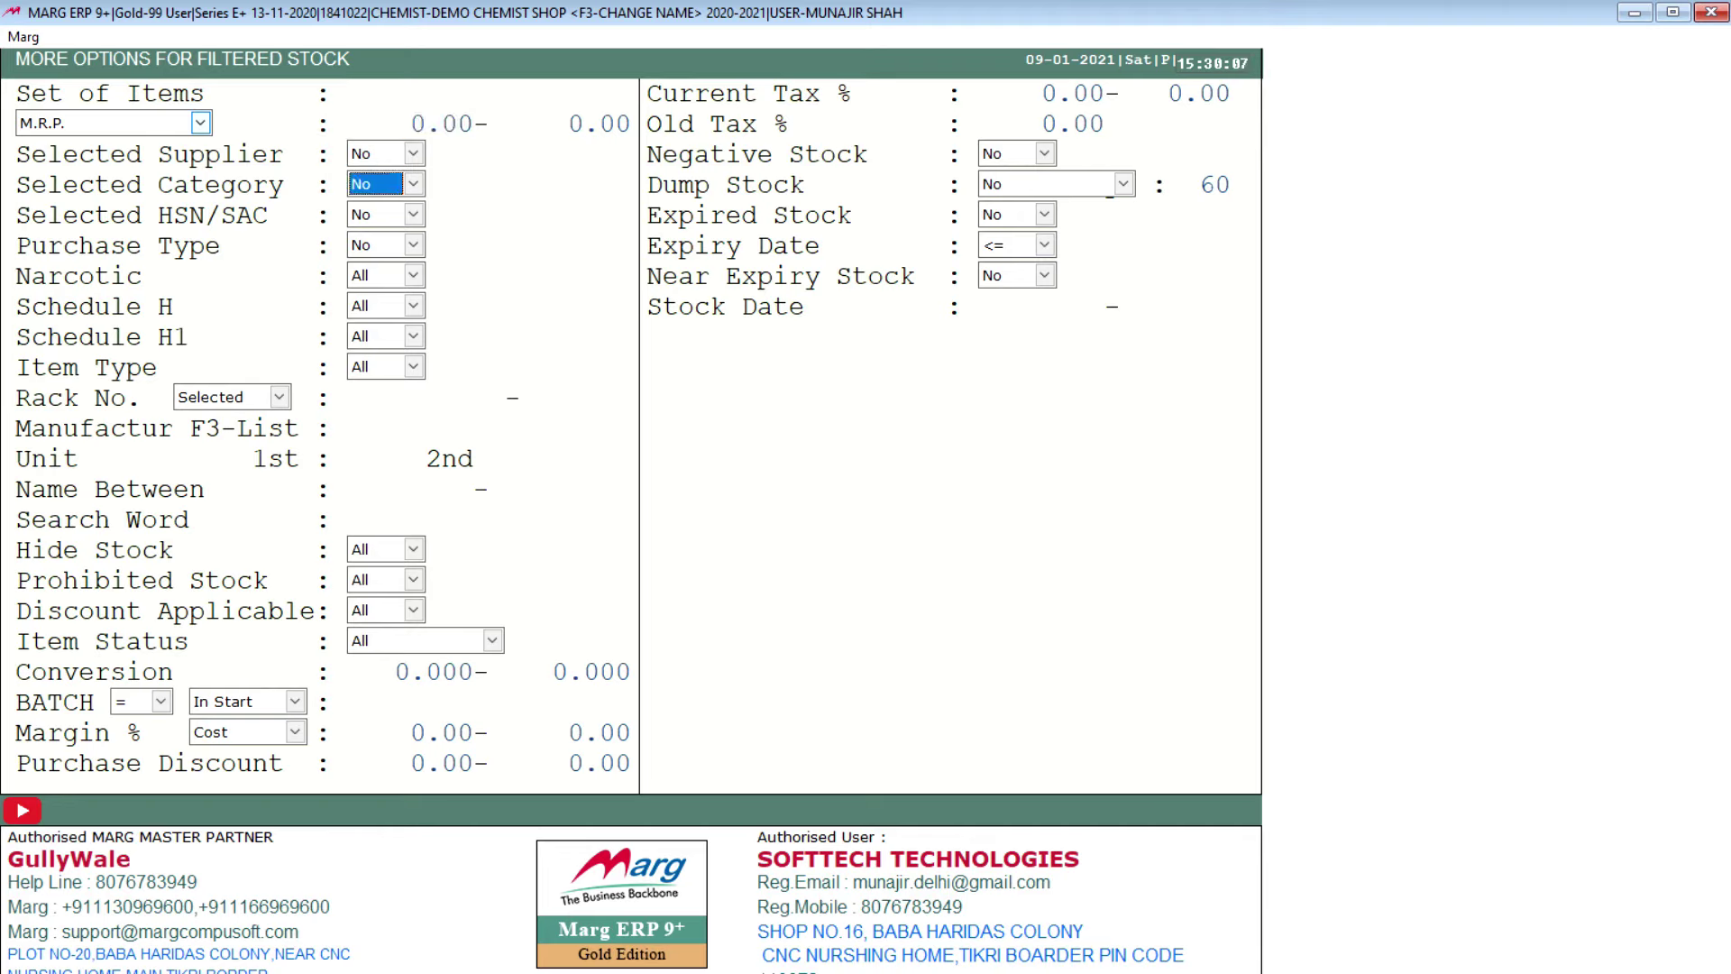
# Step: Pass through the supplier, category, HSN, rack, unit, tax and expiry filters, view Available stock, then close
pyautogui.press('Up')
pyautogui.press('Up')
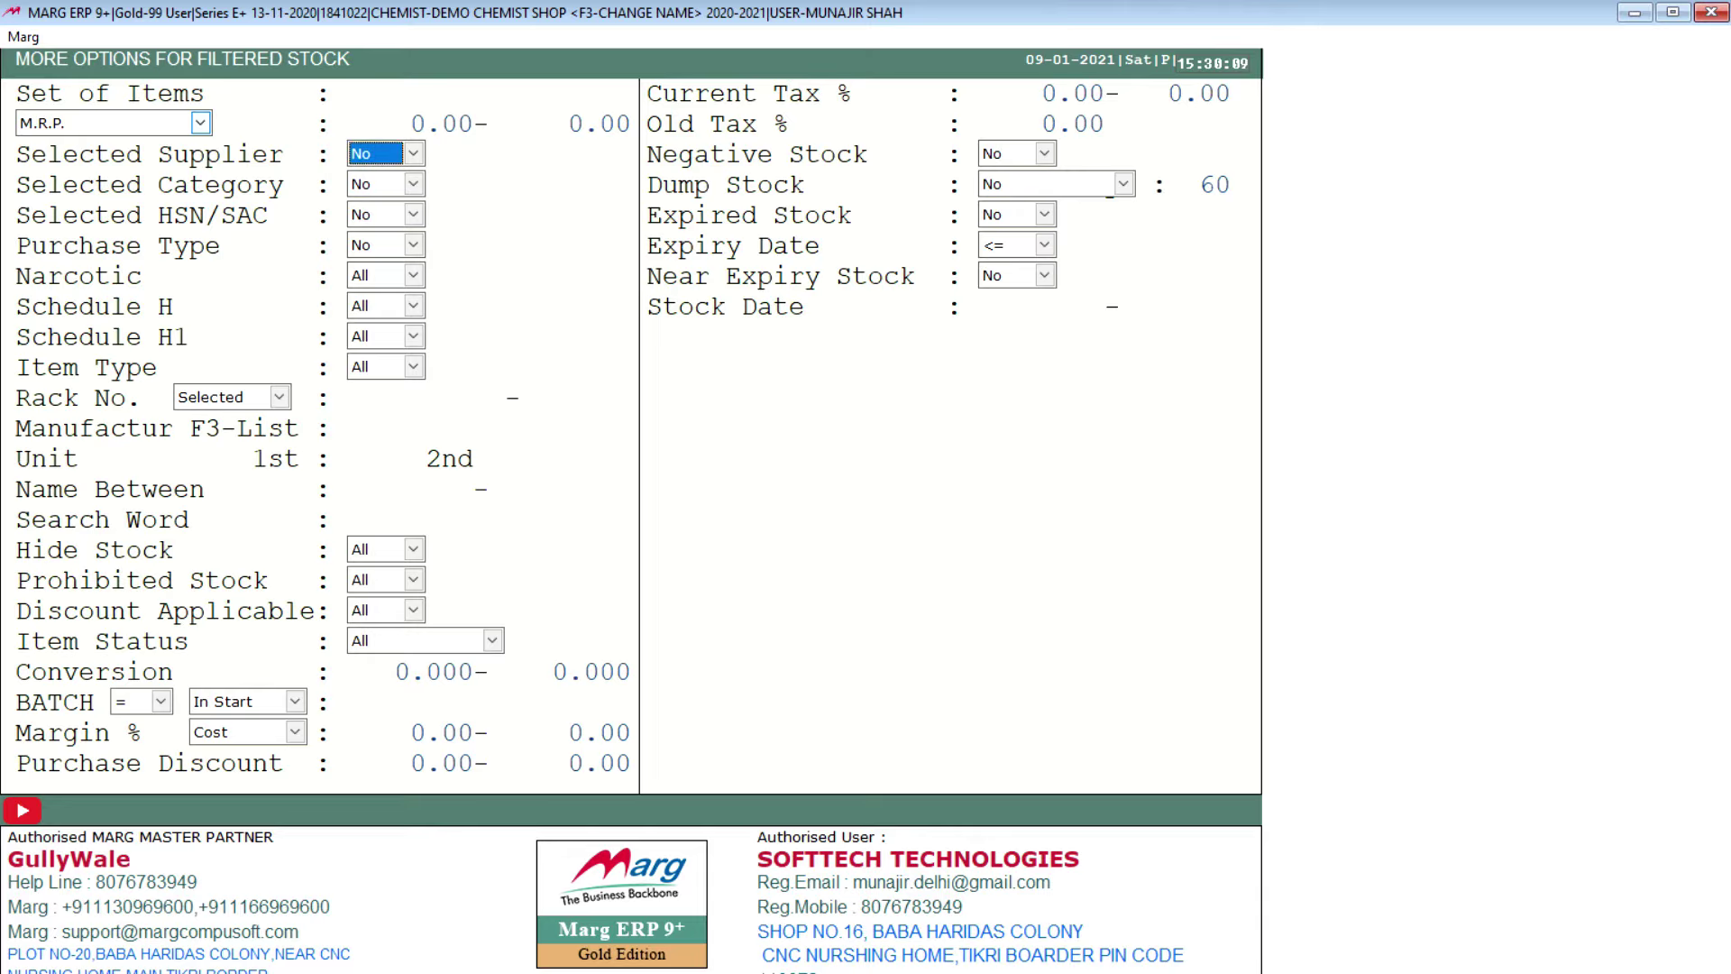
pyautogui.press('Down')
pyautogui.press('Up')
pyautogui.press('Down')
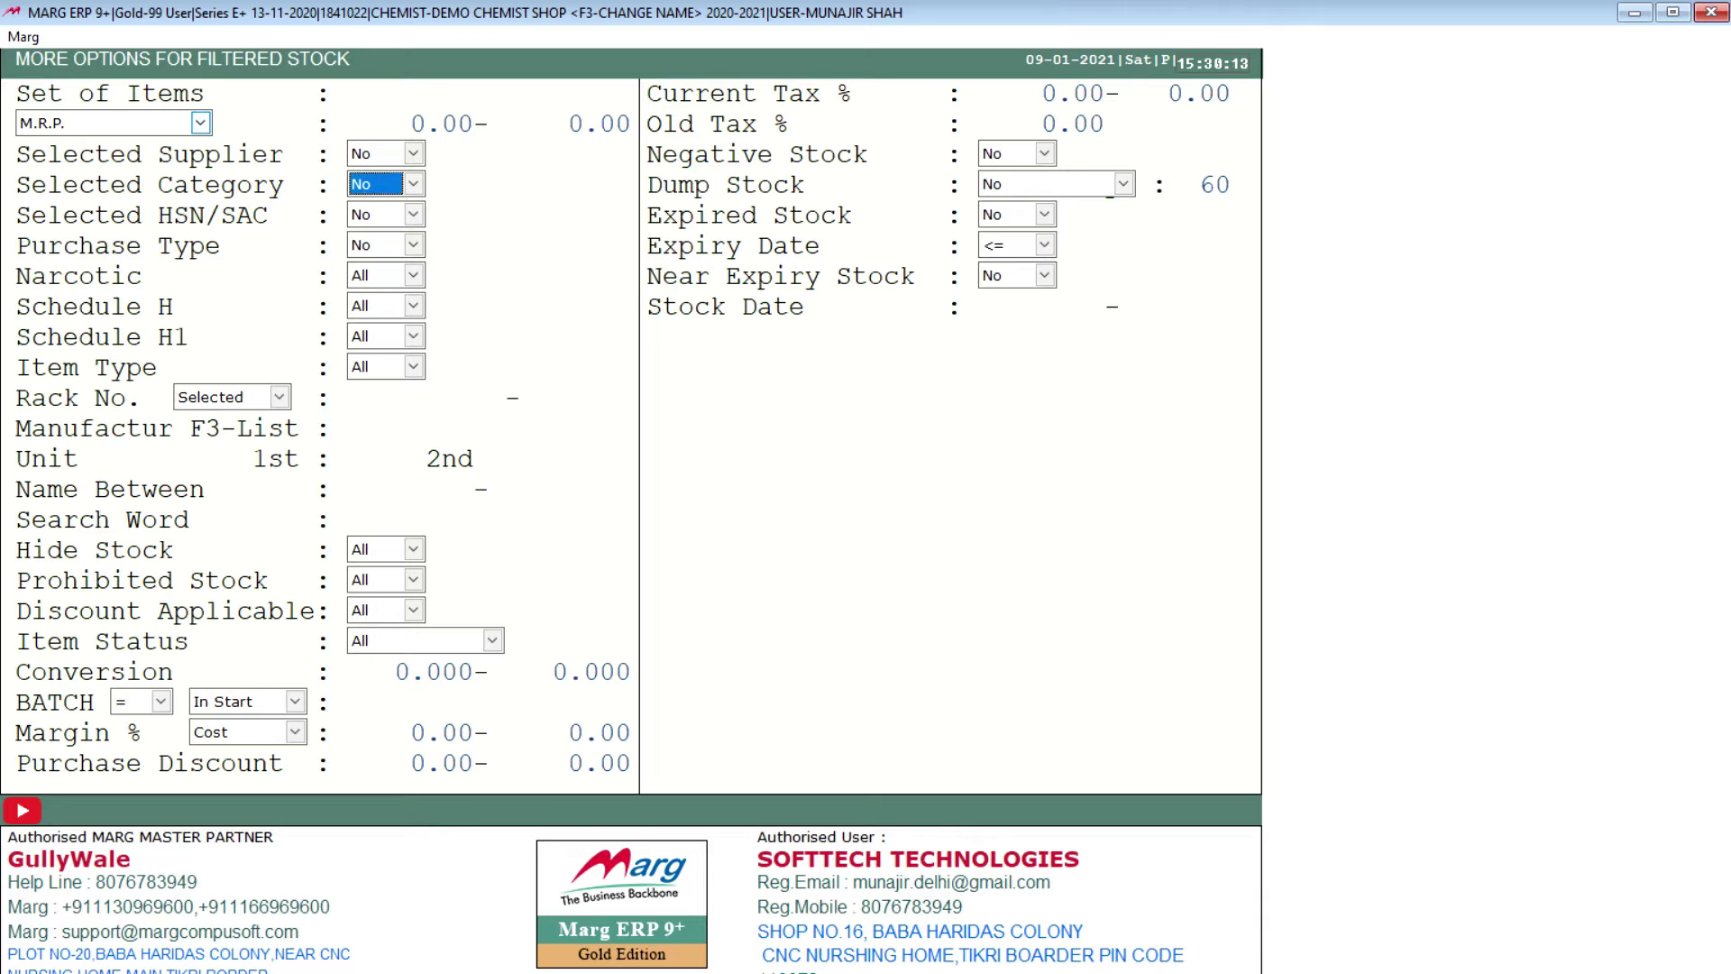
pyautogui.press('Down')
pyautogui.press('Down')
pyautogui.press('Down')
pyautogui.press('Down')
pyautogui.press('Down')
pyautogui.press('Down')
pyautogui.press('Down')
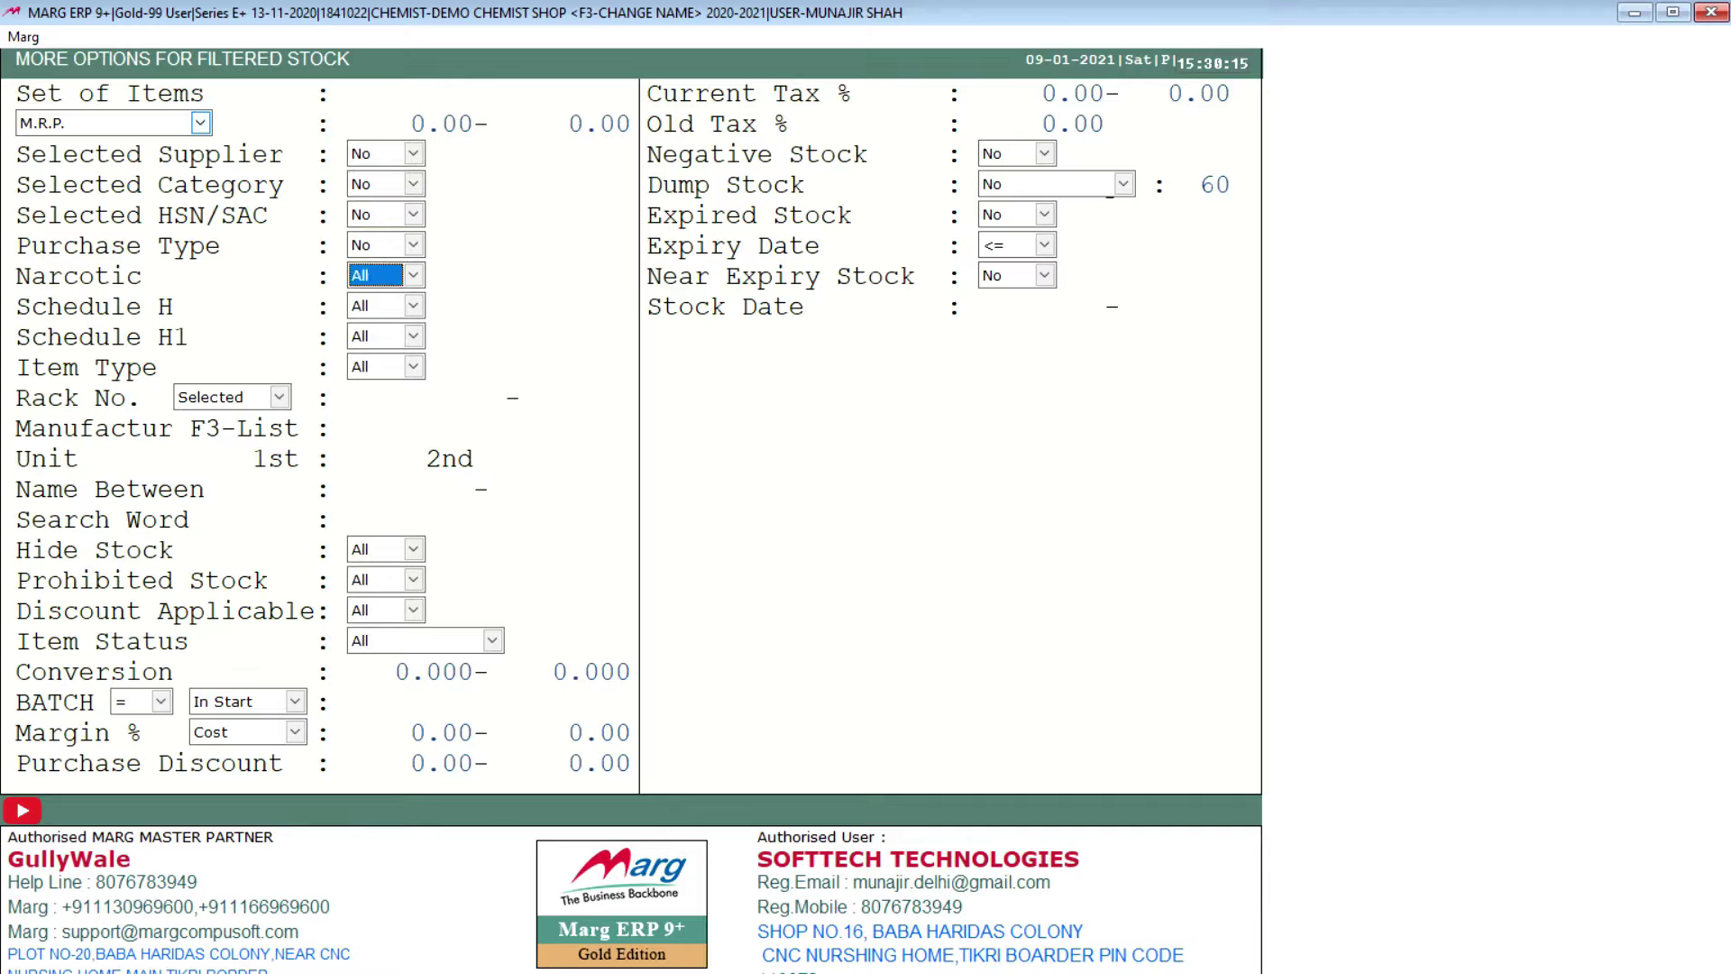
pyautogui.press('Return')
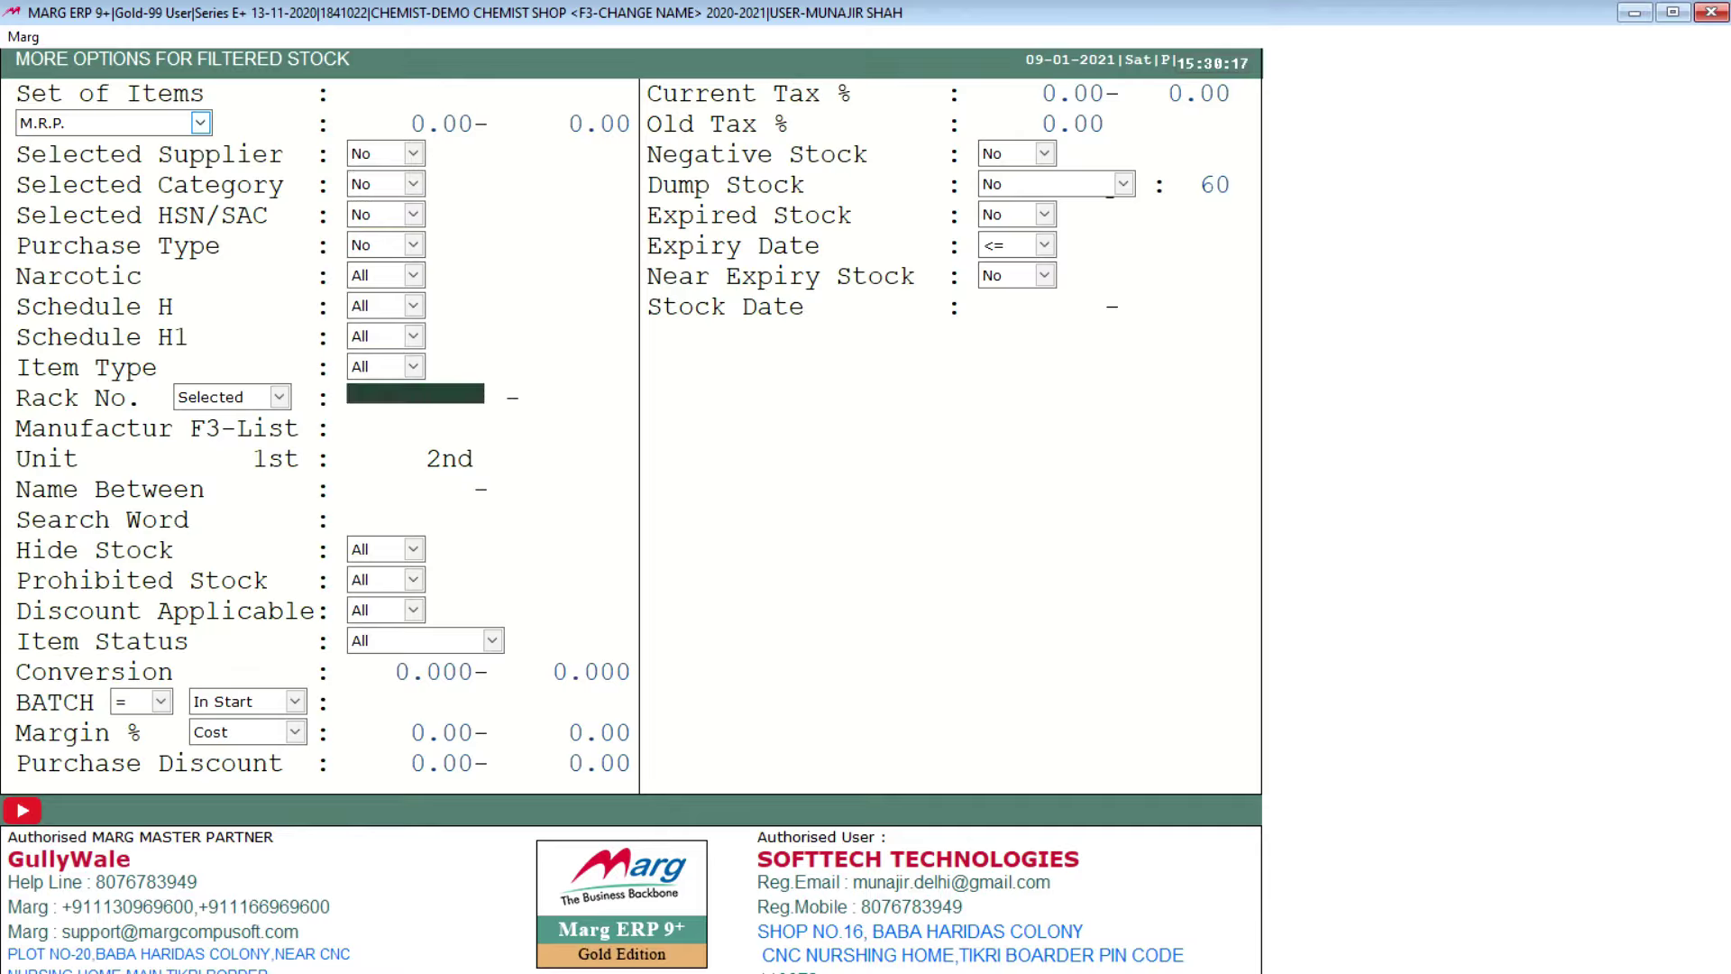
pyautogui.press('Return')
pyautogui.press('Return')
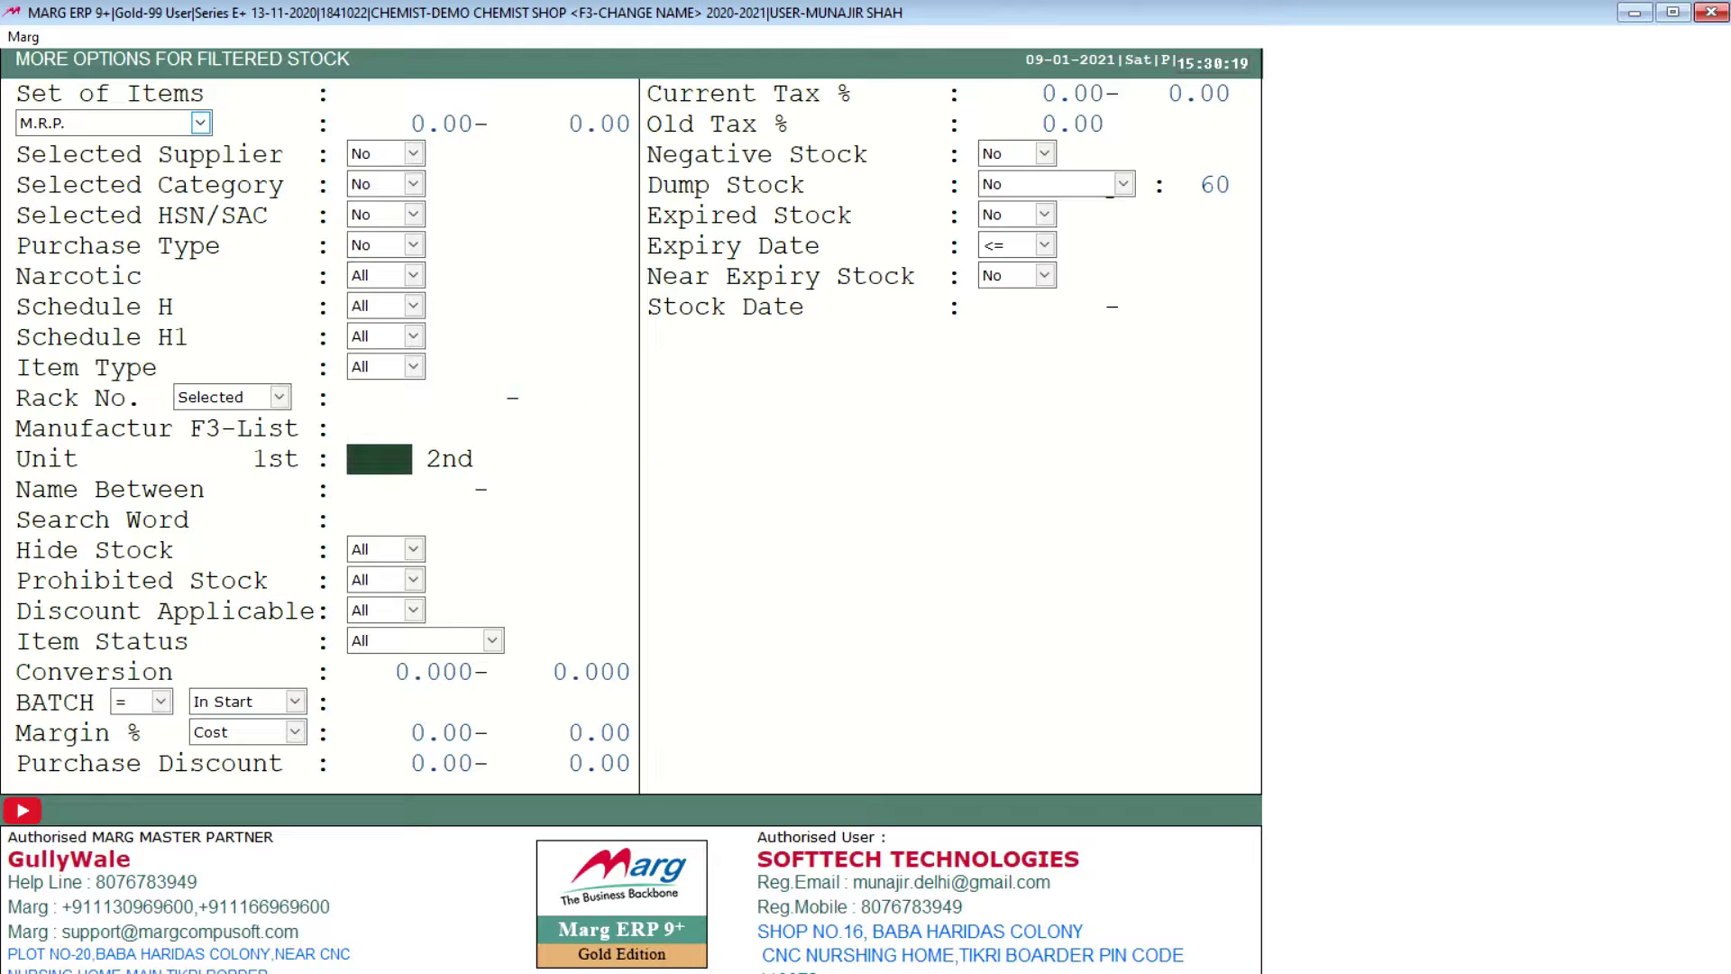
pyautogui.press('Return')
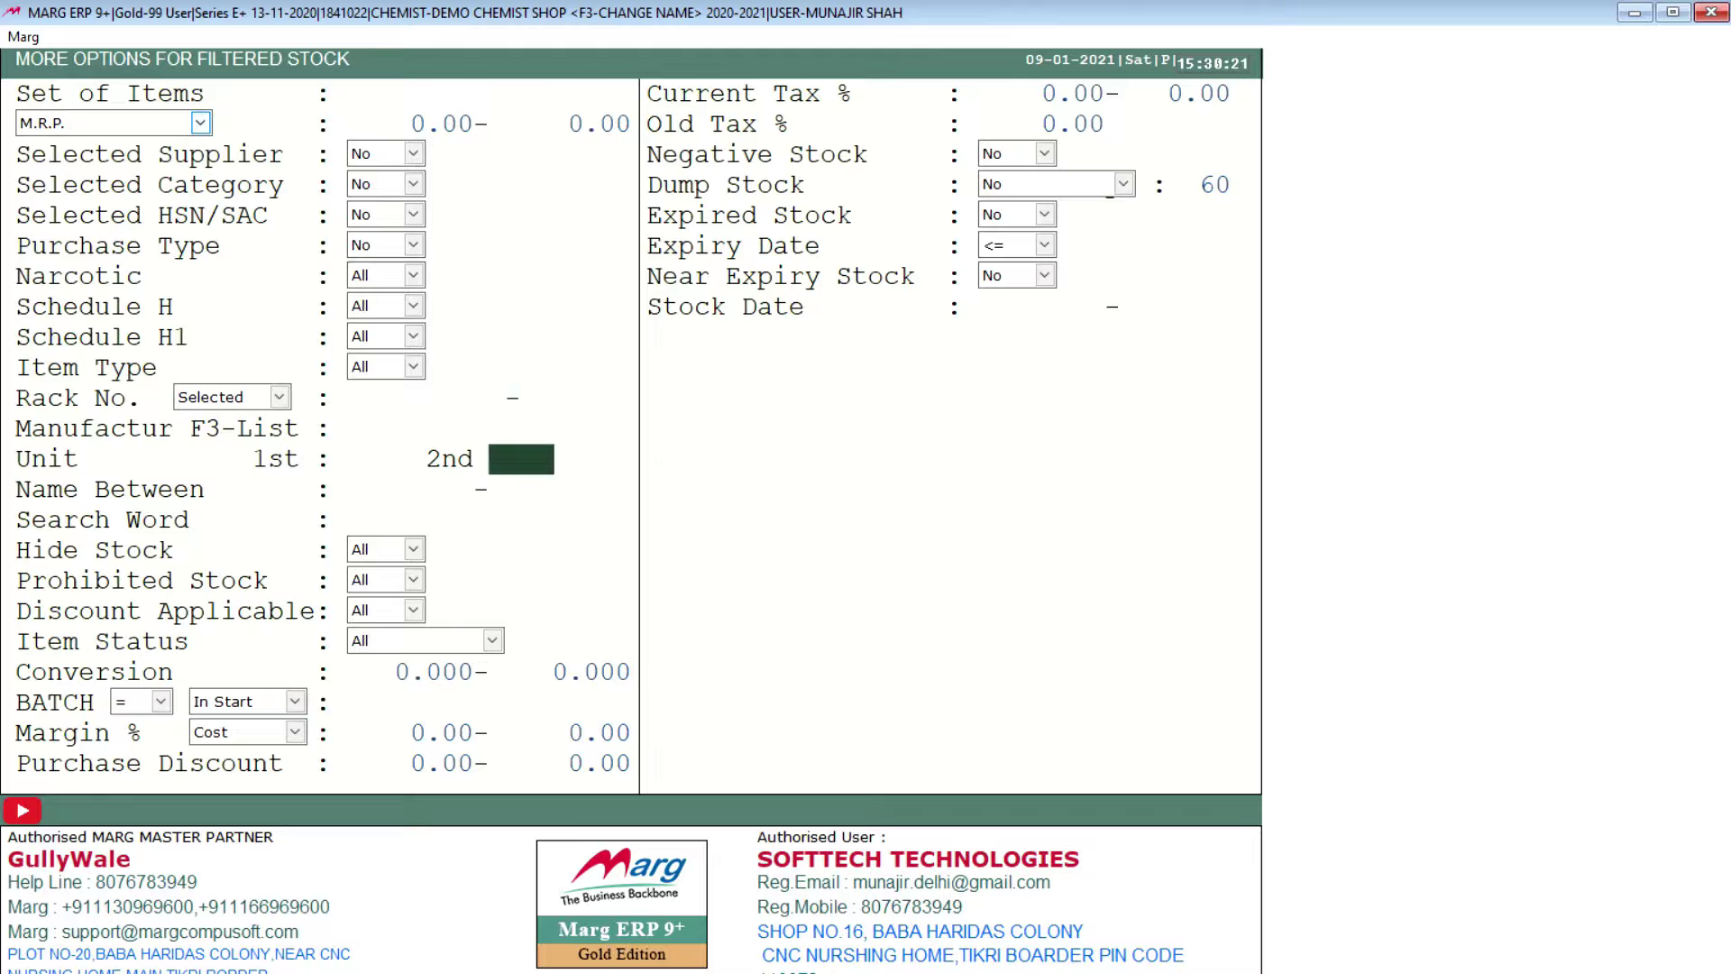
pyautogui.press('Return')
pyautogui.press('Return')
pyautogui.press('Return')
pyautogui.press('Return')
pyautogui.press('Return')
pyautogui.press('Return')
pyautogui.press('Return')
pyautogui.press('Return')
pyautogui.press('Return')
pyautogui.press('Return')
pyautogui.press('Return')
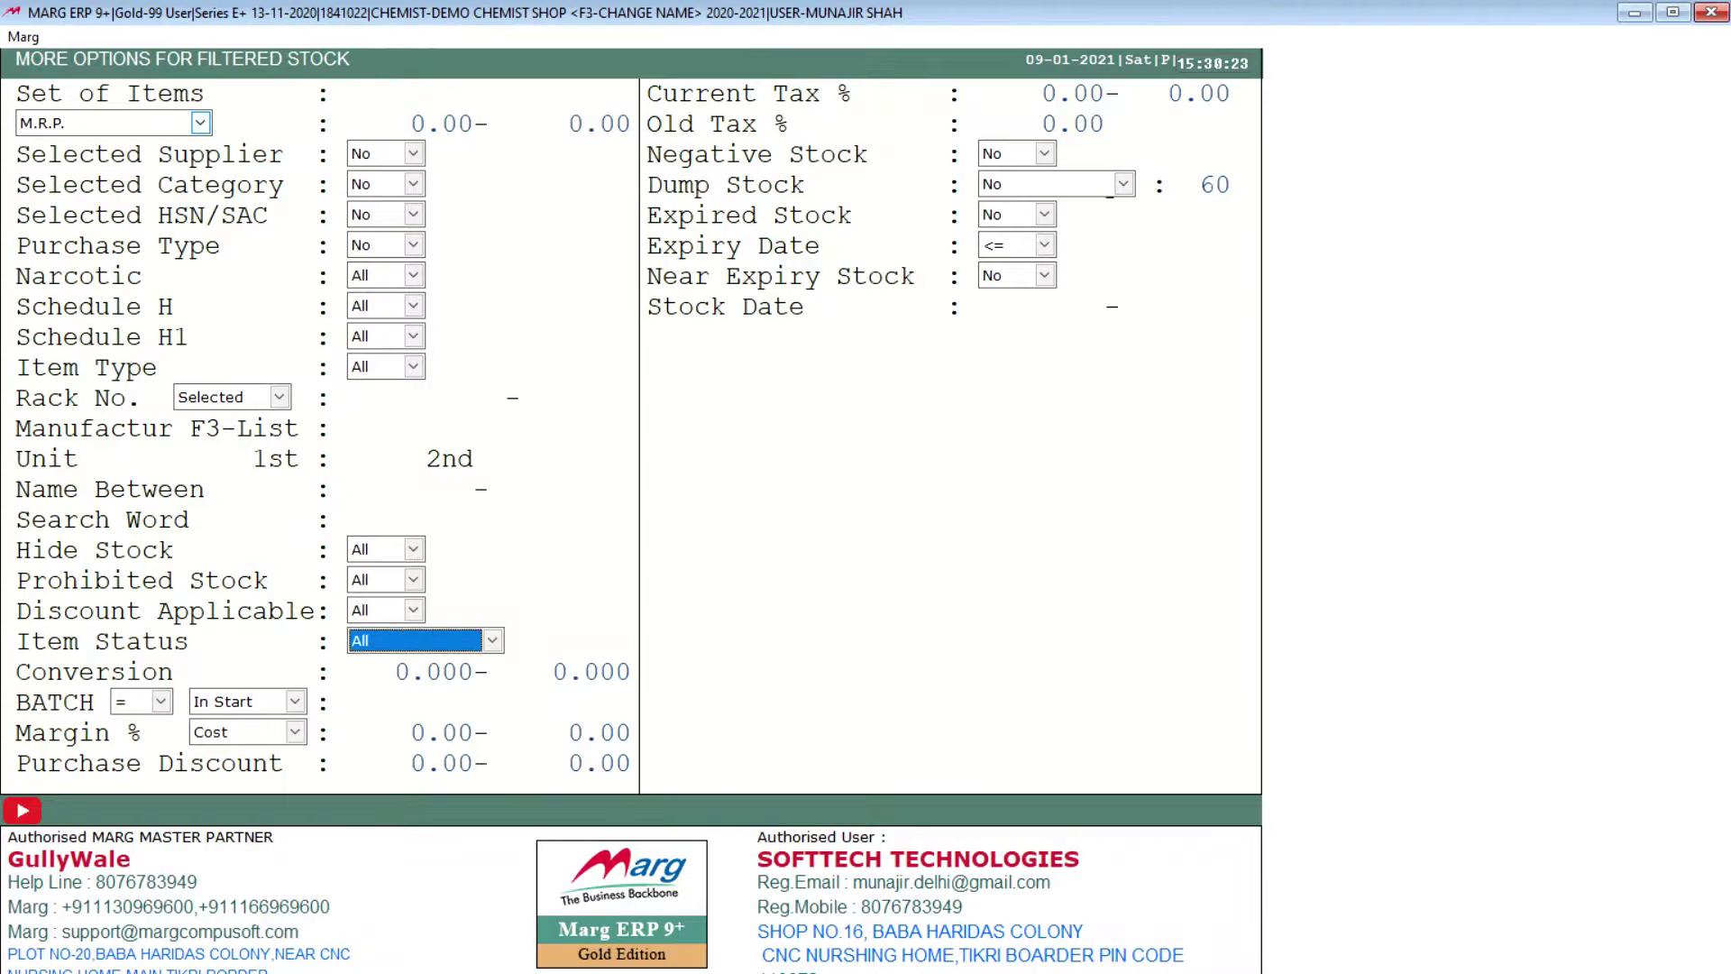
pyautogui.press('Return')
pyautogui.press('Return')
pyautogui.press('Return')
pyautogui.press('Return')
pyautogui.press('Return')
pyautogui.press('Return')
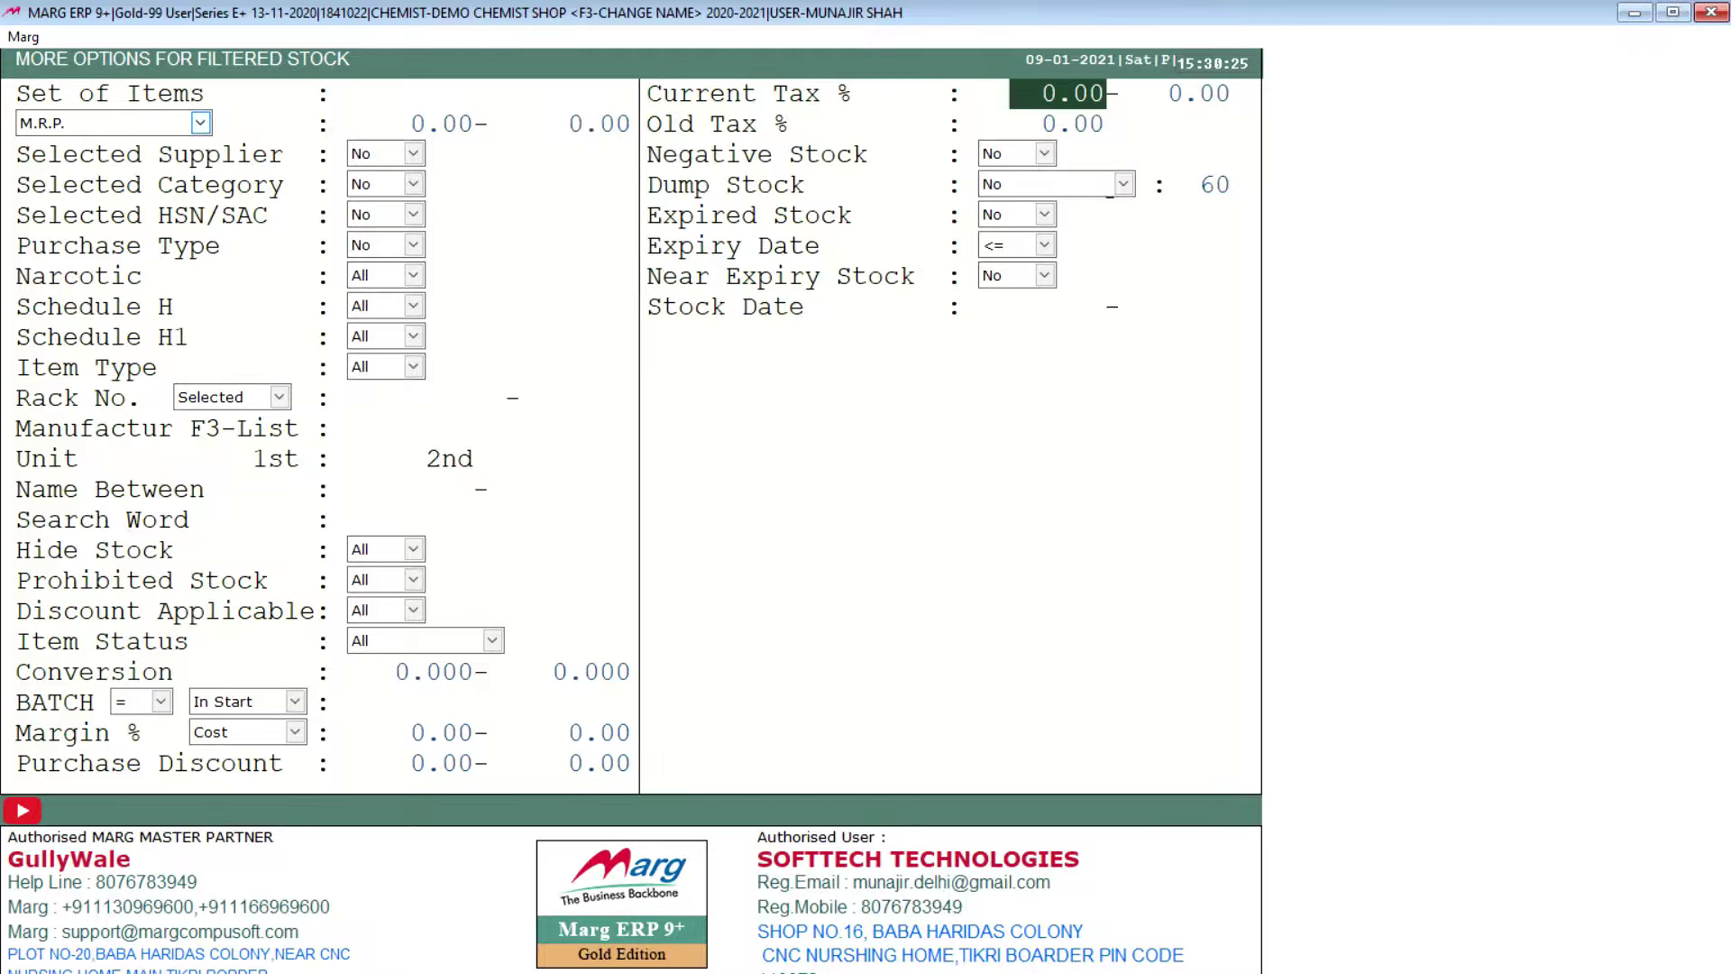
pyautogui.press('Return')
pyautogui.press('Return')
pyautogui.press('Return')
pyautogui.press('Return')
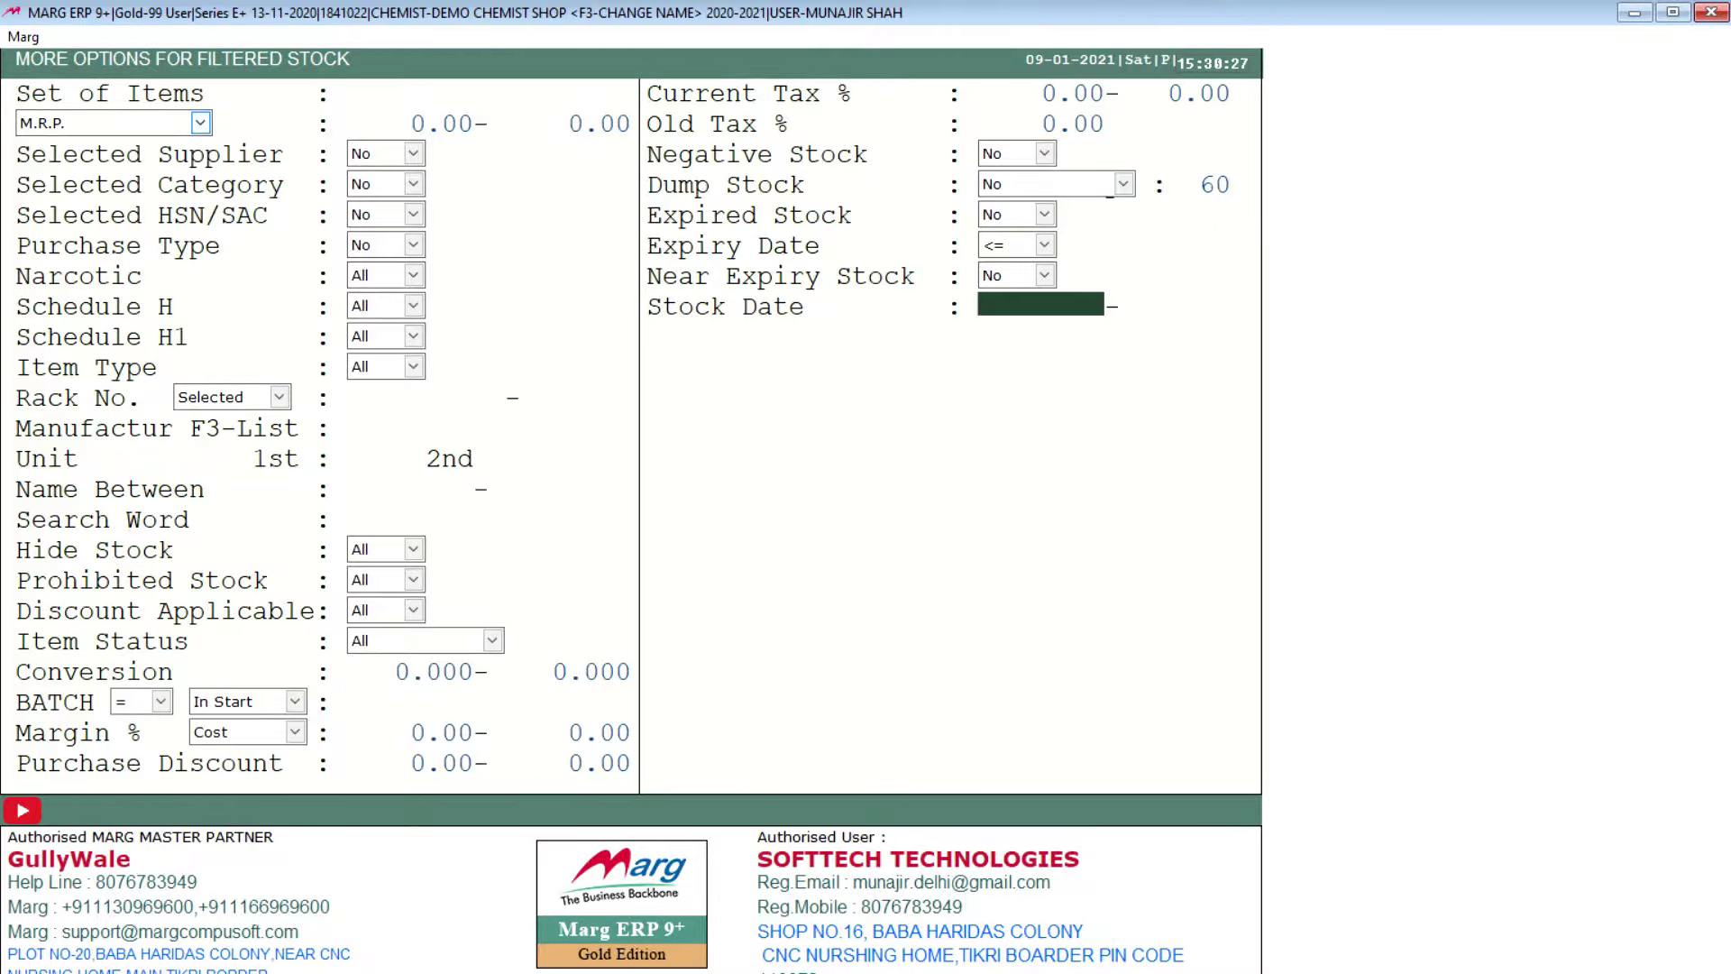
pyautogui.press('Return')
pyautogui.press('Return')
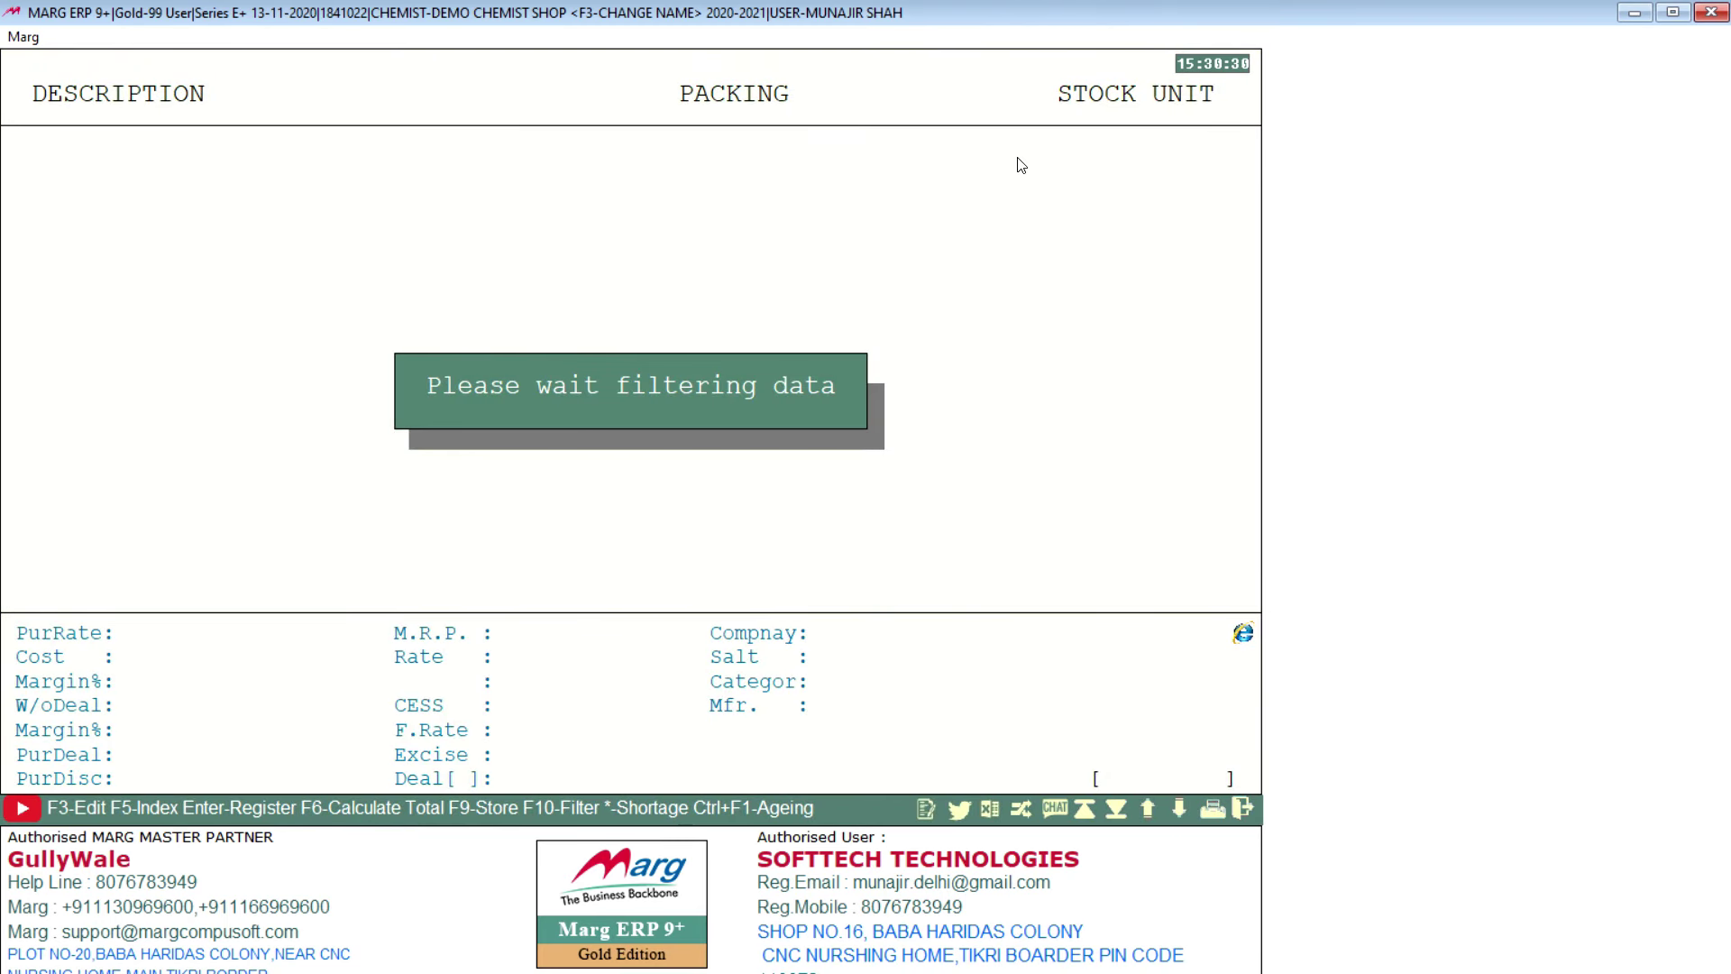
pyautogui.press('Escape')
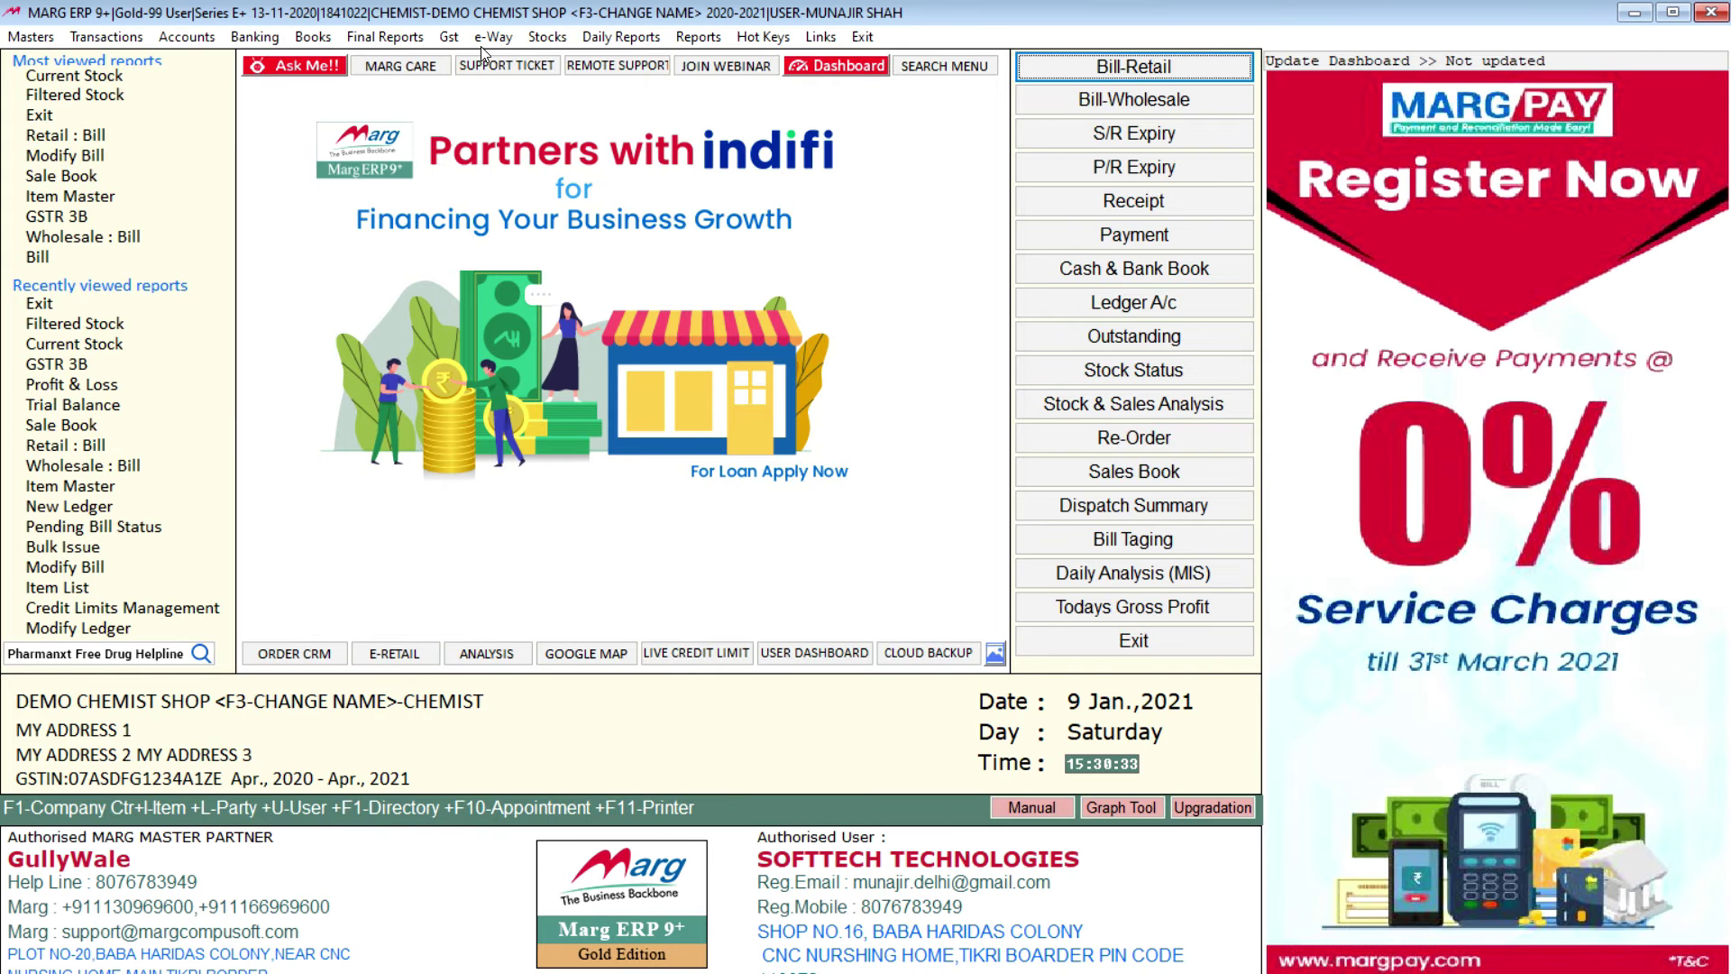
# Step: Run Near Expiry Stock with default options, showing only HIMANI FAST RELIEF OINTMENT, then close it
pyautogui.click(545, 38)
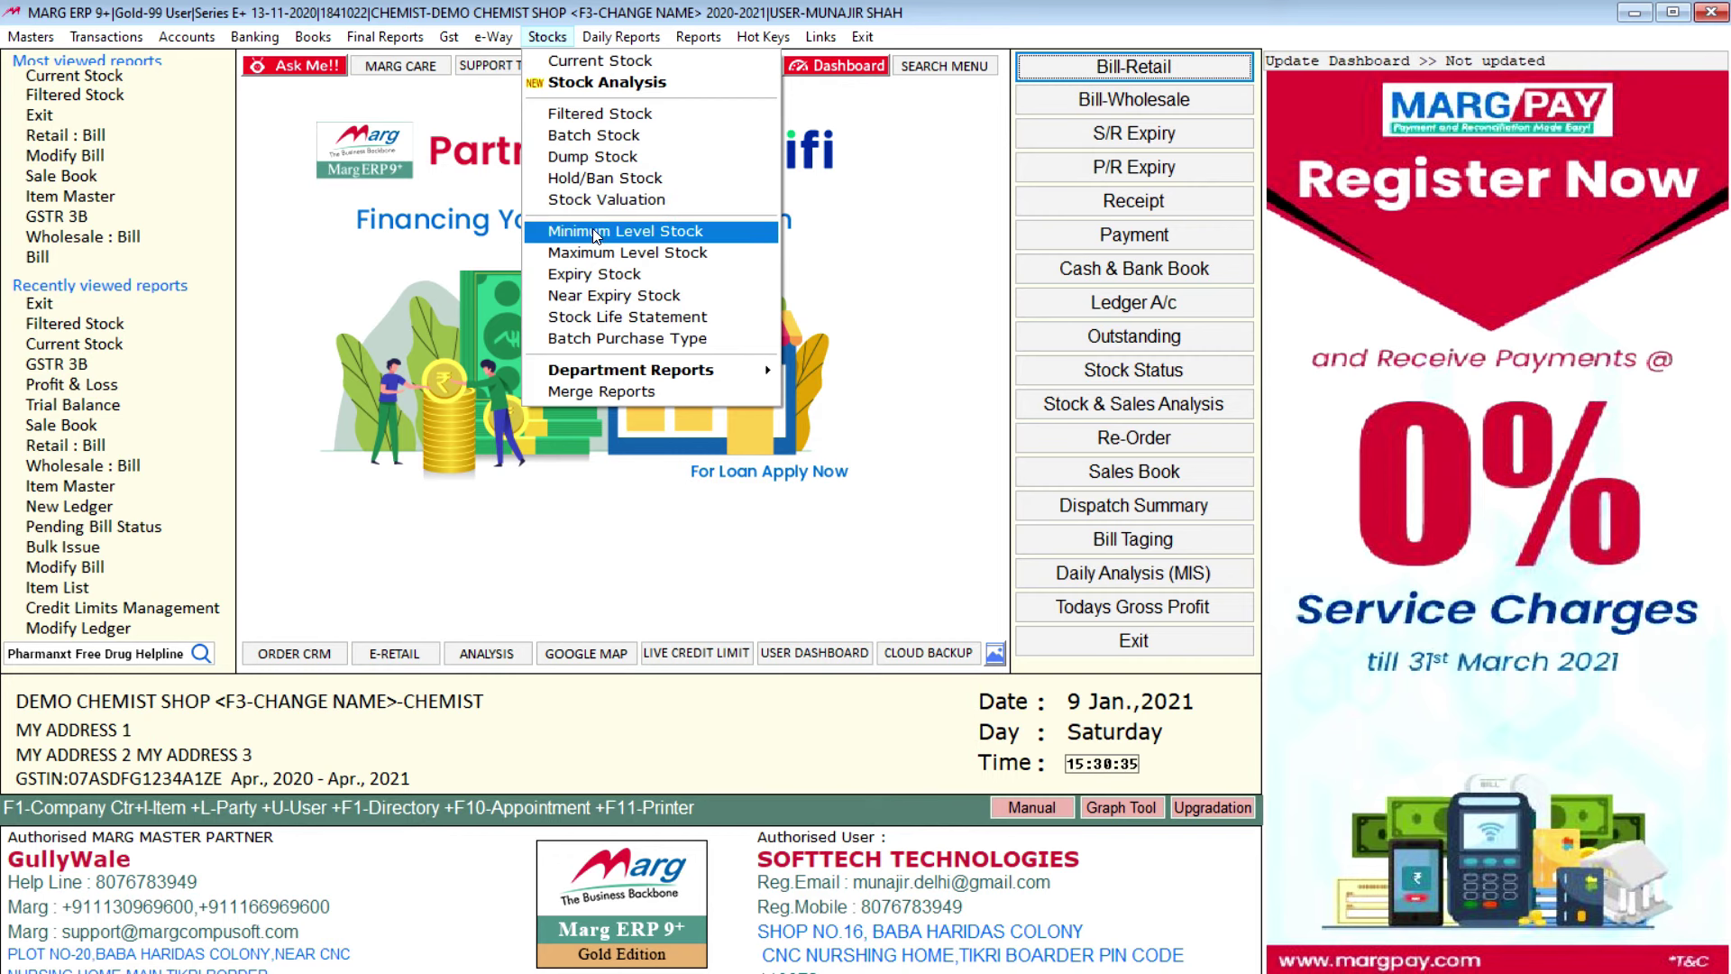
pyautogui.click(636, 299)
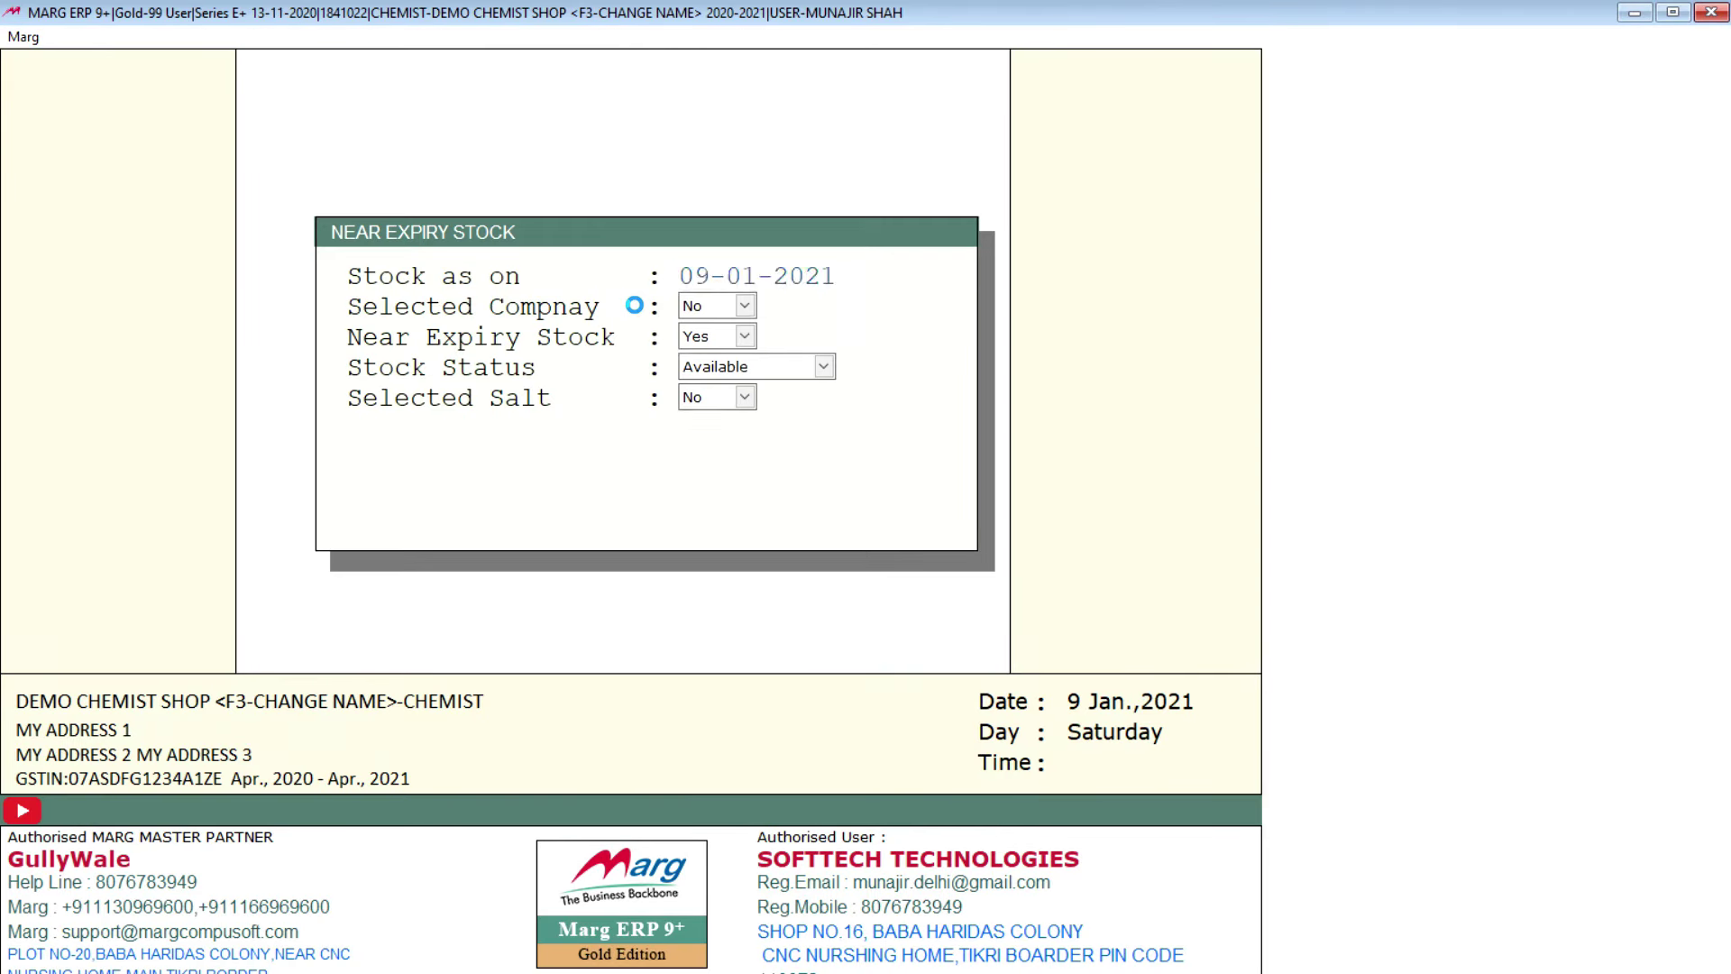
pyautogui.press('Return')
pyautogui.press('Return')
pyautogui.press('Return')
pyautogui.press('Return')
pyautogui.press('Return')
pyautogui.press('Return')
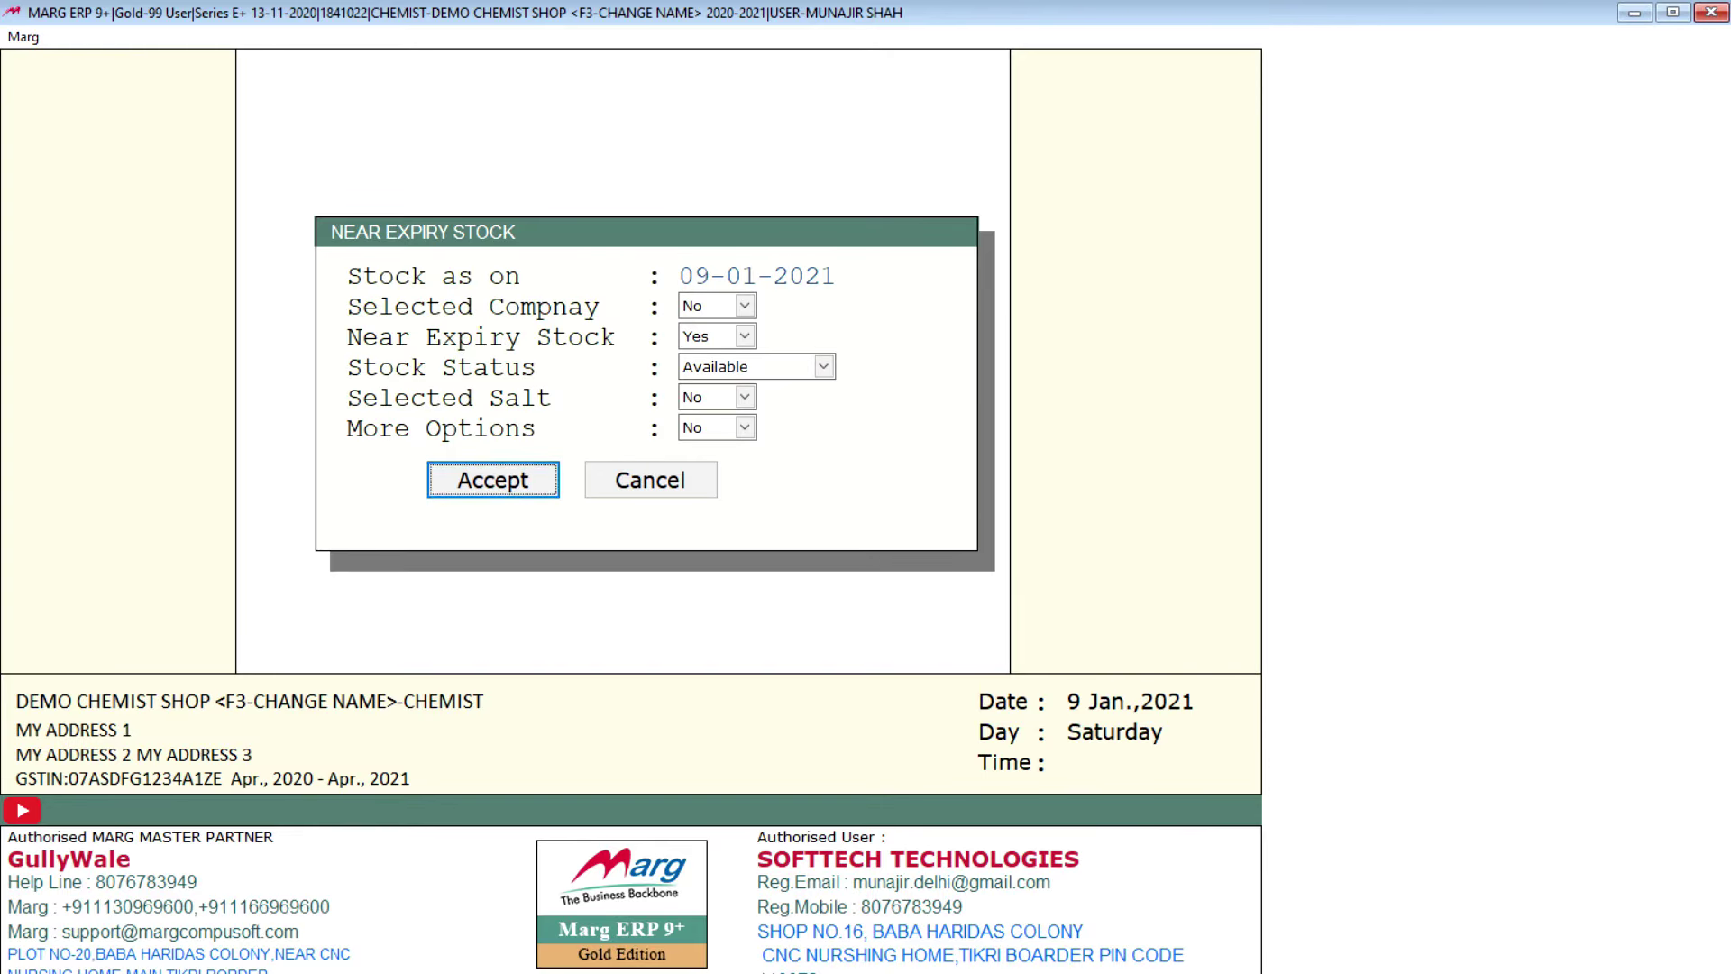
pyautogui.press('Return')
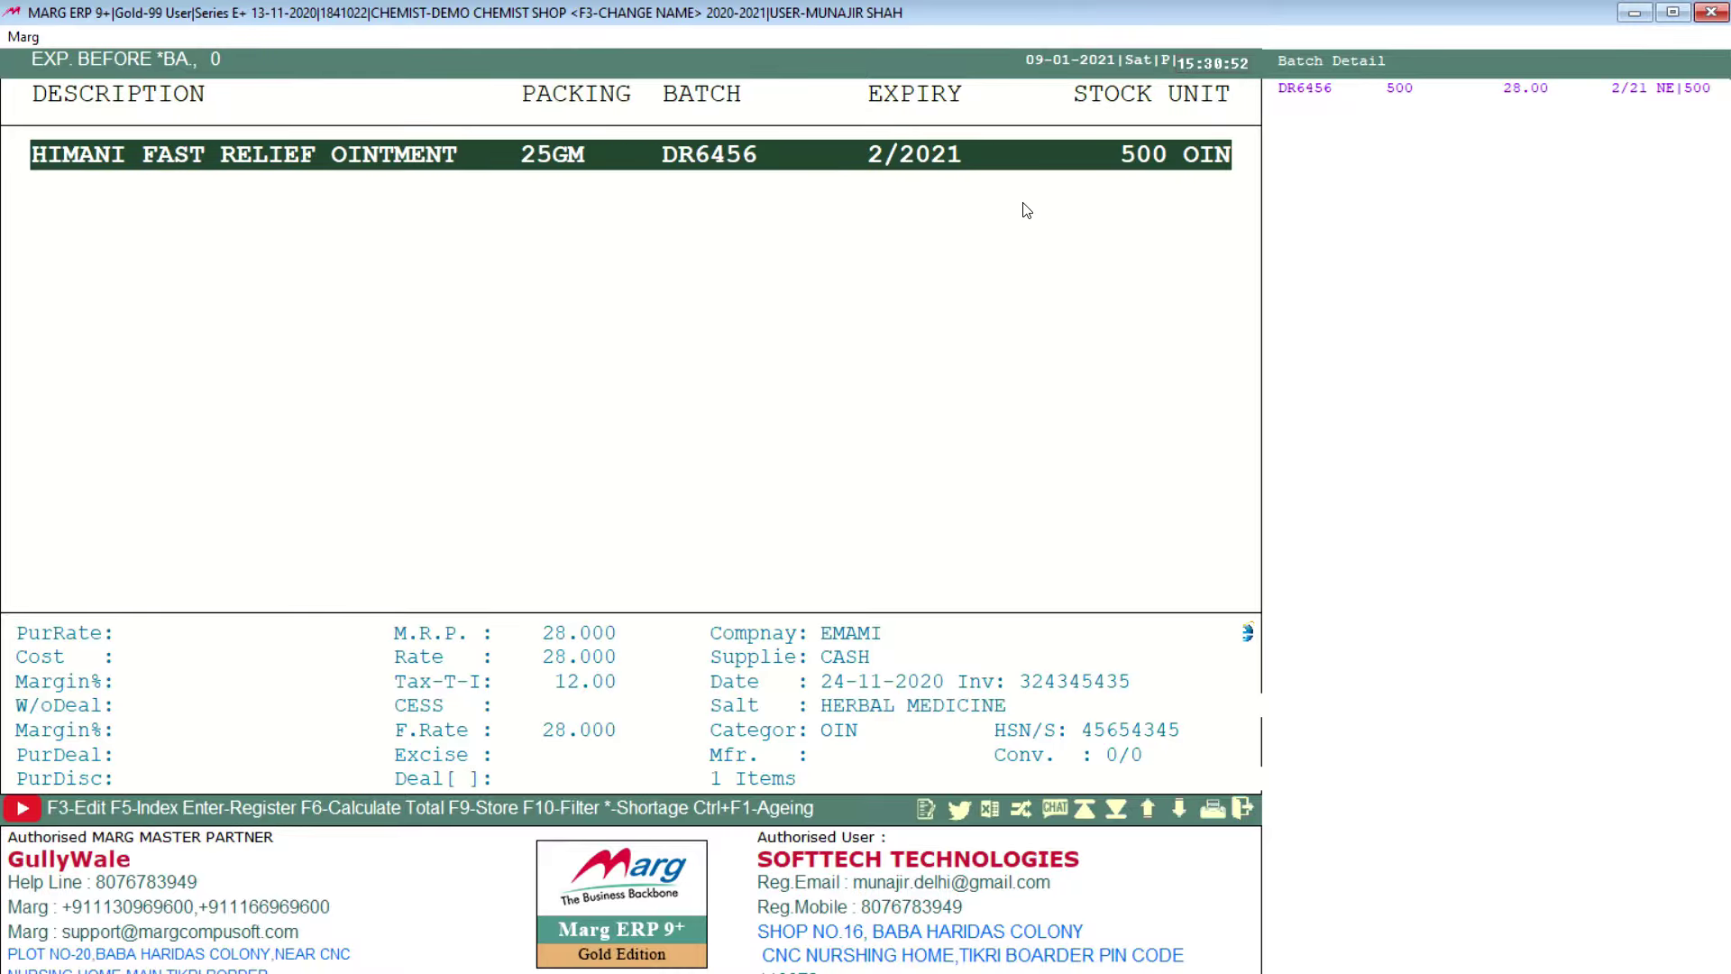
pyautogui.press('Escape')
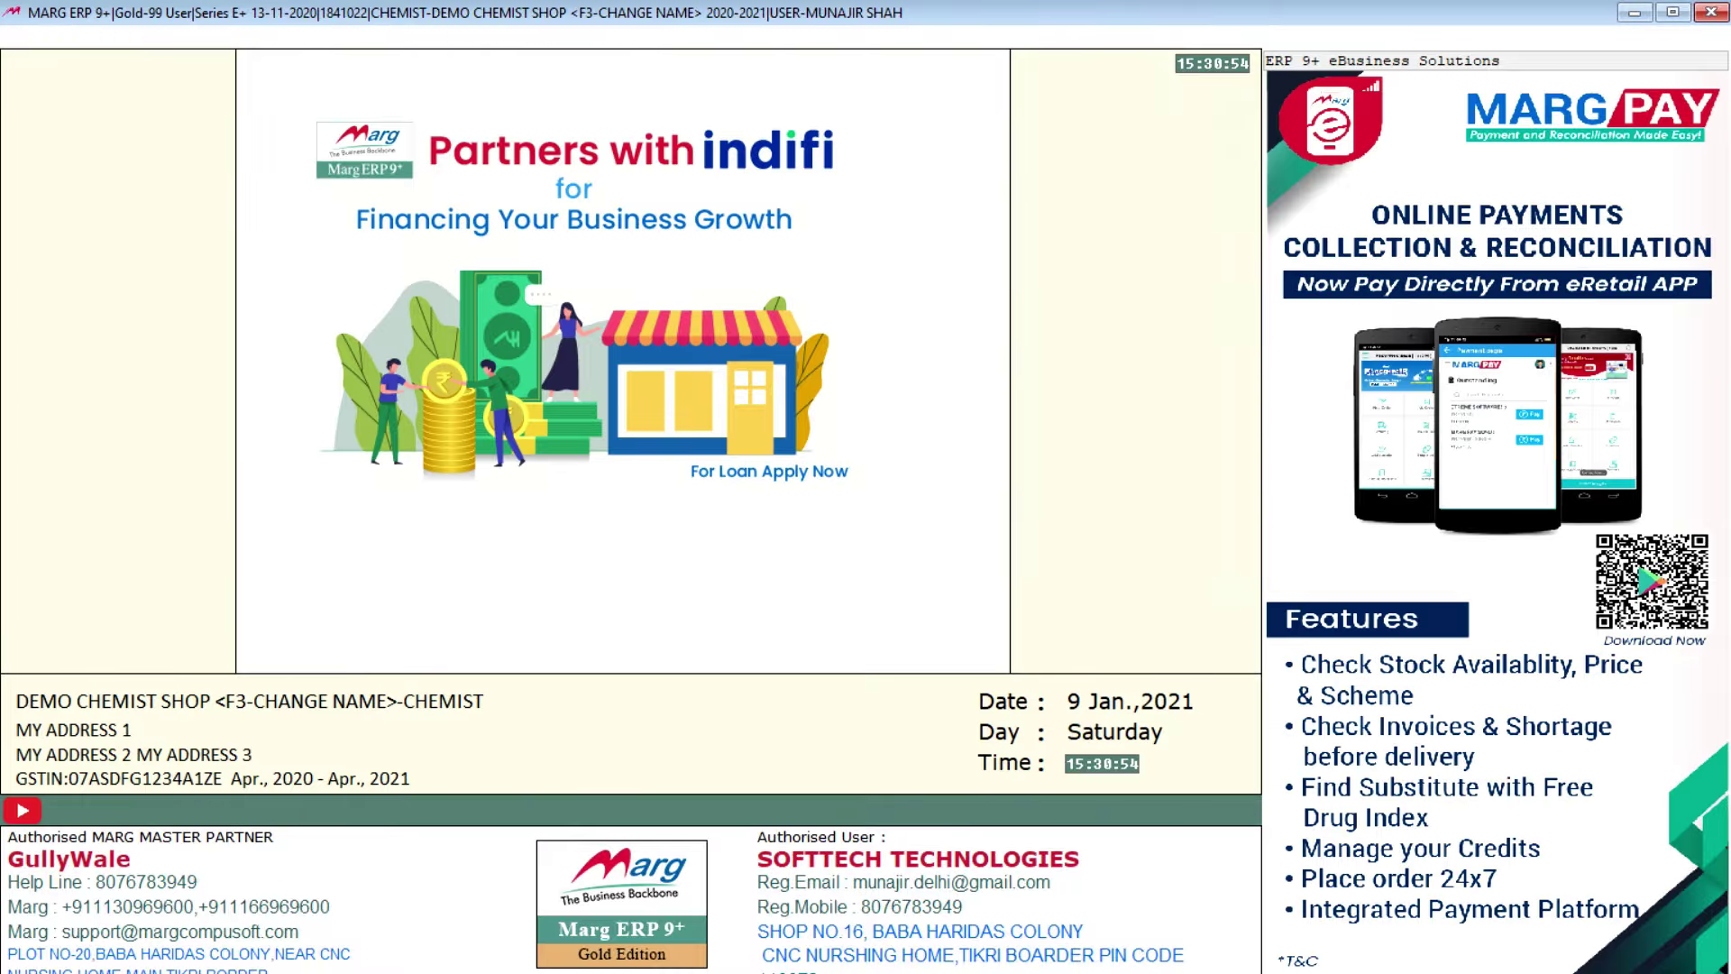
# Step: Generate the Expiry Stock report for items expiring on or before 12-12-2022
pyautogui.click(562, 36)
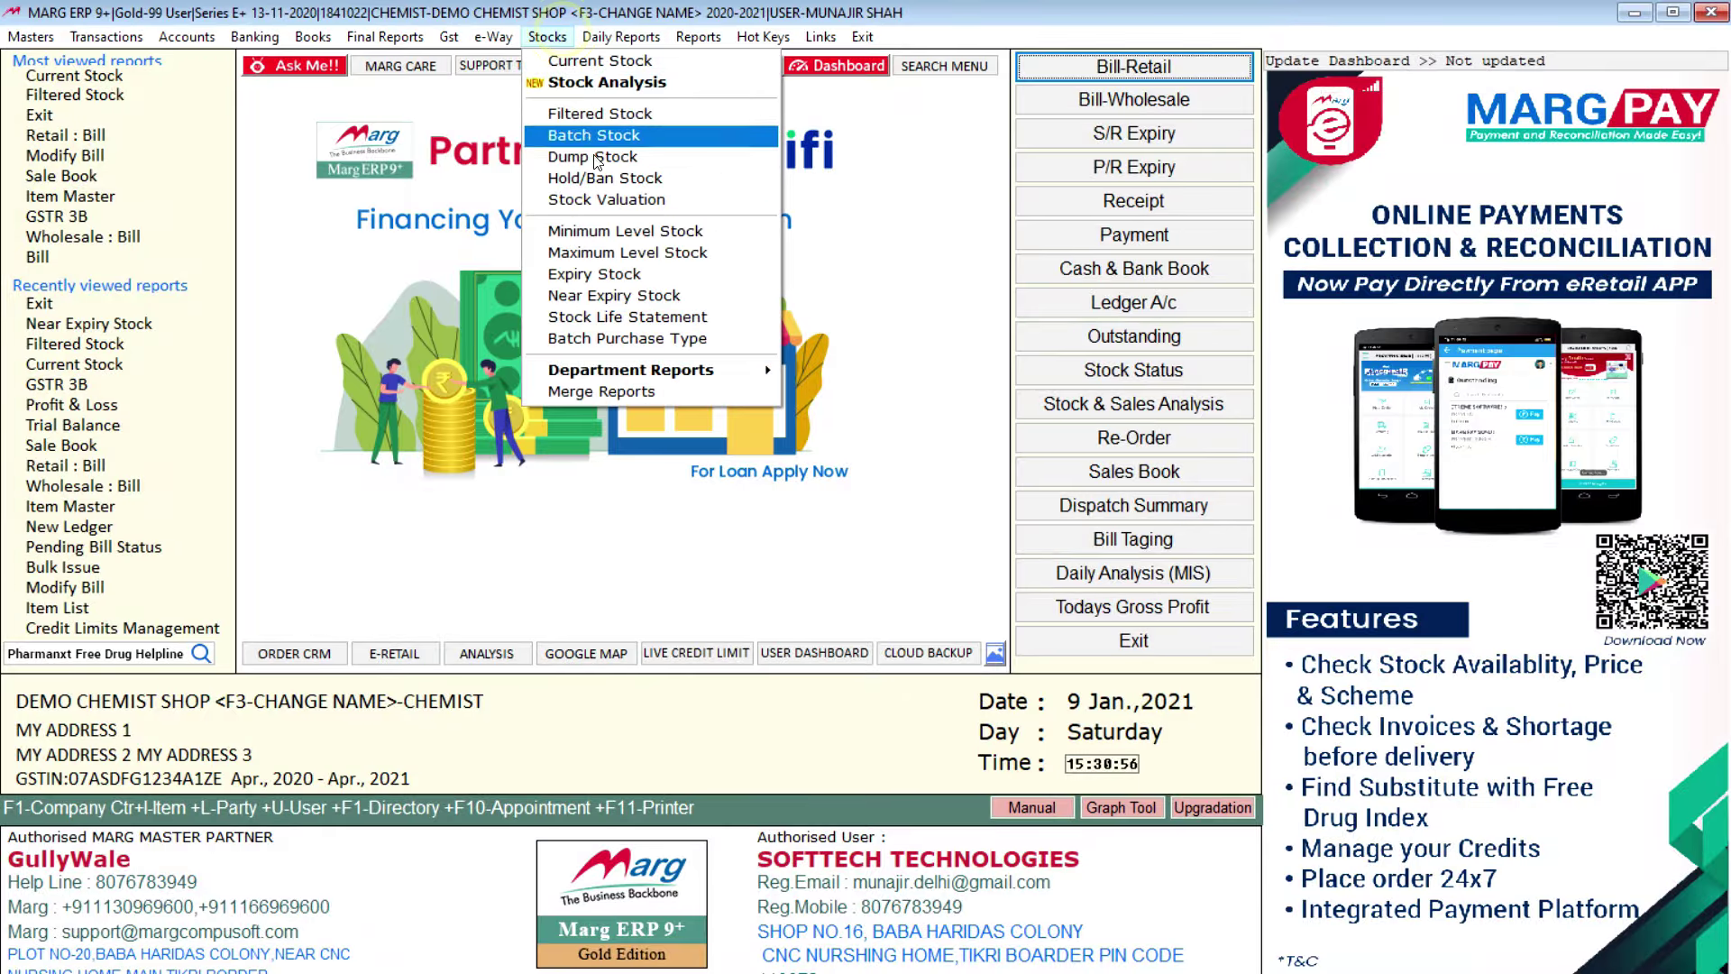
pyautogui.click(636, 275)
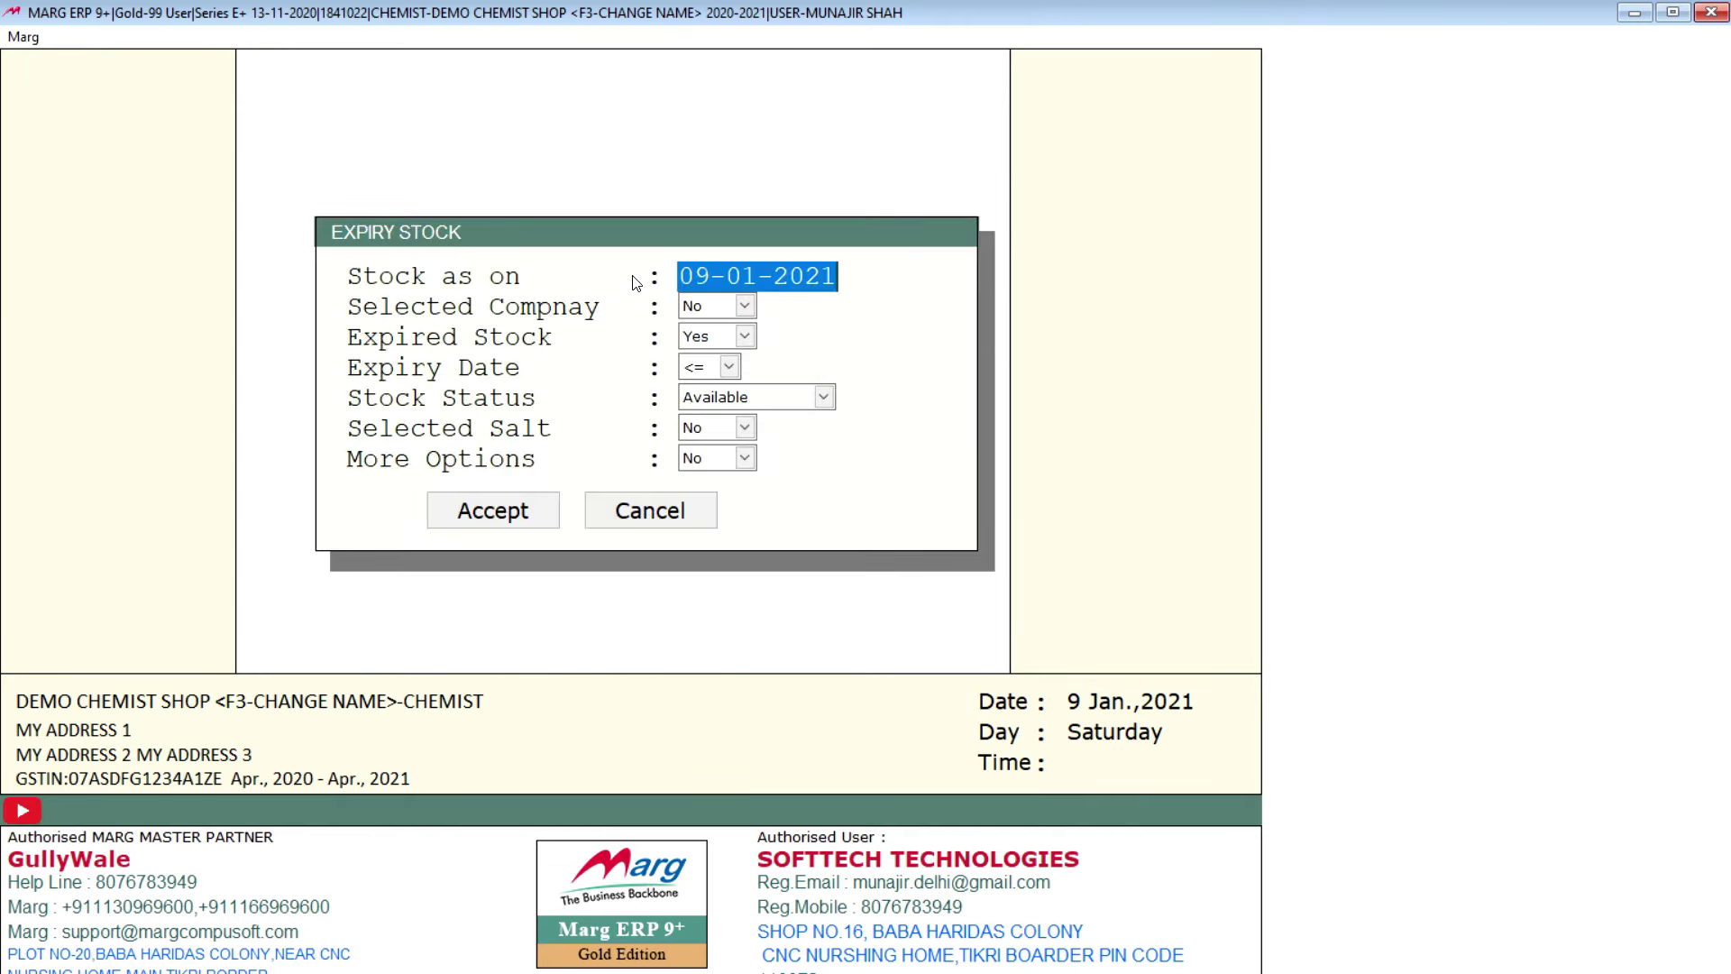
pyautogui.press('Return')
pyautogui.press('Return')
pyautogui.press('Return')
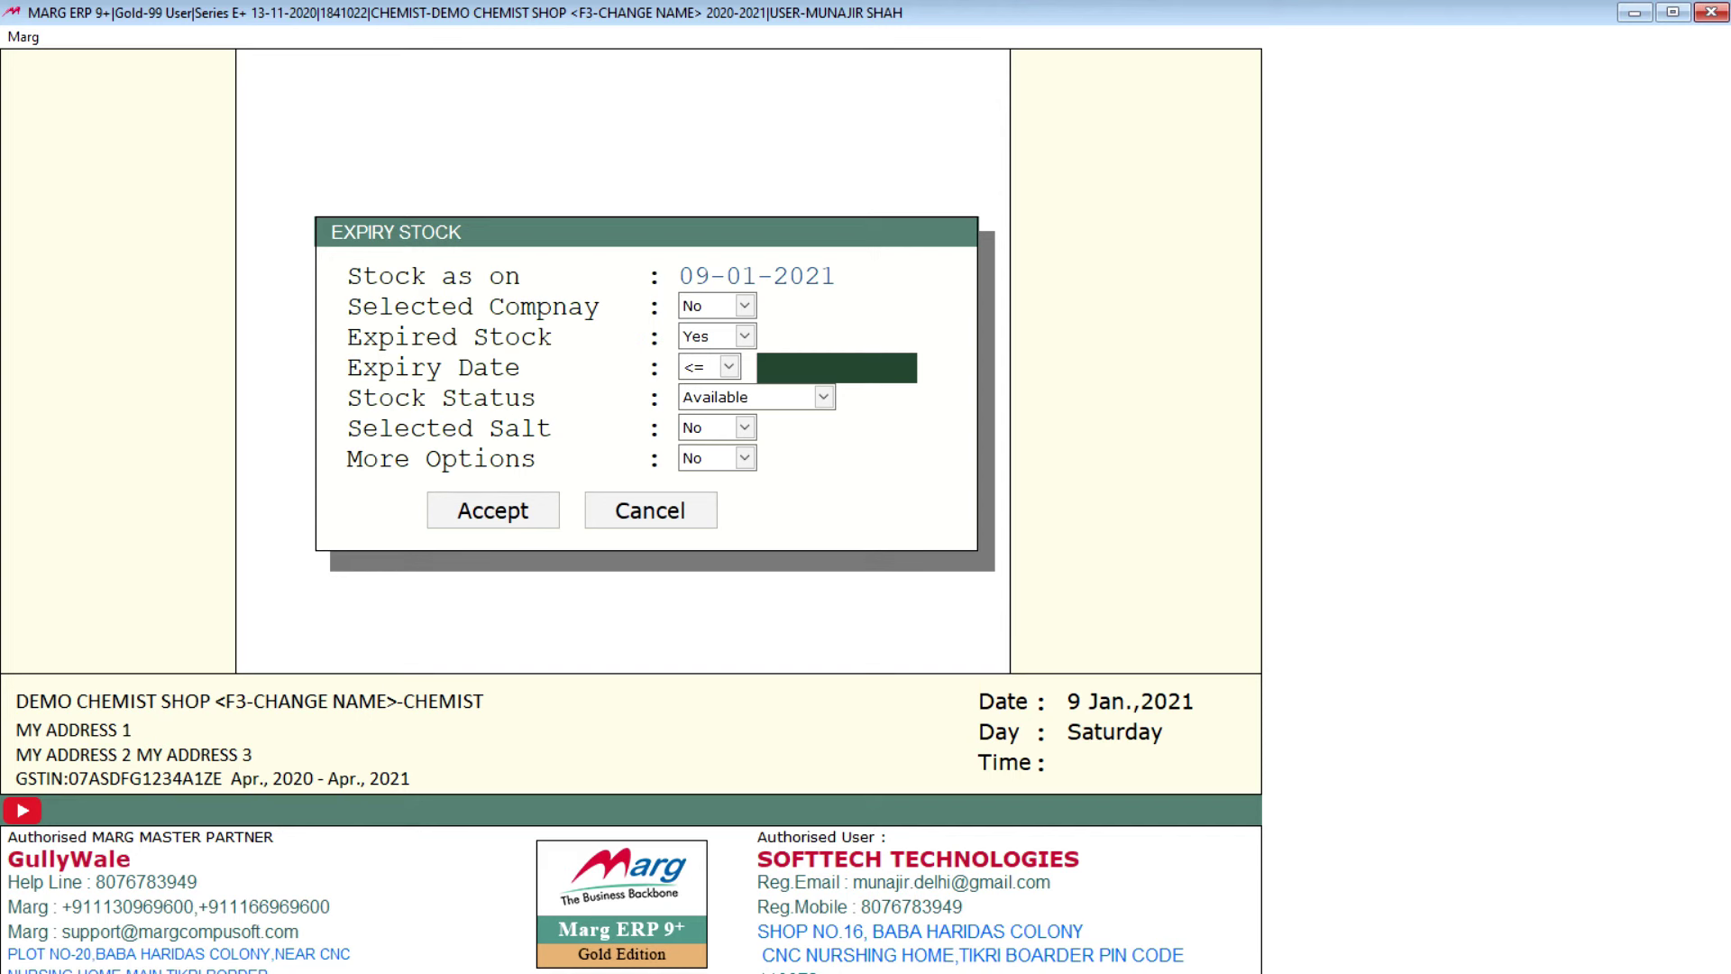
pyautogui.write('12-12-2022')
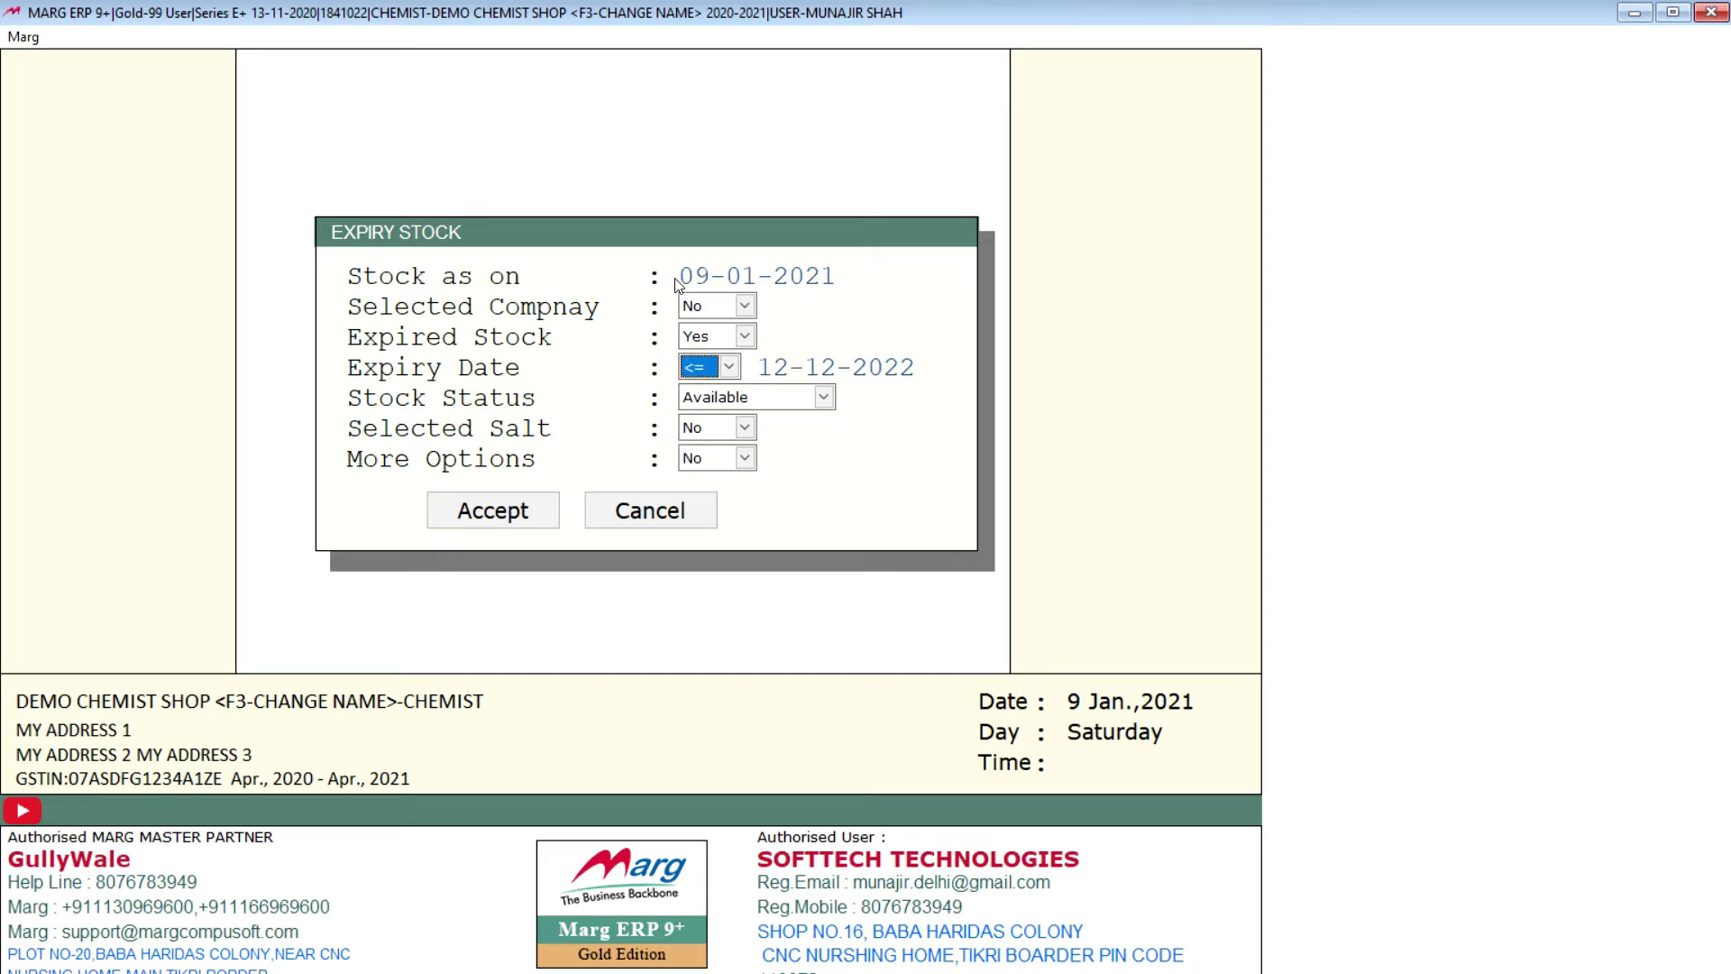
pyautogui.click(713, 370)
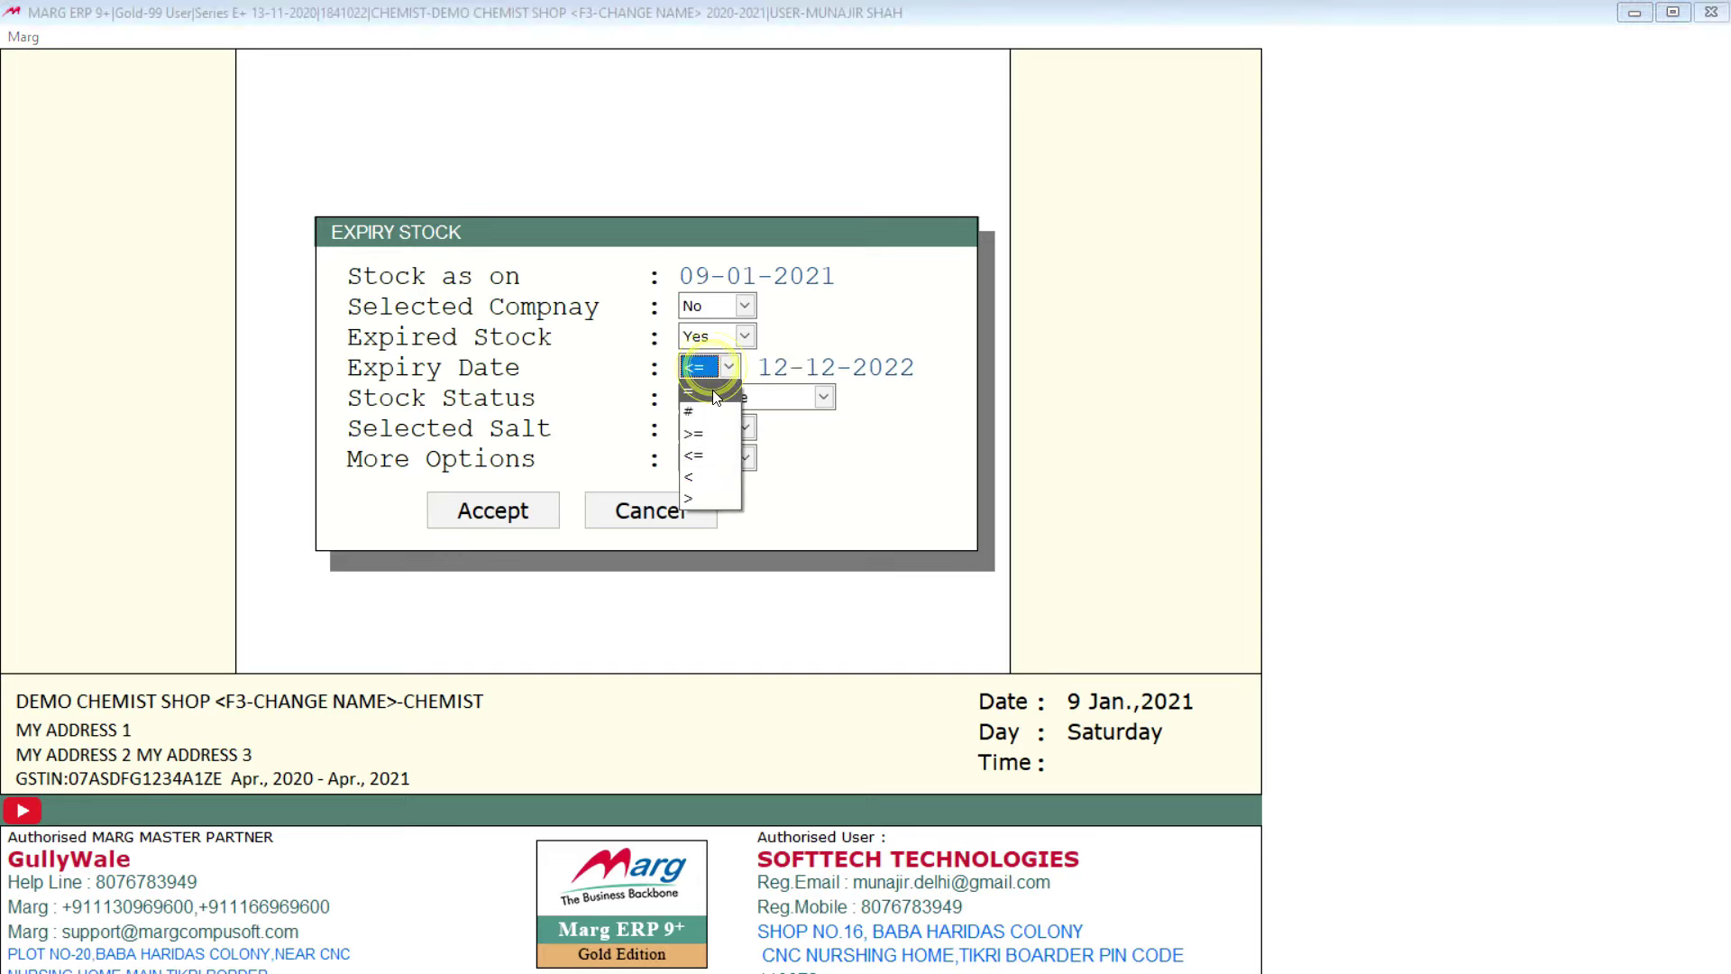
pyautogui.click(720, 449)
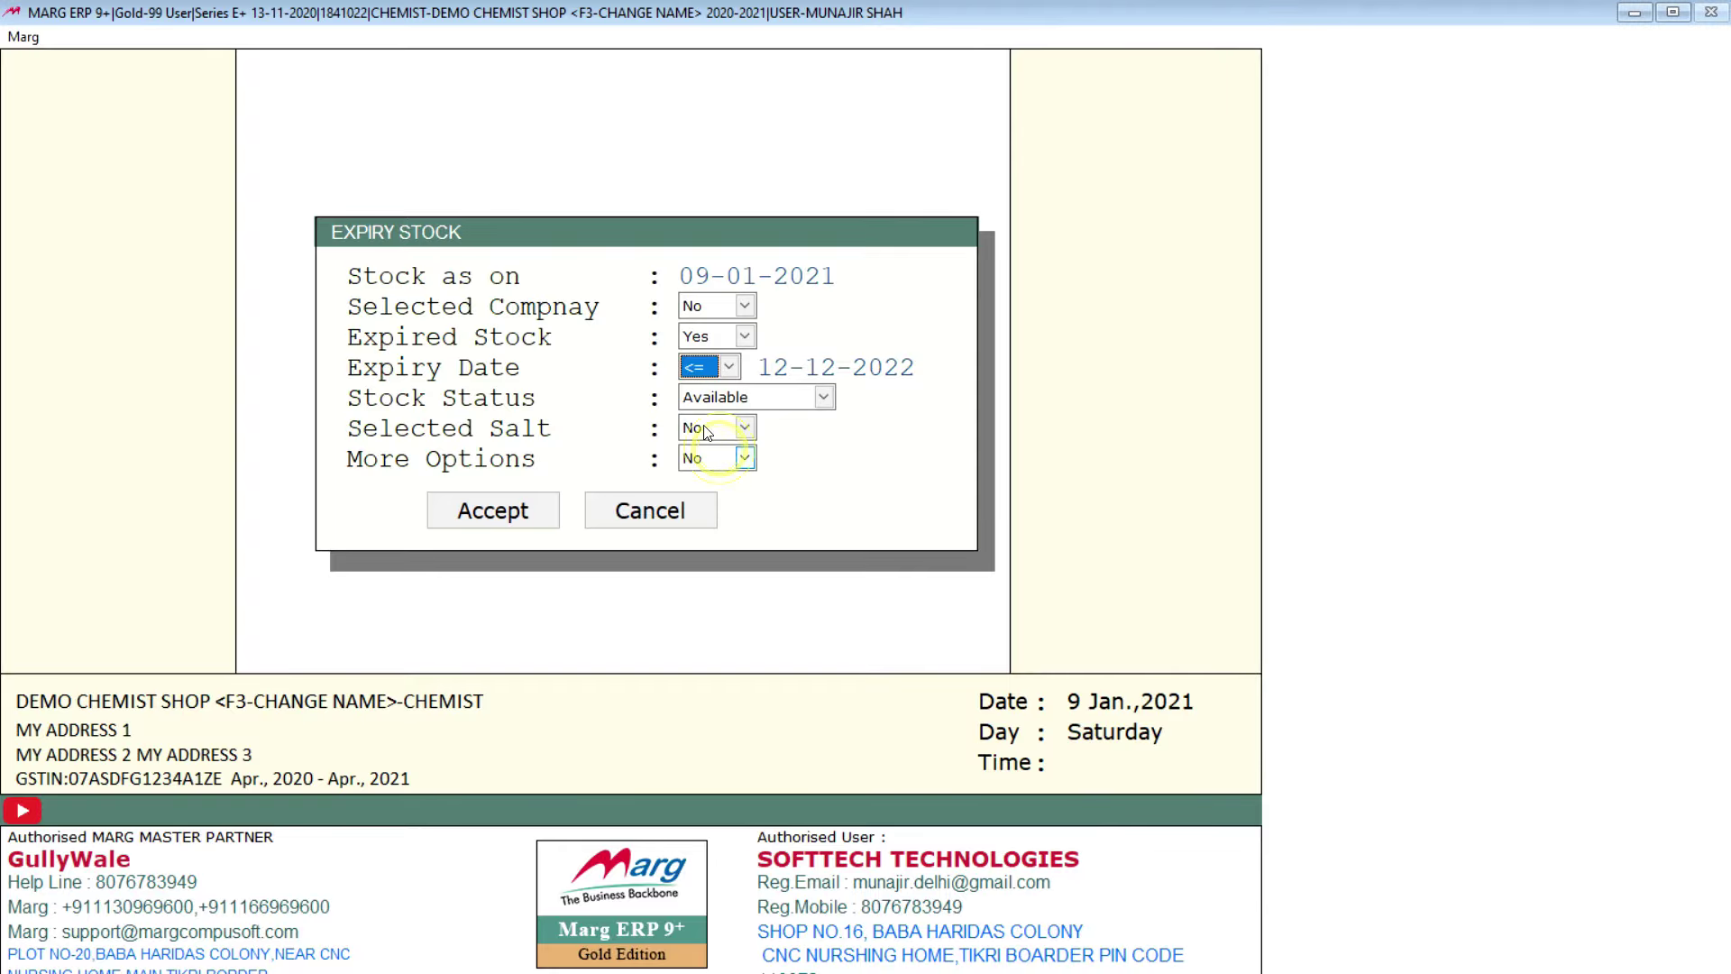
pyautogui.click(492, 510)
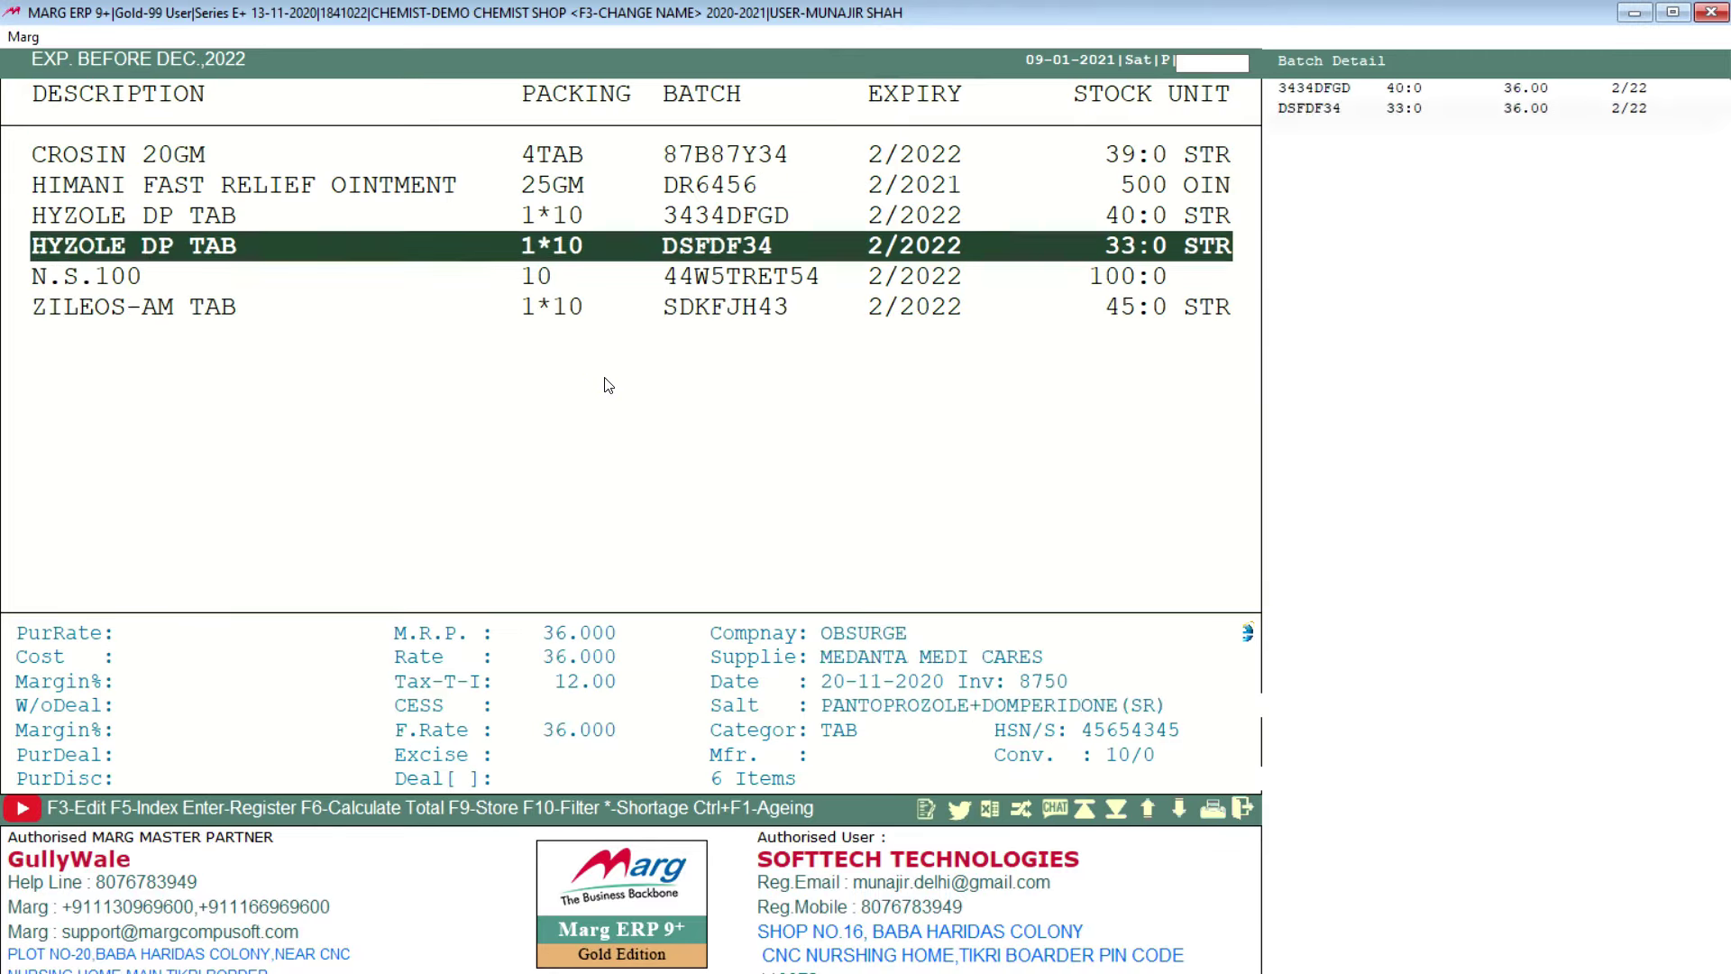
# Step: Browse the six expiring items, including CROSIN 20GM and HIMANI, then close the list
pyautogui.press('Up')
pyautogui.press('Up')
pyautogui.press('Up')
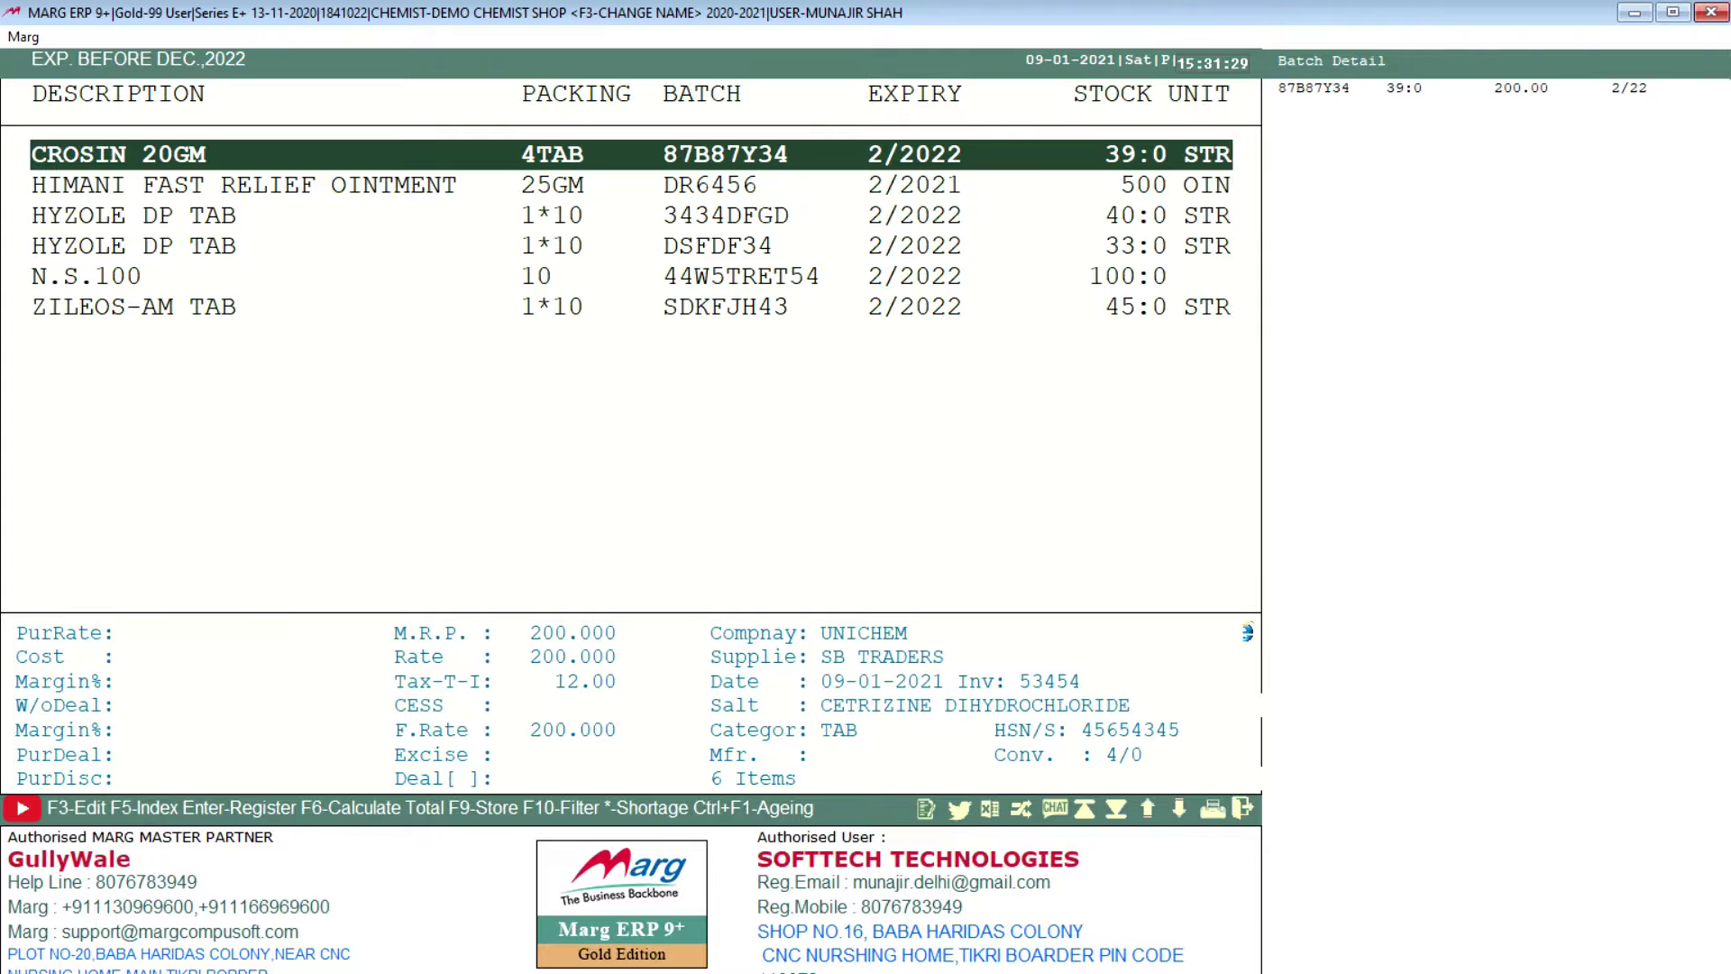
pyautogui.press('Down')
pyautogui.press('Down')
pyautogui.press('Down')
pyautogui.press('Up')
pyautogui.press('Up')
pyautogui.press('Up')
pyautogui.press('Escape')
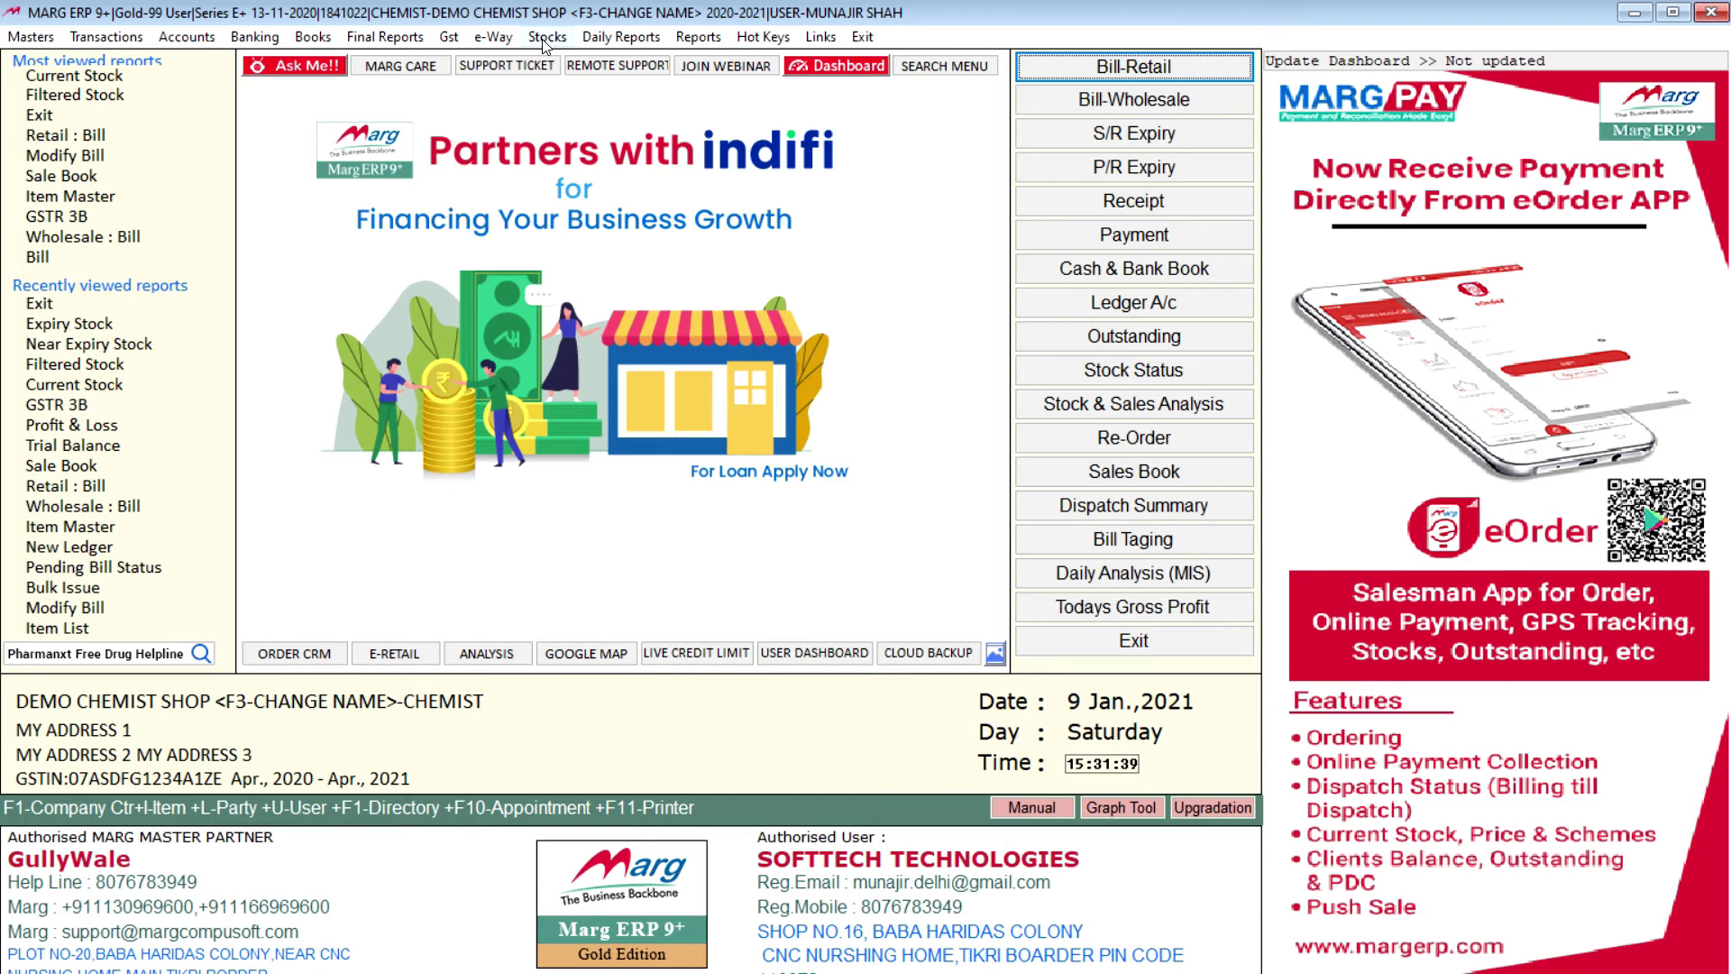
pyautogui.click(644, 38)
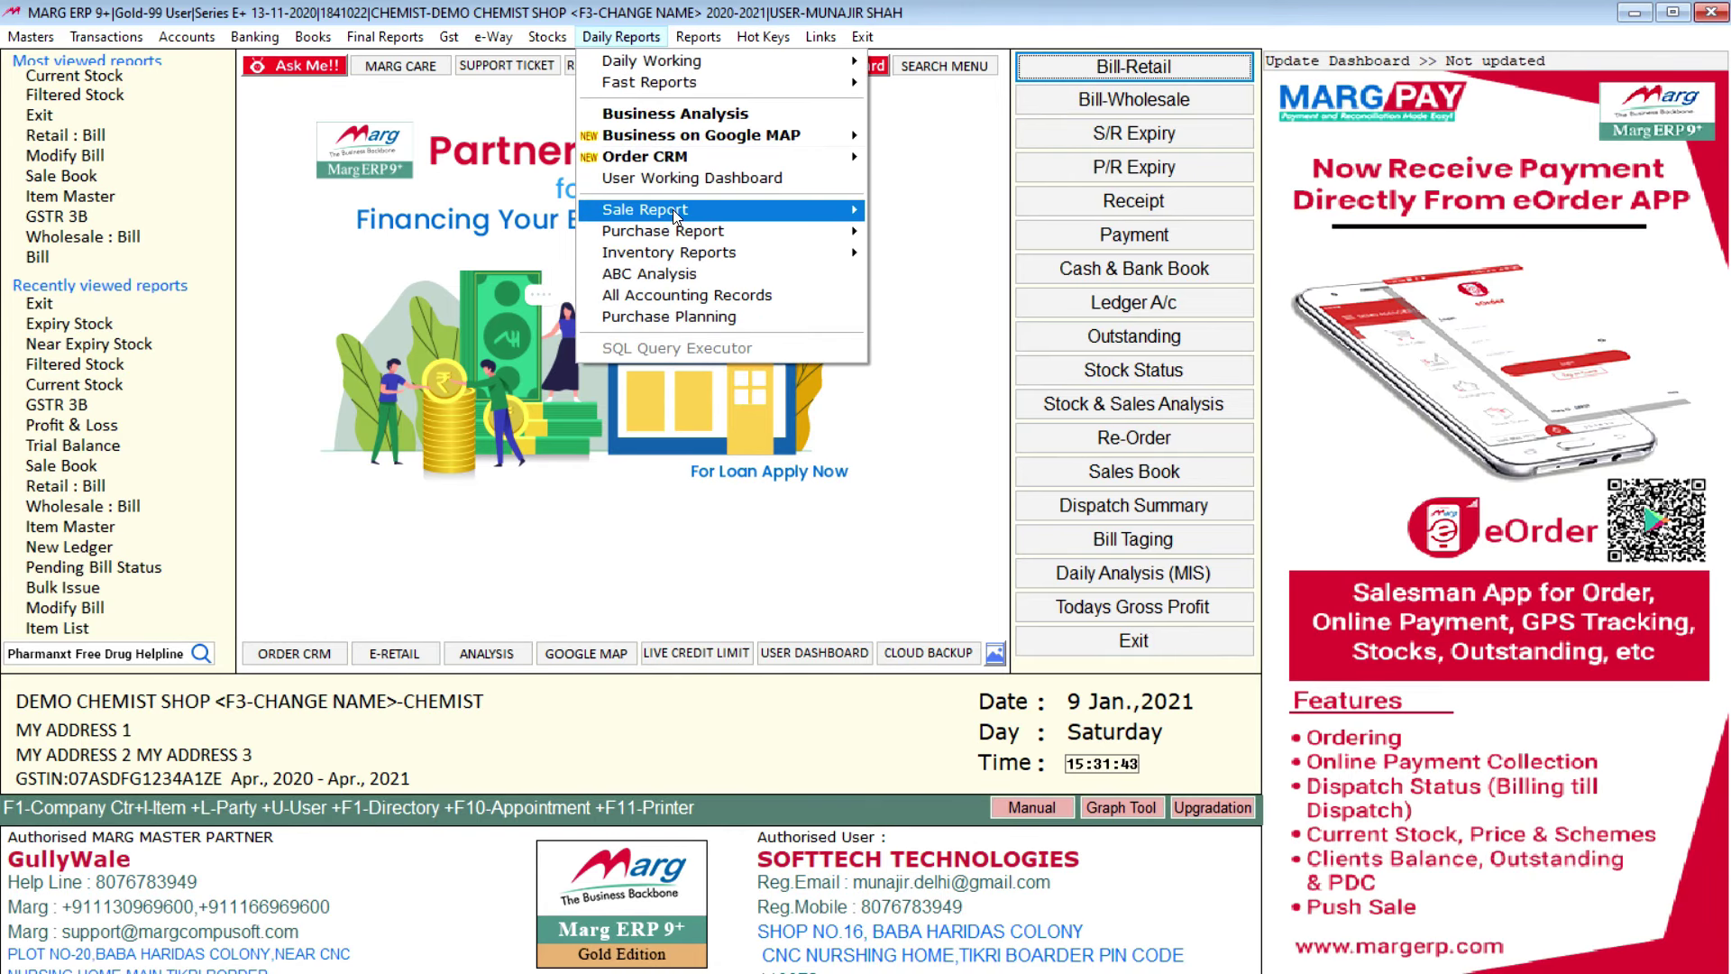
pyautogui.moveTo(673, 209)
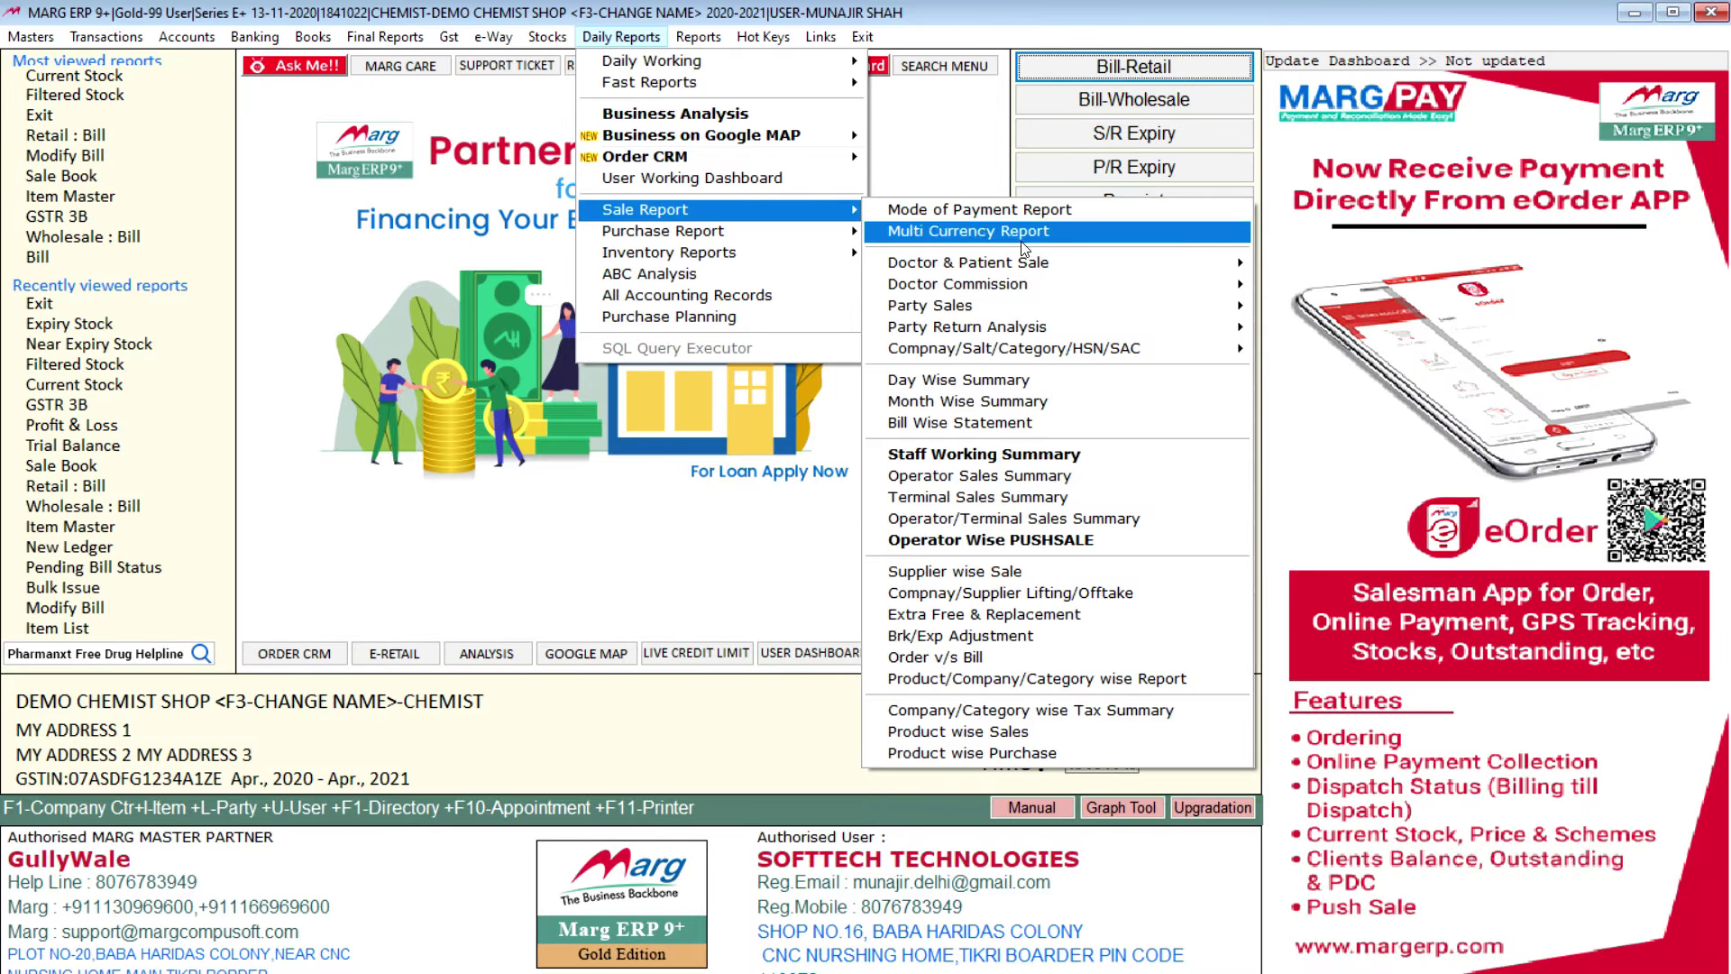
pyautogui.moveTo(1199, 283)
pyautogui.click(1290, 285)
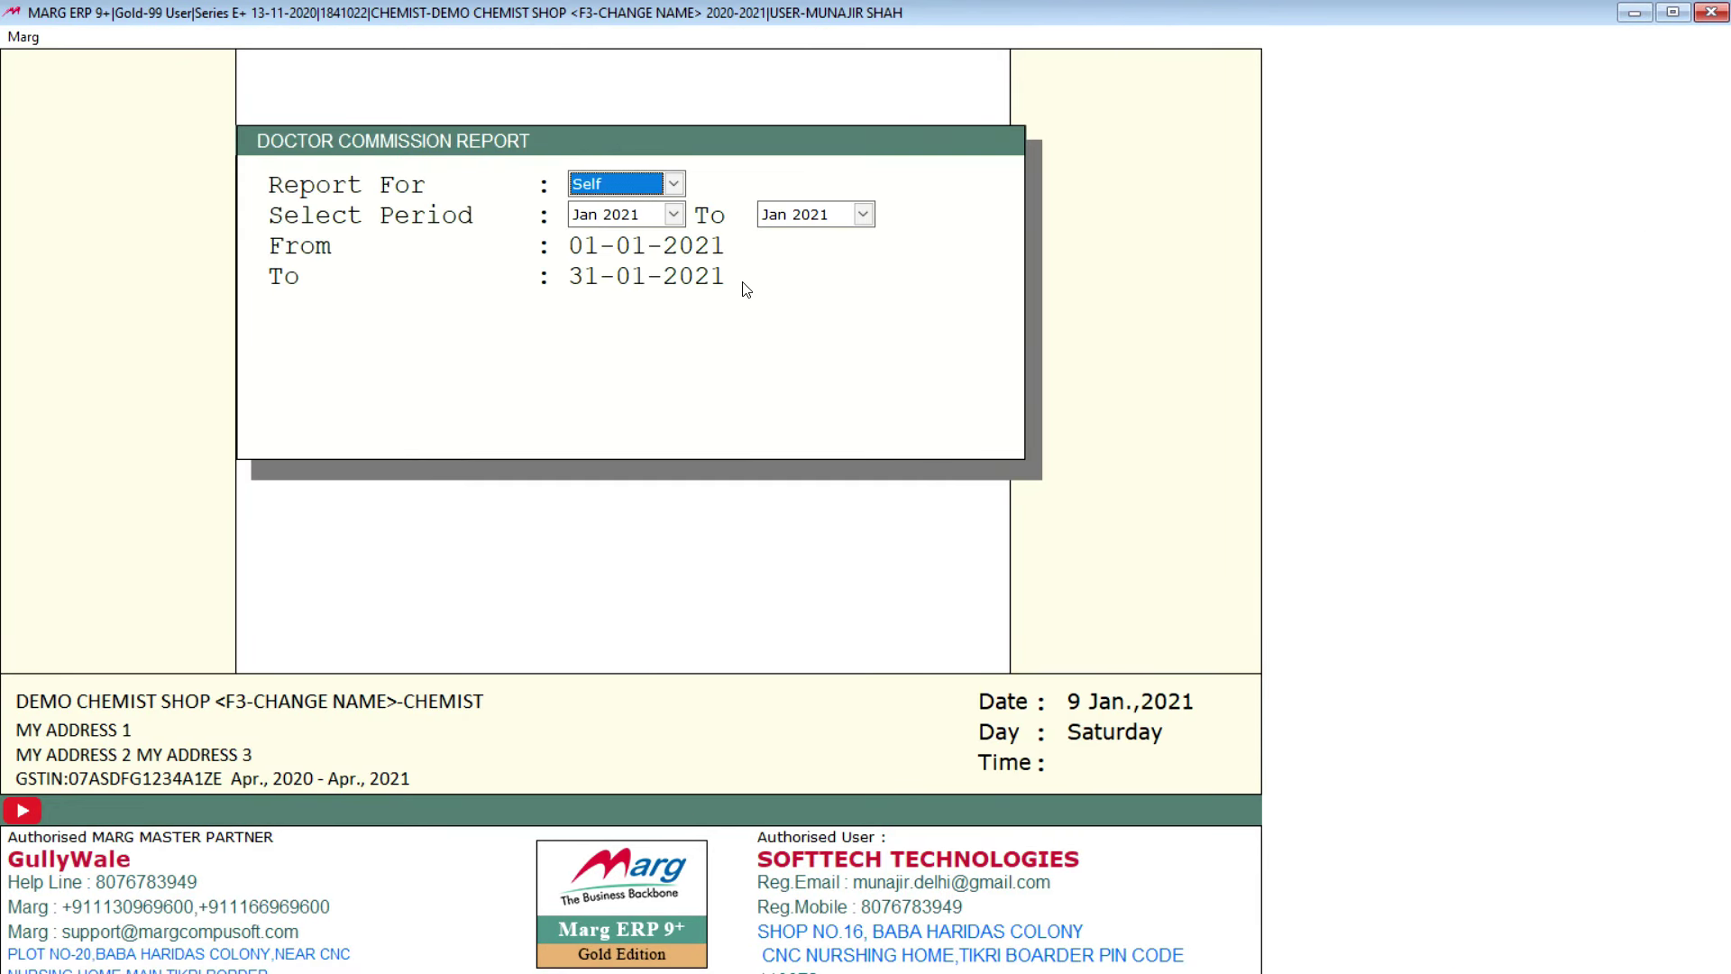
pyautogui.press('Return')
pyautogui.press('Return')
pyautogui.press('Return')
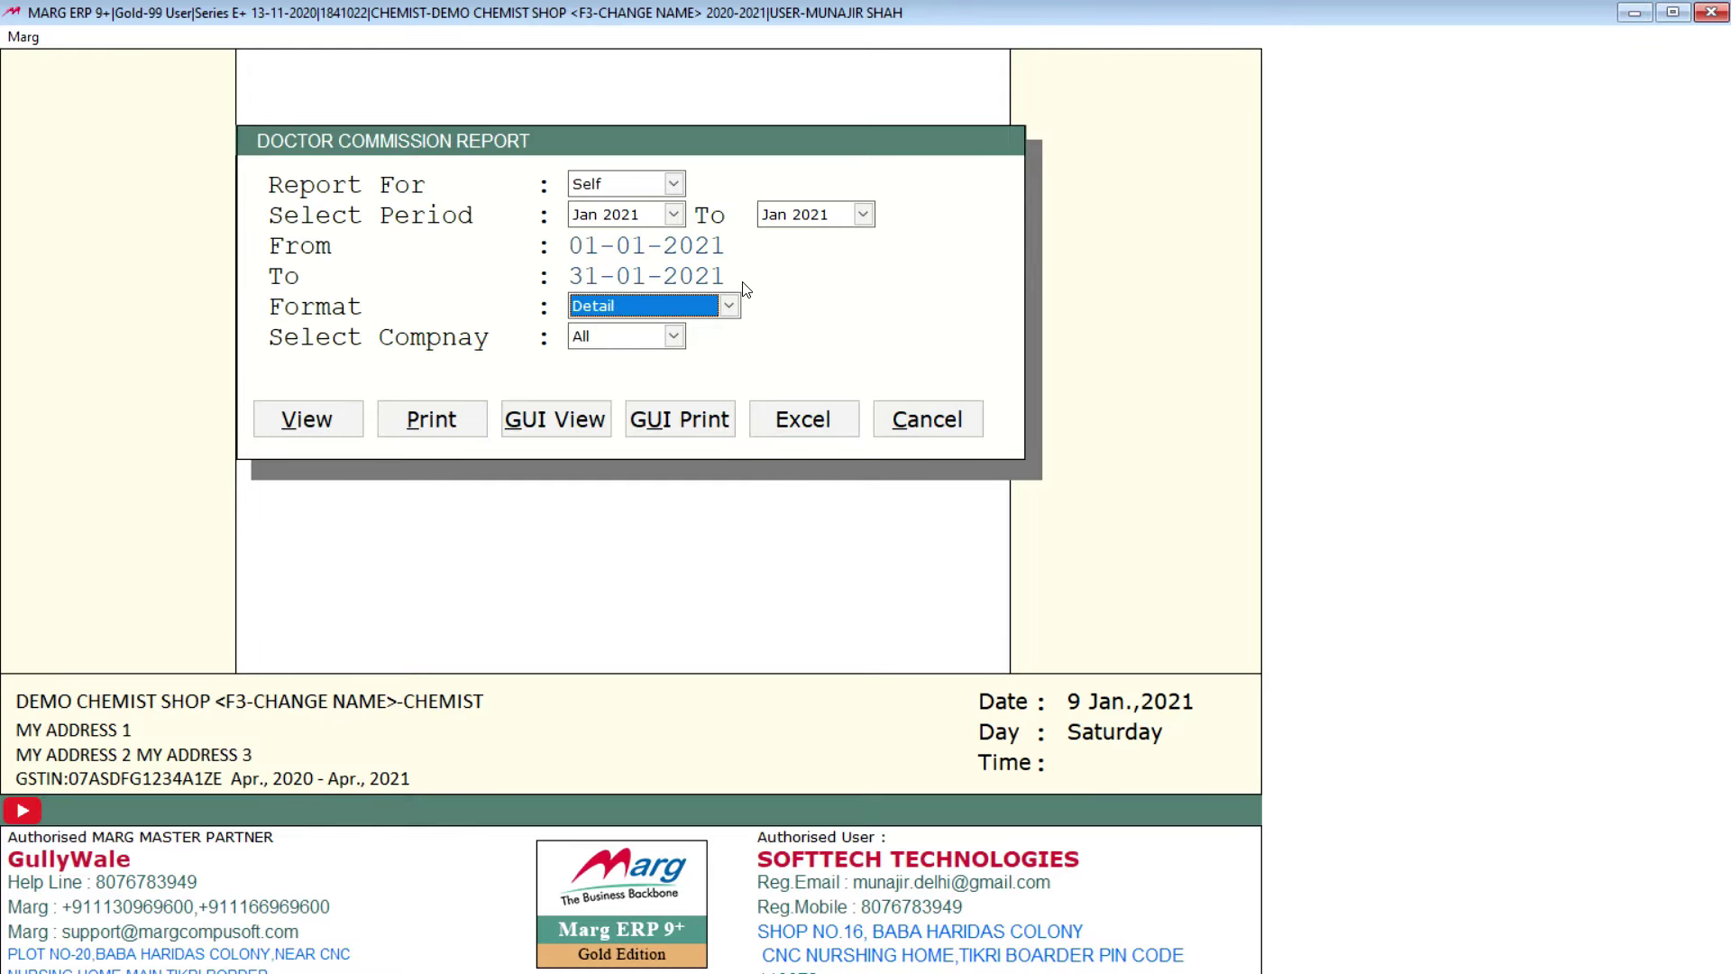
pyautogui.press('Return')
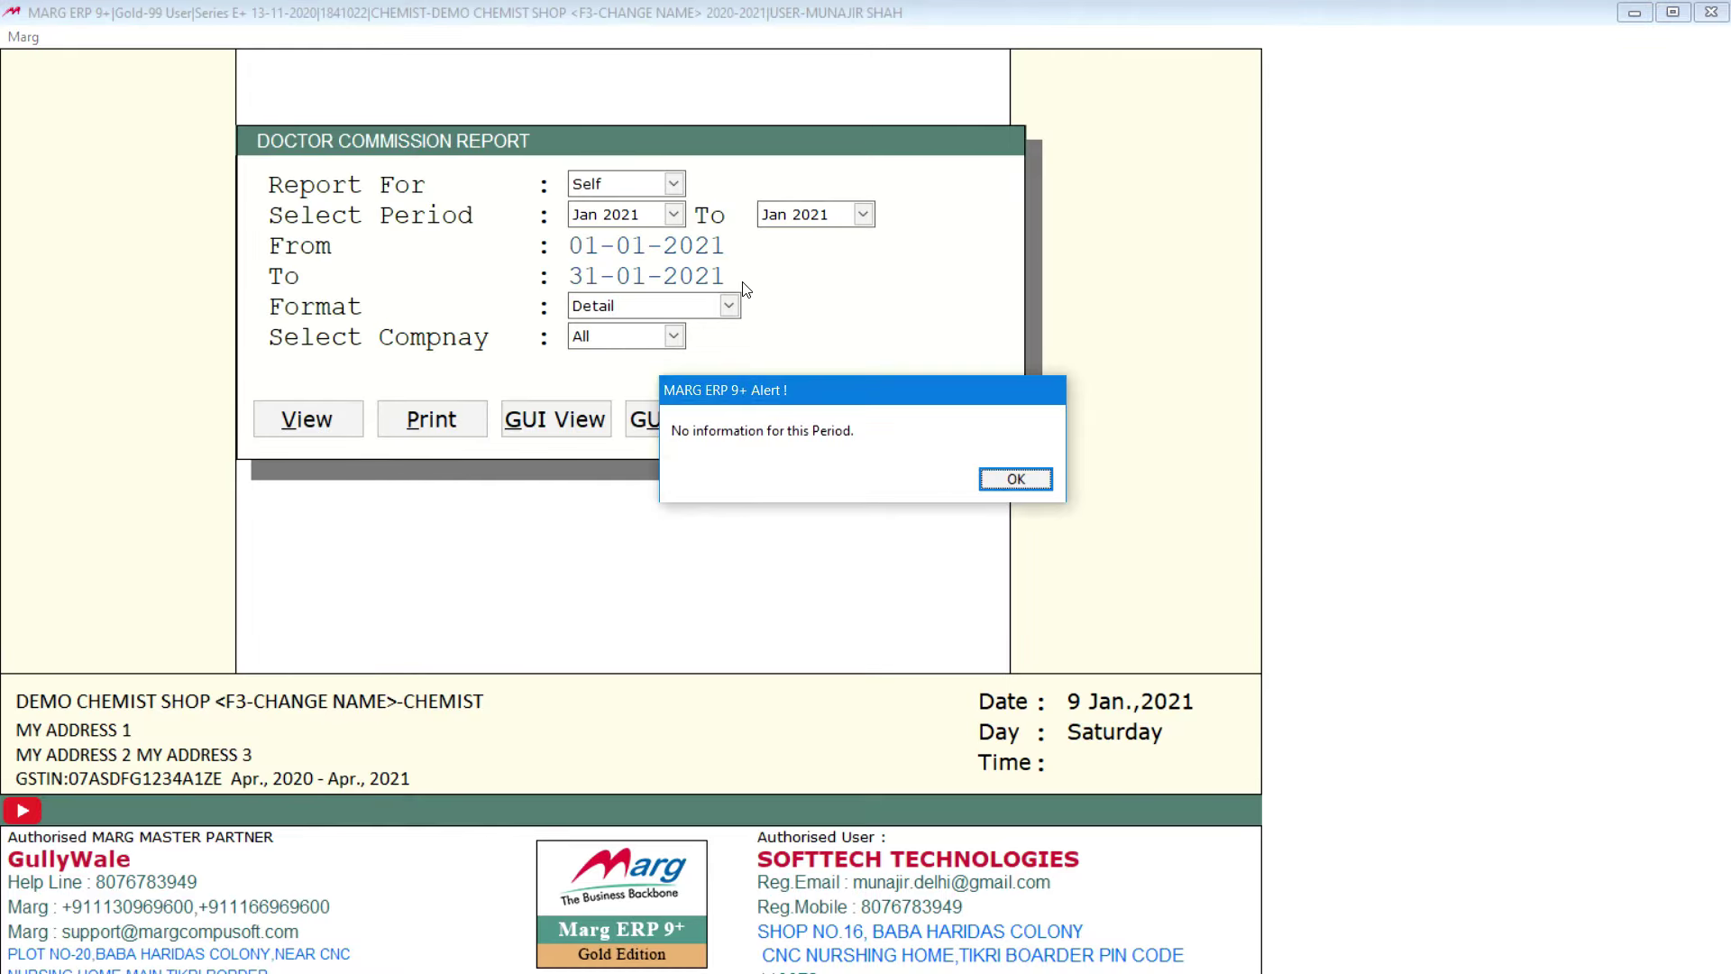
pyautogui.press('Return')
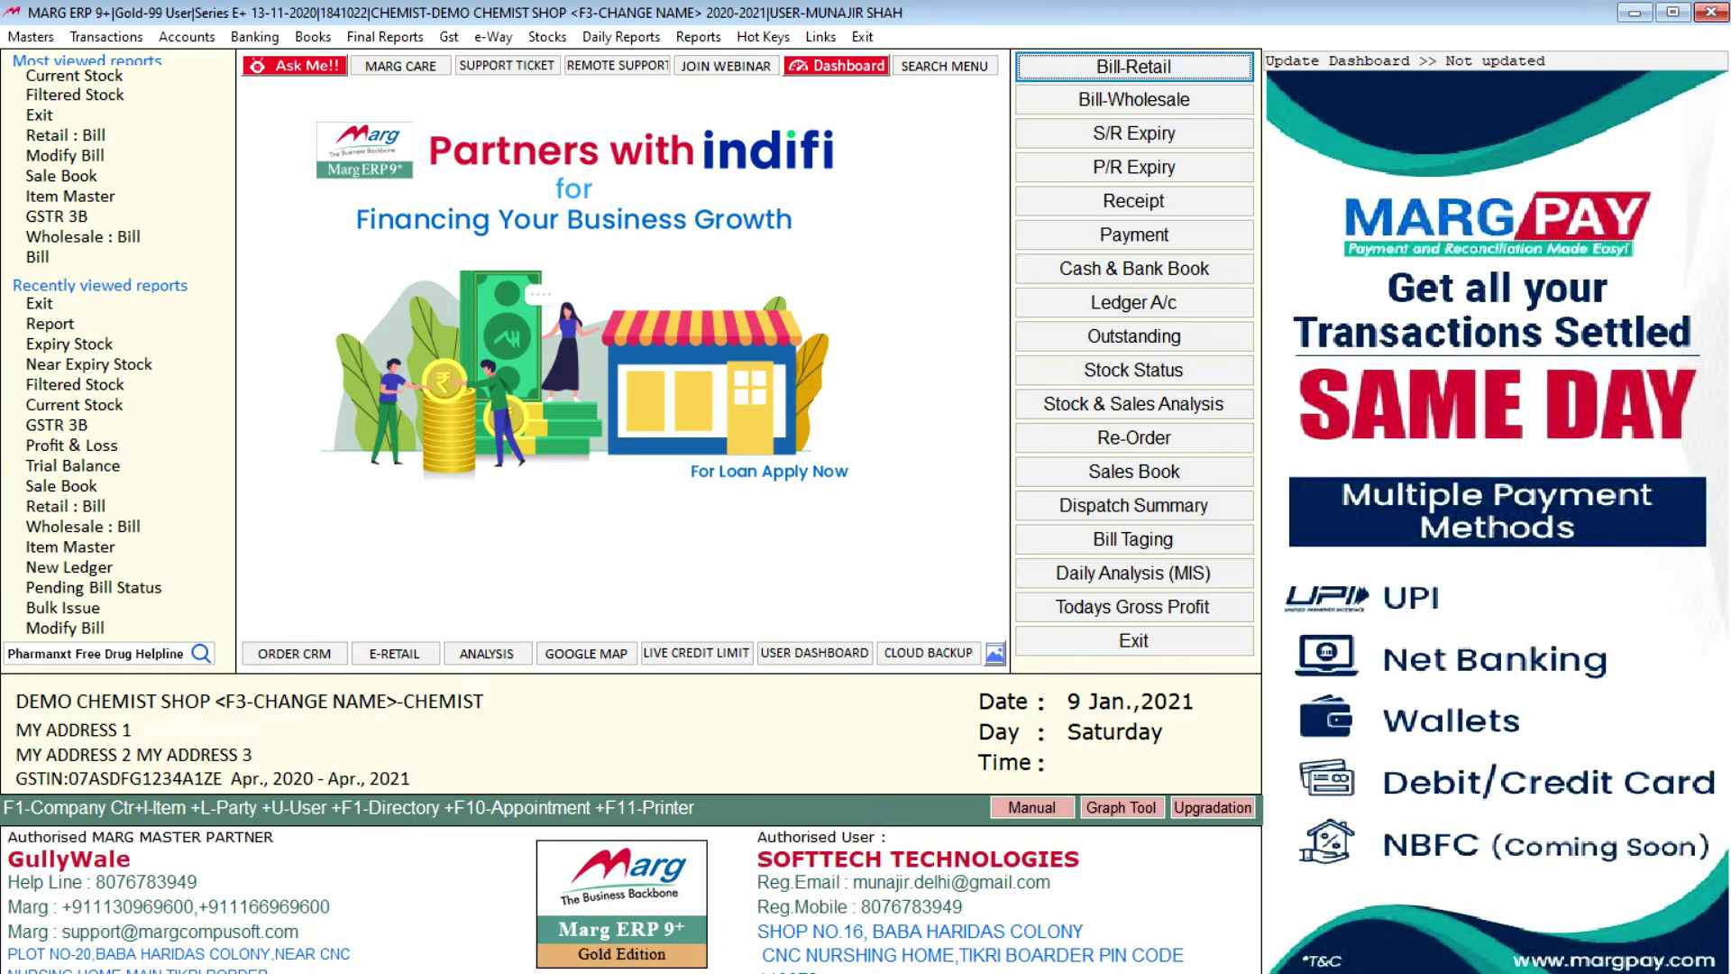
pyautogui.press('Return')
pyautogui.press('Escape')
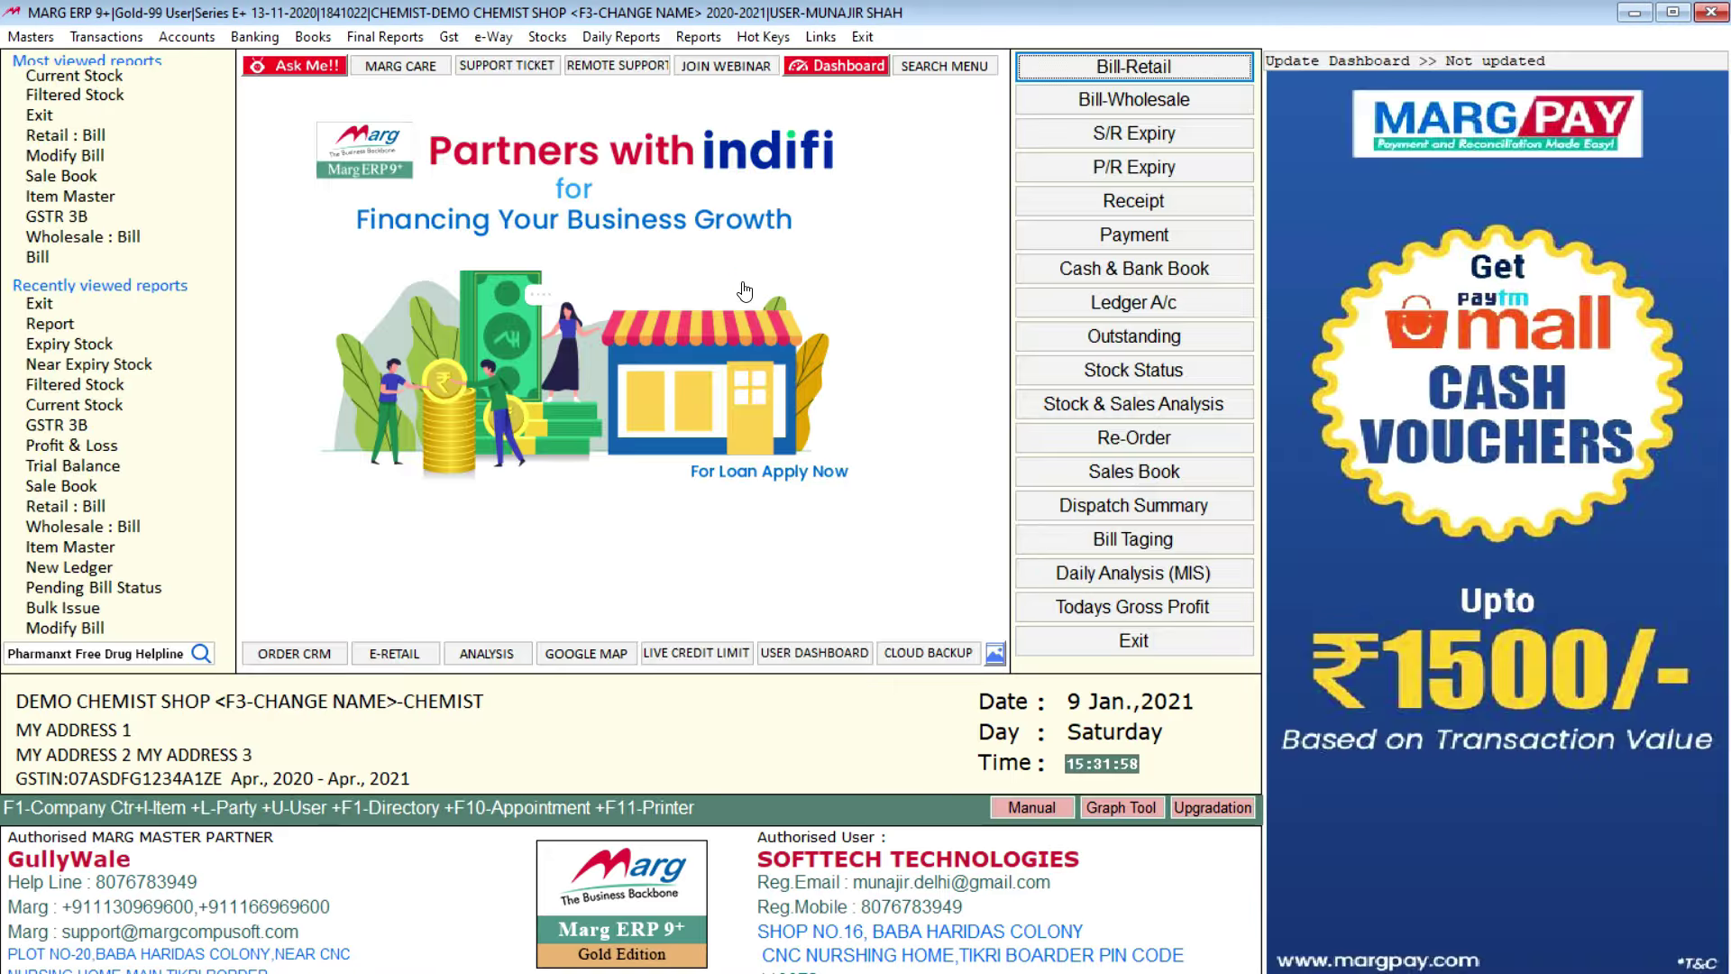
pyautogui.click(622, 40)
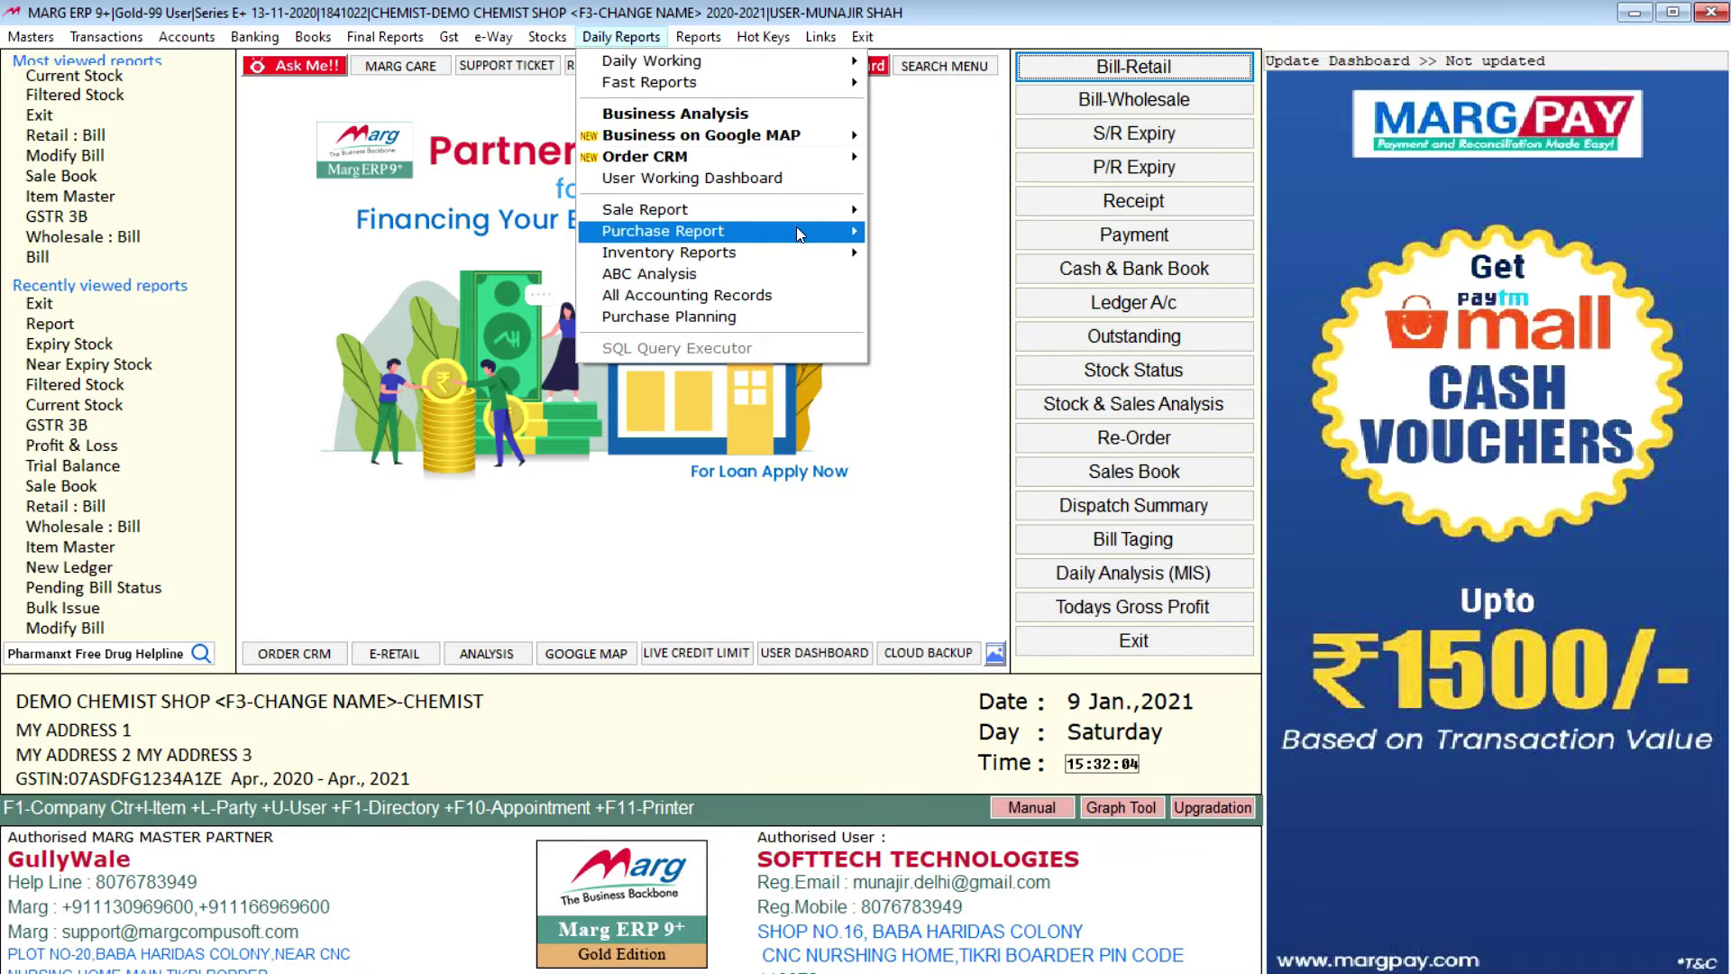
pyautogui.moveTo(802, 224)
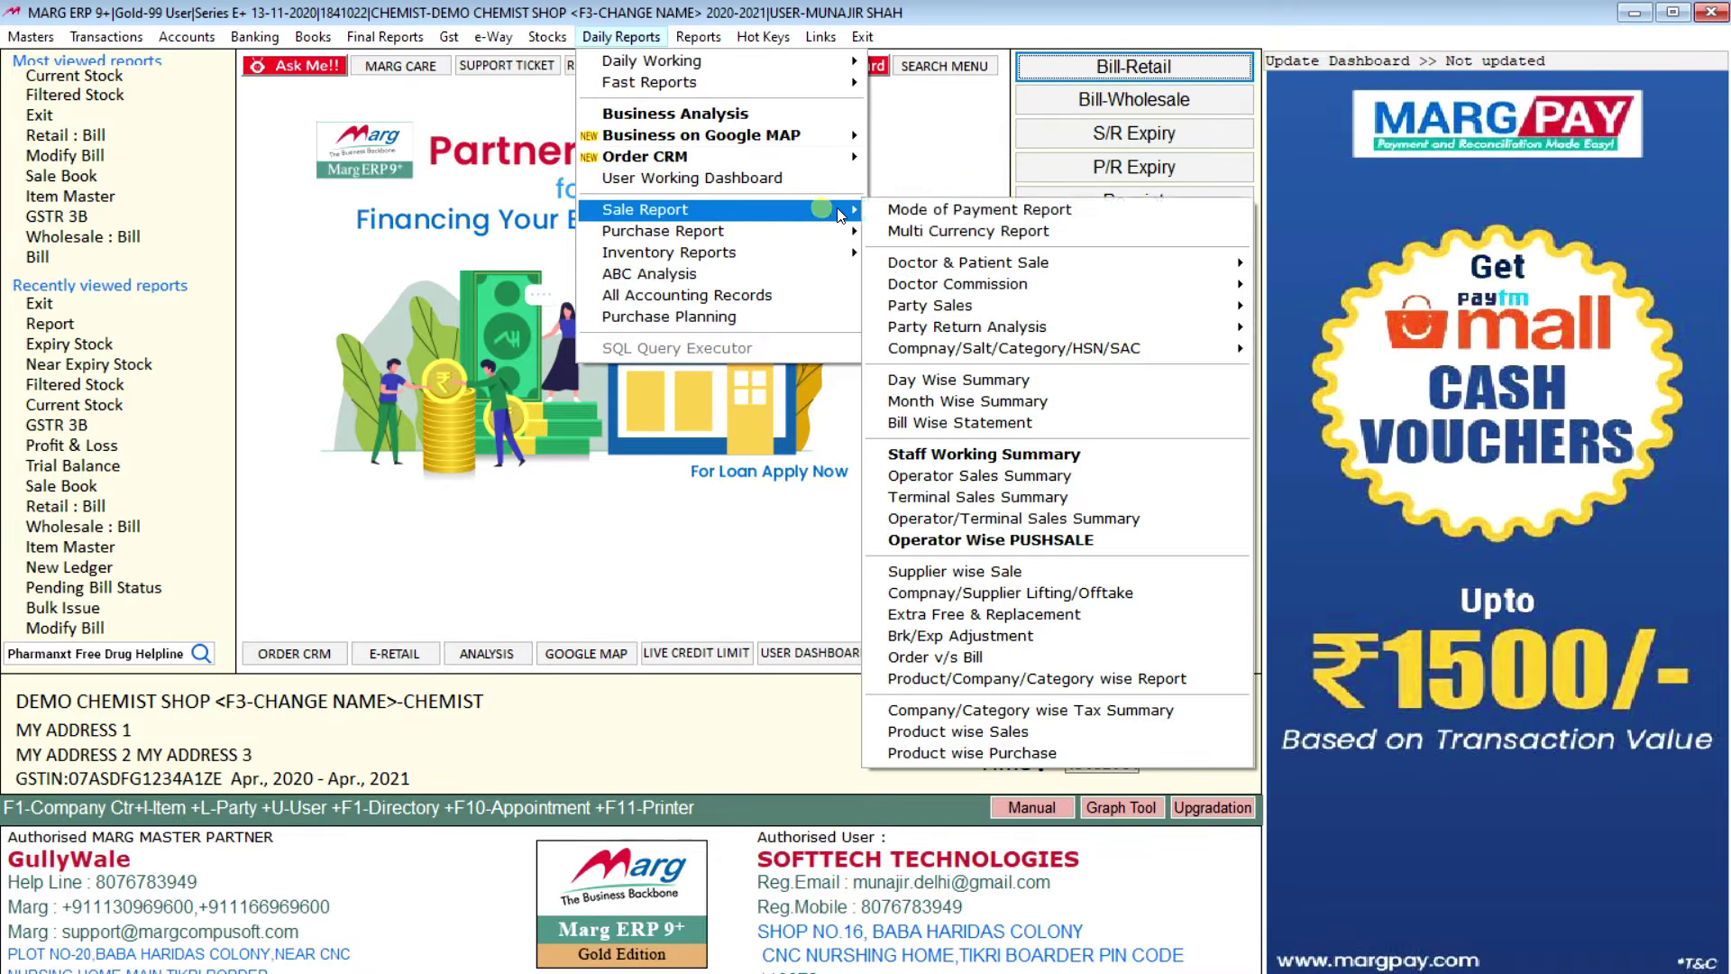
pyautogui.click(992, 213)
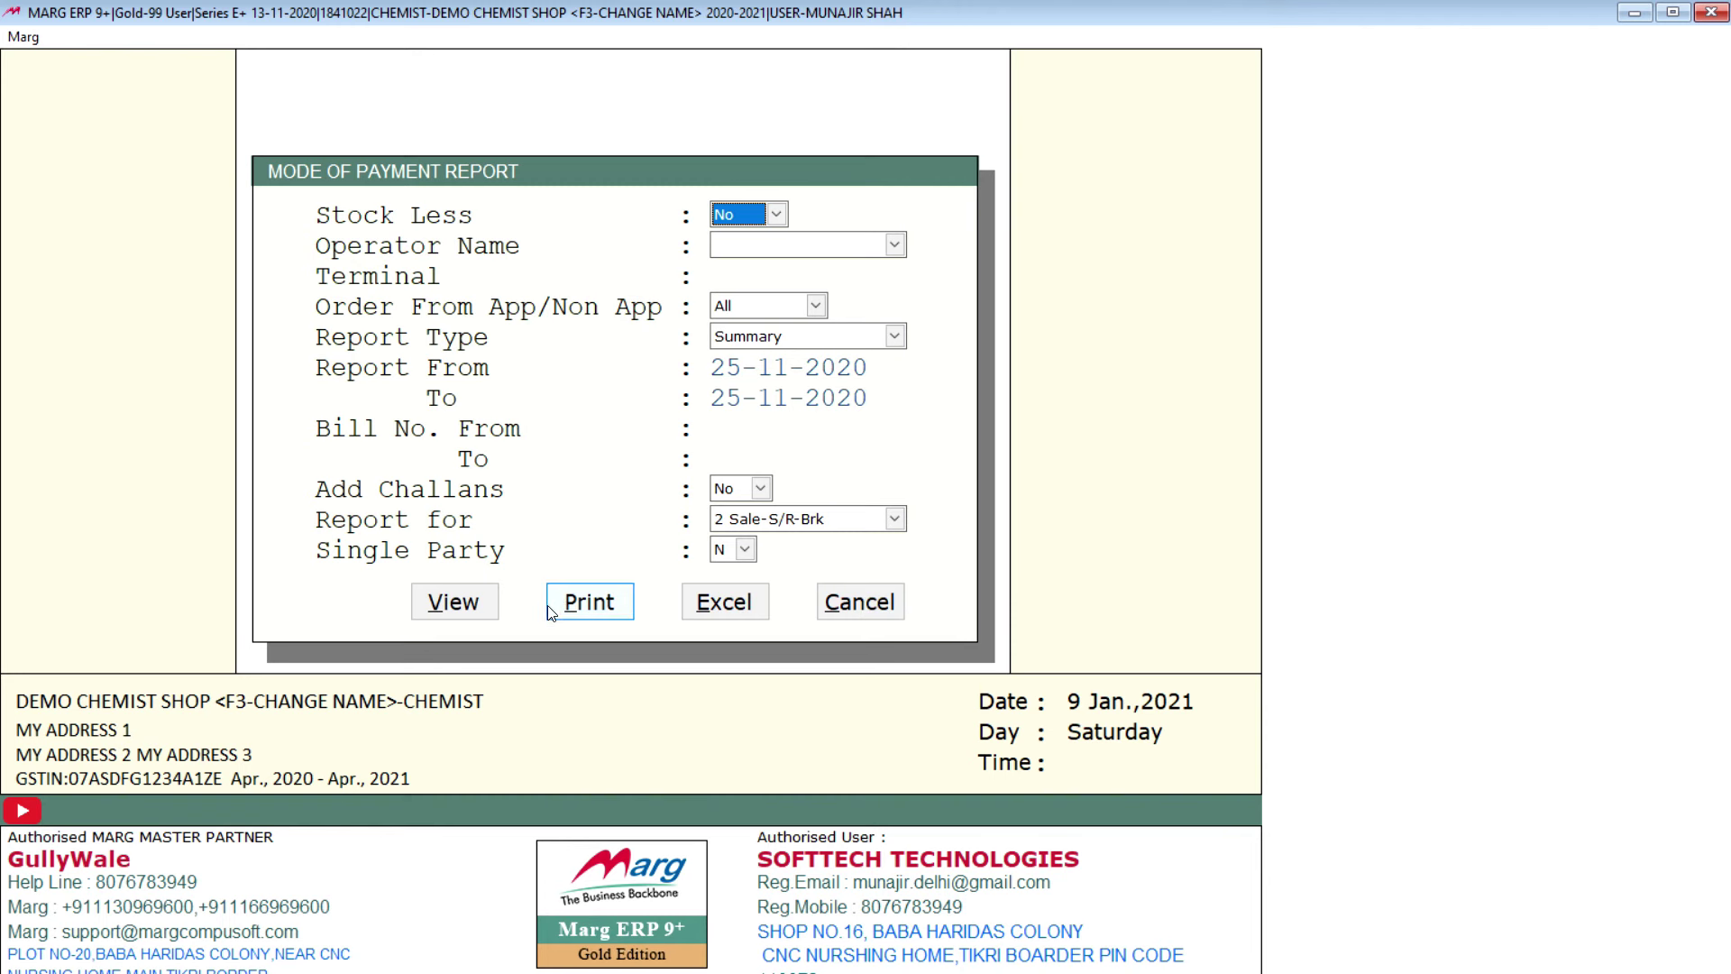
pyautogui.click(466, 616)
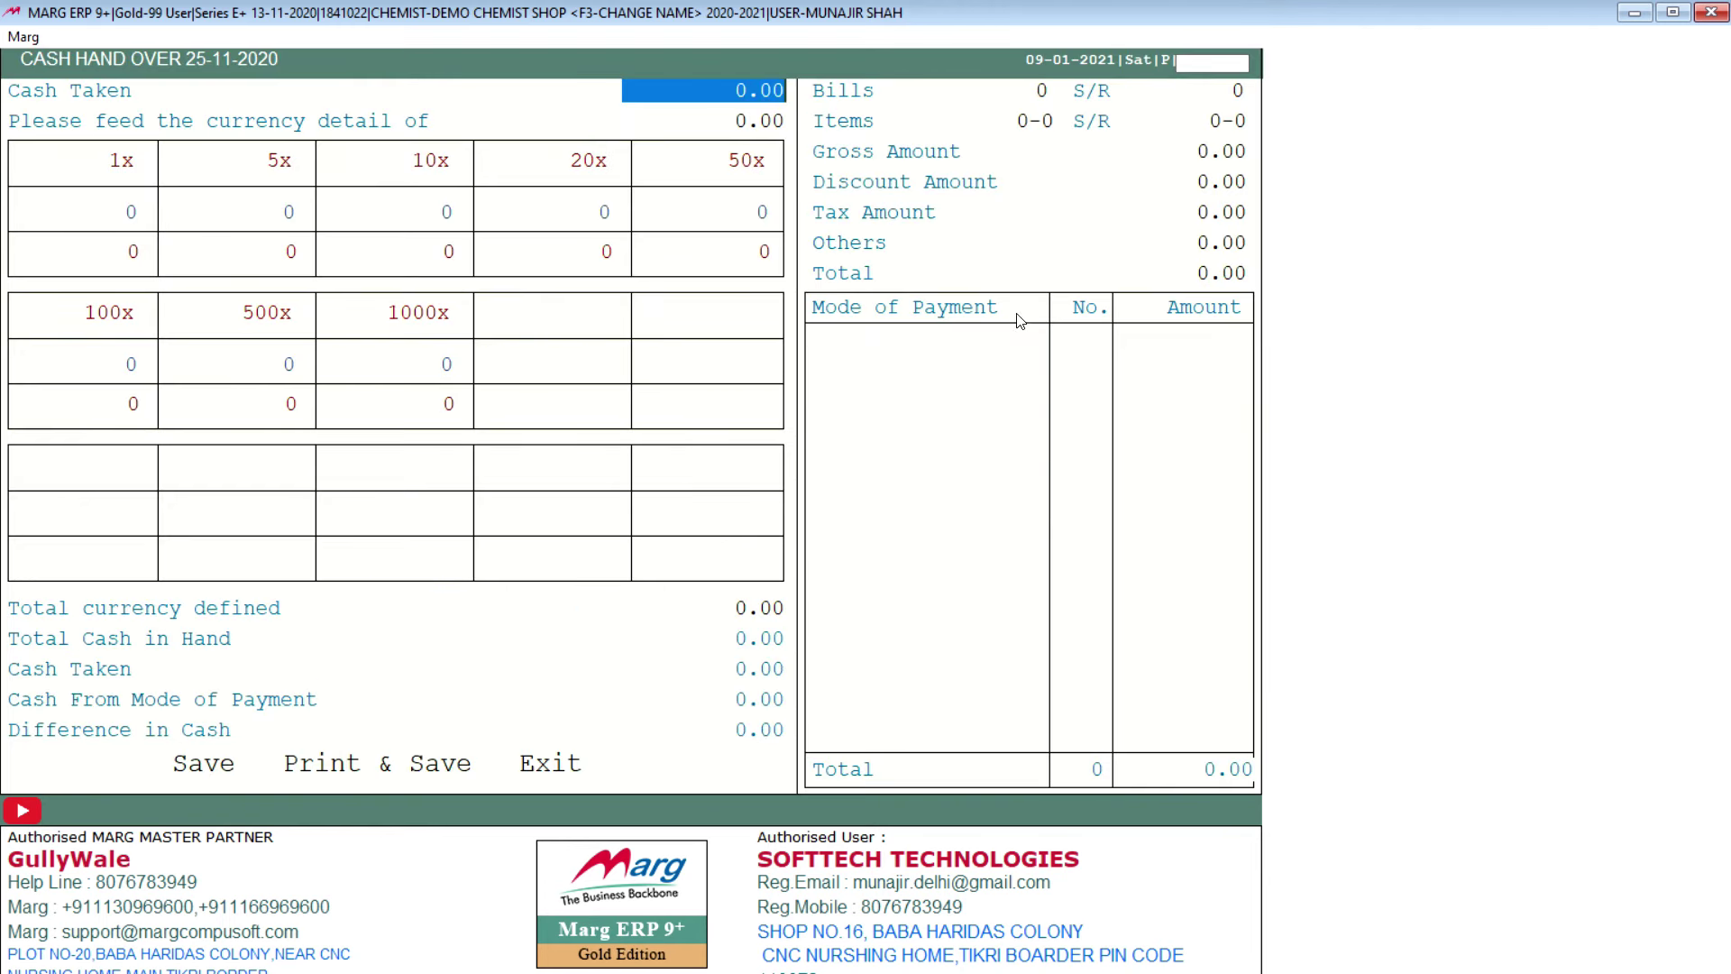
pyautogui.press('Escape')
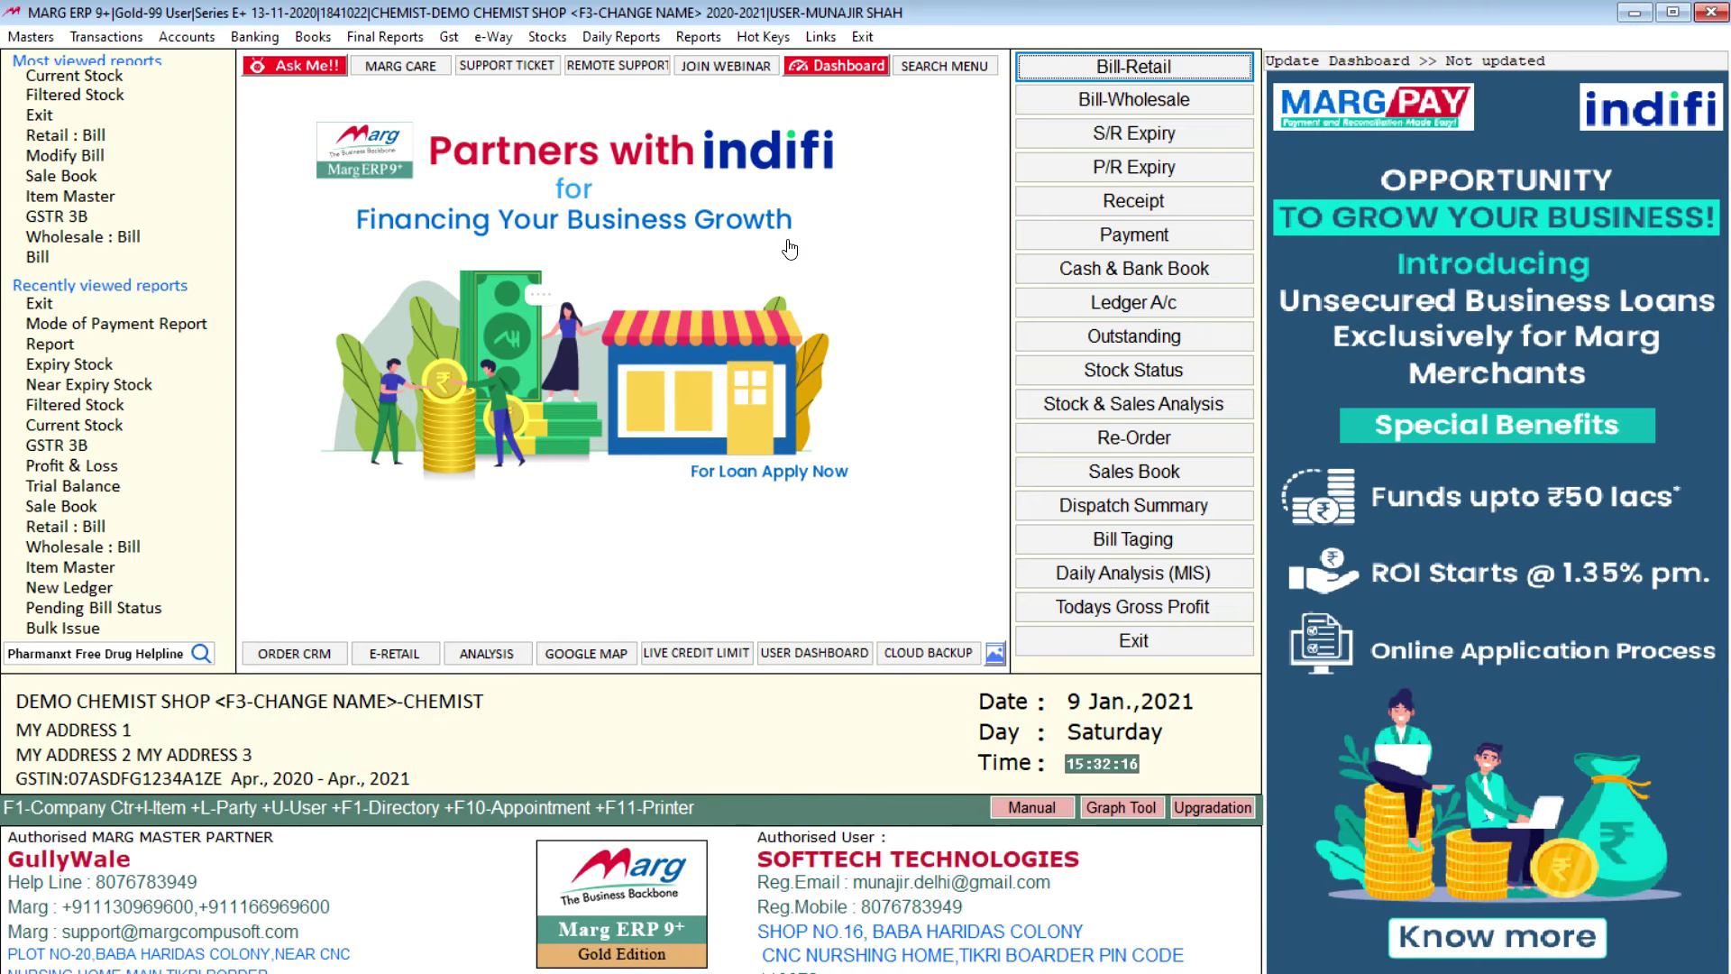
pyautogui.click(603, 38)
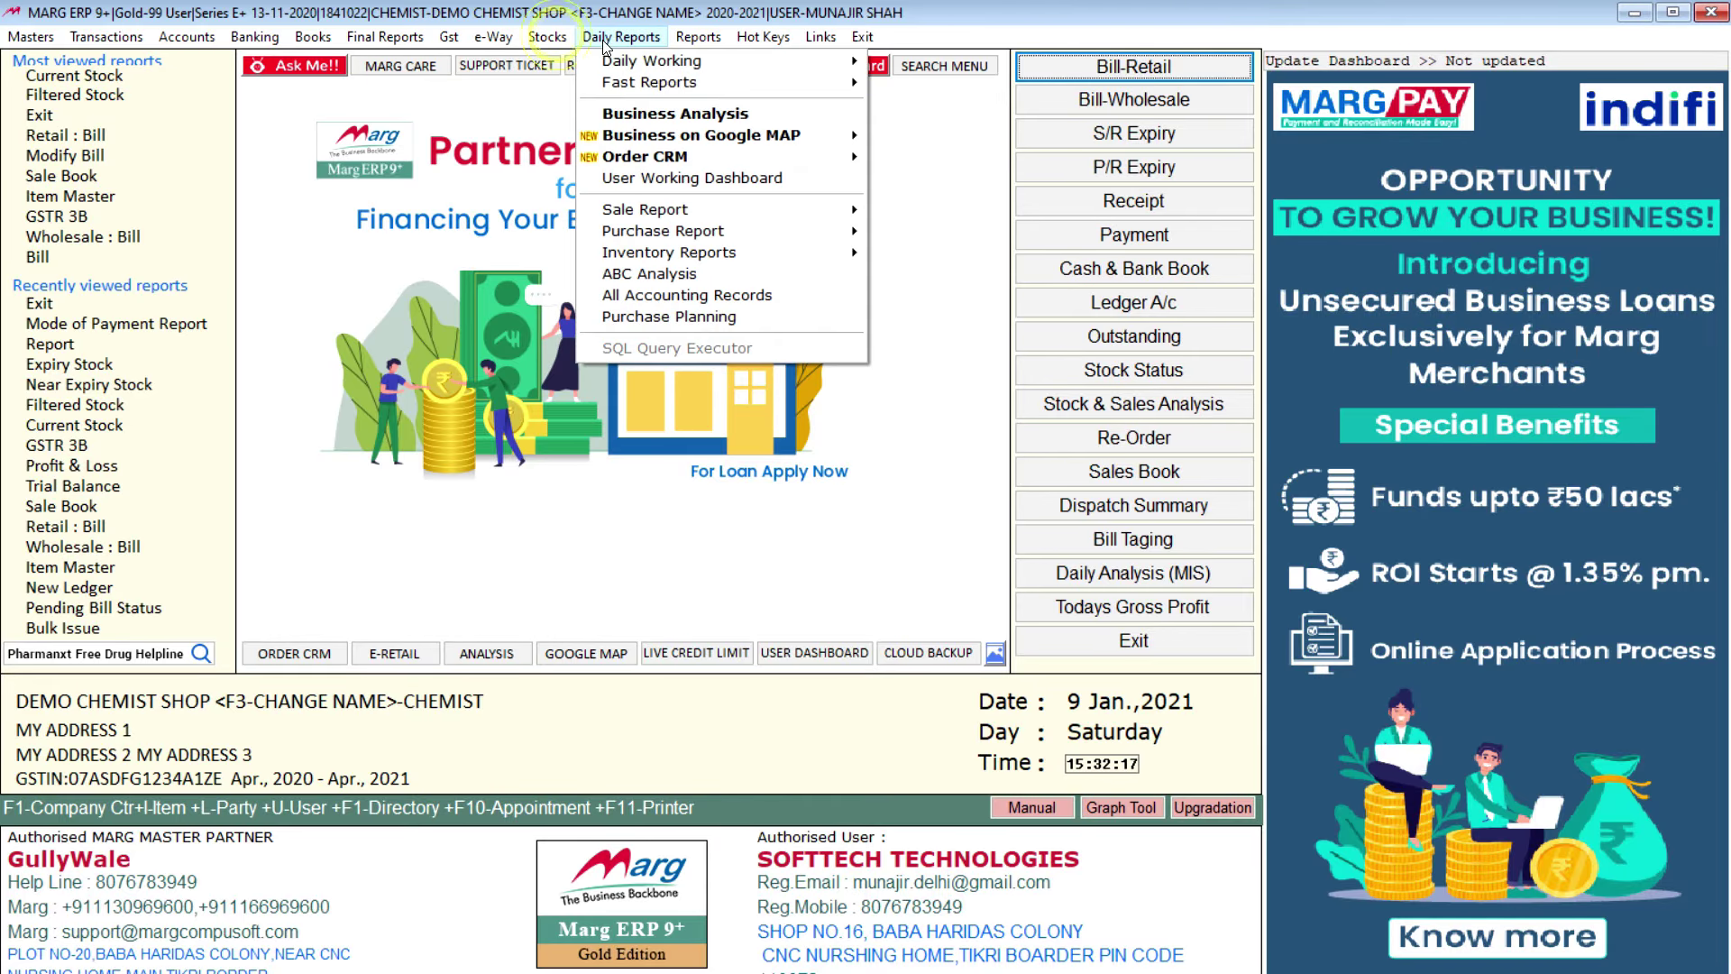
# Step: Open the Sales Book report under Sale Analysis
pyautogui.moveTo(780, 216)
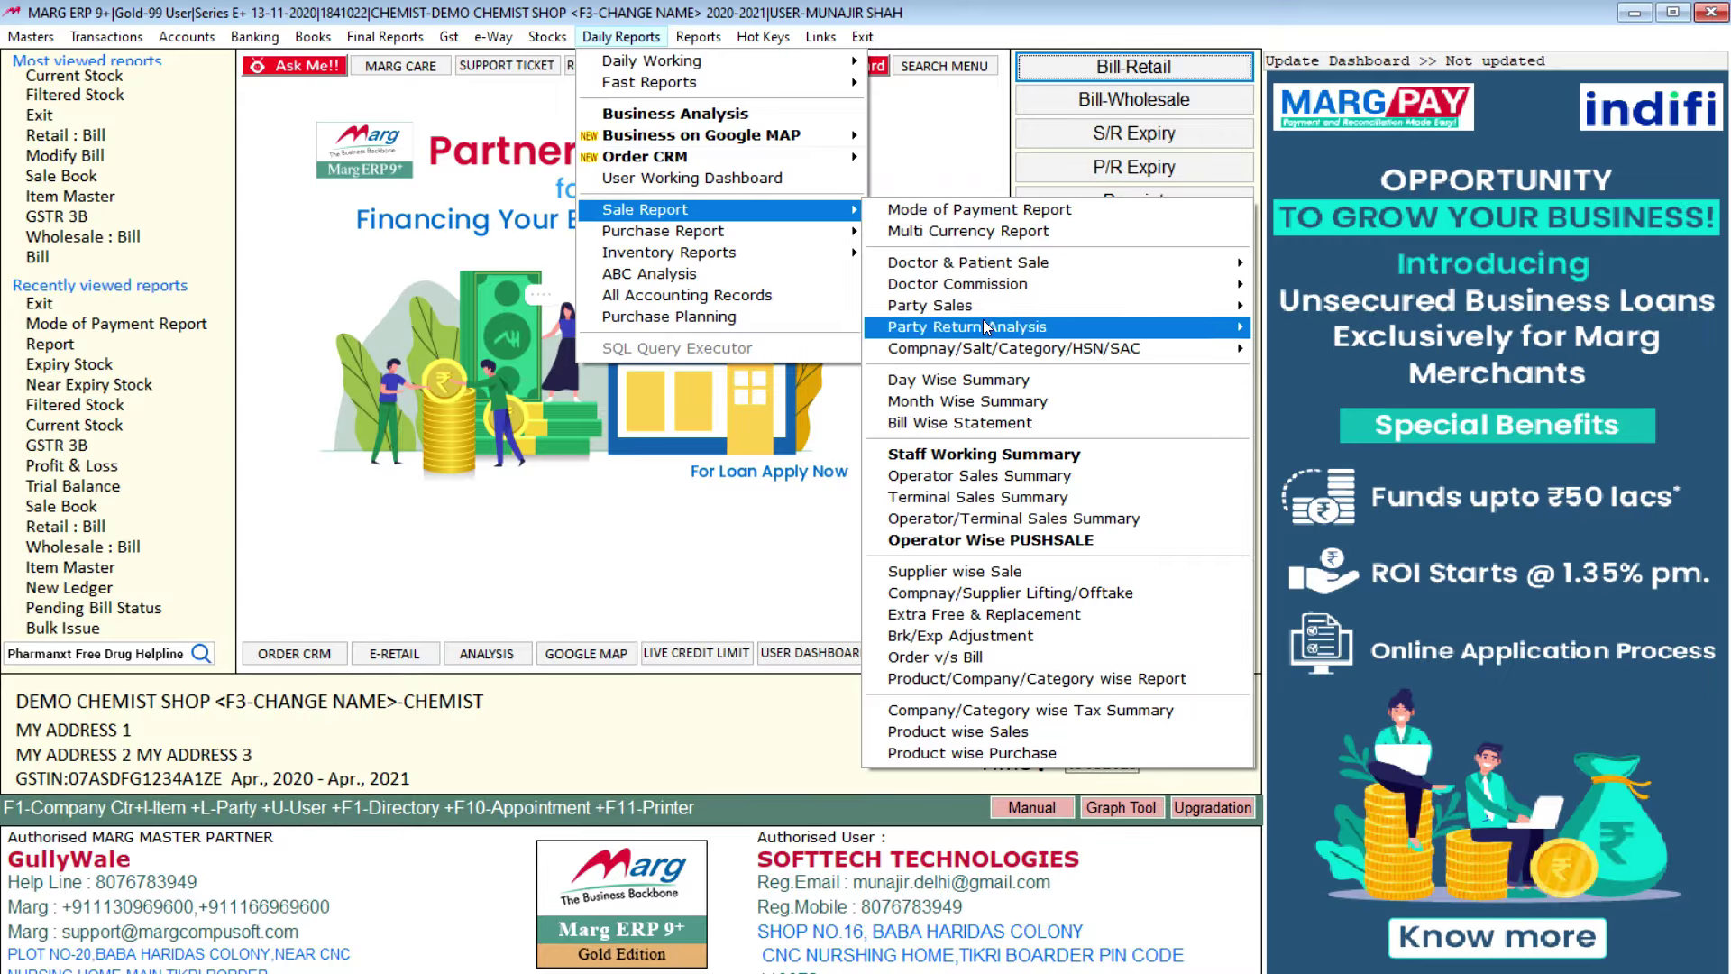
pyautogui.moveTo(717, 231)
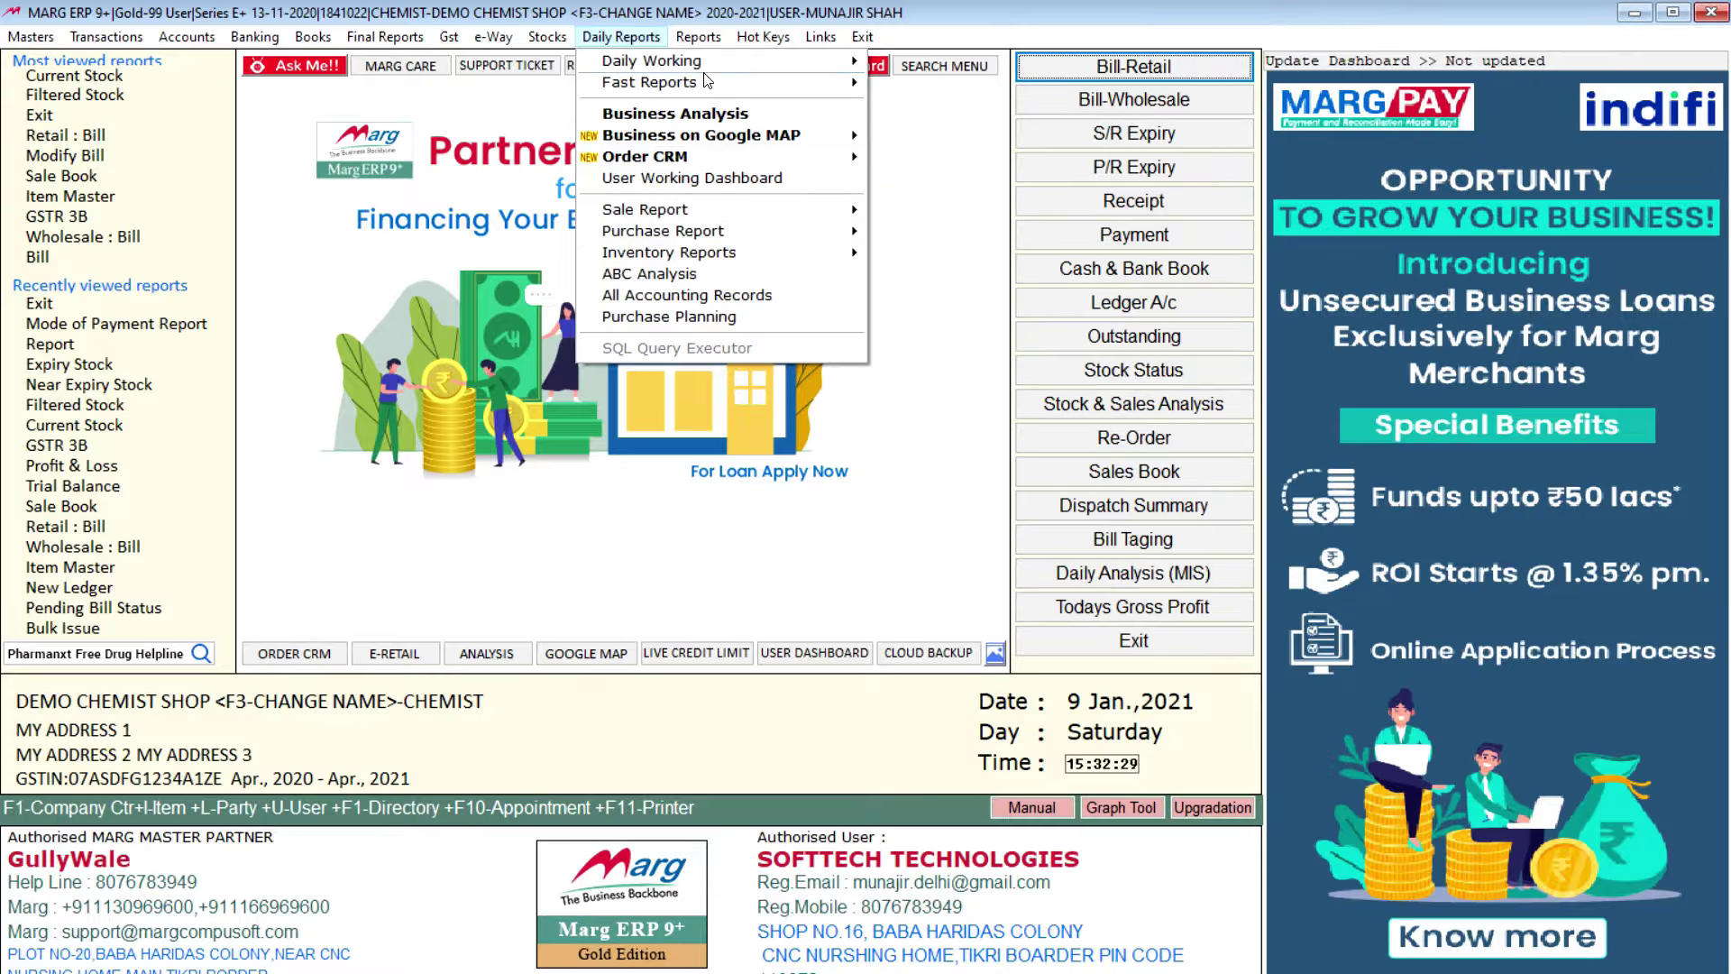
pyautogui.moveTo(702, 37)
pyautogui.moveTo(757, 63)
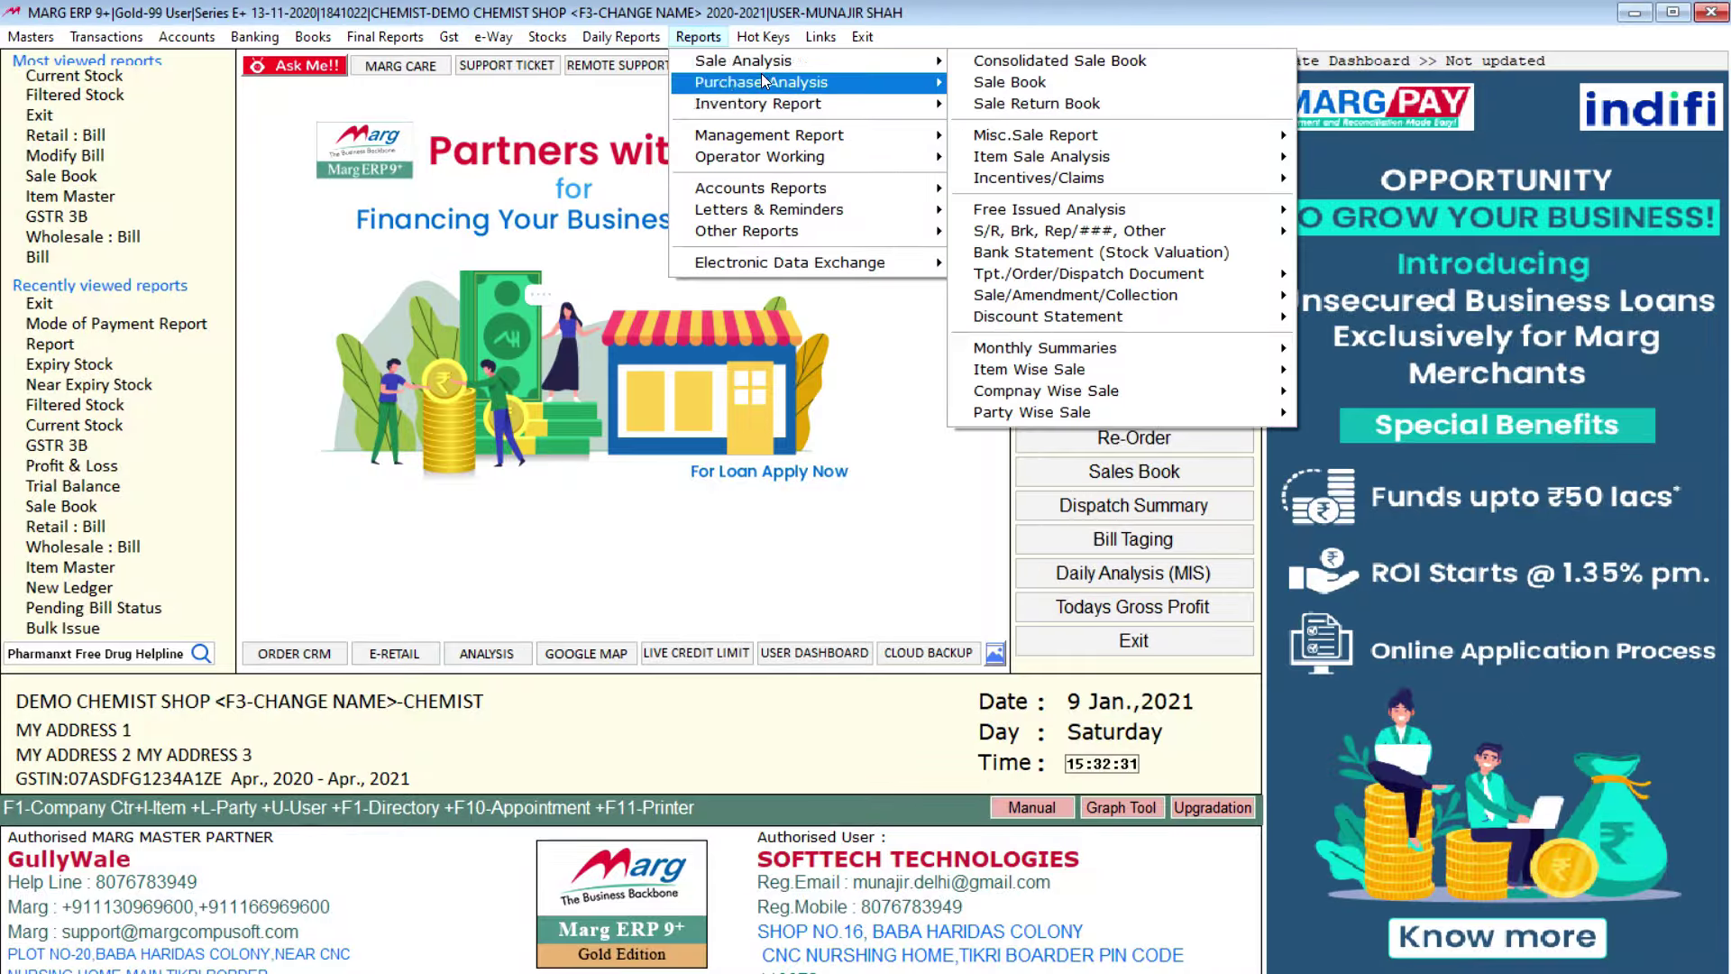
pyautogui.click(1010, 84)
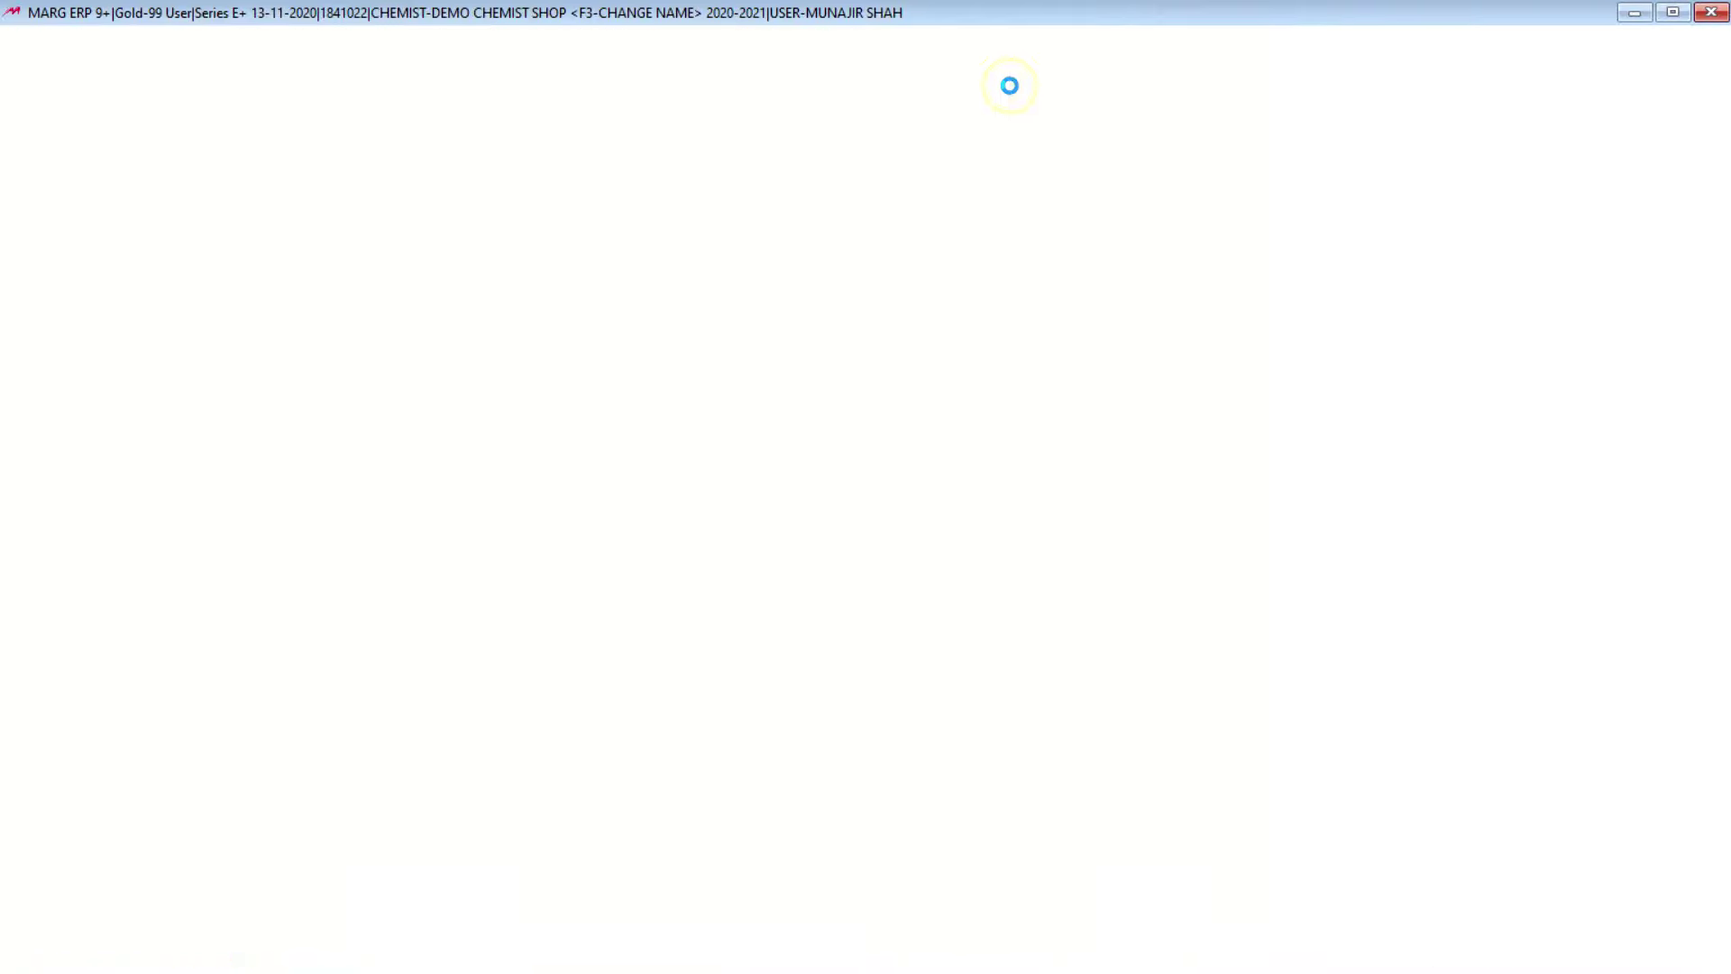
# Step: Set the period 01-04-2020 to 01-04-2021, generate the book, and jump to bill 0000009
pyautogui.write('0')
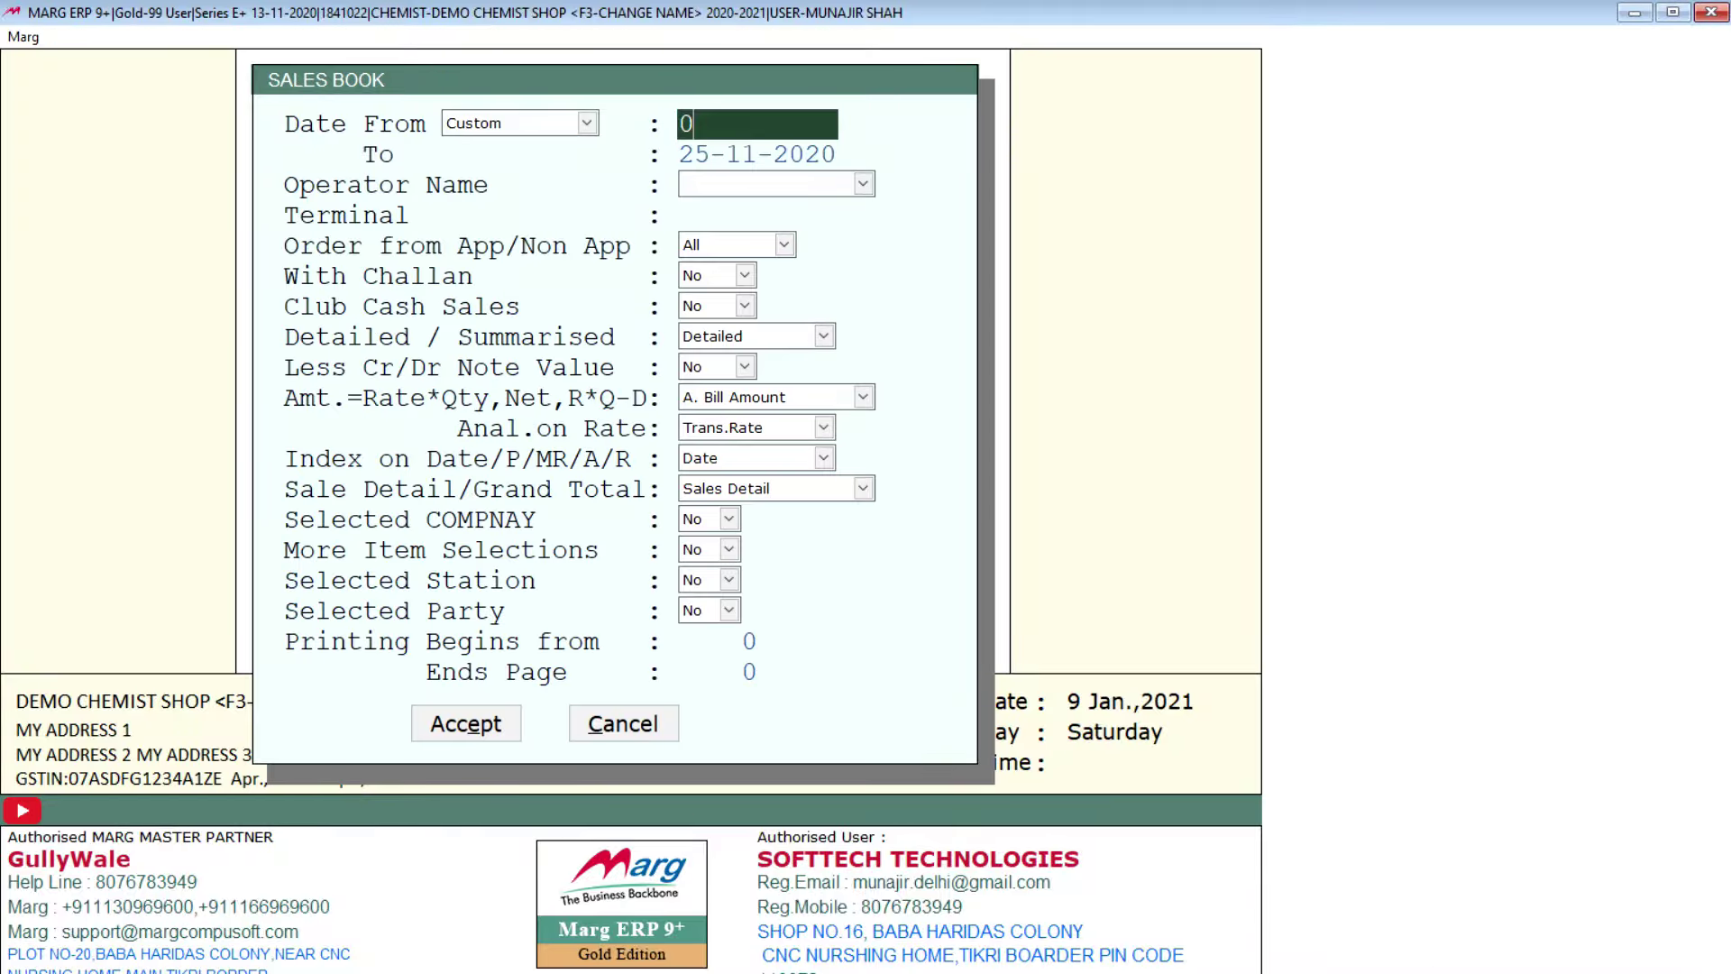
pyautogui.write('104')
pyautogui.press('Return')
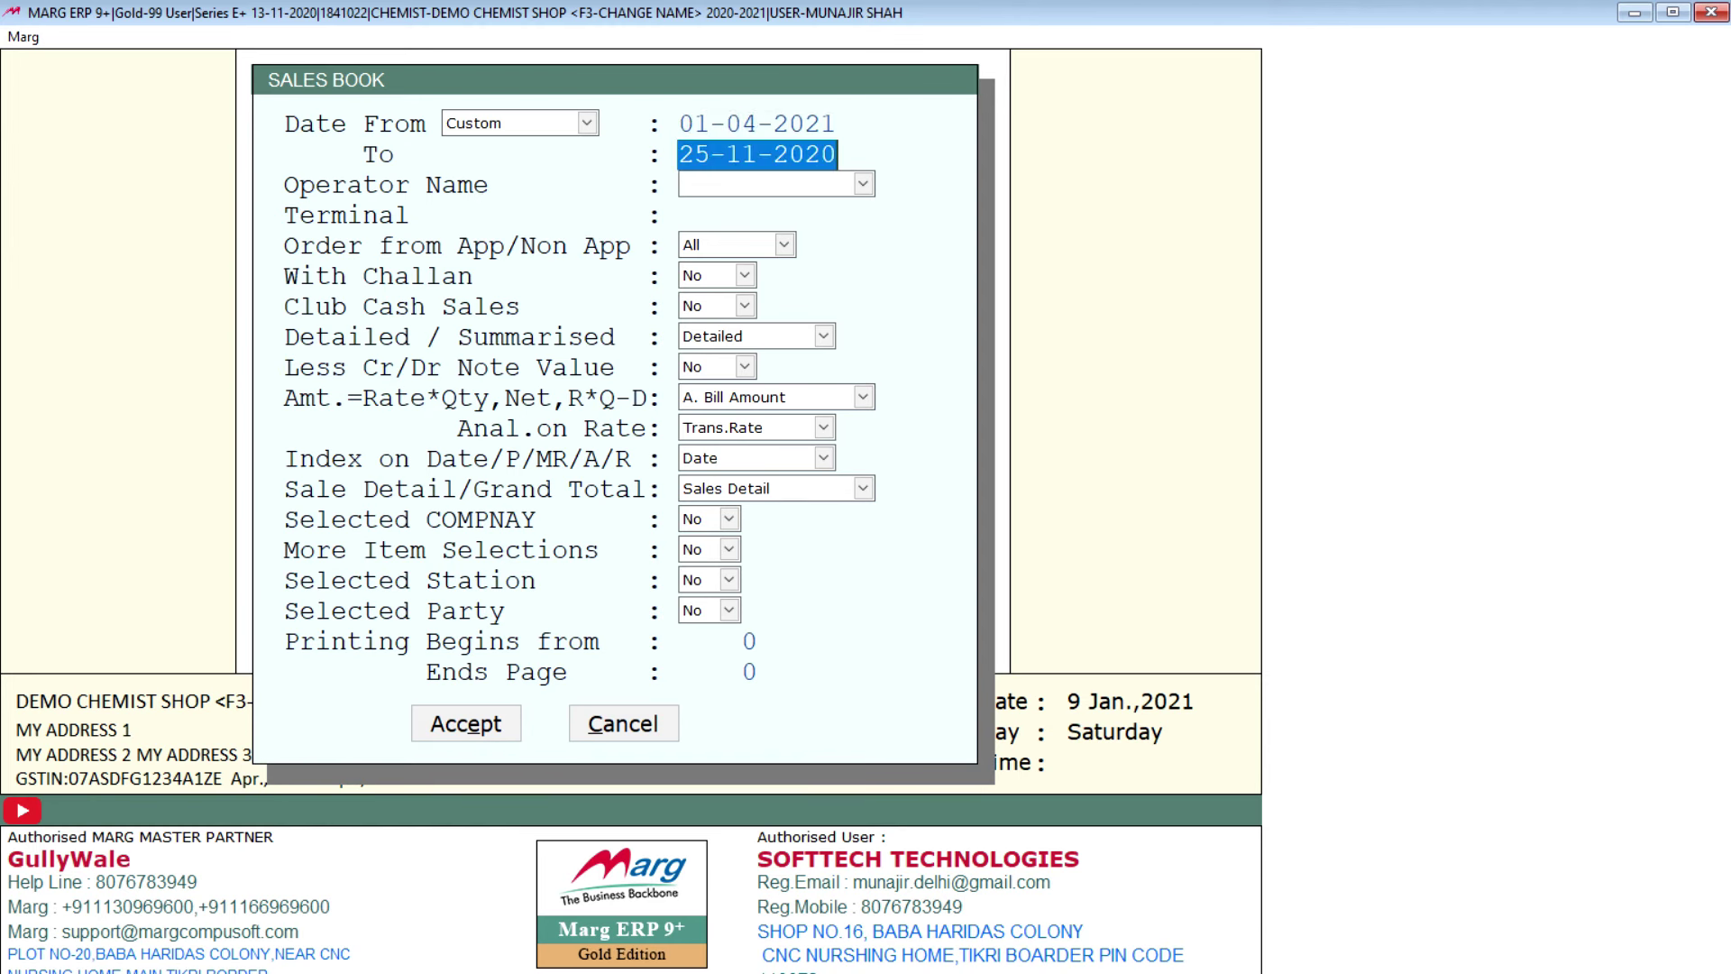
pyautogui.write('0104')
pyautogui.press('Return')
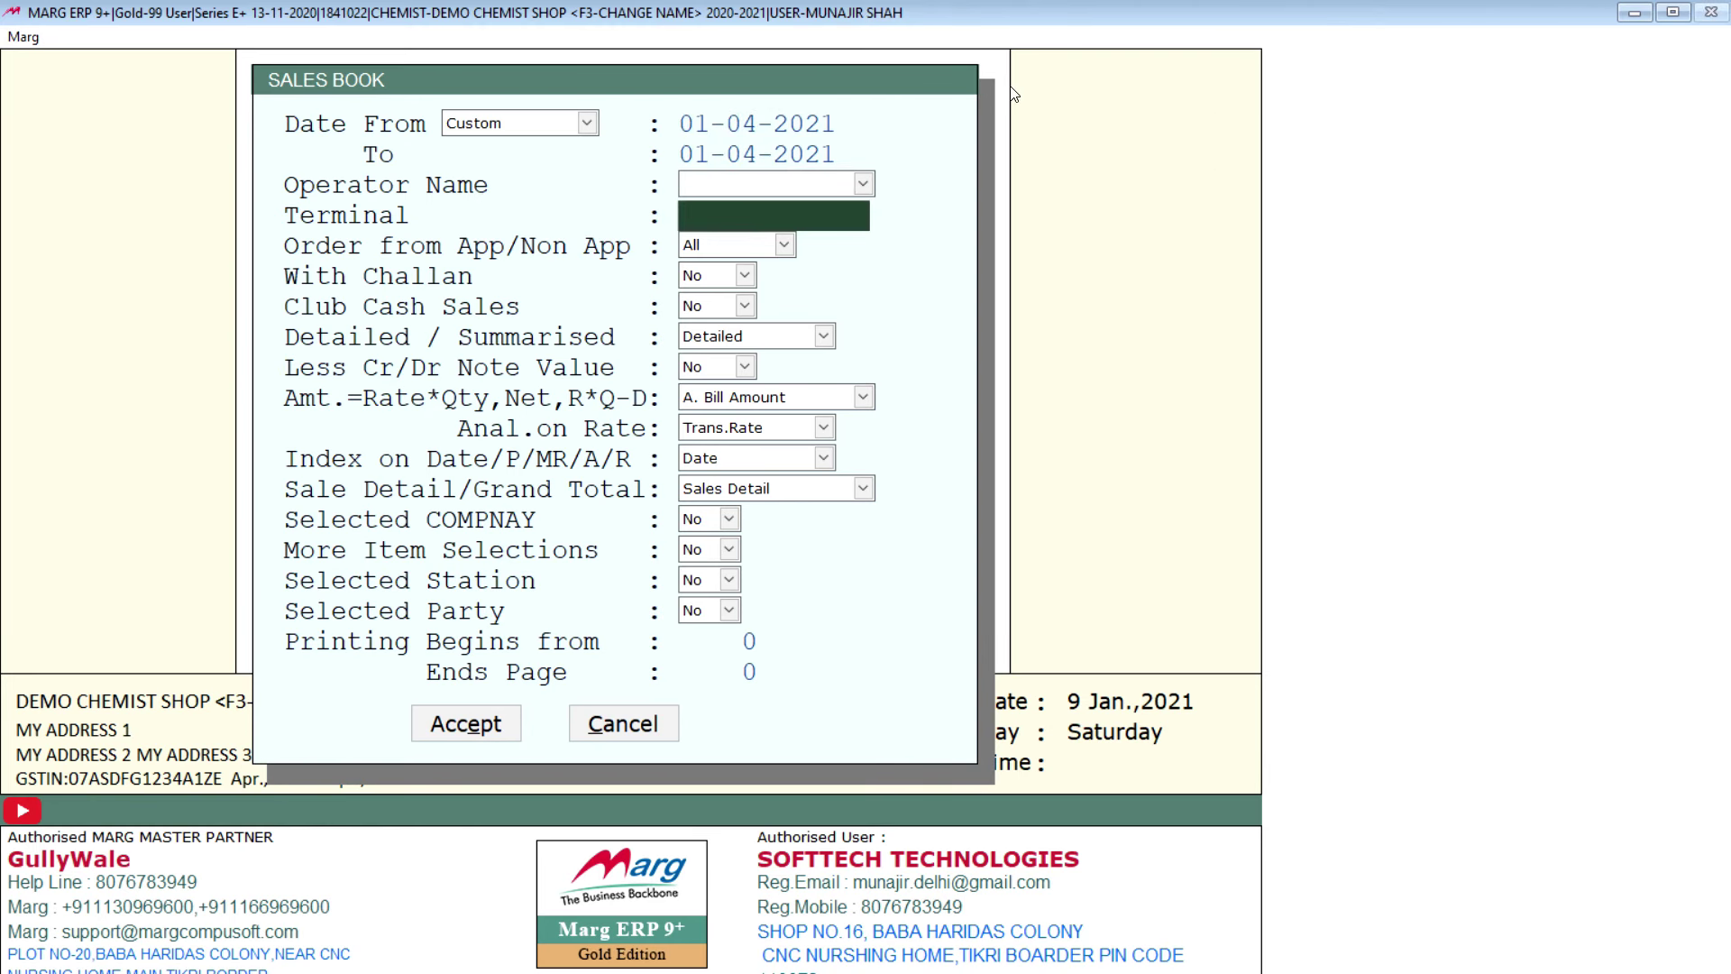
pyautogui.press('Up')
pyautogui.press('Up')
pyautogui.press('Up')
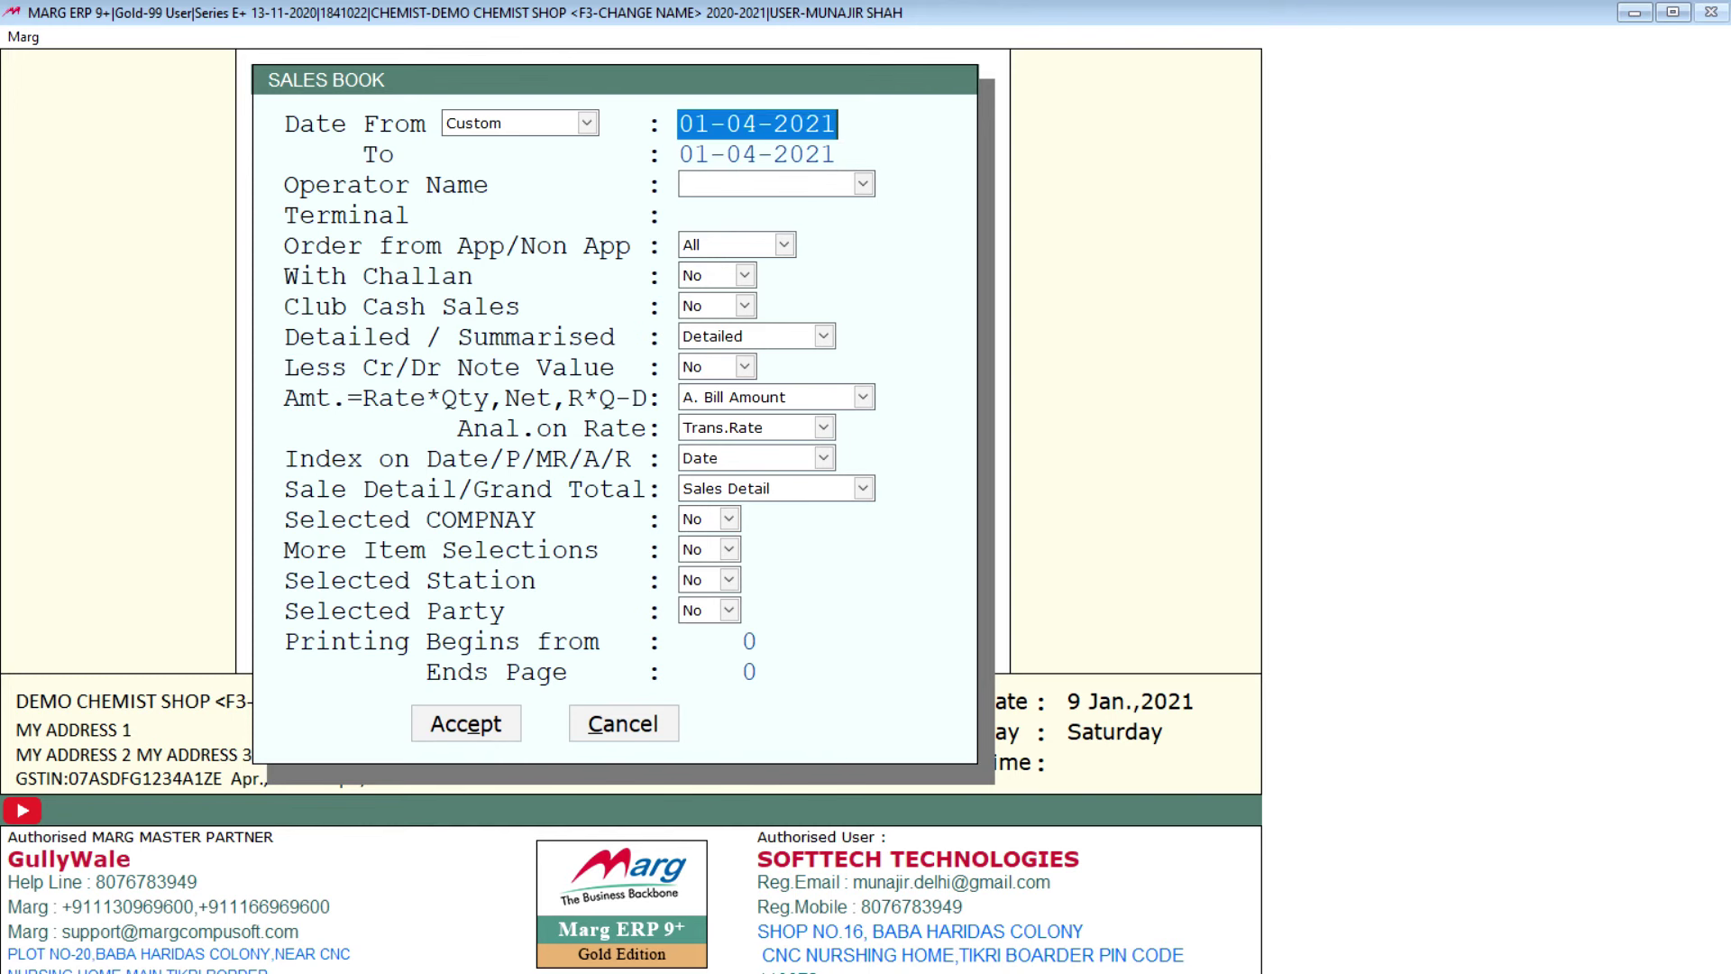
pyautogui.write('0')
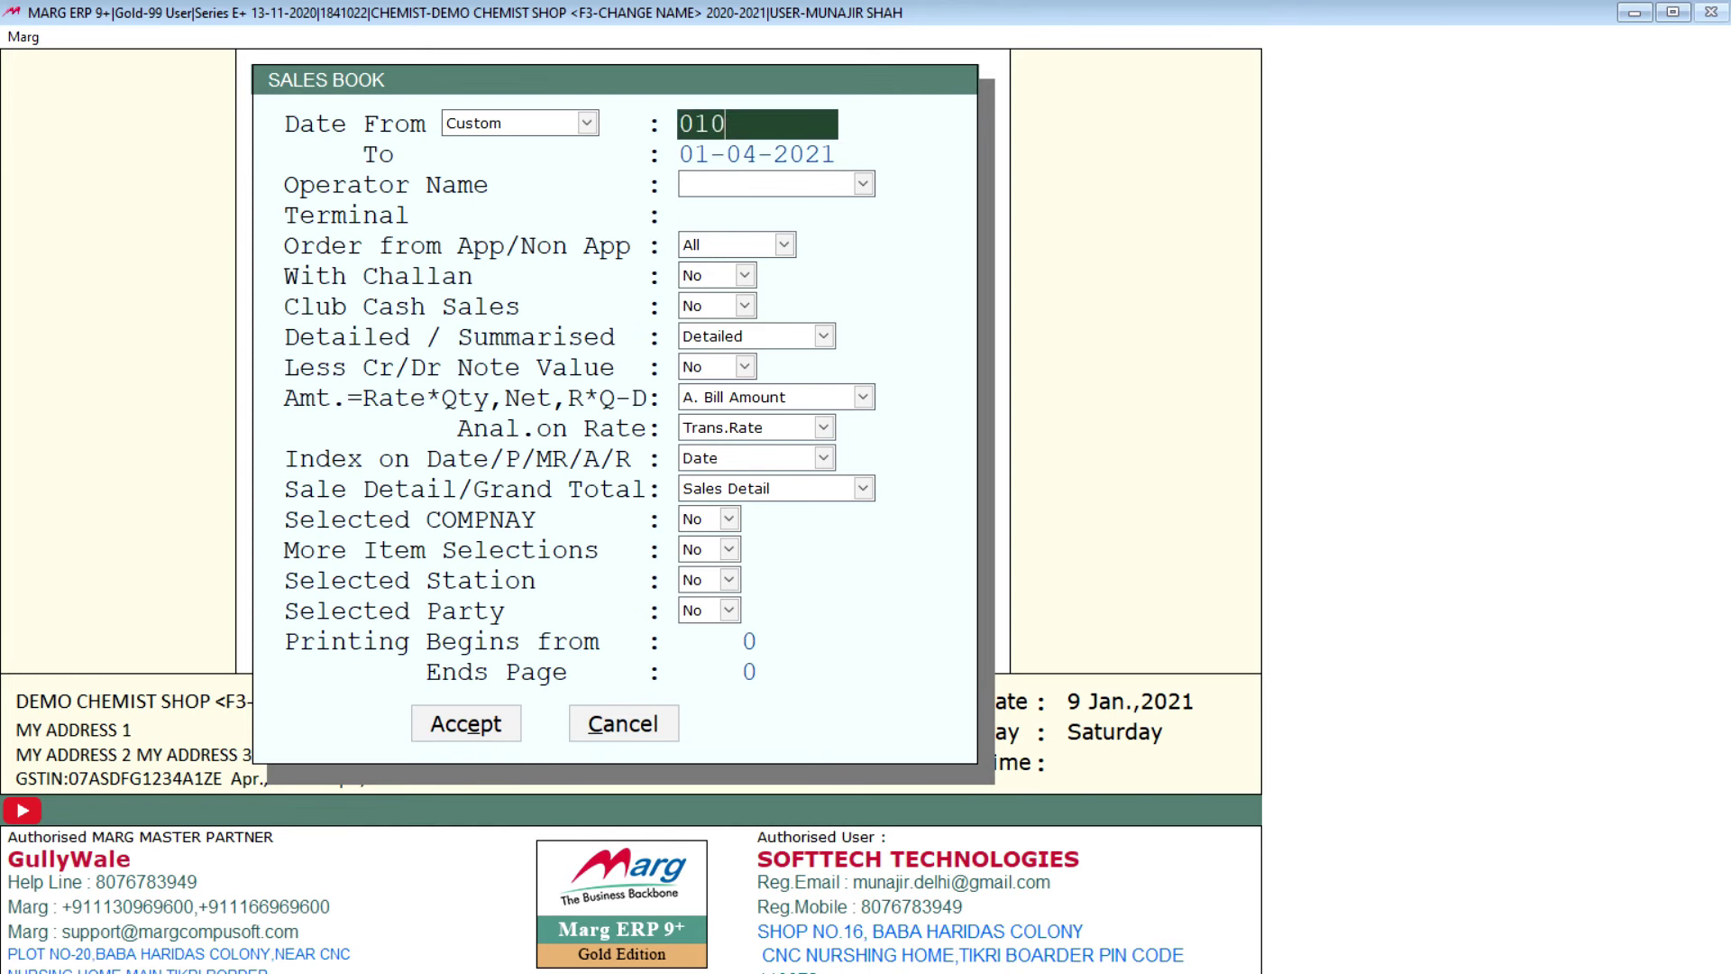
pyautogui.write('1-04-2020')
pyautogui.press('Return')
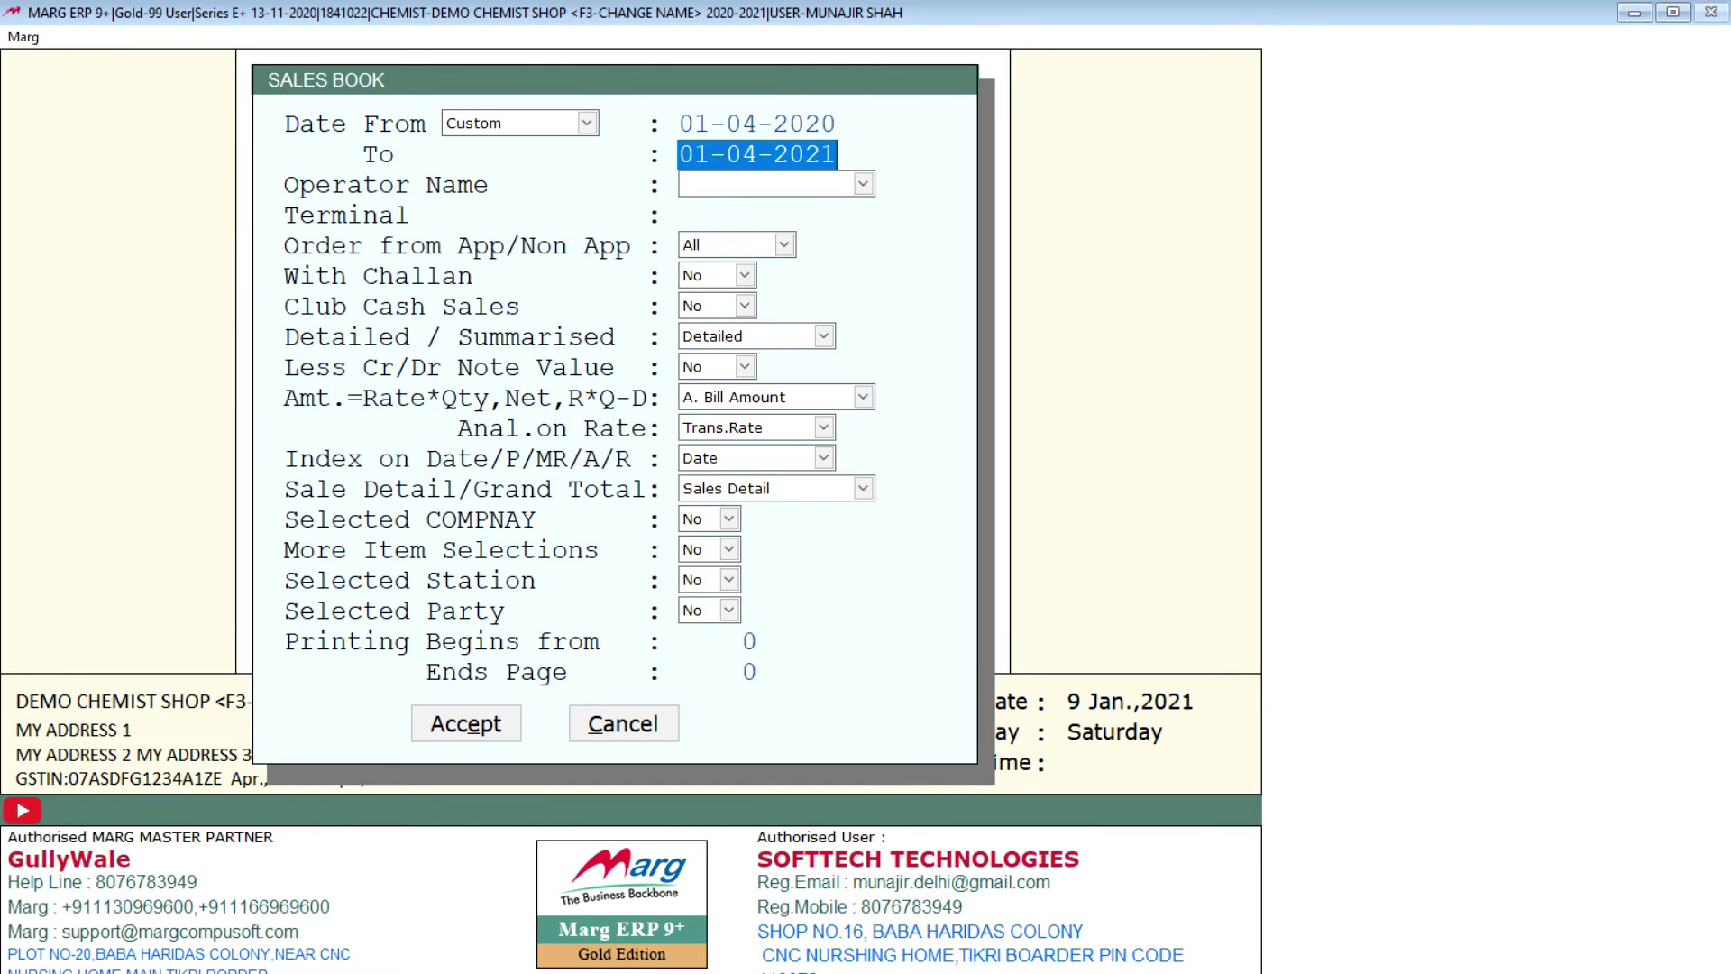
pyautogui.press('Return')
pyautogui.press('Return')
pyautogui.press('Return')
pyautogui.press('Return')
pyautogui.press('Return')
pyautogui.press('Return')
pyautogui.press('Return')
pyautogui.press('Return')
pyautogui.press('Return')
pyautogui.press('Return')
pyautogui.press('Return')
pyautogui.press('Return')
pyautogui.press('Return')
pyautogui.press('Return')
pyautogui.press('Return')
pyautogui.press('Return')
pyautogui.press('Return')
pyautogui.press('Return')
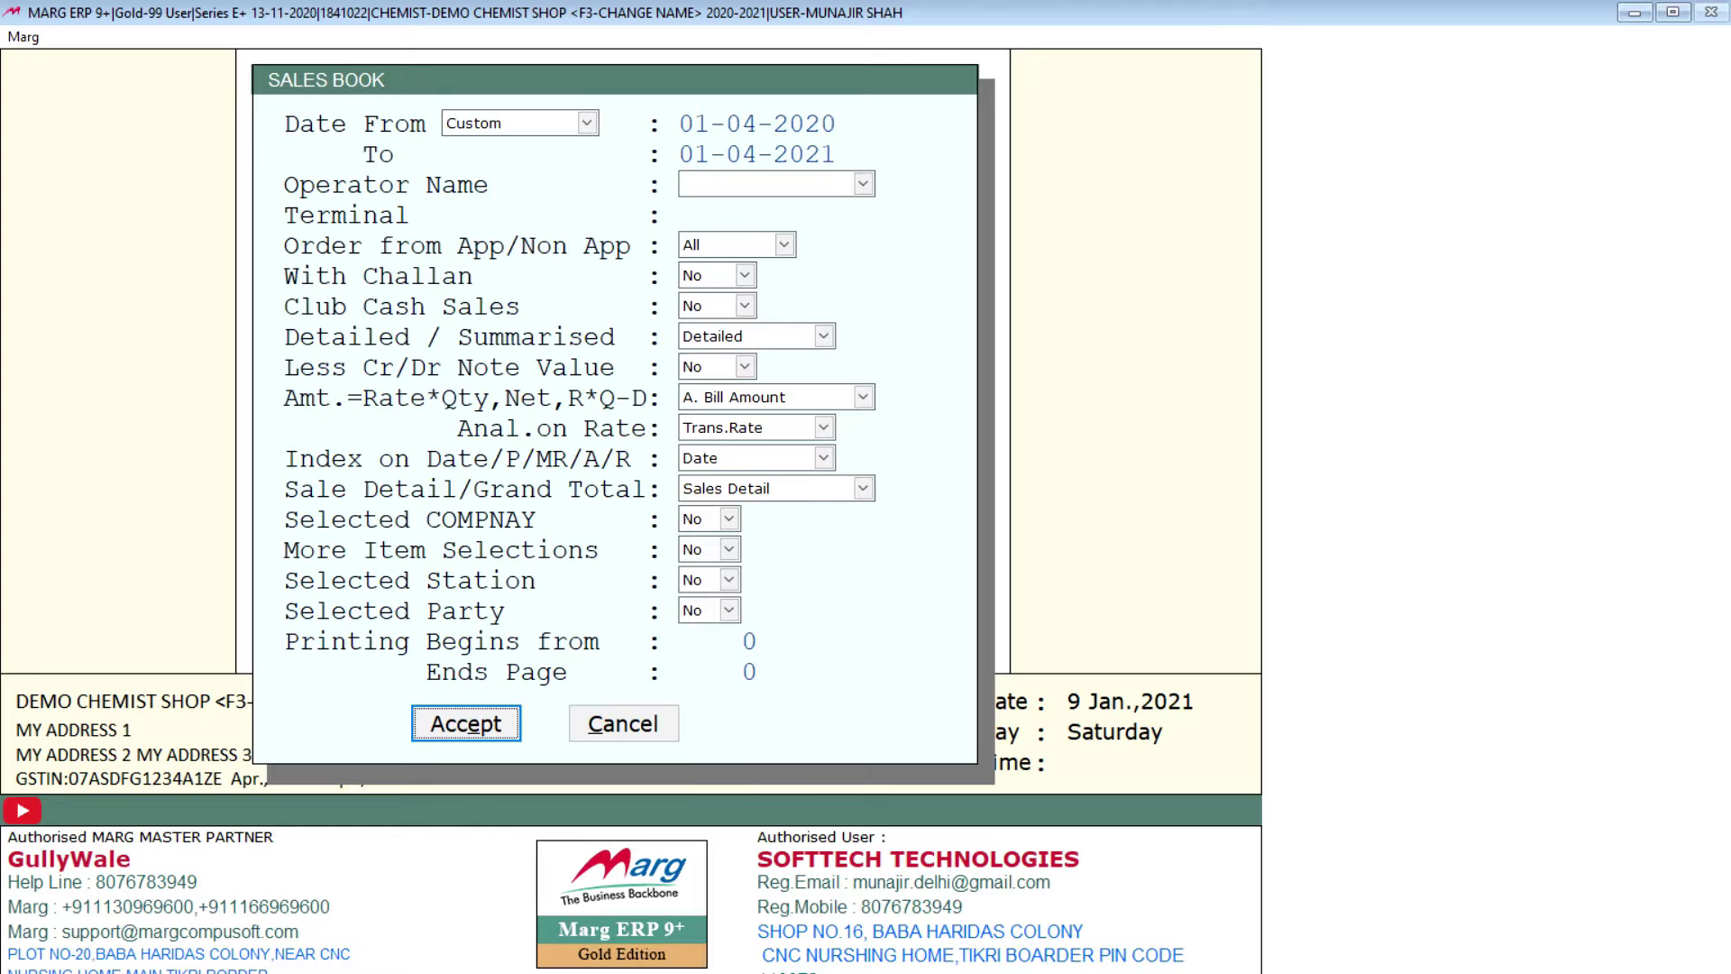
pyautogui.press('Return')
pyautogui.press('Down')
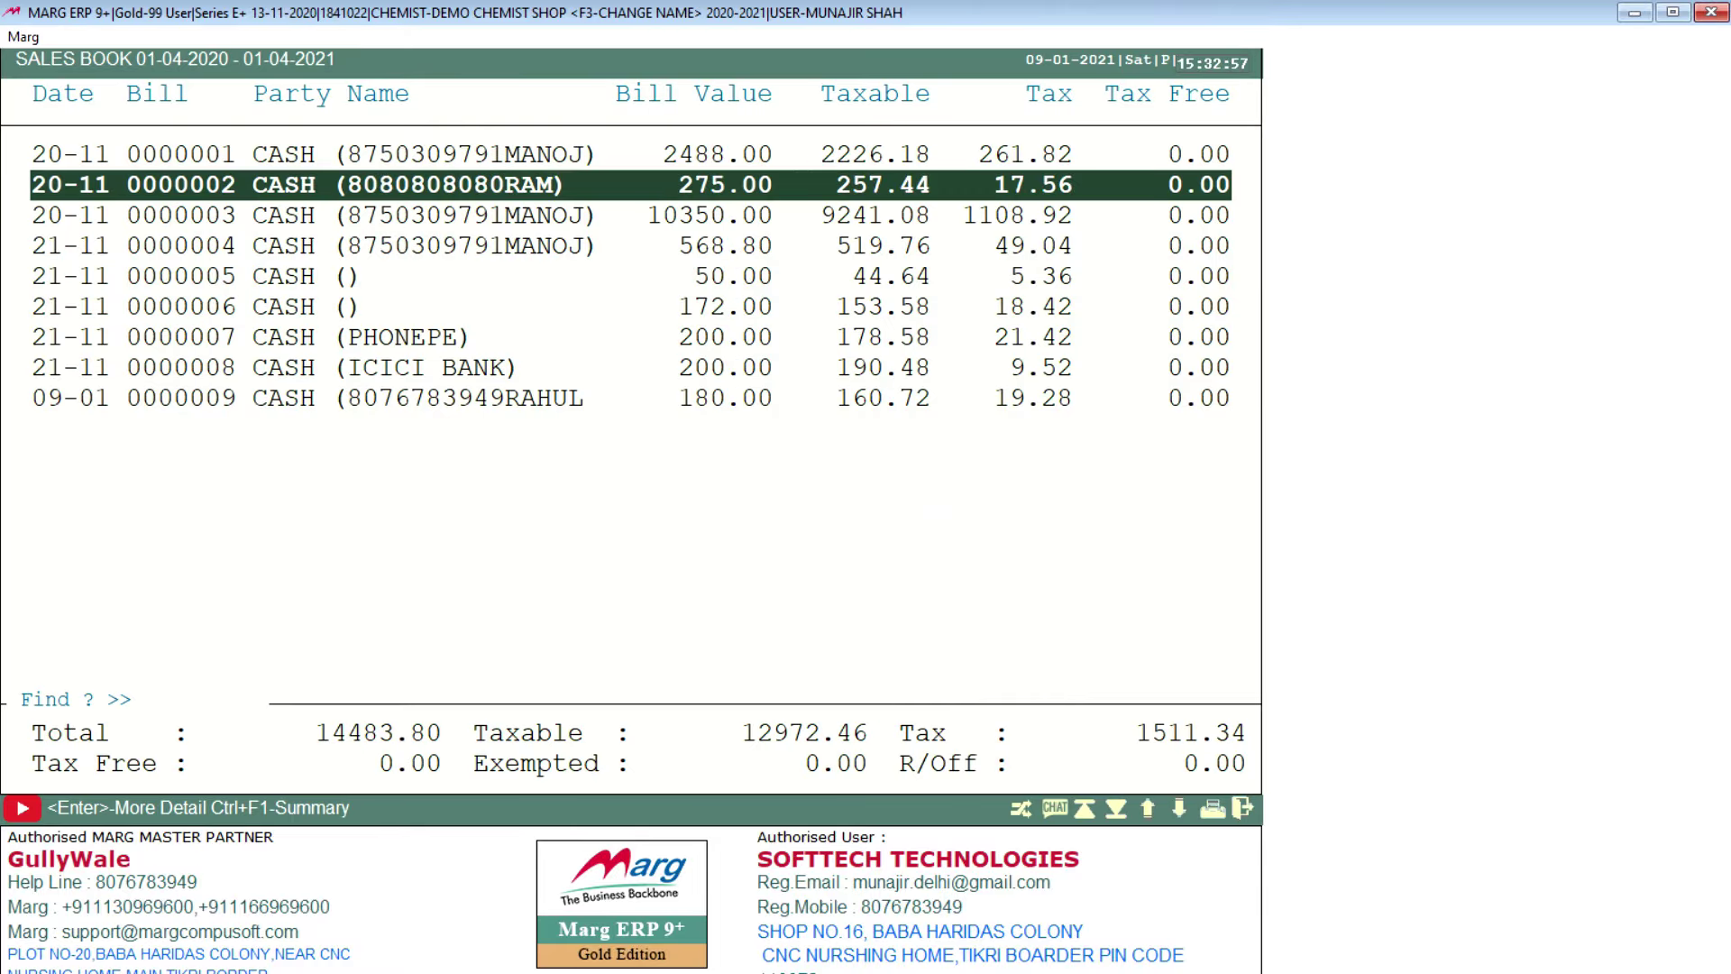
pyautogui.press('End')
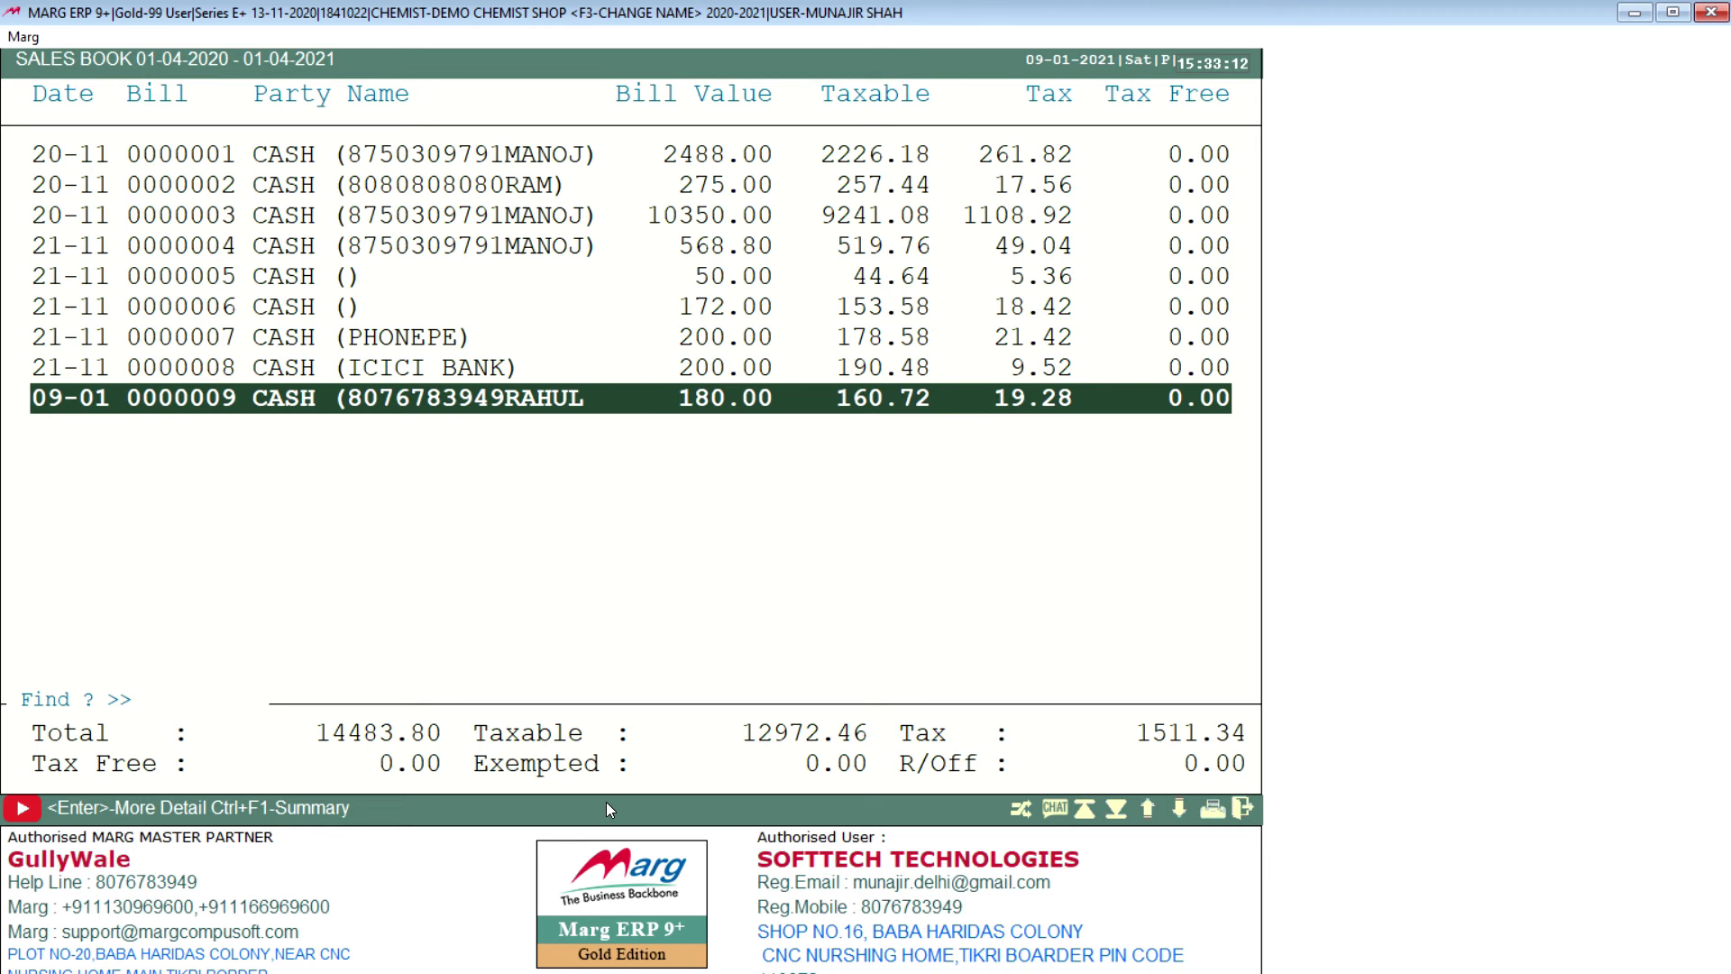
# Step: Close the Sales Book listing for 01-04-2020 to 01-04-2021
pyautogui.press('Escape')
pyautogui.press('Escape')
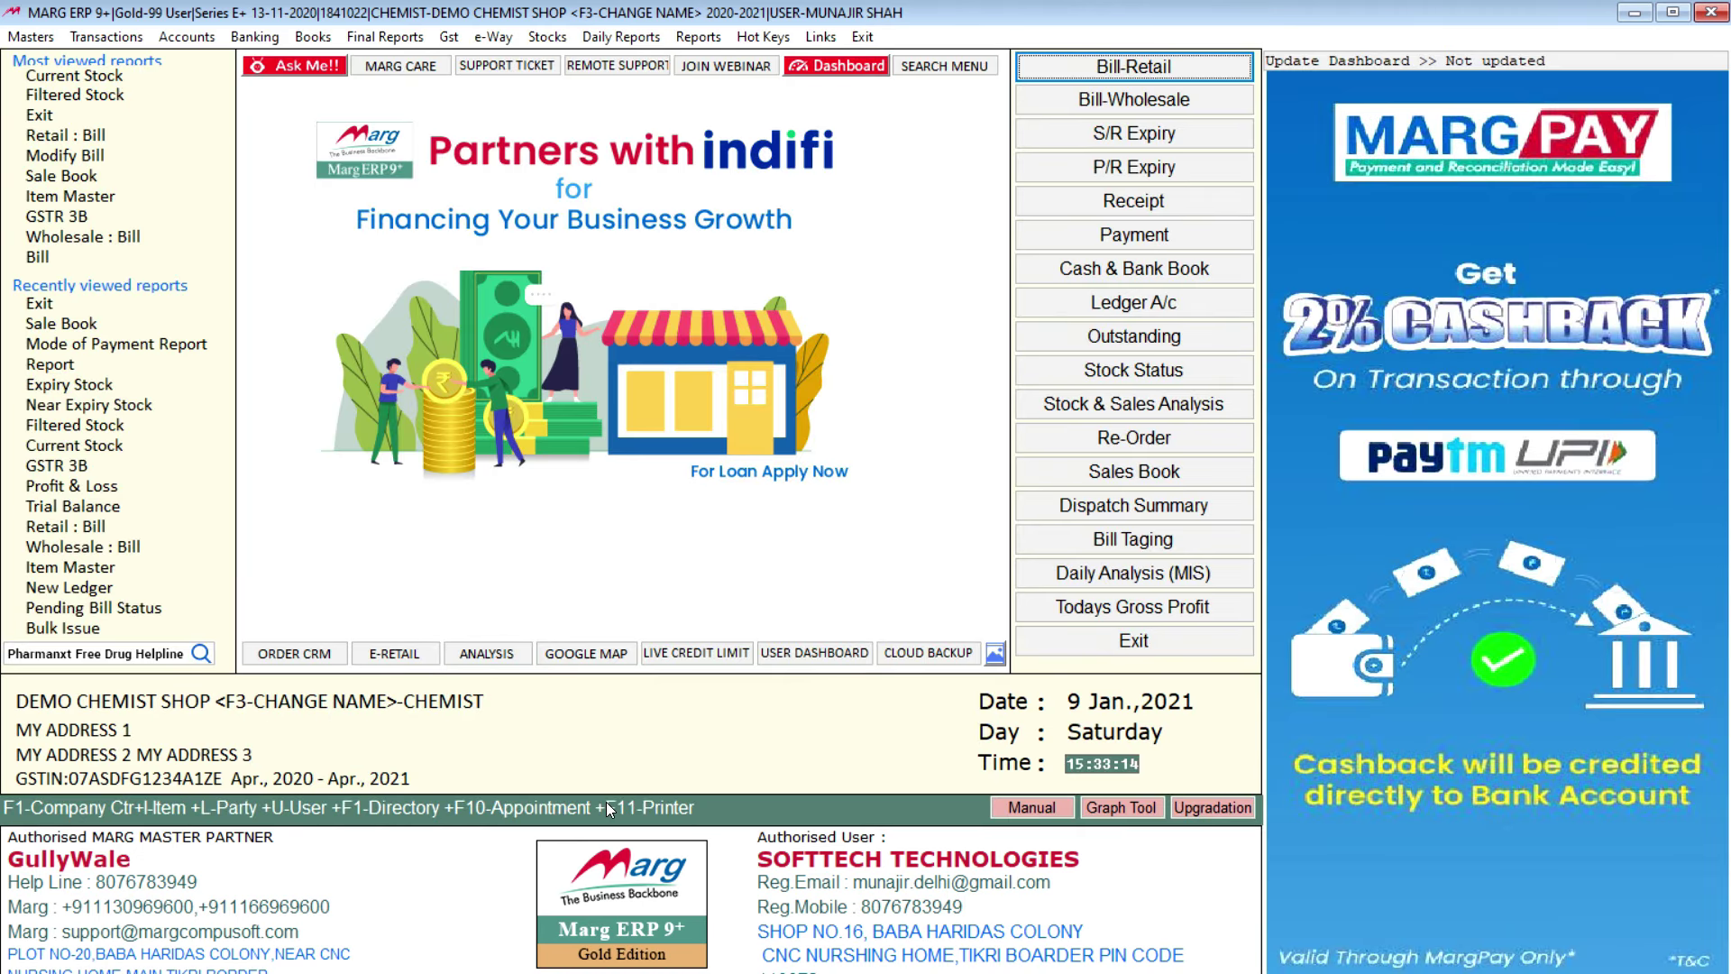
# Step: Browse the Sale Analysis and Purchase Analysis report submenus, then bring up the Hot Keys shortcuts list
pyautogui.click(698, 37)
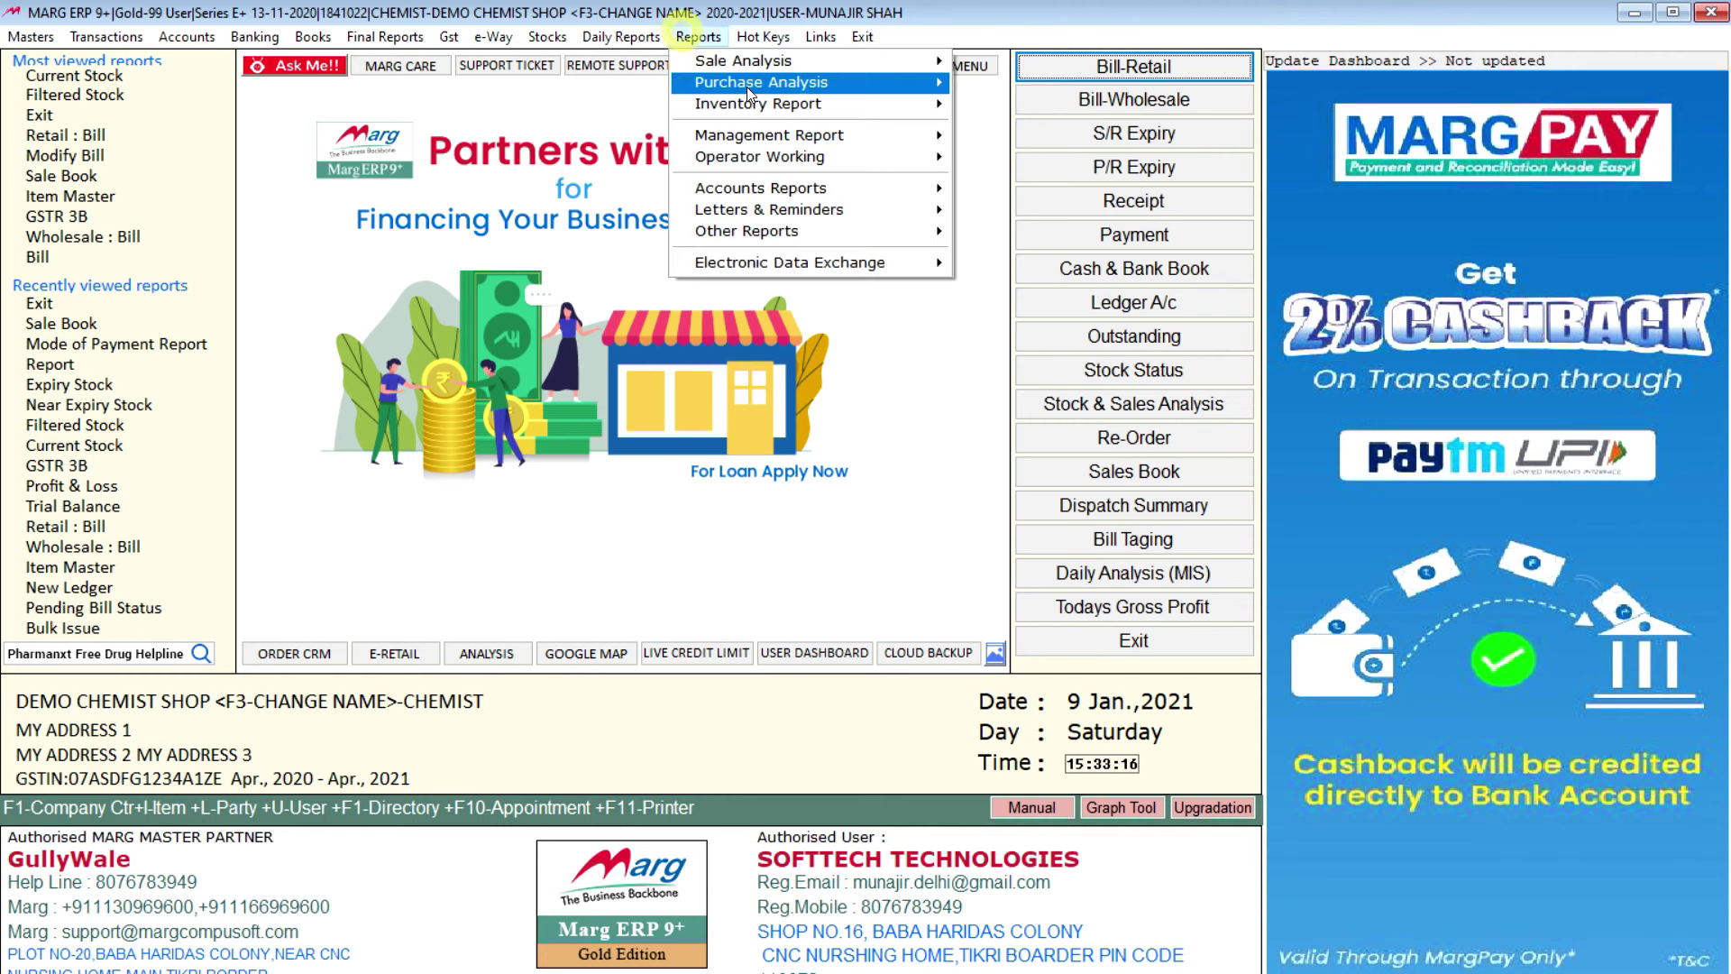
pyautogui.moveTo(815, 66)
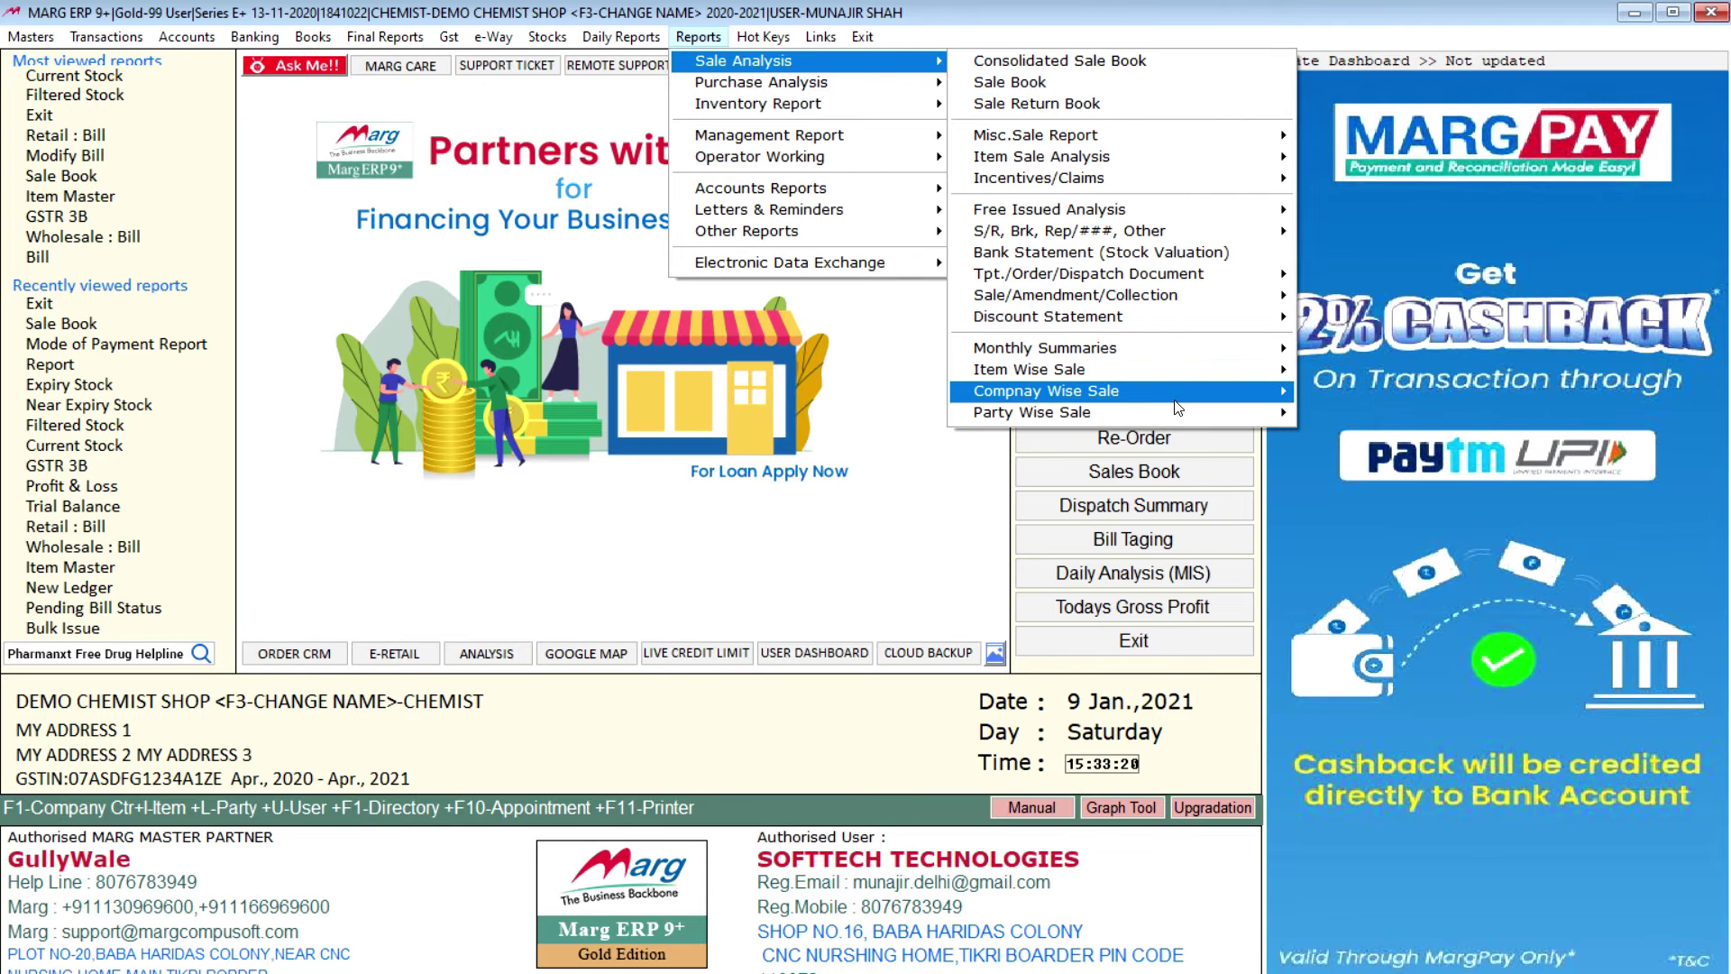
pyautogui.moveTo(1155, 373)
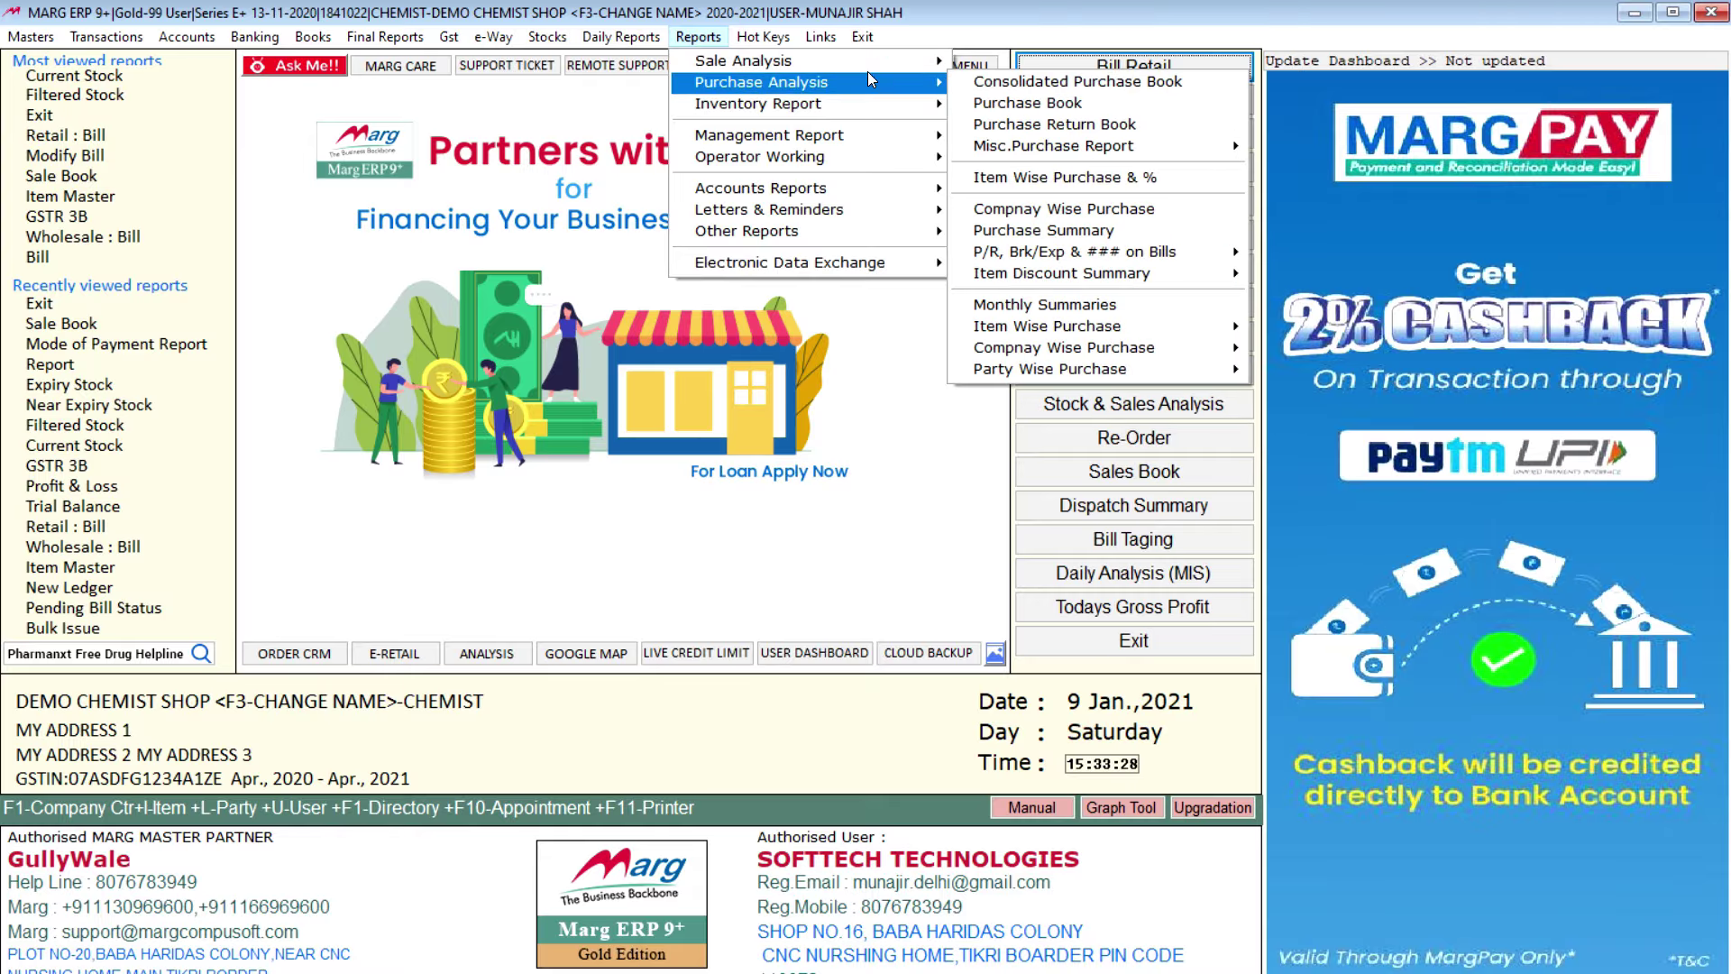
pyautogui.moveTo(912, 191)
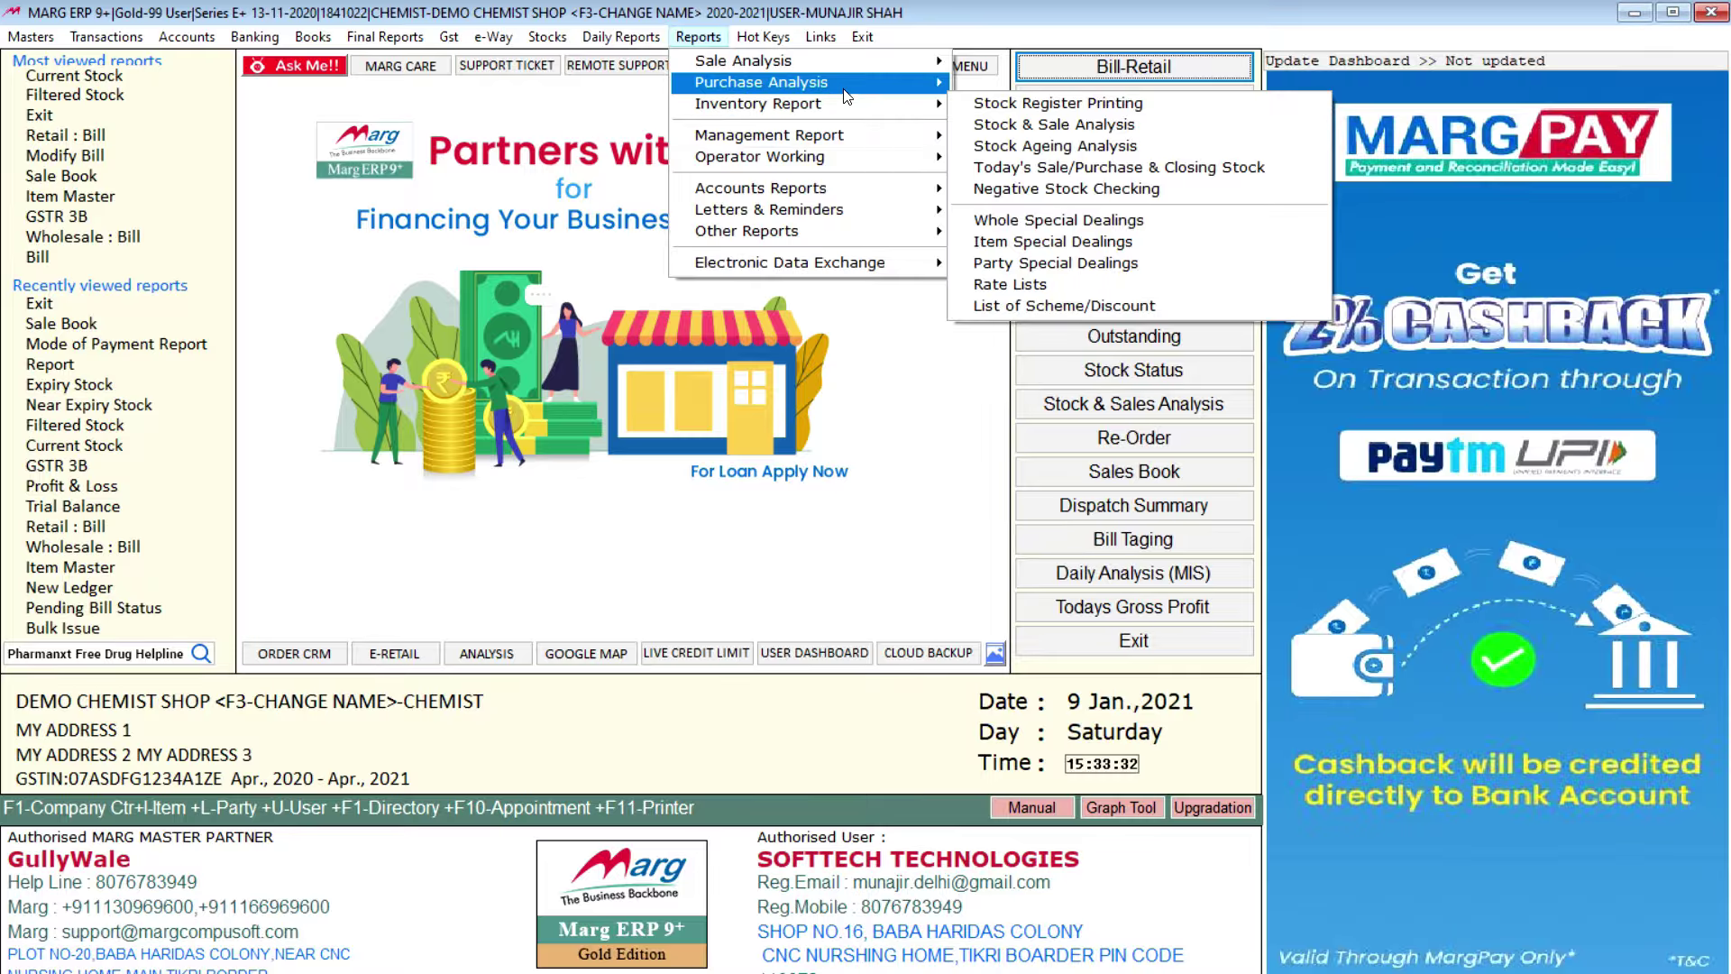
pyautogui.click(763, 37)
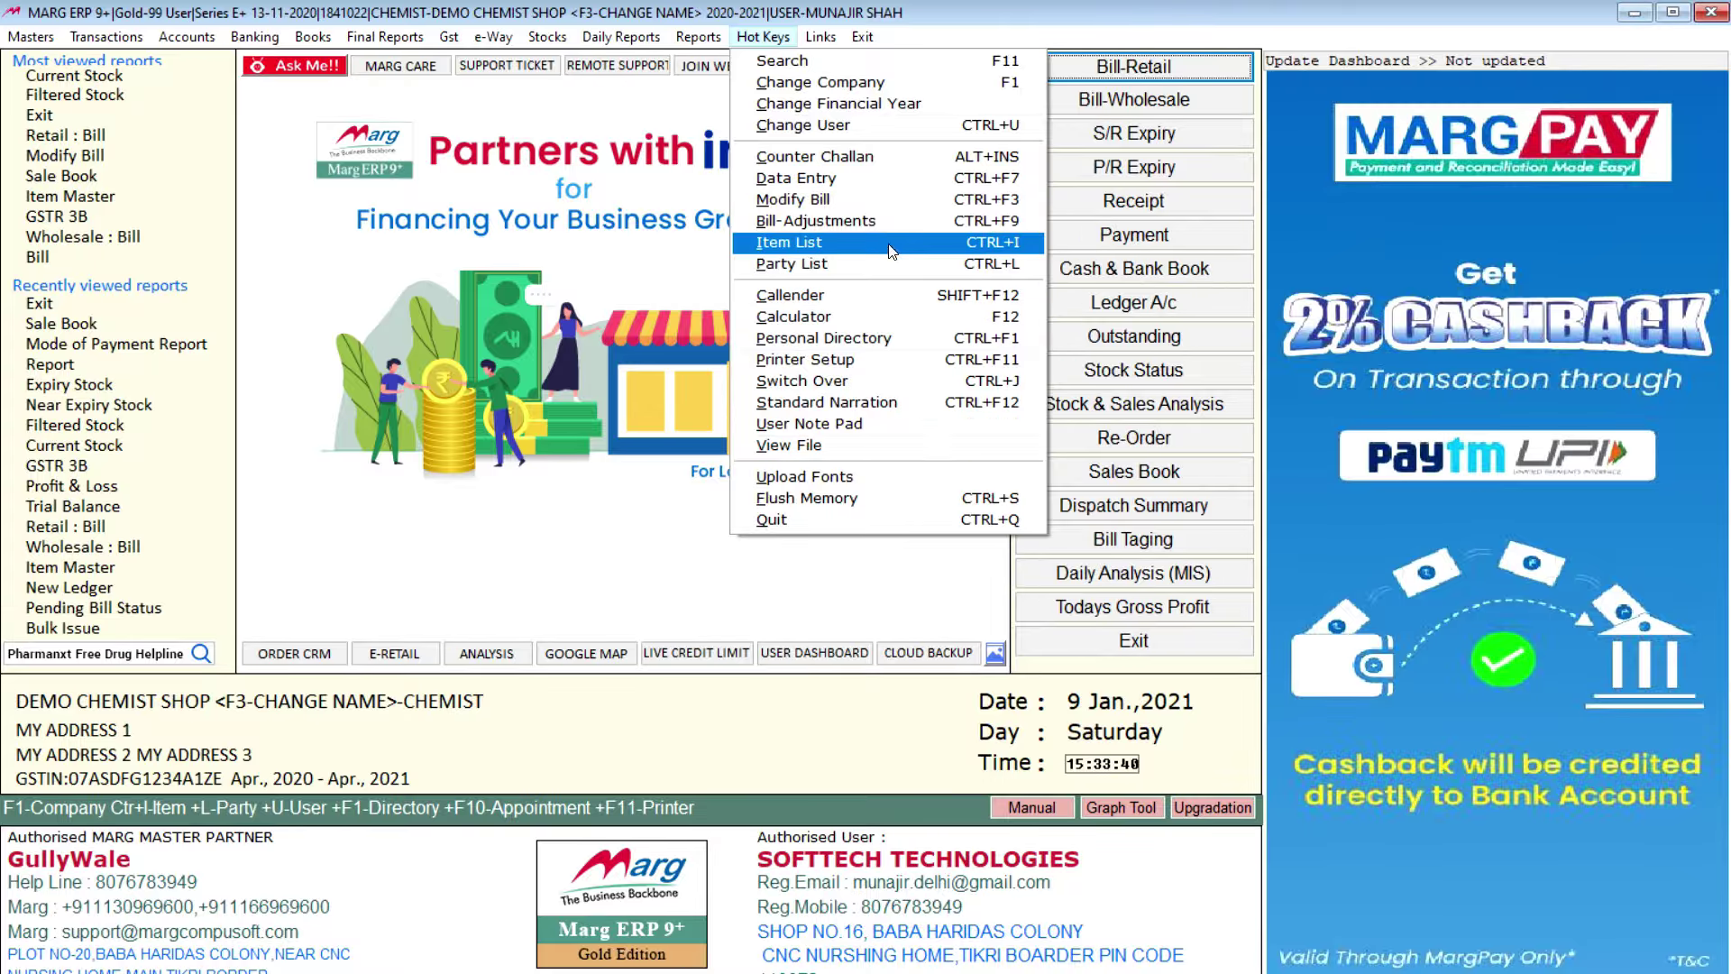
# Step: Launch the Calculator from Hot Keys, then close it to return to the dashboard
pyautogui.click(903, 326)
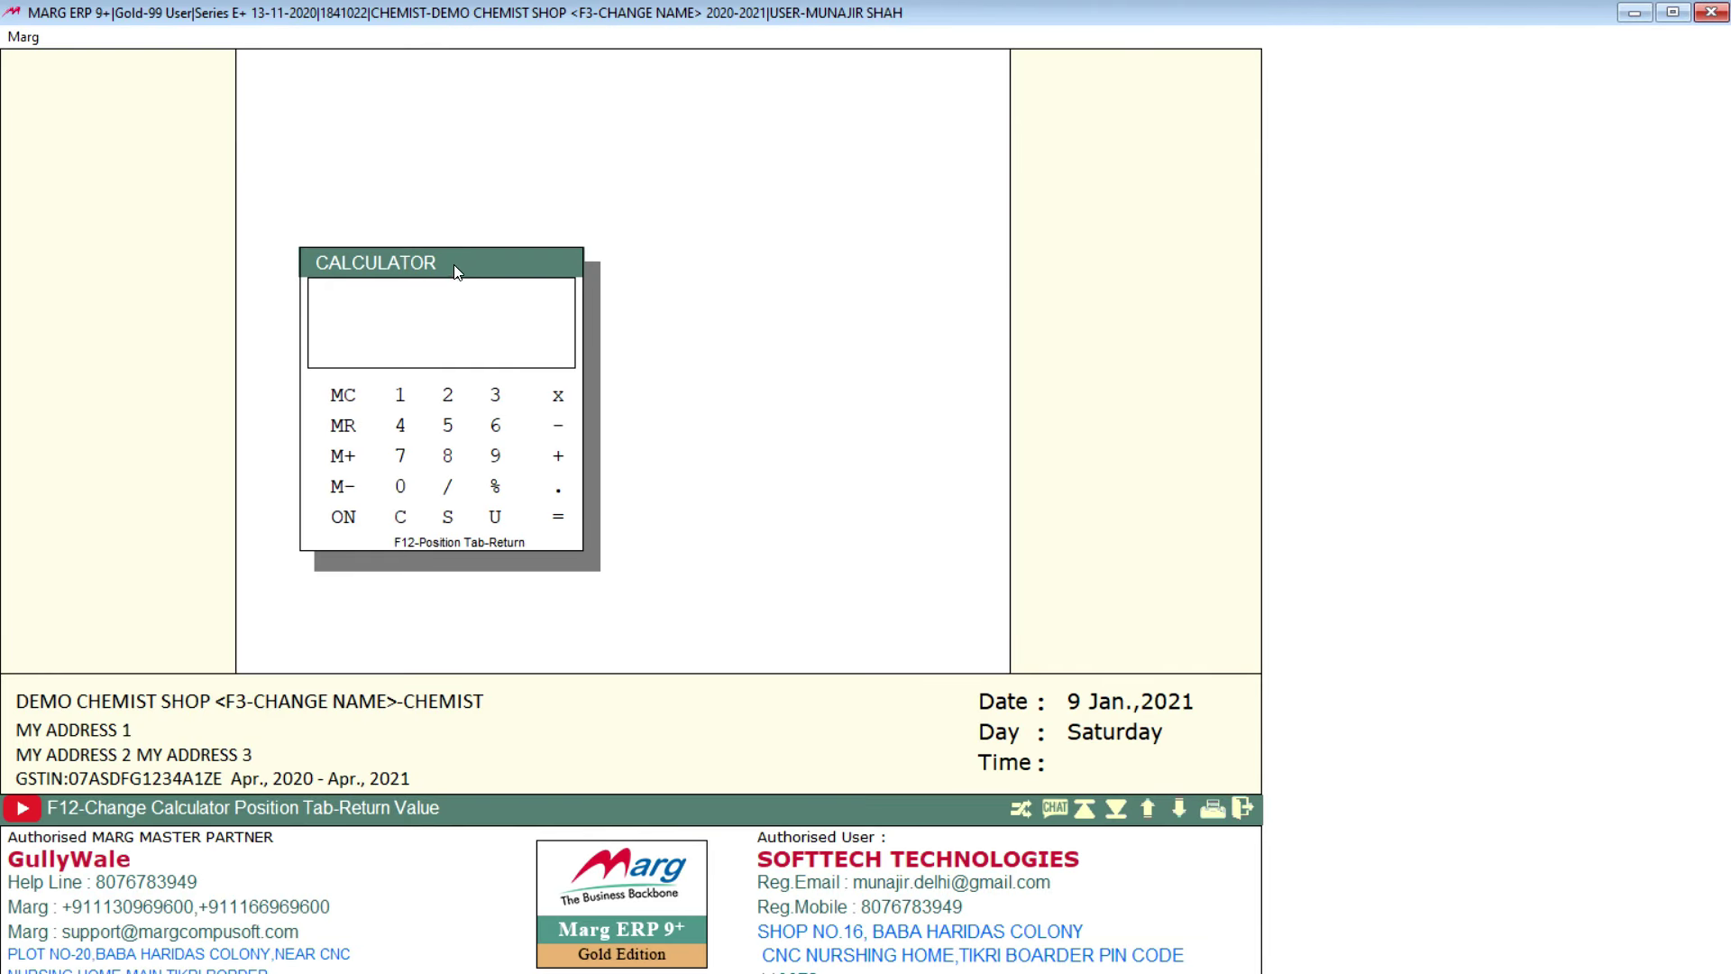
pyautogui.click(457, 261)
pyautogui.press('Escape')
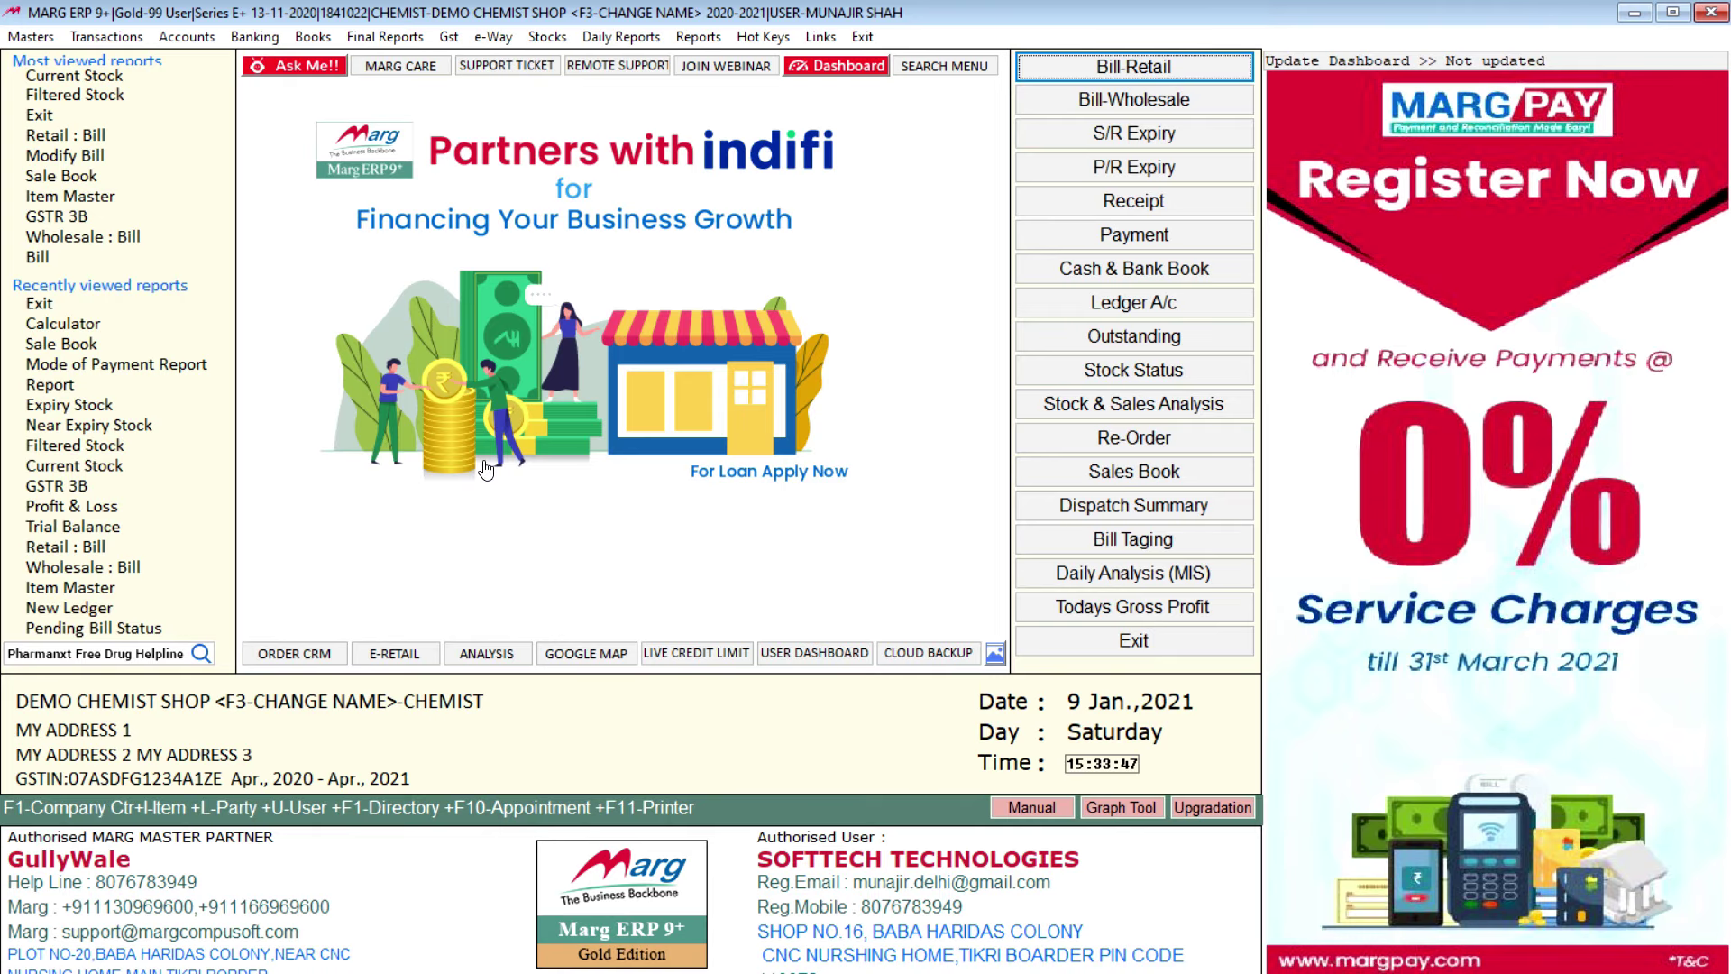
pyautogui.click(27, 39)
pyautogui.moveTo(124, 135)
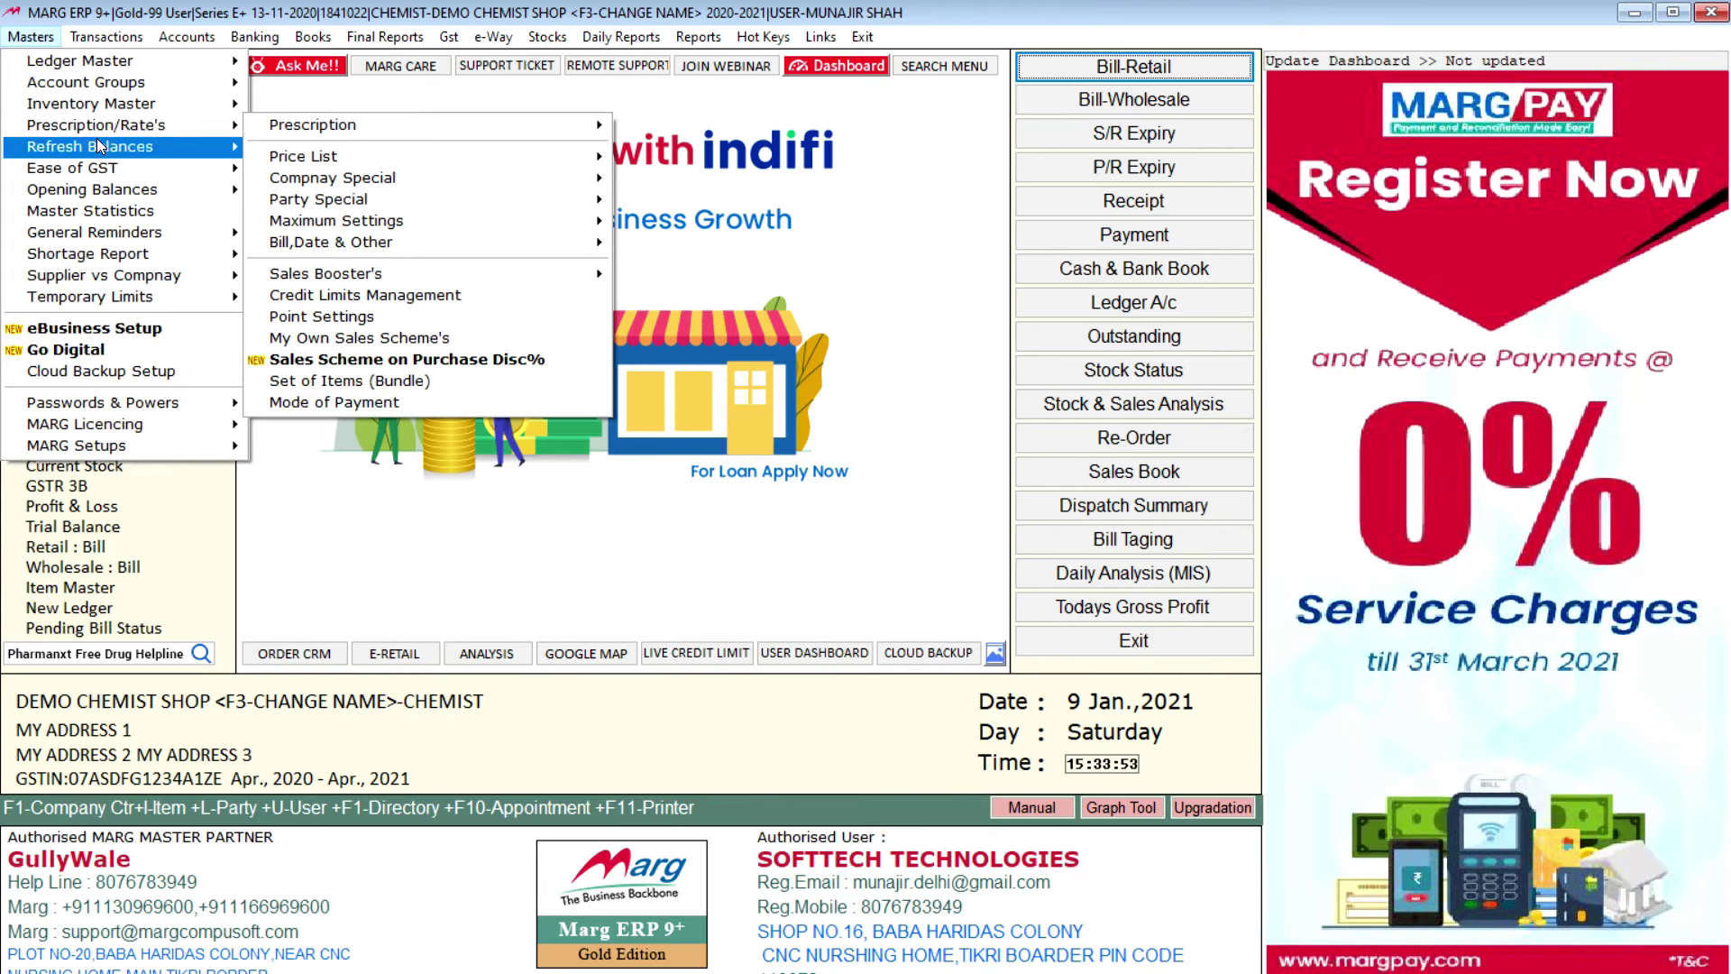
pyautogui.moveTo(413, 135)
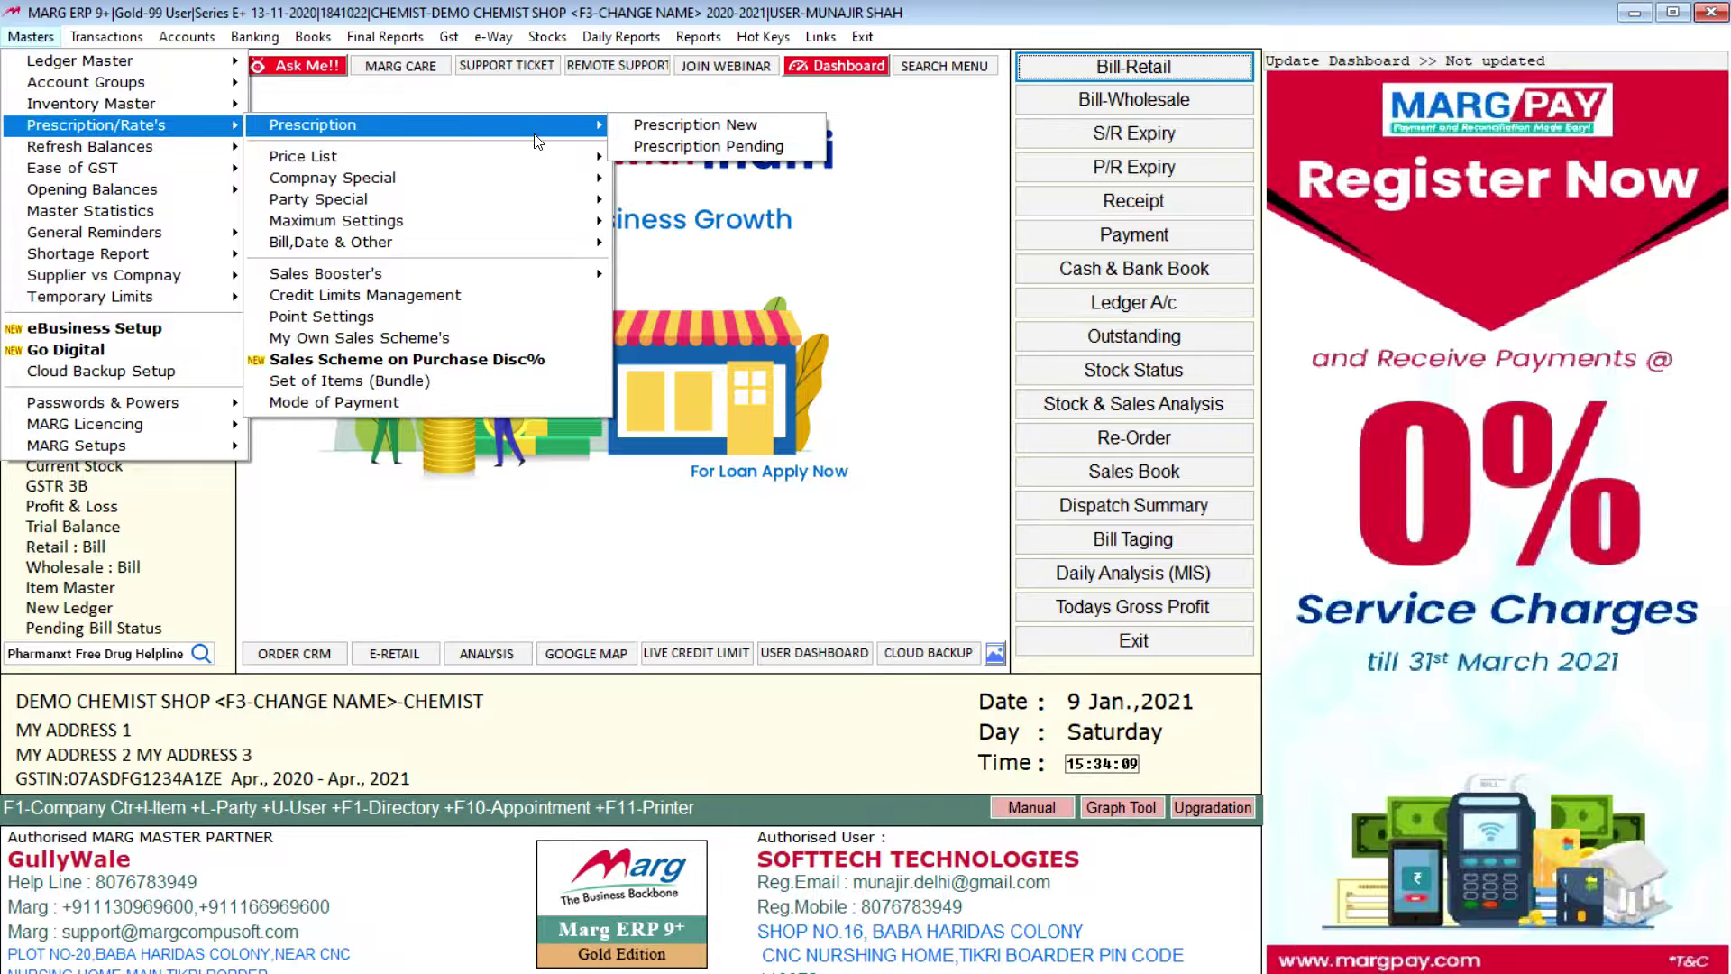
pyautogui.moveTo(470, 162)
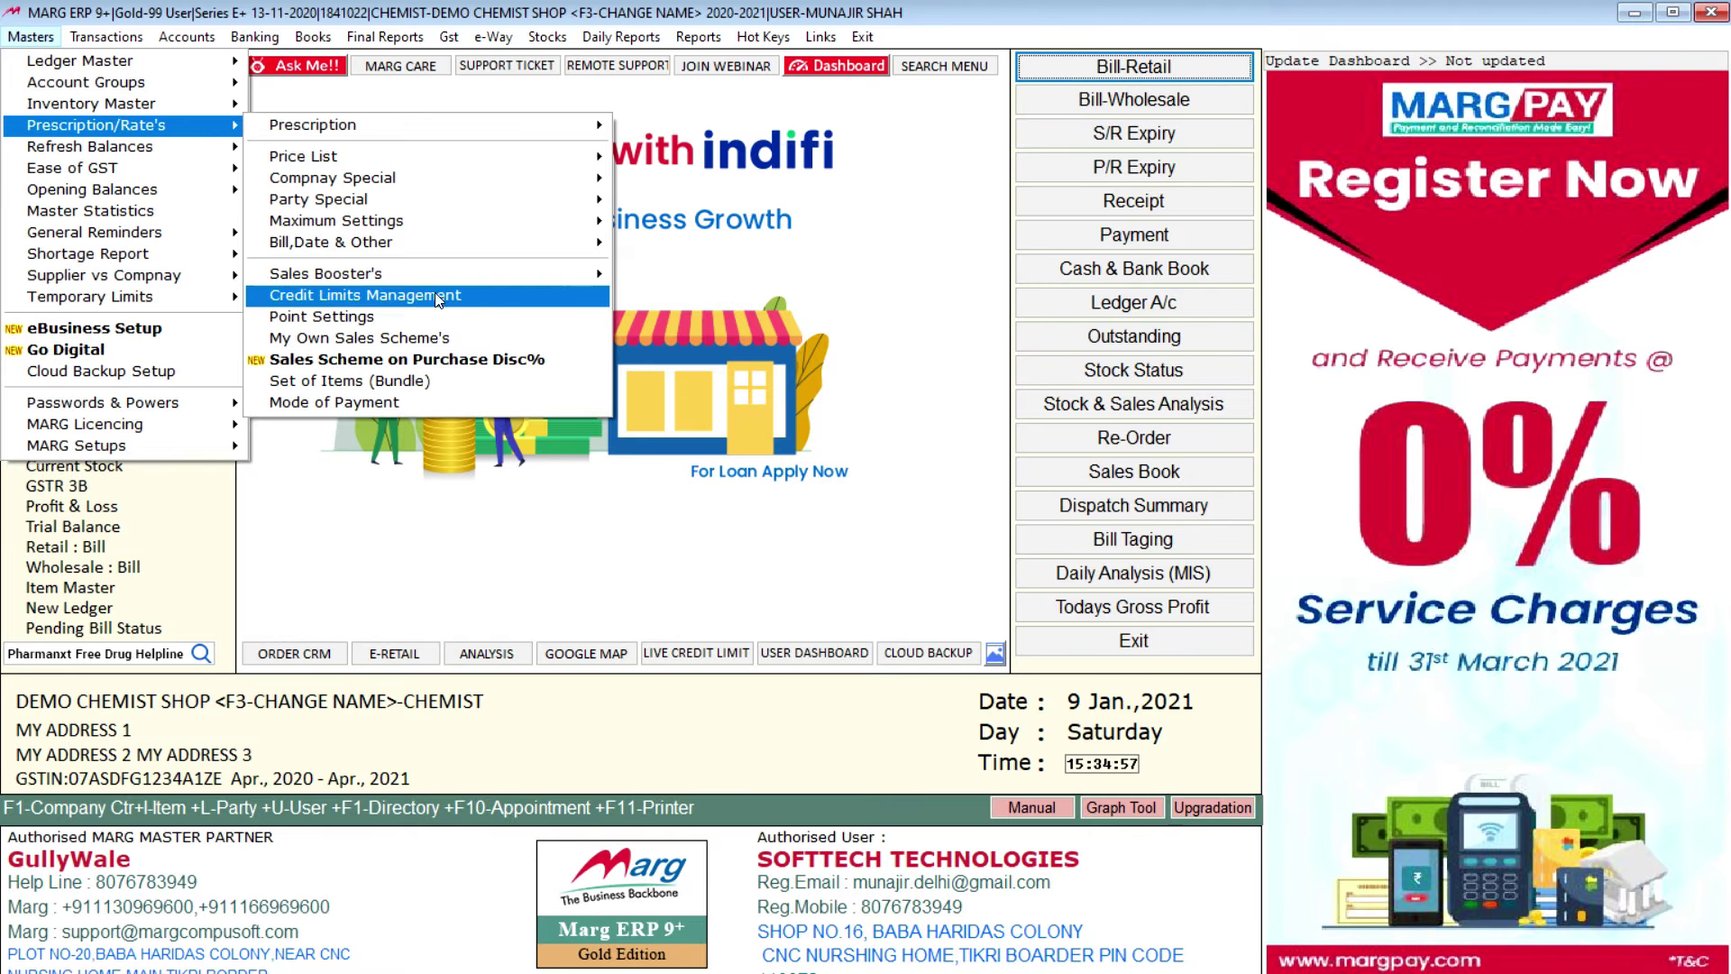
pyautogui.click(459, 53)
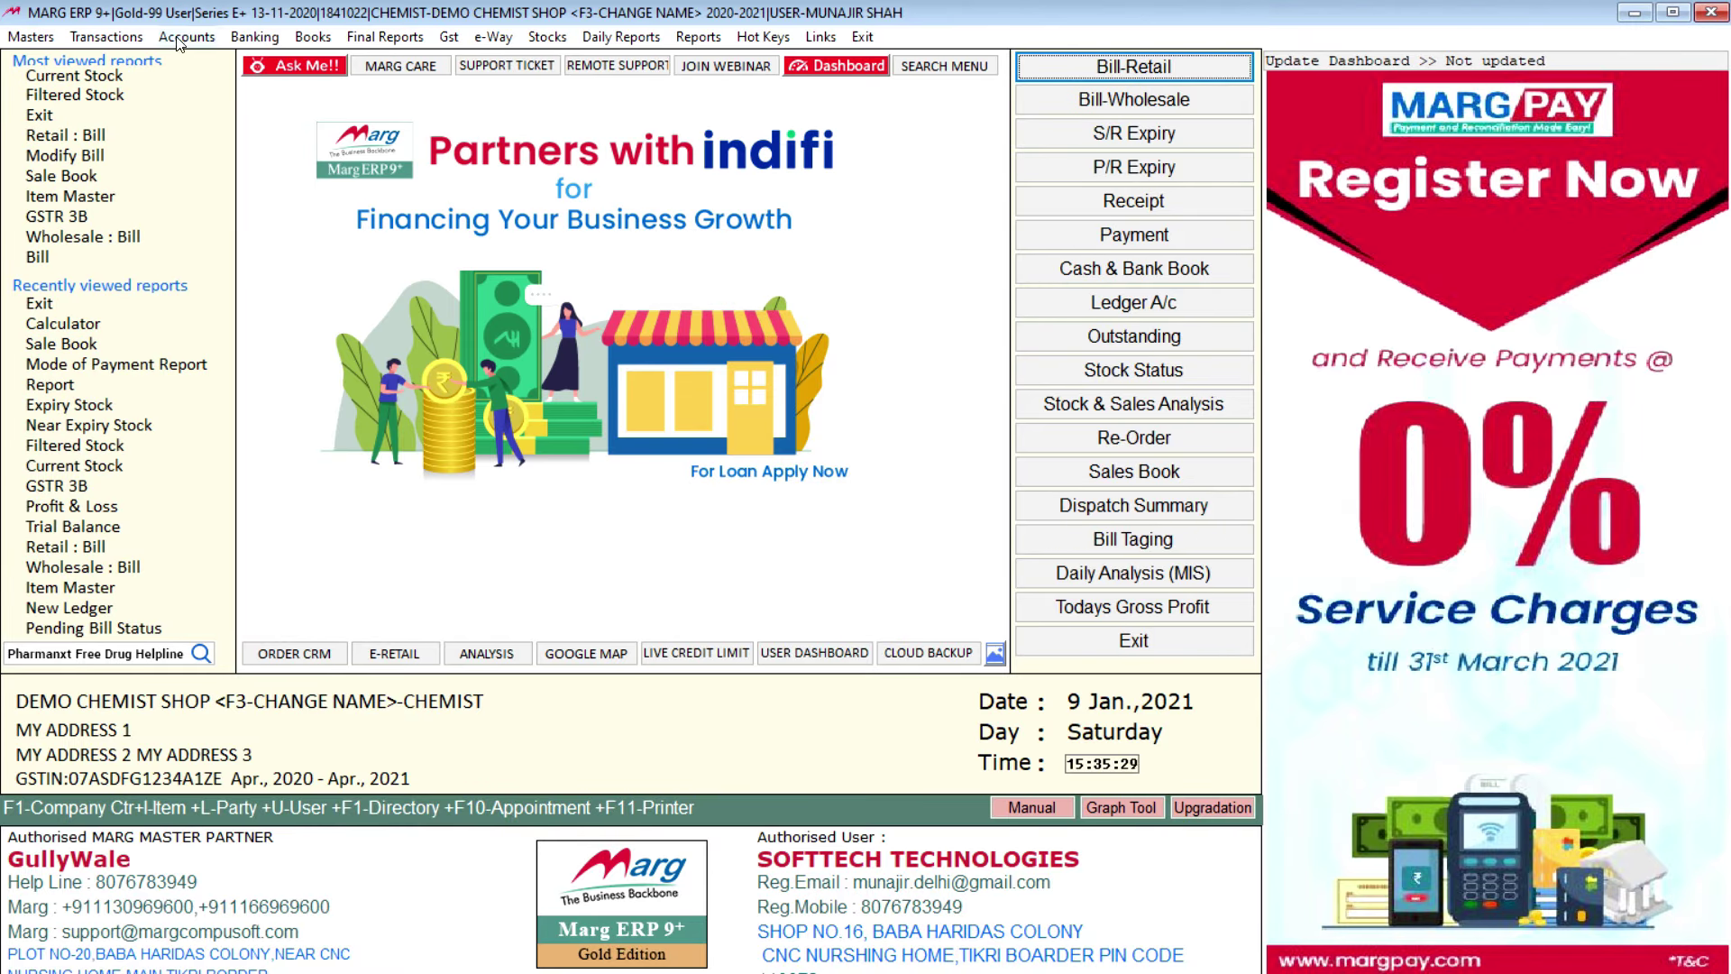
pyautogui.click(34, 38)
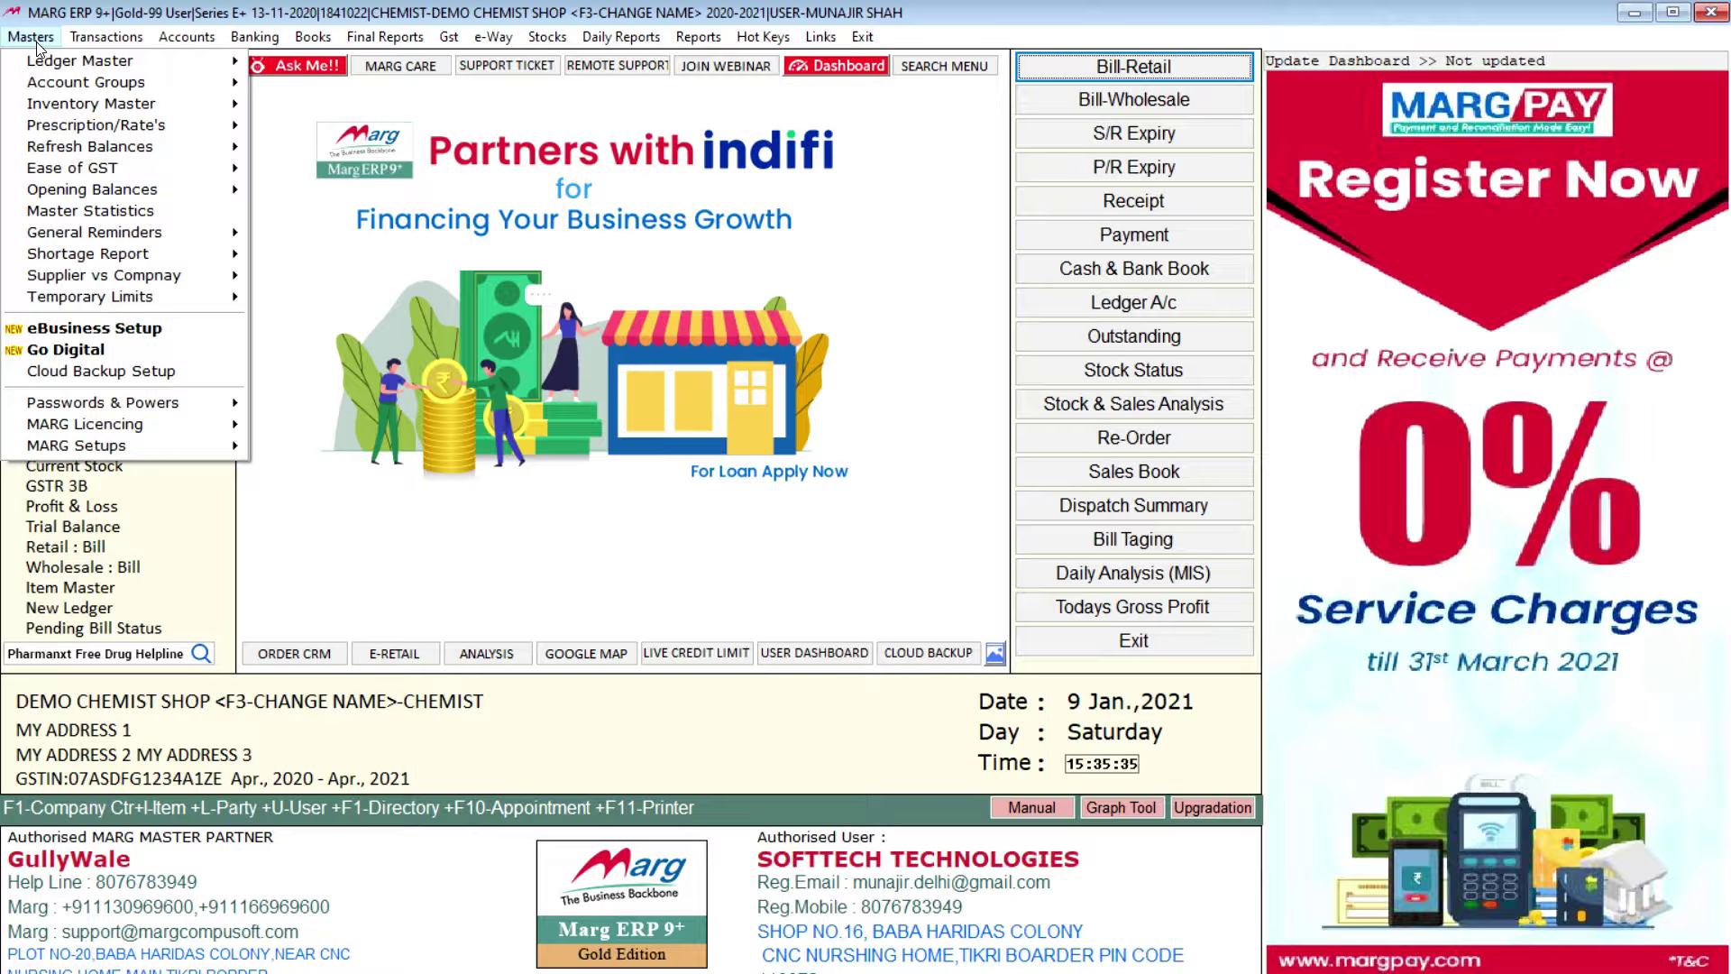
pyautogui.moveTo(700, 37)
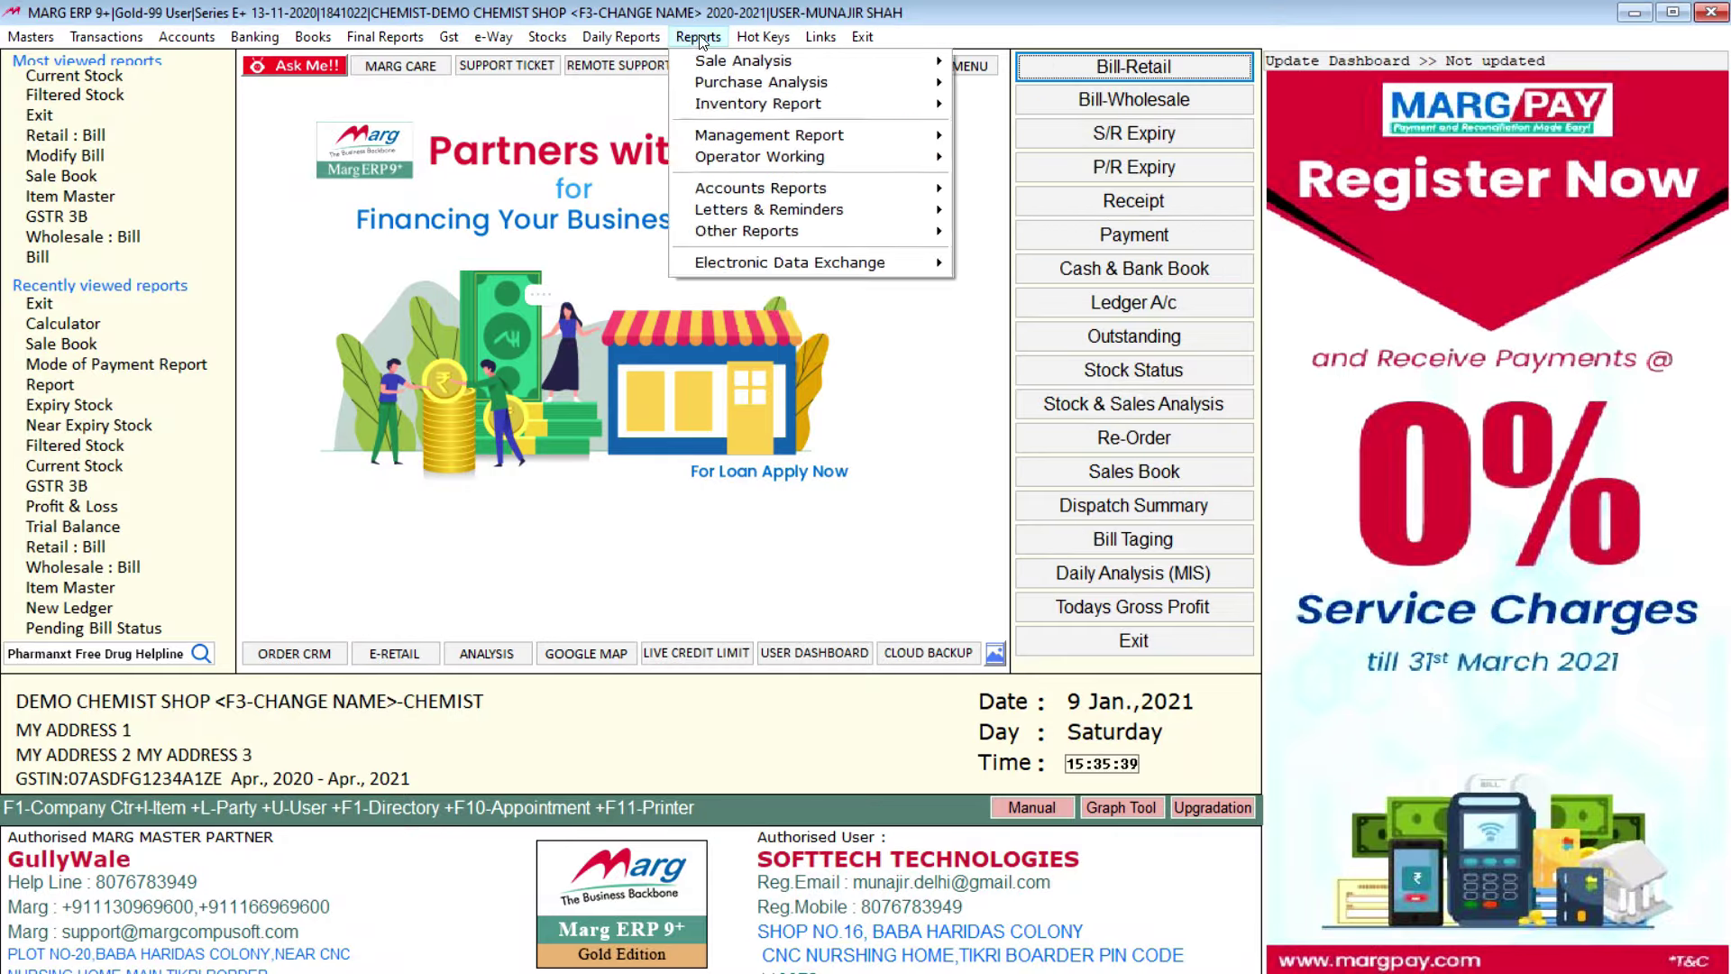
pyautogui.moveTo(640, 36)
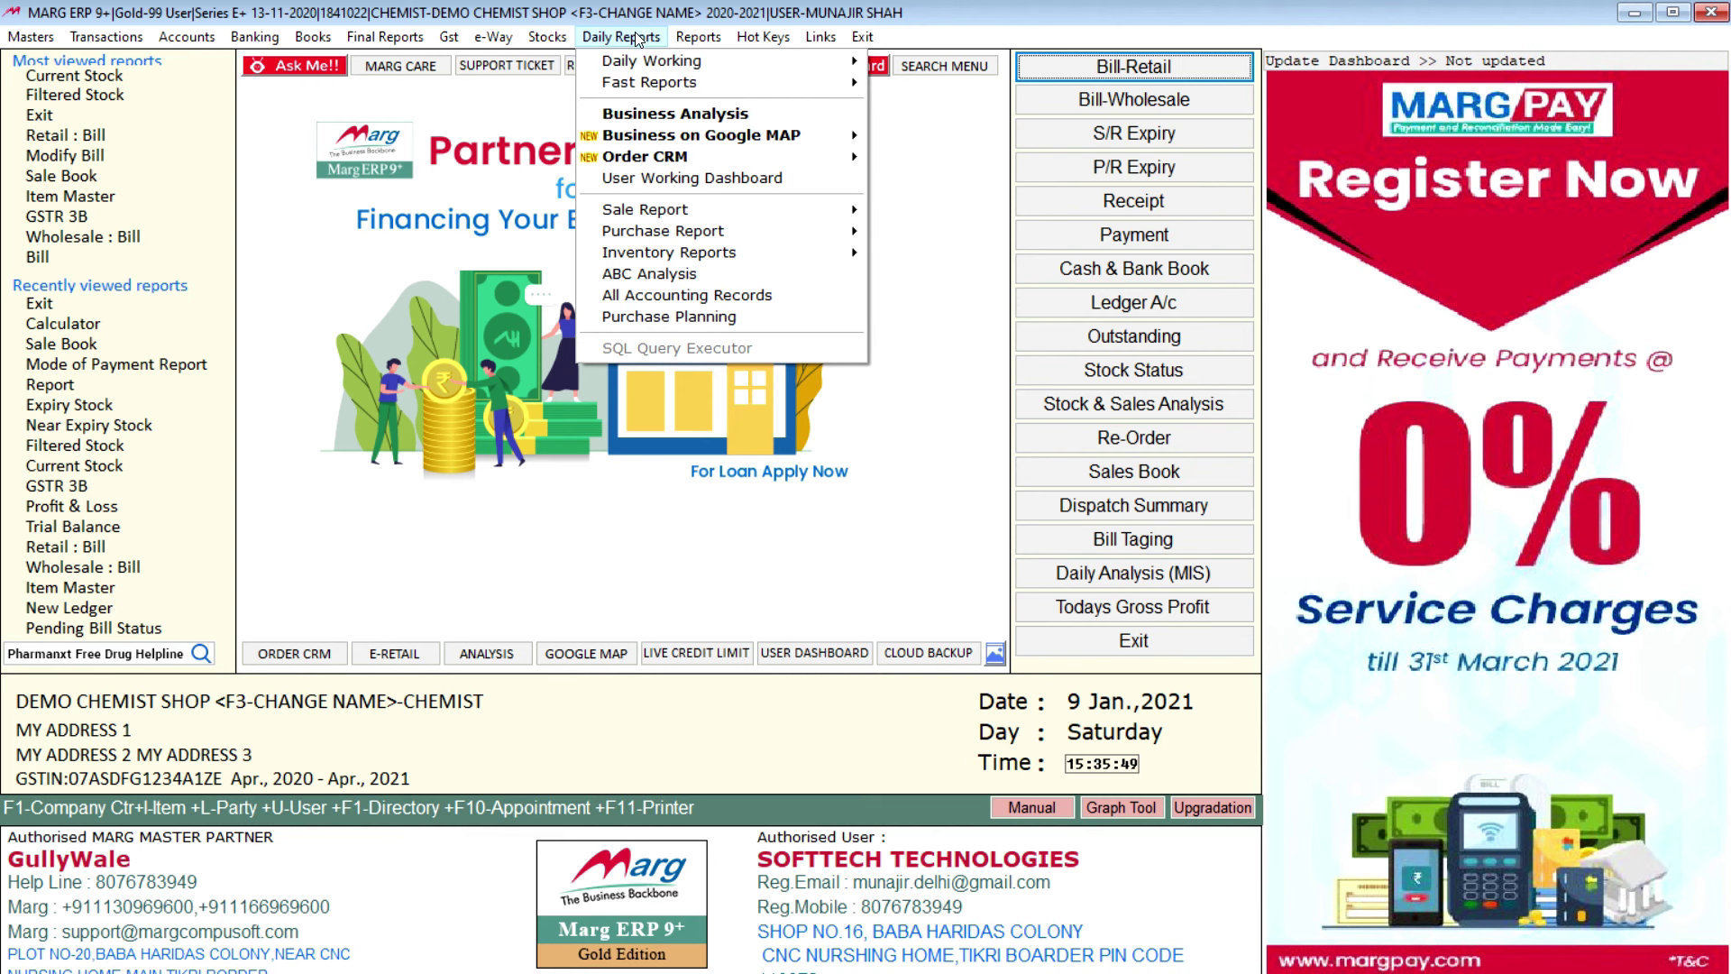
pyautogui.moveTo(356, 26)
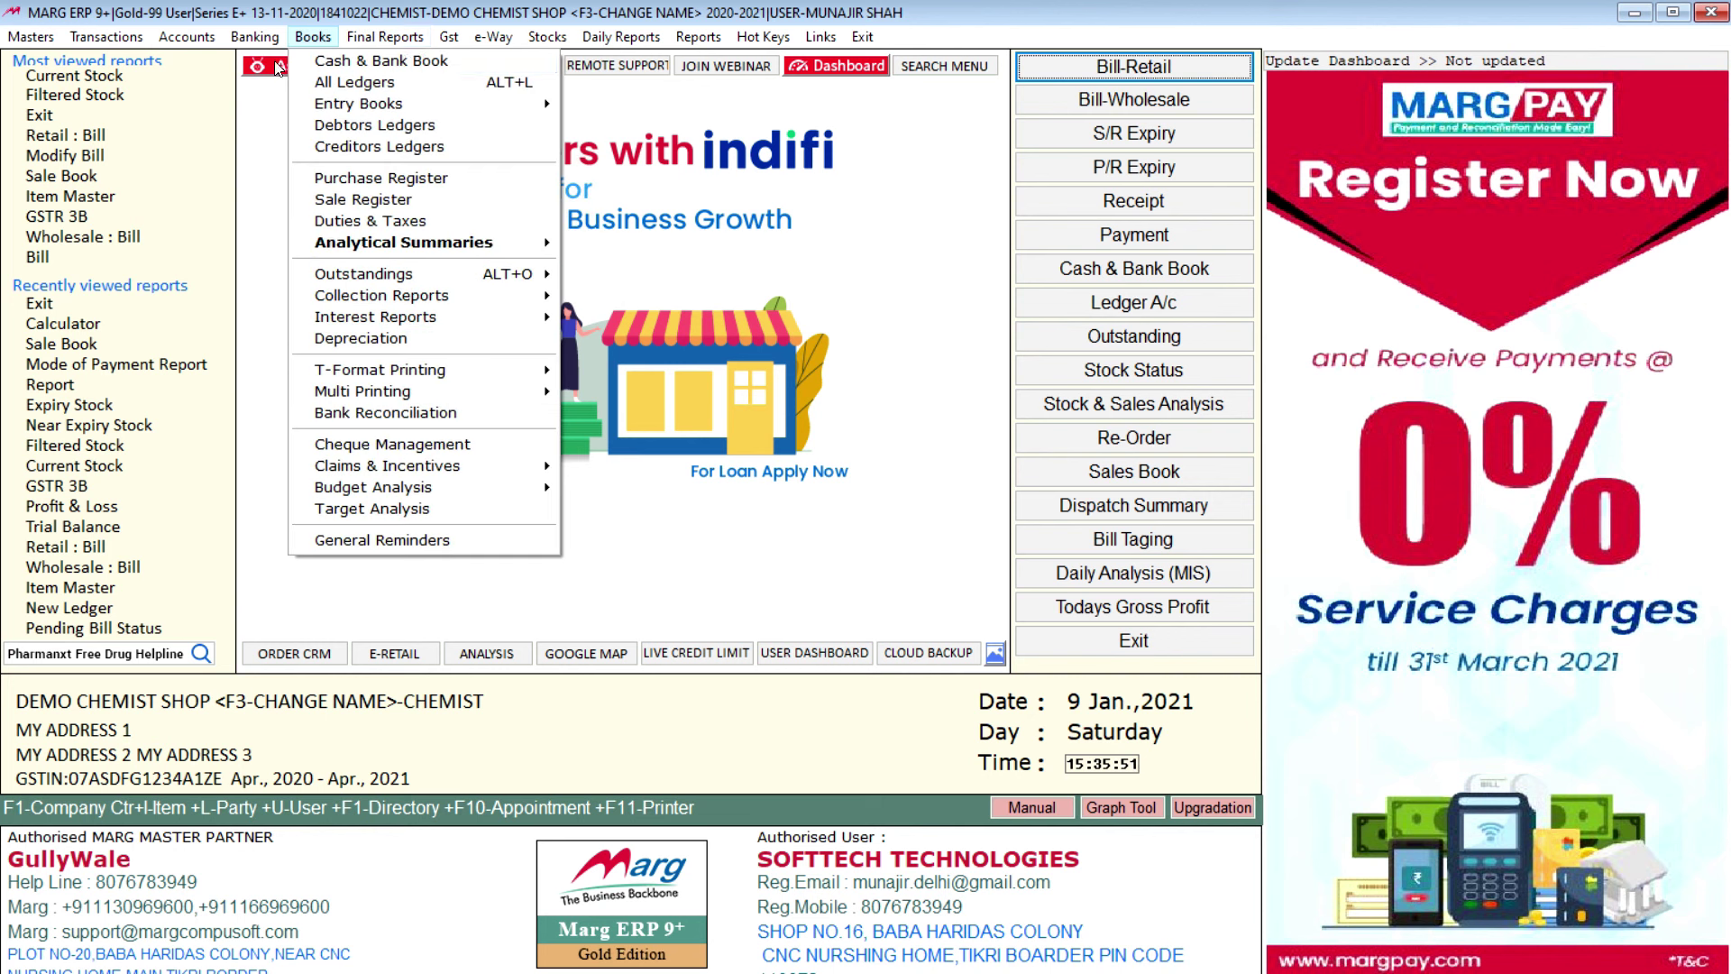
pyautogui.moveTo(37, 52)
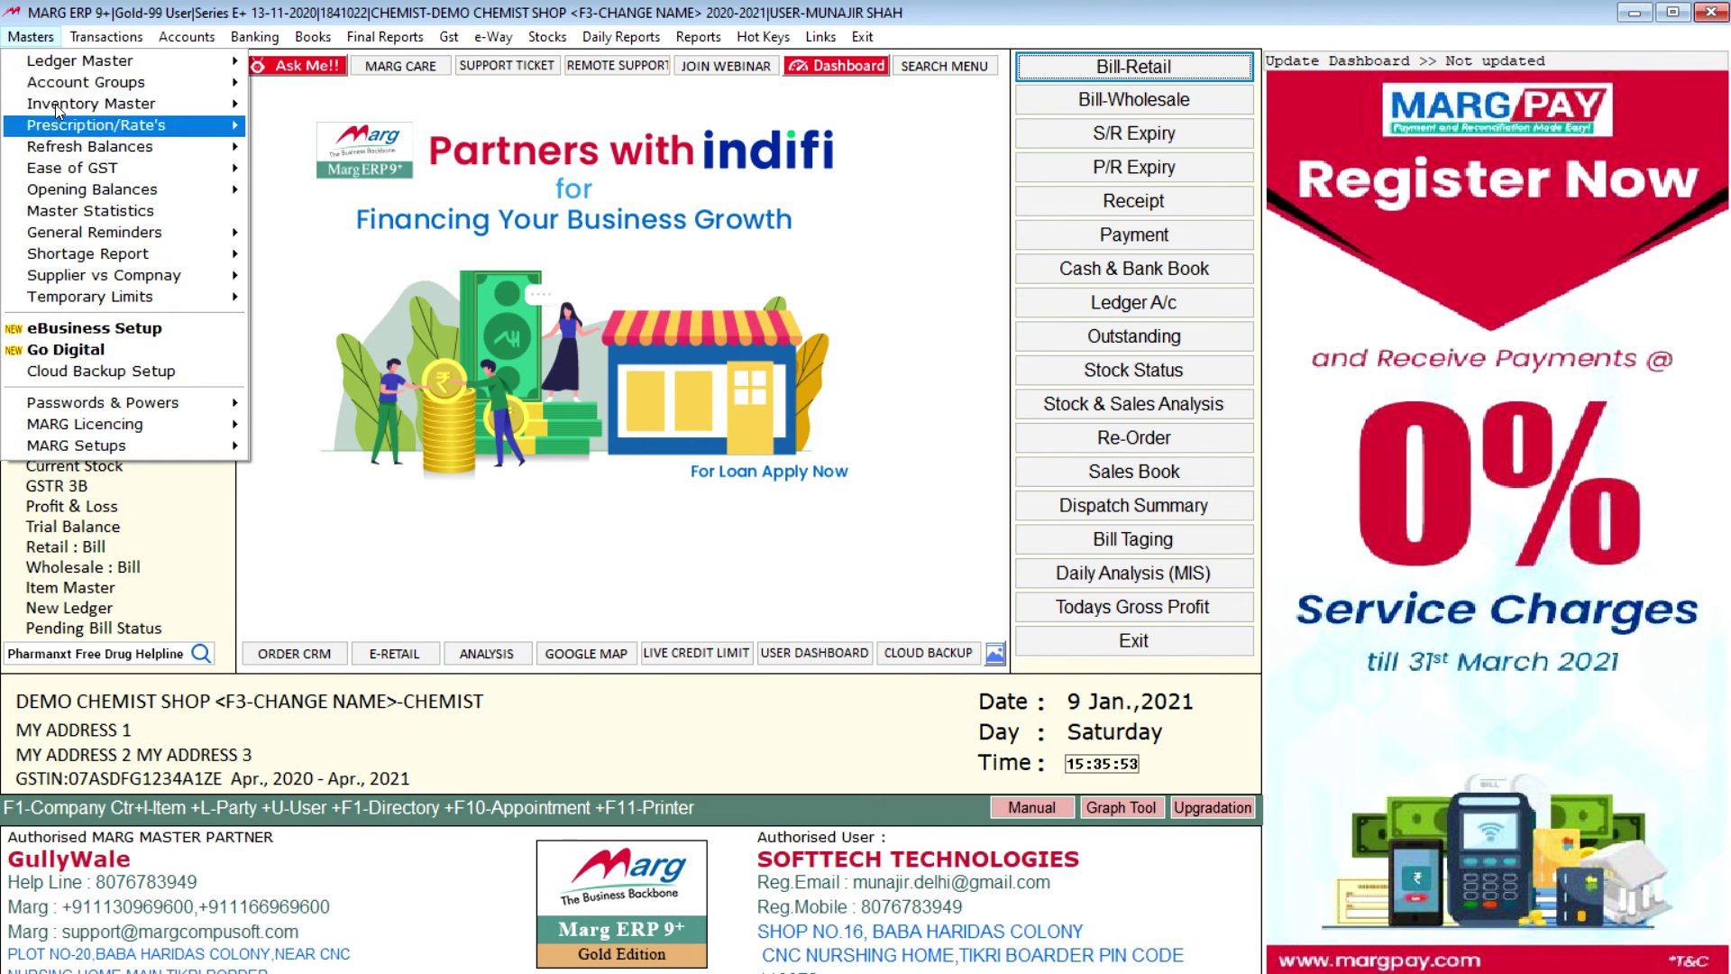
pyautogui.moveTo(91, 41)
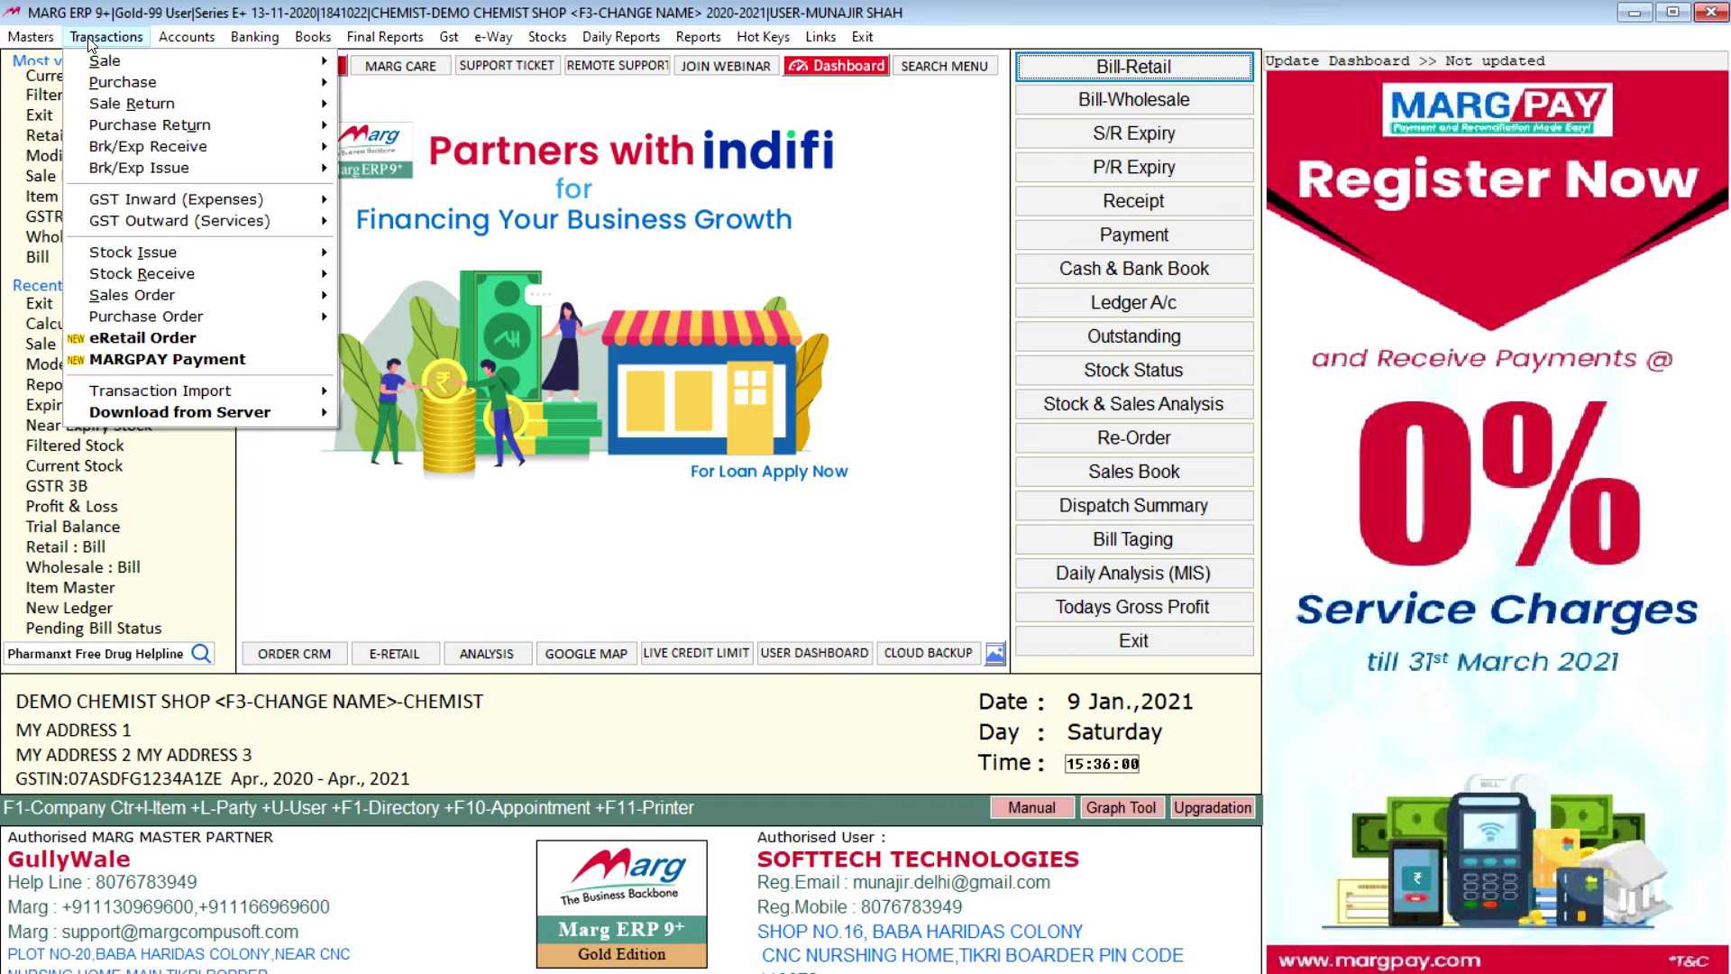
pyautogui.press('Escape')
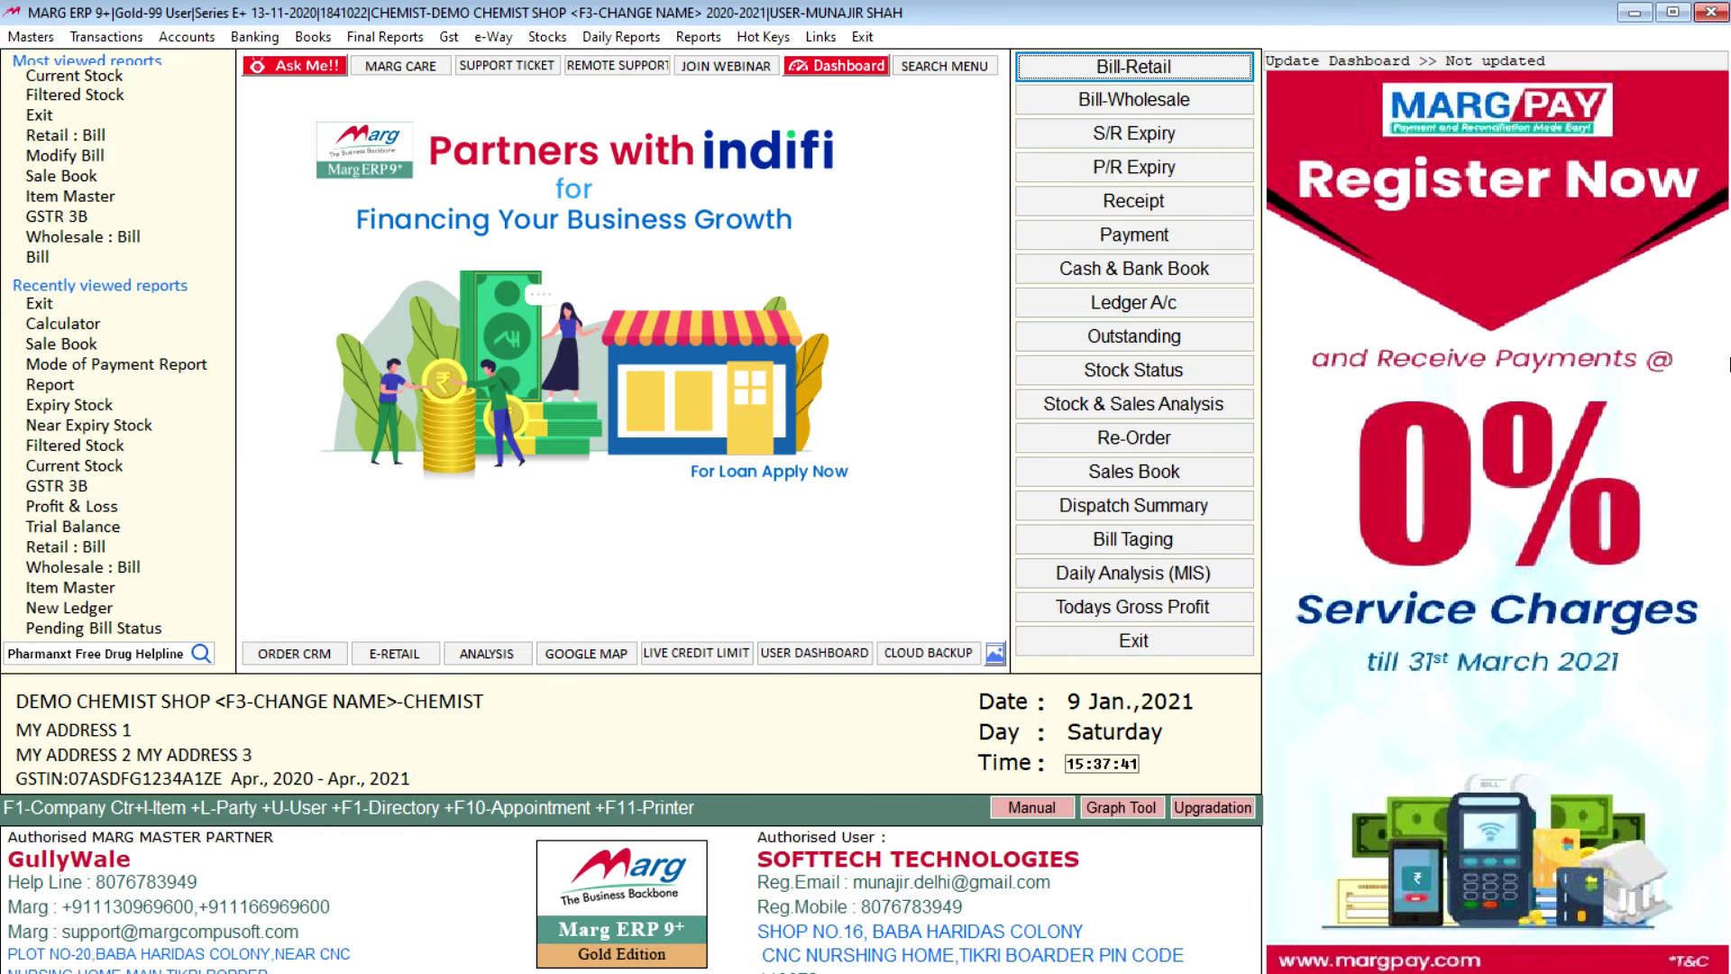